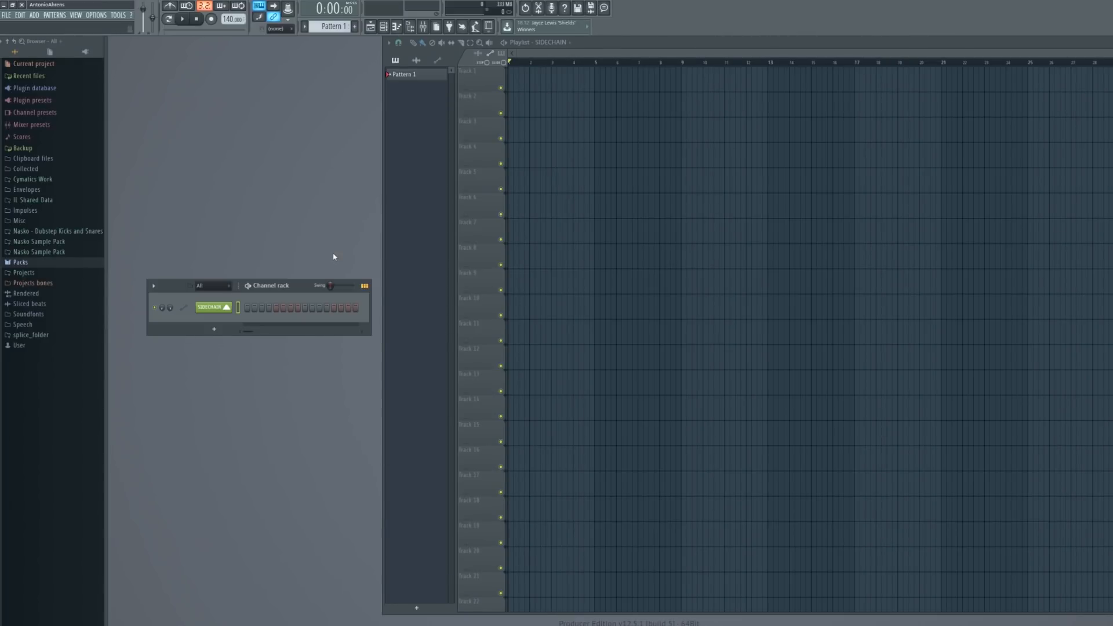
Set the project tempo to 145 BPM and reposition the Channel rack
mouse_move(296, 289)
left_mouse_down()
mouse_move(307, 286)
mouse_move(306, 295)
left_mouse_up()
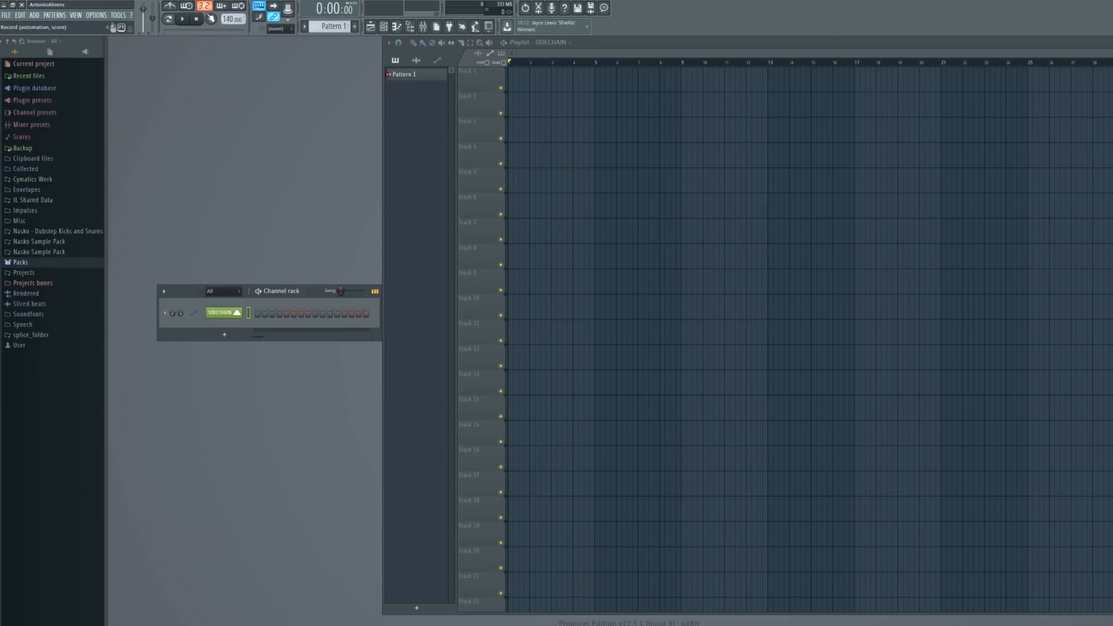
left_click_drag(224, 23, 225, 14)
left_click_drag(307, 302, 309, 278)
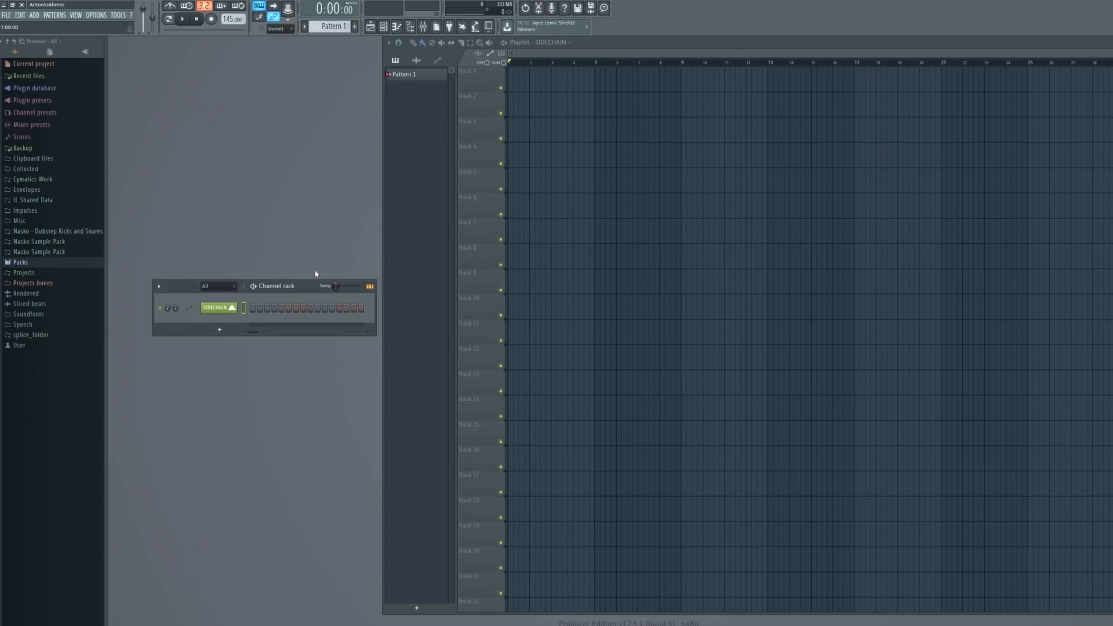
left_click_drag(304, 281, 300, 287)
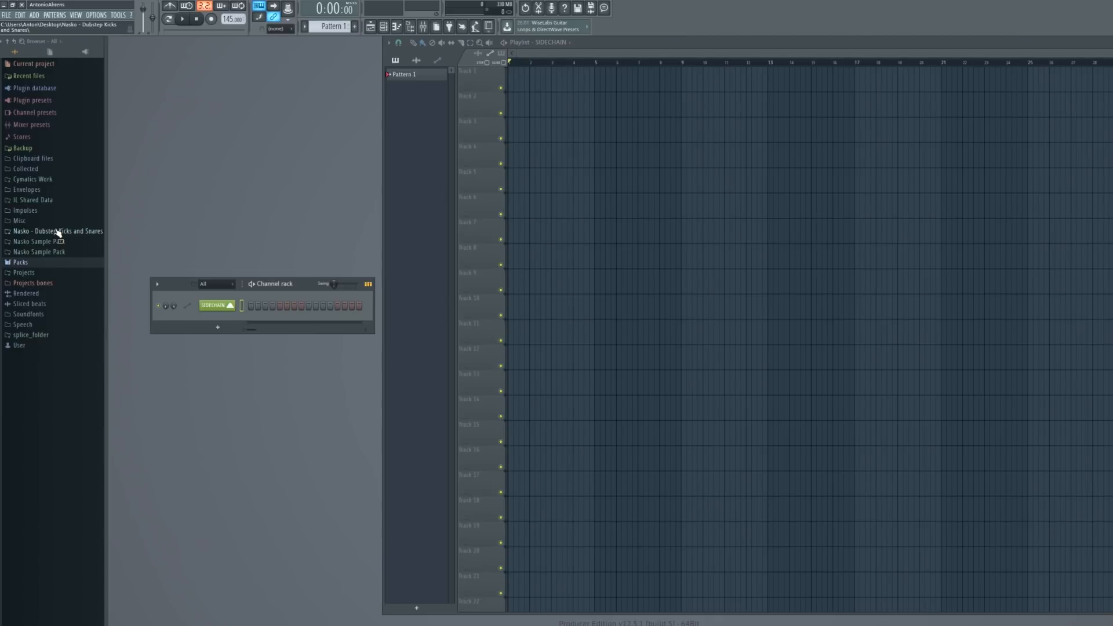
Audition the kicks in the Cymatics Work 10 Kicks folder and add Kick 05 D# as a channel in the Channel rack
left_click(52, 181)
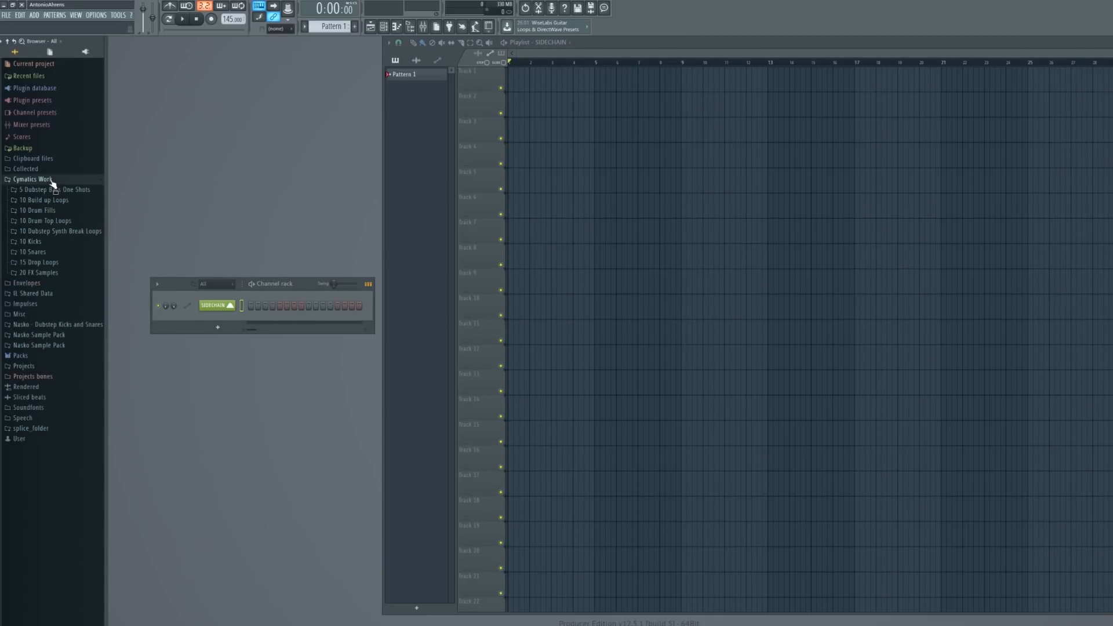
left_click(39, 244)
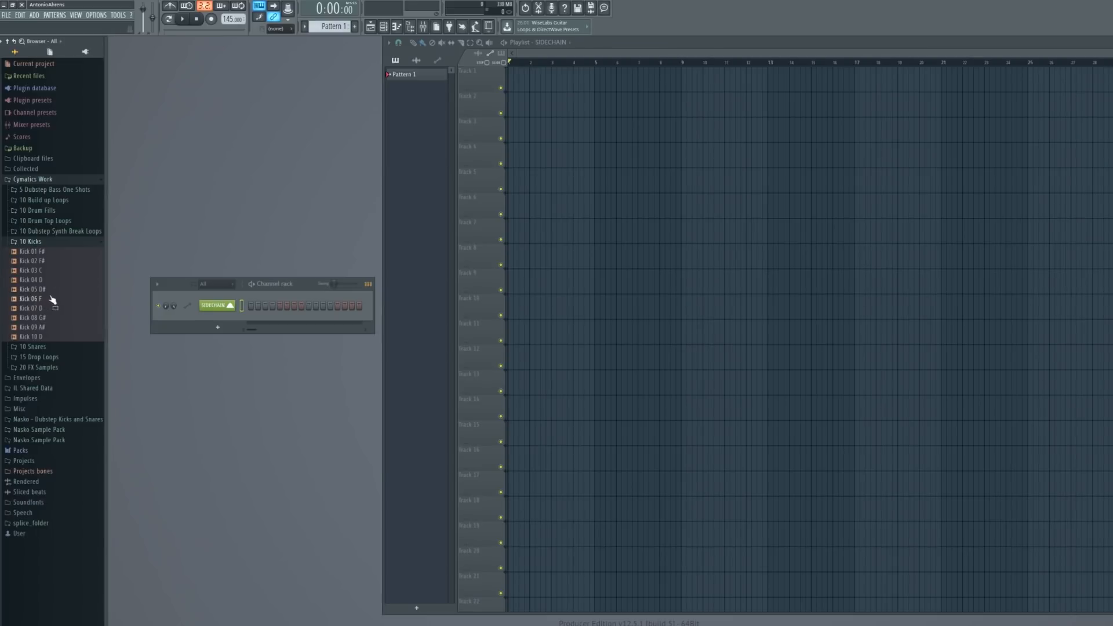
left_click(35, 290)
left_click(36, 281)
left_click(35, 291)
left_click_drag(36, 294, 219, 319)
Audition the samples in the 10 Snares folder and add Snare 07 F# as a channel below the kick
left_click(38, 242)
left_click(39, 252)
left_click(55, 280)
left_click(46, 272)
left_click(41, 281)
left_click(43, 290)
left_click(42, 300)
left_click(42, 309)
left_click(42, 318)
left_click(43, 328)
left_click(45, 319)
left_click_drag(47, 319, 222, 340)
left_click(215, 322)
key("Escape")
Extend the step grid to 32 steps and enter kick step 1, snare steps 9 and 25, and SIDECHAIN steps 17 and 24
left_click(251, 319)
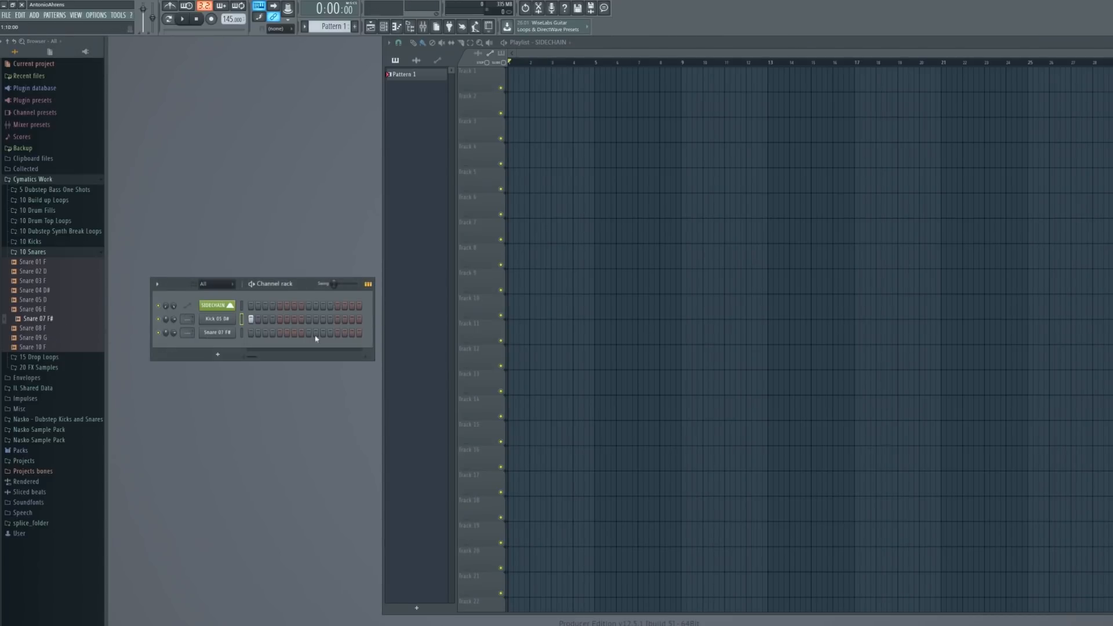
left_click_drag(375, 328, 529, 327)
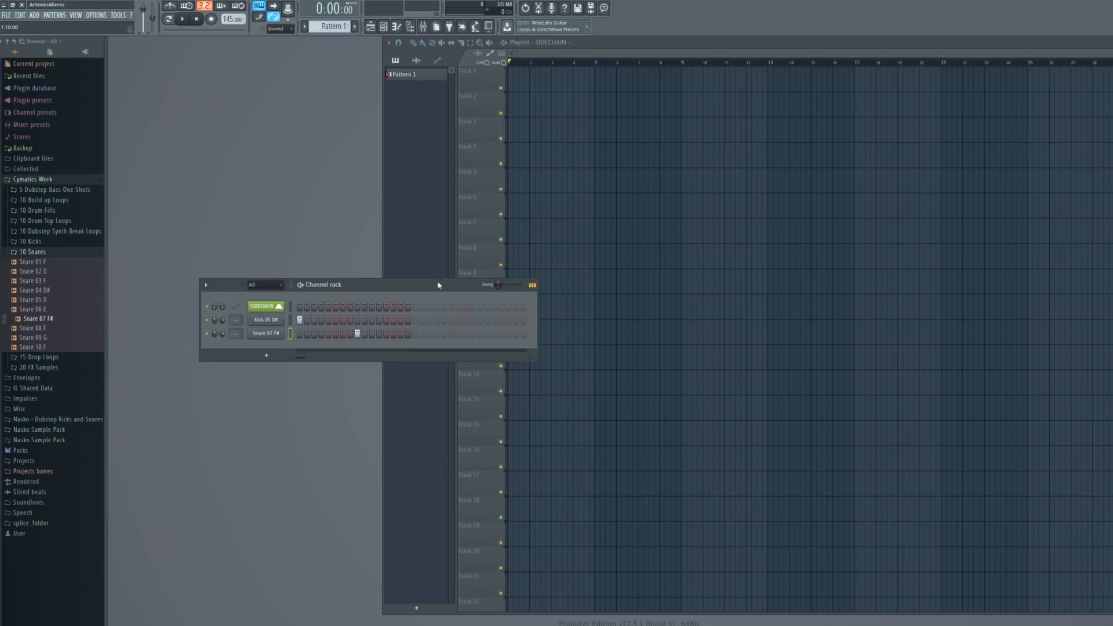
left_click(415, 308)
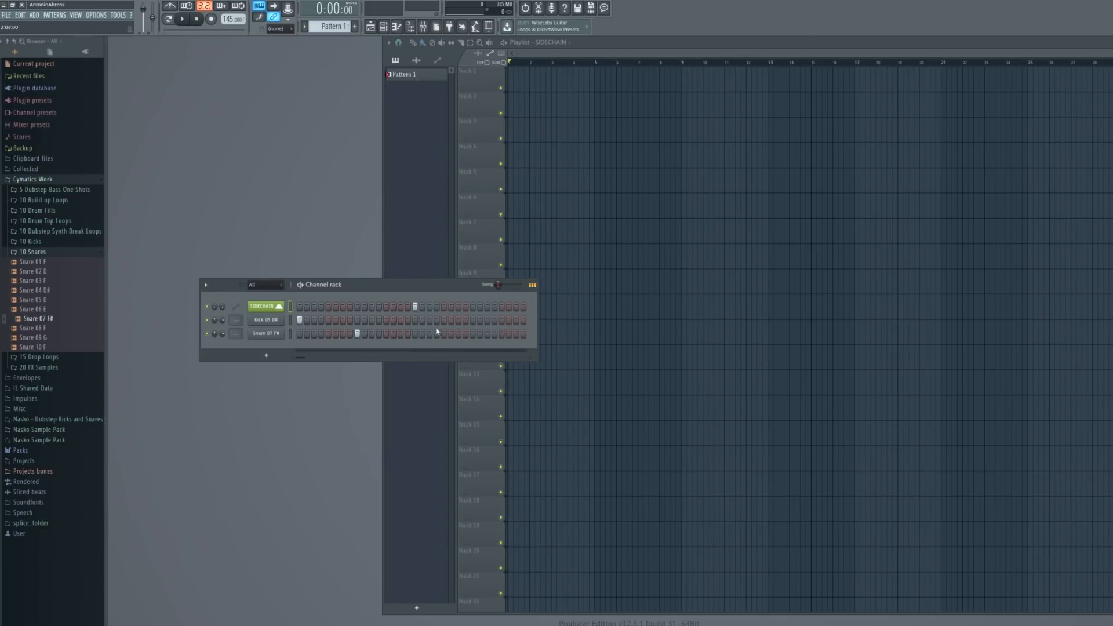
left_click(473, 333)
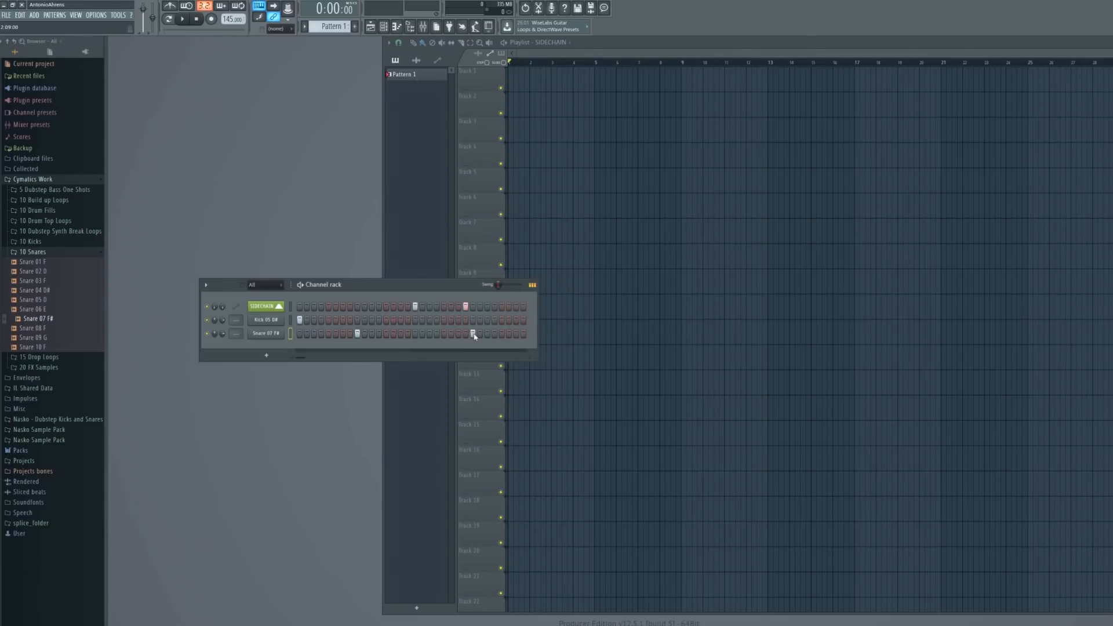
Choose Pattern 1 as the playlist clip source and place it at the start of Track 1
left_click(502, 85)
left_click(553, 43)
left_click(565, 76)
scroll(658, 139, "up", 5)
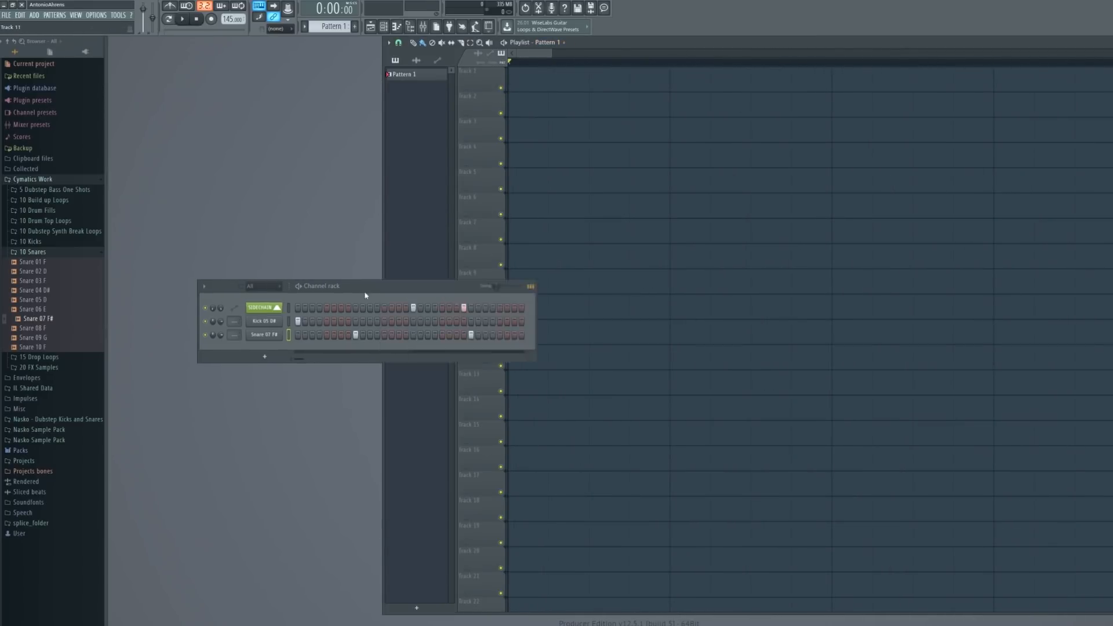
left_click_drag(374, 287, 282, 359)
scroll(524, 186, "down", 1)
left_click(528, 90)
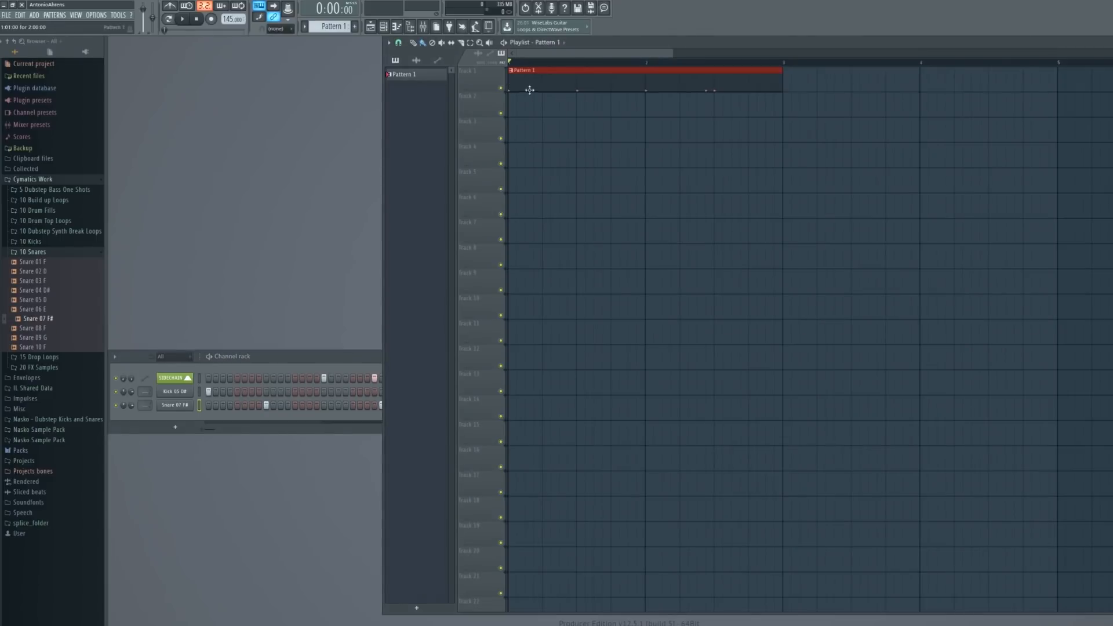
Duplicate the Pattern 1 clip along Track 1 until four copies fill the first eight bars
scroll(528, 90, "down", 3)
key("ctrl+b")
key("space")
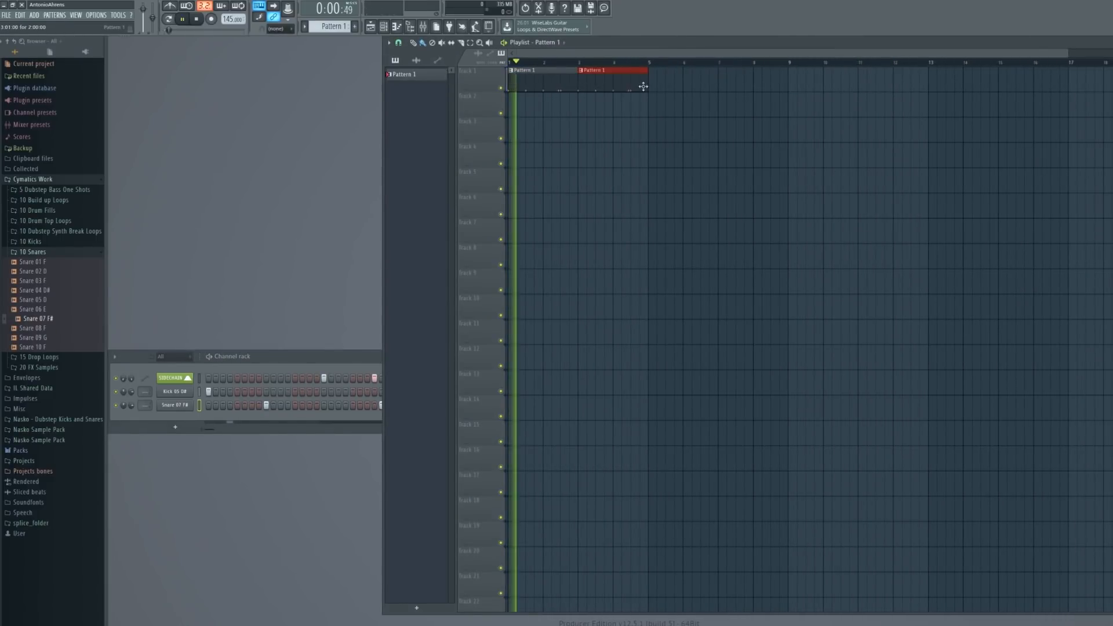
key("ctrl+b")
key("space")
Move the hits on steps 17 and 24 from the SIDECHAIN channel to the kick channel and play the beat
left_click(331, 351)
left_click(324, 391)
left_click(373, 391)
key("space")
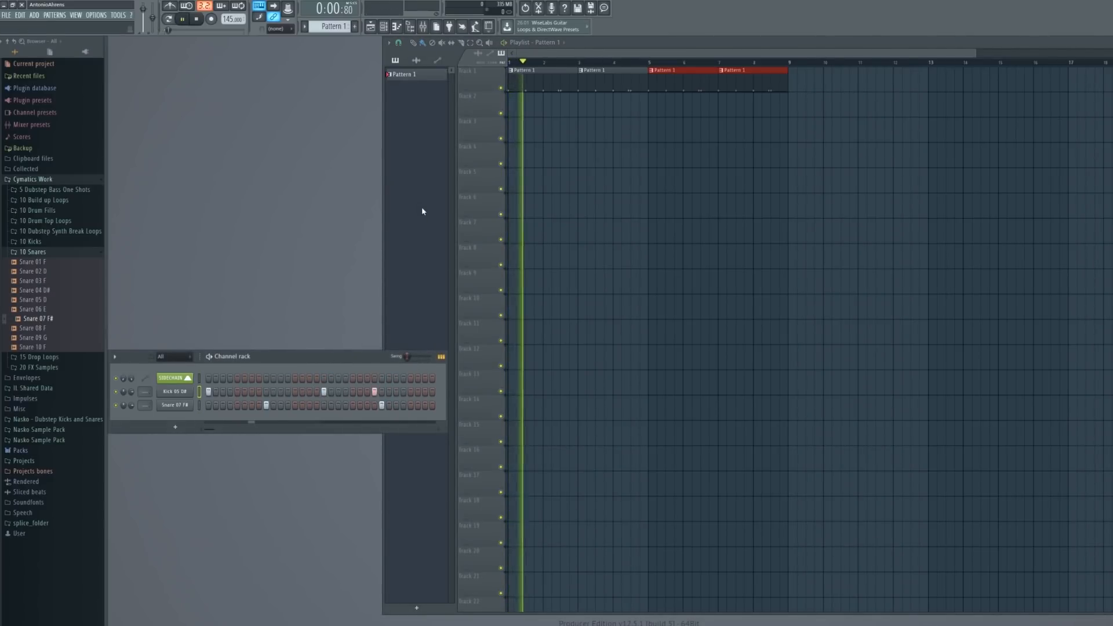
key("space")
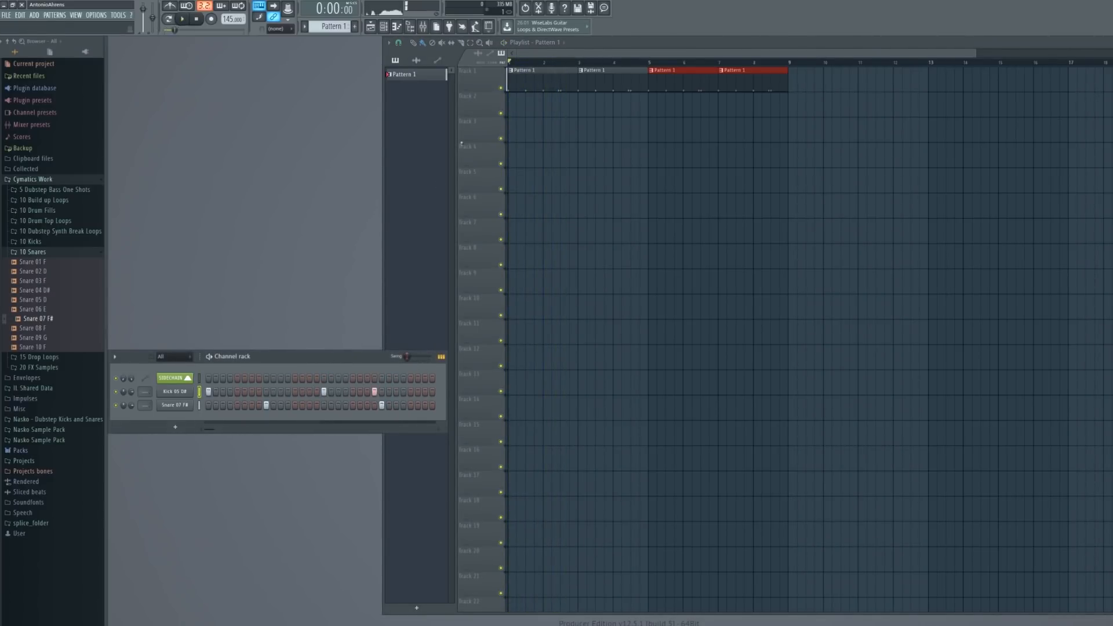
Inspect the SIDECHAIN automation channel's settings
left_click(561, 43)
left_click(286, 378)
left_click(287, 378)
left_click(174, 377)
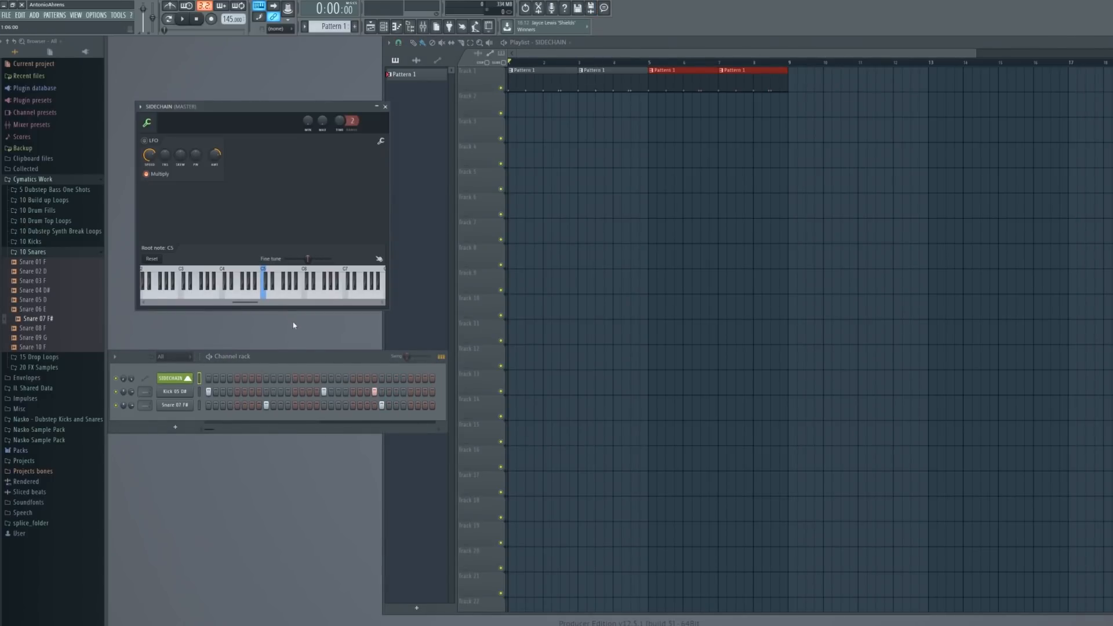
key("Escape")
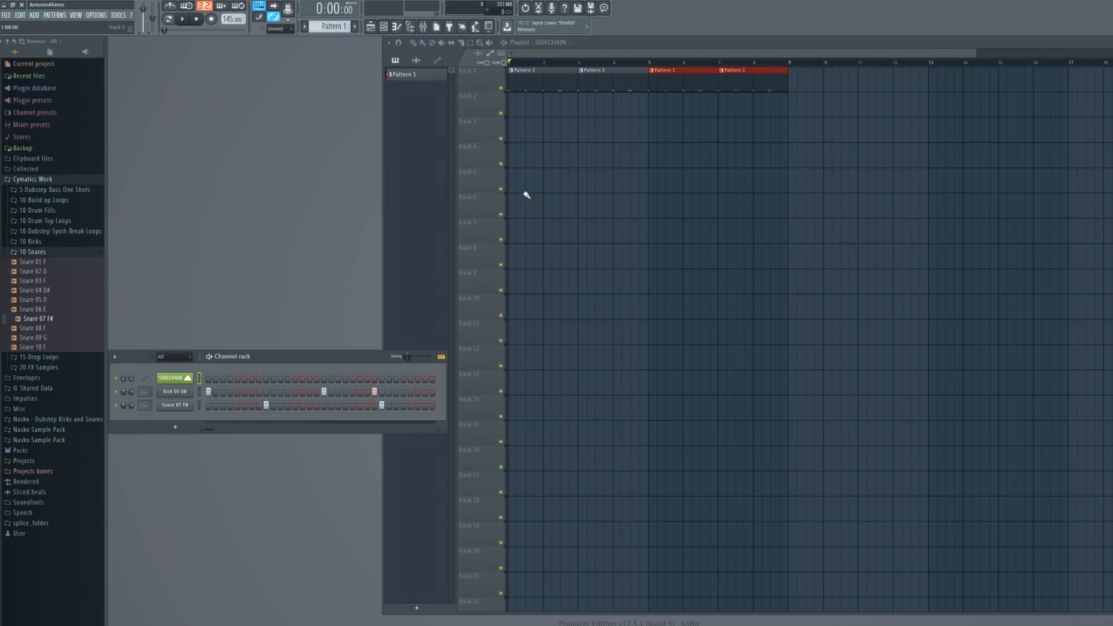
Place SIDECHAIN automation clips on Track 2 under each kick and snare hit of the first two bars
left_click(564, 43)
left_click(563, 60)
scroll(511, 104, "up", 5)
left_click(513, 107)
left_click(577, 107)
left_click(644, 107)
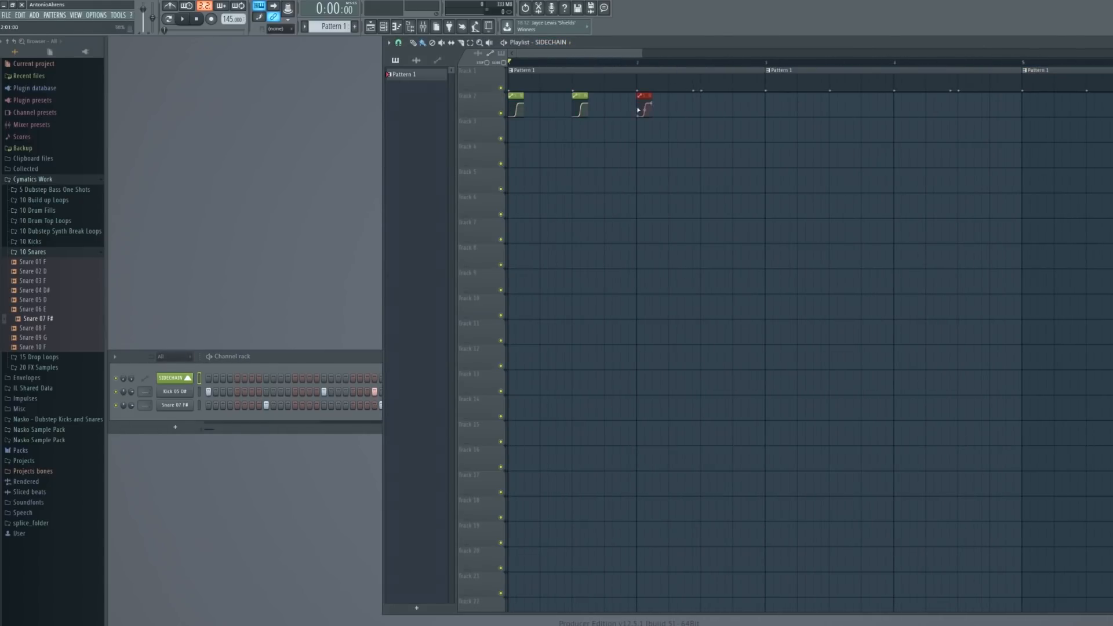
left_click(695, 107)
scroll(695, 106, "up", 3)
scroll(712, 102, "down", 4)
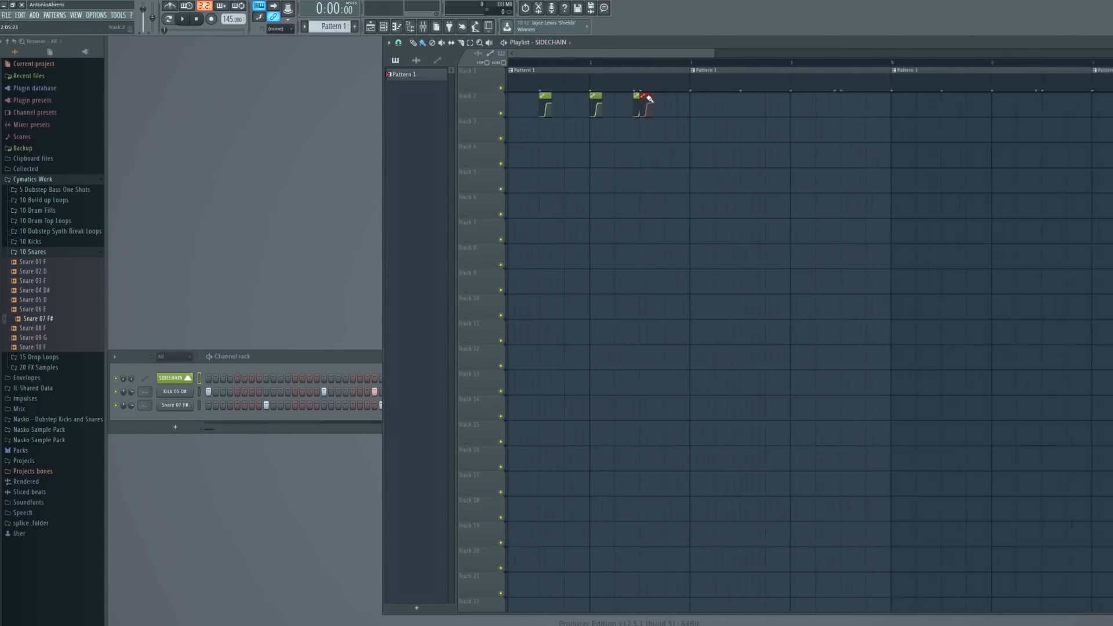
Duplicate the SIDECHAIN clips along Track 2, aligned with the drum hits, to cover all eight bars
left_click_drag(672, 106, 482, 109)
key("ctrl+b")
scroll(655, 116, "down", 3)
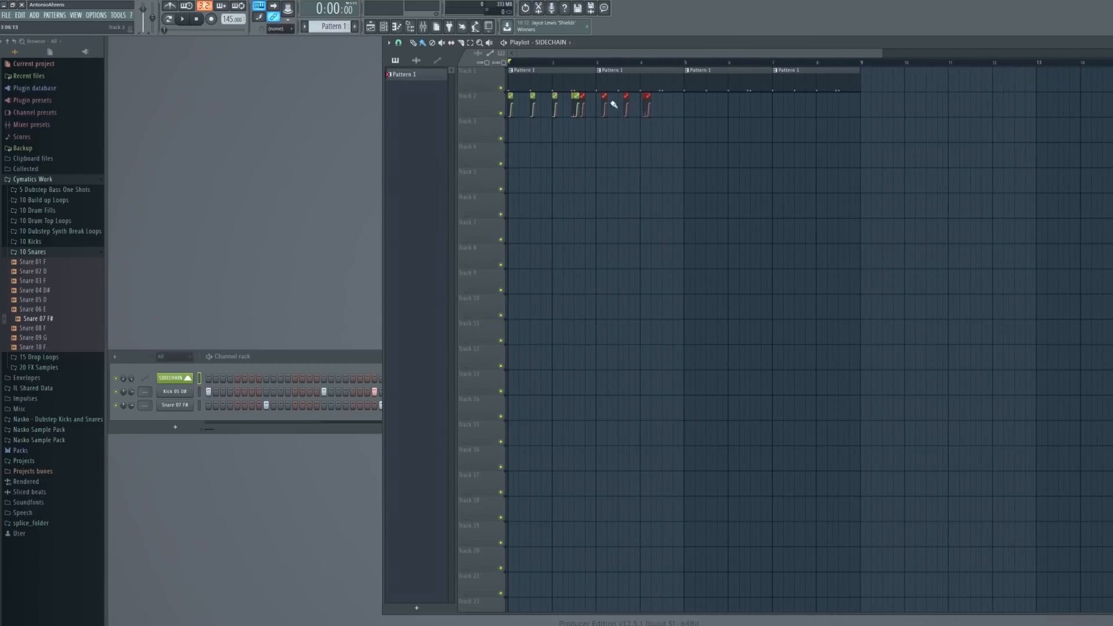
scroll(584, 95, "up", 4)
left_click_drag(581, 96, 507, 108)
scroll(745, 116, "down", 4)
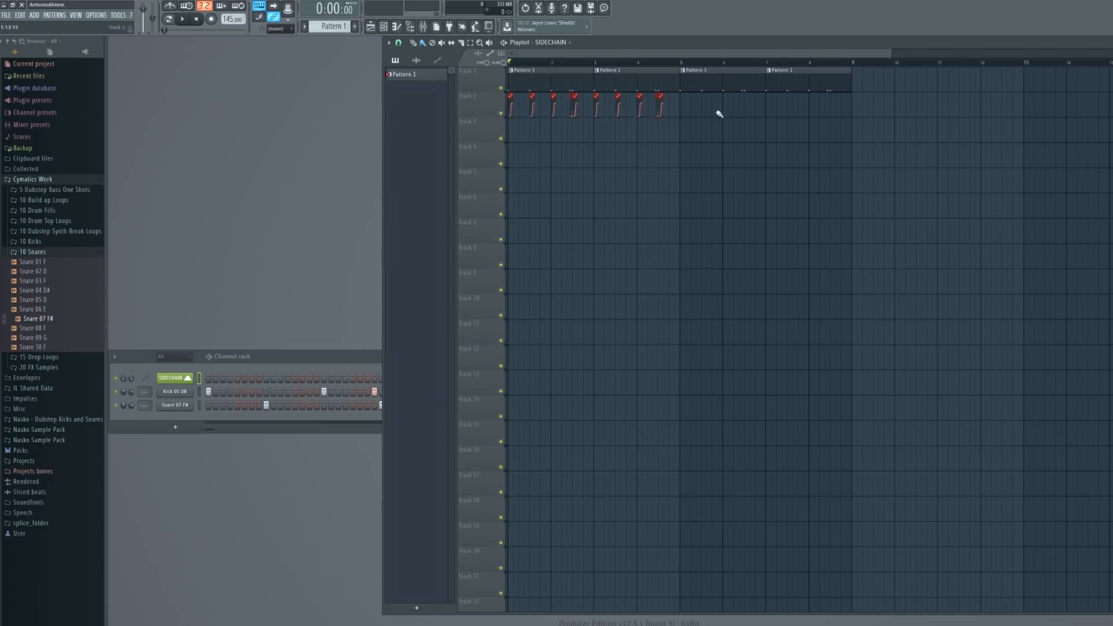
key("ctrl+b")
scroll(782, 116, "down", 3)
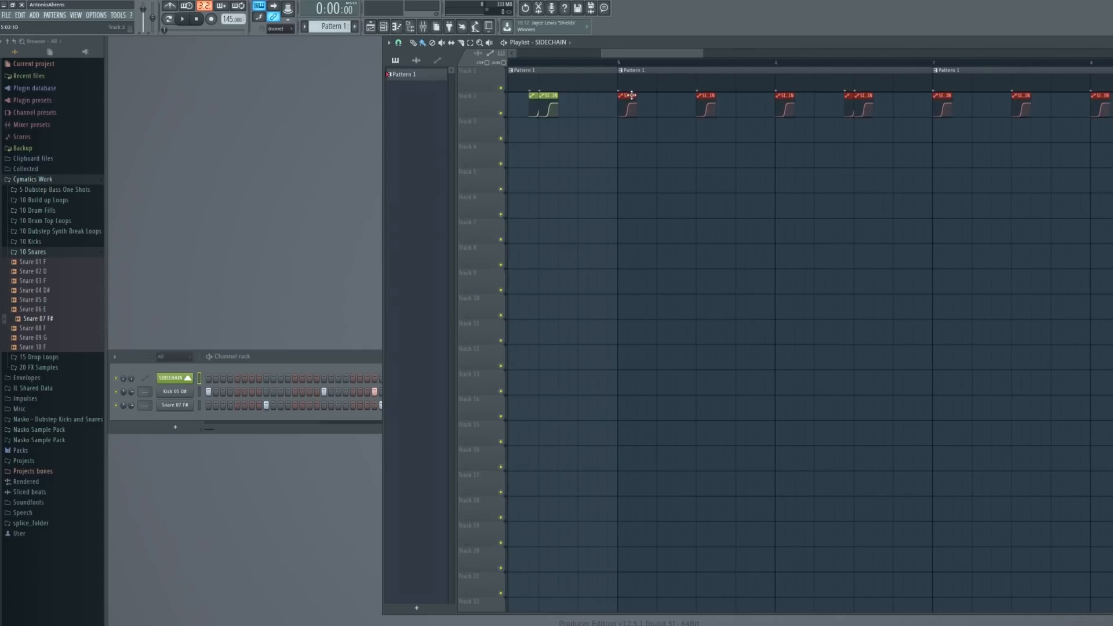
Play the arrangement from bar 5 to check the sidechain against the drums
left_click(621, 62)
scroll(700, 73, "up", 4)
left_click(741, 81)
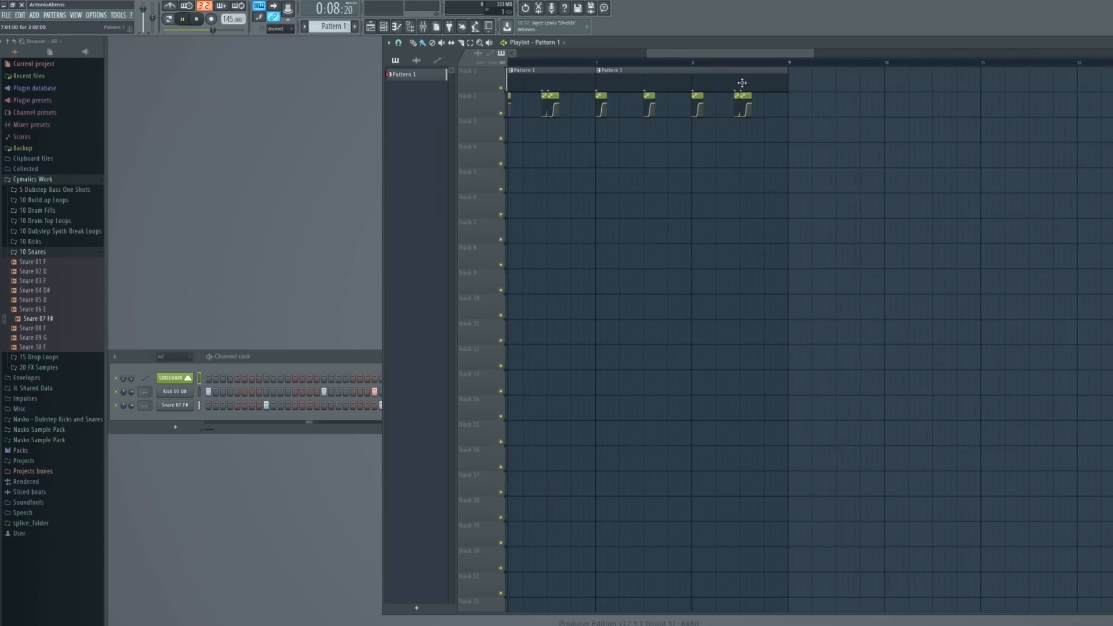
scroll(739, 83, "up", 3)
scroll(735, 86, "down", 3)
Slice the last Pattern 1 clip on Track 1 shortly after bar 7 and mid-bar 8, removing the piece just before the final snare
left_click(461, 42)
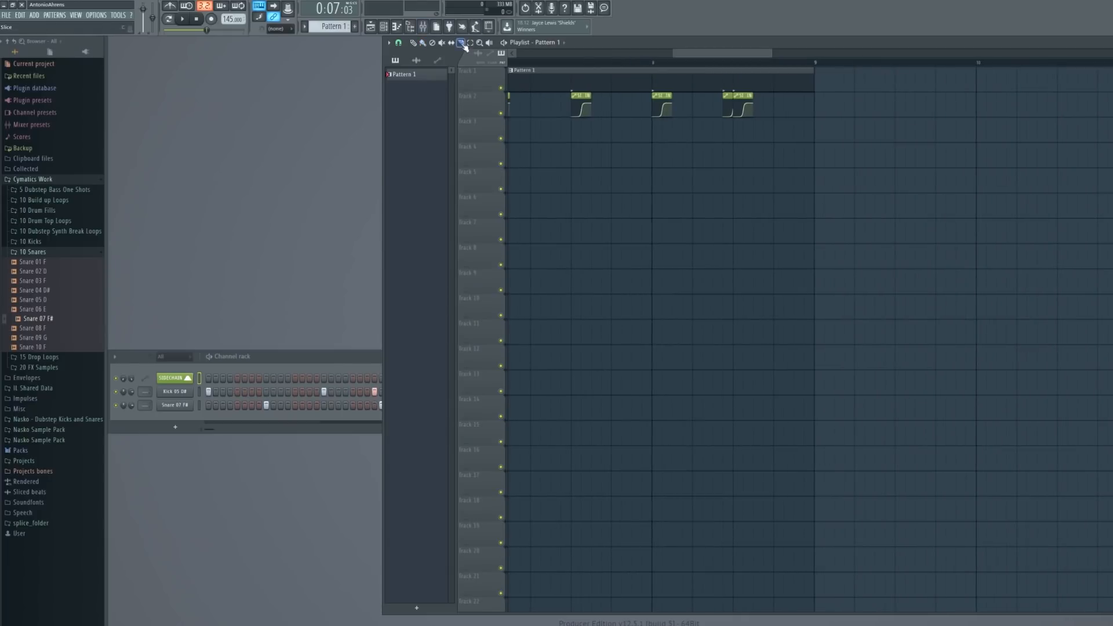
key("p")
left_click_drag(725, 78, 732, 80)
scroll(650, 74, "down", 3)
left_click(462, 43)
left_click(591, 82)
key("p")
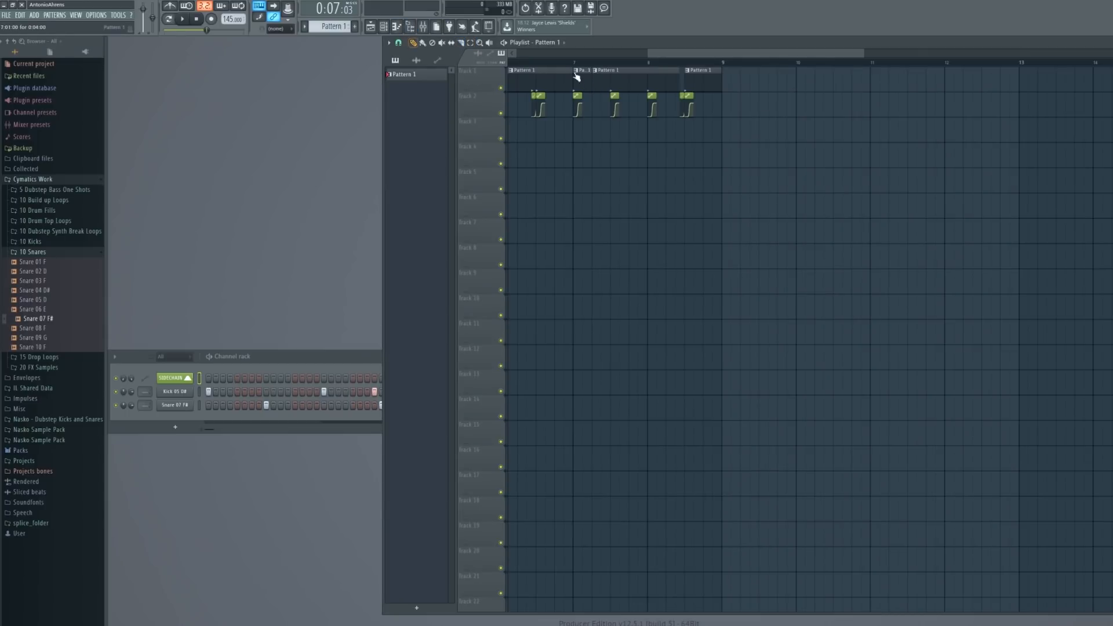
Shorten the final Pattern 1 slice to two steps and duplicate it into a four-hit fill ending at bar 9
scroll(704, 86, "up", 5)
left_click(747, 105)
left_click_drag(767, 78, 665, 78)
key("ctrl+b")
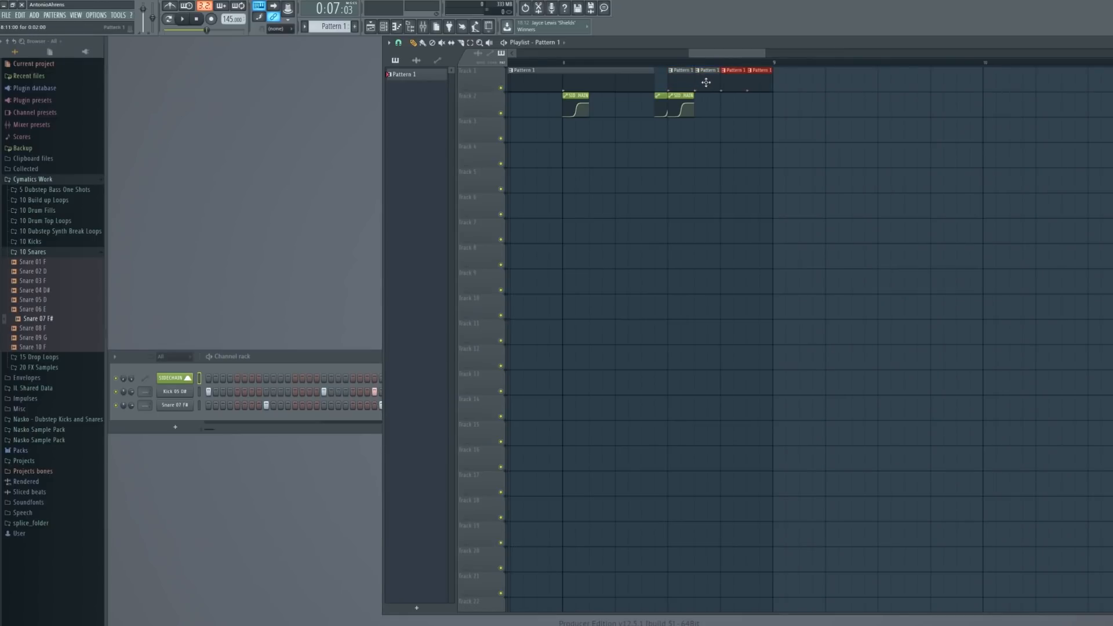
Place a SIDECHAIN clip on Track 2 under each added hit of the fill and play the fill back
left_click(686, 104)
left_click(706, 105)
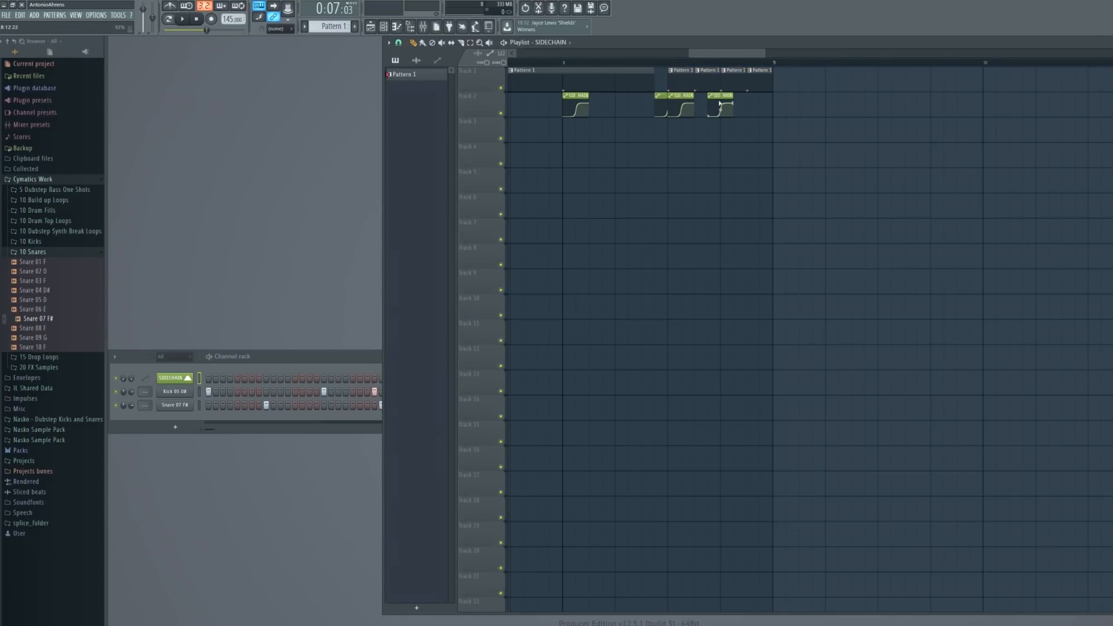
left_click_drag(719, 104, 705, 104)
left_click(726, 105)
left_click(752, 105)
left_click(668, 62)
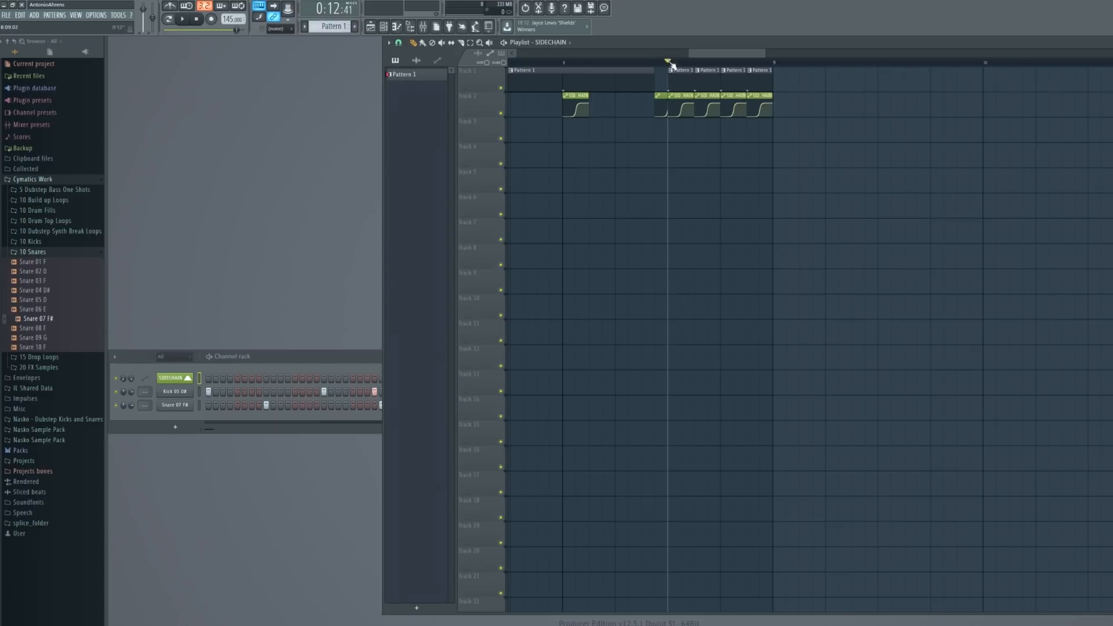
scroll(670, 64, "down", 10)
key("space")
Route the kick channel to mixer track 1 and the snare channel to mixer track 2
left_click_drag(145, 392, 145, 400)
left_click_drag(290, 362, 301, 254)
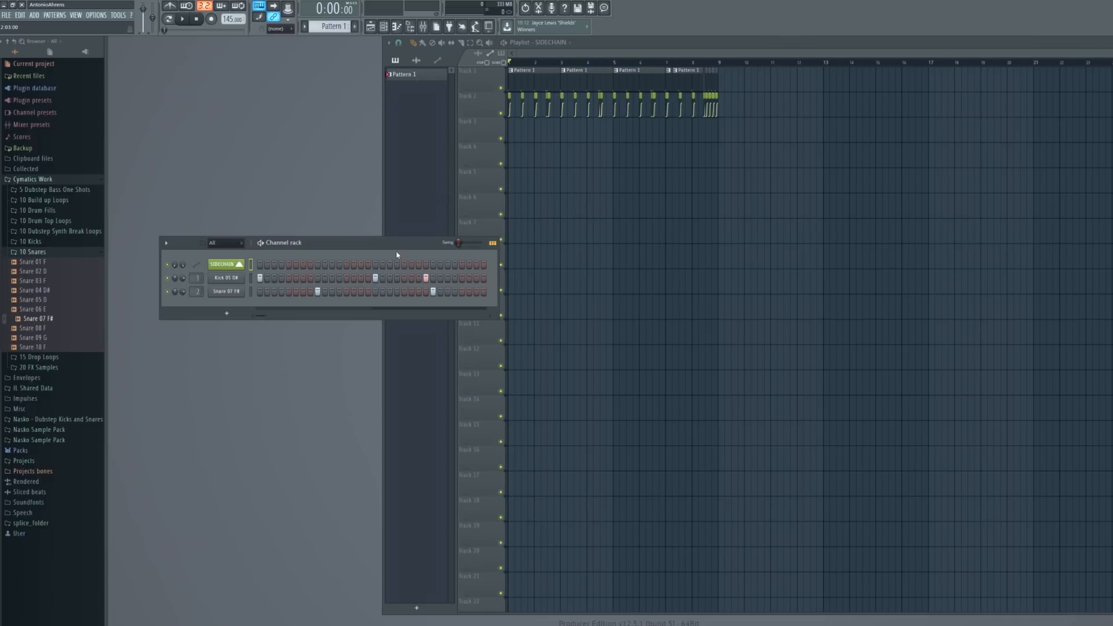
left_click_drag(339, 248, 341, 258)
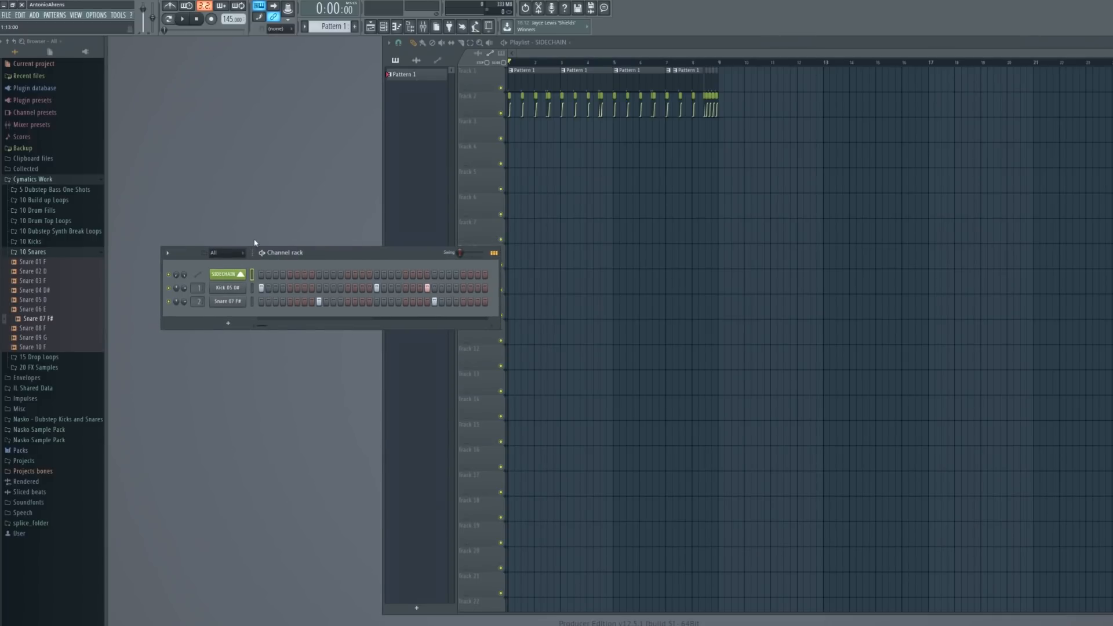
Browse the 10 Build up Loops and 10 Drum Fills folders, auditioning Buildup 03 145BPM
left_click(34, 253)
left_click(42, 200)
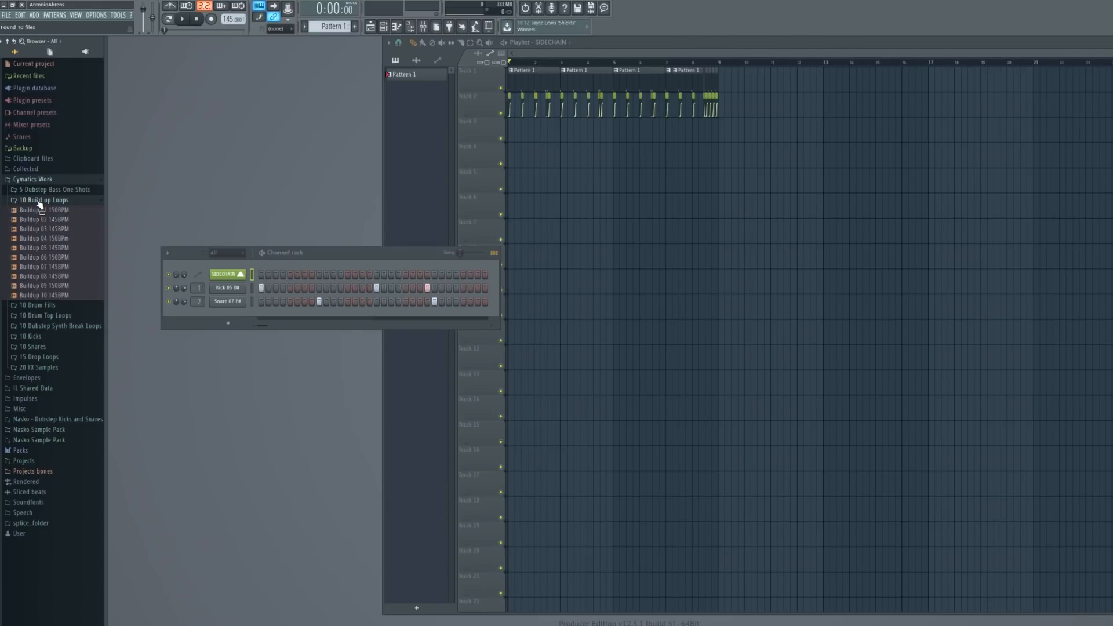
left_click(42, 204)
left_click(43, 204)
left_click(43, 204)
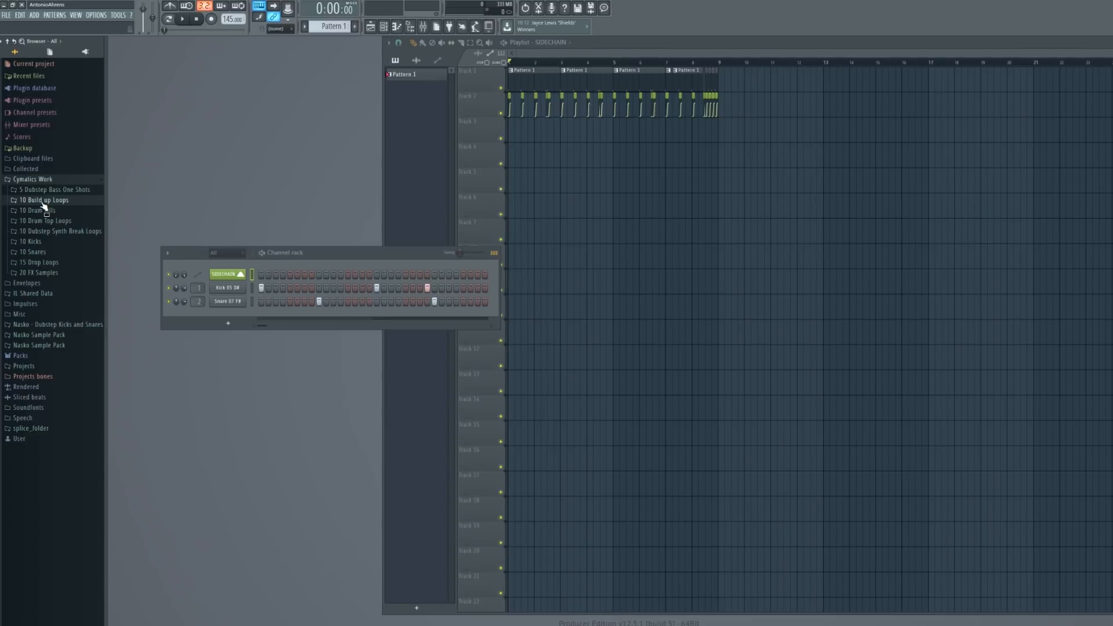
left_click(44, 204)
left_click(36, 229)
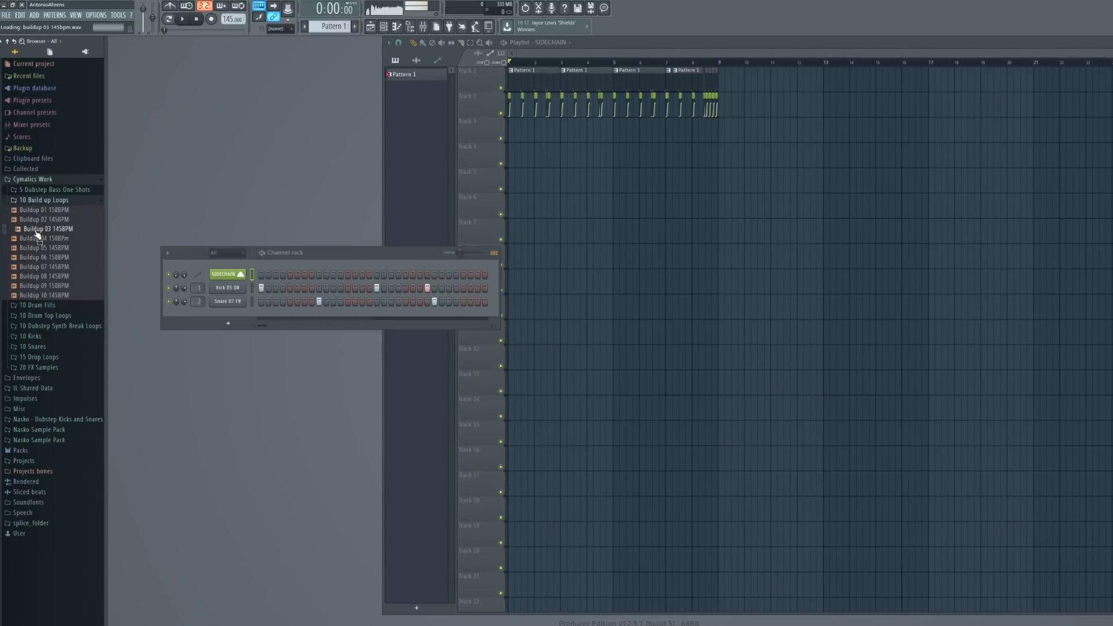
left_click(37, 192)
left_click(37, 192)
left_click(39, 211)
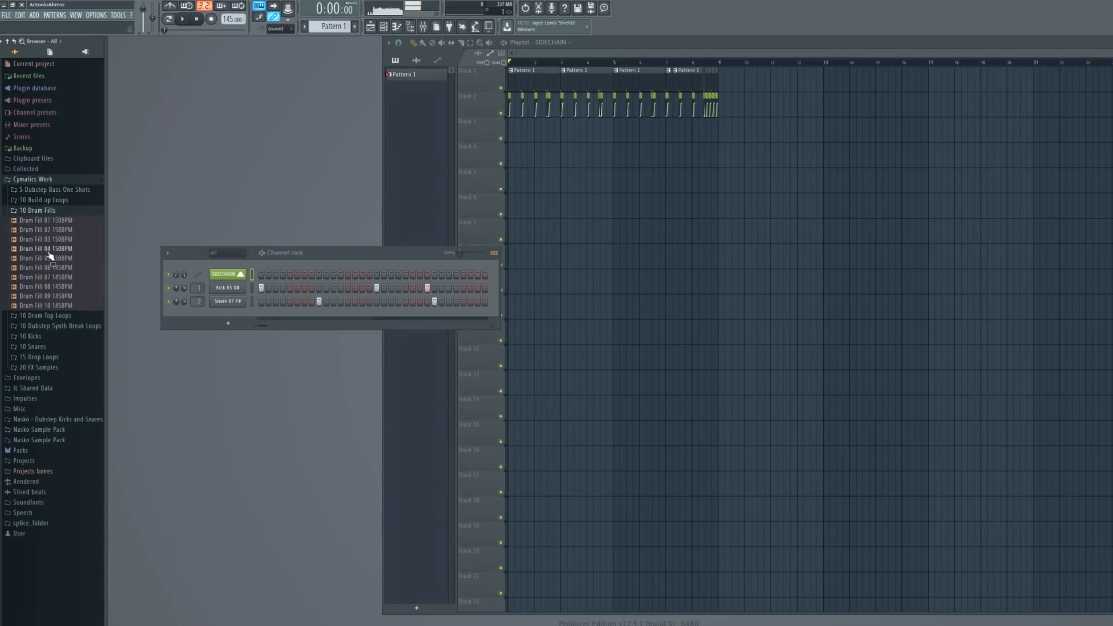
From the 10 Drum Top Loops folder, place Top Drum Loop 01 145BPM on Track 3 and Top Drum Loop 03 145BPM on Track 4
left_click(40, 210)
left_click(47, 221)
left_click(53, 269)
left_click_drag(44, 230, 513, 130)
left_click_drag(50, 249, 513, 155)
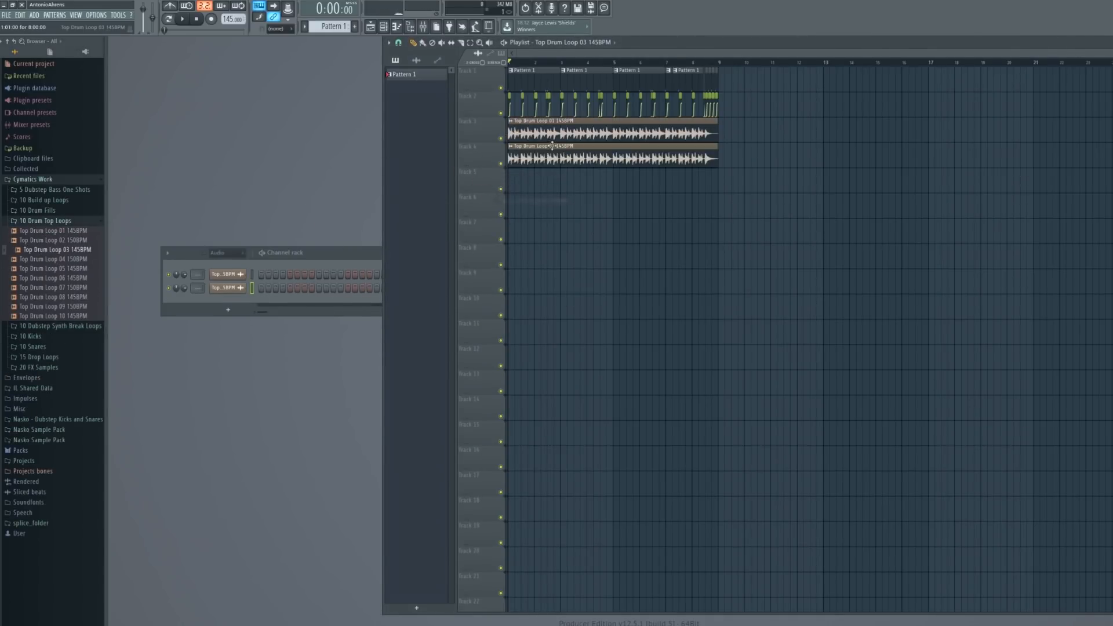
Assign the first top drum loop channel to mixer track 3 and route that track only to the SIDECHAIN track
left_click_drag(199, 277, 199, 280)
key("F9")
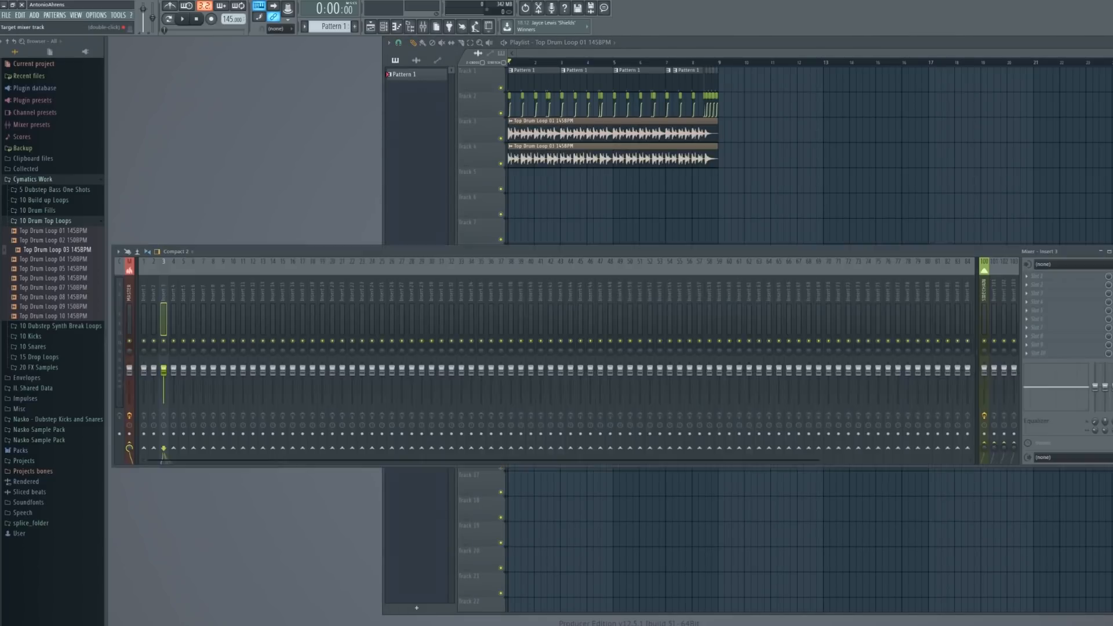
right_click(989, 449)
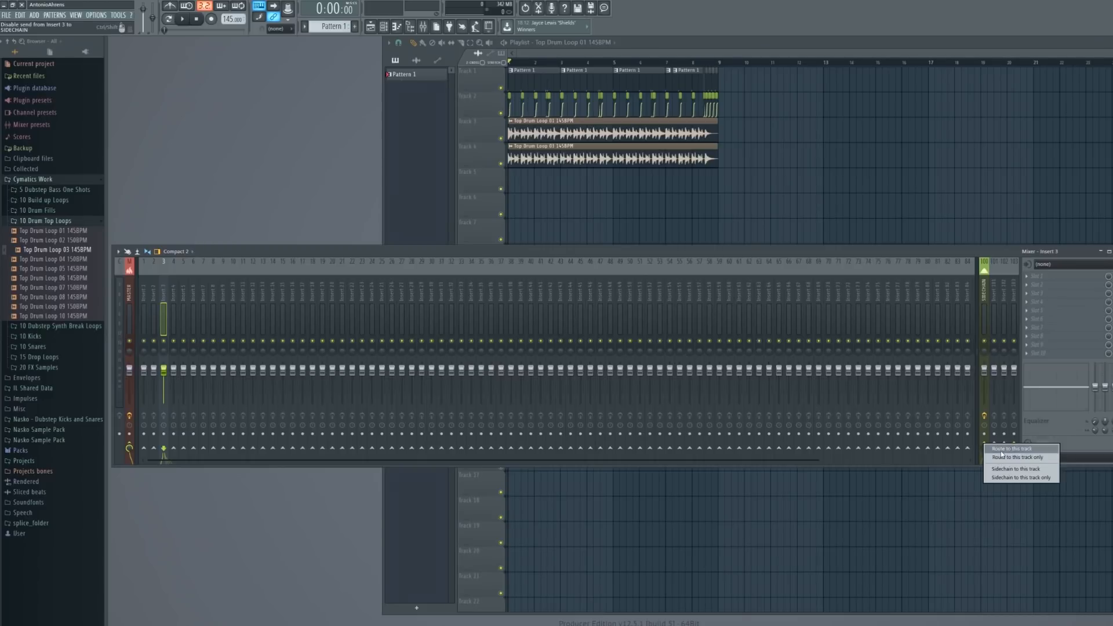
left_click(996, 458)
left_click(985, 316)
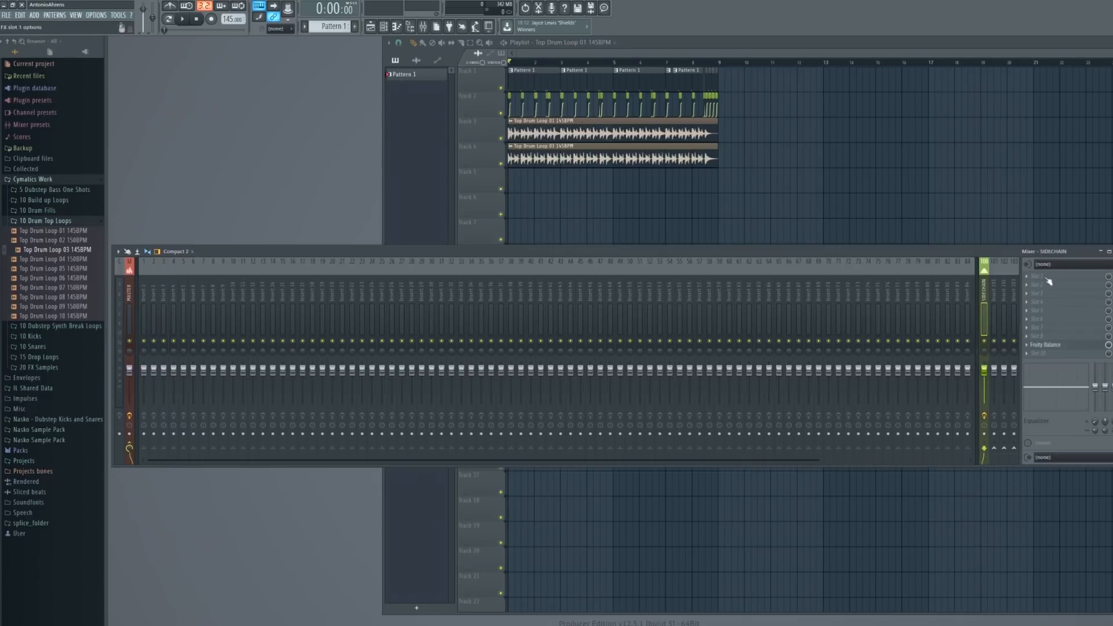
left_click(1054, 345)
left_click(166, 320)
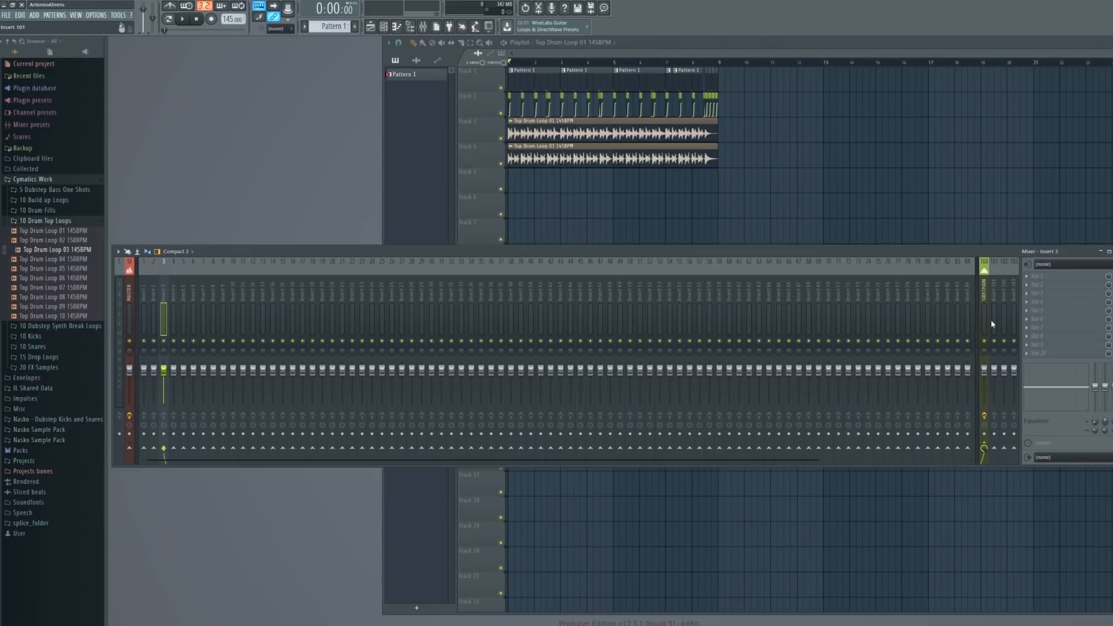
Assign the second top drum loop channel to mixer track 4 and load Transient Processor in its first effect slot
key("F9")
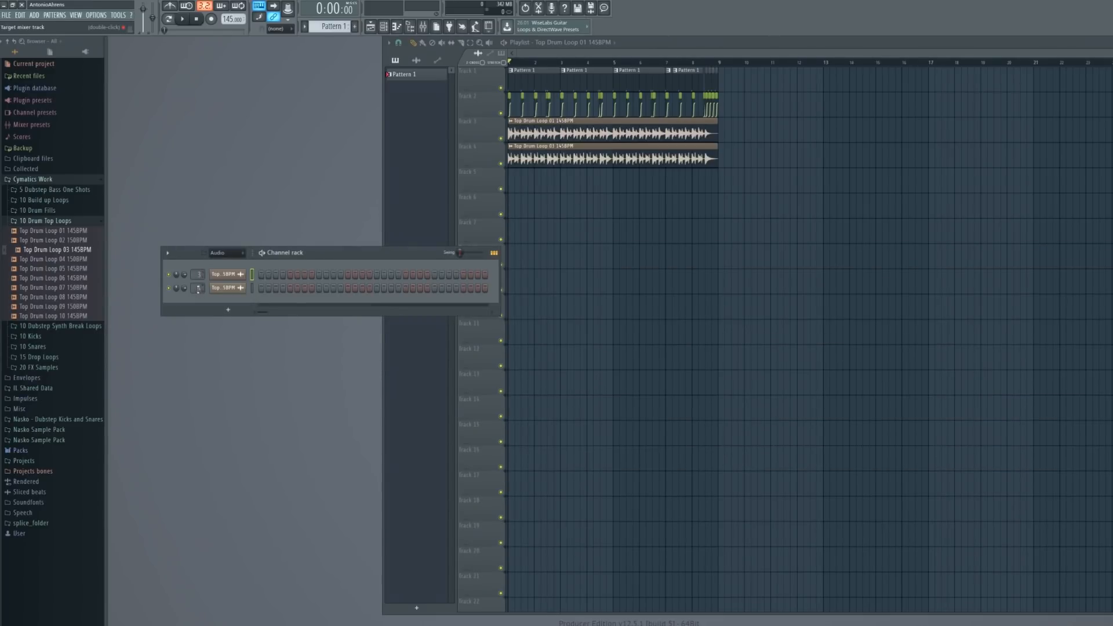
key("F9")
left_click(173, 301)
left_click(1027, 277)
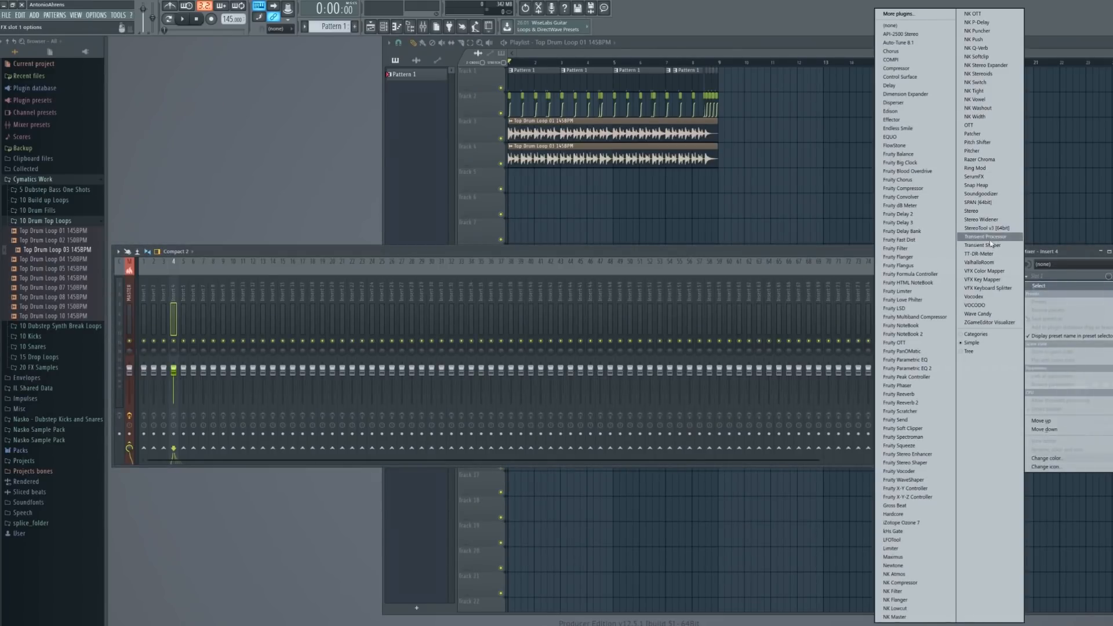
left_click(984, 236)
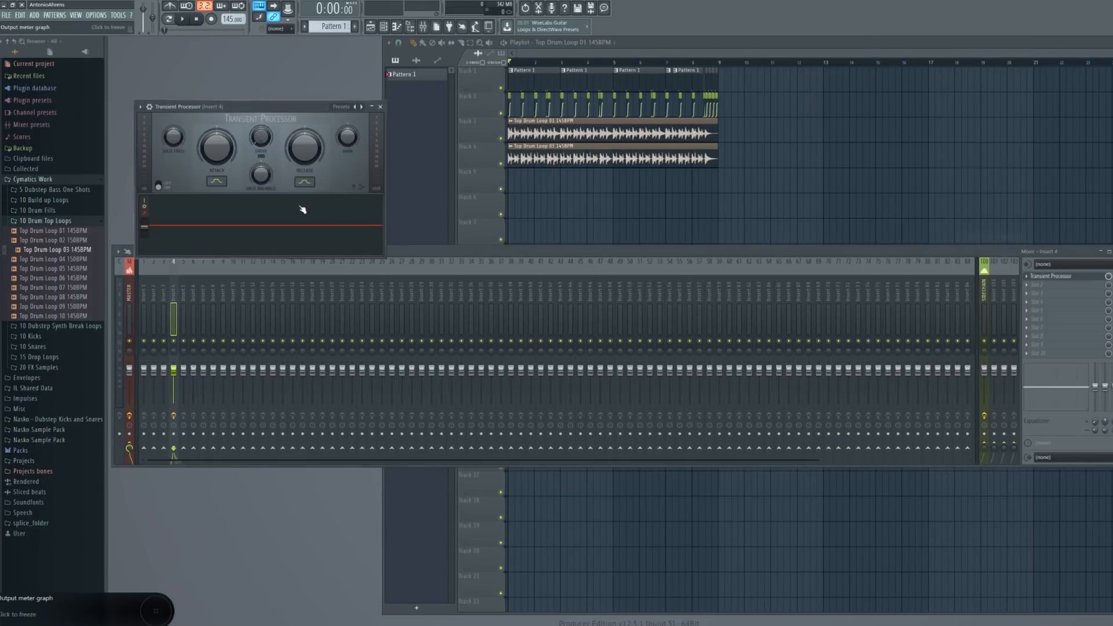
Lower the Attack of the Transient Processor on mixer track 4 and audition the loop with playlist Track 4 soloed
mouse_move(216, 148)
left_mouse_down()
mouse_move(217, 185)
mouse_move(223, 154)
left_mouse_up()
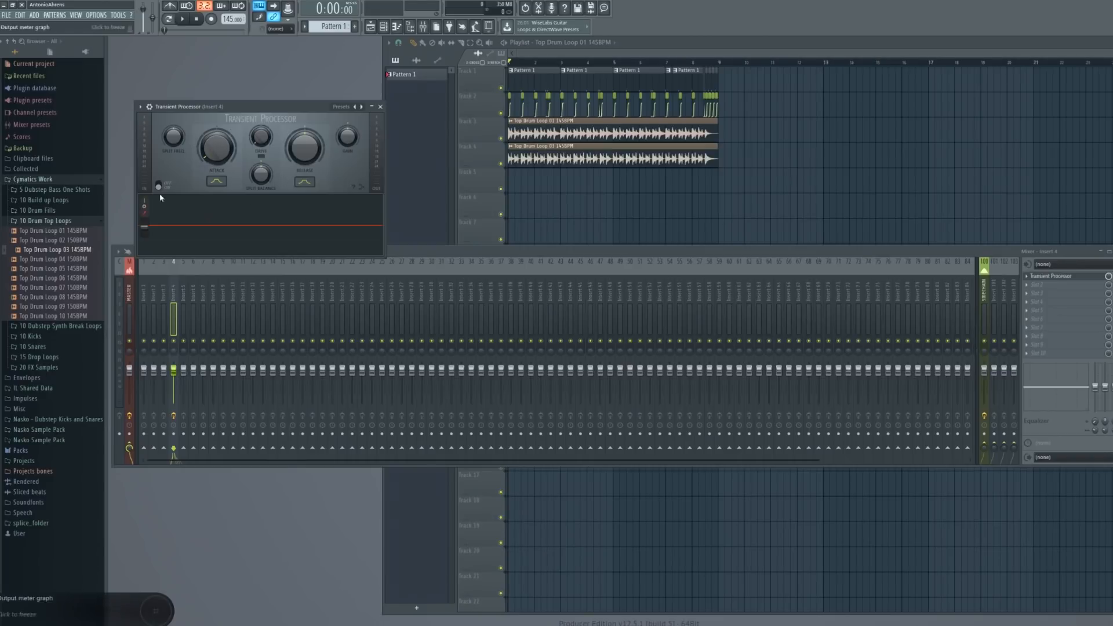
key("space")
key("space")
key("space")
right_click(501, 139)
key("space")
key("space")
right_click(501, 164)
key("space")
key("space")
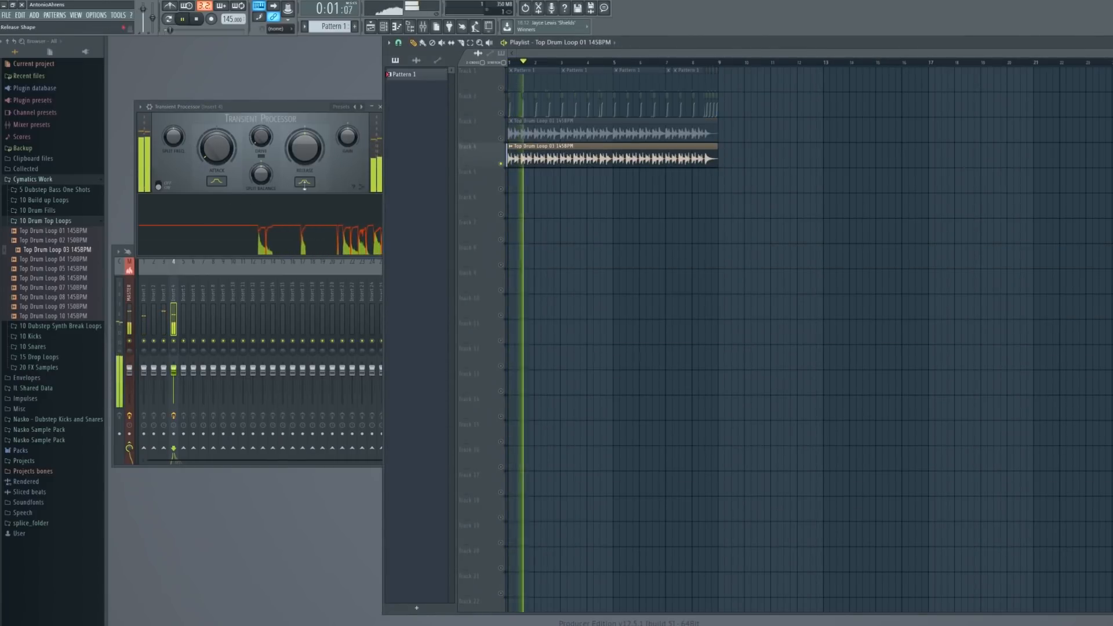
Readjust the Transient Processor's Attack on mixer track 4 while replaying the soloed loop, and close the plugin
key("space")
key("space")
left_click_drag(220, 160, 220, 81)
key("space")
key("space")
key("space")
key("Escape")
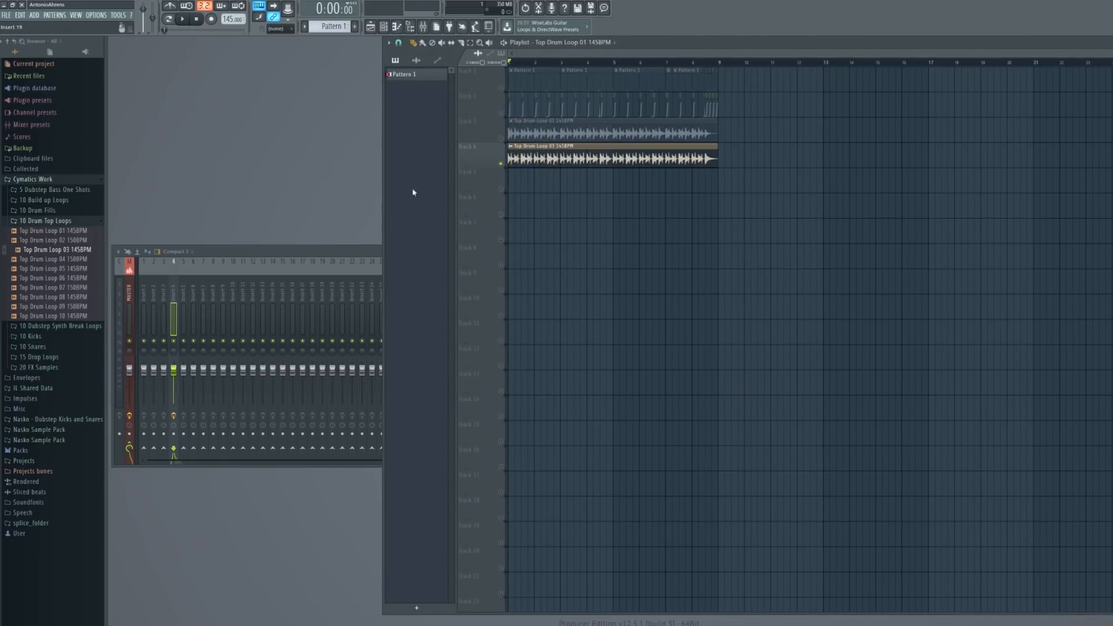
left_click(316, 254)
key("Escape")
Solo playlist Track 3 and lower the volume fader of mixer track 3 while the loop plays
scroll(516, 108, "up", 6)
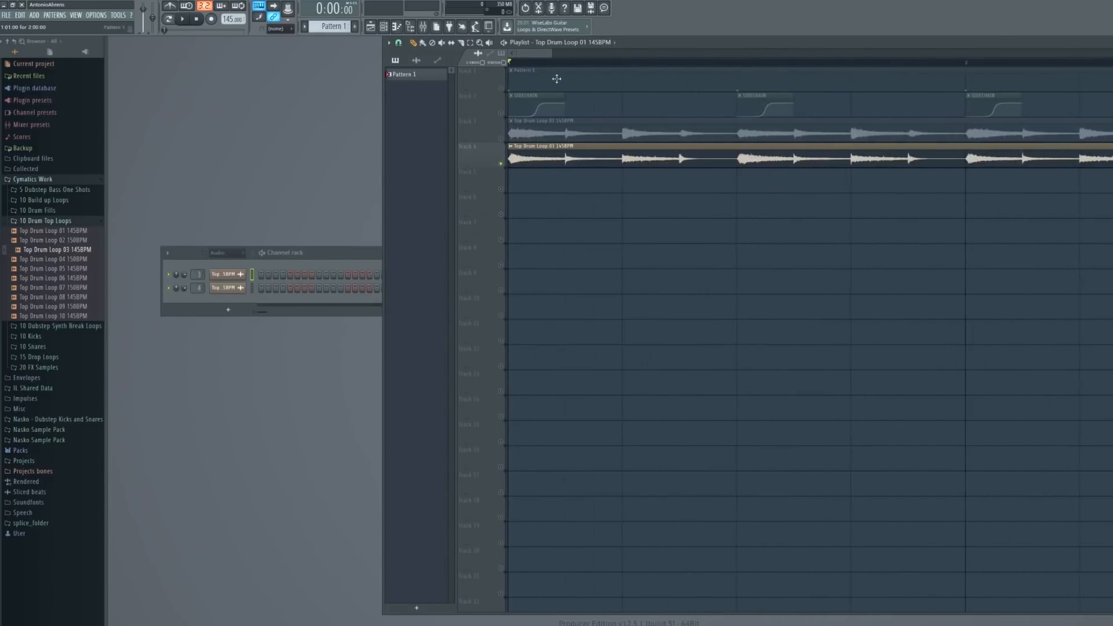
scroll(784, 197, "down", 6)
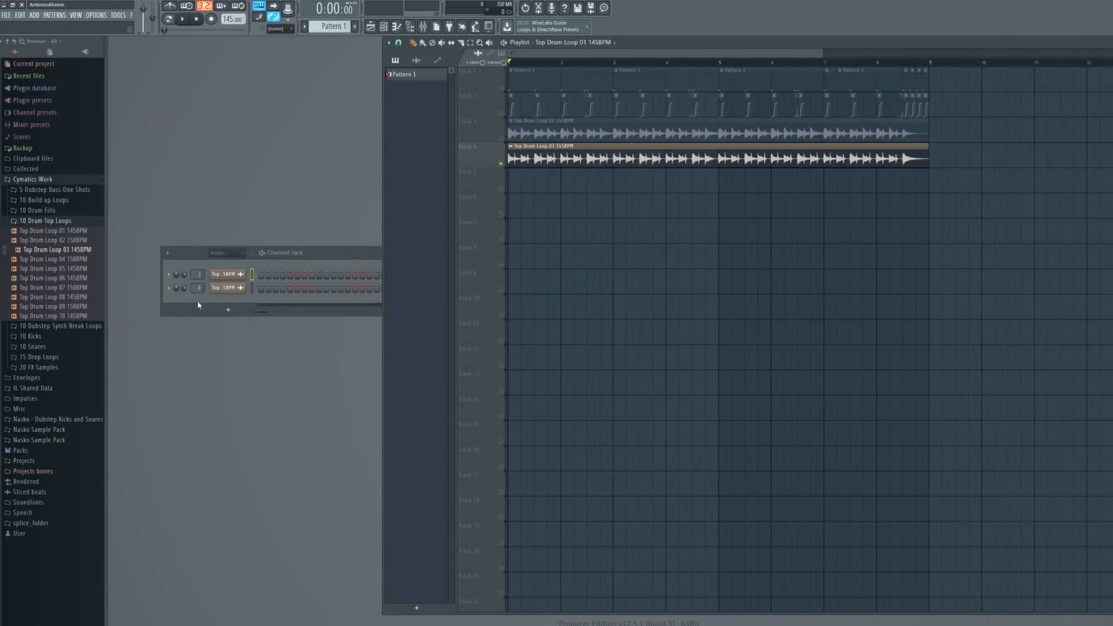
double_click(198, 274)
key("space")
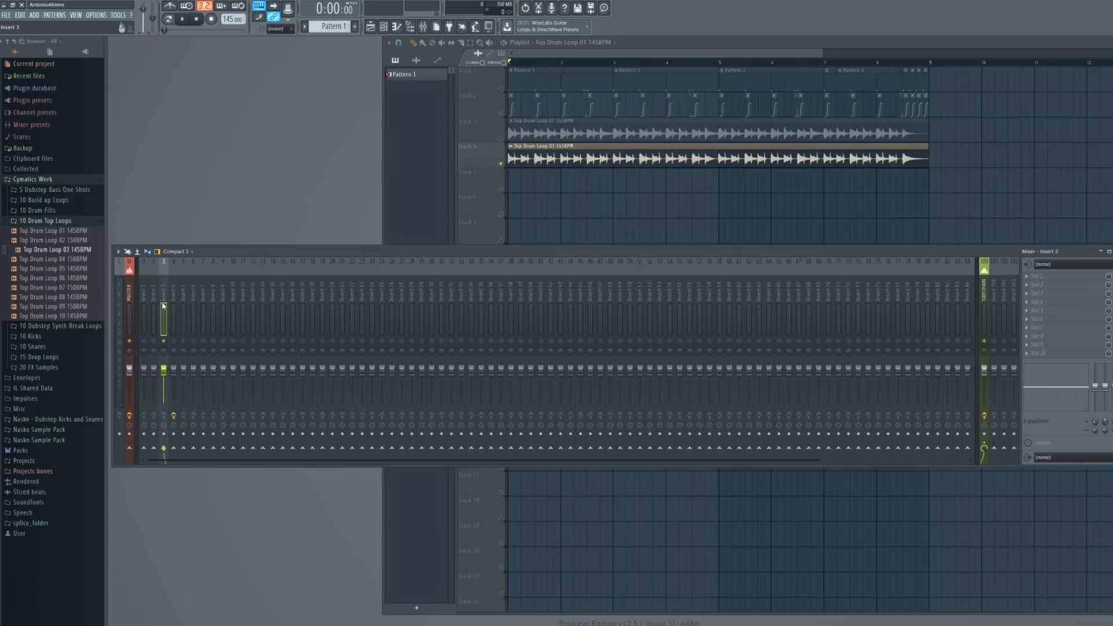
left_click(510, 133)
key("space")
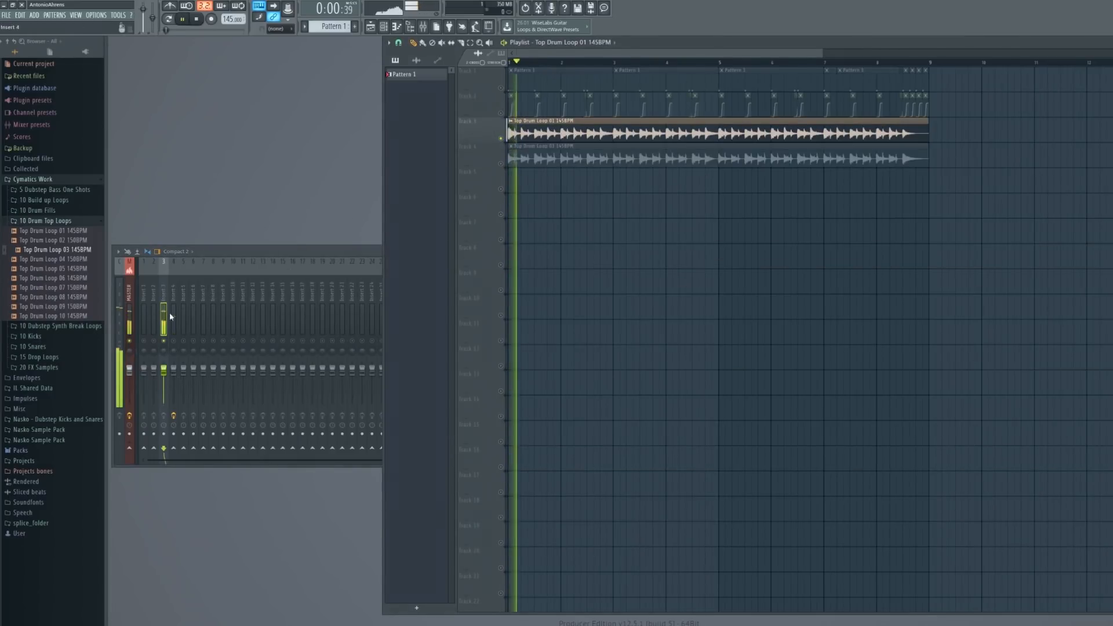
left_click(163, 371)
left_click_drag(164, 378, 165, 385)
key("space")
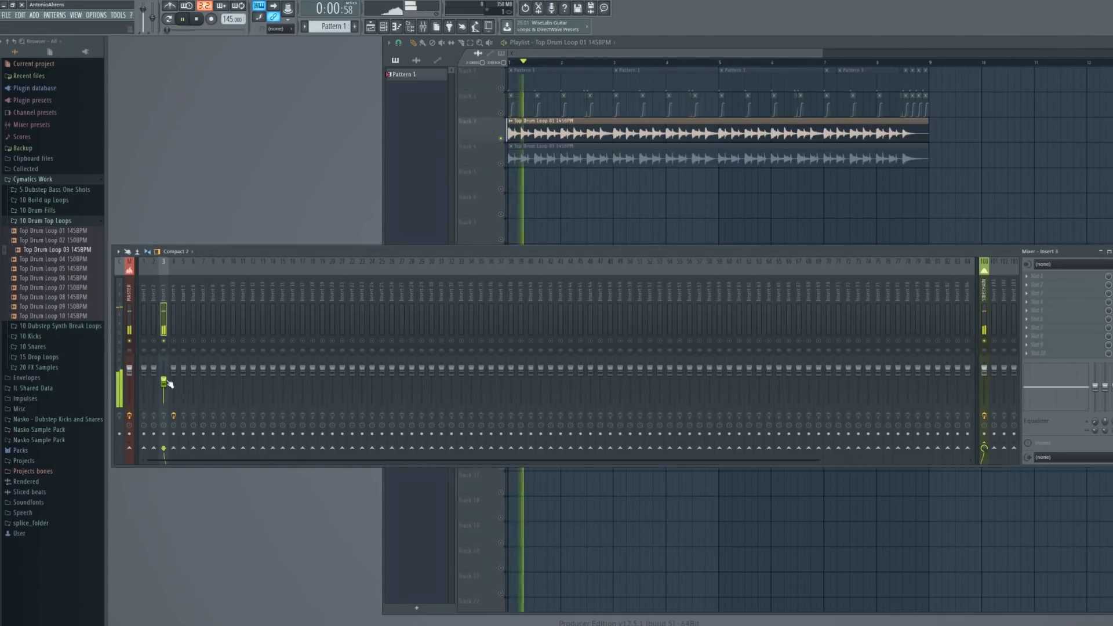
Unsolo playlist Track 3 and play all drum tracks together
key("space")
key("F9")
right_click(501, 139)
key("space")
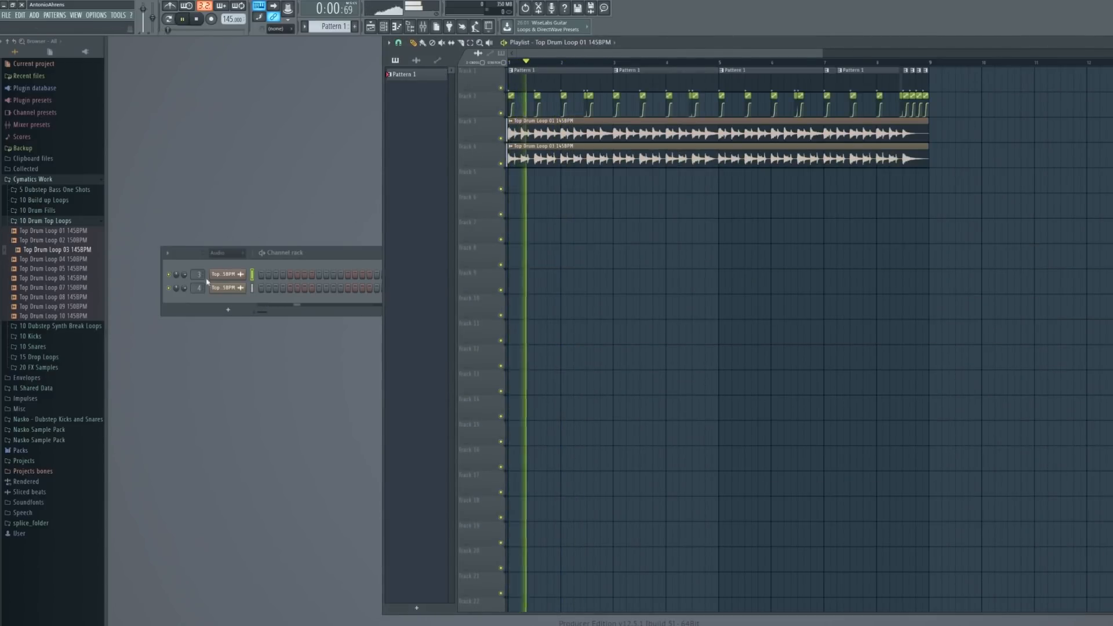
key("space")
Solo the kick's mixer track 1 and audition it
key("F9")
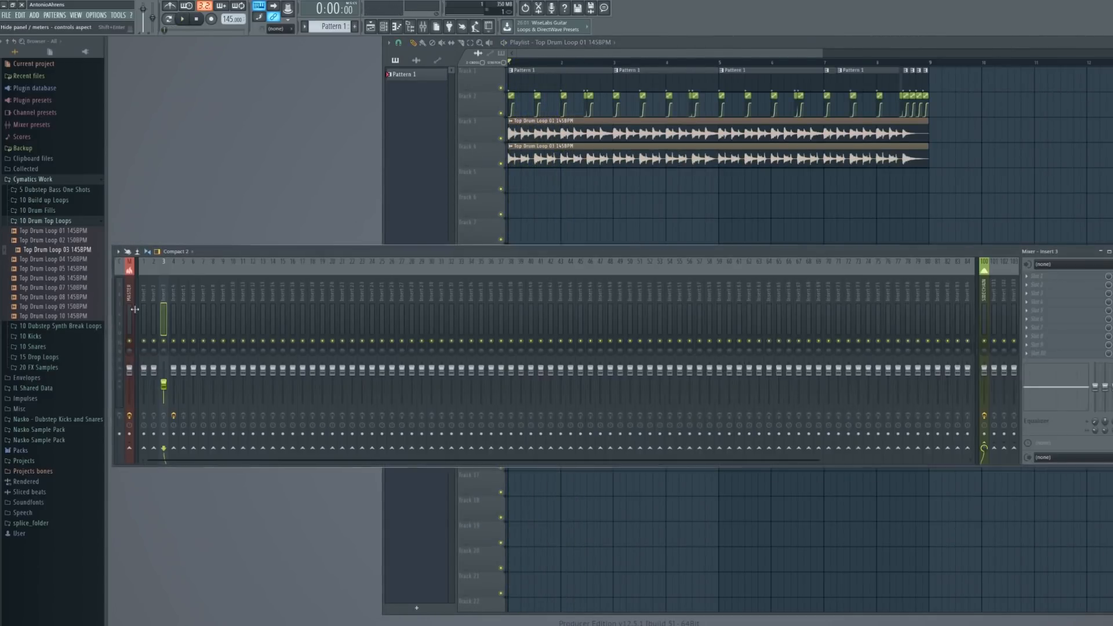
scroll(125, 305, "up", 2)
left_click(144, 317)
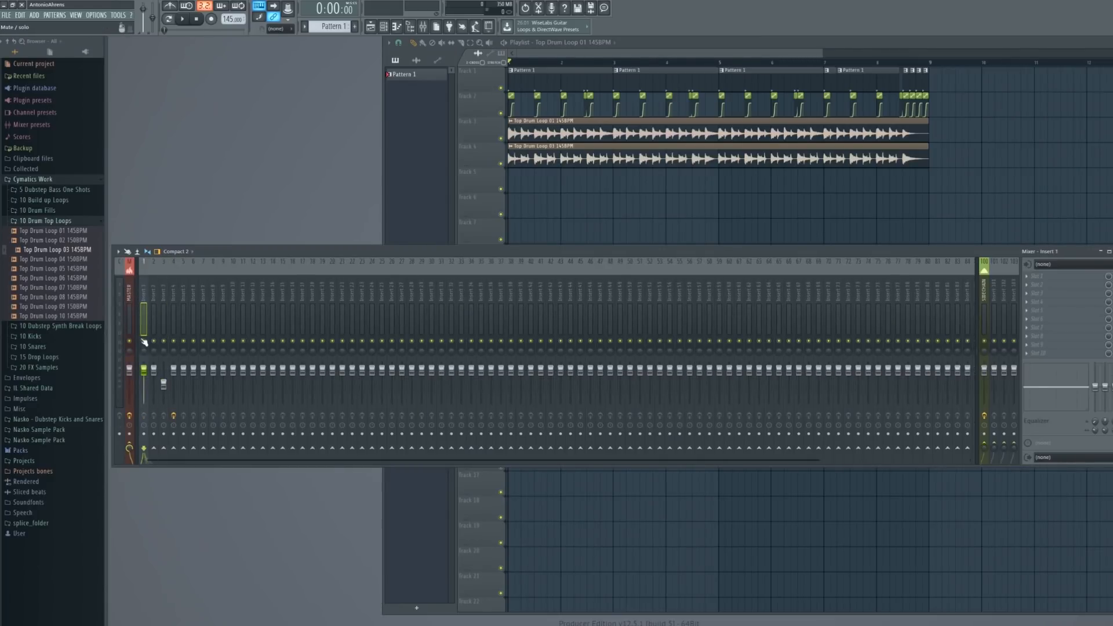
right_click(144, 341)
key("space")
key("space")
Load Fruity Limiter on mixer track 1, raise its gain to about 12 dB and close the plugin
left_click(1036, 276)
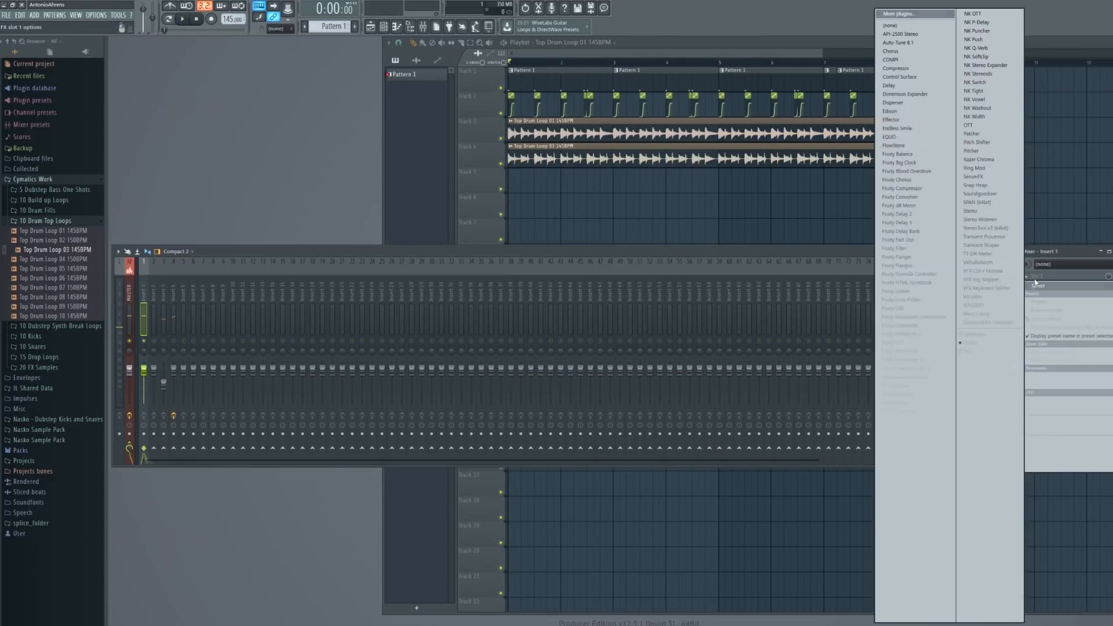
left_click(902, 292)
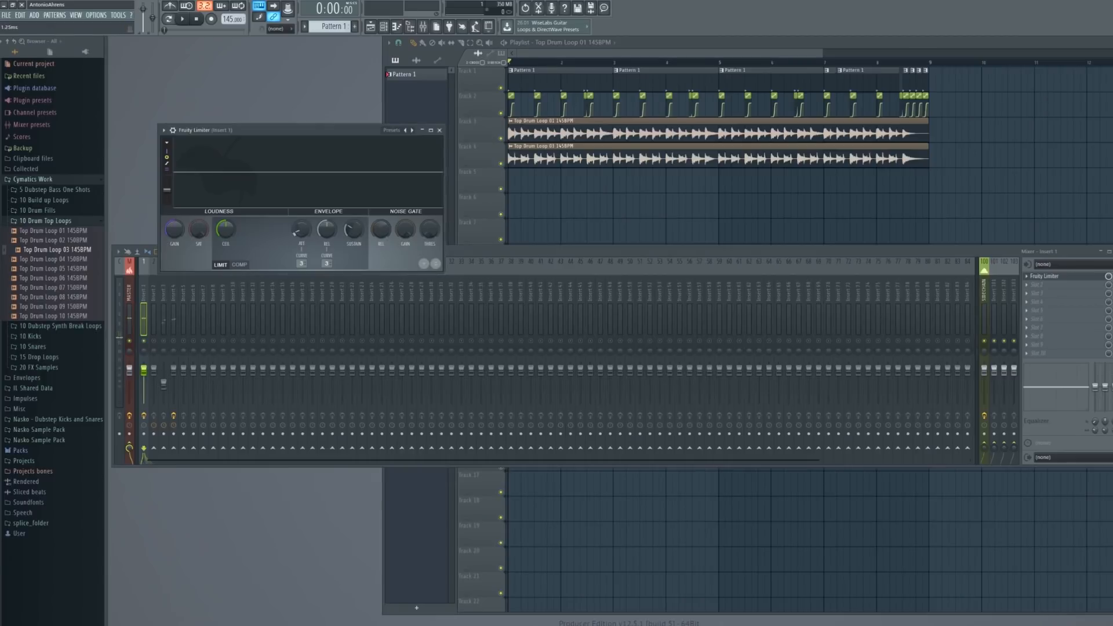
left_click_drag(167, 234, 167, 188)
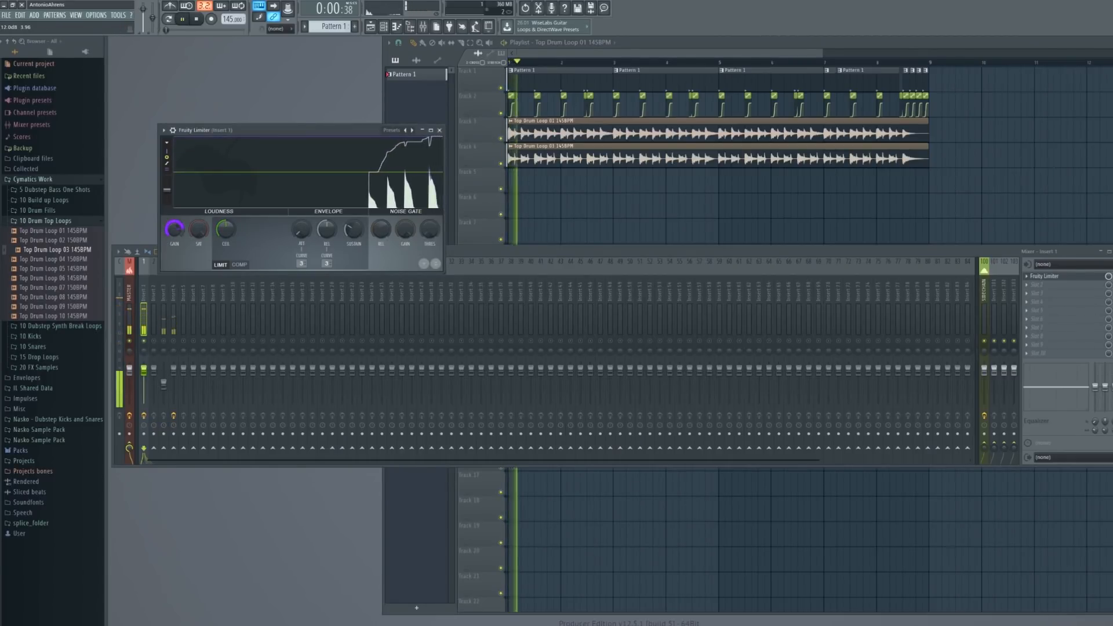
key("space")
key("Escape")
key("Escape")
In the Kick 05 D# channel settings, enable Normalize and raise the fade in and fade out amounts
left_click(221, 278)
key("Escape")
scroll(242, 253, "up", 1)
left_click(233, 273)
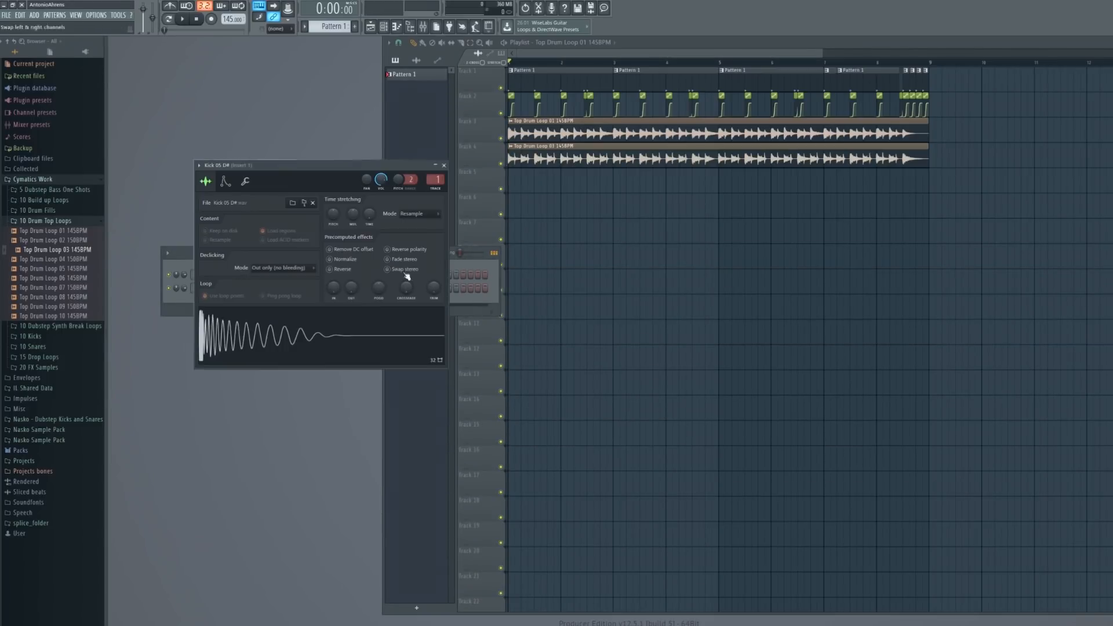
left_click_drag(285, 165, 558, 194)
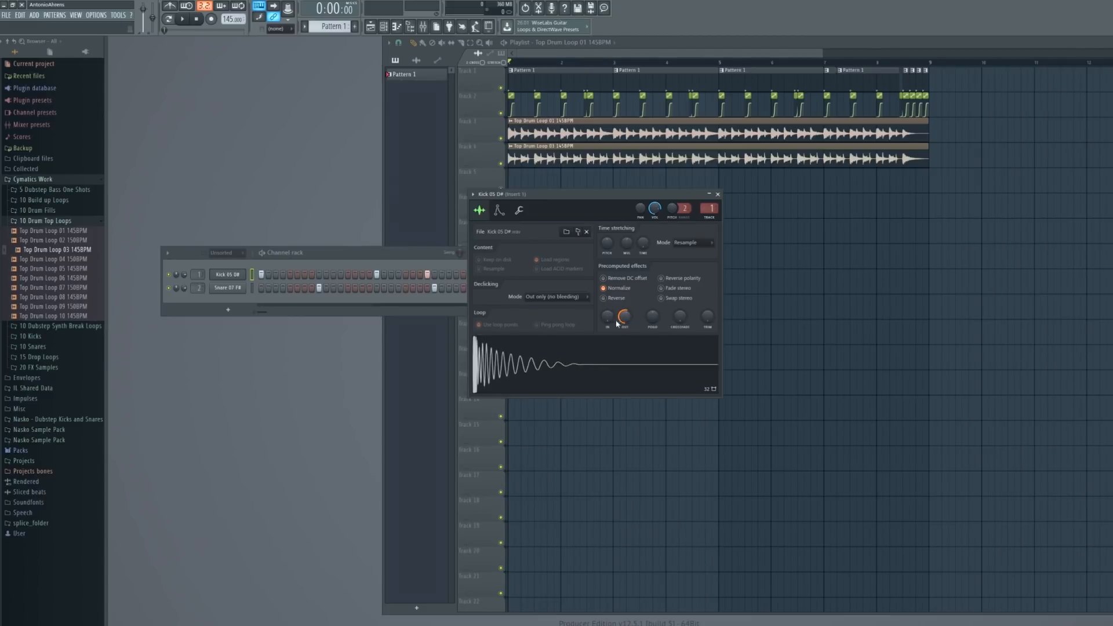
left_click_drag(607, 316, 606, 310)
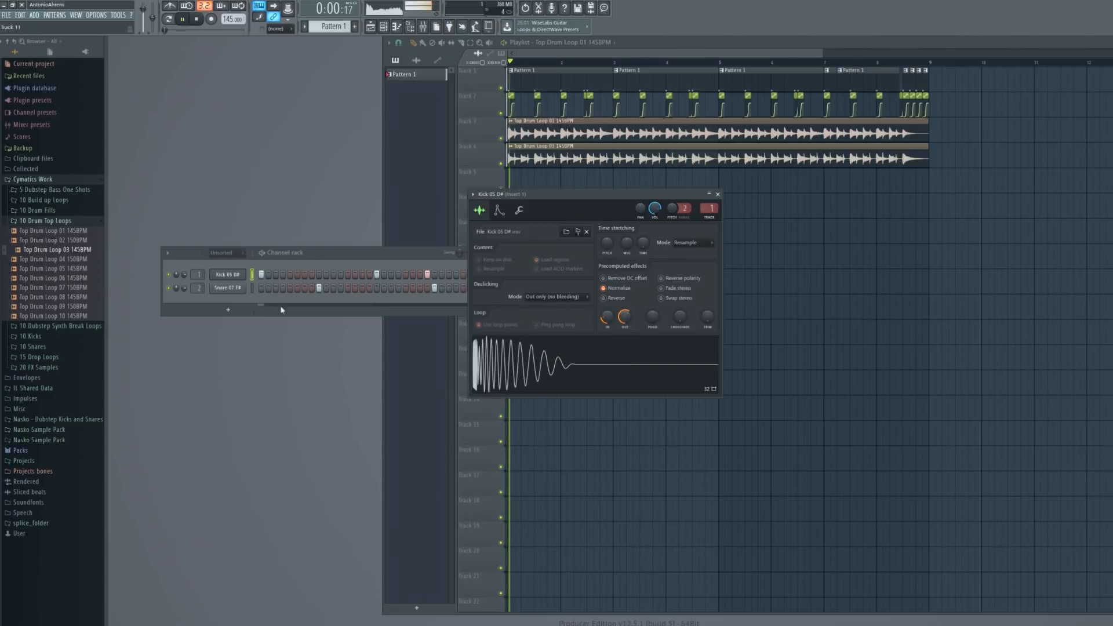
Solo the snare's mixer track 2 and audition it
left_click(210, 289)
double_click(200, 289)
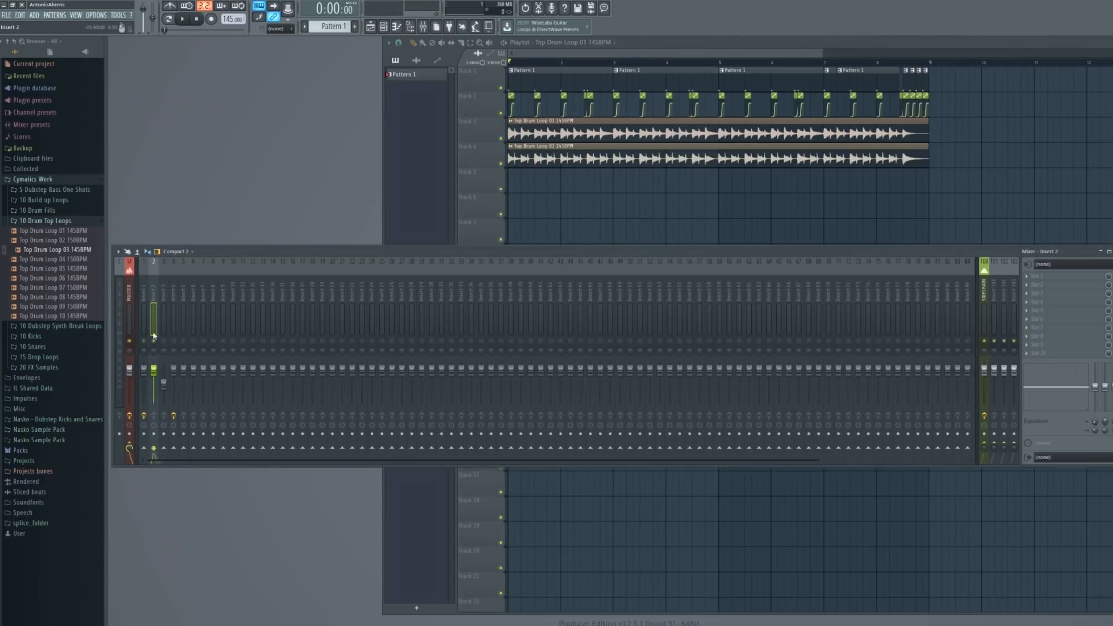
left_click(153, 341)
key("space")
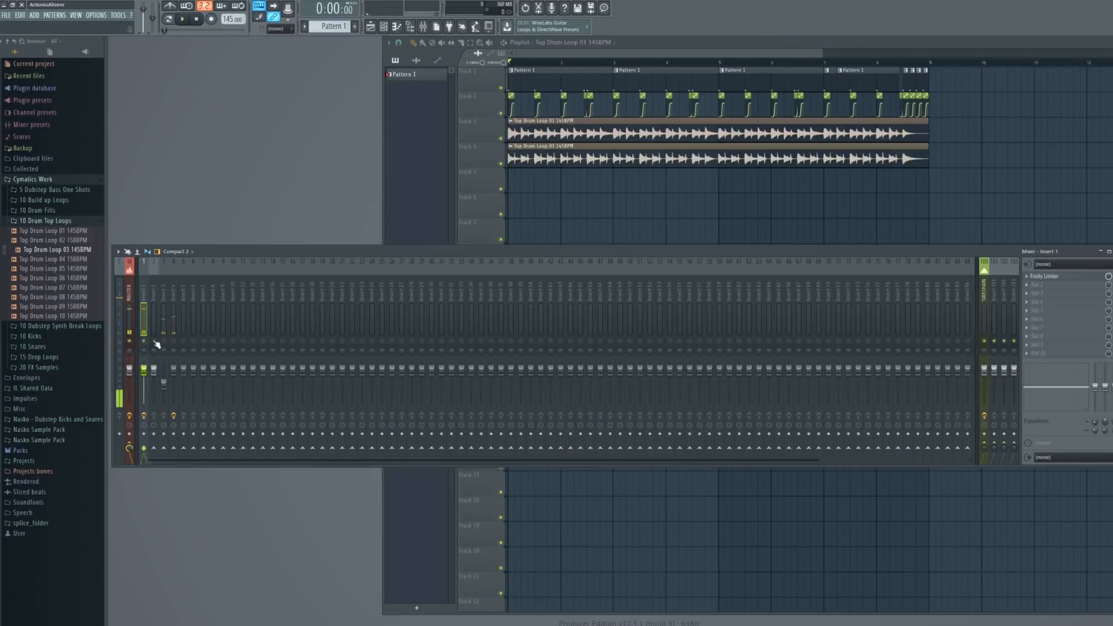
Load Fruity Limiter on mixer track 2, raise its gain to about 8.4 dB during playback and close the plugin
left_click(1038, 276)
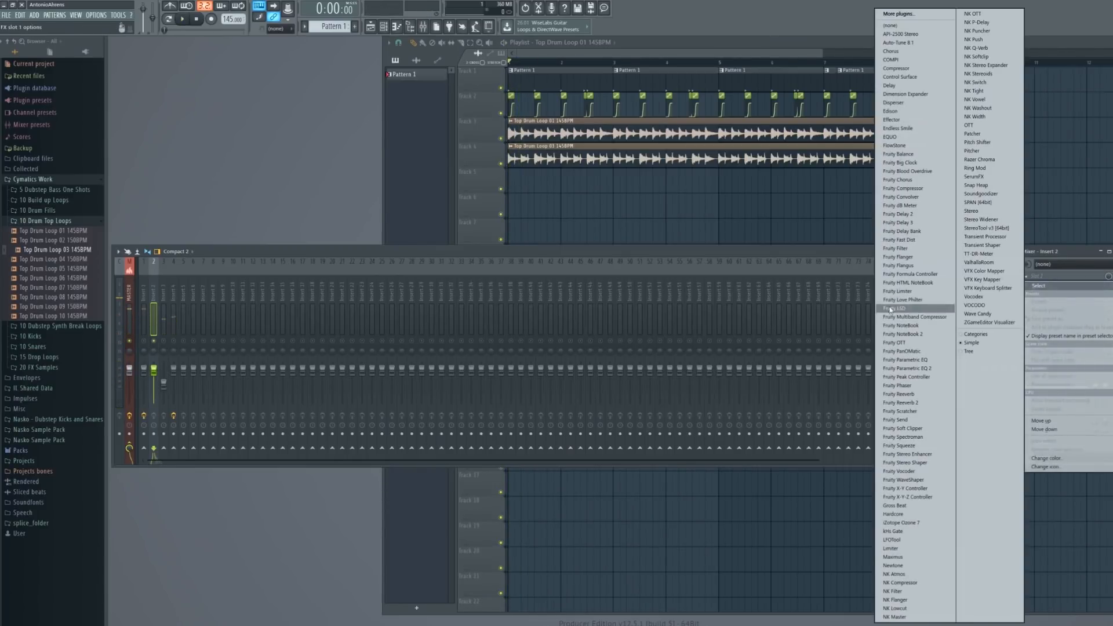
left_click(902, 291)
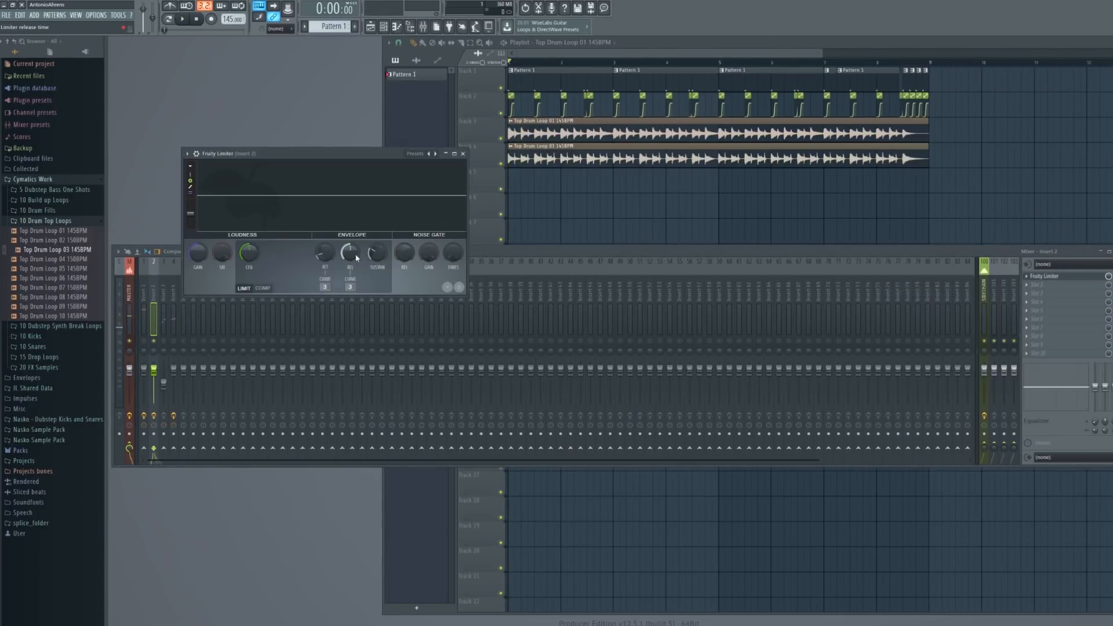
key("space")
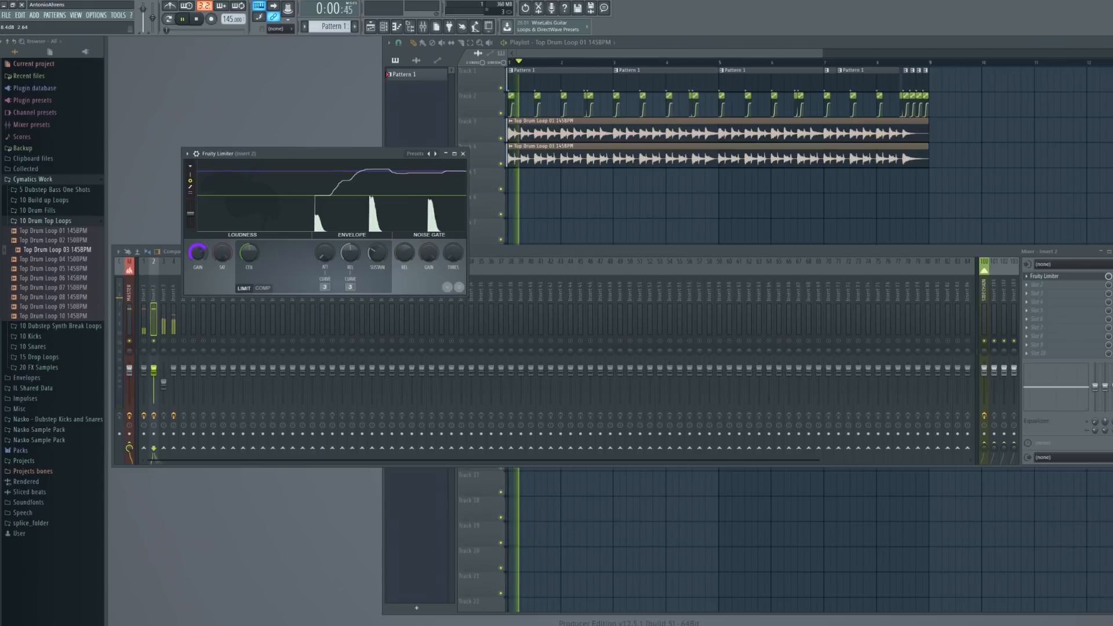
key("space")
key("space")
key("space")
left_click(463, 154)
Add Fruity Parametric EQ 2 in slot 2 of mixer track 2 and move its low cut up to about 141 Hz
left_click(1043, 285)
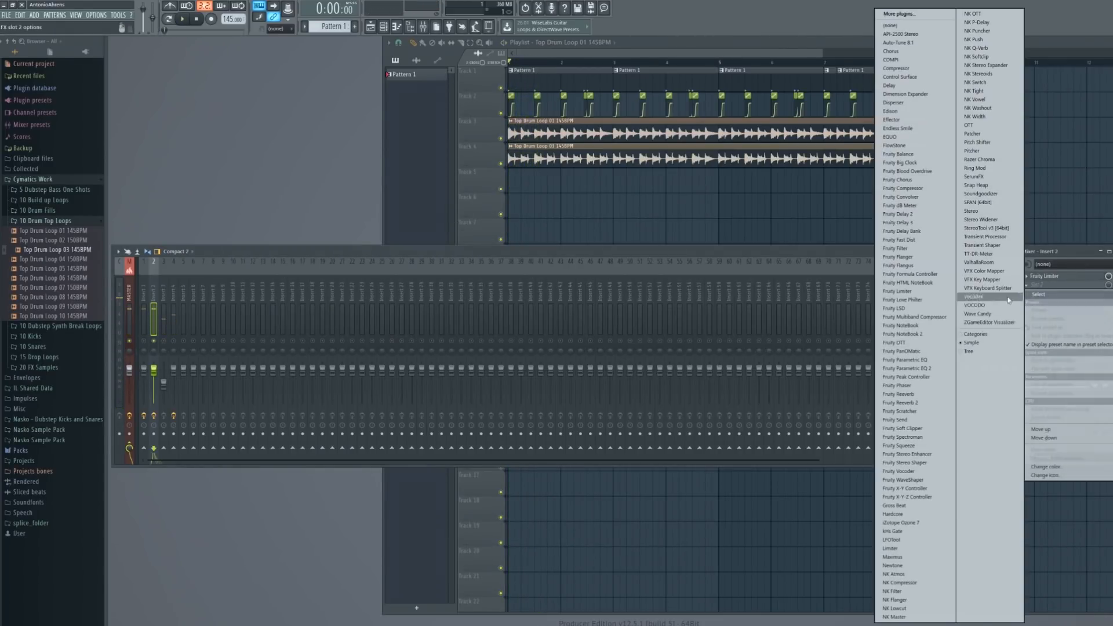
left_click(913, 369)
left_click(450, 166)
key("space")
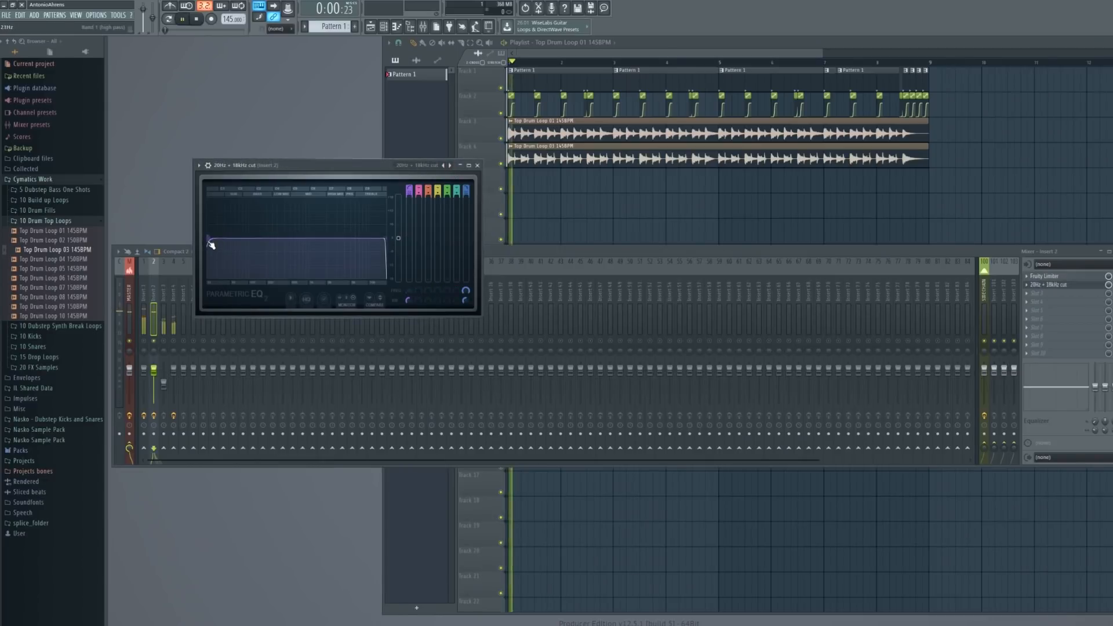
left_click_drag(226, 238, 254, 237)
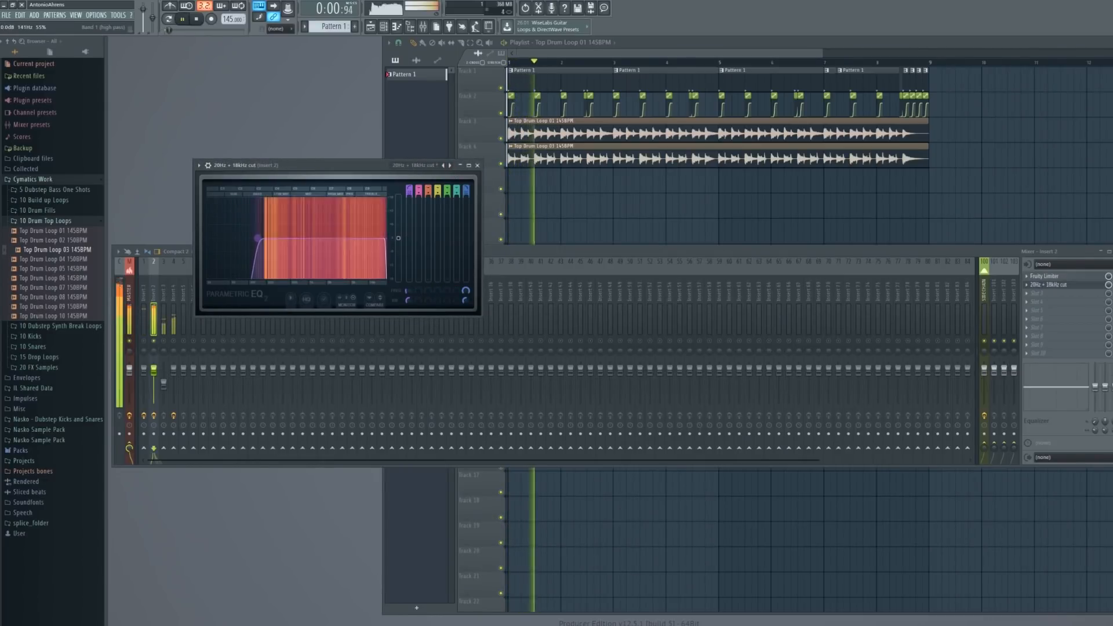
Close the equalizer, unsolo mixer track 2 and play back the full drum mix
key("Escape")
key("space")
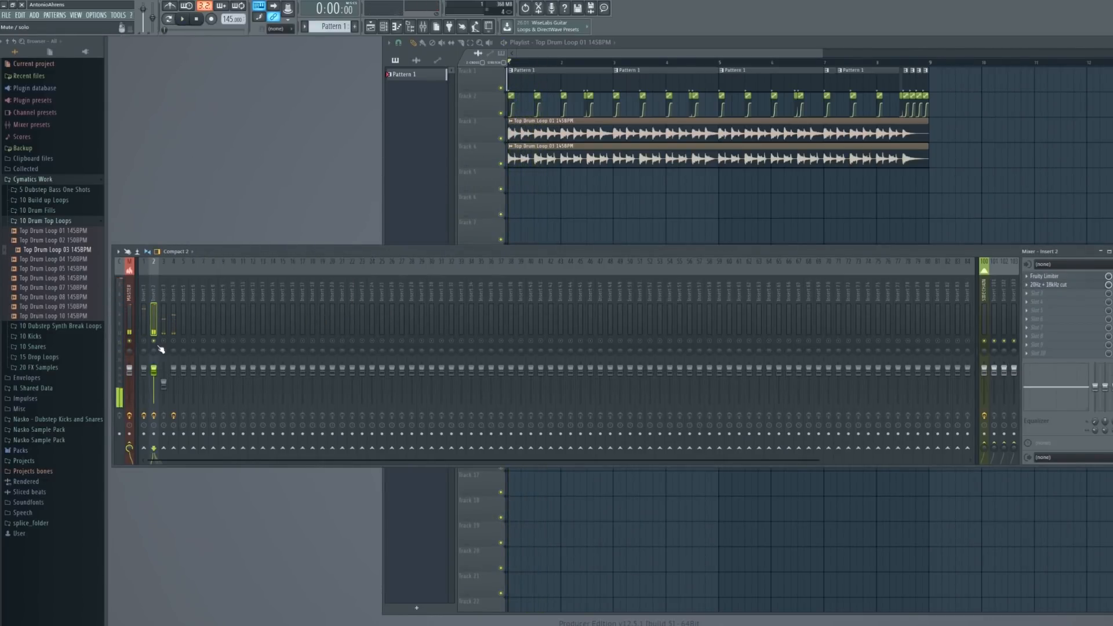
right_click(154, 341)
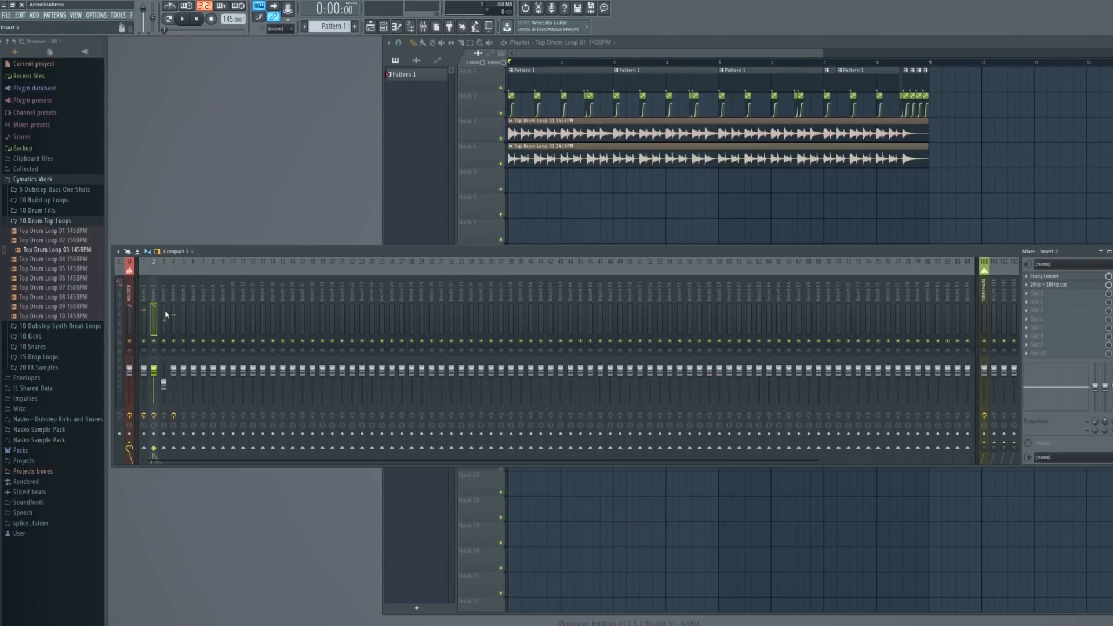
key("space")
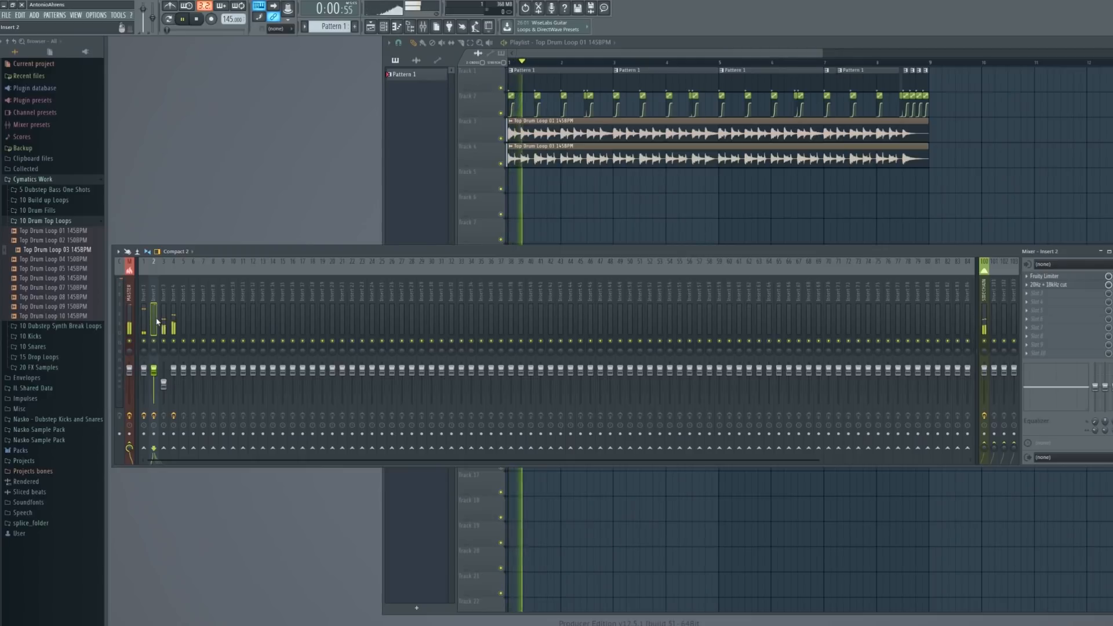
Reopen the snare's equalizer on mixer track 2, audition it during playback and close it
key("space")
left_click(132, 320)
left_click(155, 317)
left_click(1067, 284)
key("space")
key("space")
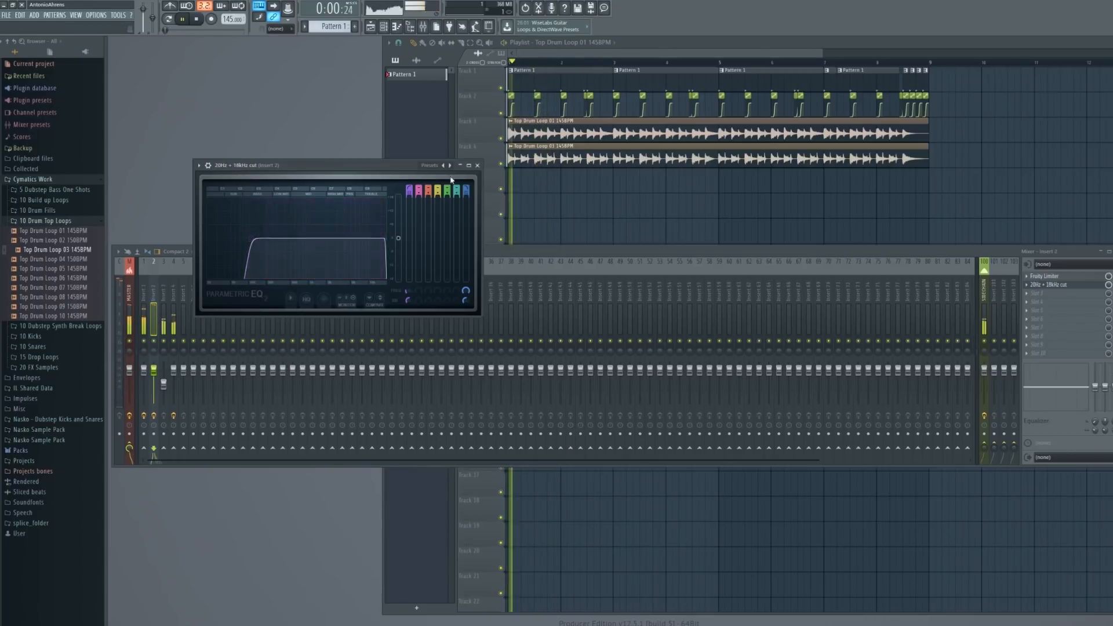
key("Escape")
key("Escape")
key("space")
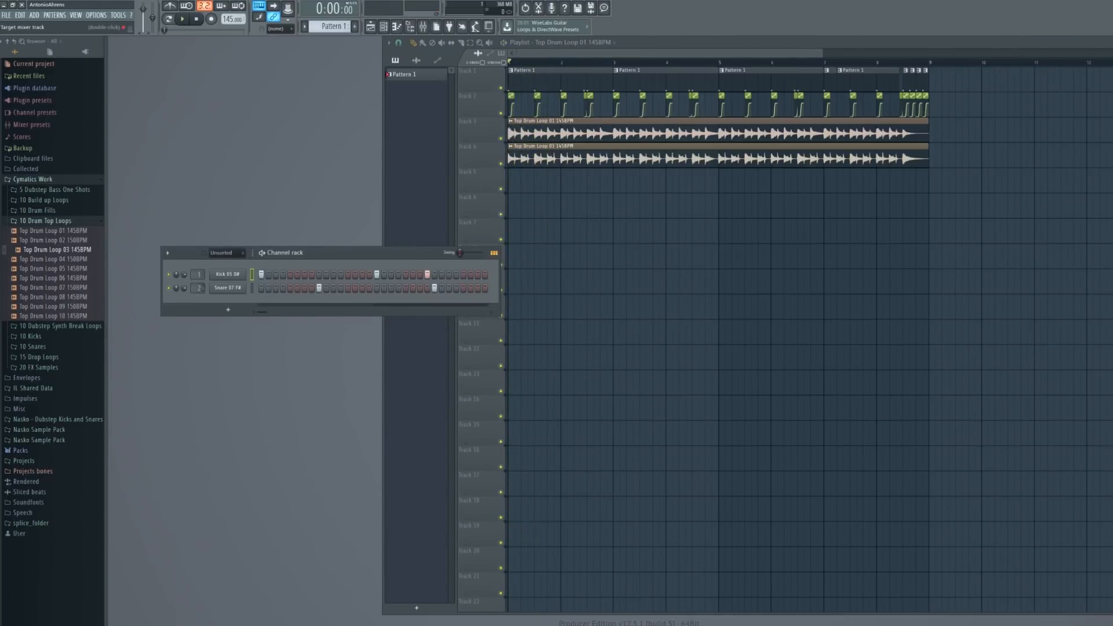
Add Fruity Parametric EQ 2 in slot 2 of mixer track 4 with the 20Hz + 18kHz cut preset and adjust it during playback
key("F9")
key("space")
left_click(1039, 285)
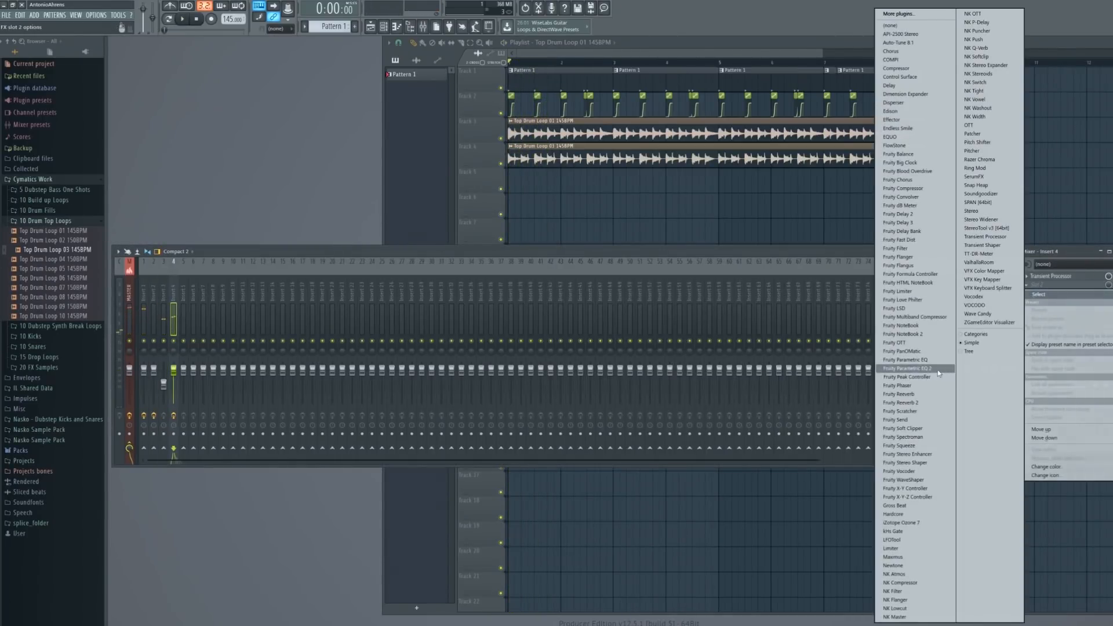
left_click(905, 368)
left_click(403, 119)
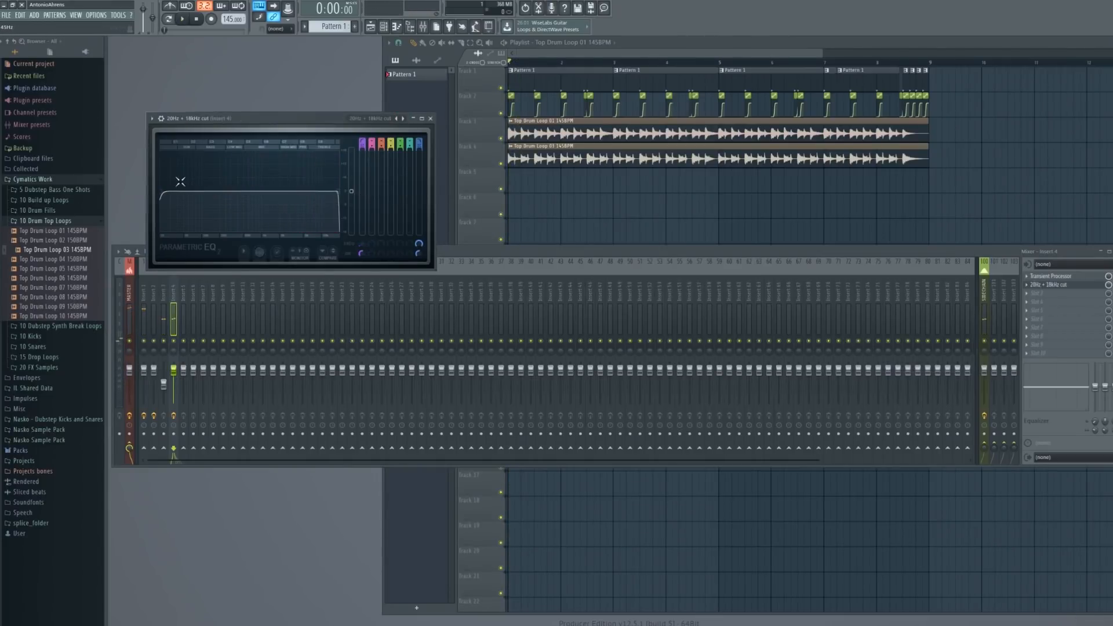
key("space")
left_click_drag(351, 191, 351, 179)
key("Escape")
key("Escape")
key("space")
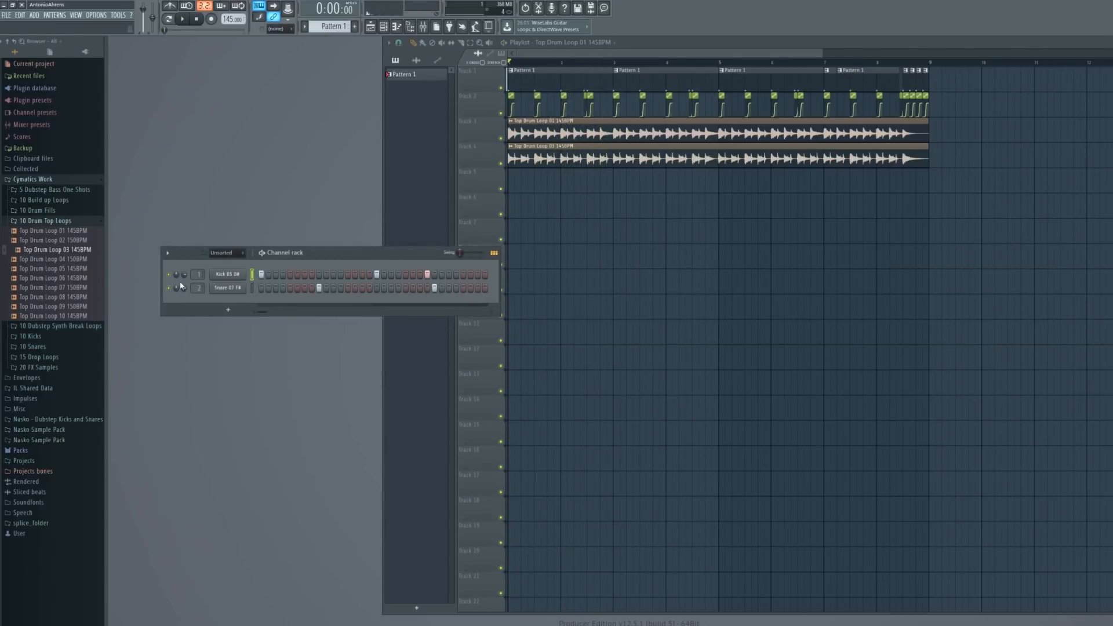
Create Pattern 2 and add a Serum channel to the channel rack
left_click_drag(337, 255, 478, 279)
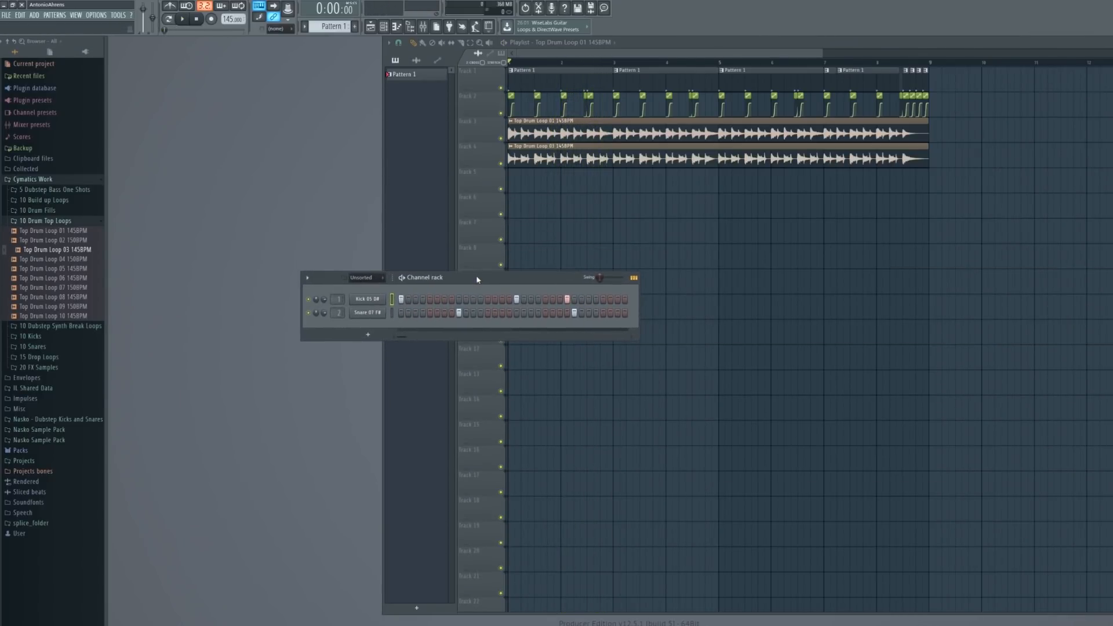
left_click(354, 26)
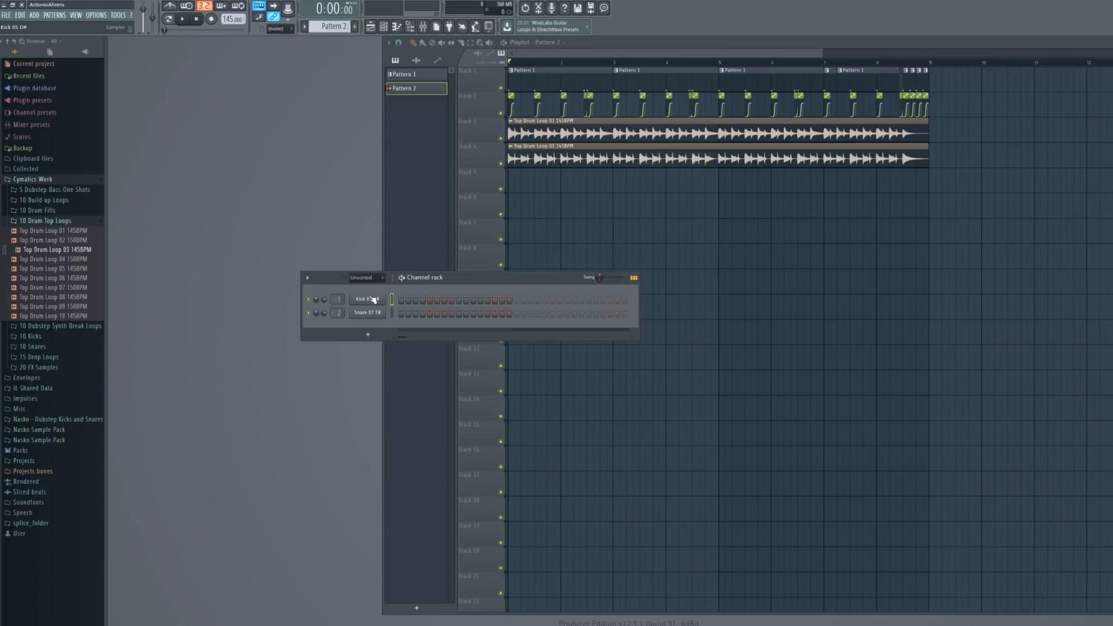
left_click_drag(445, 282, 478, 325)
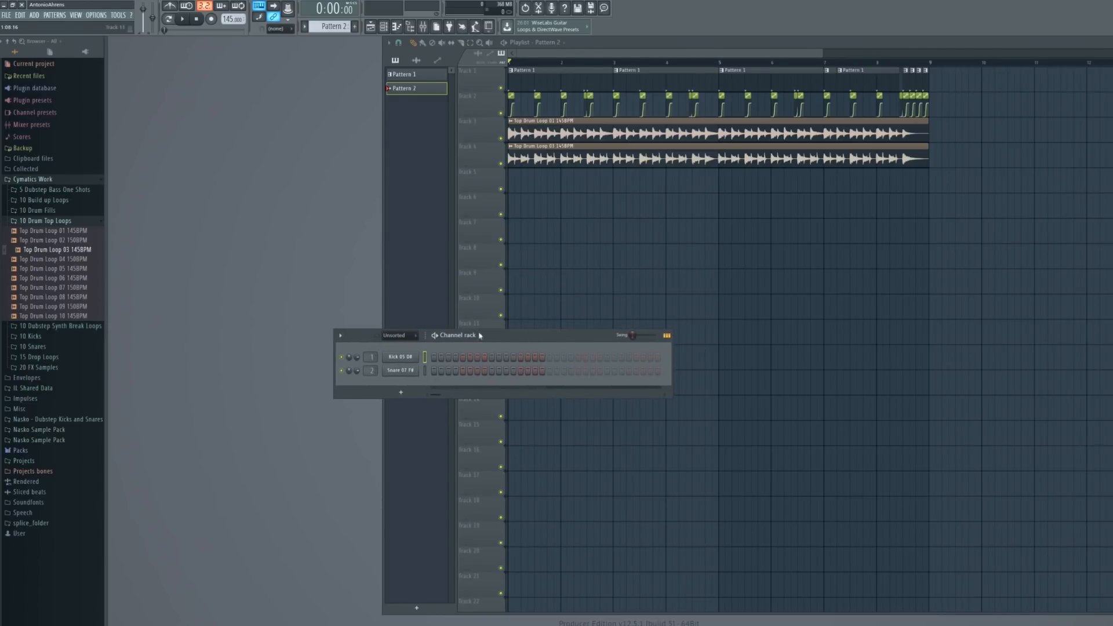
left_click(34, 16)
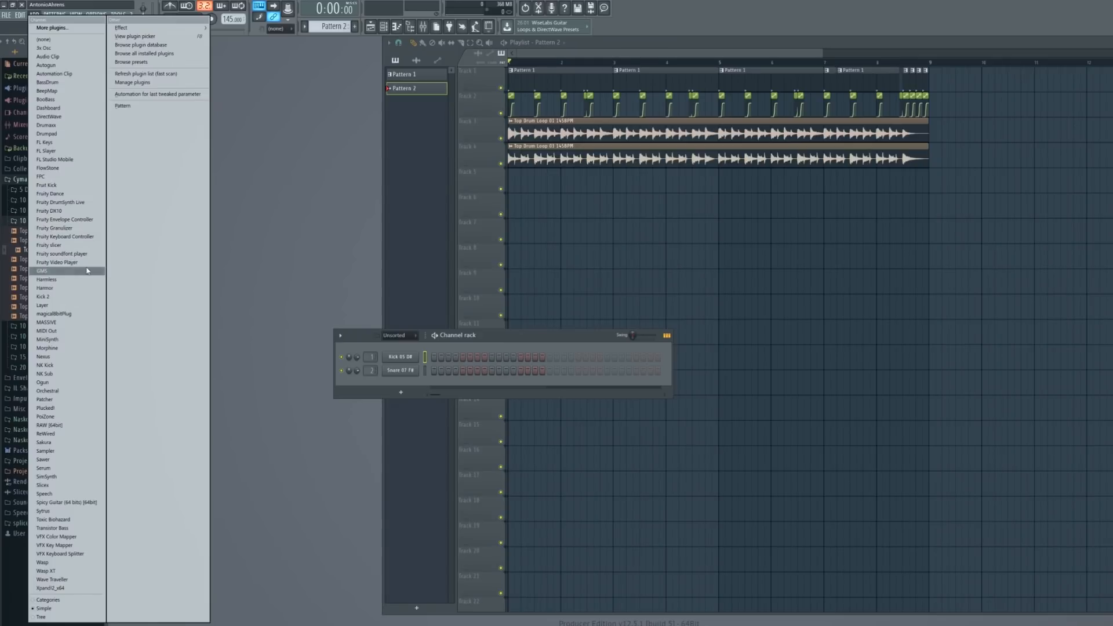
left_click(44, 468)
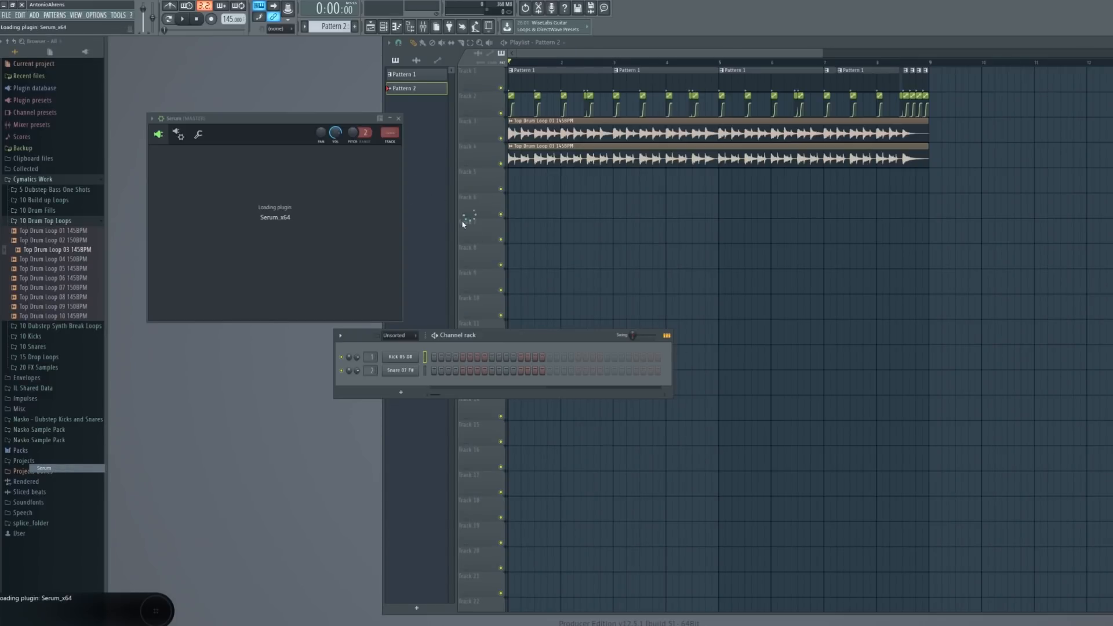
left_click_drag(295, 115, 501, 70)
key("Escape")
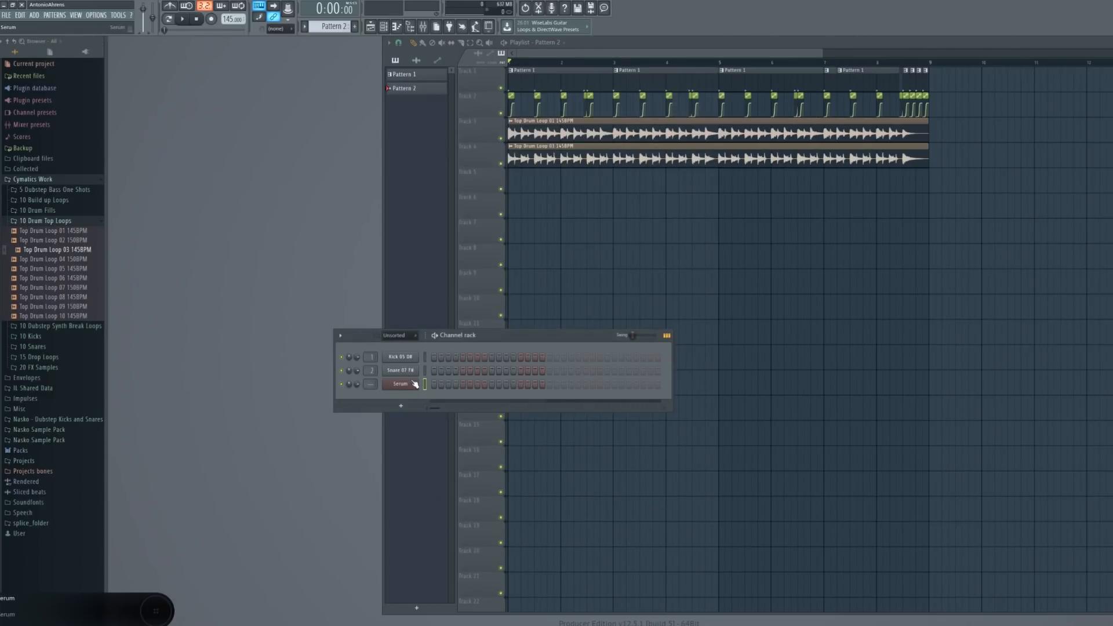
Enter four equally short, consecutive ascending notes F3, G#3, C4 and C#4 in Serum's piano roll
right_click(414, 383)
left_click(449, 384)
left_click_drag(586, 329, 667, 328)
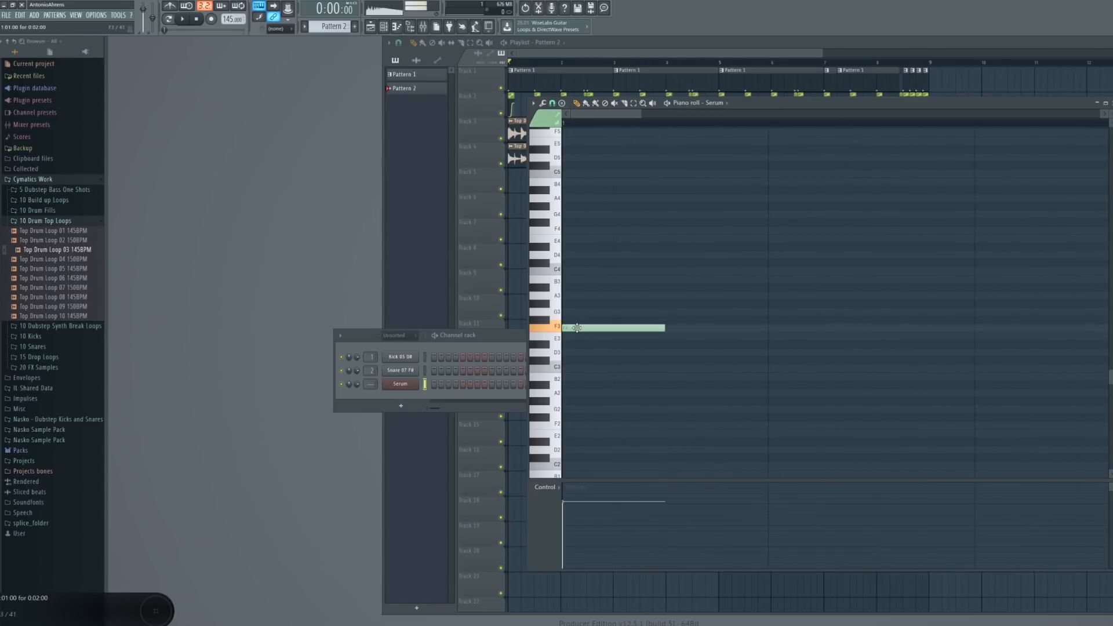
scroll(567, 313, "down", 5)
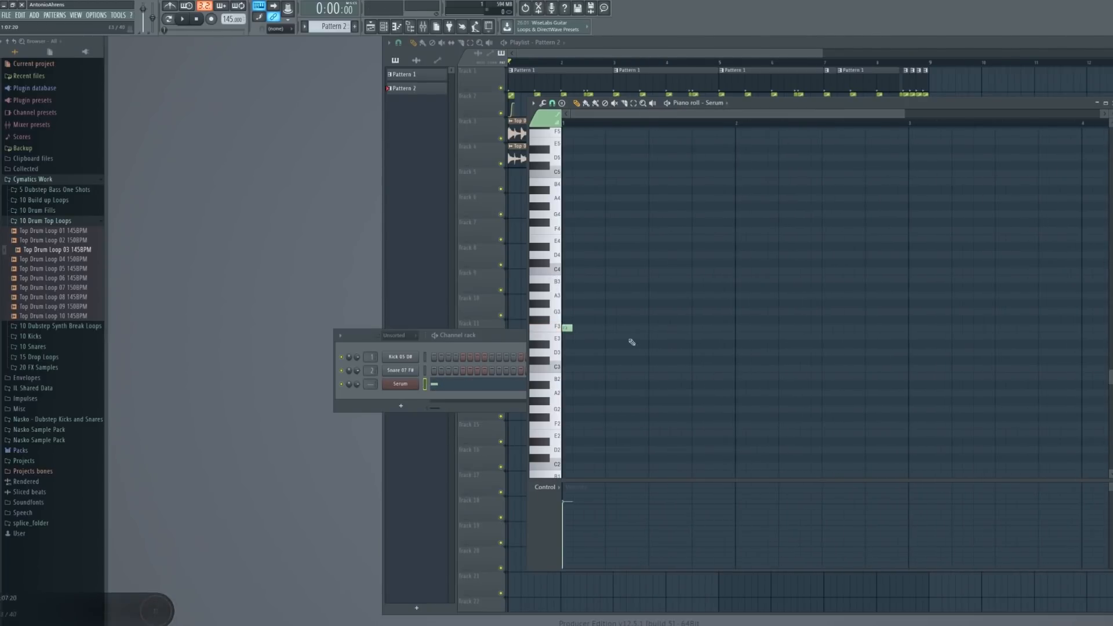
scroll(554, 294, "up", 5)
scroll(579, 359, "up", 4)
left_click(597, 400)
left_click(625, 393)
left_click(658, 360)
left_click_drag(656, 360, 655, 368)
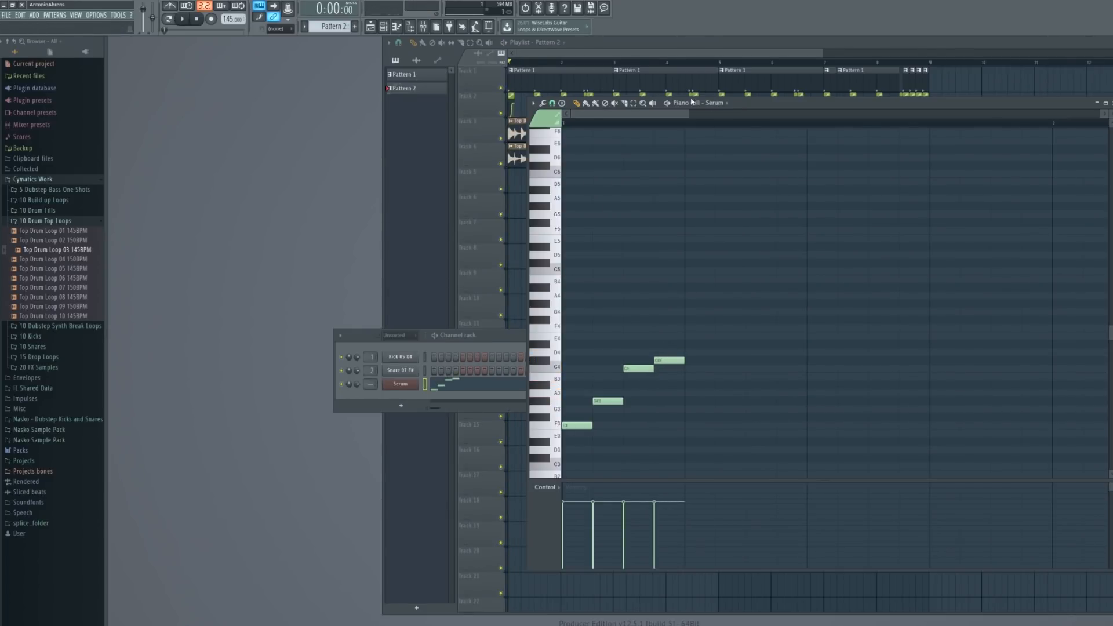
Audition the four notes and rearrange them into the descending order C#4, C4, G#3, F3
key("space")
key("space")
left_click_drag(577, 426, 569, 355)
left_click_drag(600, 402, 628, 403)
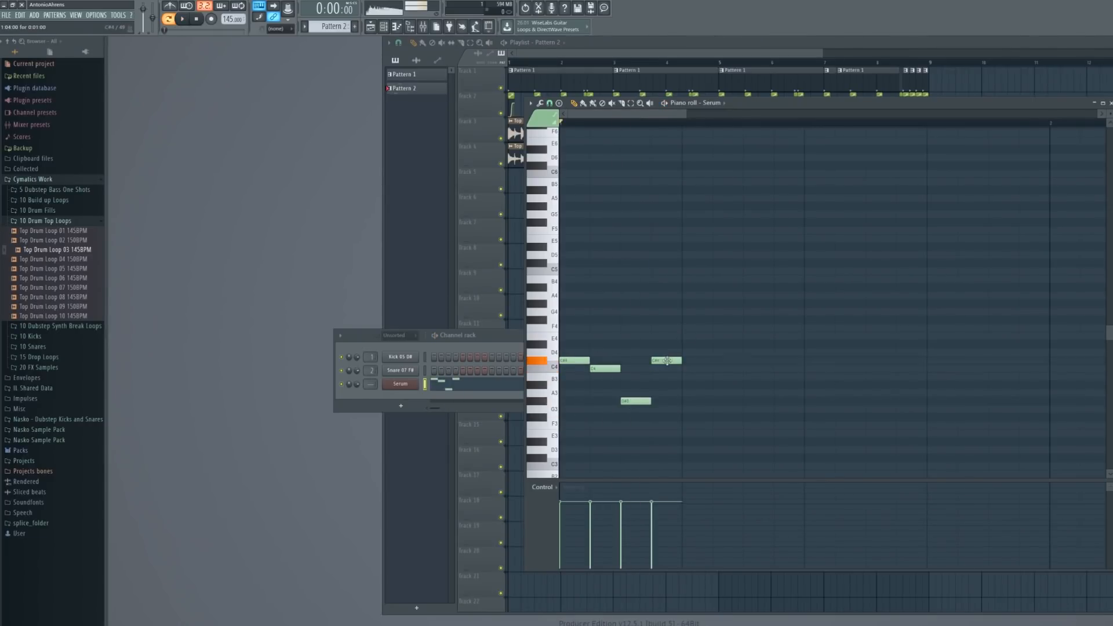
Duplicate the four-note phrase three times so that it fills the first bar
key("ctrl+a")
scroll(610, 334, "down", 4)
key("ctrl+d")
left_click_drag(584, 402, 566, 449)
key("ctrl+b")
key("ctrl+b")
key("ctrl+b")
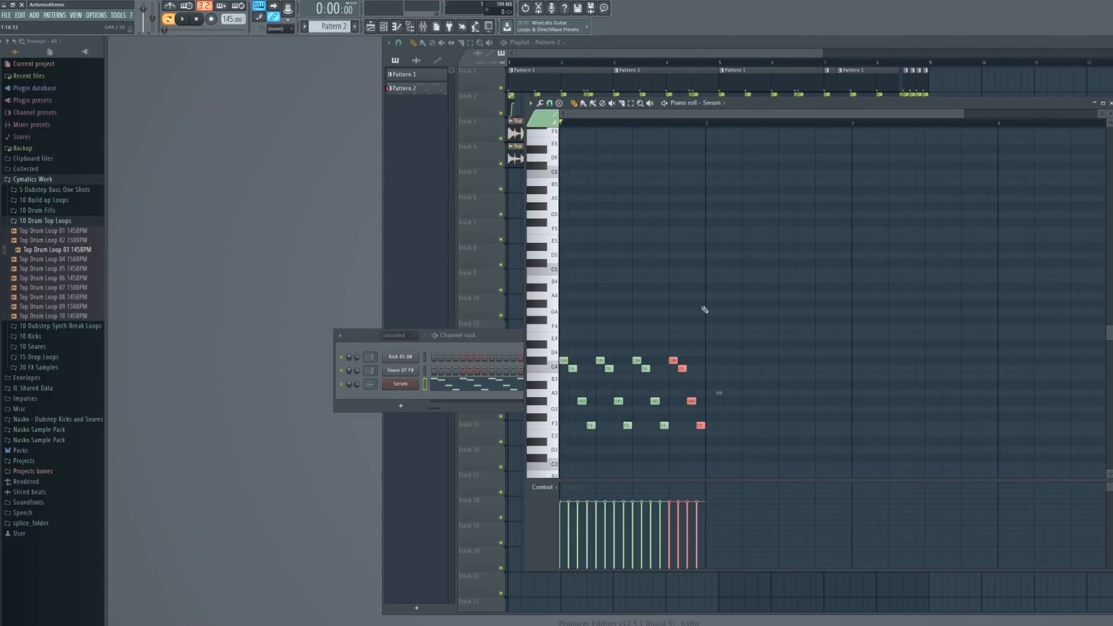
Transpose all the Serum notes up one octave and audition the pattern
key("ctrl+a")
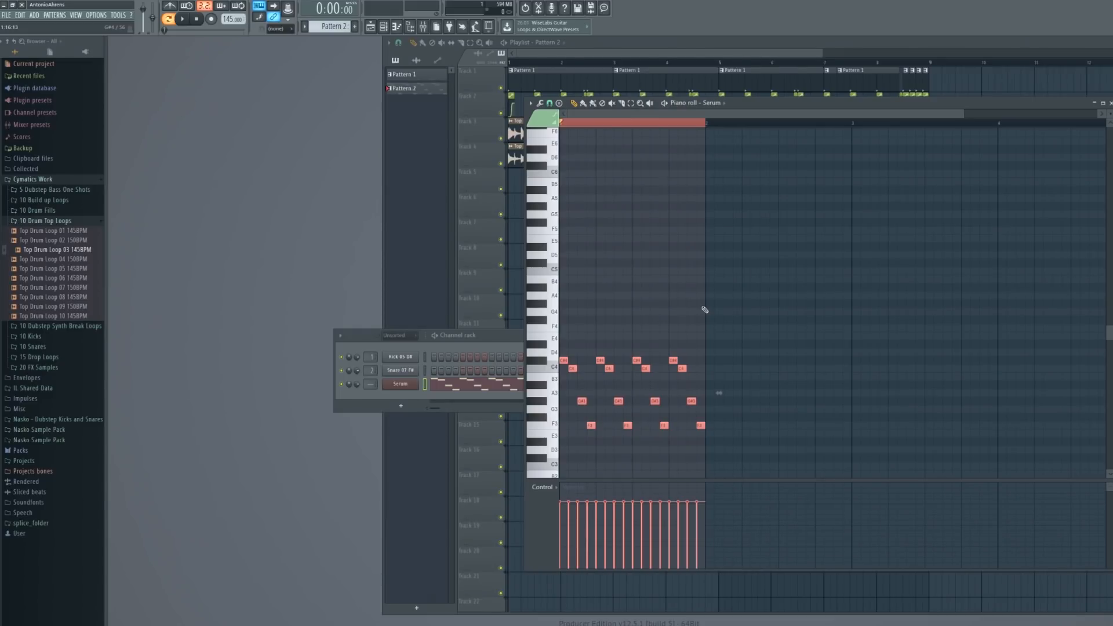
key("ctrl+Up")
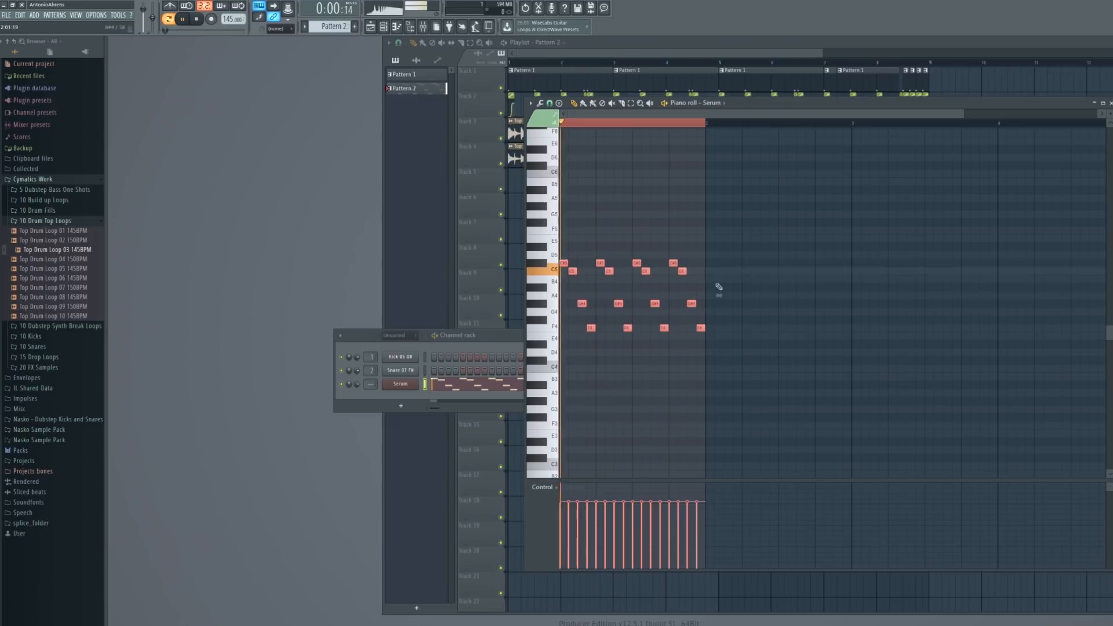
left_click(498, 384)
key("space")
Lower Serum's Osc A level to 0% and modulate it with Env 2, using zero sustain and about 414 ms decay
left_click(398, 384)
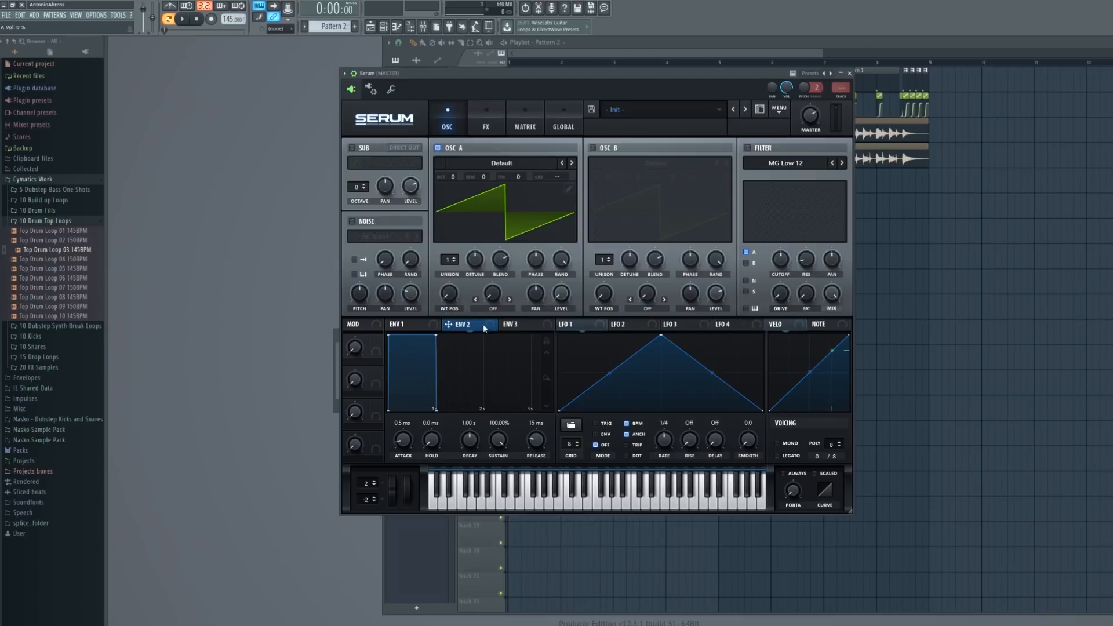
left_click_drag(565, 289, 562, 293)
left_click_drag(438, 370, 467, 441)
key("space")
Enable the MG Low 12 filter and modulate its cutoff with Env 3, using zero sustain and about 216 ms decay
left_click(513, 324)
key("space")
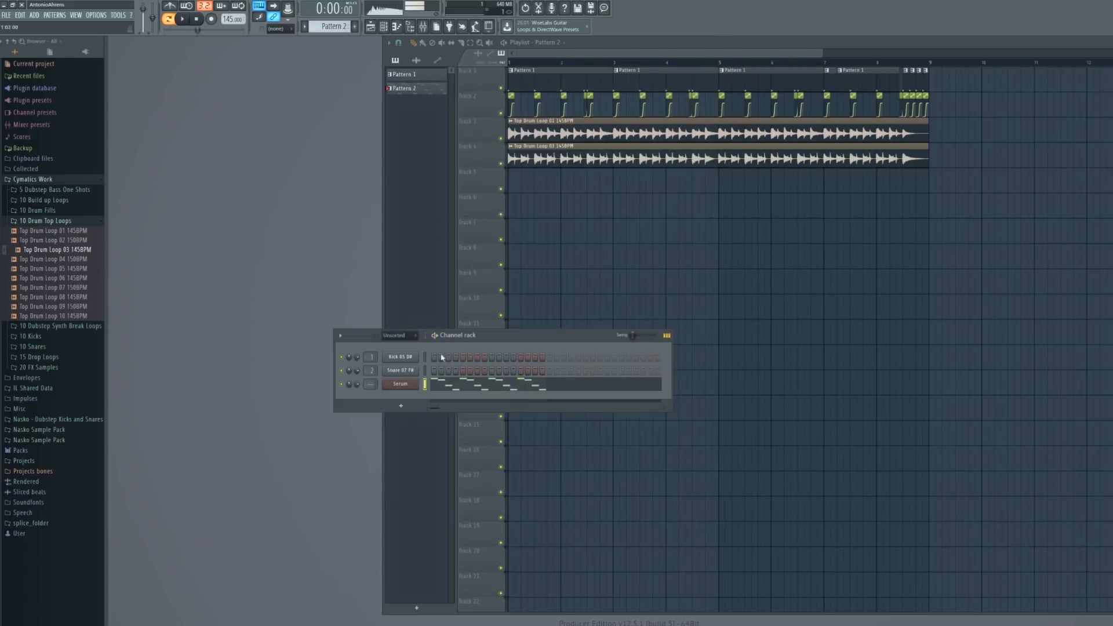
left_click_drag(446, 347, 424, 387)
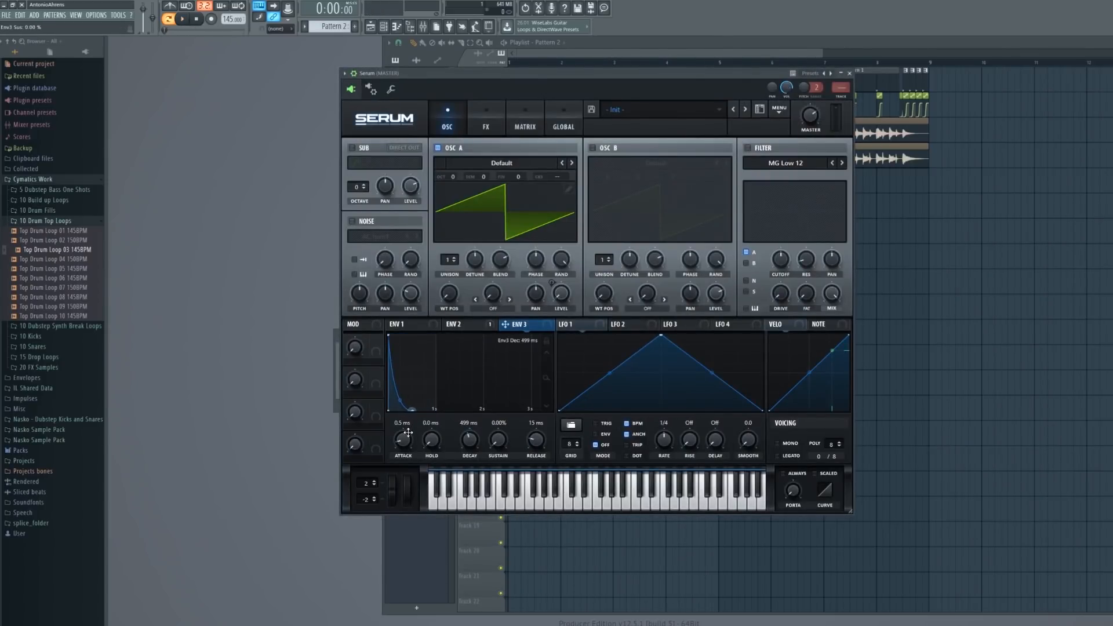
left_click(752, 147)
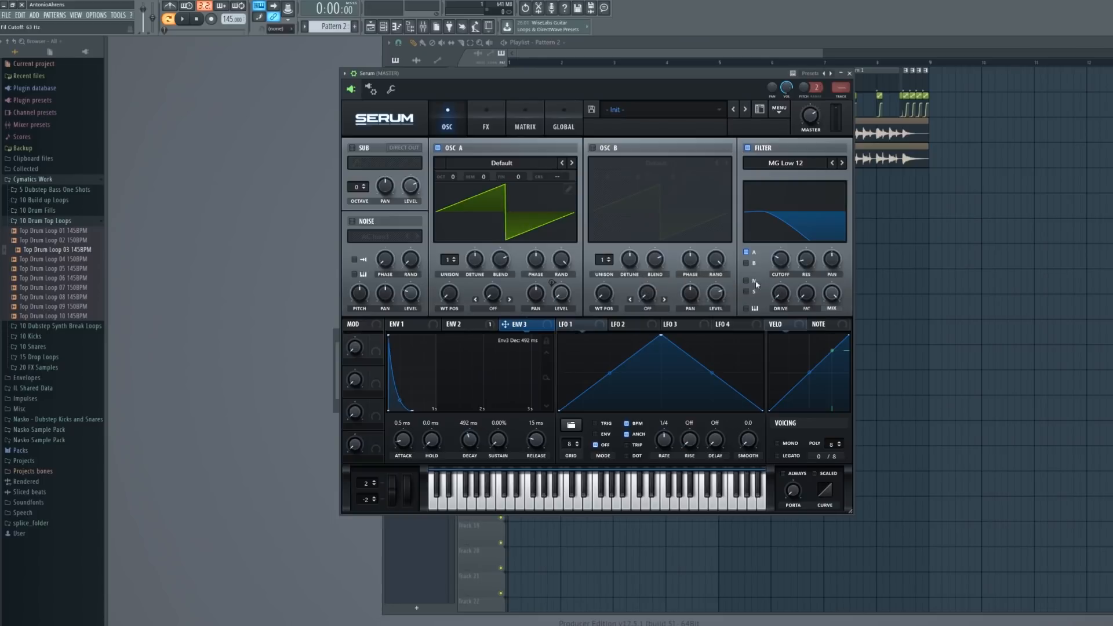
key("Escape")
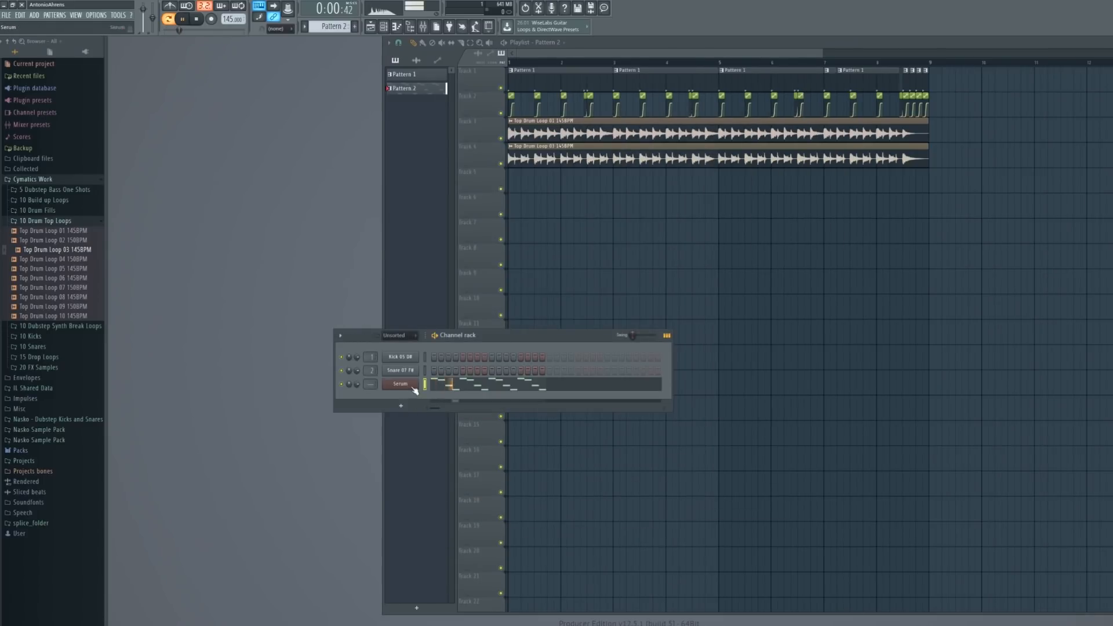
left_click(400, 384)
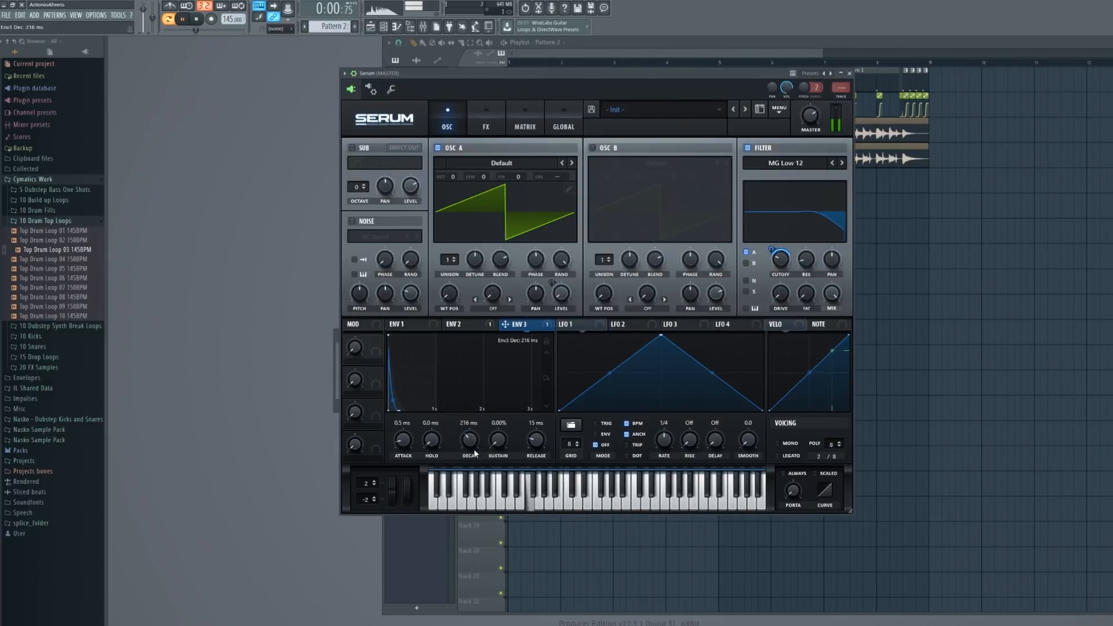
Modulate the filter mix with Env 2 and set Osc A's unison to 8 voices
left_click_drag(459, 326, 825, 289)
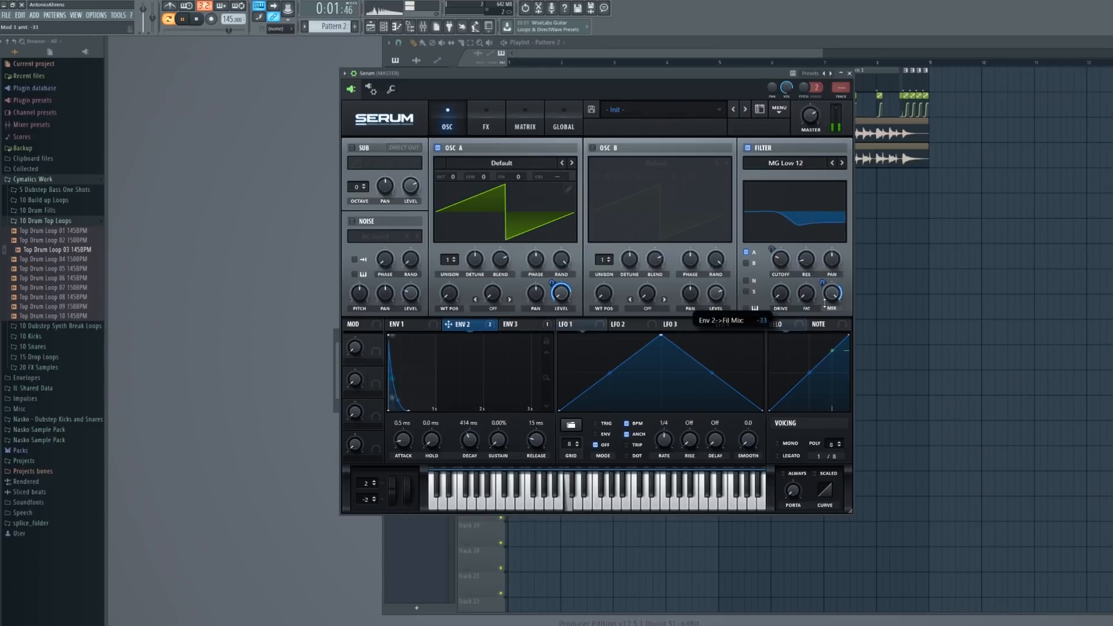
left_click_drag(455, 264, 457, 243)
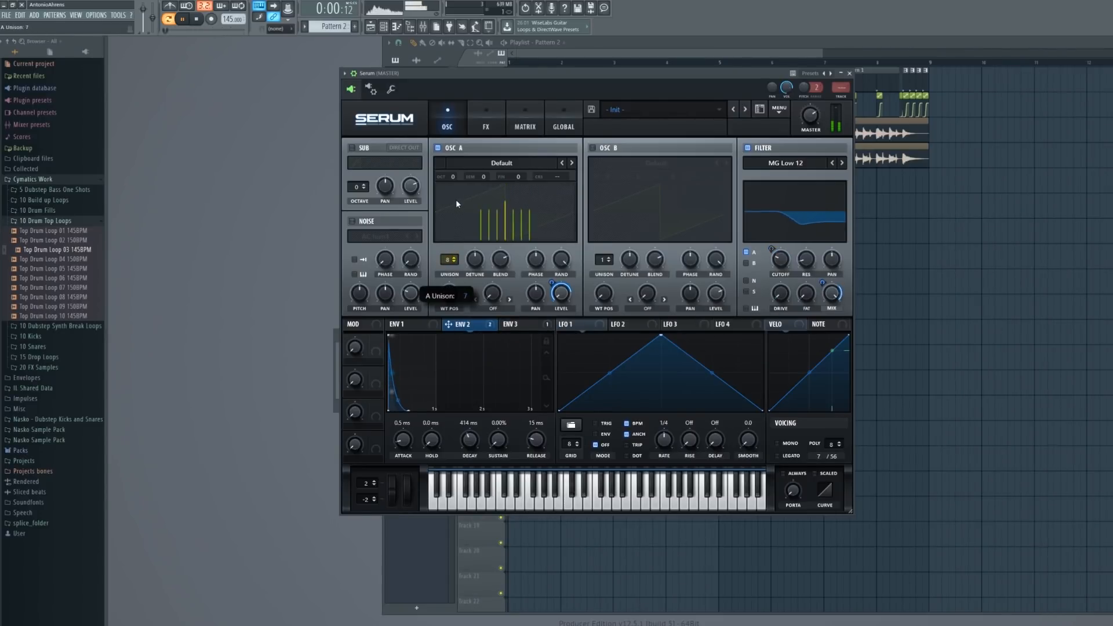
Enable Osc B with the Basic Shapes square wave at wavetable position 4, raise it one octave and route it through the filter
left_click(592, 147)
left_click(632, 165)
mouse_move(638, 174)
left_click(777, 217)
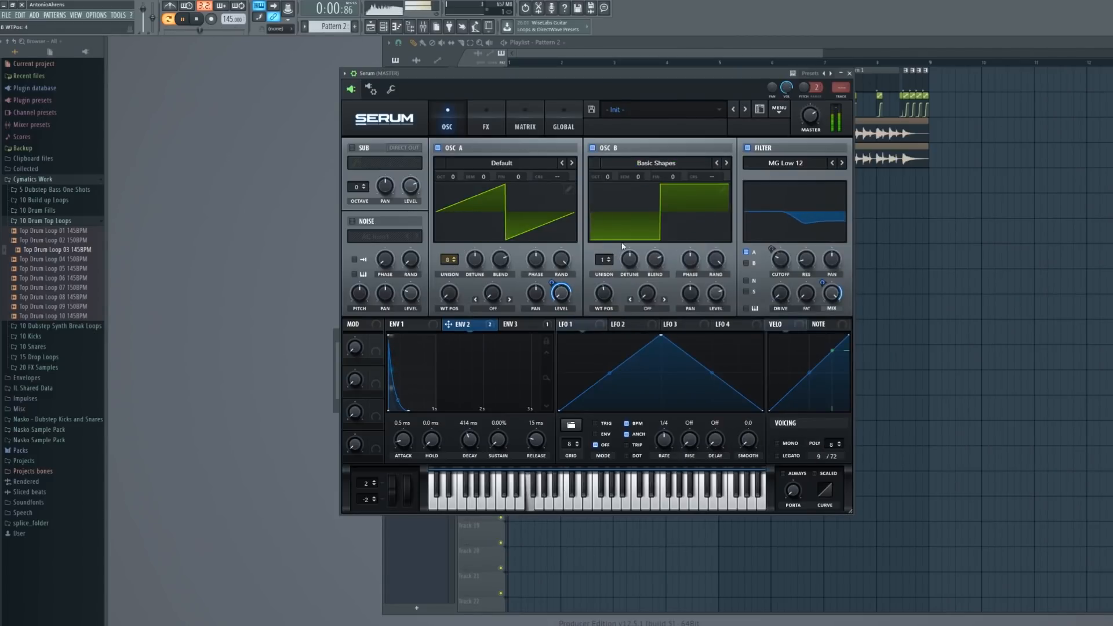
left_click_drag(607, 177, 607, 163)
left_click(746, 264)
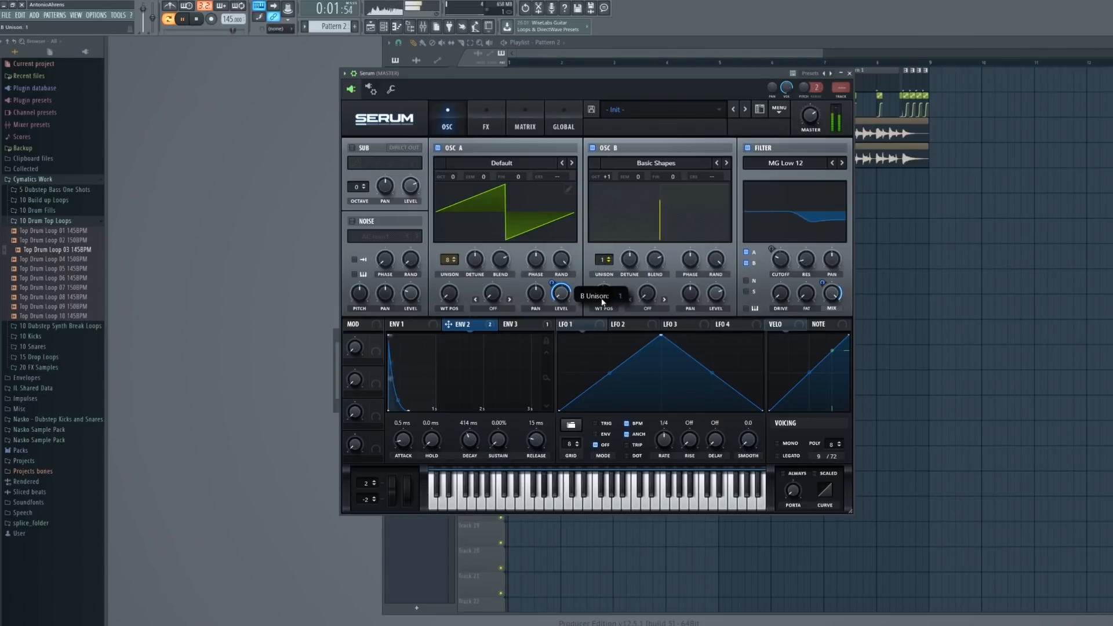
Keep Osc B's unison at 1 voice, lower its level and modulate that level with Env 2 by about 74
left_click_drag(632, 266, 631, 273)
left_click_drag(716, 295, 717, 354)
left_click_drag(746, 284, 716, 294)
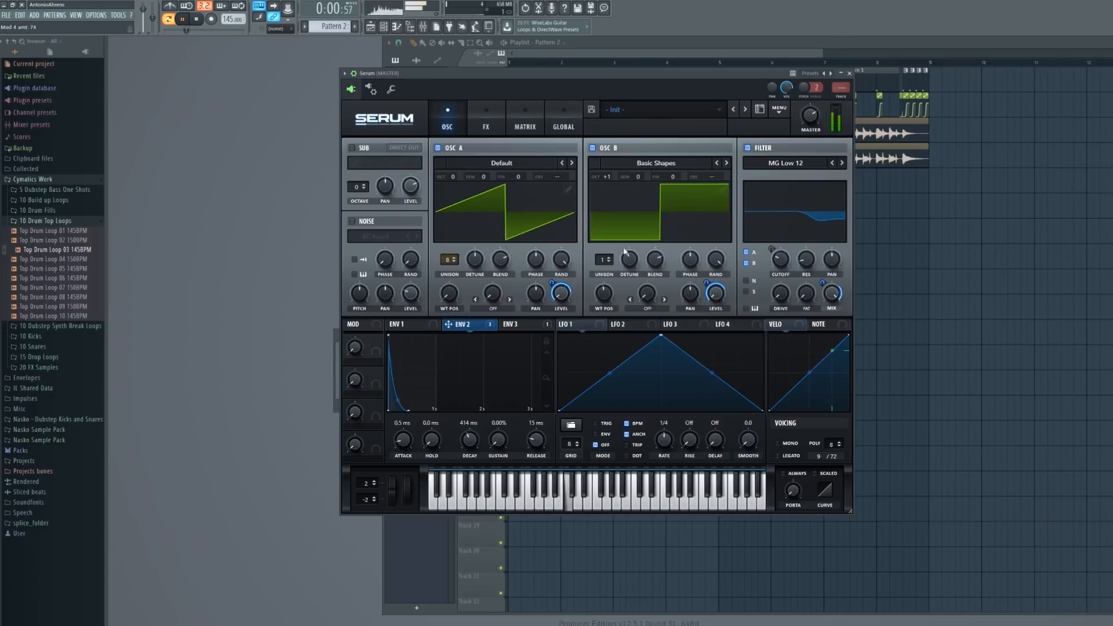
Enable Serum's Reverb effect in Plate mode and set its width to 78%
left_click(484, 123)
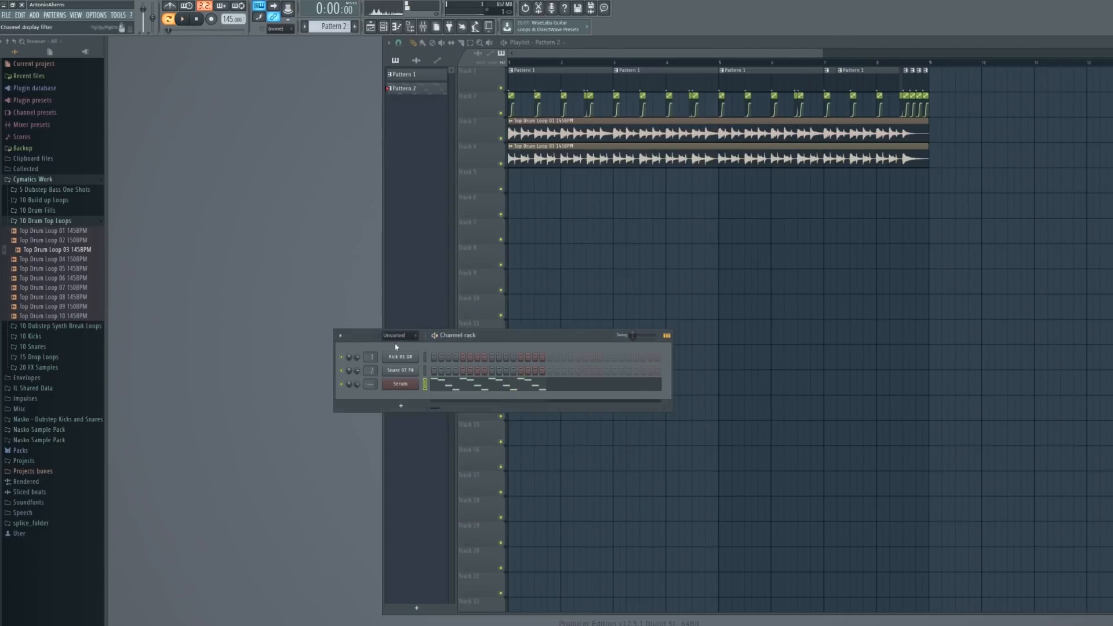
left_click(400, 383)
left_click(486, 119)
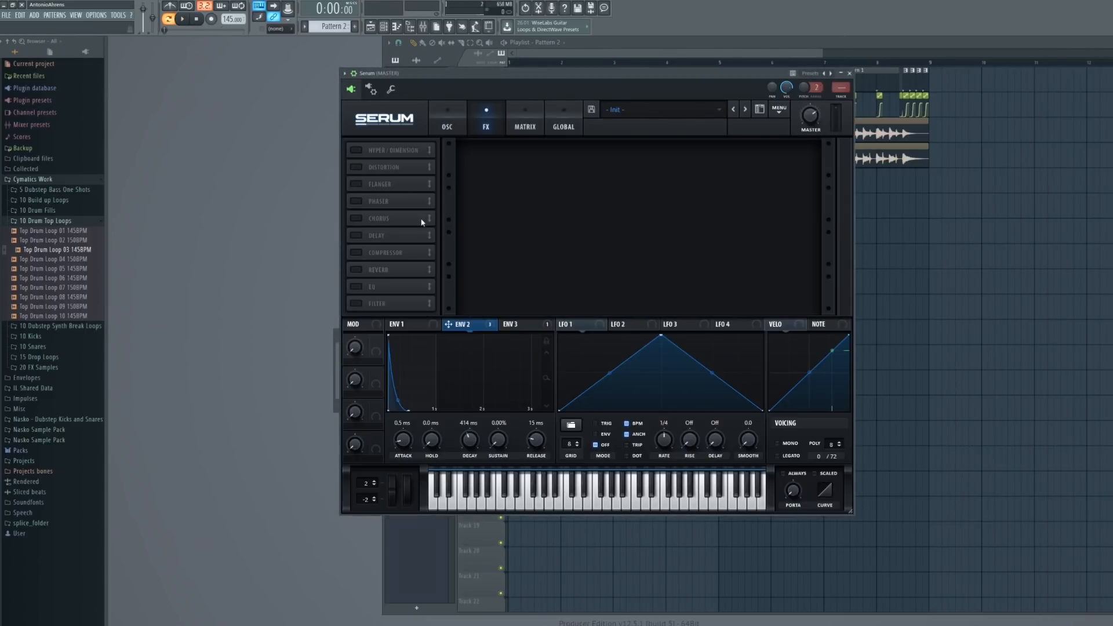
left_click(356, 269)
left_click(514, 155)
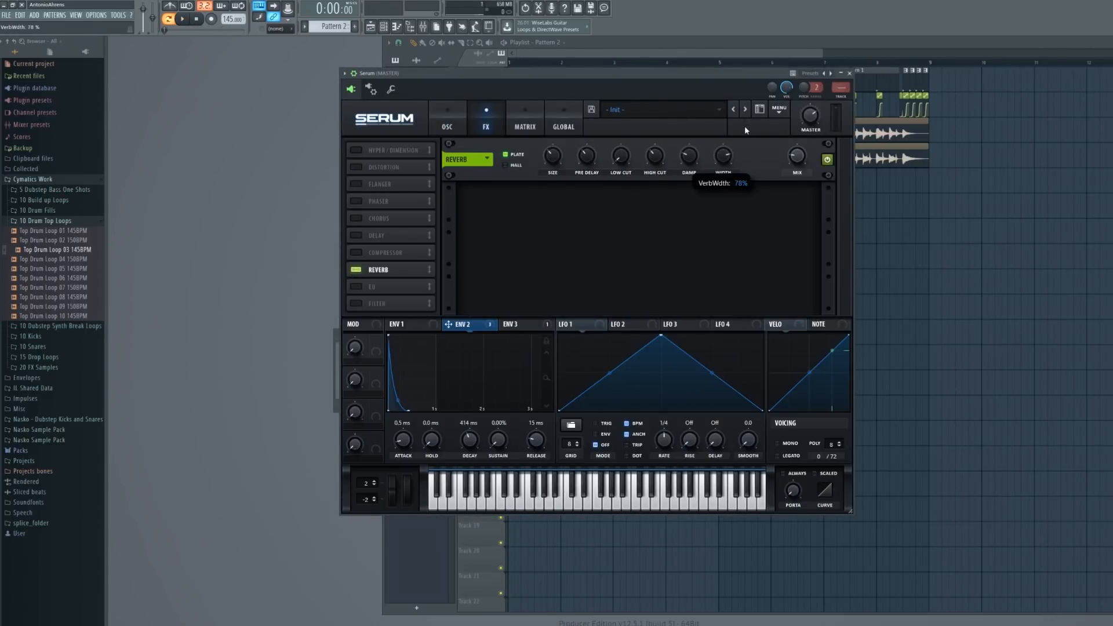
Modulate the reverb mix with Env 1 by 13 and play back the pattern
left_click(432, 324)
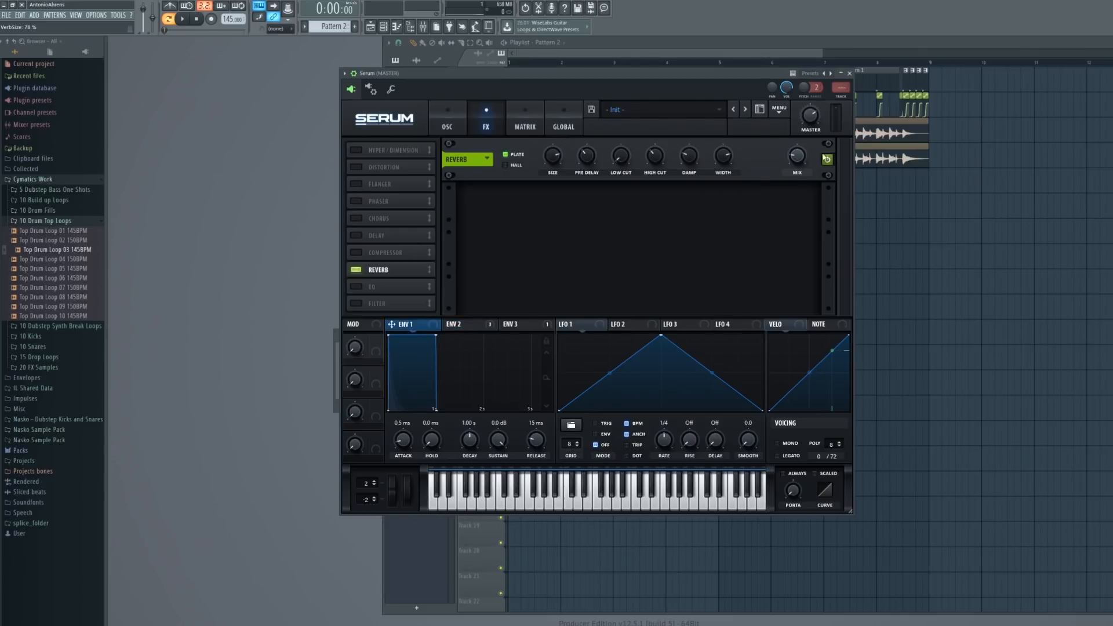
left_click_drag(790, 167, 791, 190)
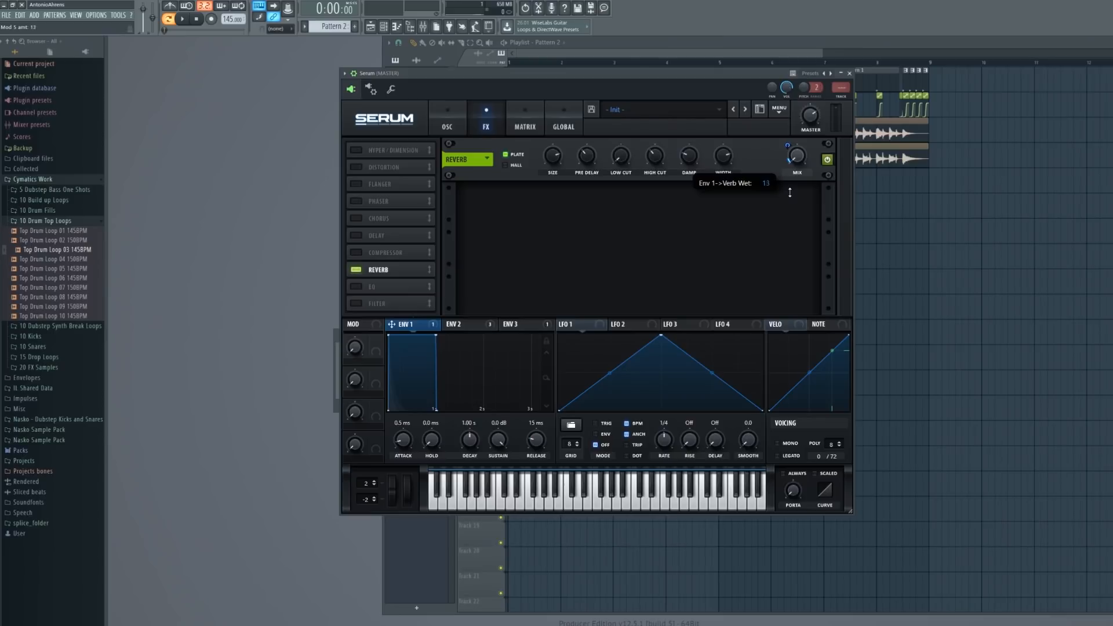
key("space")
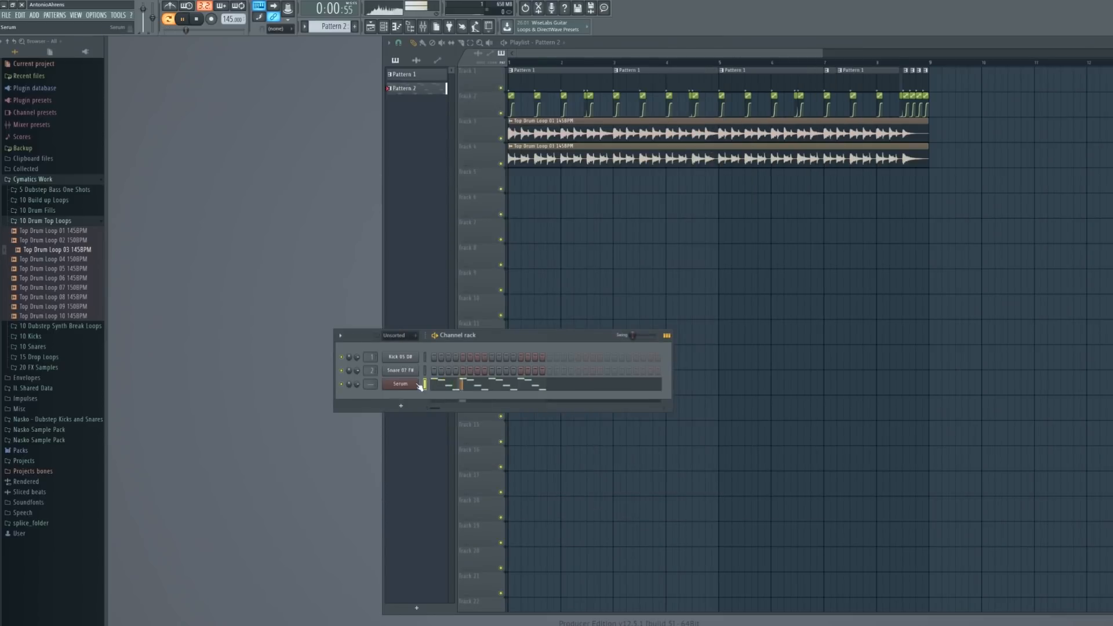
Enable Serum's Delay effect and modulate its mix with Env 1 by 24
left_click(417, 385)
key("space")
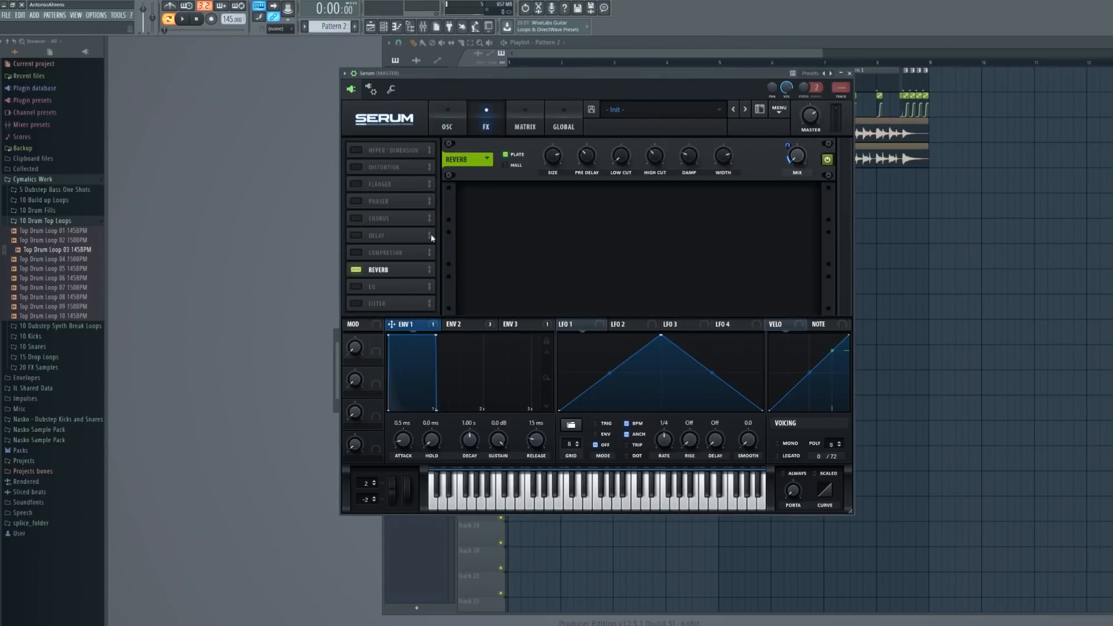
left_click(357, 235)
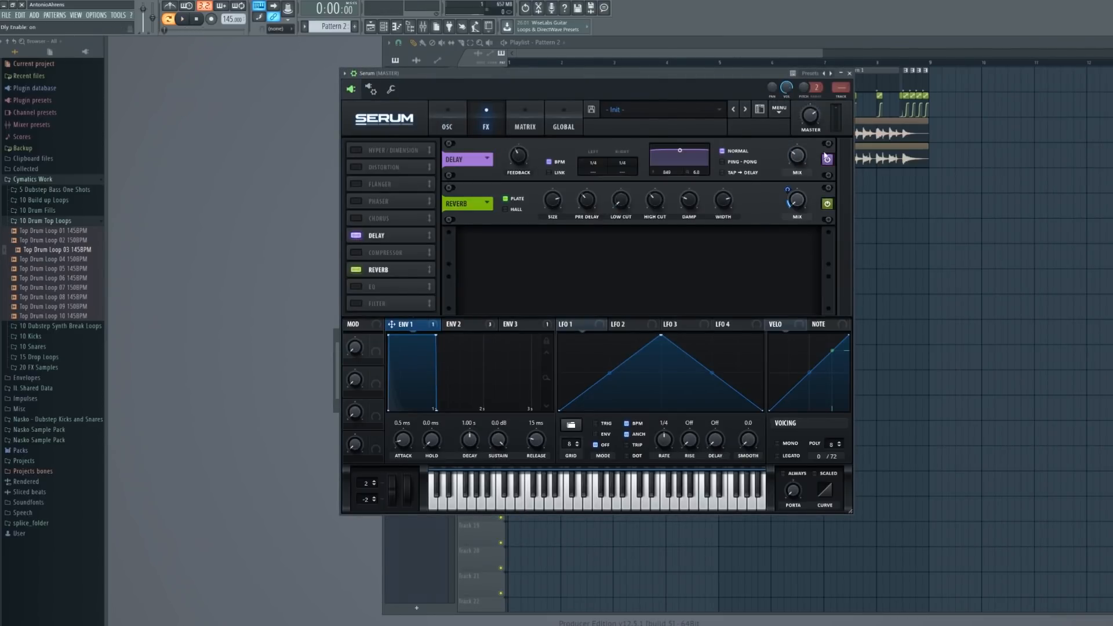
left_click_drag(582, 260, 797, 155)
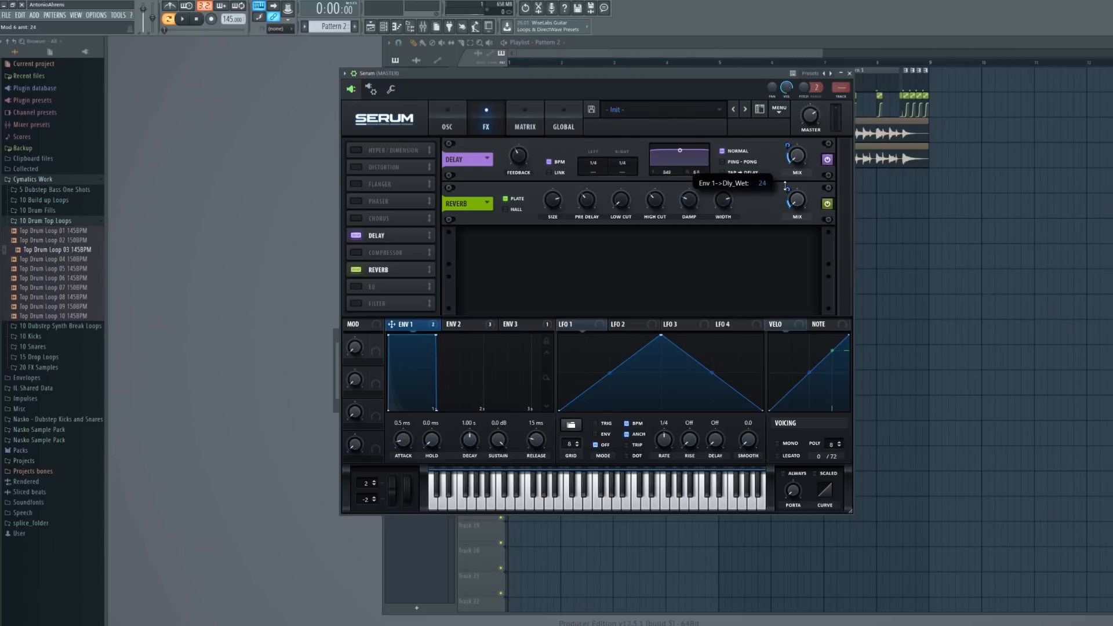
key("Escape")
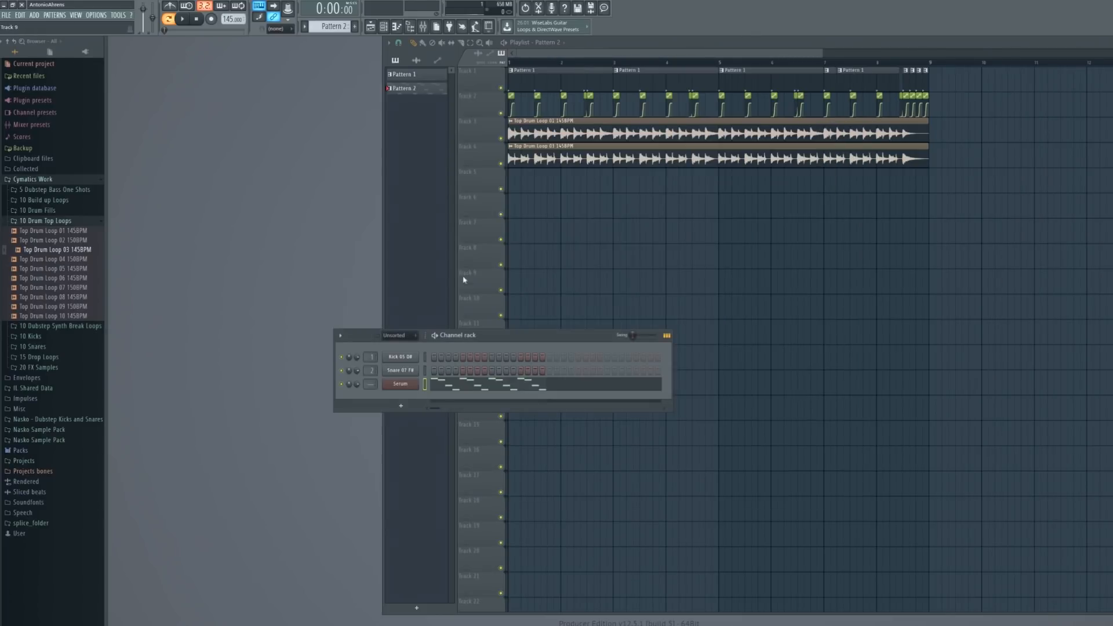
Switch Serum's delay to Ping-Pong mode and reshape its filter curve while the pattern plays
left_click(411, 386)
left_click(486, 120)
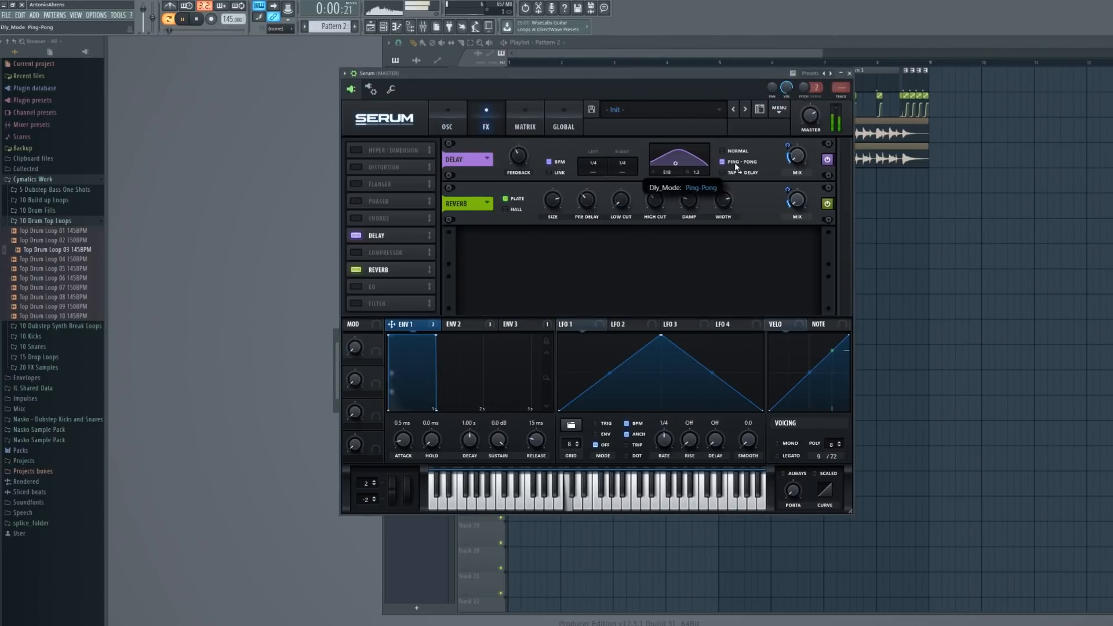
key("Escape")
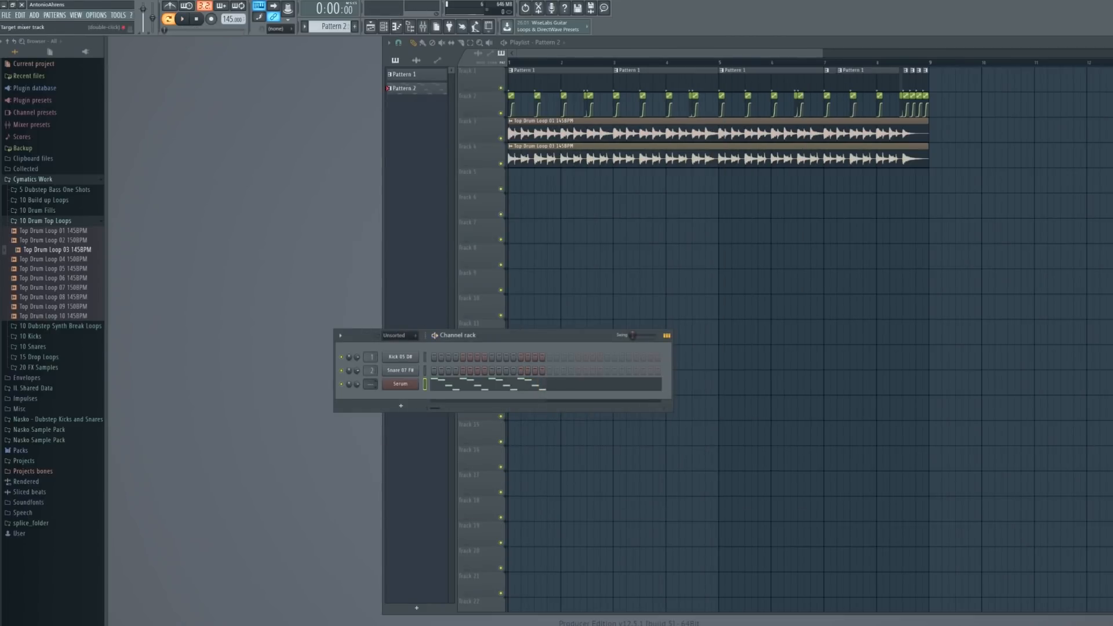
Route Serum to mixer insert 5 and load Fruity Parametric EQ 2 with the 20Hz + 18kHz cut preset, moving the low cut to about 377 Hz
key("F9")
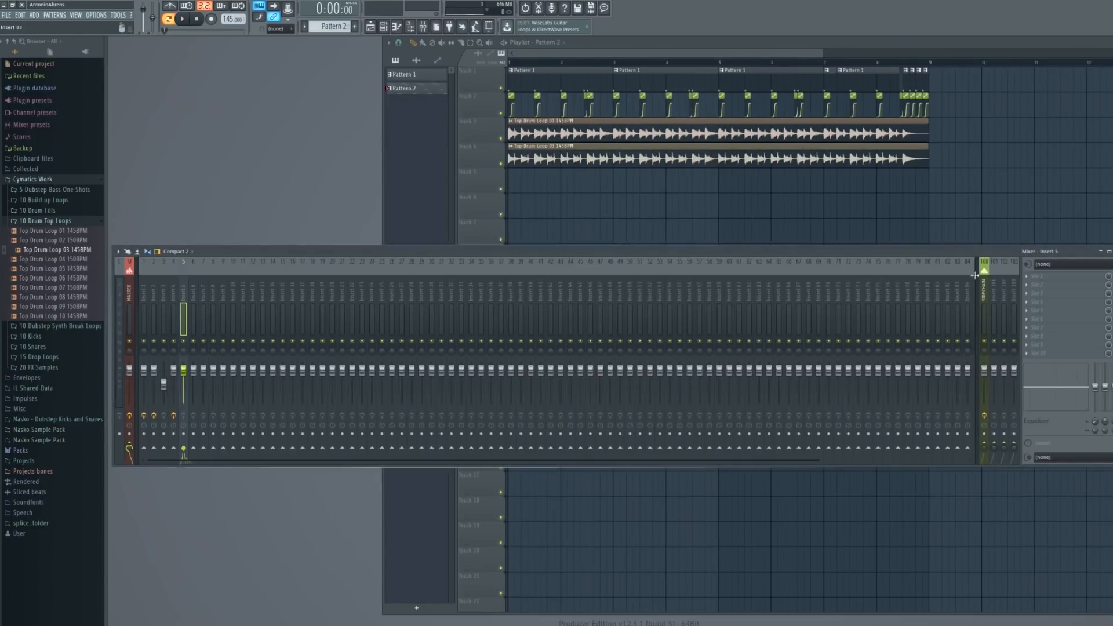
left_click(1043, 276)
mouse_move(1039, 286)
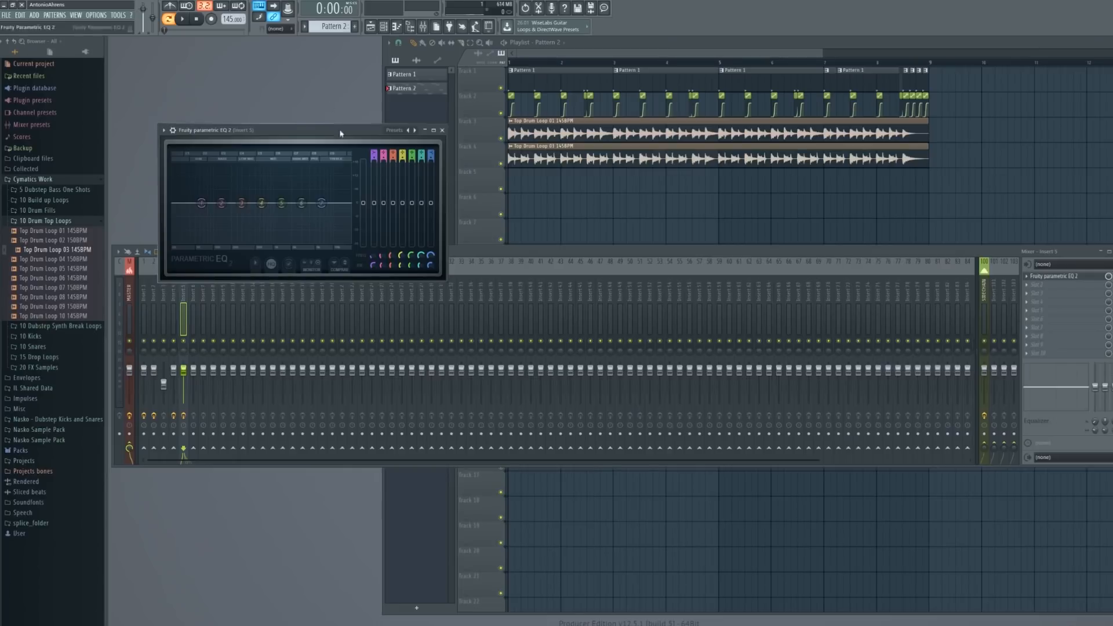
key("space")
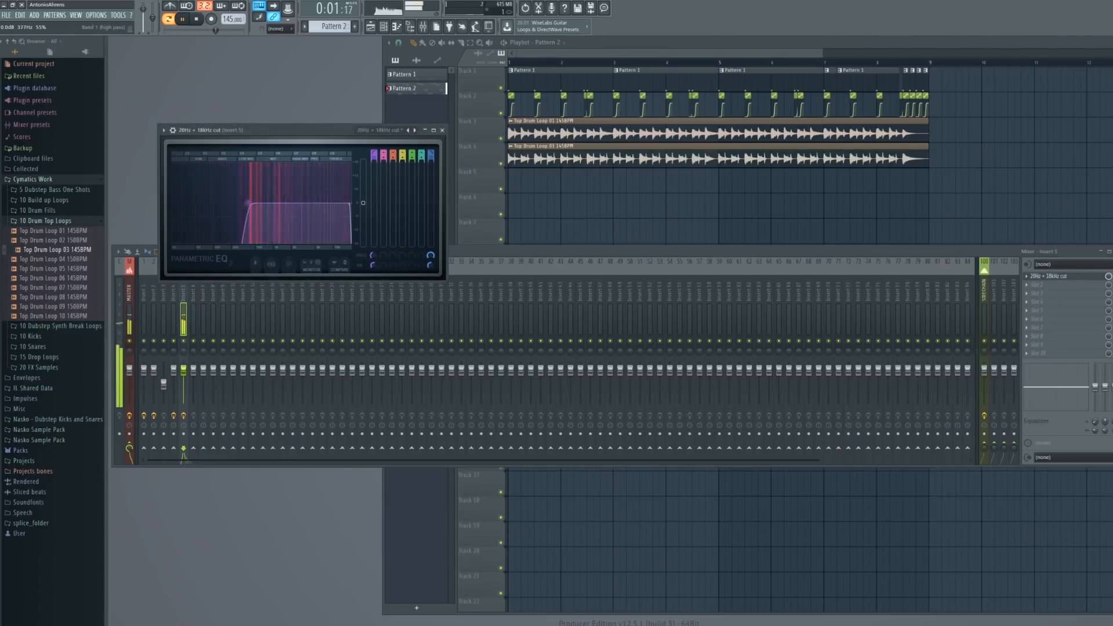
key("space")
key("Escape")
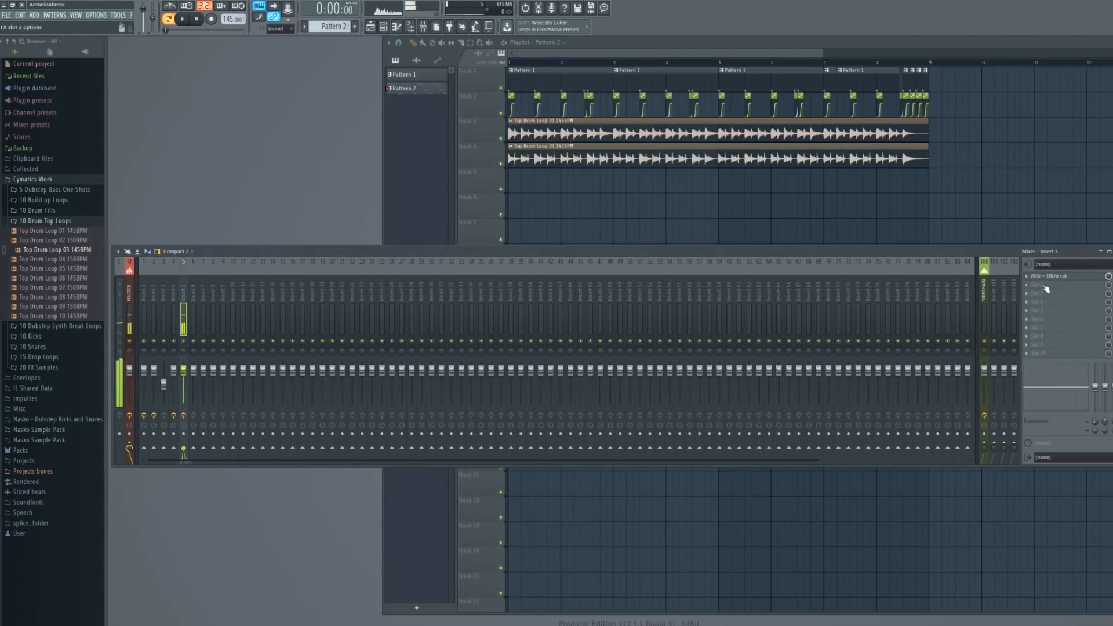
Add a second Fruity Parametric EQ 2 on insert 5 and boost the high shelf by about 9 dB near 5.7 kHz
left_click(1046, 286)
left_click(929, 370)
key("space")
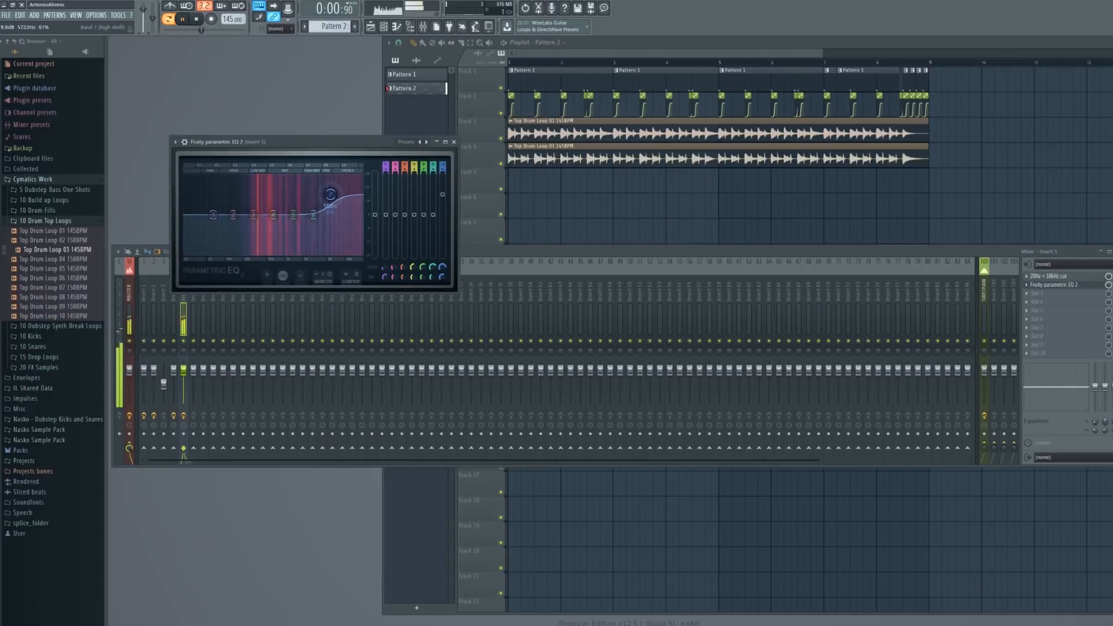
key("Escape")
key("space")
Load OTT in the third effect slot of insert 5, with time at 1000% and depth at about 46%
left_click(1076, 293)
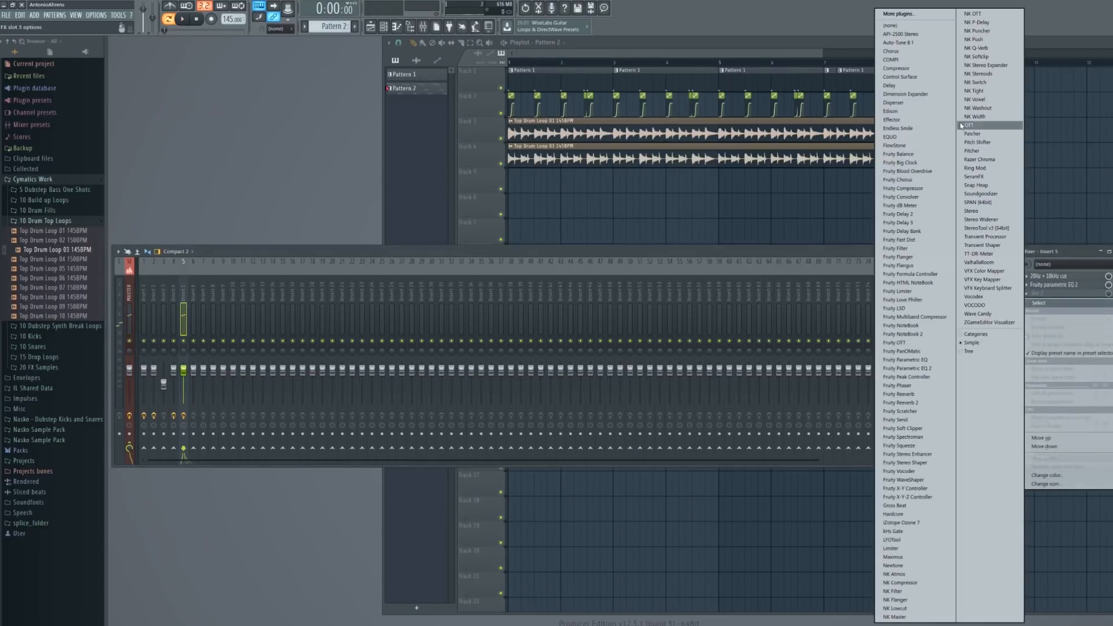
left_click(968, 126)
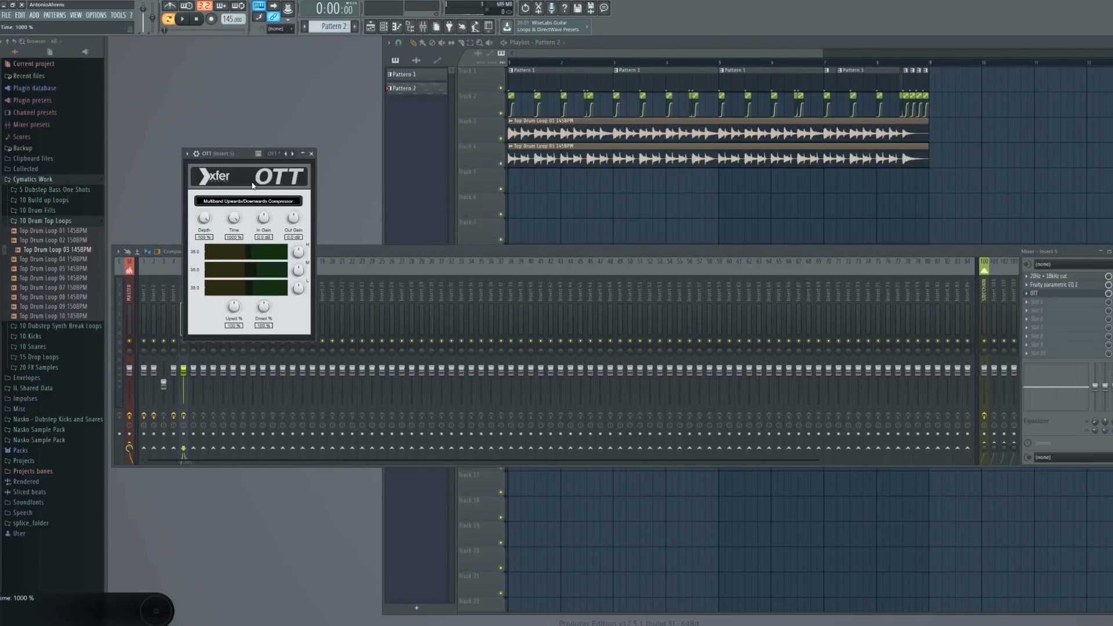
key("space")
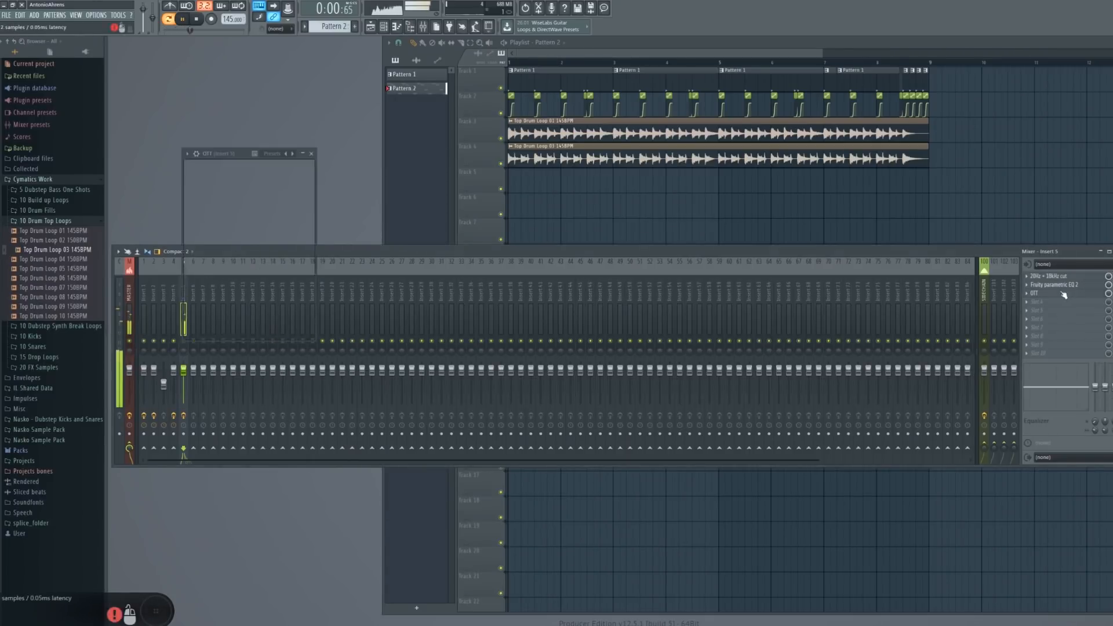
left_click_drag(204, 219, 197, 284)
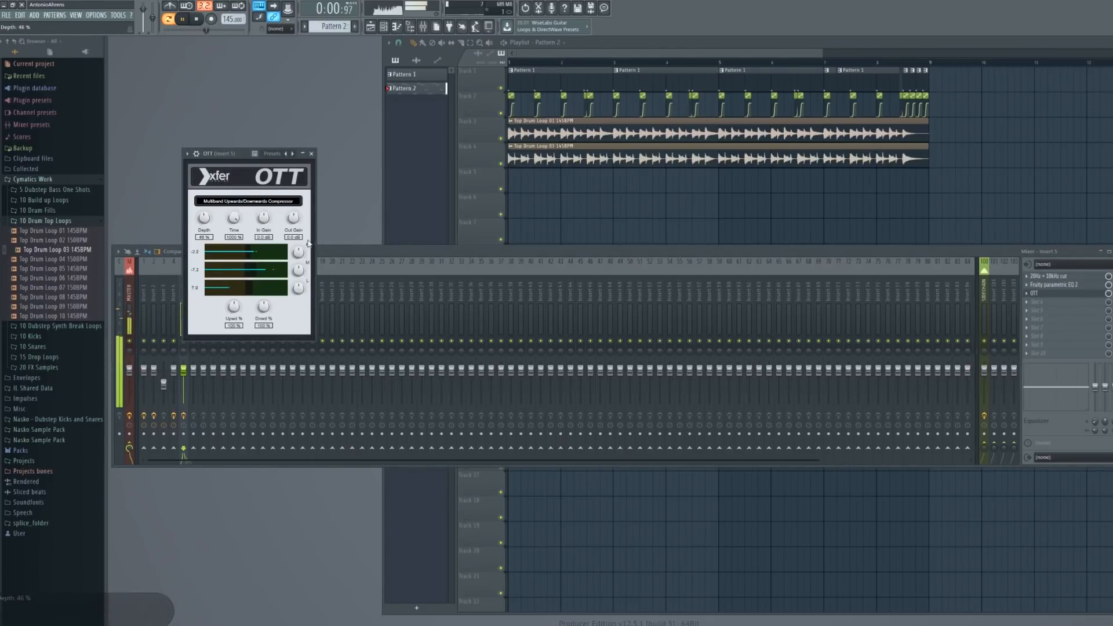
key("Escape")
key("space")
Route Serum's mixer insert 5 to the green insert 100 track and lower the insert 5 fader
right_click(989, 445)
left_click(985, 455)
left_click(194, 374)
right_click(194, 372)
left_click_drag(184, 371, 183, 385)
key("F9")
key("space")
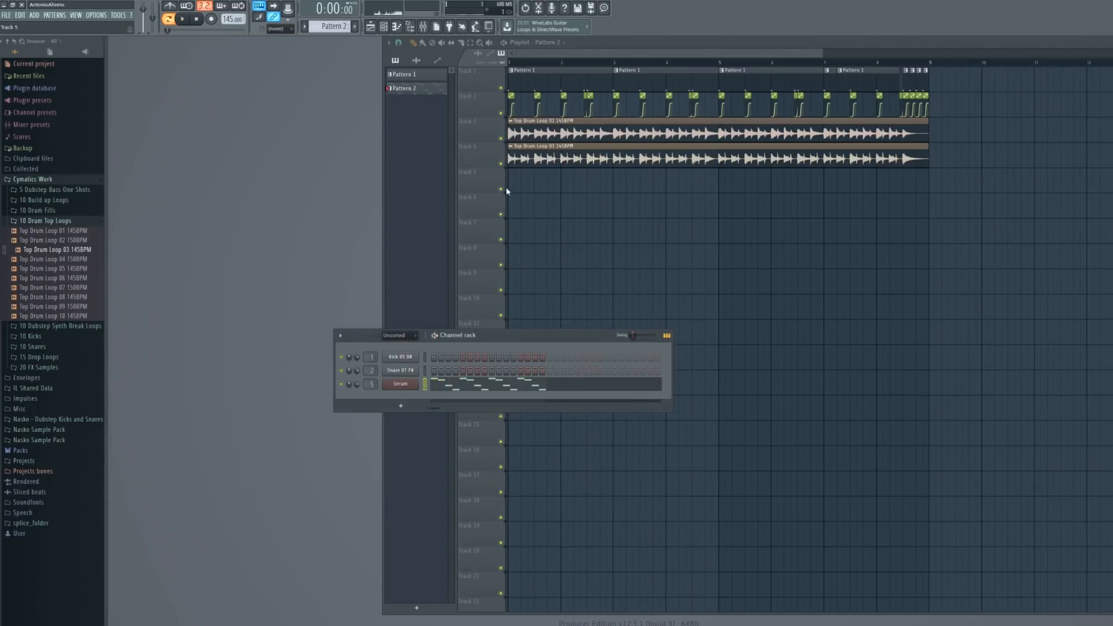
Place Pattern 2 at the start of Track 5, repeat it through bar 8 and play the song
left_click(508, 189)
left_click(539, 187)
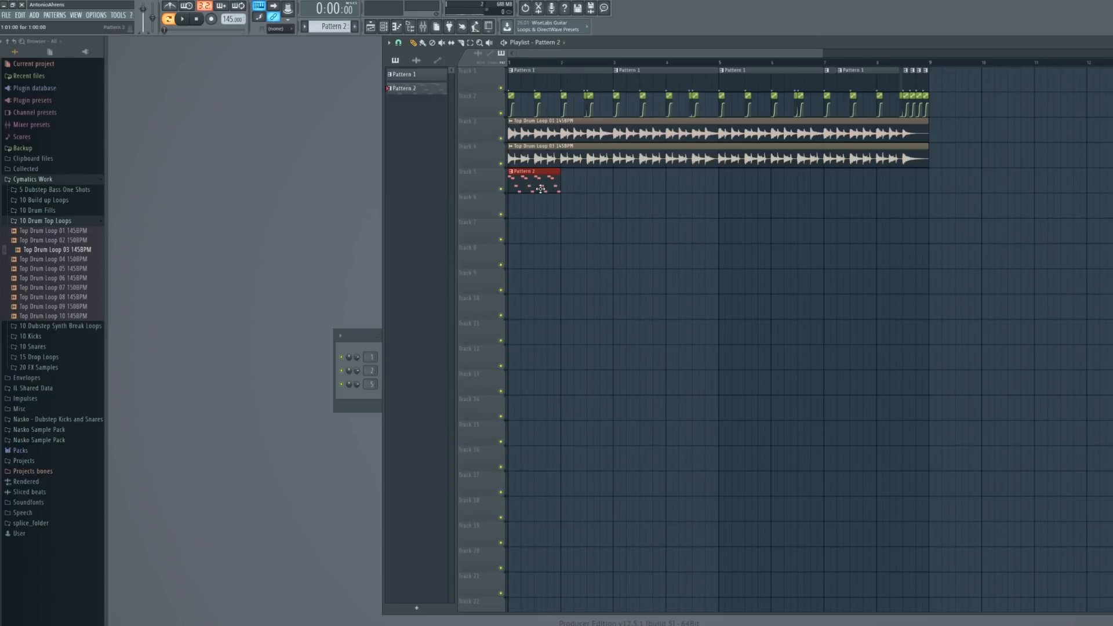
key("ctrl+b")
key("ctrl+b")
key("ctrl+b")
key("ctrl+b")
key("ctrl+b")
key("ctrl+b")
key("ctrl+b")
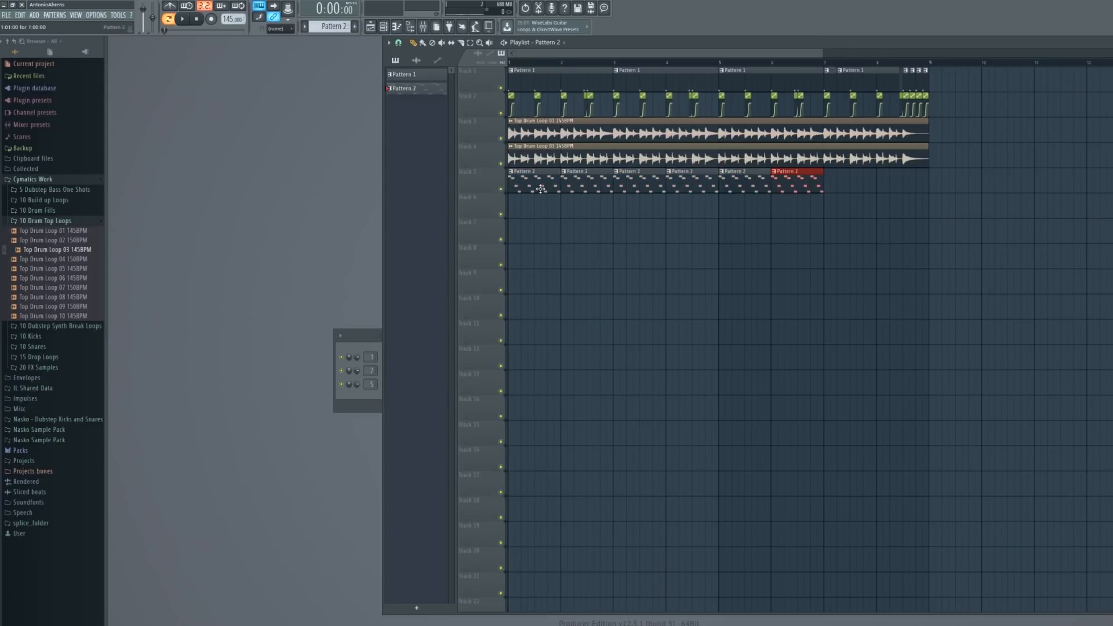
key("l")
key("space")
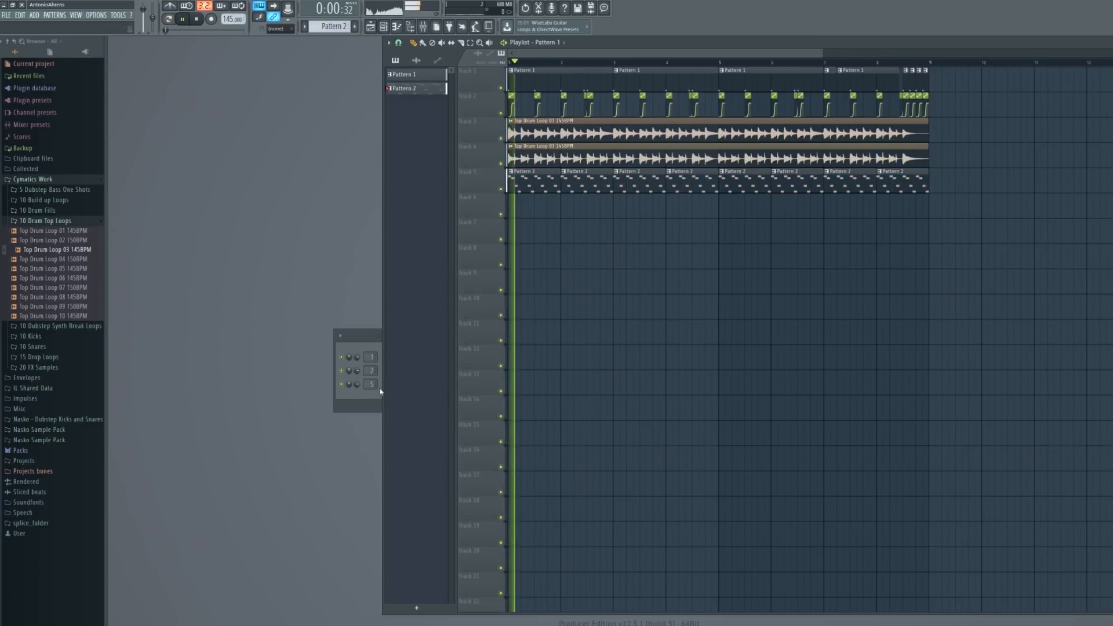
Raise the mixer fader of Serum's insert 5 slightly during playback
left_click(360, 341)
double_click(371, 384)
left_click_drag(186, 383, 186, 377)
key("F9")
key("space")
Create Pattern 3, insert a second Serum instrument and open its piano roll
left_click(354, 28)
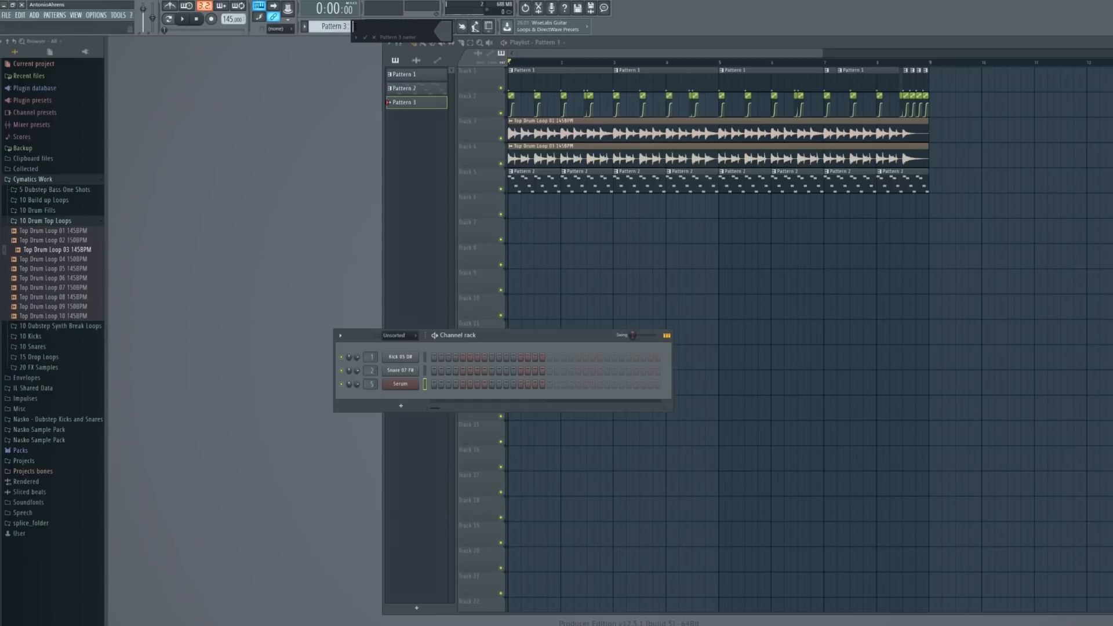
right_click(411, 389)
mouse_move(446, 436)
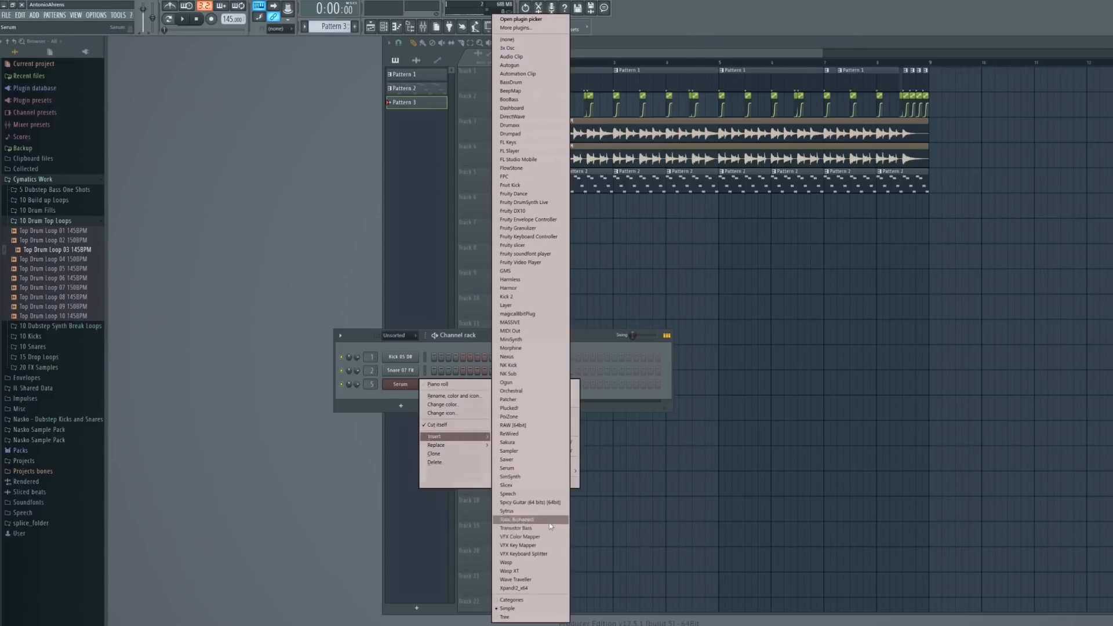
left_click(518, 468)
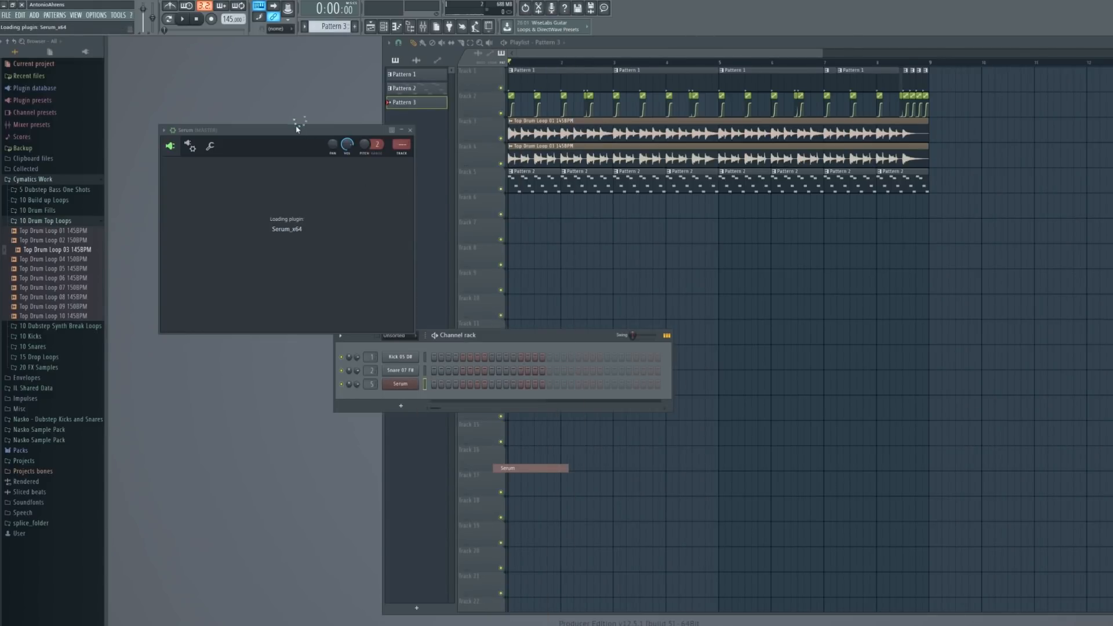
key("Escape")
right_click(415, 380)
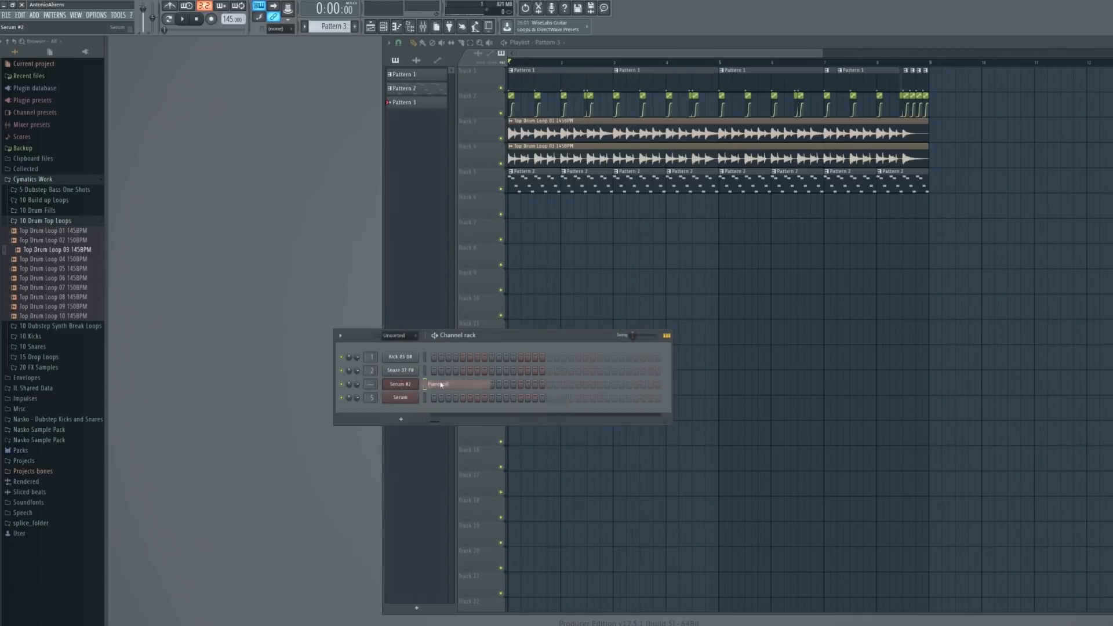
left_click(438, 386)
Draw a half-beat F4, G#4 and C#5 chord on beat 2 of the first bar and repeat it on beat 4
left_click(600, 328)
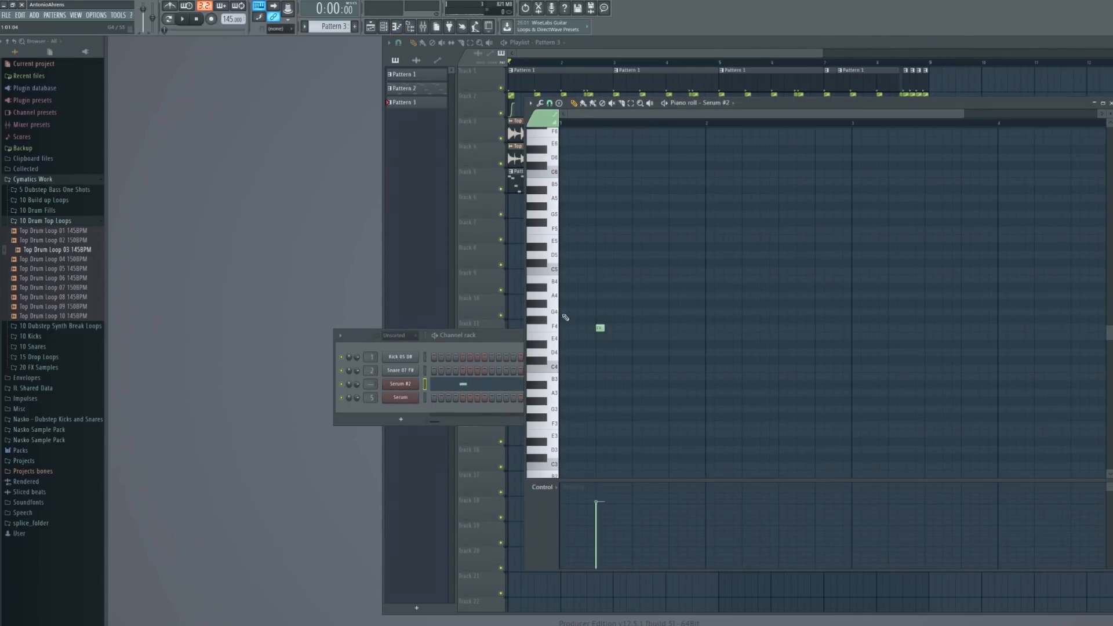
scroll(624, 324, "up", 2)
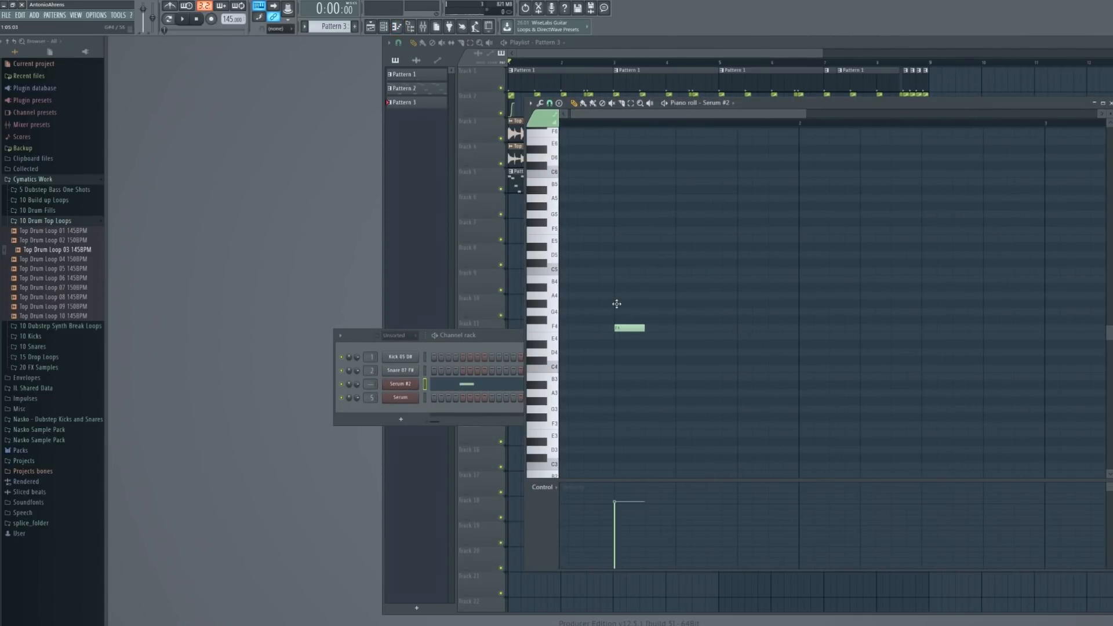
left_click(616, 264)
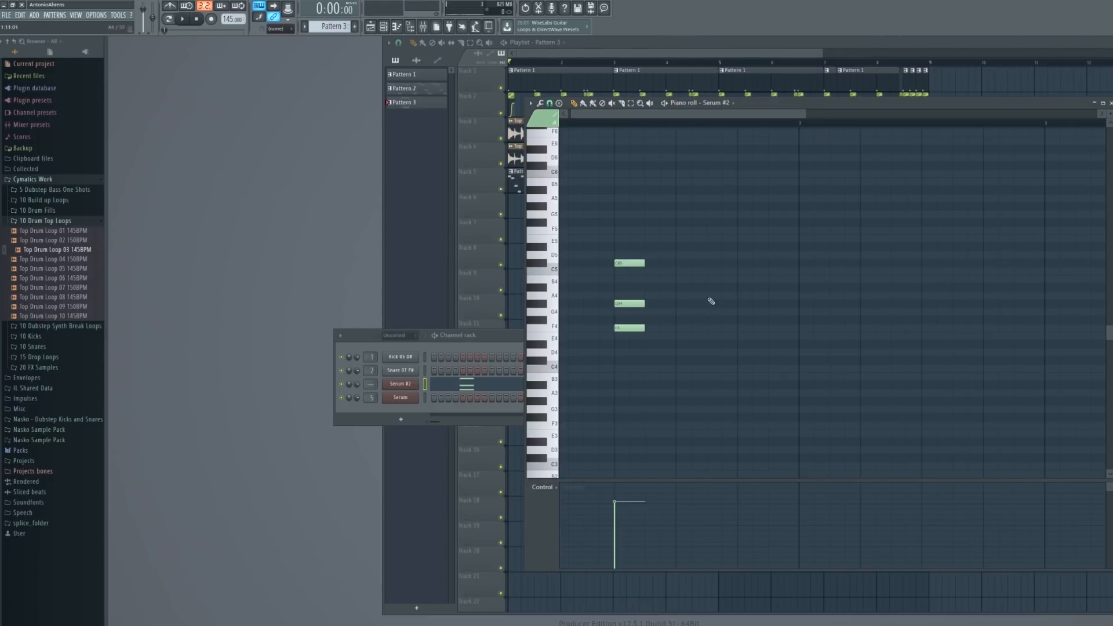
left_click(740, 262)
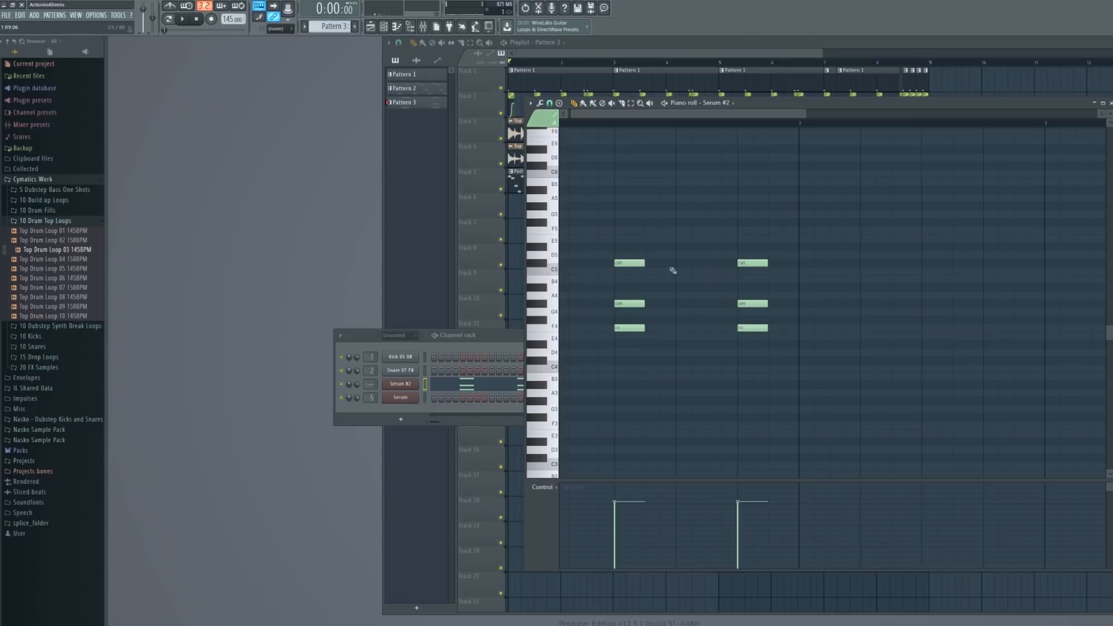
Lower the top note of both chords to C5, add a C4 note beneath each and audition them
left_click_drag(628, 270, 629, 274)
left_click_drag(753, 262, 752, 270)
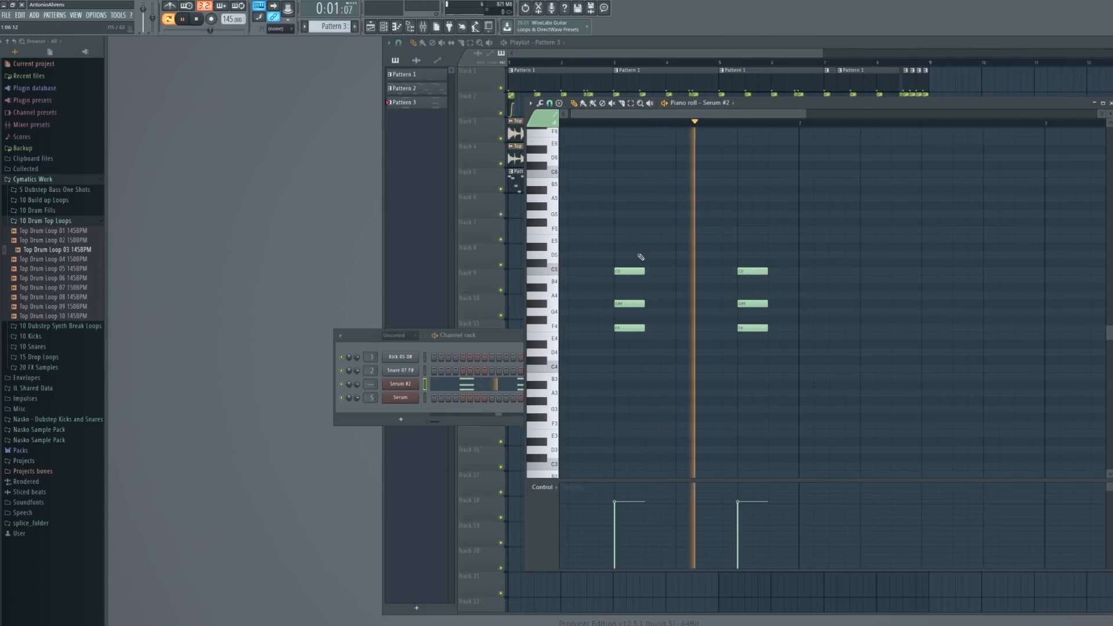
key("space")
left_click(618, 368)
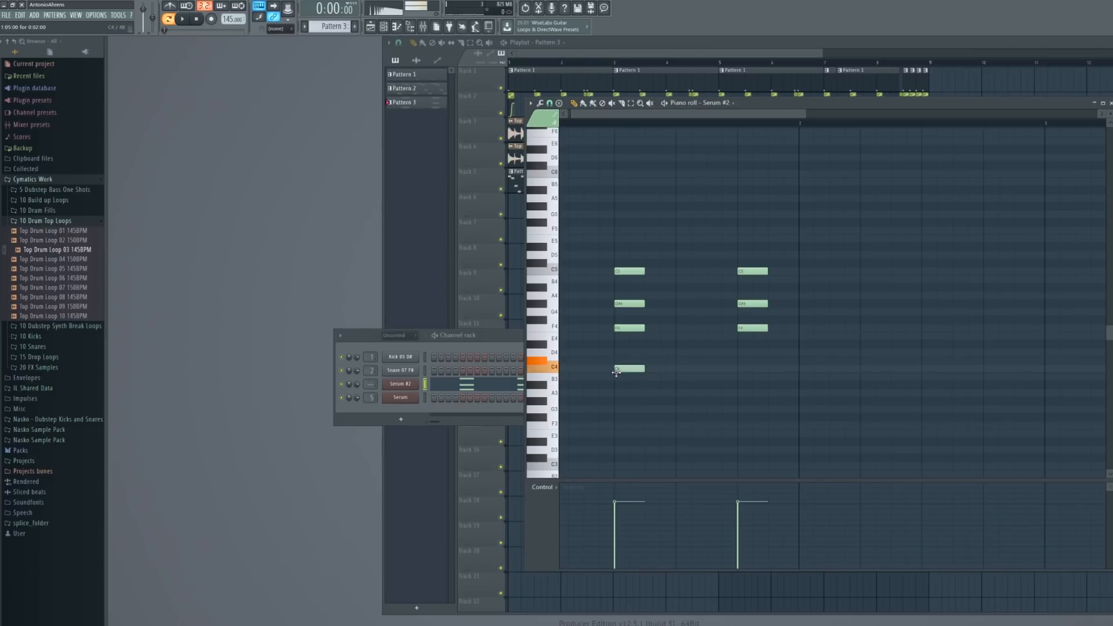
left_click(753, 372)
key("space")
key("space")
Select both four-note chords, try them one semitone higher, and raise them one octave from their original pitch
left_click(613, 256)
left_click_drag(612, 263, 807, 382)
left_click_drag(618, 239, 788, 416)
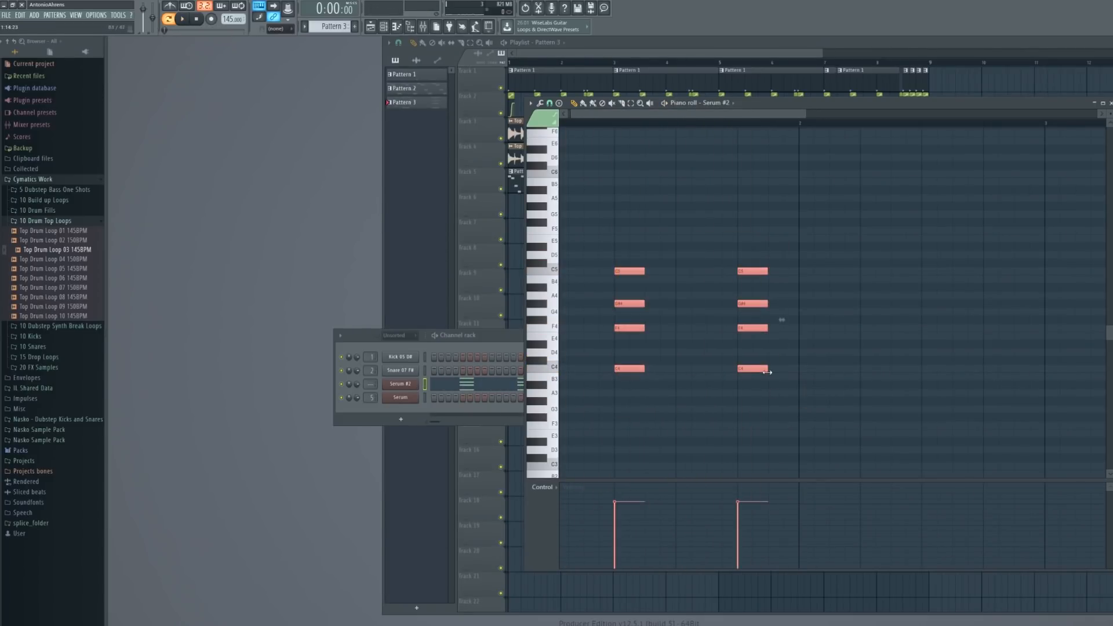
key("space")
key("space")
key("Up")
key("space")
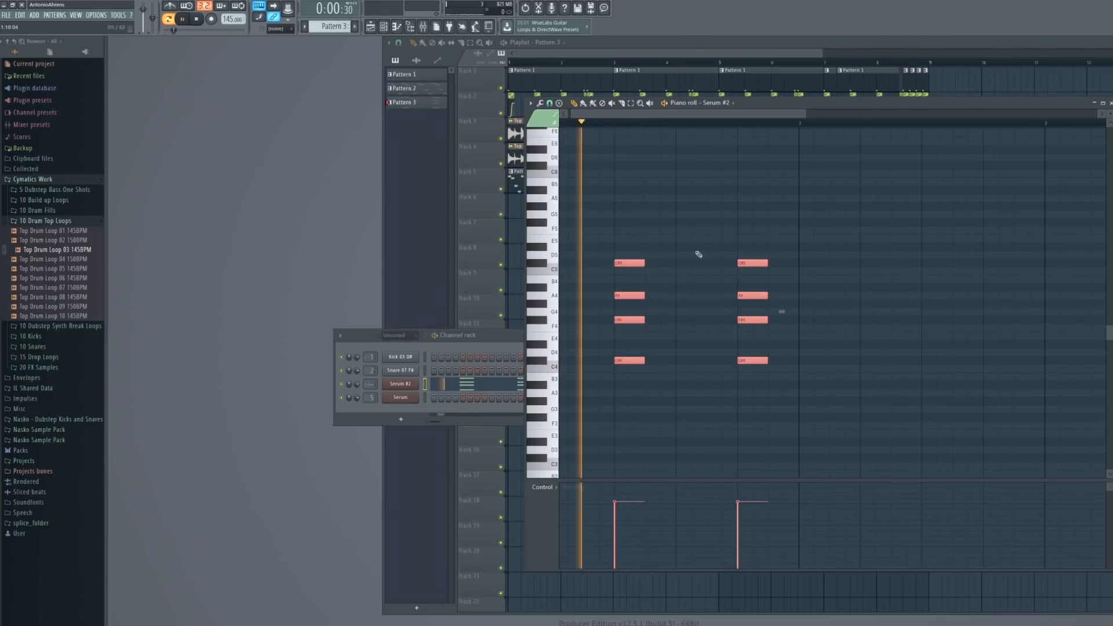
key("Down")
key("ctrl+Up")
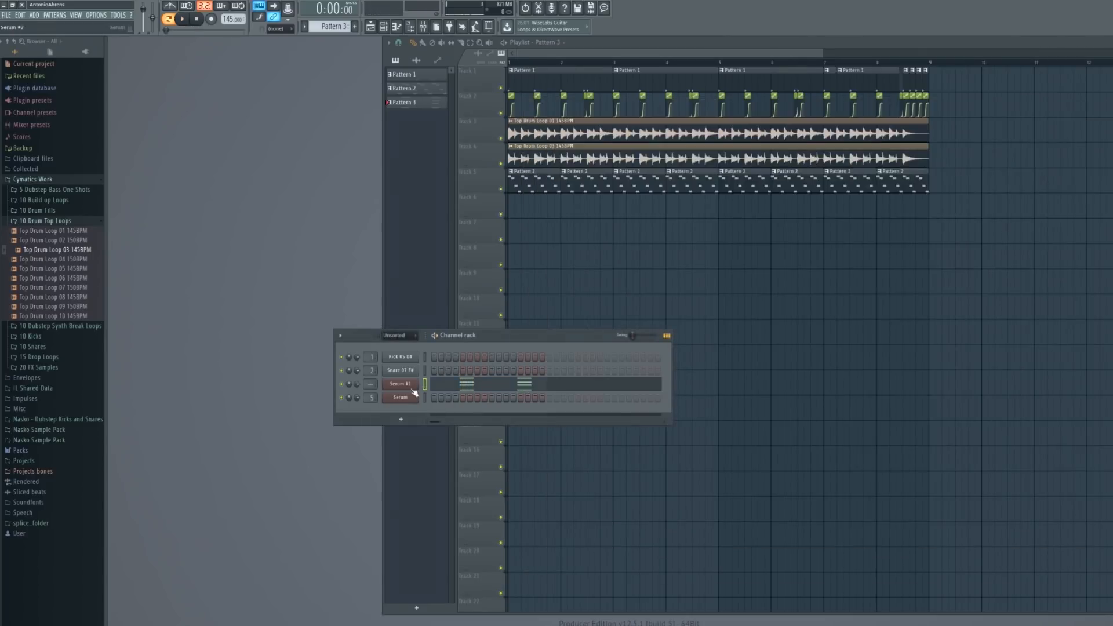
In the second Serum, set Osc A's unison to 9 voices and the unison width of both oscillators to 40
left_click(411, 385)
left_click_drag(272, 317, 284, 262)
left_click(382, 179)
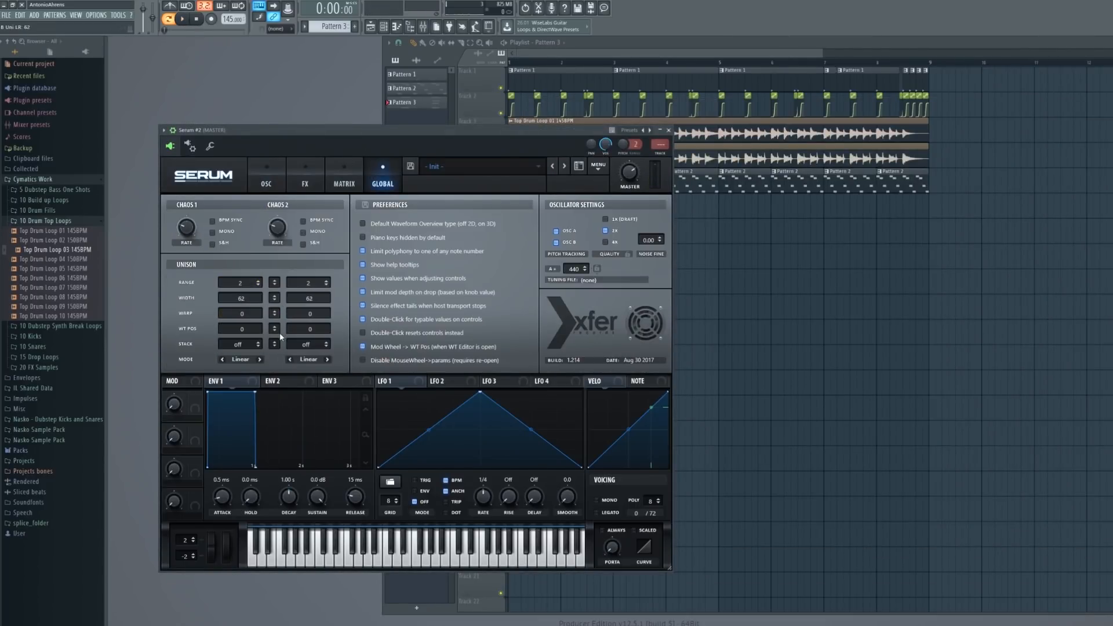
left_click(266, 179)
key("space")
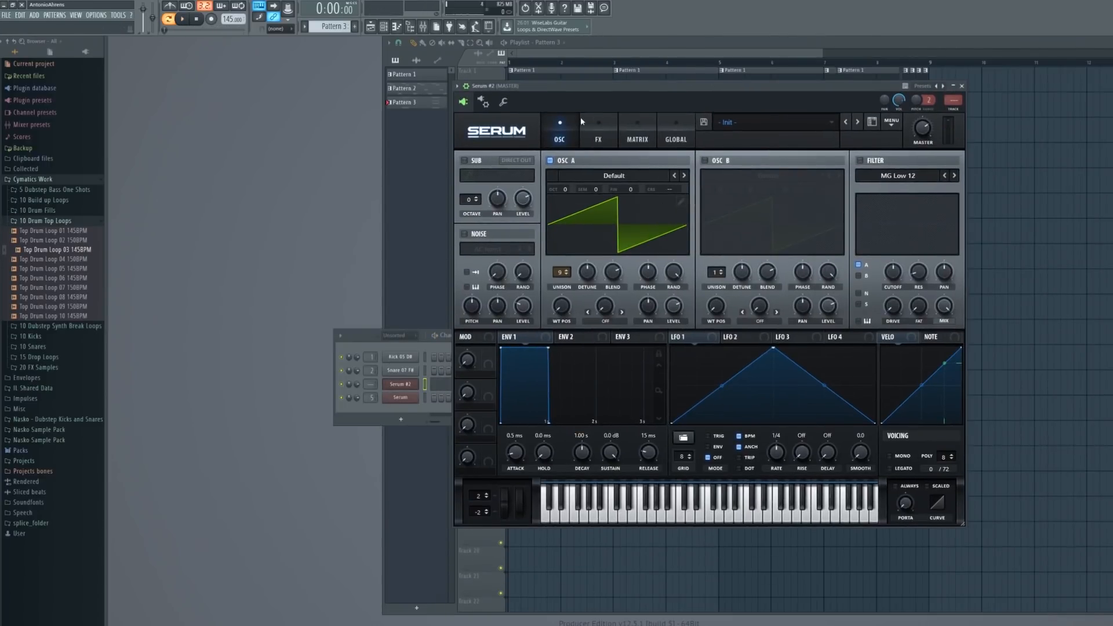
left_click(672, 134)
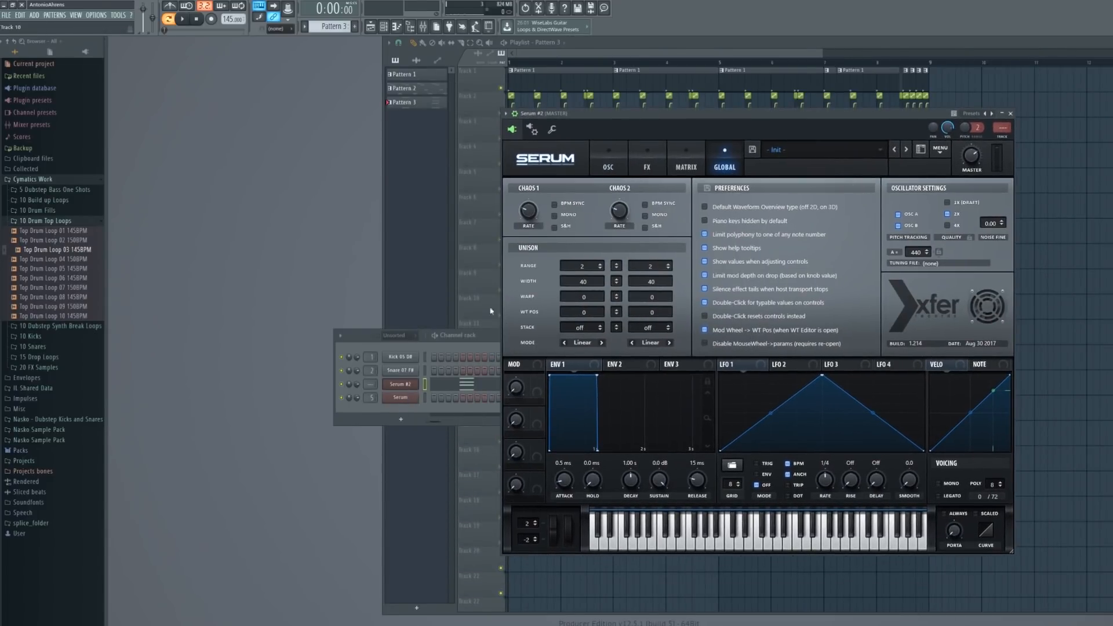
In the second Serum, shape Env 1 into a short pluck with a 245 ms decay and the sustain fully down
left_click(608, 162)
left_click_drag(617, 115, 516, 107)
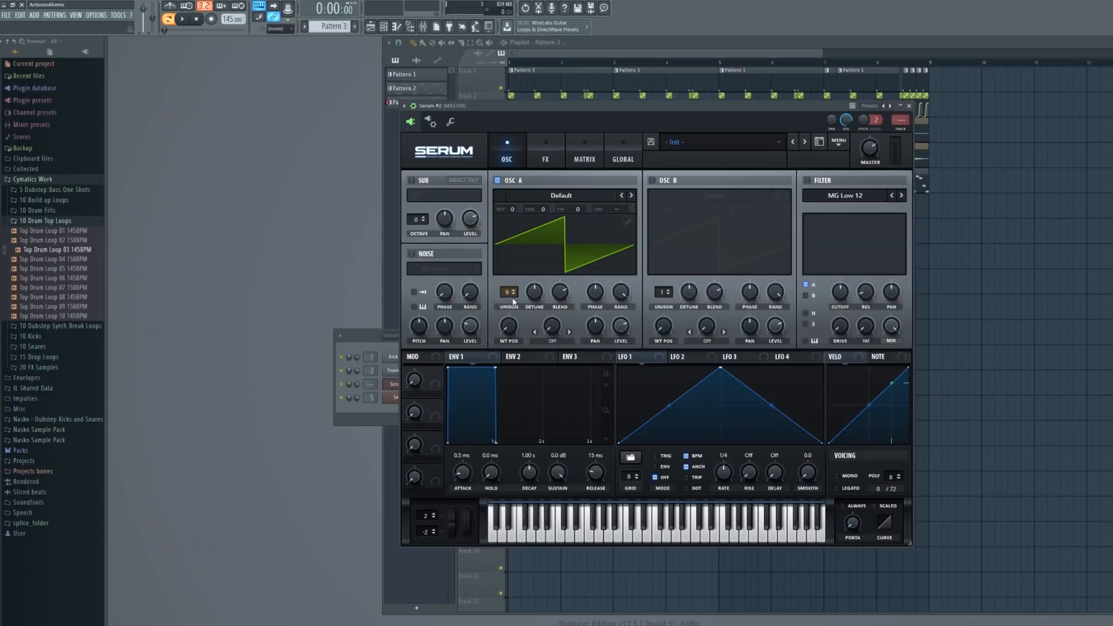
key("space")
left_click(521, 357)
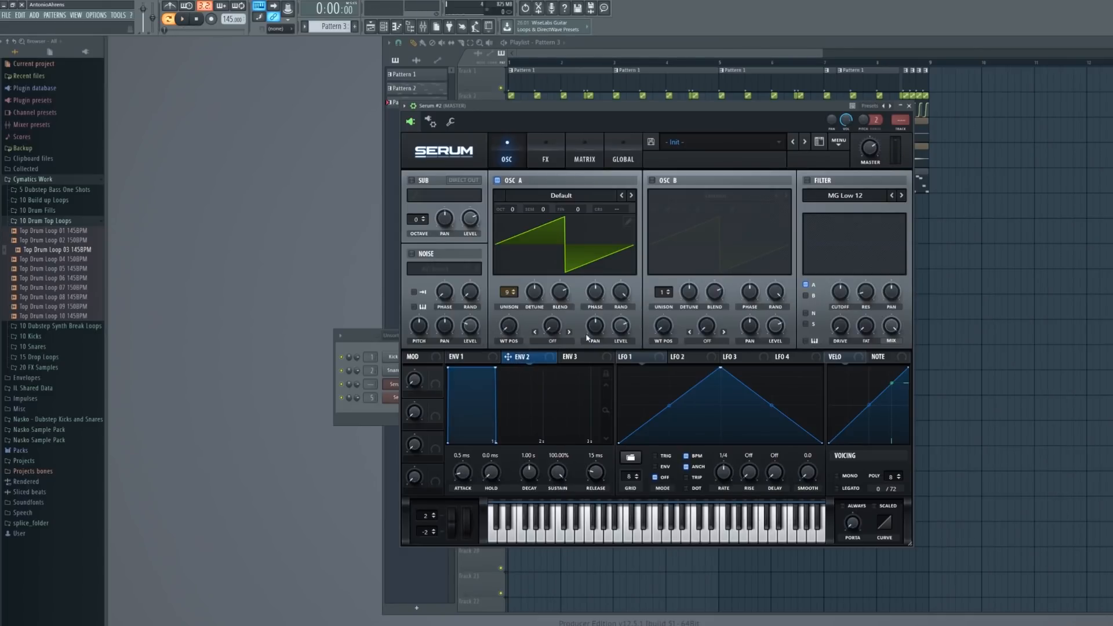
left_click(465, 357)
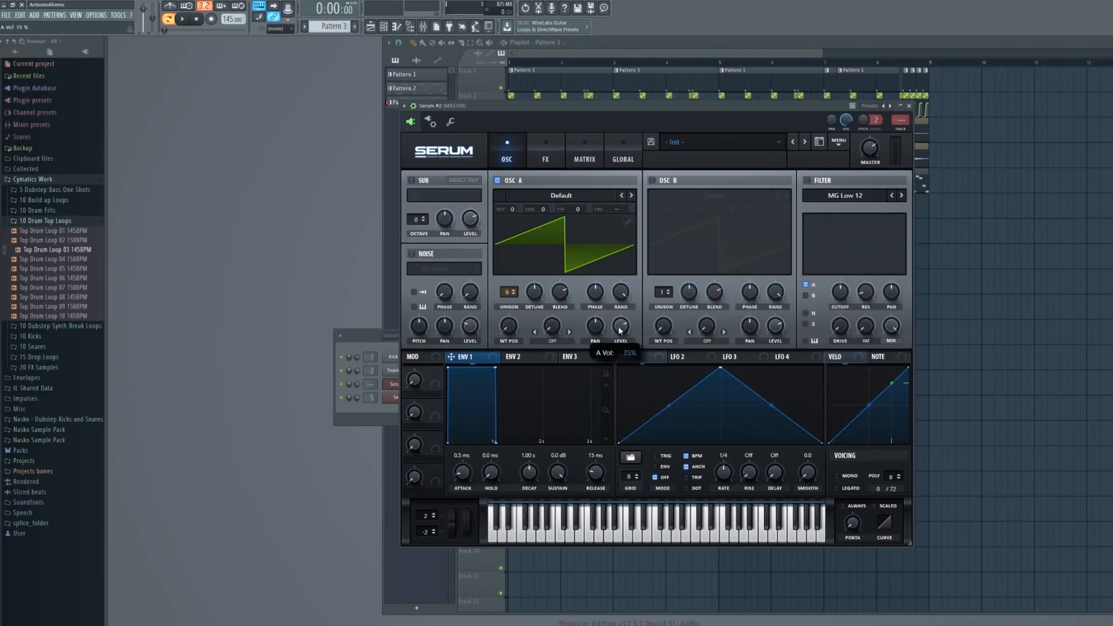
left_click_drag(496, 367, 490, 418)
left_click_drag(490, 418, 482, 444)
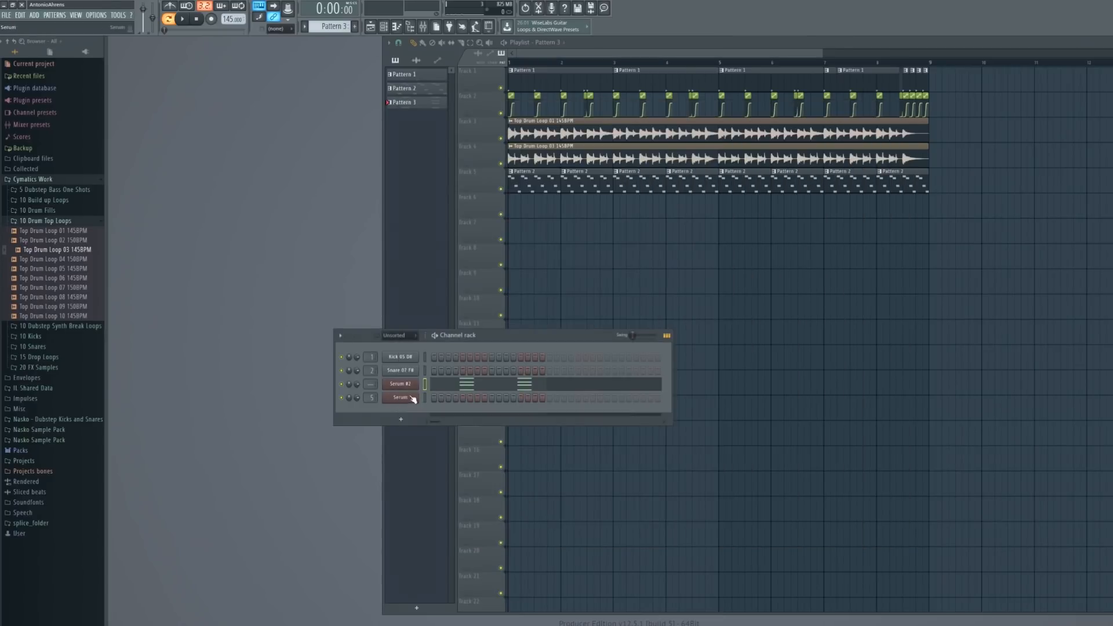
left_click(413, 398)
key("space")
left_click_drag(536, 480, 531, 481)
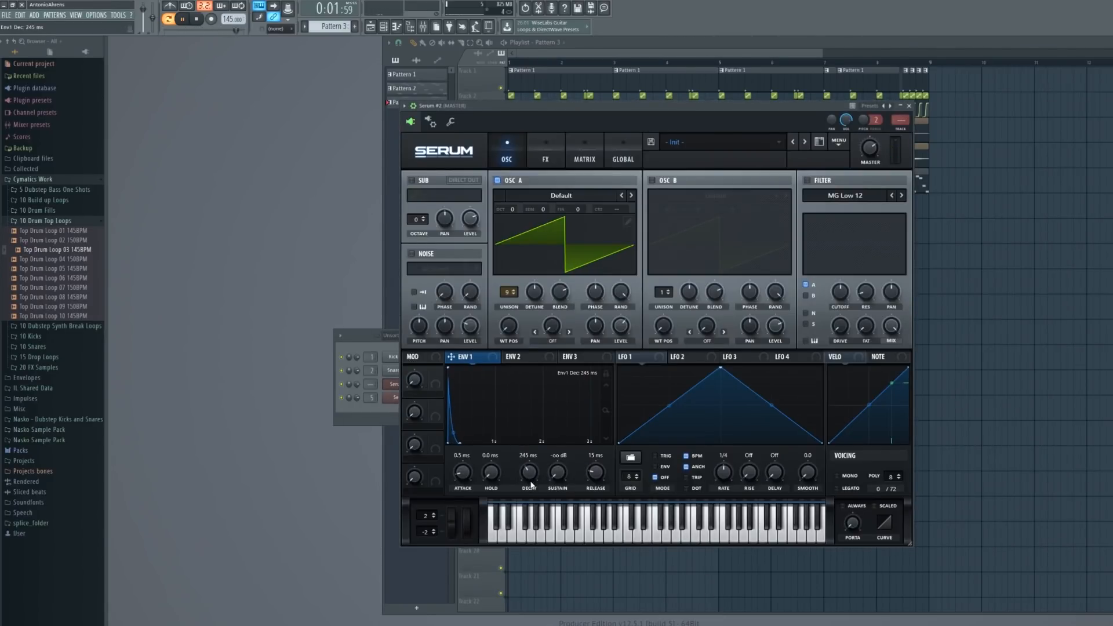
Enable plate reverb in the second Serum's effects and adjust its size
left_click(546, 157)
left_click(416, 302)
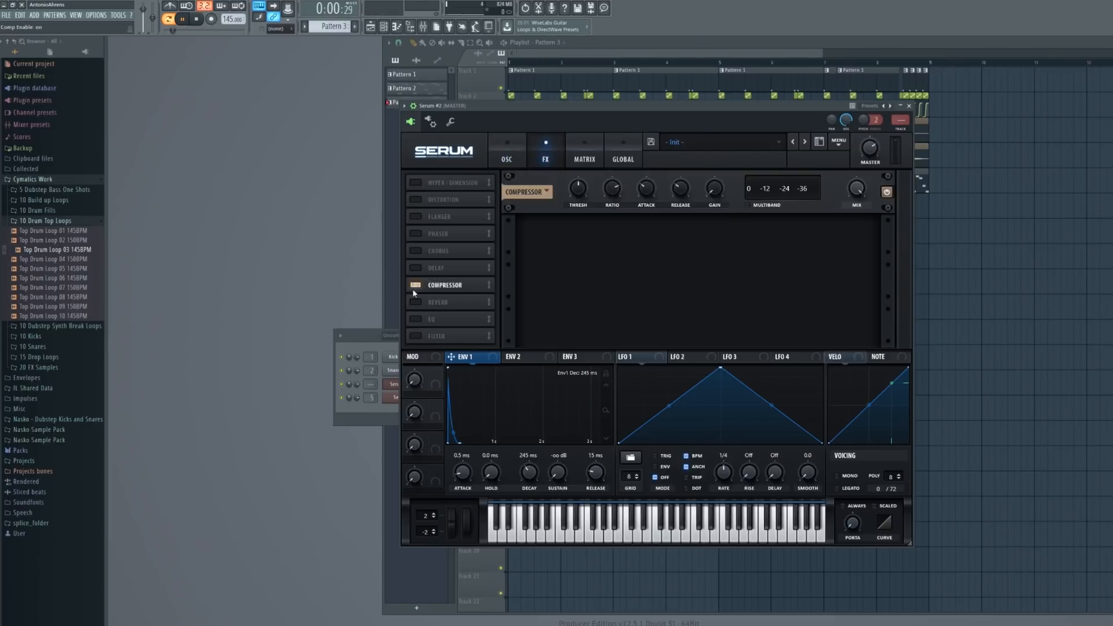
left_click(572, 187)
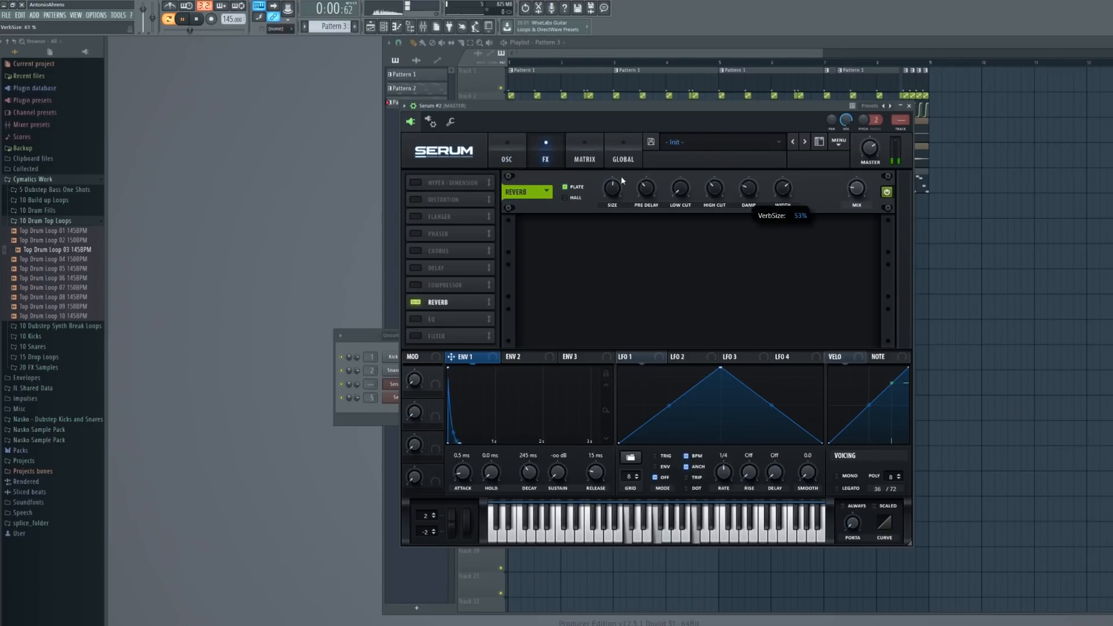
key("Escape")
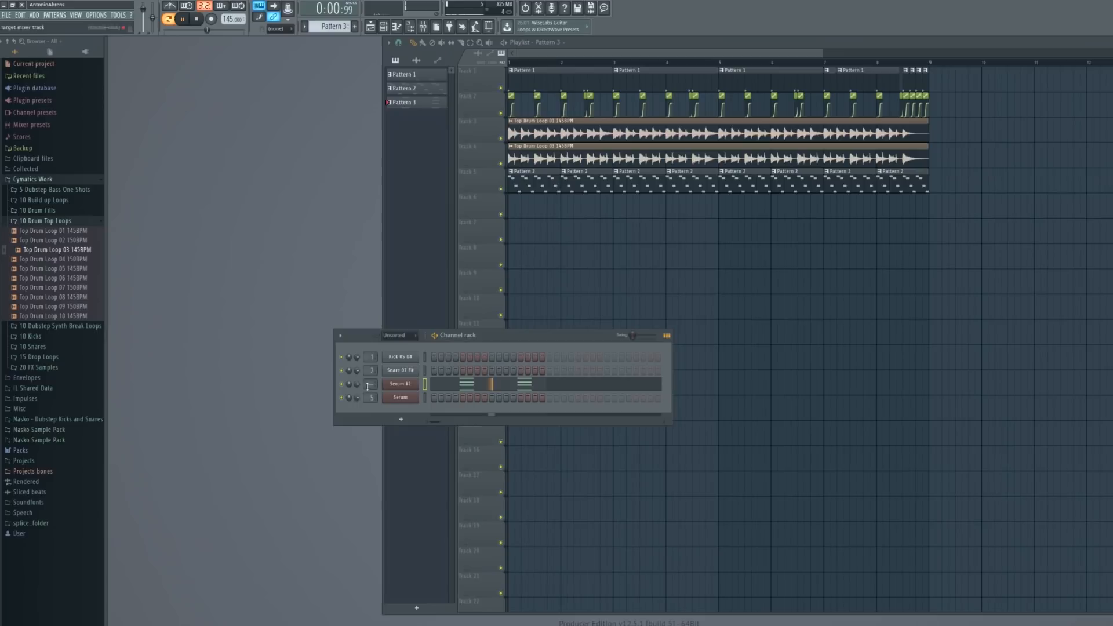
Route the second Serum to mixer insert 6 and add Fruity Parametric EQ 2 with the 20Hz + 18kHz cut preset, moving the low cut to about 270 Hz
double_click(372, 384)
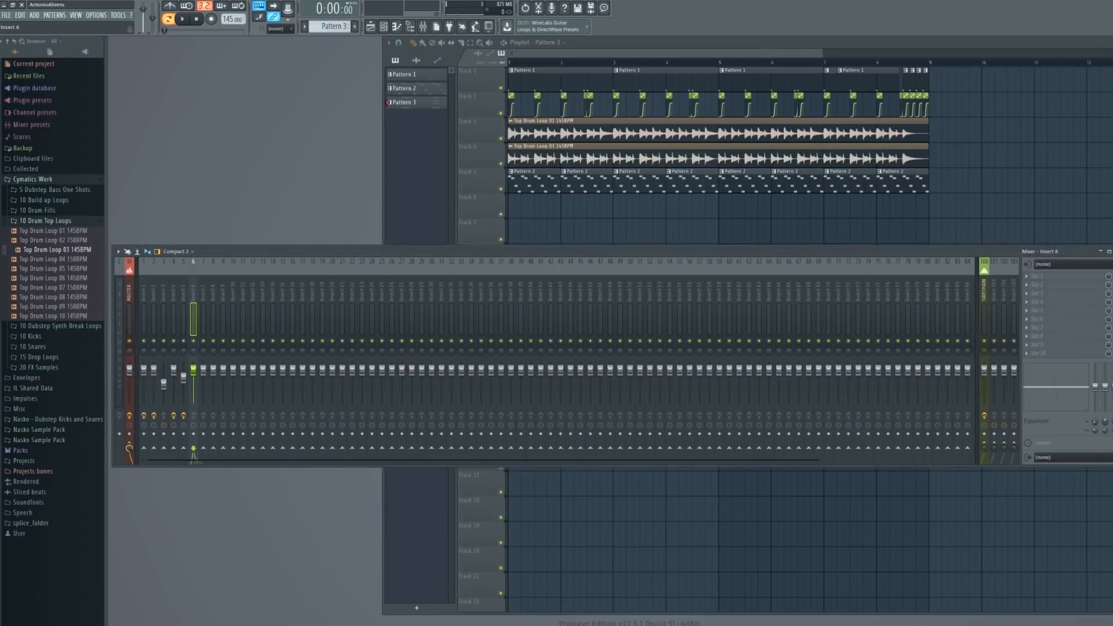
left_click(1031, 275)
left_click(904, 368)
left_click(439, 155)
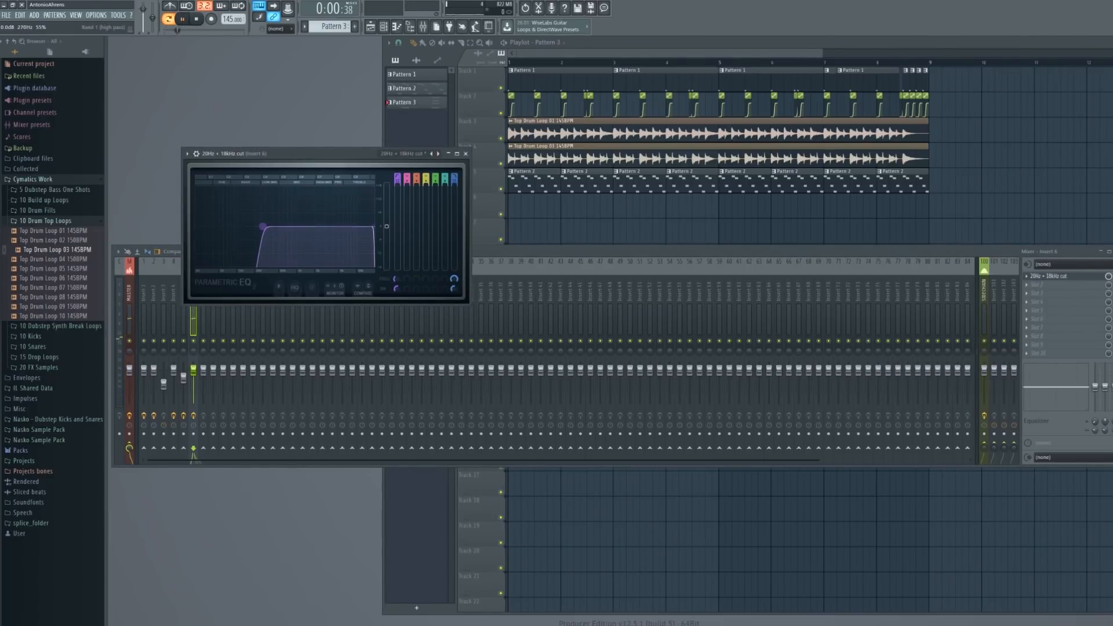
left_click(1048, 276)
Add a second Fruity Parametric EQ 2 after the first on insert 6 and adjust its high-shelf band during playback
left_click(1037, 284)
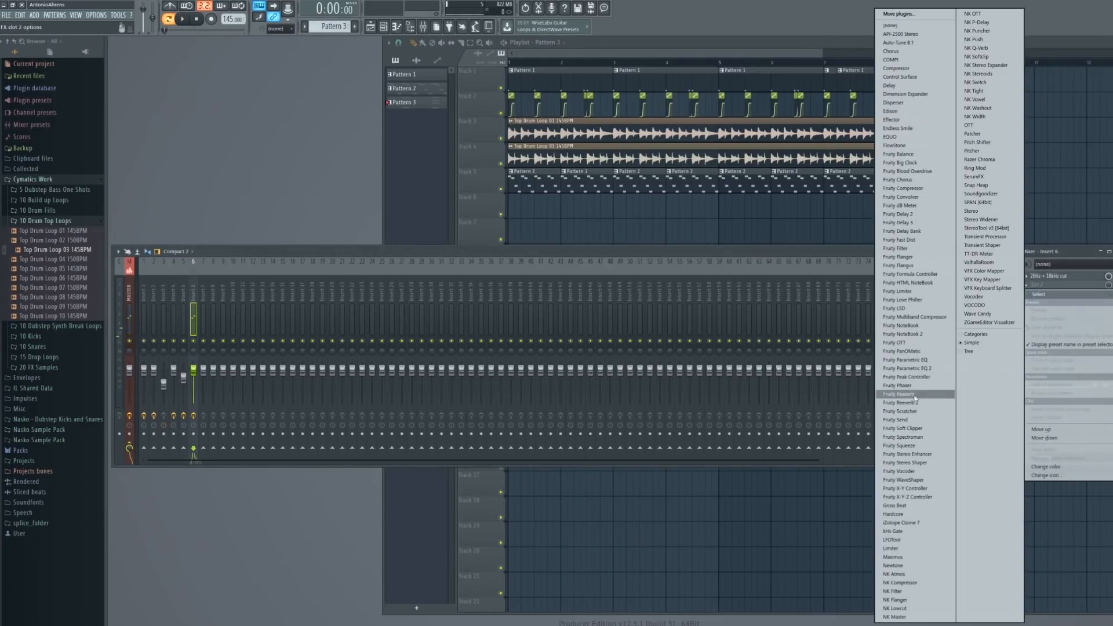
left_click(904, 368)
key("space")
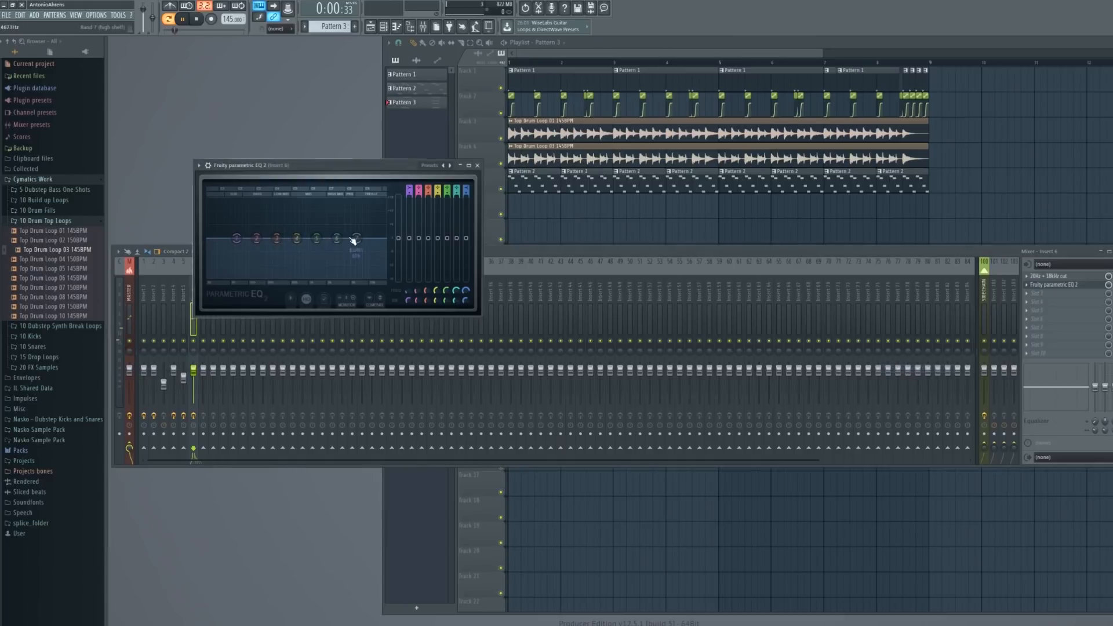
left_click(478, 166)
key("space")
Add OTT to insert 6 after the two equalizers and lower its depth to 14%
left_click(1037, 293)
left_click(985, 125)
key("space")
left_click(240, 83)
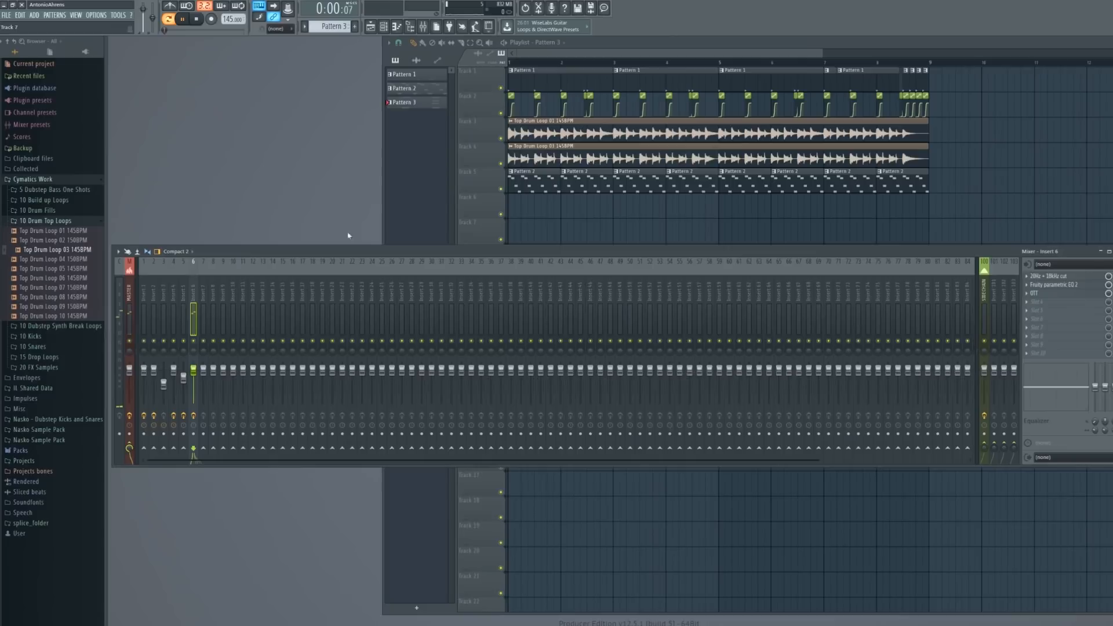
left_click(1041, 294)
left_click_drag(135, 148, 139, 169)
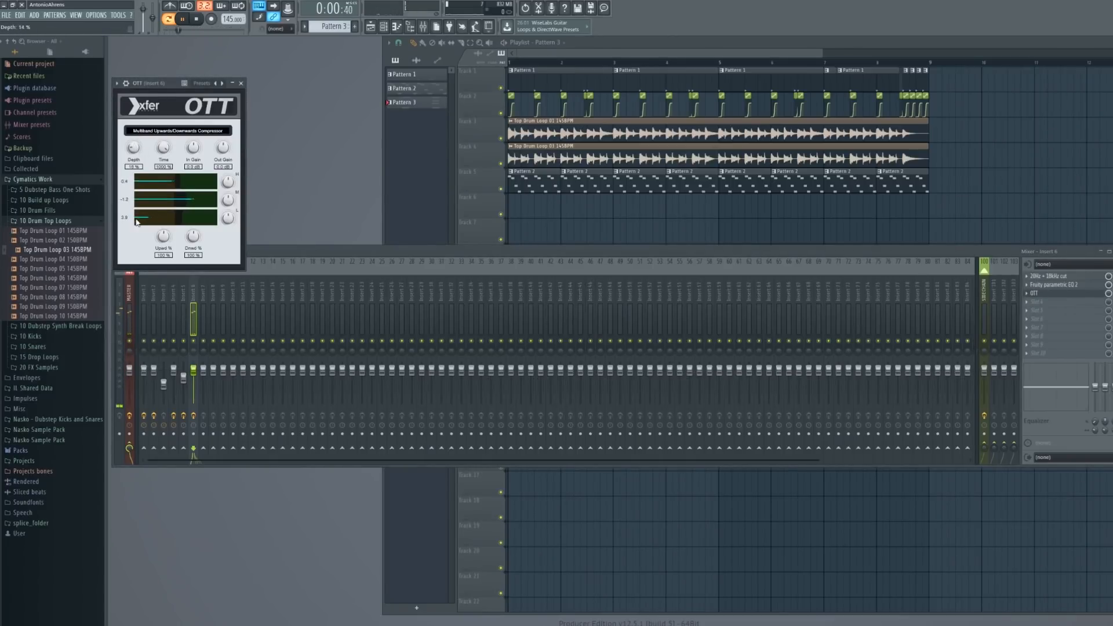
left_click(241, 83)
key("space")
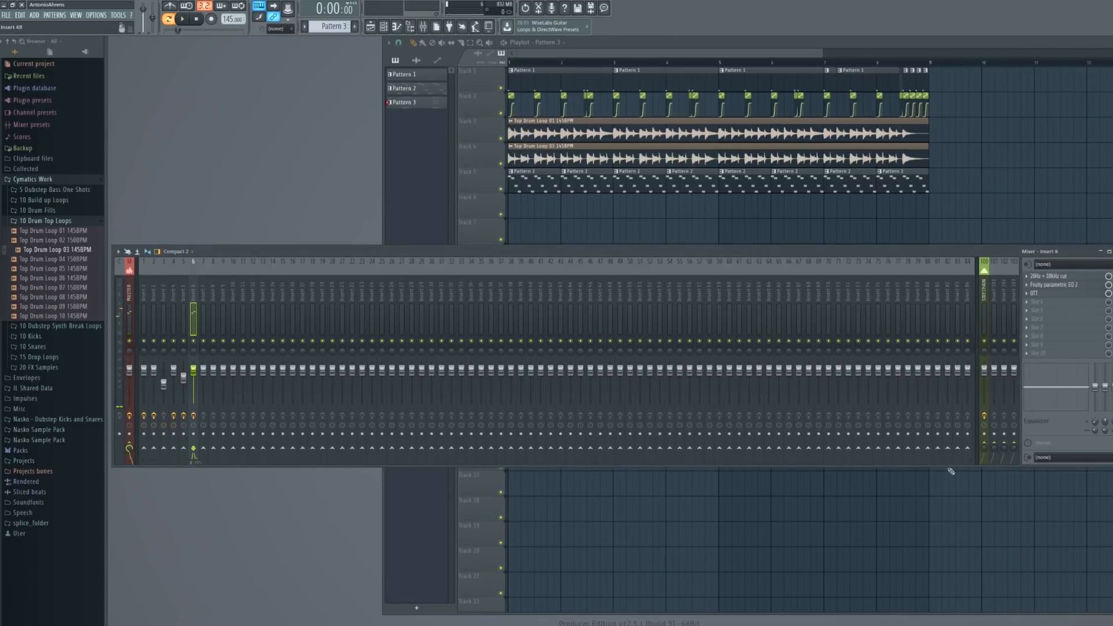
Route mixer insert 6 to the Sidechain mixer track
right_click(984, 443)
left_click(1005, 458)
key("space")
key("F9")
key("F6")
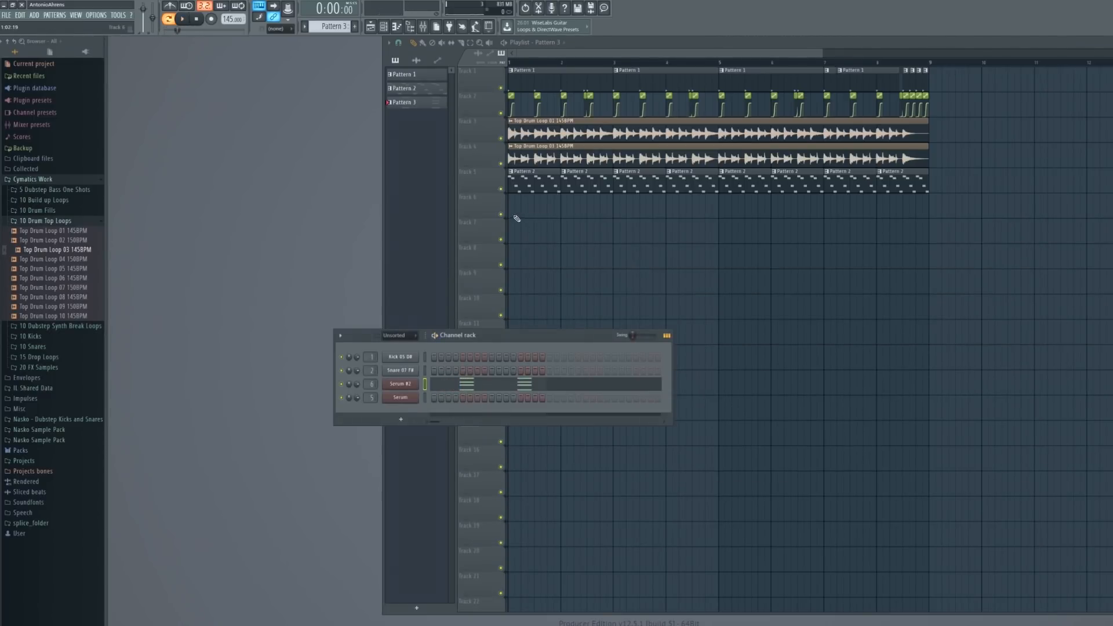
Place Pattern 3 at the start of playlist Track 6 and repeat it in every bar through bar 8
left_click(527, 206)
key("ctrl+b")
key("ctrl+b")
key("ctrl+b")
key("ctrl+b")
key("ctrl+b")
key("ctrl+b")
key("ctrl+b")
key("space")
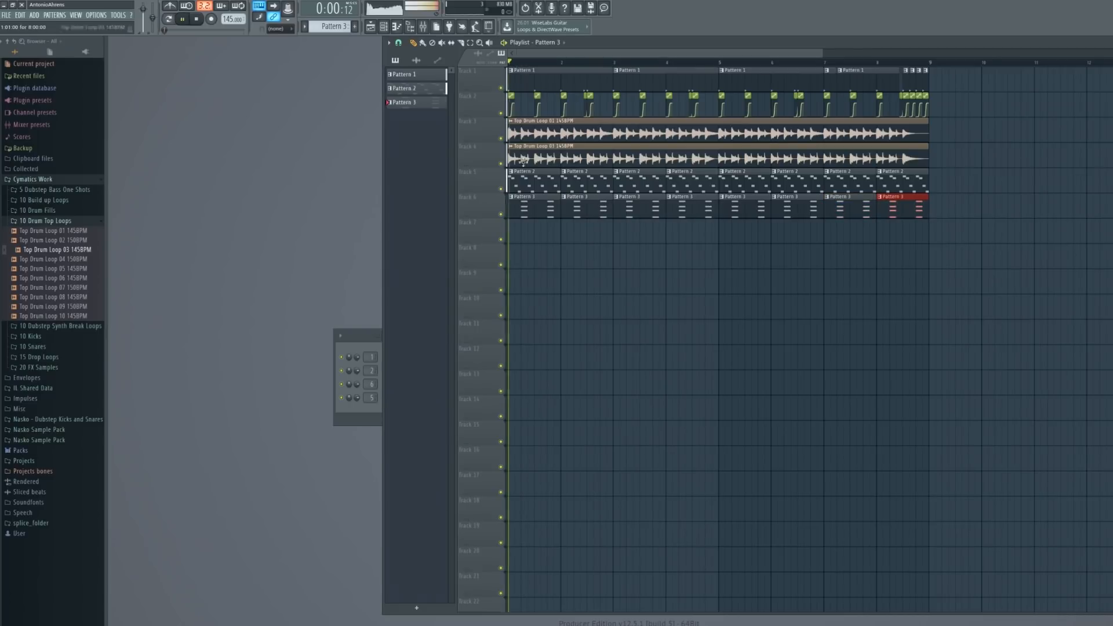
Play the arrangement to judge how the second Serum's chords sit with the drums and arpeggio
left_click(368, 337)
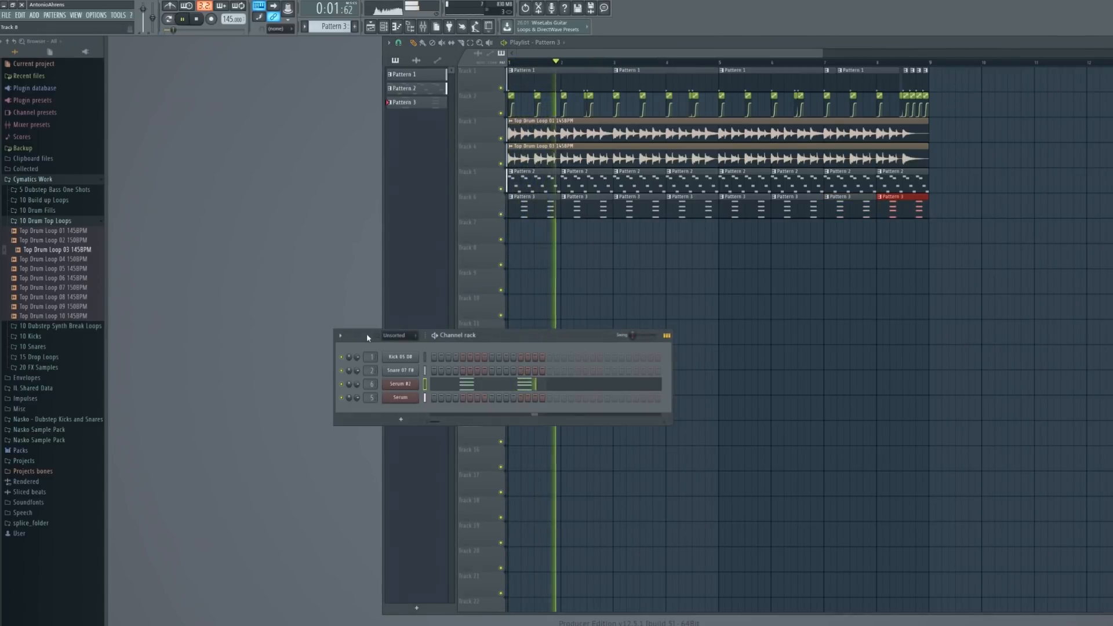
left_click(399, 386)
key("space")
left_click(391, 384)
key("space")
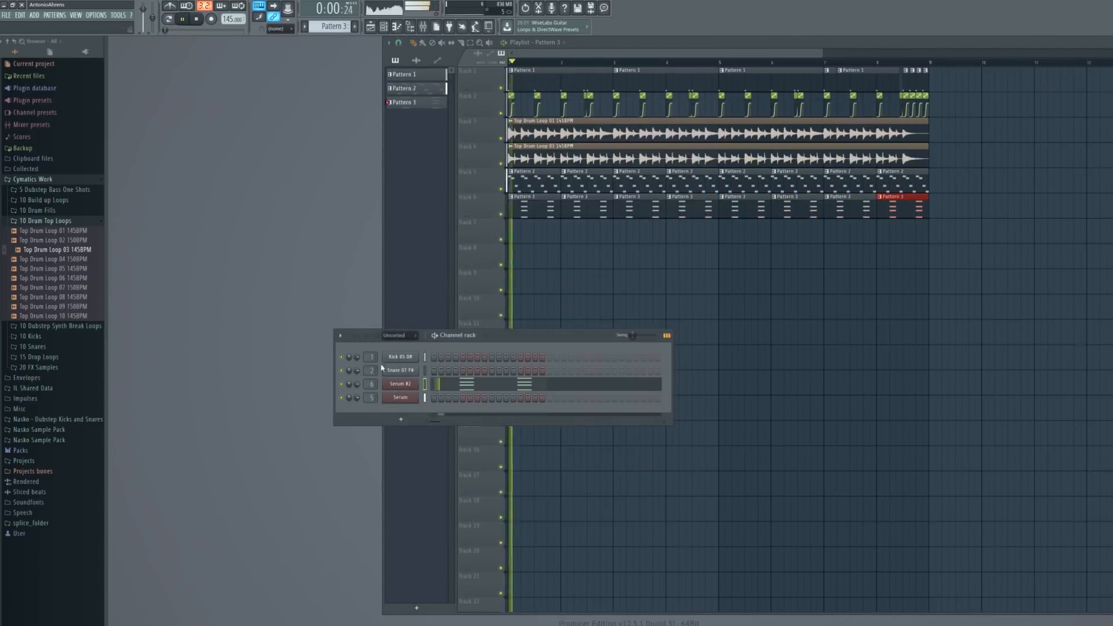
key("space")
Create Pattern 4 and insert a third Serum channel above the second one
left_click(354, 26)
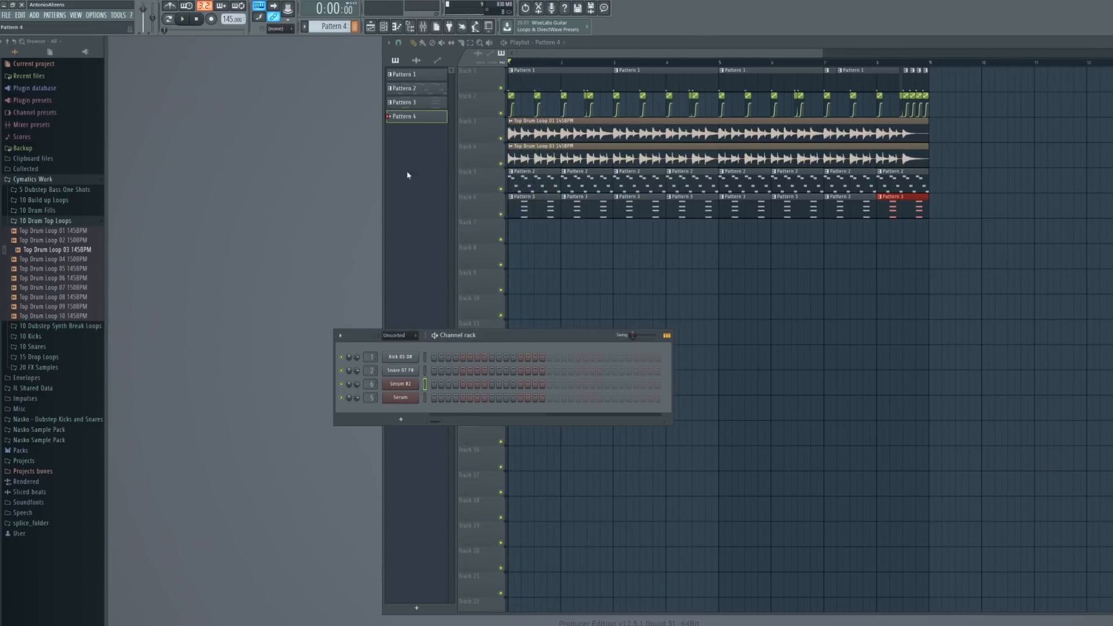
right_click(401, 384)
mouse_move(457, 437)
left_click(534, 468)
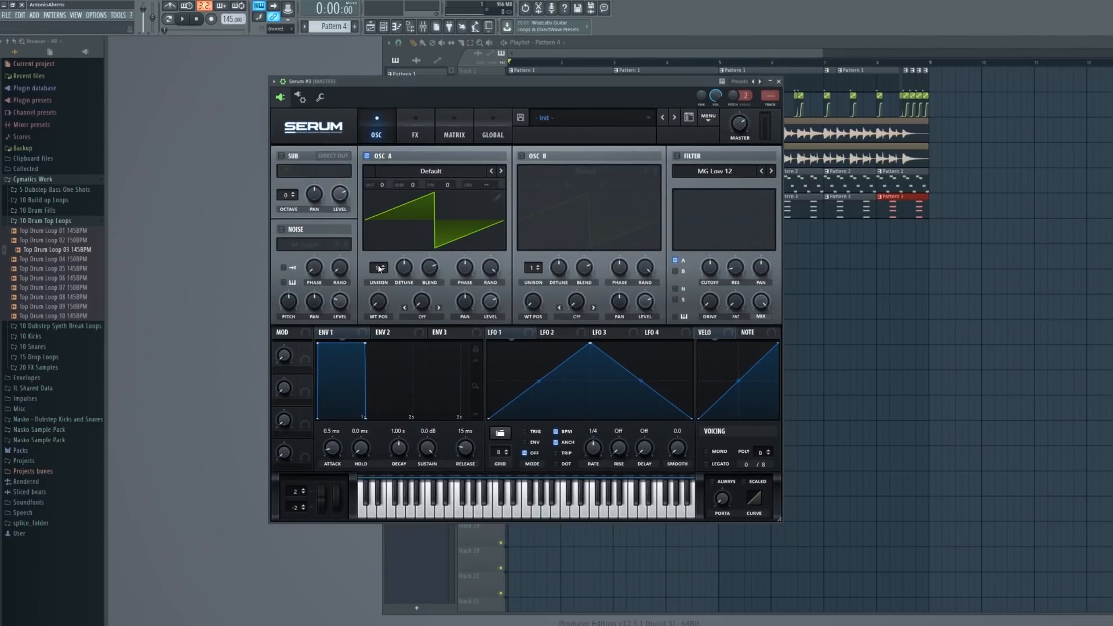
In the third Serum, set Osc A's unison to 10 voices and modulate its coarse pitch with LFO 1 at a one-bar rate
left_click_drag(380, 269, 413, 261)
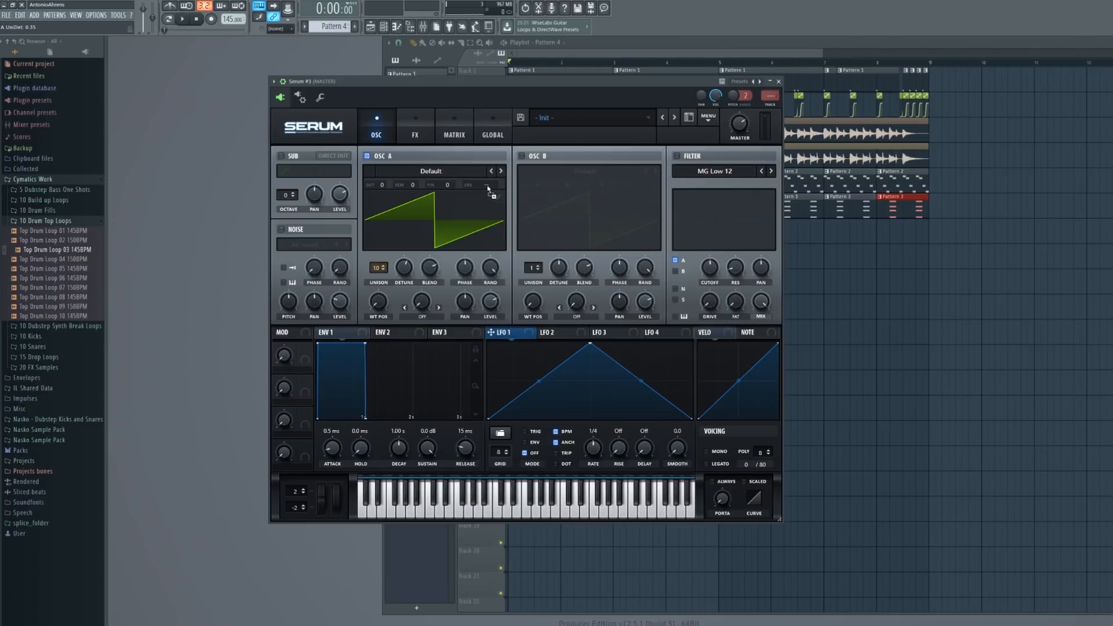
left_click(455, 116)
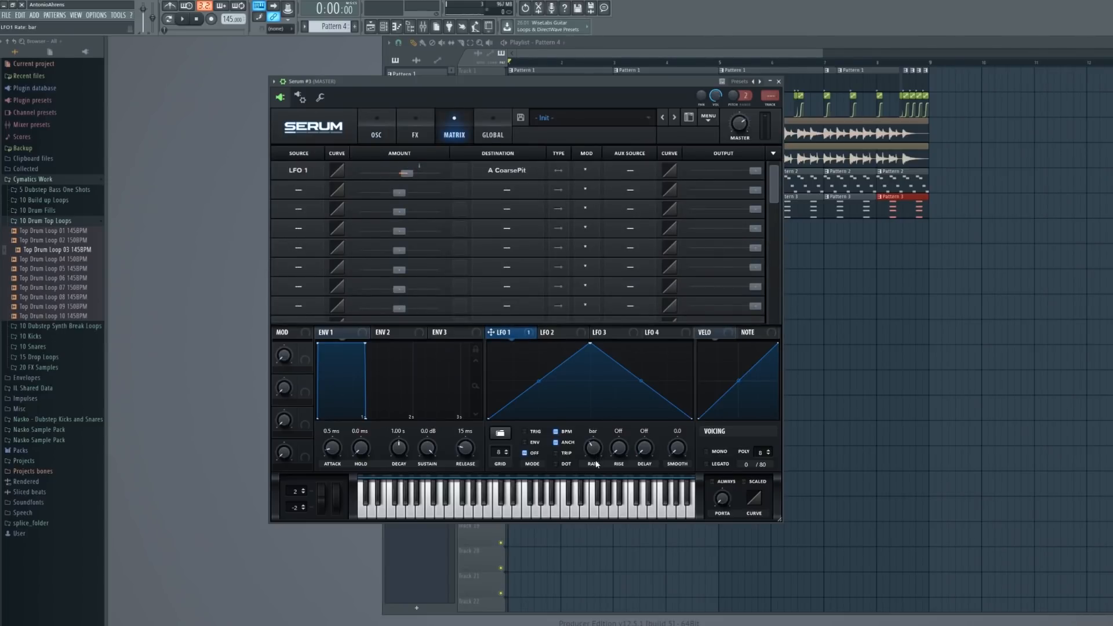
left_click_drag(696, 170, 712, 176)
key("Escape")
Draw a two-bar F4 note from bar 1 in the third Serum's piano roll
right_click(410, 385)
left_click(436, 387)
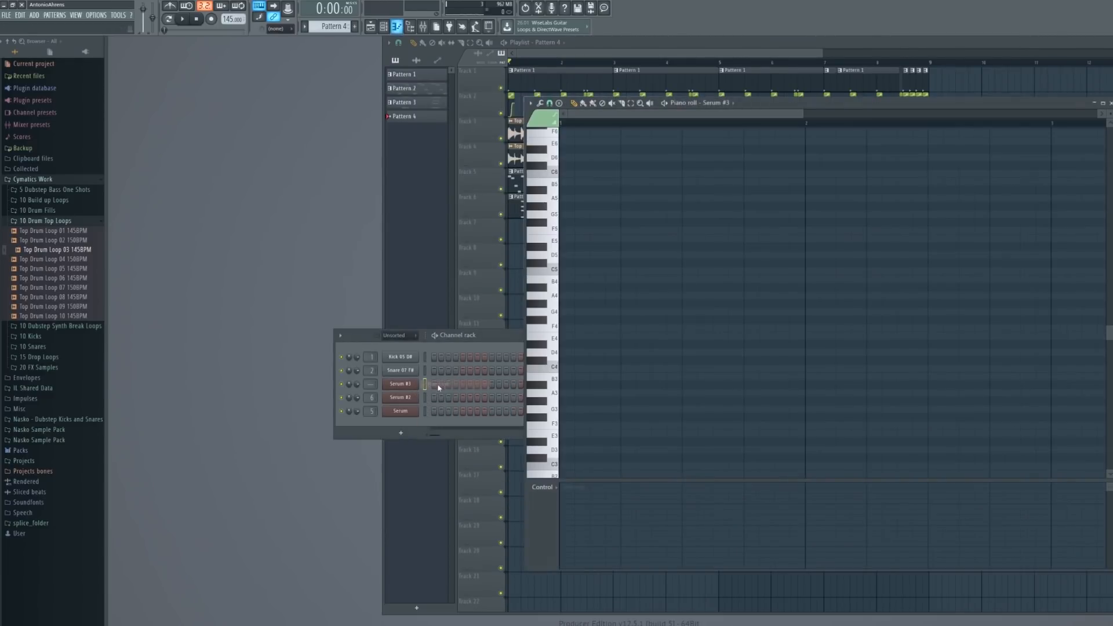
left_click(566, 328)
left_click_drag(575, 328, 778, 328)
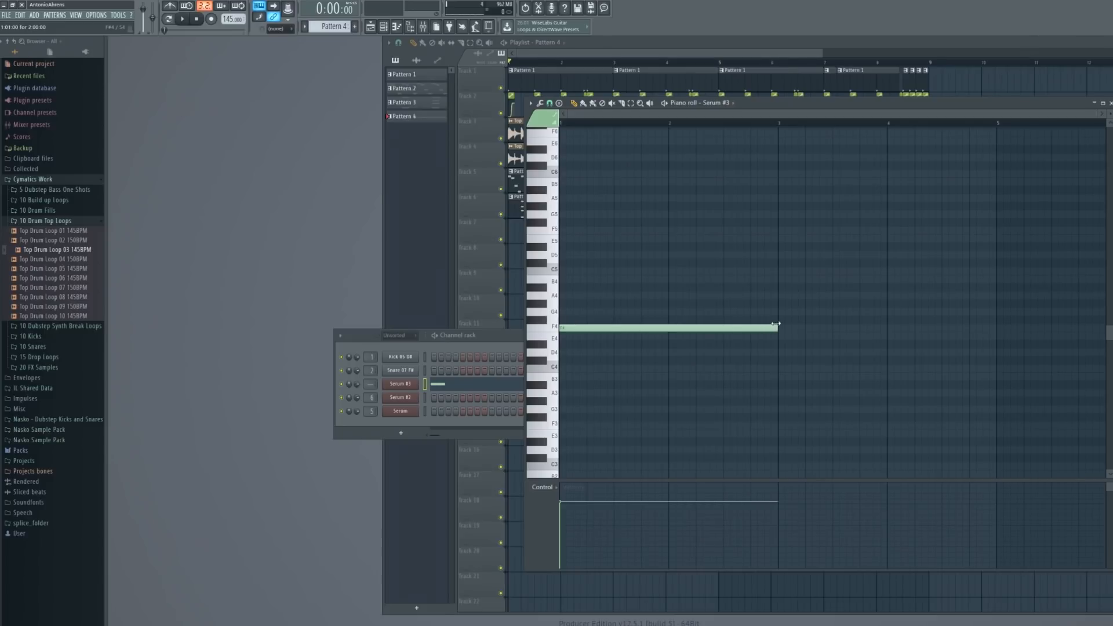
key("space")
Place Pattern 4 at the start of playlist Track 7 and repeat the two-bar clip through bar 8
left_click(1109, 104)
left_click_drag(554, 228, 524, 230)
key("ctrl+b")
key("ctrl+b")
key("ctrl+b")
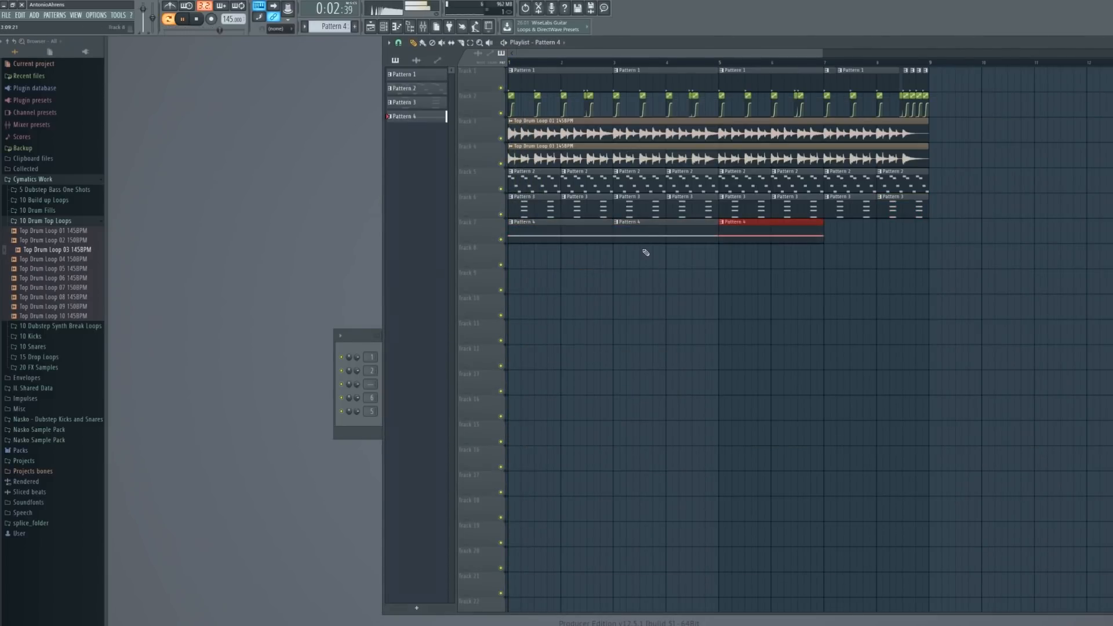
key("space")
Transpose the third Serum's Osc A to +2 octaves, auditioning the octave changes in the arrangement
left_click(376, 376)
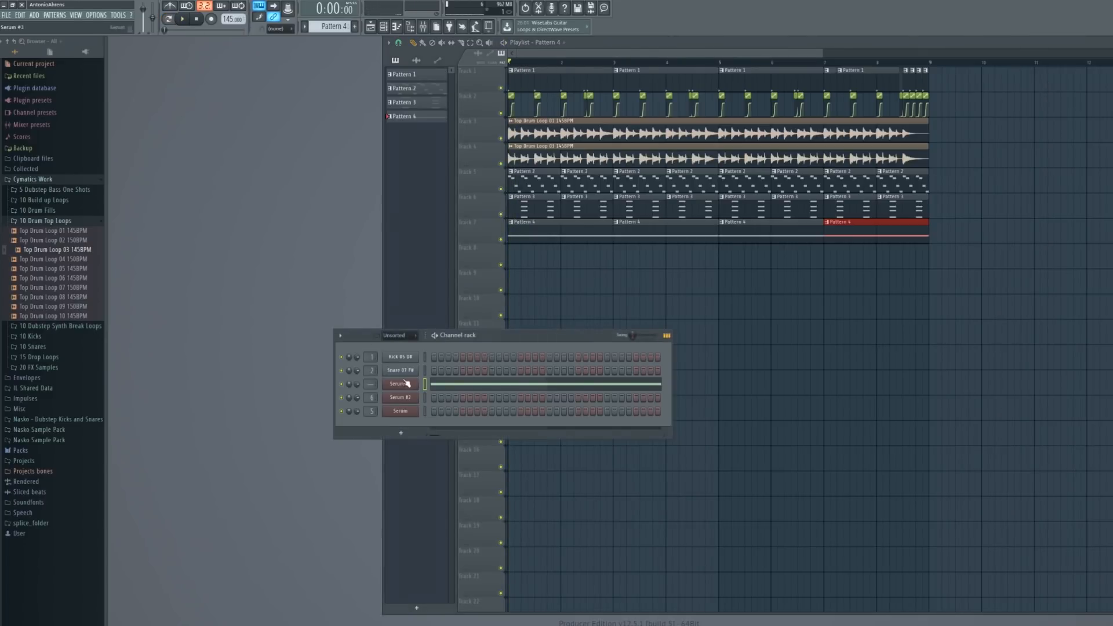
left_click(396, 383)
left_click_drag(383, 184, 386, 176)
left_click_drag(389, 123, 389, 109)
key("Escape")
key("space")
key("space")
left_click(400, 383)
left_click_drag(383, 184, 378, 204)
key("Escape")
key("space")
Set the third Serum's Osc A semitone offset to +7 and listen to it in the arrangement
left_click(401, 383)
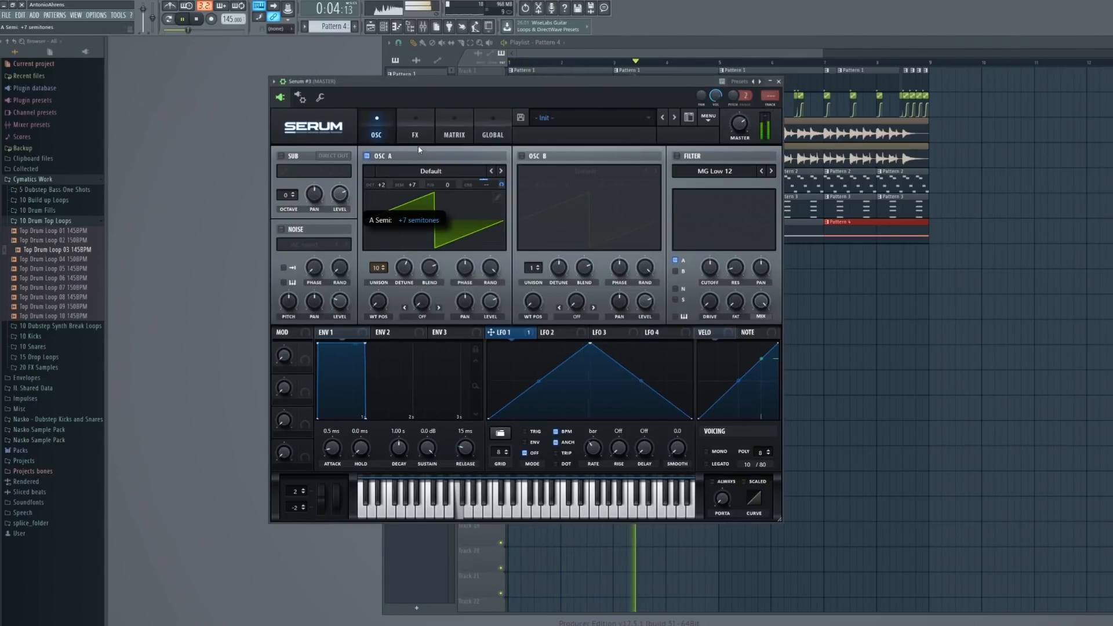
left_click(415, 131)
key("Escape")
key("space")
Enable plate reverb in the third Serum's effects, raise its width, and bring its mix down to 0%
left_click(395, 386)
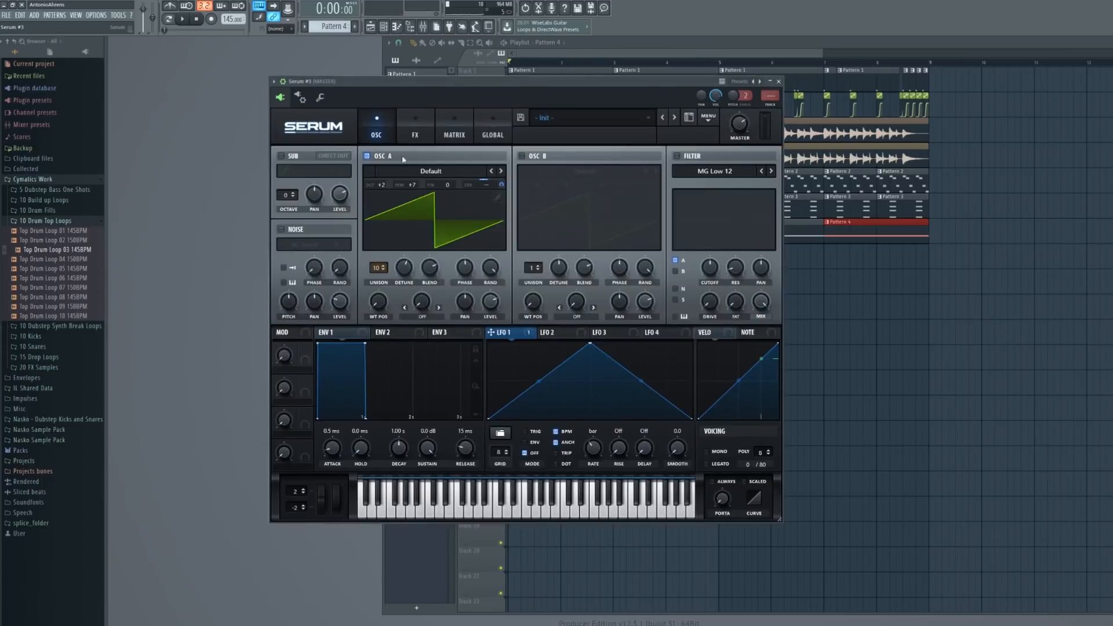
left_click(285, 278)
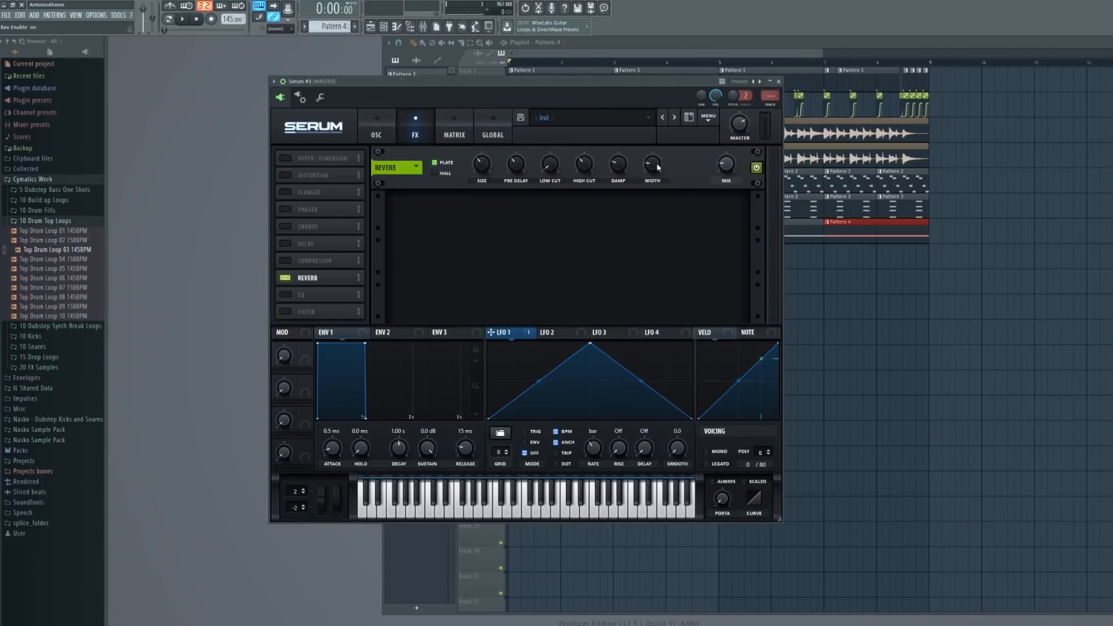
left_click_drag(664, 163, 678, 131)
left_click_drag(740, 171, 726, 164)
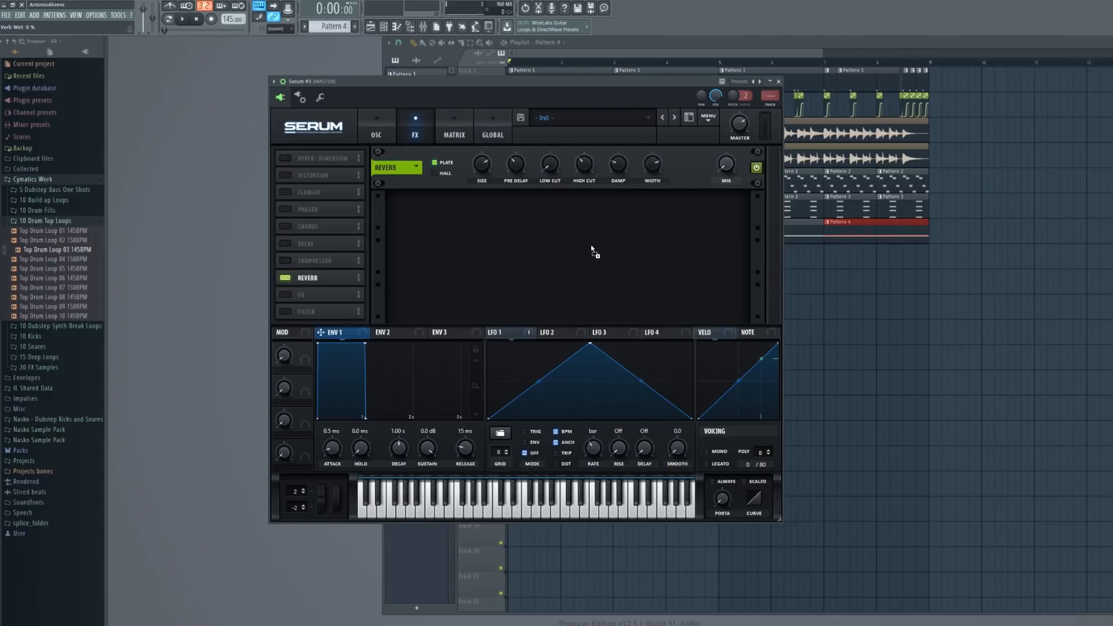
key("Escape")
key("space")
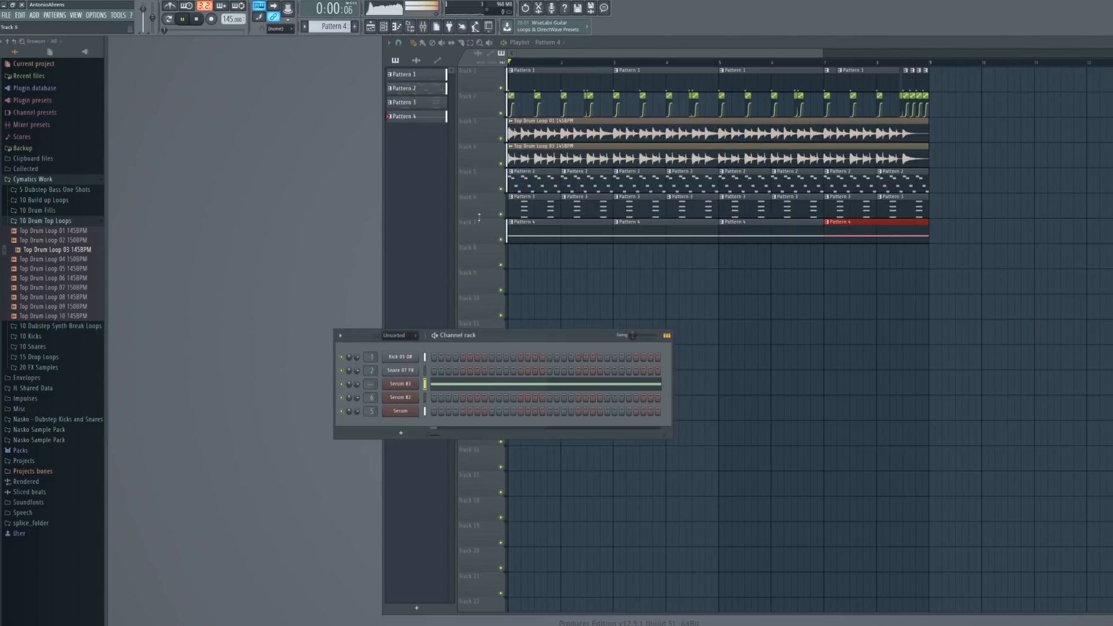
Route the third Serum to mixer Insert 7 and load Fruity Parametric EQ 2 with the 20Hz + 18kHz cut preset, raising its low cut
double_click(372, 383)
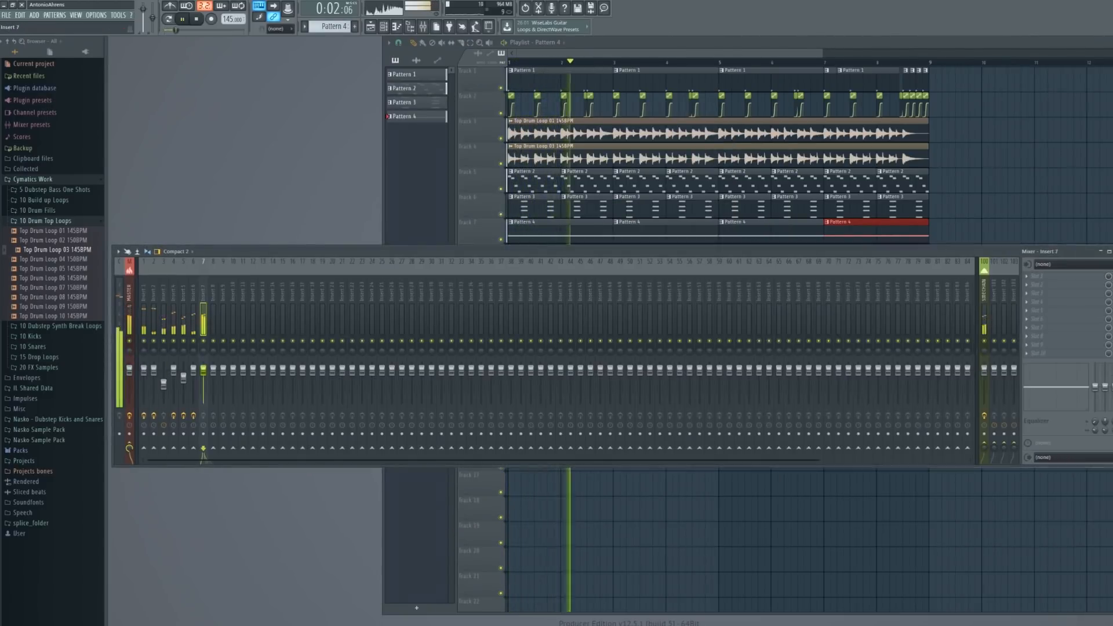
key("space")
left_click(1061, 285)
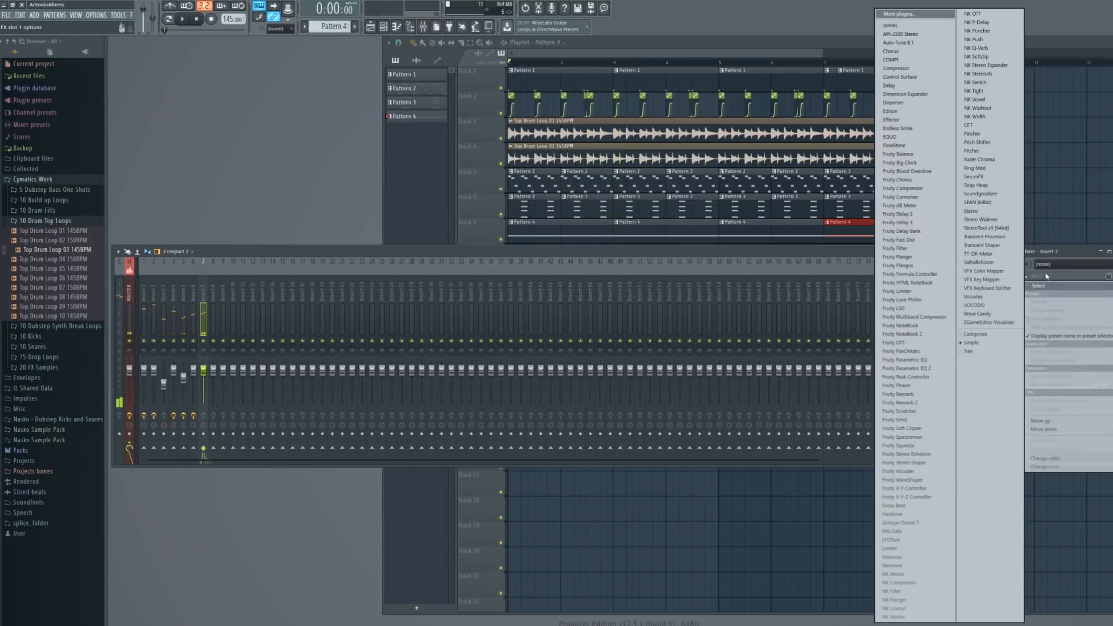
left_click(921, 369)
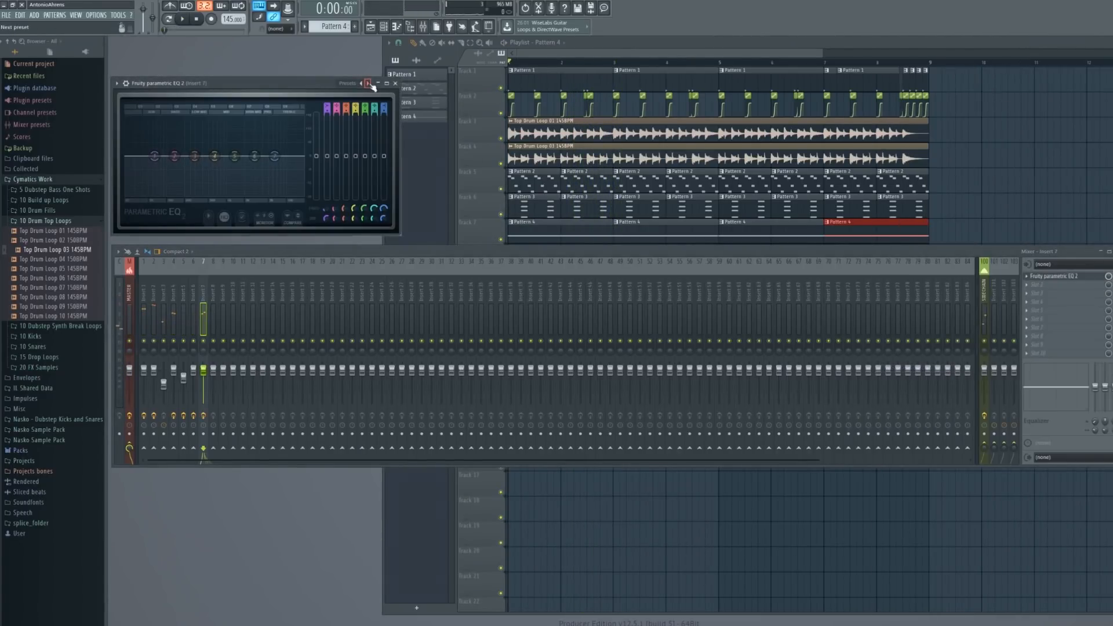
key("space")
left_click_drag(182, 156, 213, 156)
key("space")
key("Escape")
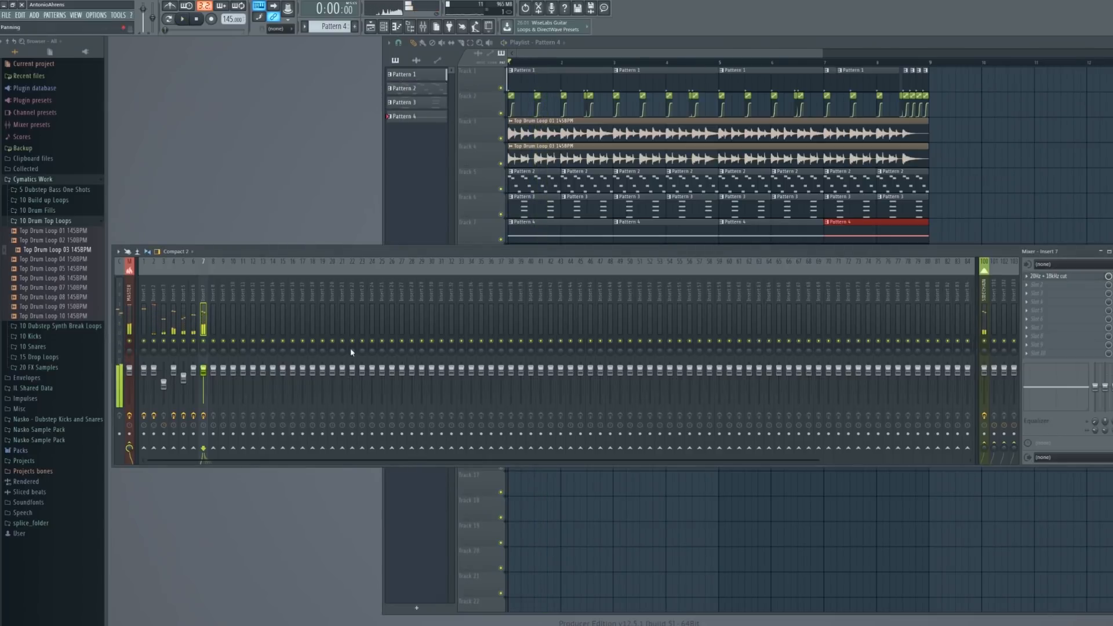
Send Insert 7 only to the SIDECHAIN mixer track, lower its fader, and check the level in the arrangement
right_click(988, 444)
left_click(1001, 457)
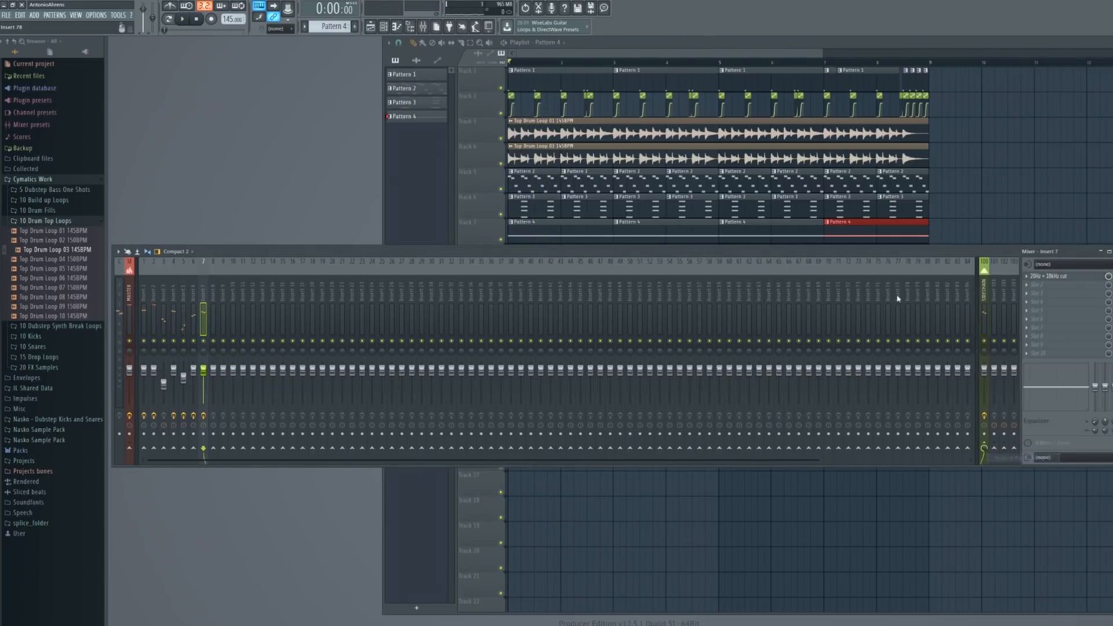
key("space")
left_click_drag(203, 398, 204, 392)
key("F9")
key("space")
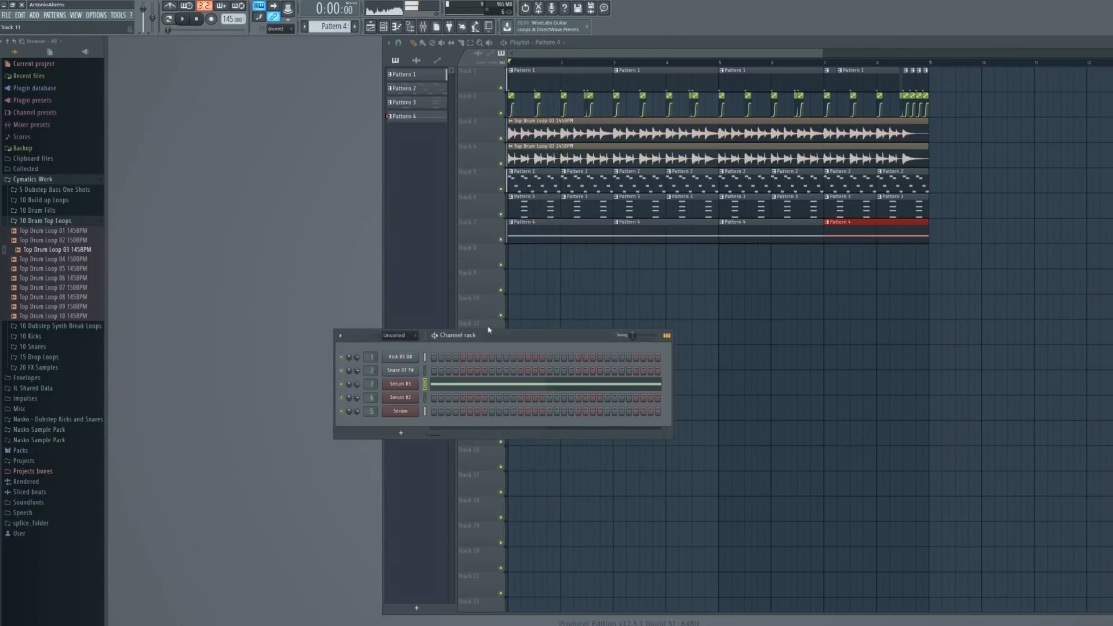
double_click(371, 384)
key("space")
key("F9")
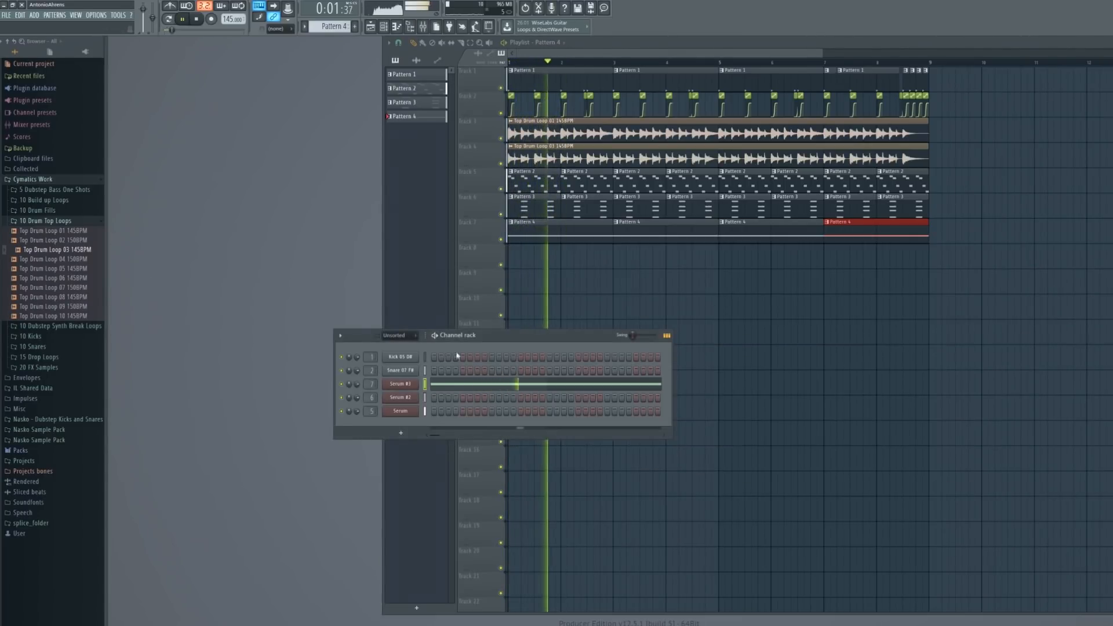
key("F9")
key("F9")
key("space")
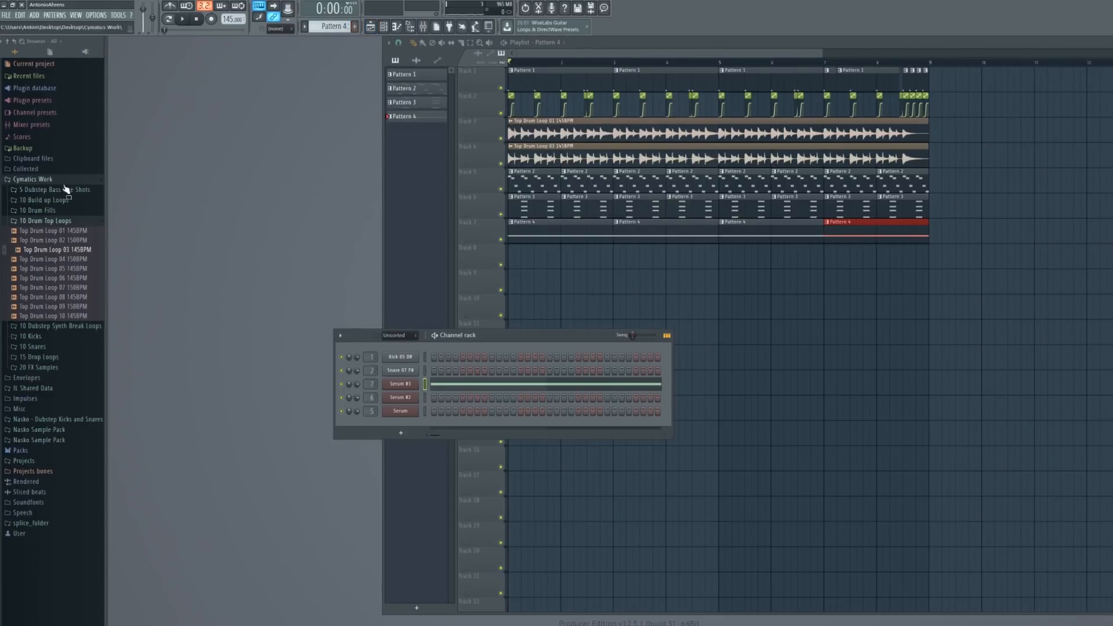
Place the Various 2 - Crowd 1 sample from the Cymatics Jack You Drums Vol 1 FX folder at the start of Track 8
left_click(46, 223)
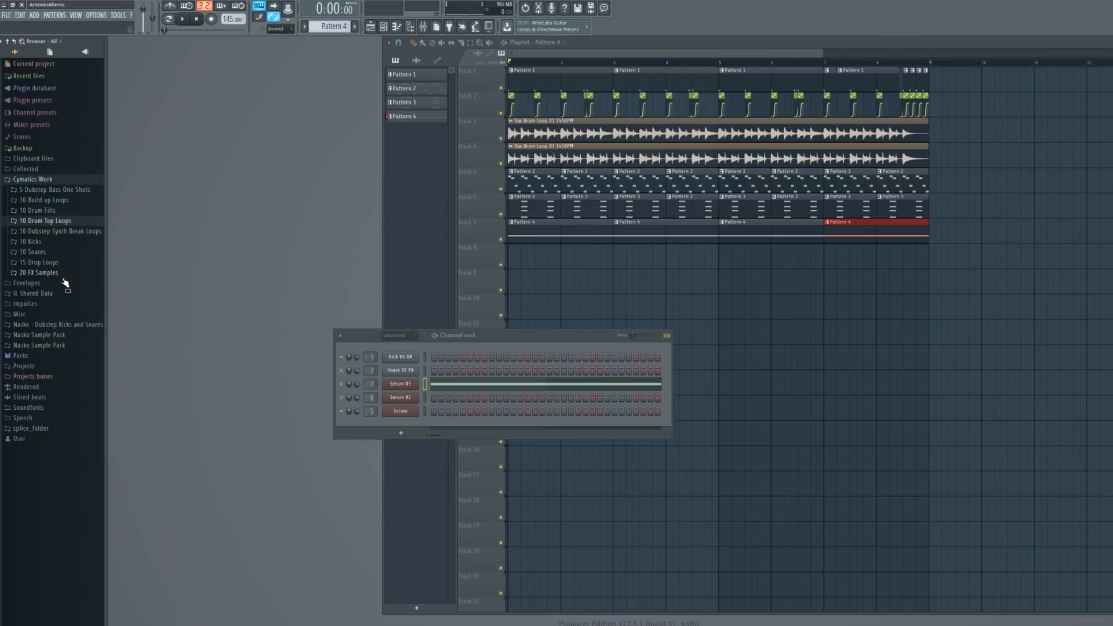
scroll(59, 346, "down", 15)
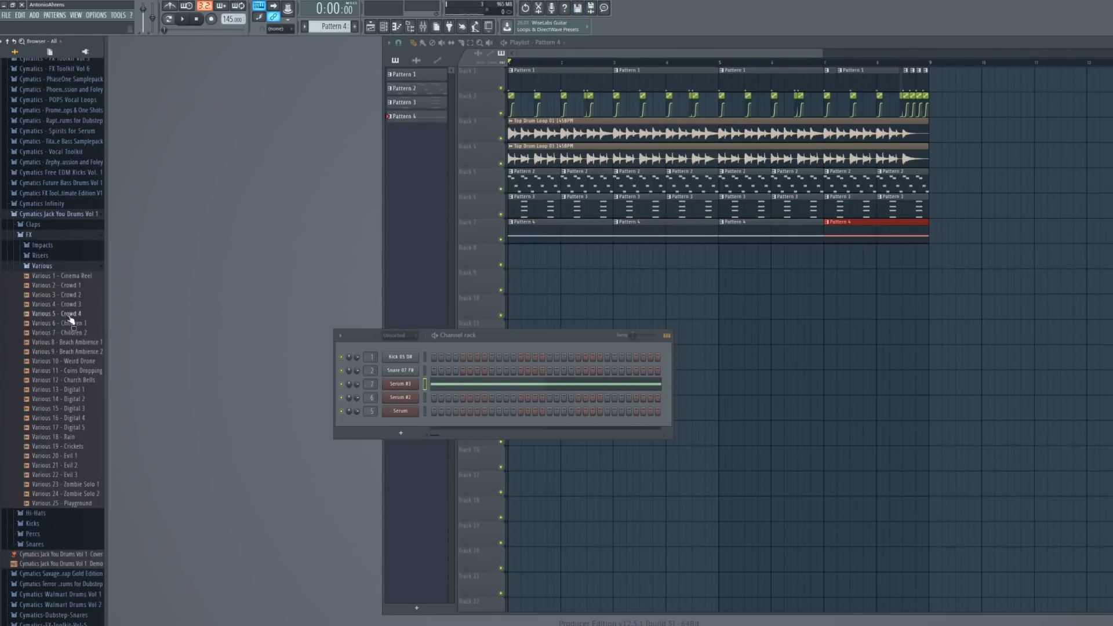
left_click(61, 287)
left_click_drag(520, 297, 518, 258)
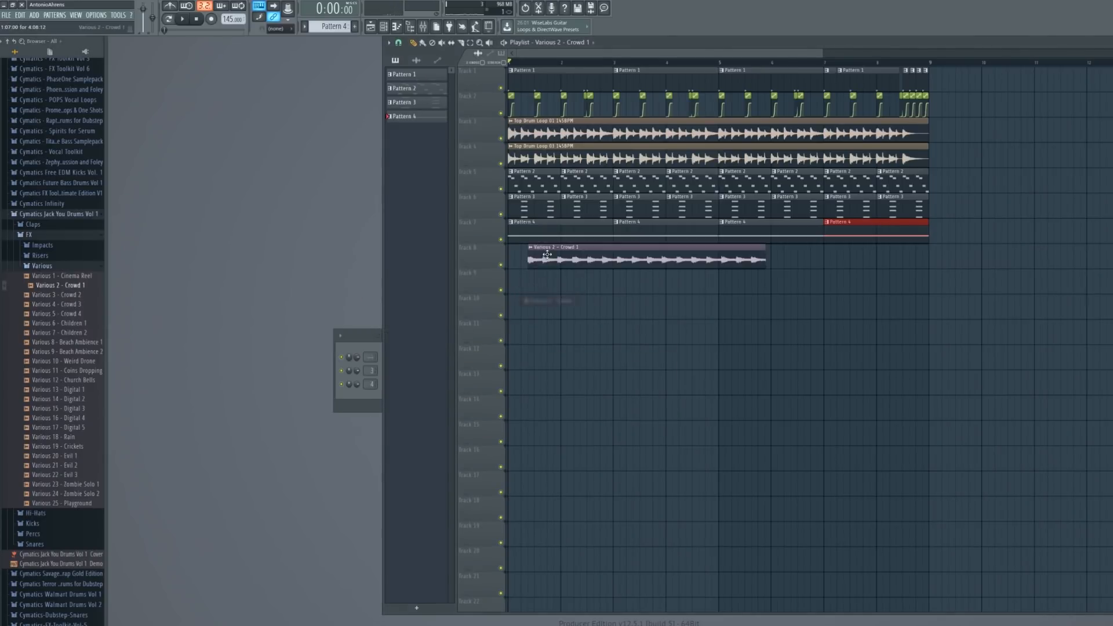
scroll(551, 184, "up", 6)
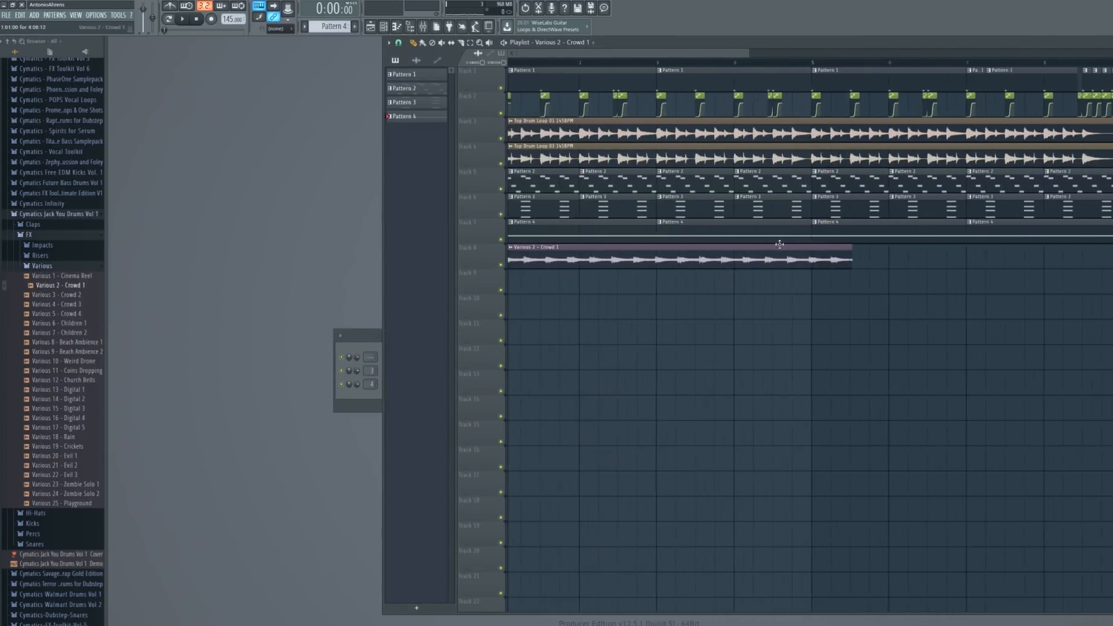
scroll(544, 213, "down", 1)
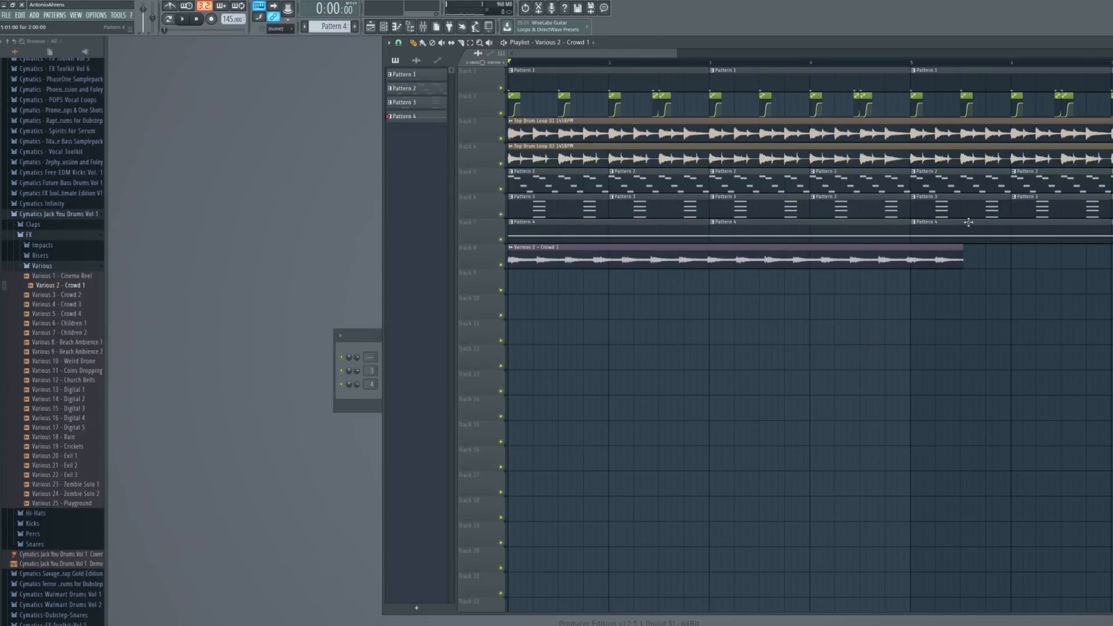
Trim the crowd clip on Track 8 to four bars and duplicate it to fill through bar 8
left_click_drag(962, 244, 820, 249)
scroll(914, 246, "up", 4)
scroll(775, 280, "down", 4)
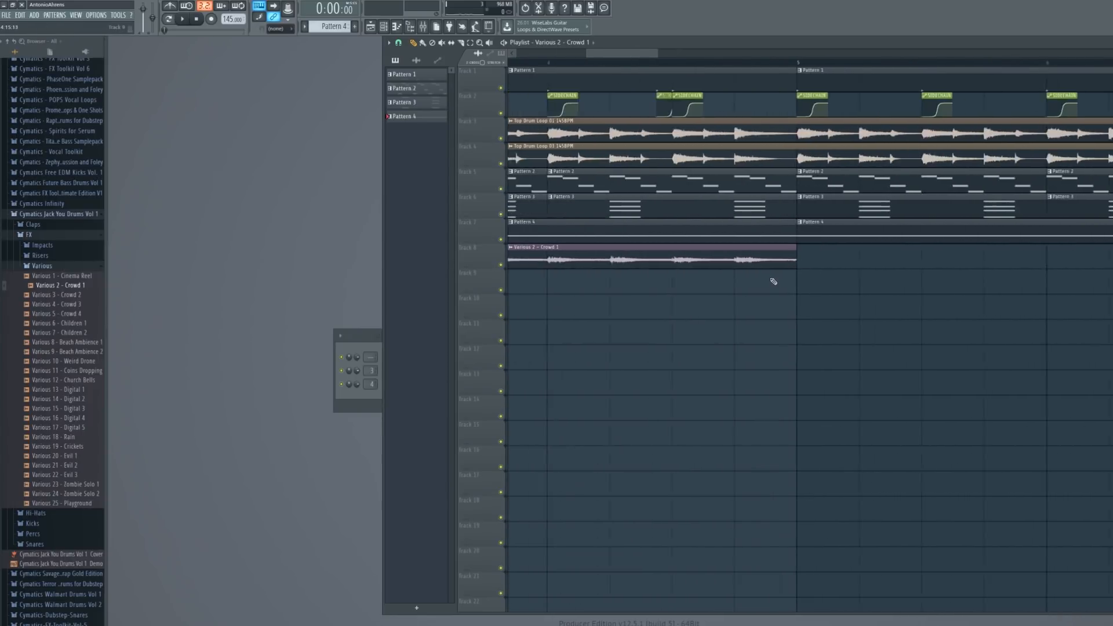
left_click(594, 249, "ctrl")
key("ctrl+b")
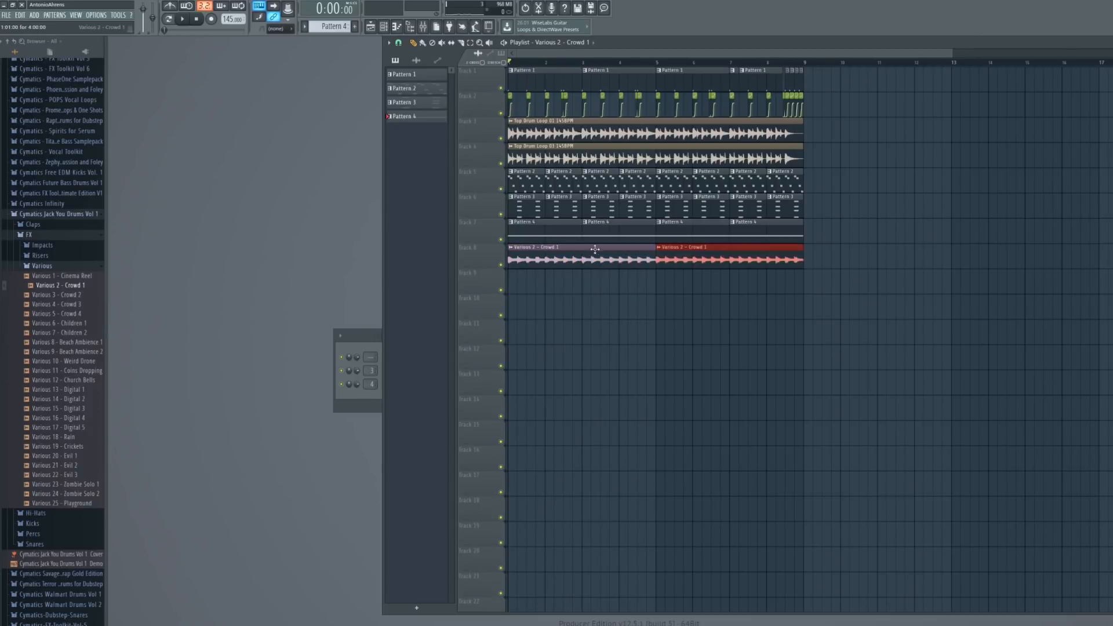
Route the crowd sample to mixer Insert 8 and load Fruity Parametric EQ 2 with the 20Hz + 18kHz cut preset
left_click(361, 374)
double_click(372, 355)
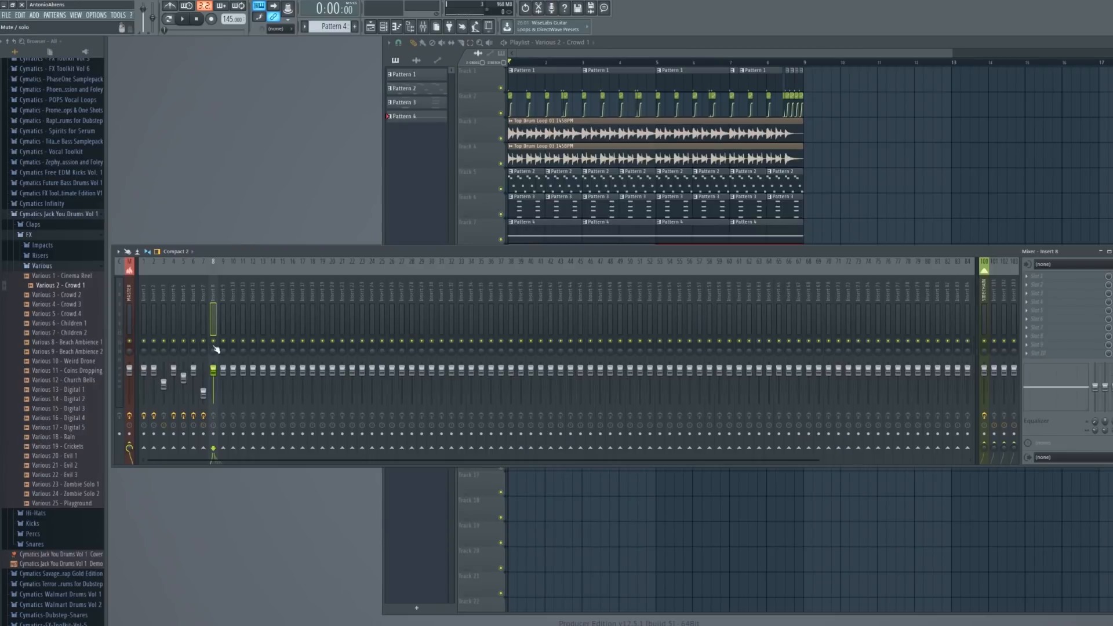
key("space")
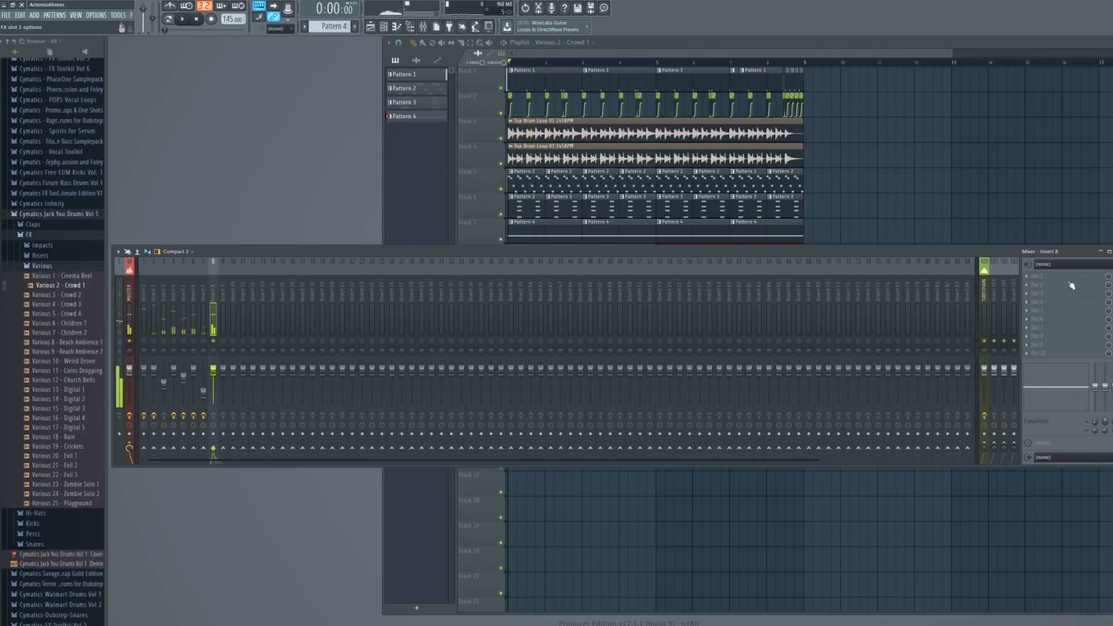
left_click(1071, 285)
left_click(916, 372)
left_click(392, 107)
Raise the crowd EQ's low-cut frequency and give it a gentler slope while listening to the arrangement
key("space")
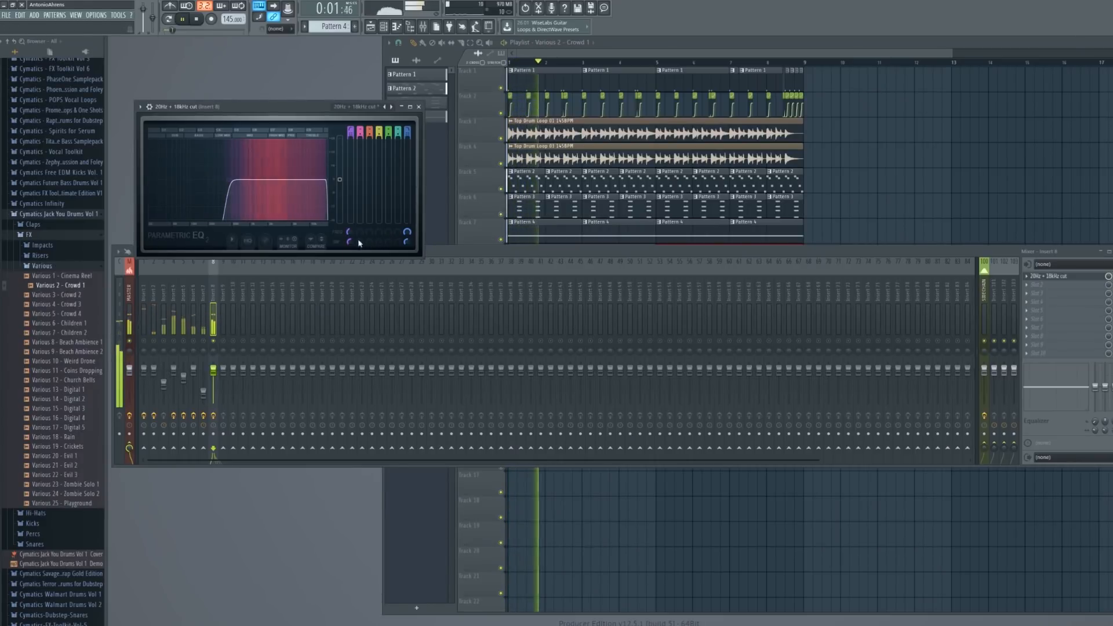
key("space")
key("space")
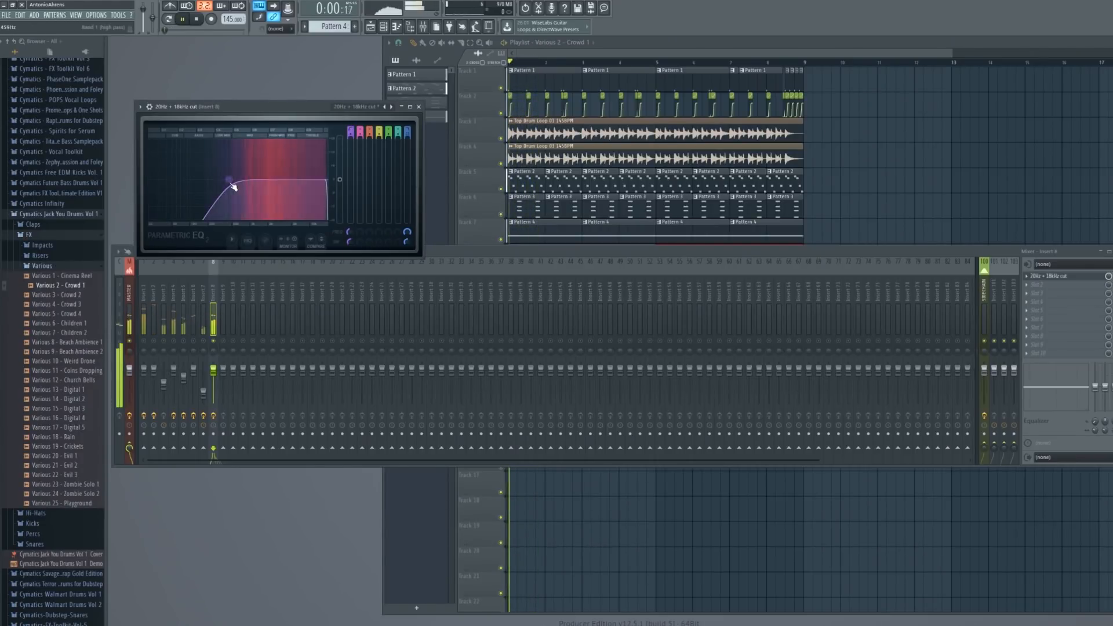
key("space")
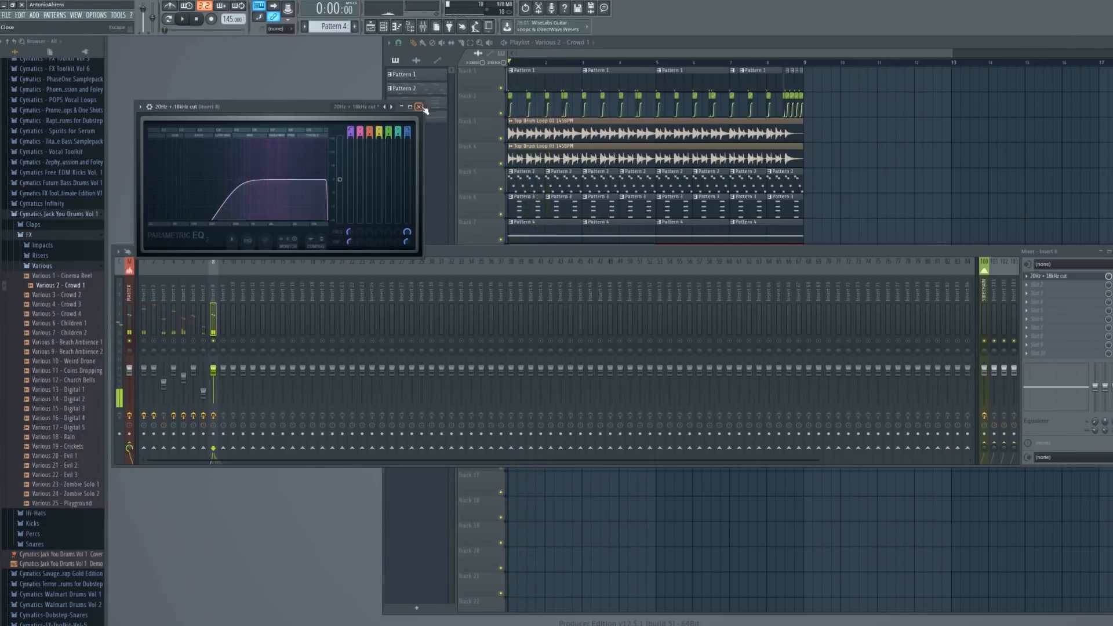
left_click(419, 107)
Send Insert 8 only to the SIDECHAIN mixer track and lower its fader while listening to the arrangement
right_click(985, 443)
left_click(1001, 456)
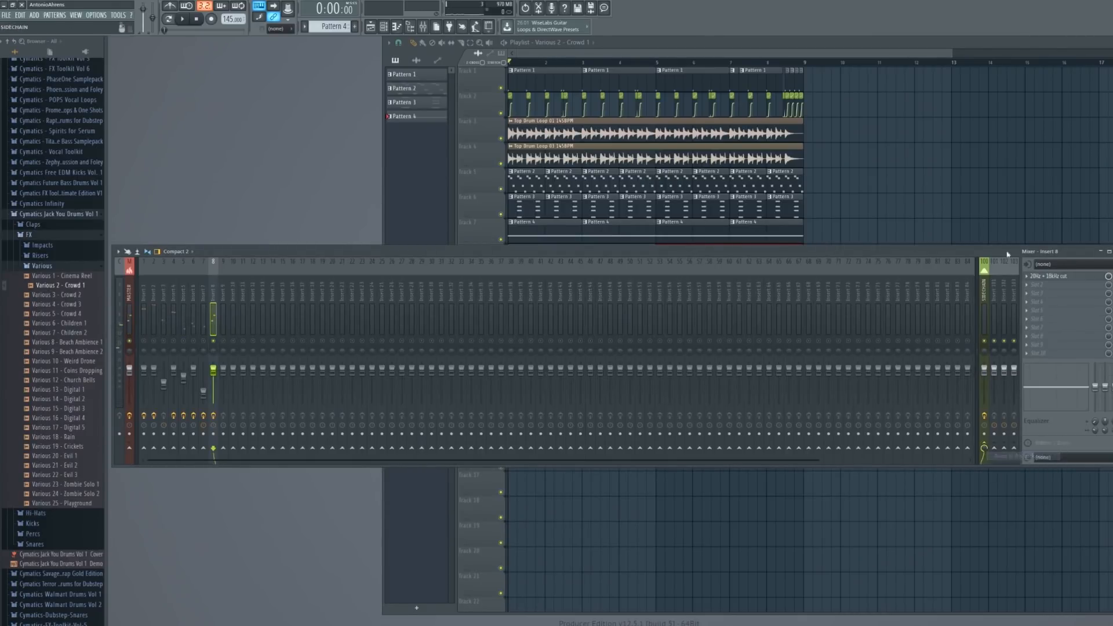
key("space")
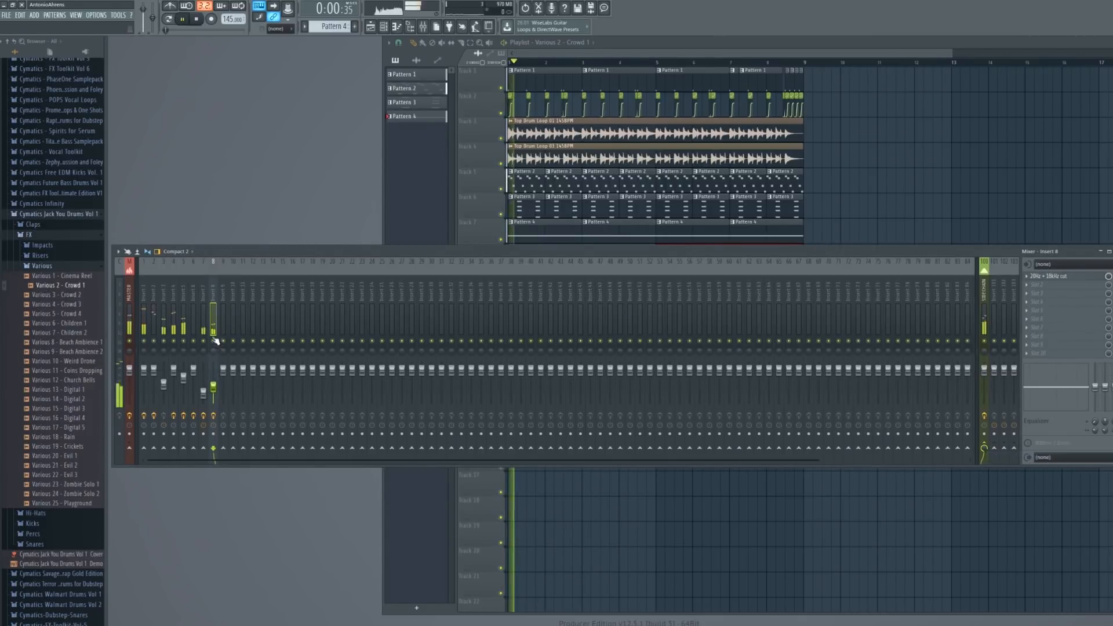
key("F9")
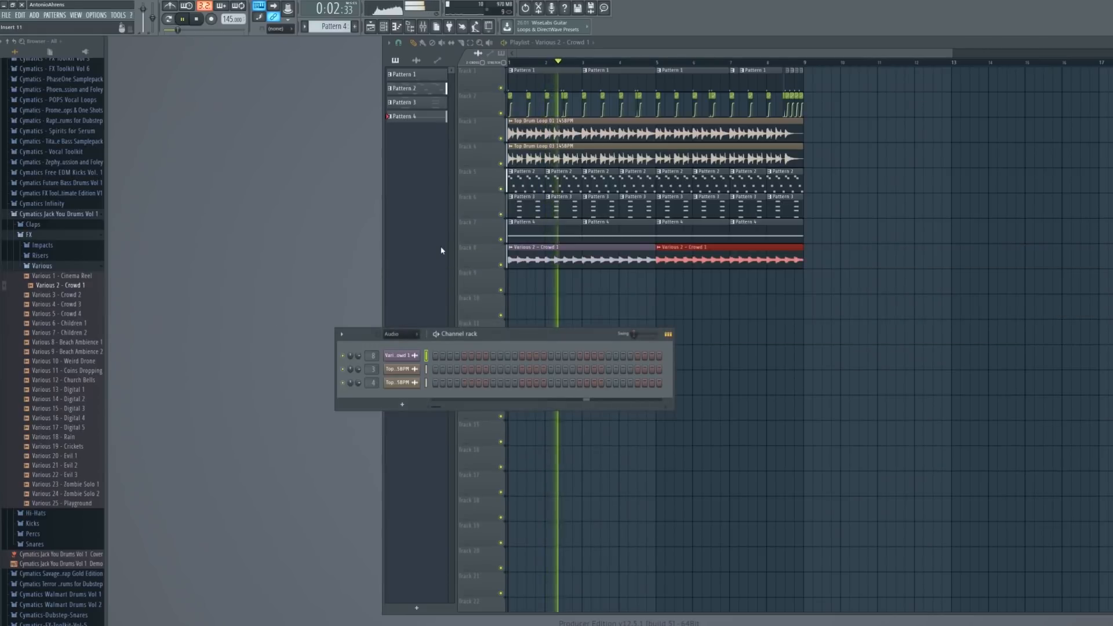
left_click_drag(493, 329, 390, 302)
key("space")
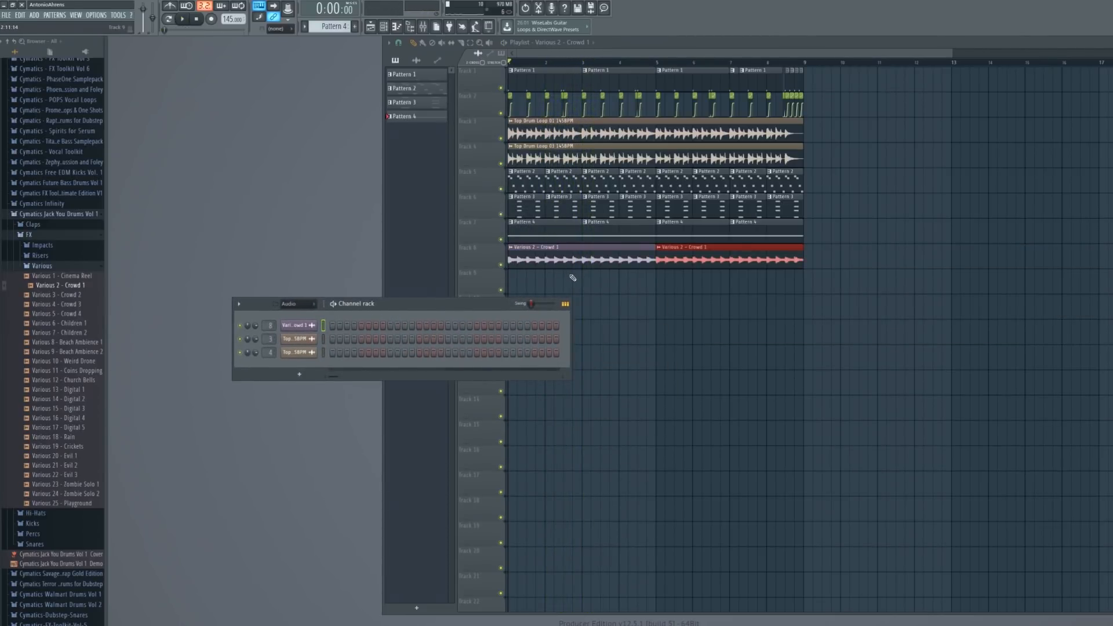
Create the empty Pattern 5 and show the Unsorted channel group in the channel rack
left_click_drag(468, 310, 520, 286)
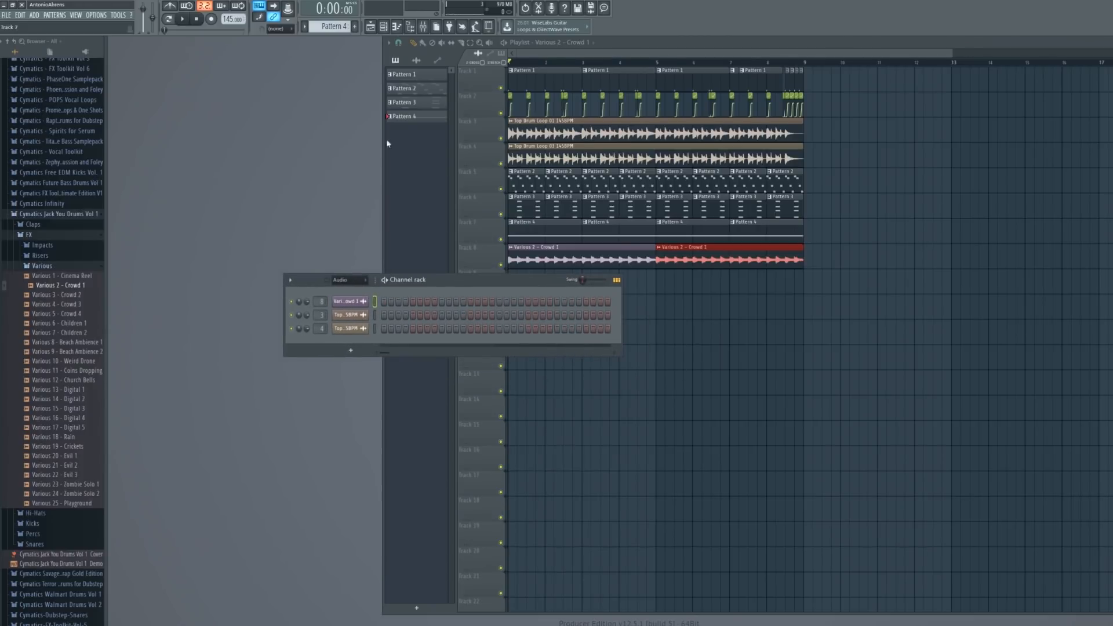
left_click(355, 27)
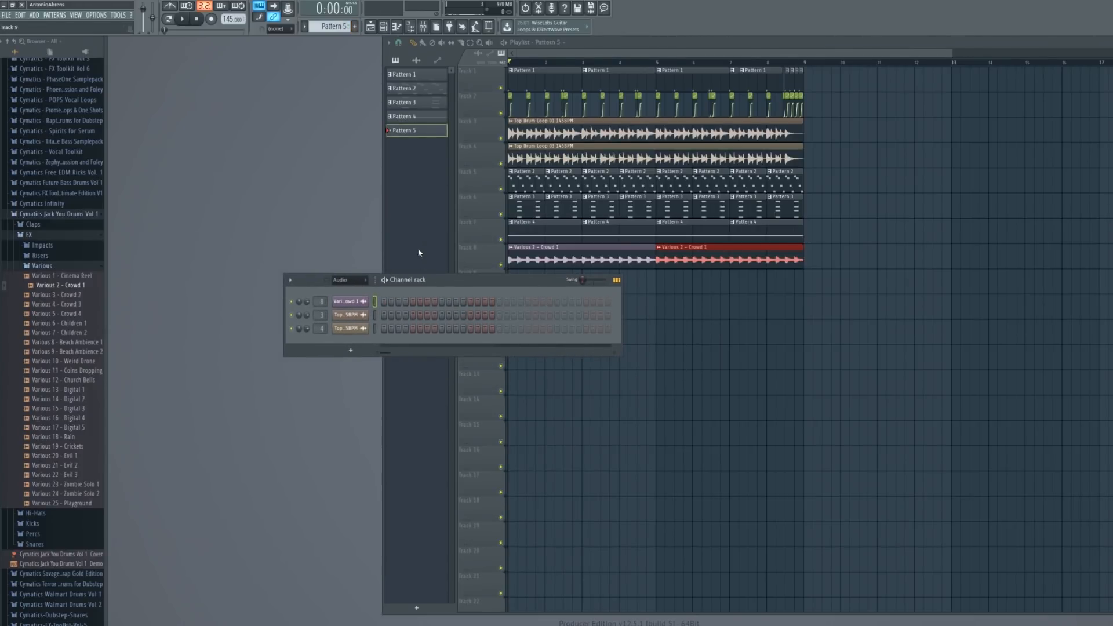
key("Page_Down")
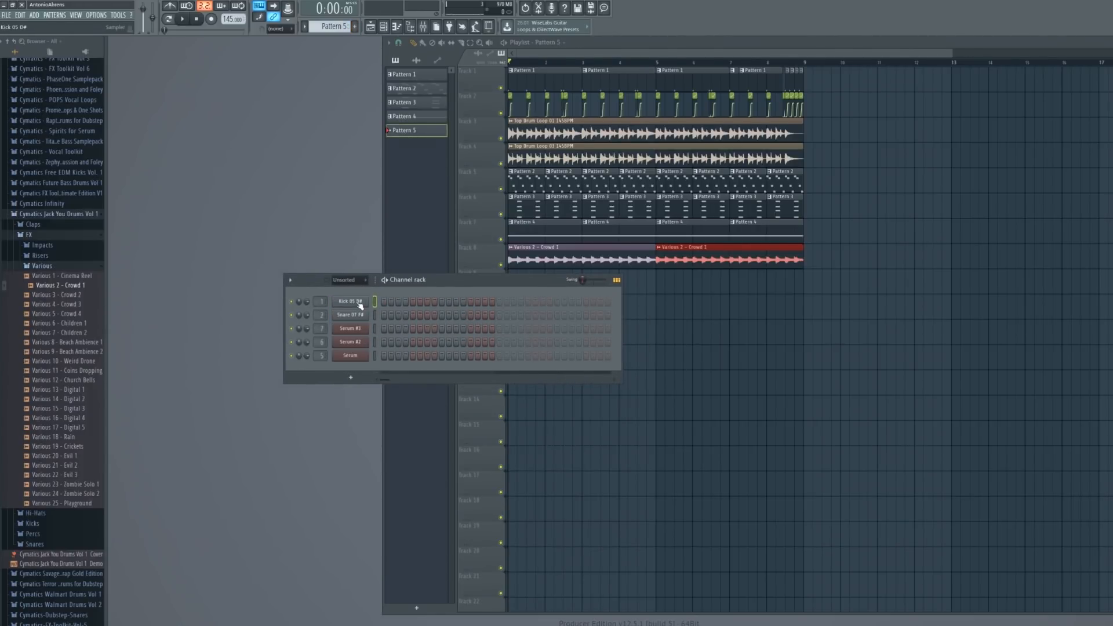
left_click(582, 63)
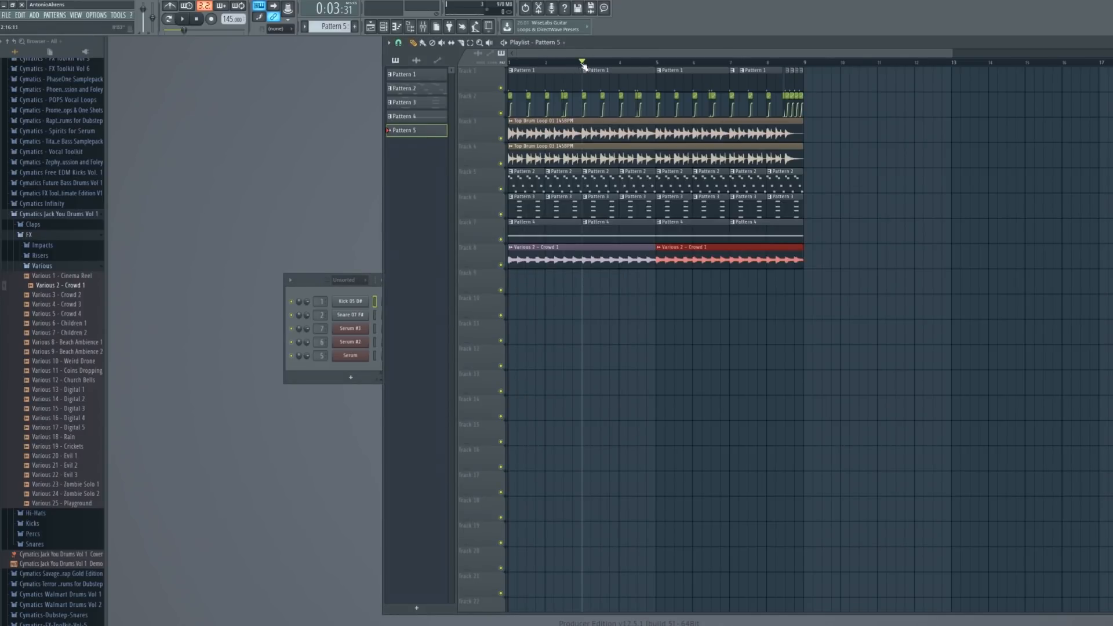
left_click_drag(582, 63, 508, 62)
left_click_drag(658, 62, 583, 63)
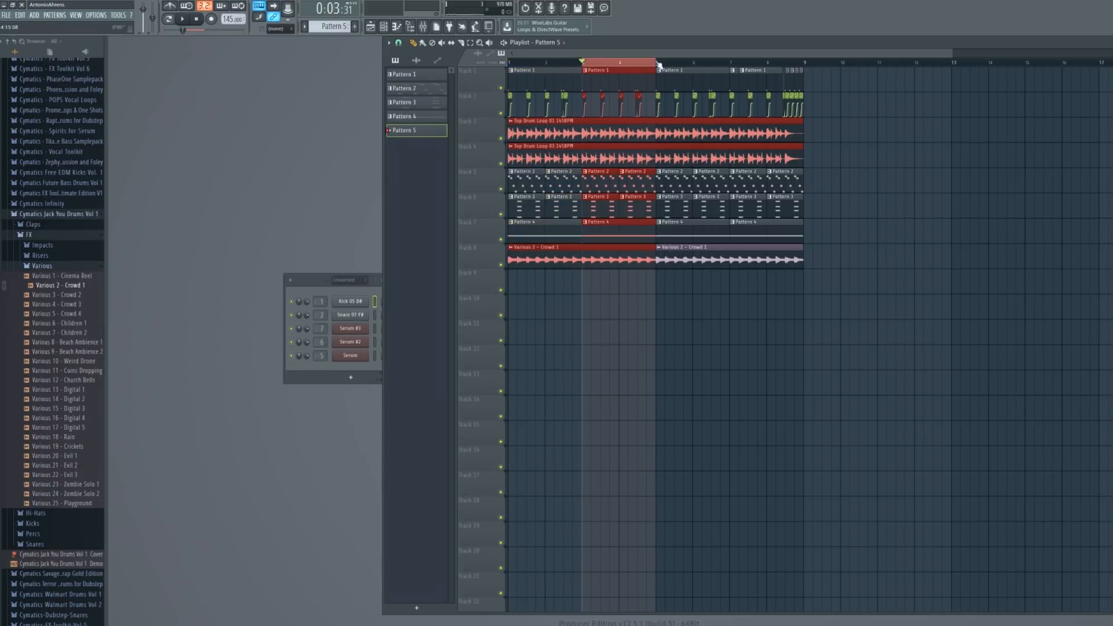
left_click_drag(732, 63, 655, 72)
left_click_drag(771, 64, 803, 63)
left_click_drag(731, 65, 423, 54)
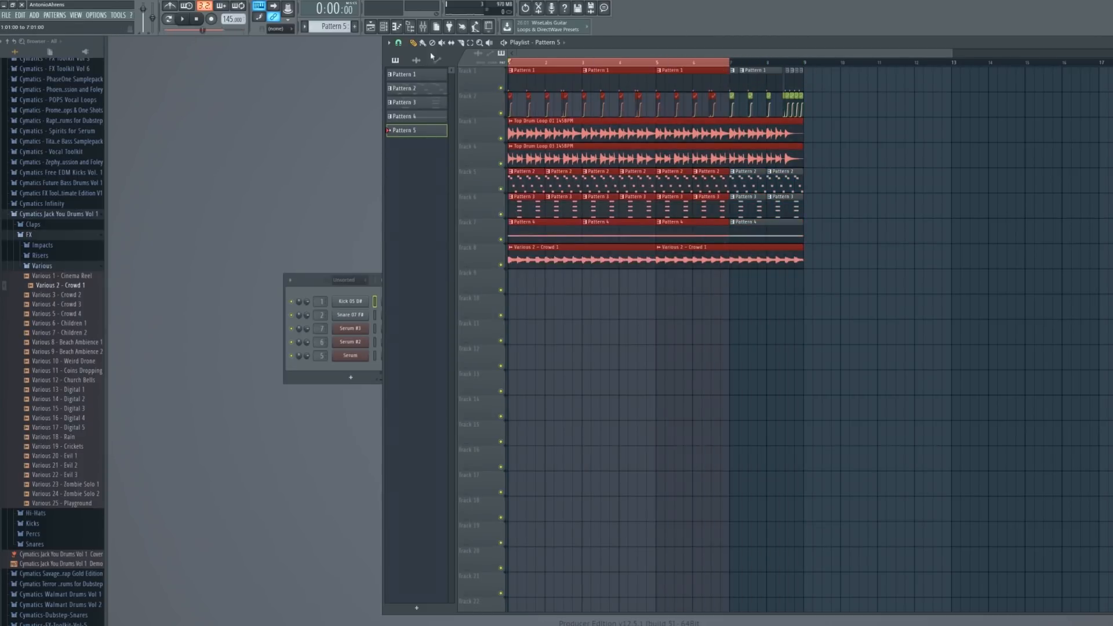
left_click(516, 58)
Insert a new Serum channel above the third Serum in the channel rack and rename it SUB
left_click(325, 279)
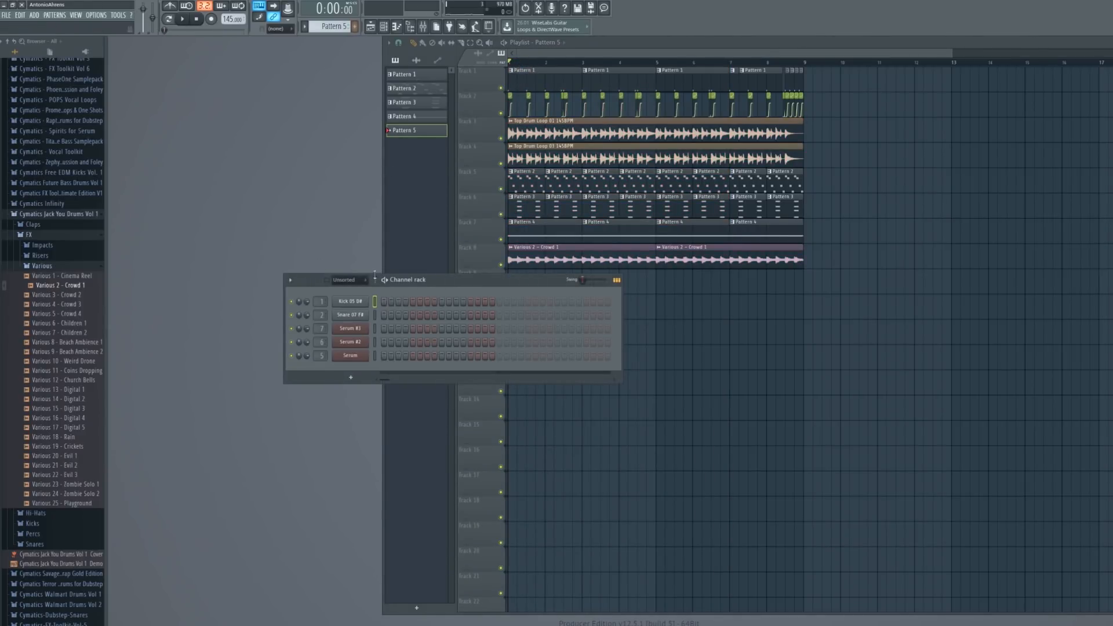
right_click(369, 328)
mouse_move(406, 381)
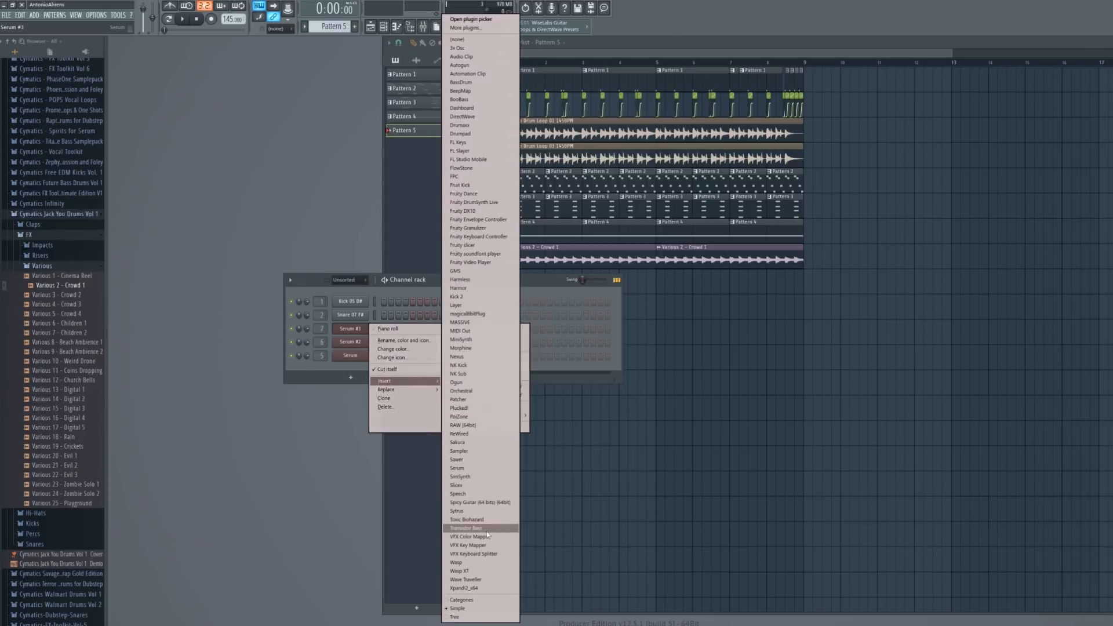
left_click(467, 467)
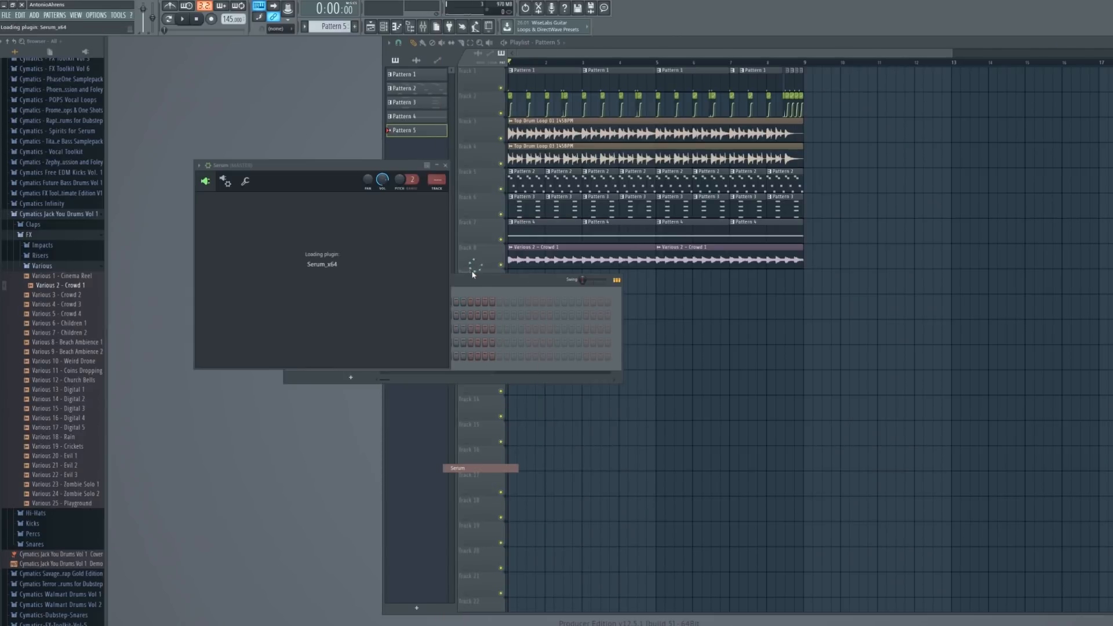
key("Escape")
right_click(367, 329)
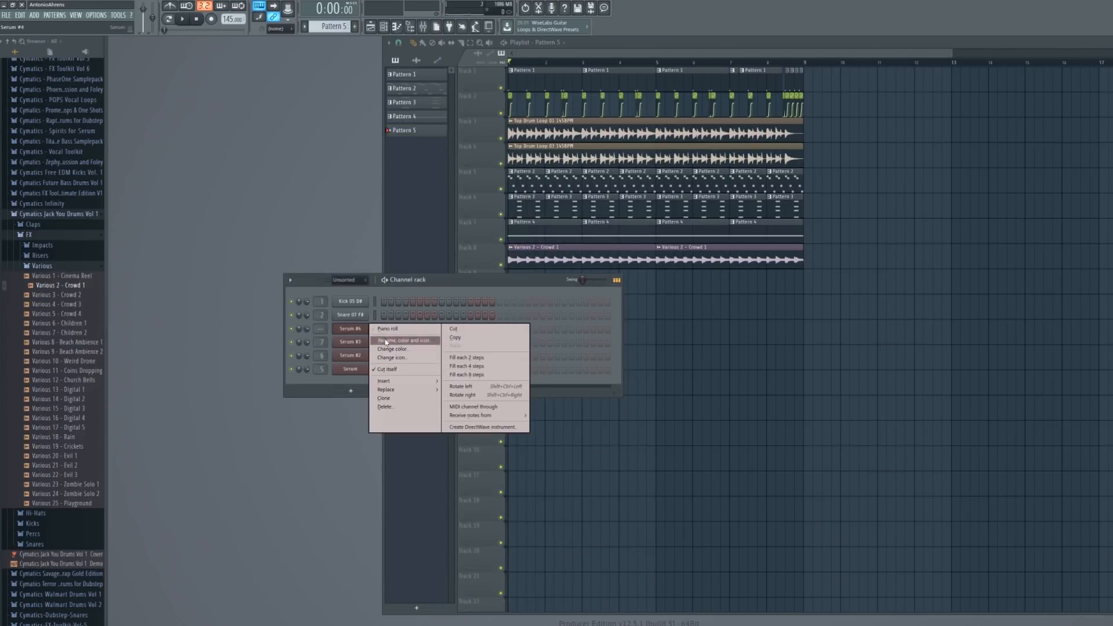
left_click(495, 345)
type("SUB")
key("Return")
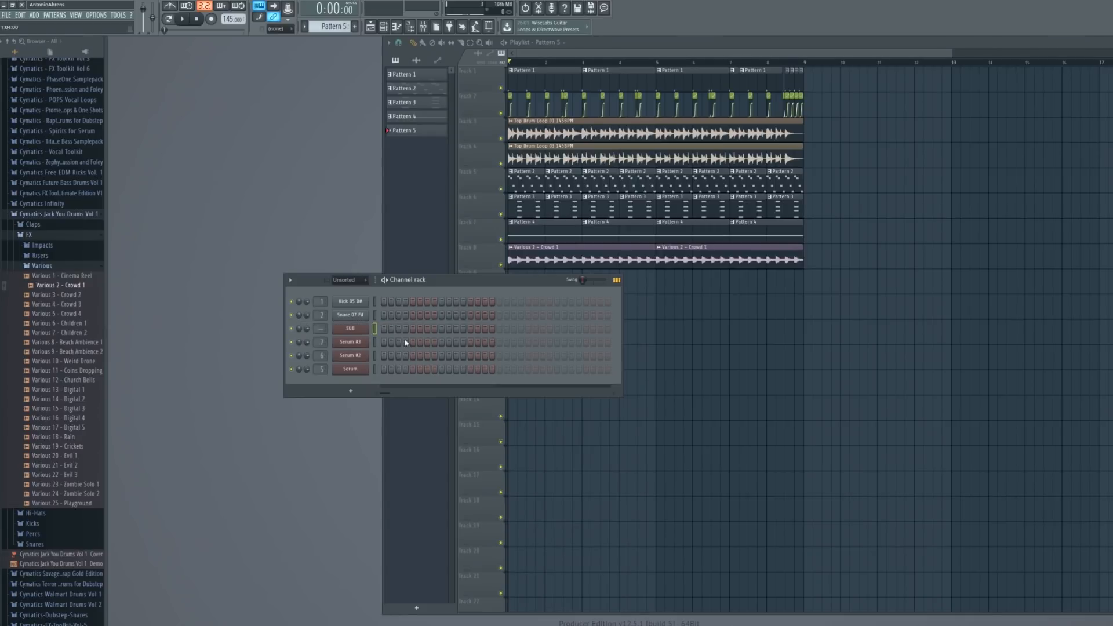
Change the SUB channel's color to teal in the channel rack
right_click(365, 328)
left_click(402, 346)
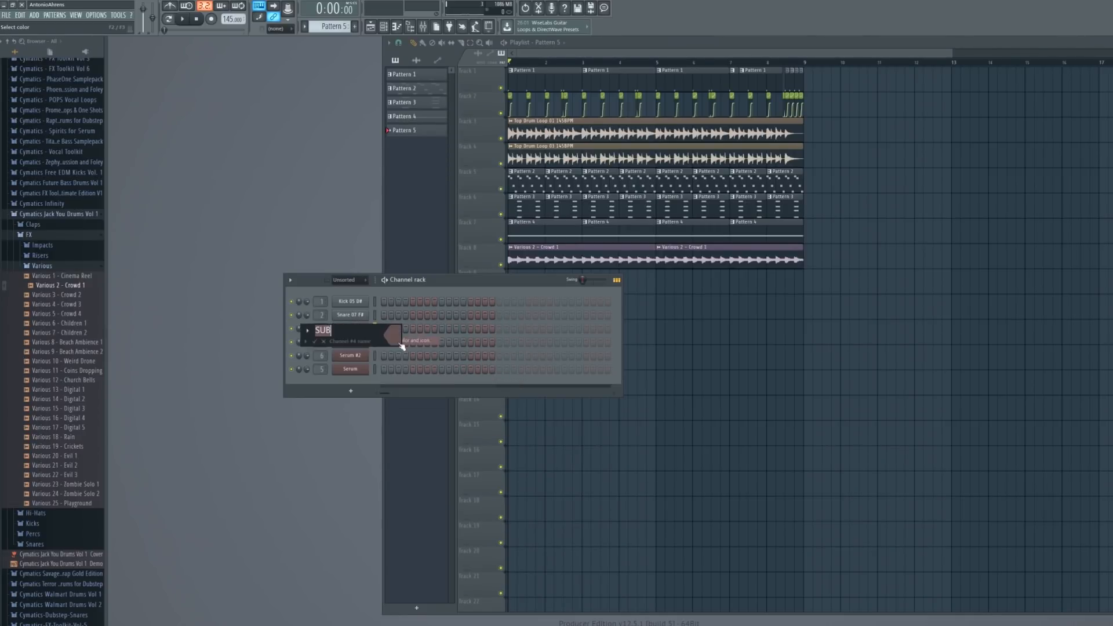
left_click(398, 339)
left_click(454, 333)
key("Return")
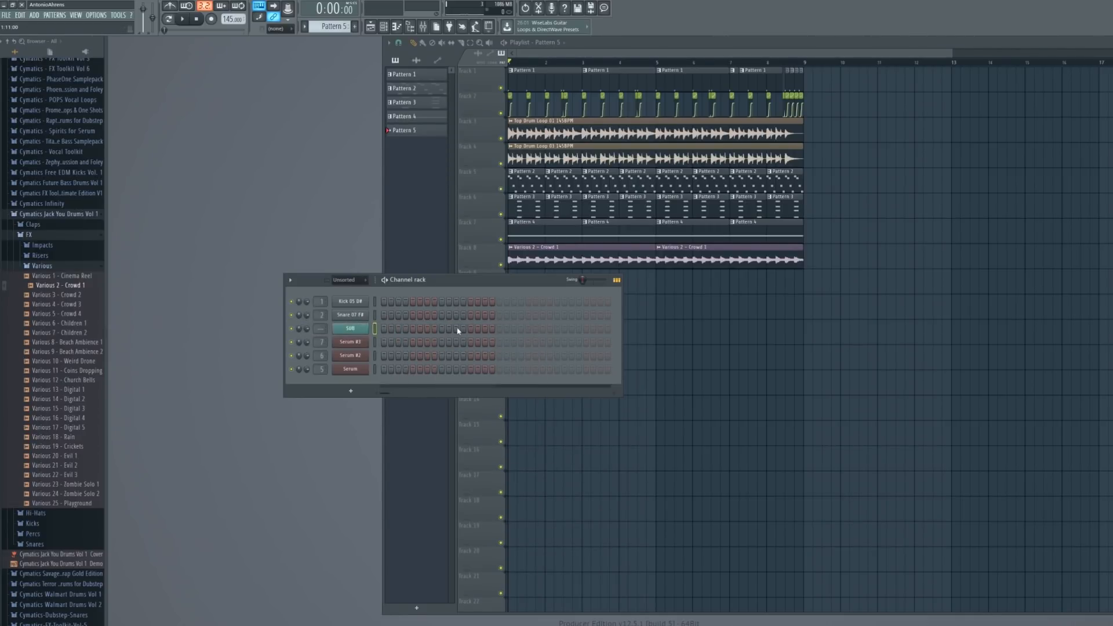
Show the SUB channel's piano roll, draw one F4 note at the start of Pattern 5 and listen to it
right_click(369, 335)
left_click(382, 339)
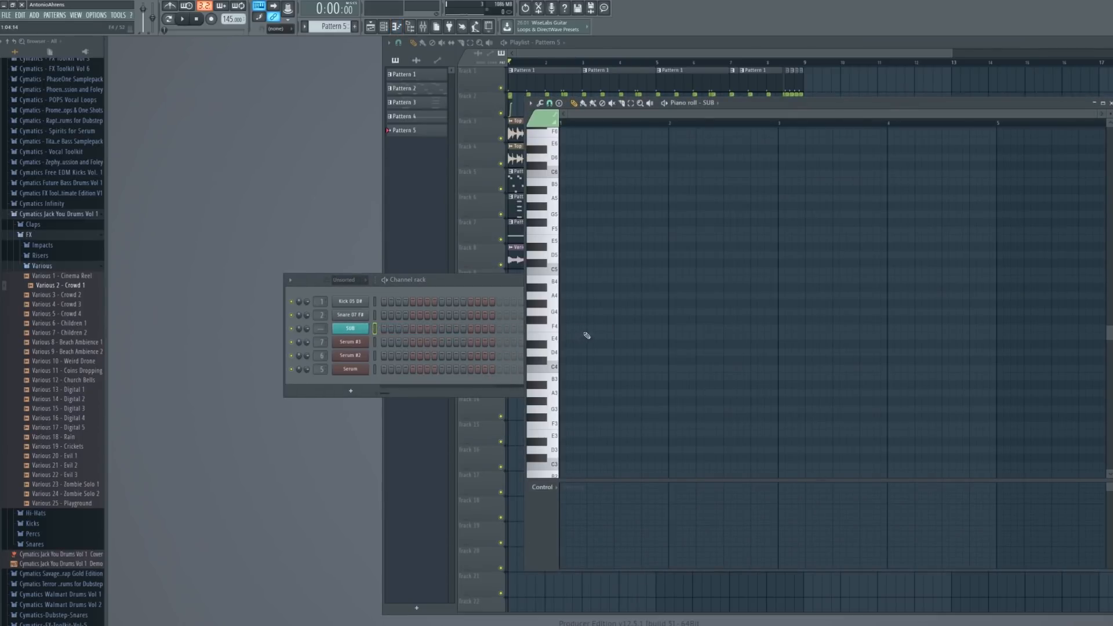
left_click(559, 328)
left_click_drag(779, 329, 580, 323)
key("l")
left_click(464, 281)
key("space")
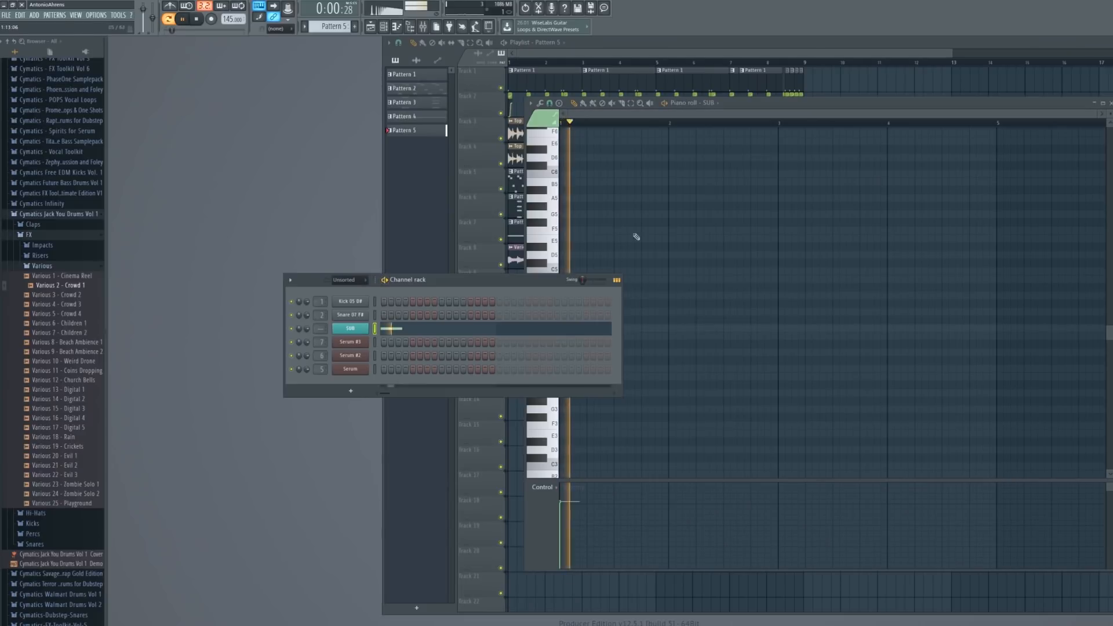
Lengthen the first F4 note and repeat it as four equal, slightly separated notes across bar 1 while listening
left_click(724, 110)
key("space")
scroll(580, 319, "up", 5)
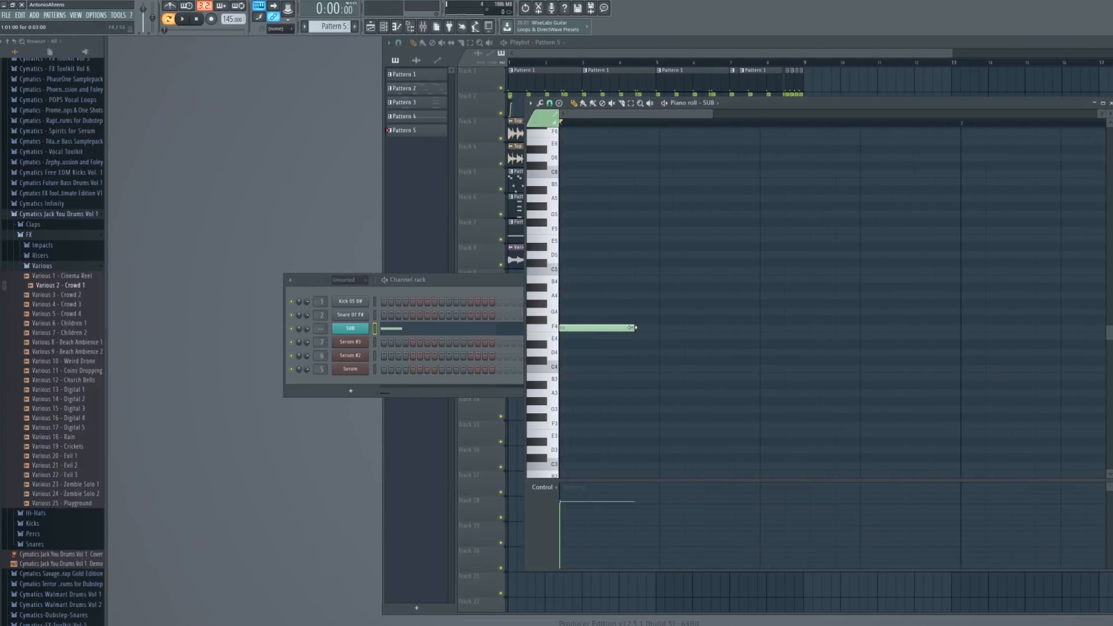
left_click(664, 328)
key("space")
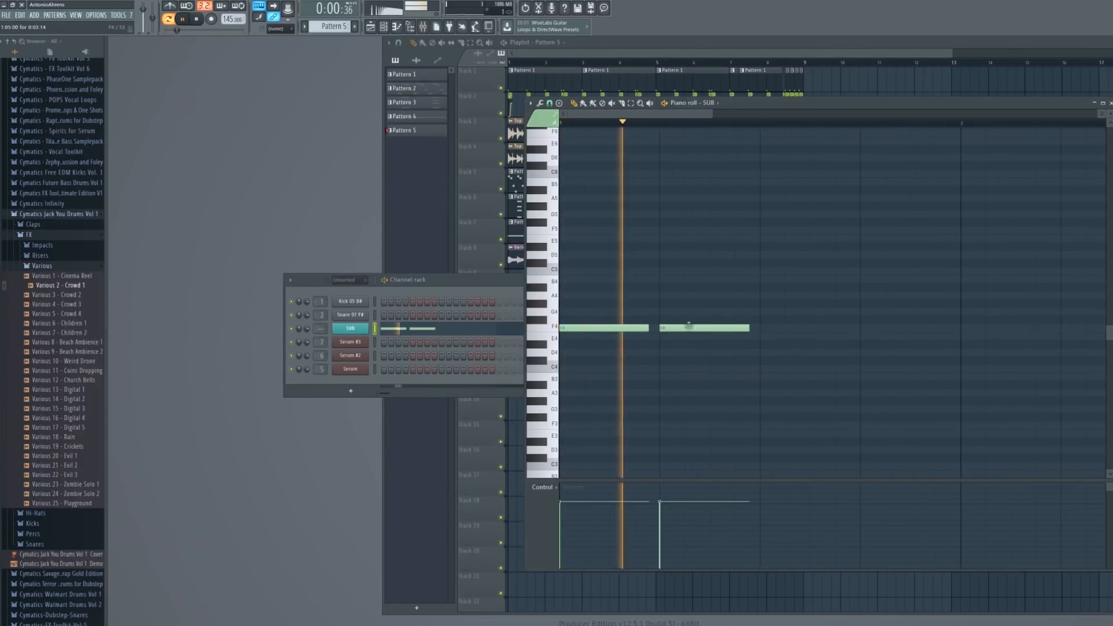
left_click(764, 327)
left_click(866, 327)
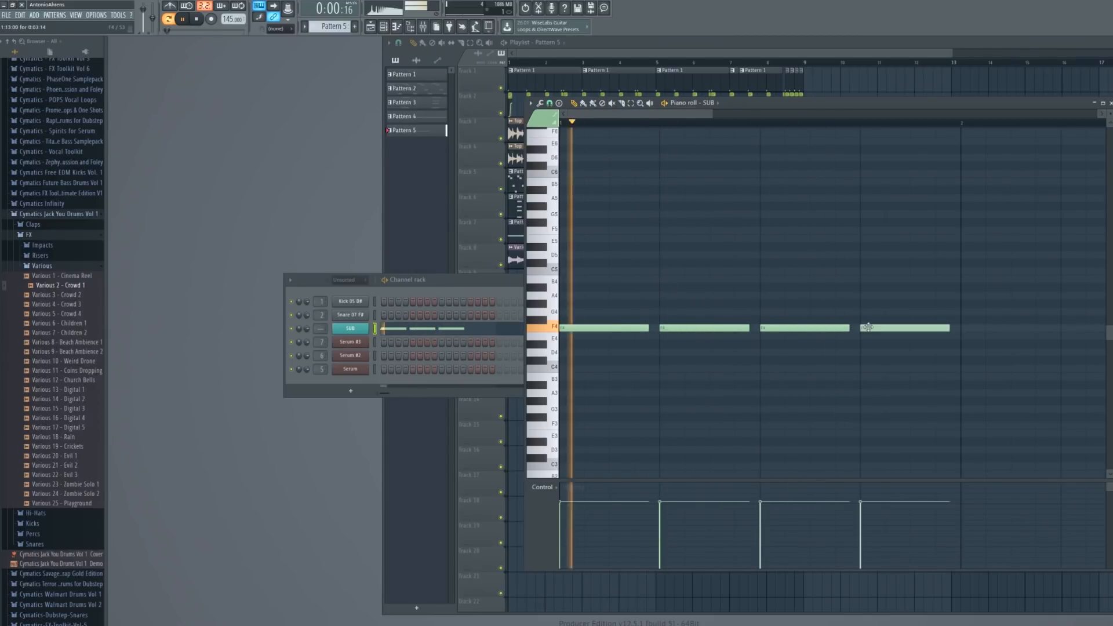
Halve the fourth F4 note and continue with evenly spaced short F4 notes through most of bar 2
left_click_drag(949, 327, 899, 327)
left_click(914, 328)
scroll(777, 316, "down", 3)
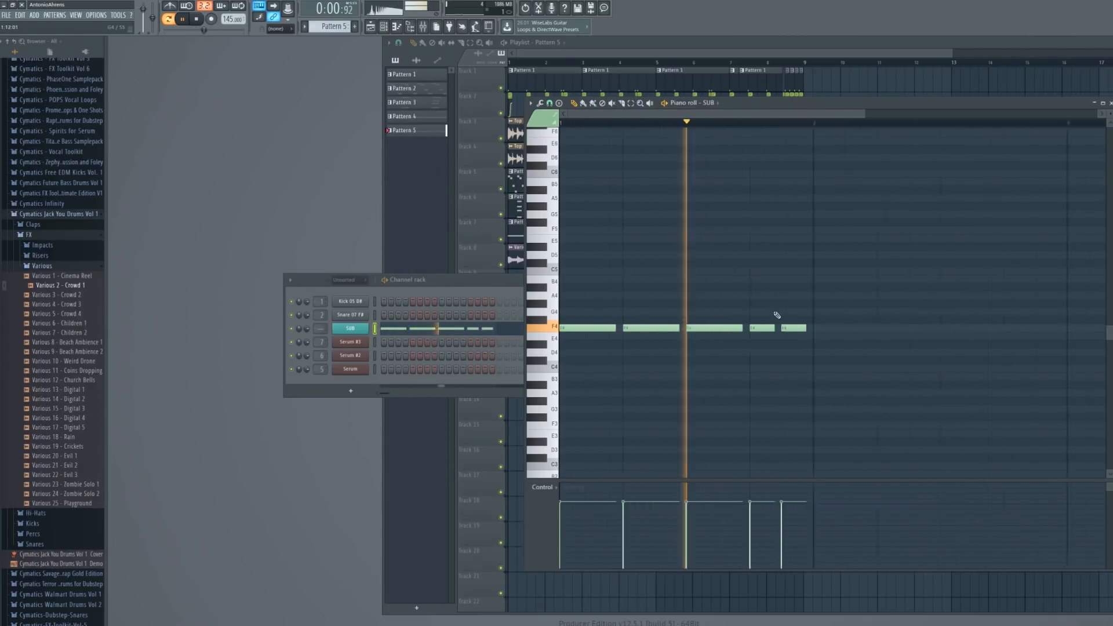
left_click(763, 327)
left_click(786, 327)
left_click(811, 328)
left_click(829, 328)
left_click(861, 328)
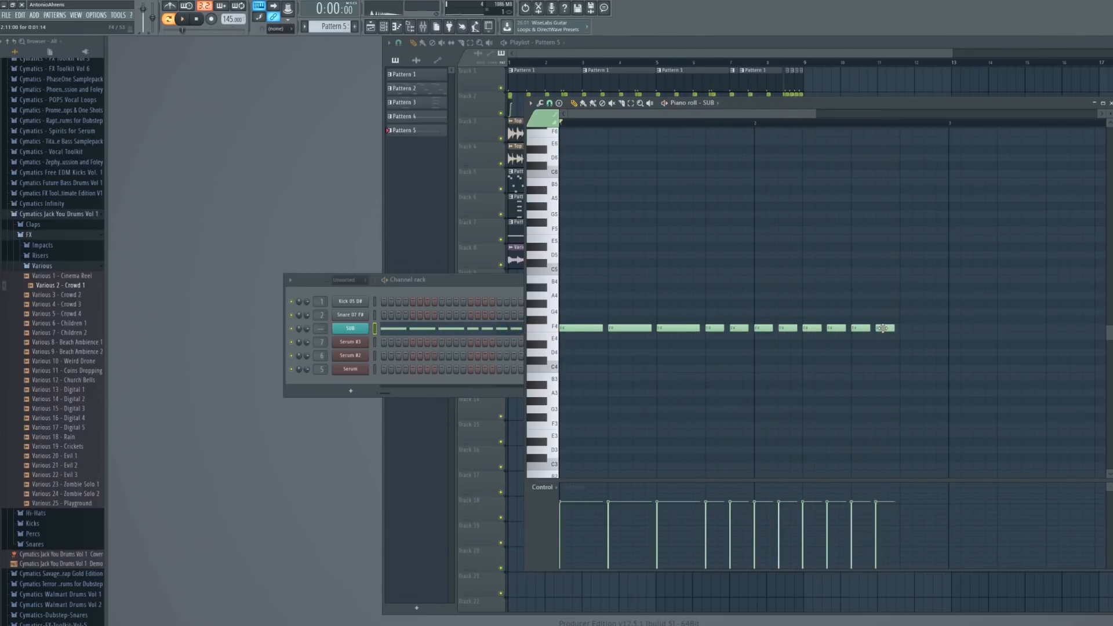
Replace the last four short F4 notes with two longer ones and add a third long note ending bar 2
left_click_drag(866, 329, 894, 328)
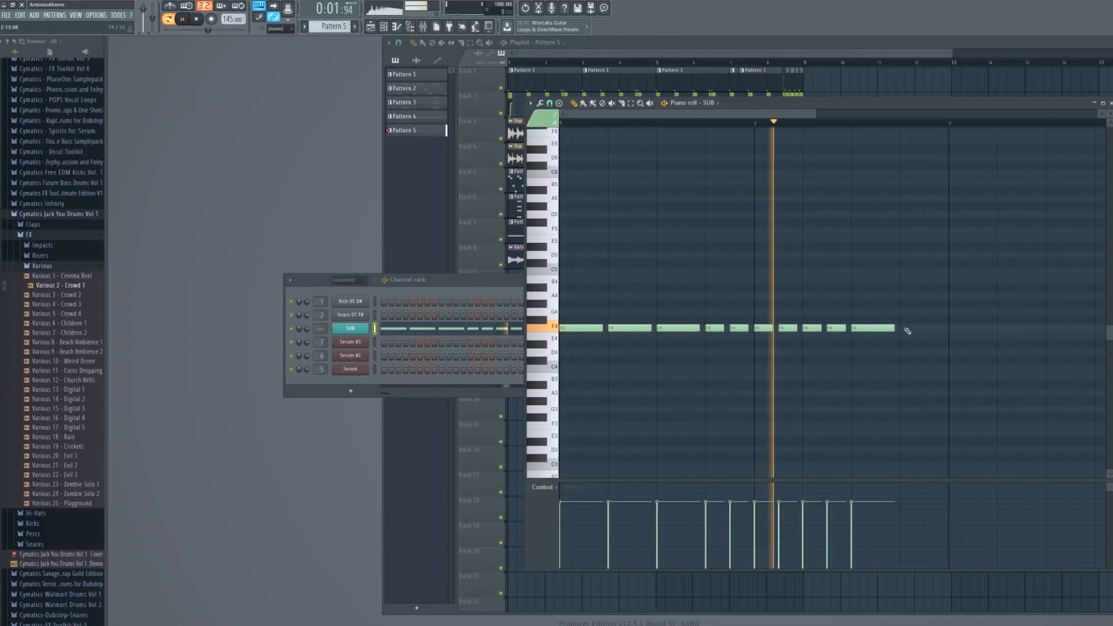
right_click(839, 328)
left_click_drag(819, 329, 845, 329)
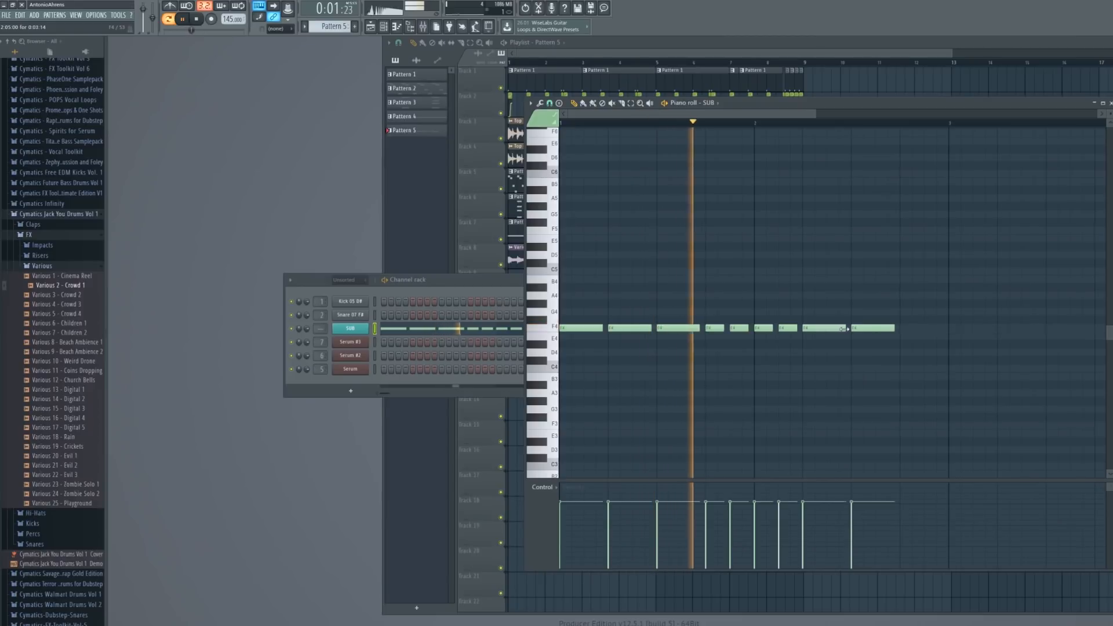
left_click(907, 329)
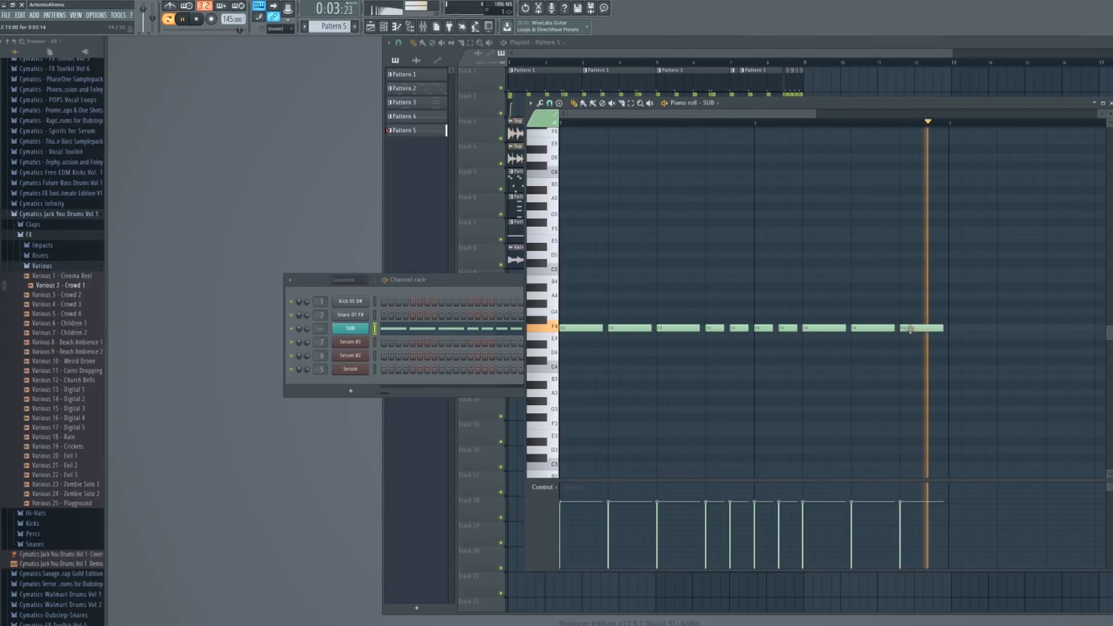
key("space")
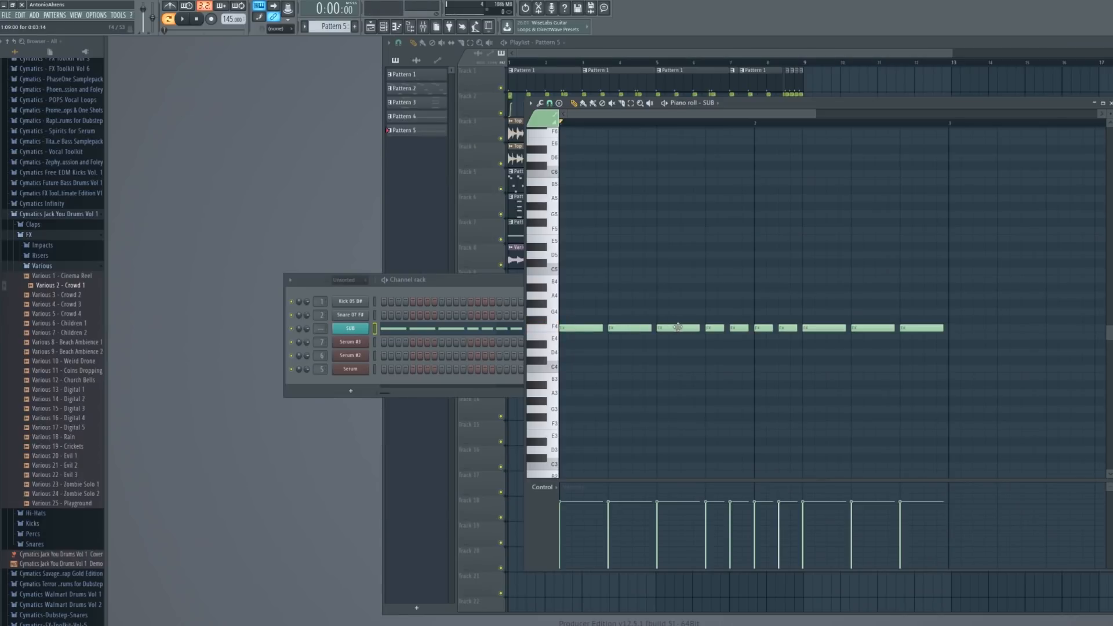
Select all the SUB notes, transpose them down two octaves to F2 and listen to the result
left_click_drag(871, 329, 871, 329)
left_click_drag(977, 275, 556, 365)
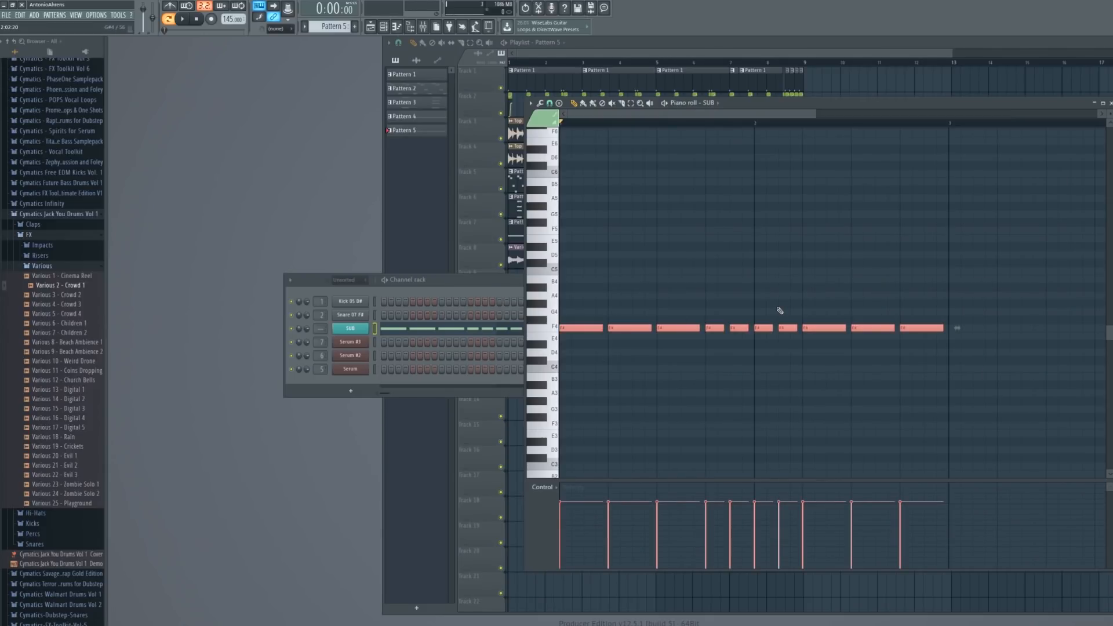
key("ctrl+Down")
key("ctrl+Down")
key("ctrl+Down")
scroll(754, 306, "down", 5)
key("ctrl+Up")
key("space")
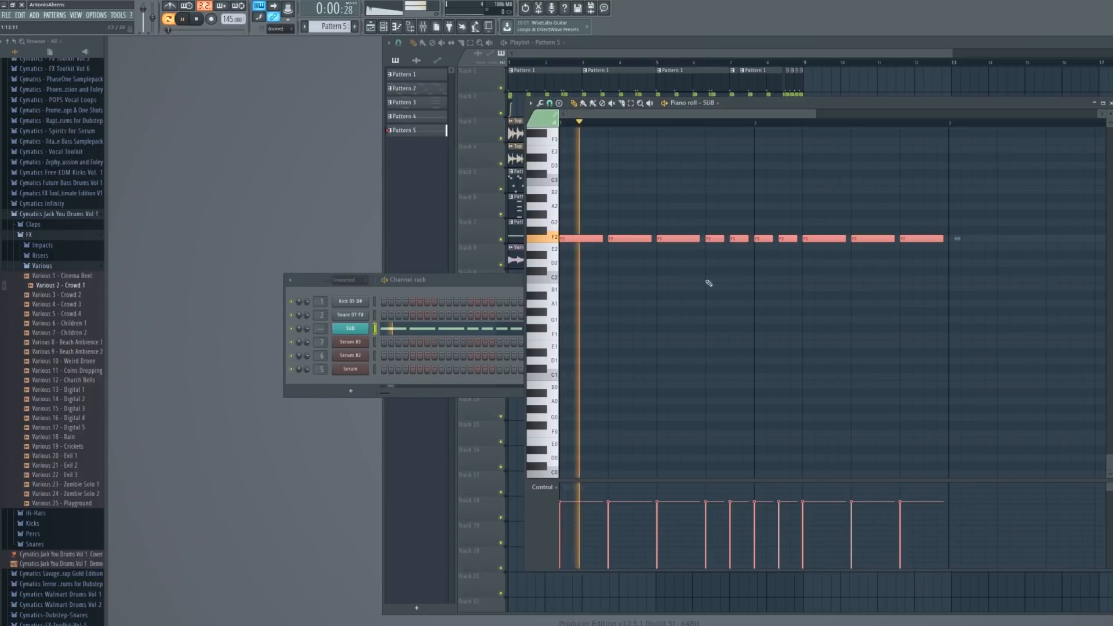
key("space")
Bring up the SUB channel's Serum and load the Basic Shapes wavetable into oscillator A
key("F7")
left_click(360, 329)
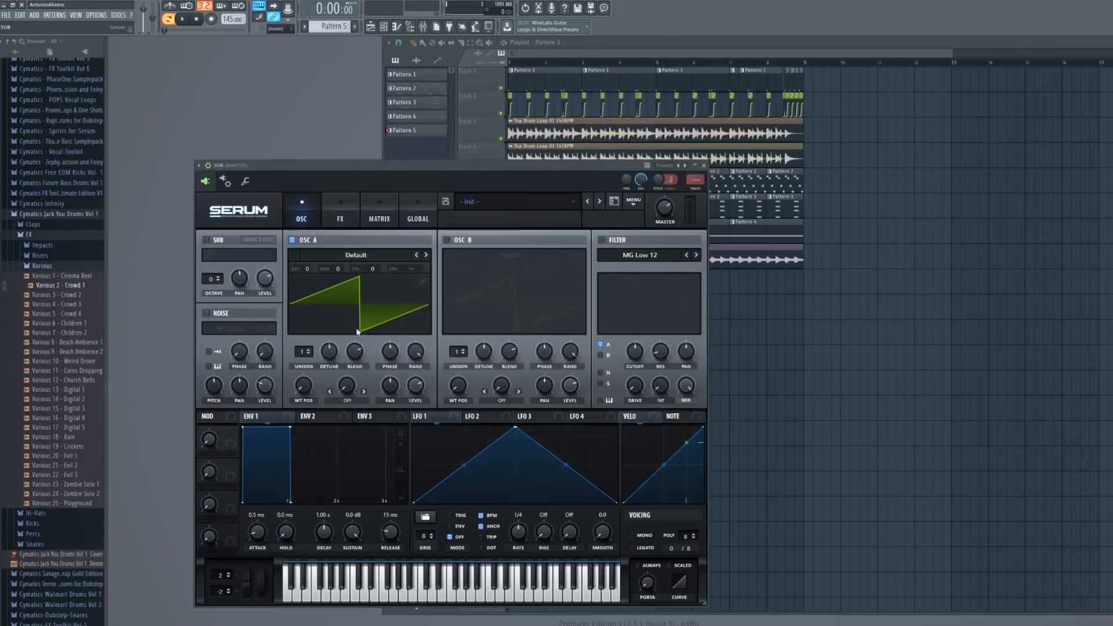
left_click(363, 255)
mouse_move(364, 266)
left_click(478, 309)
left_click(347, 322)
left_click(347, 322)
left_click_drag(303, 384, 302, 366)
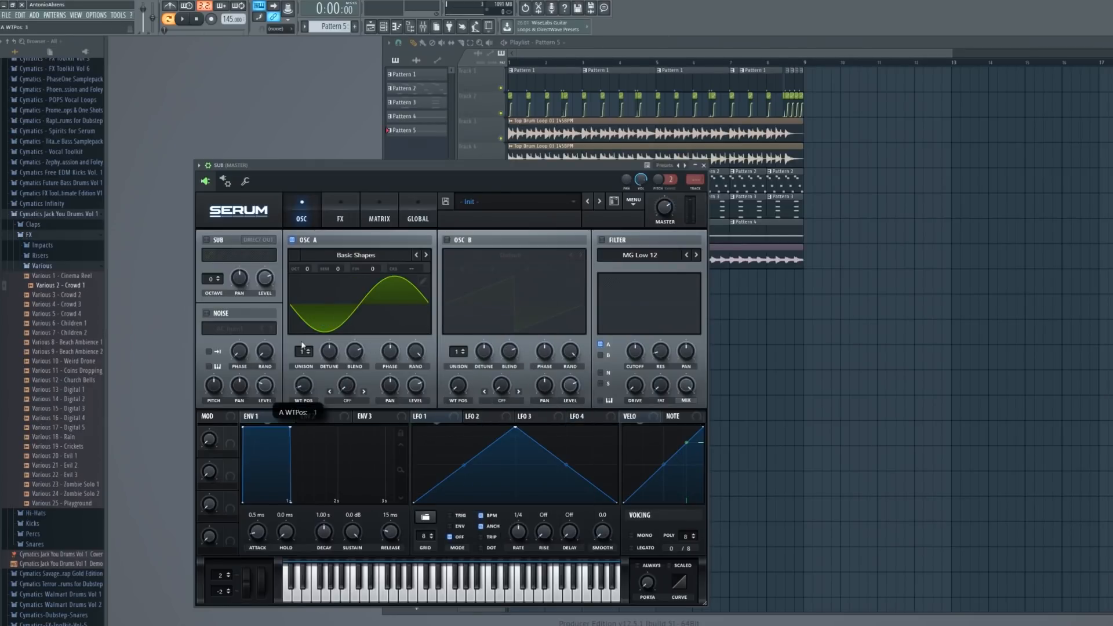
Edit oscillator A's wavetable and remove its second frame, the sawtooth shape
left_click(422, 281)
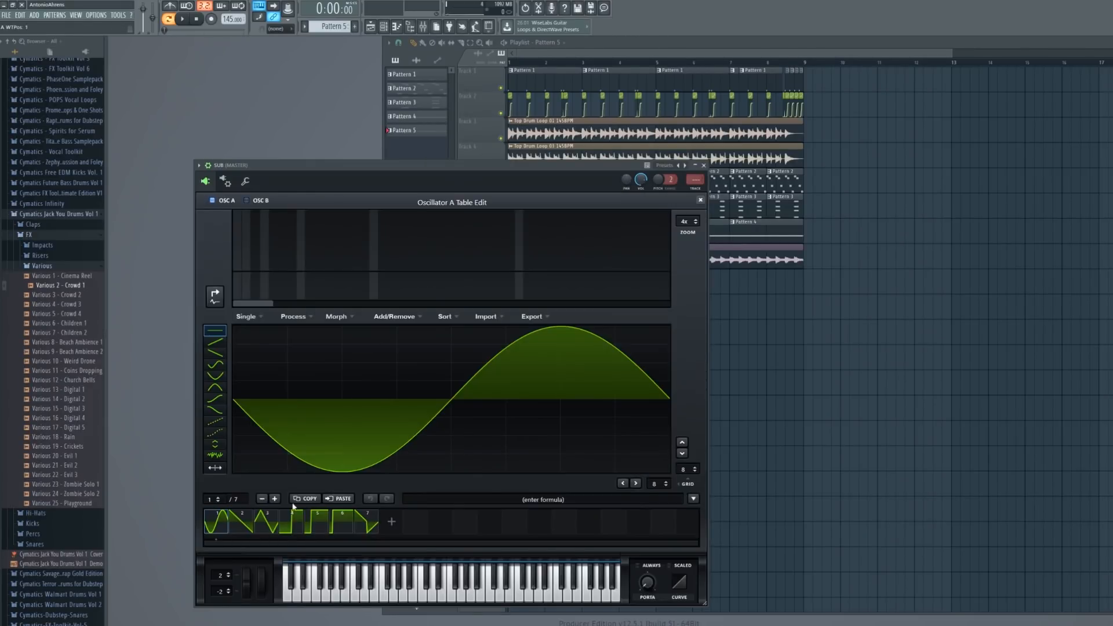
left_click(232, 529)
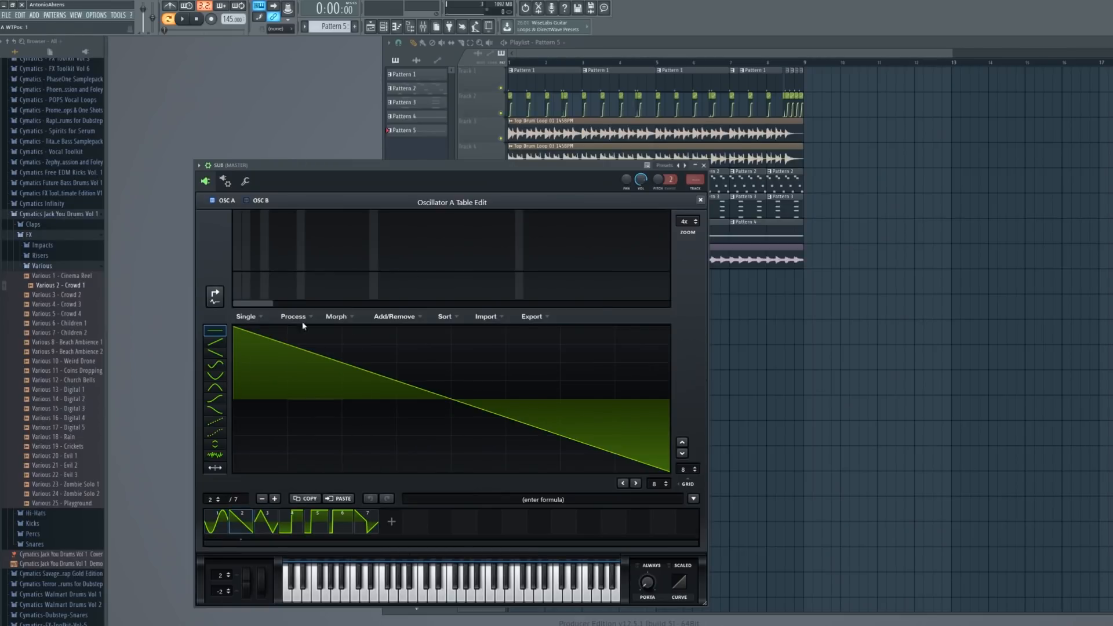
left_click(395, 318)
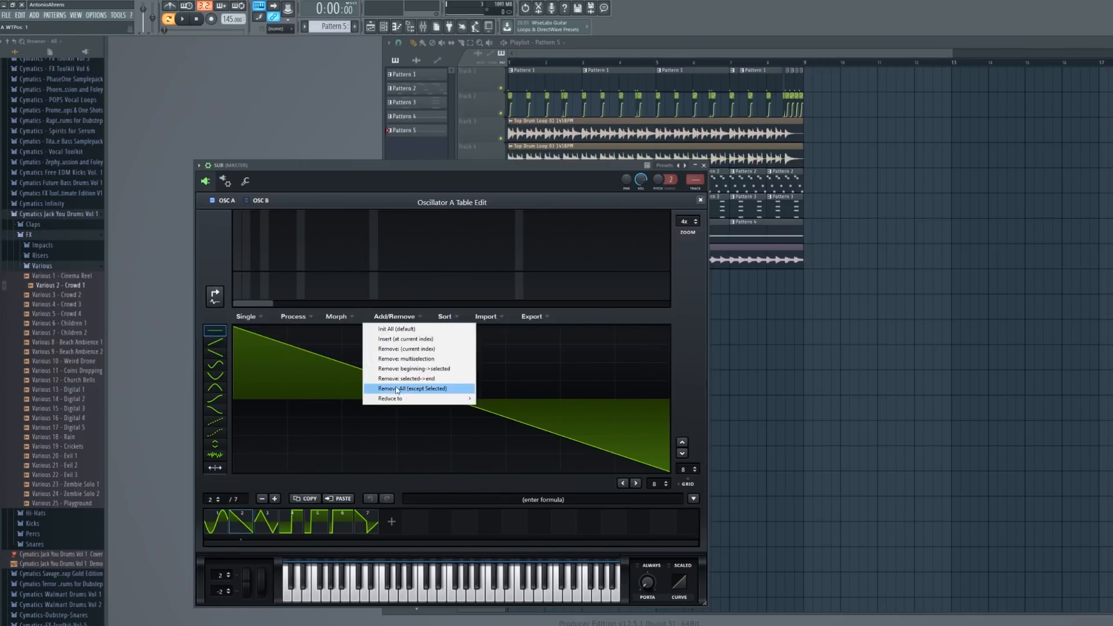
left_click(404, 352)
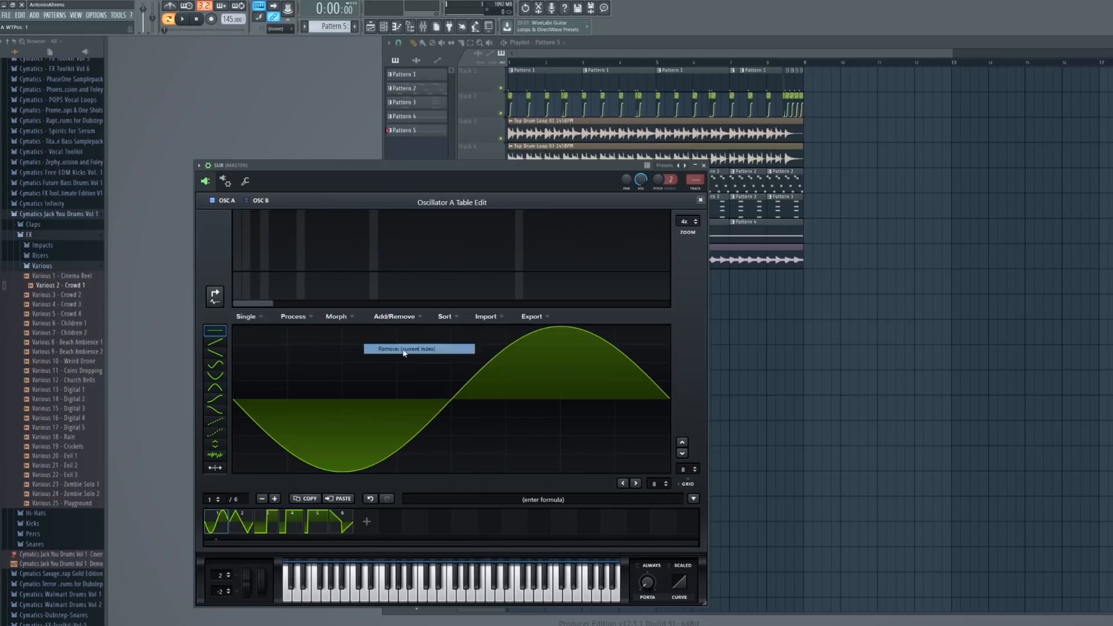
Morph the remaining wavetable frames into 256, normalize each frame separately and leave the wavetable editor
left_click(339, 319)
left_click(359, 339)
left_click(290, 320)
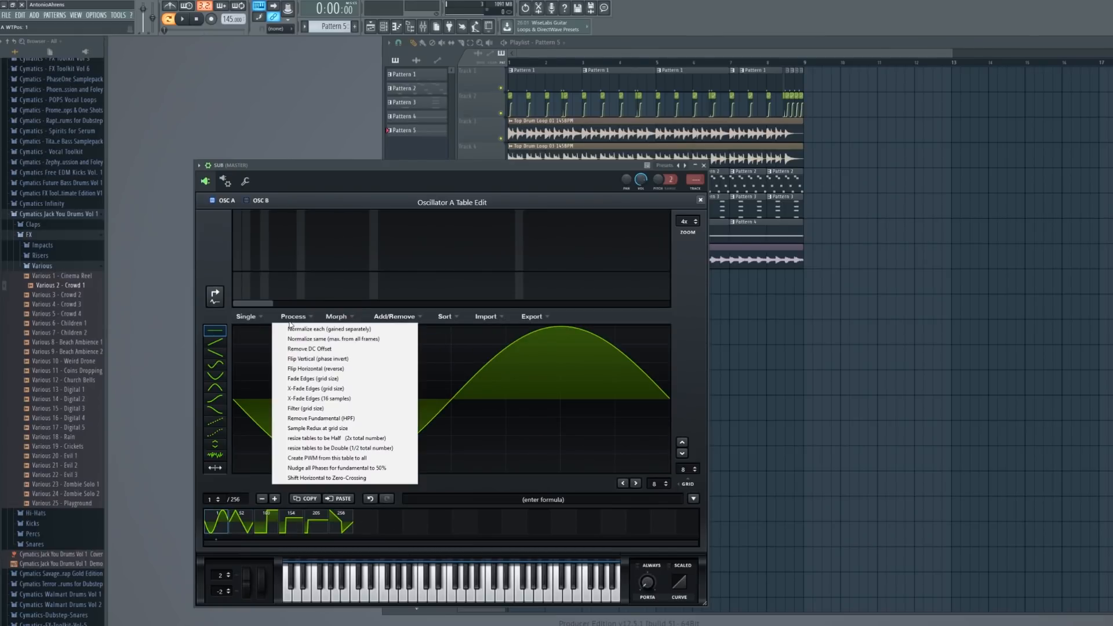
left_click(296, 328)
left_click(700, 200)
Raise oscillator A's wavetable position slightly, preview the sub and close Serum
left_click_drag(310, 393, 309, 379)
key("Escape")
key("space")
left_click(351, 328)
key("Escape")
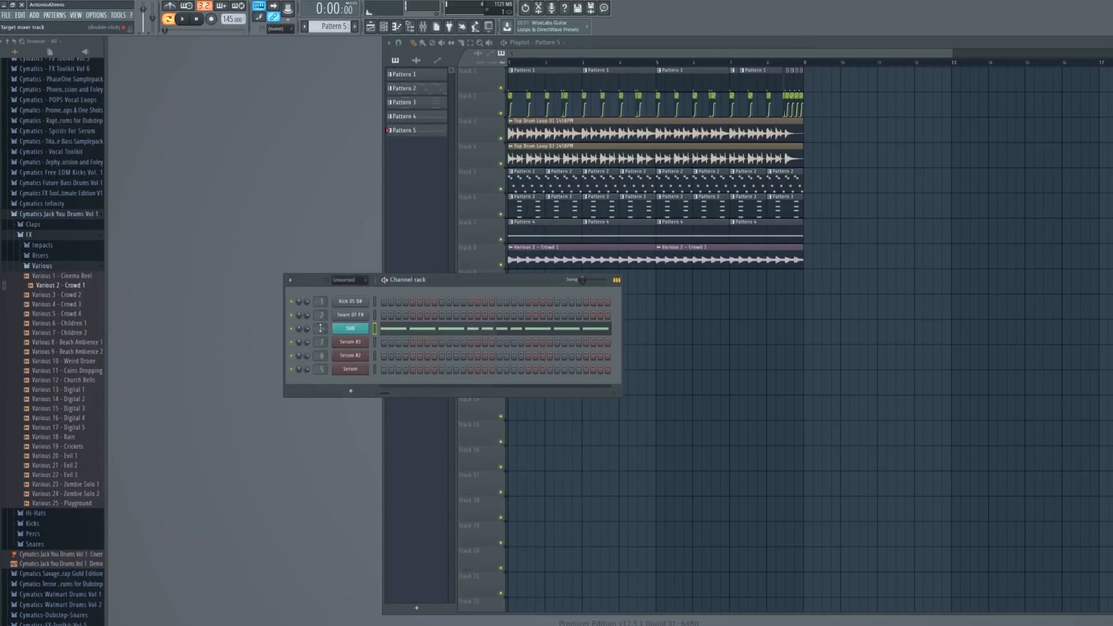
Route the SUB channel to the free mixer track Insert 9 and select that track in the mixer
double_click(320, 328)
scroll(320, 328, "down", 10)
key("Right")
key("Left")
key("Left")
key("Left")
key("Right")
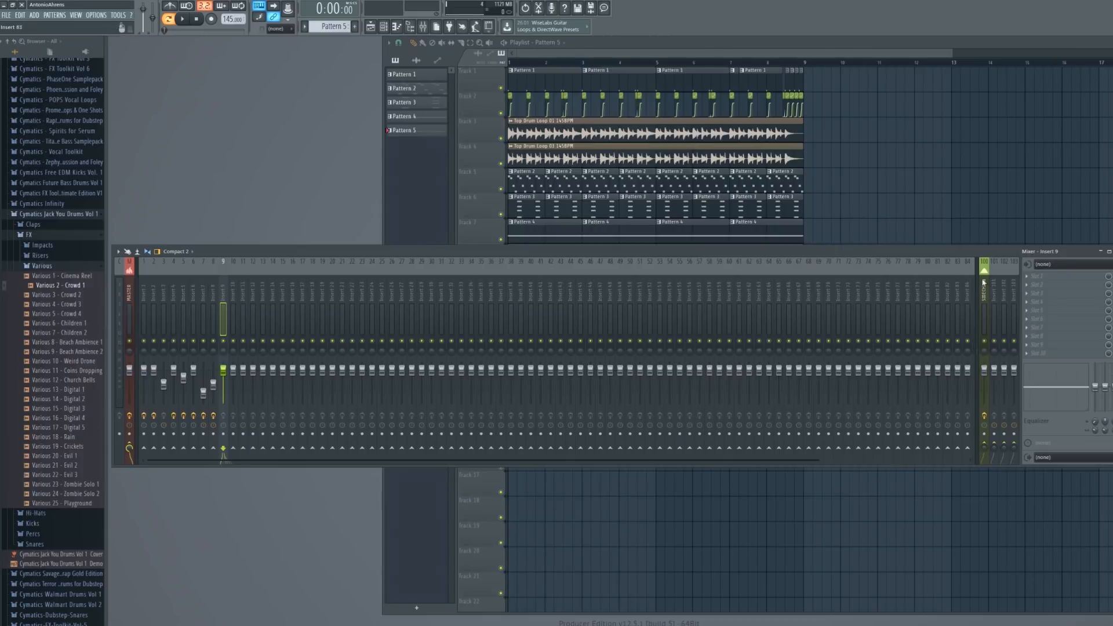
Load OTT in the first effect slot of Insert 9 and play the sub pattern
left_click(1048, 278)
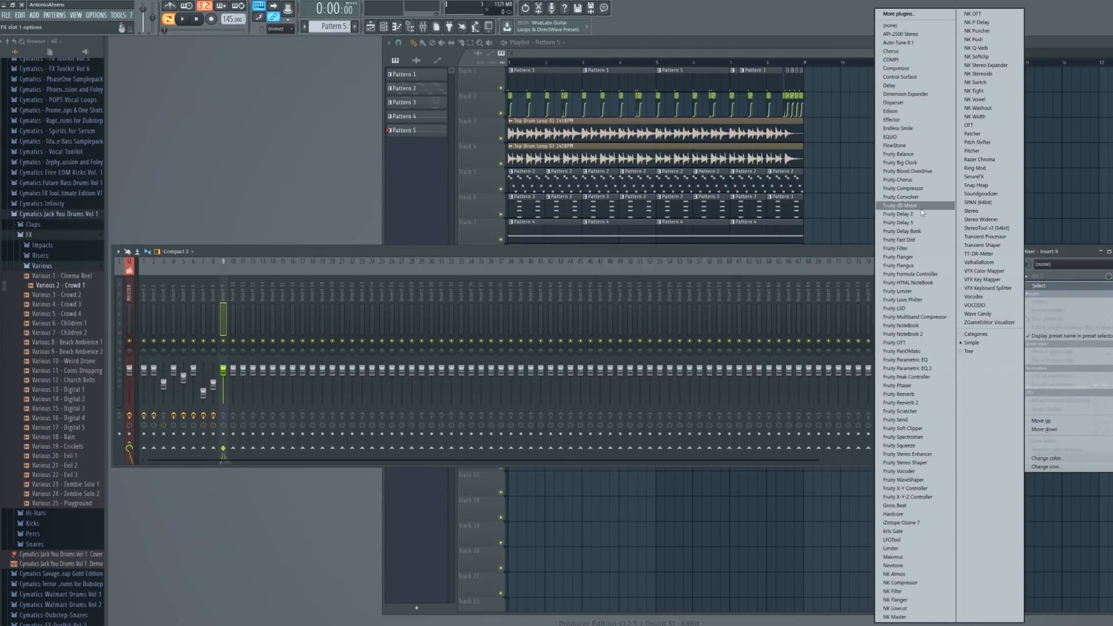
left_click(972, 13)
key("space")
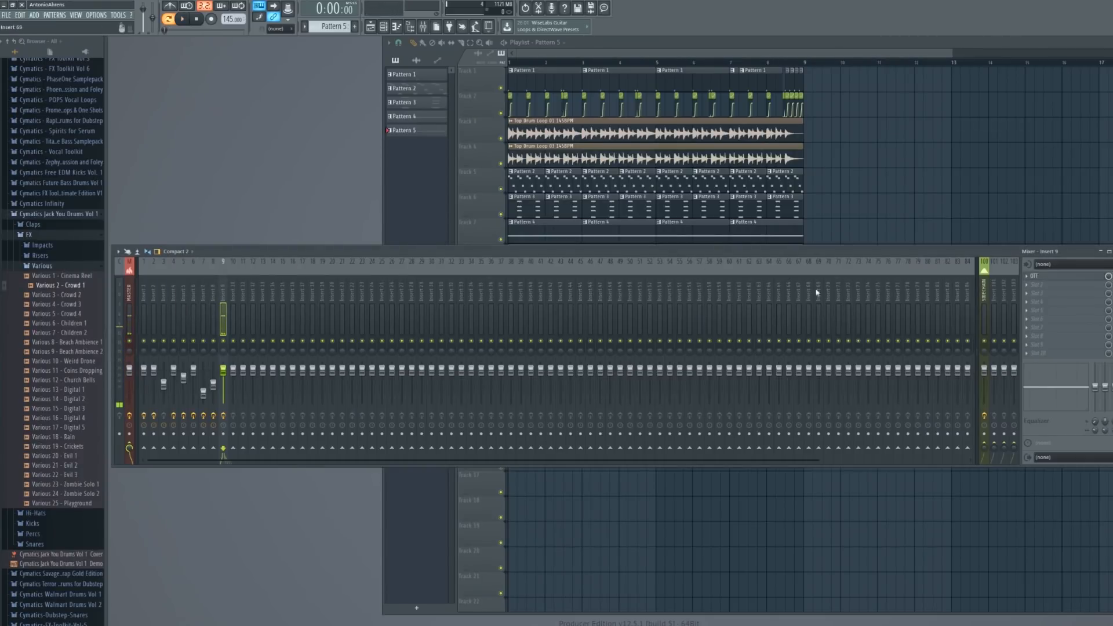
Load Fruity Limiter in the second effect slot of Insert 9 and turn up its gain while listening
left_click(1020, 288)
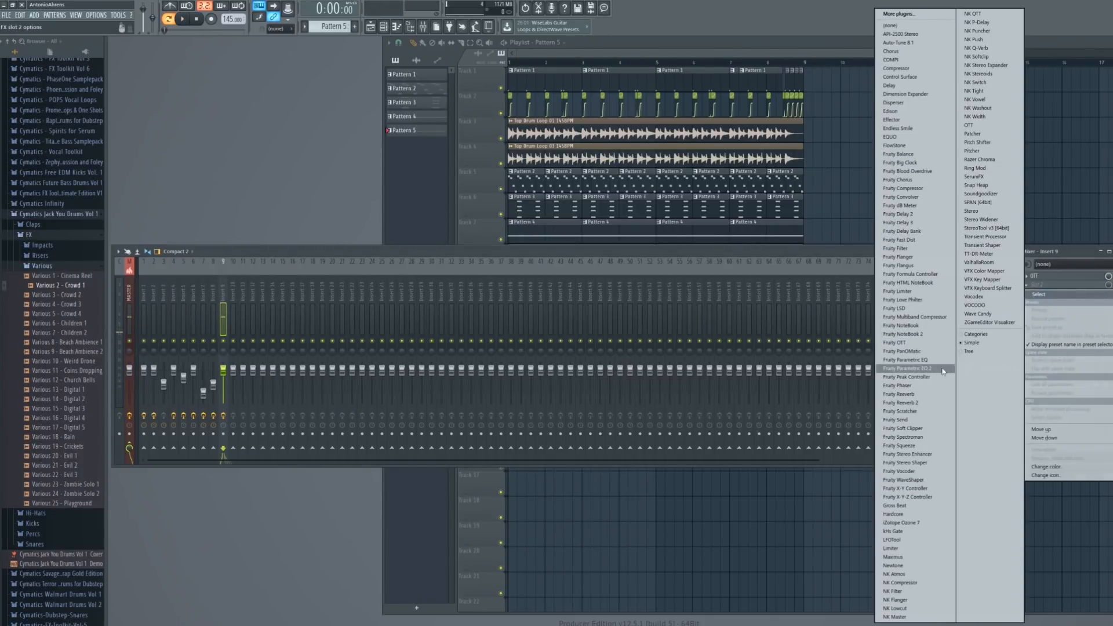
left_click(918, 291)
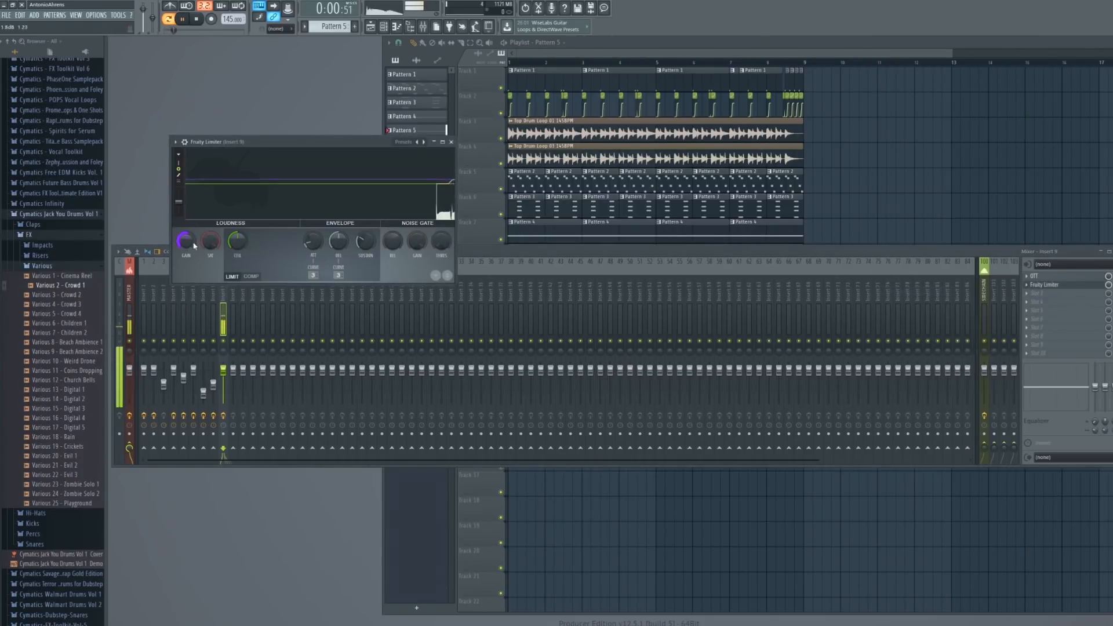
key("space")
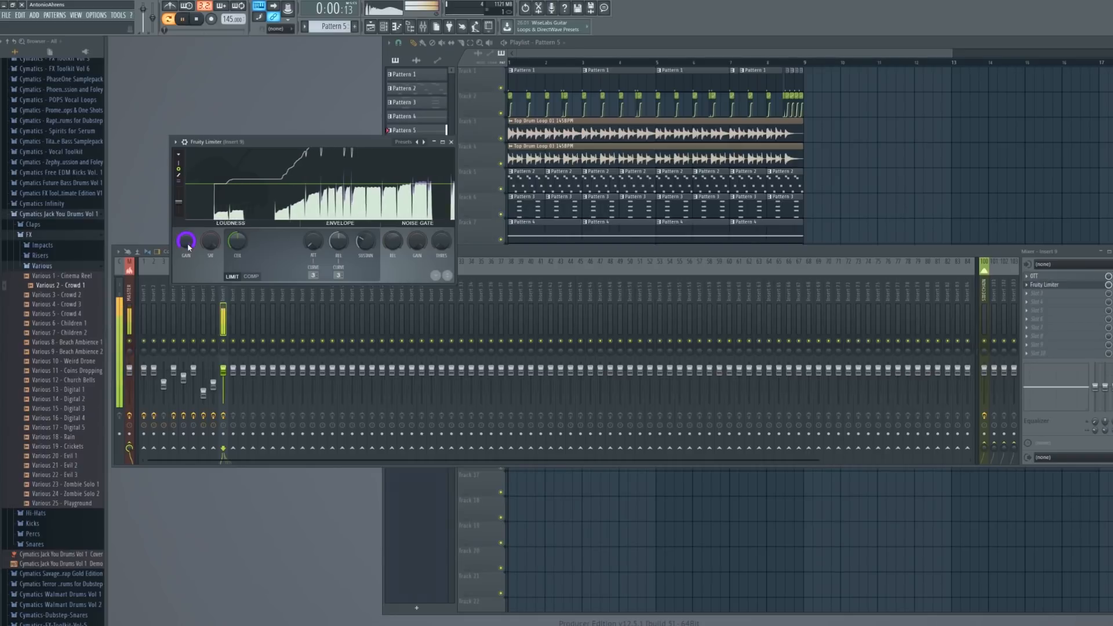
key("space")
left_click(1043, 284)
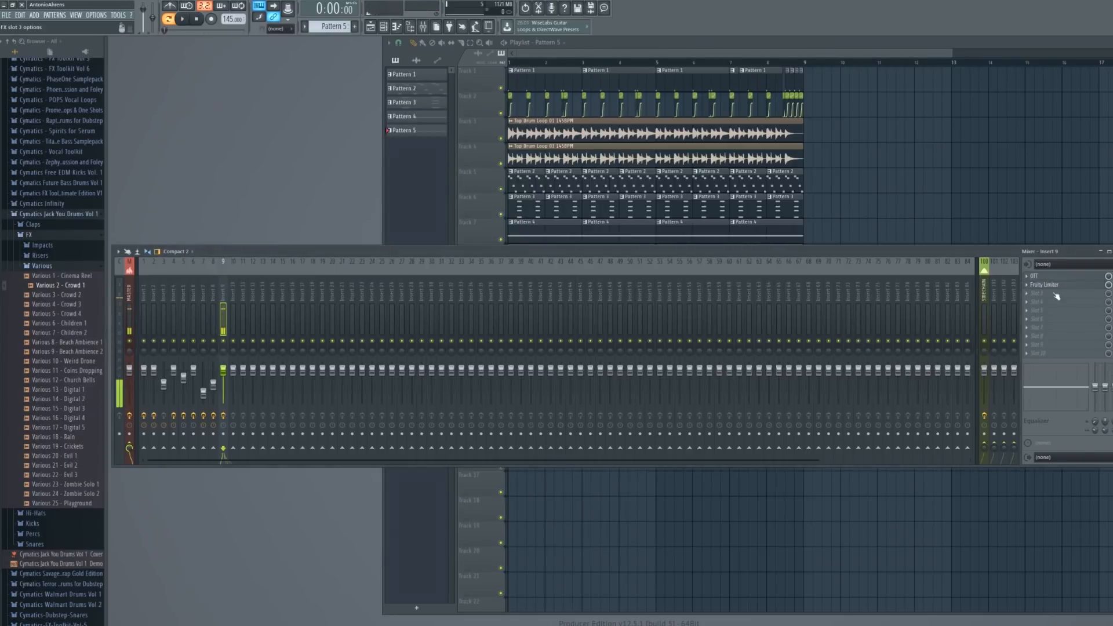
Load Fruity Parametric EQ 2 in Insert 9's third effect slot with the 20Hz + 18kHz cut preset
left_click(1037, 293)
left_click(908, 370)
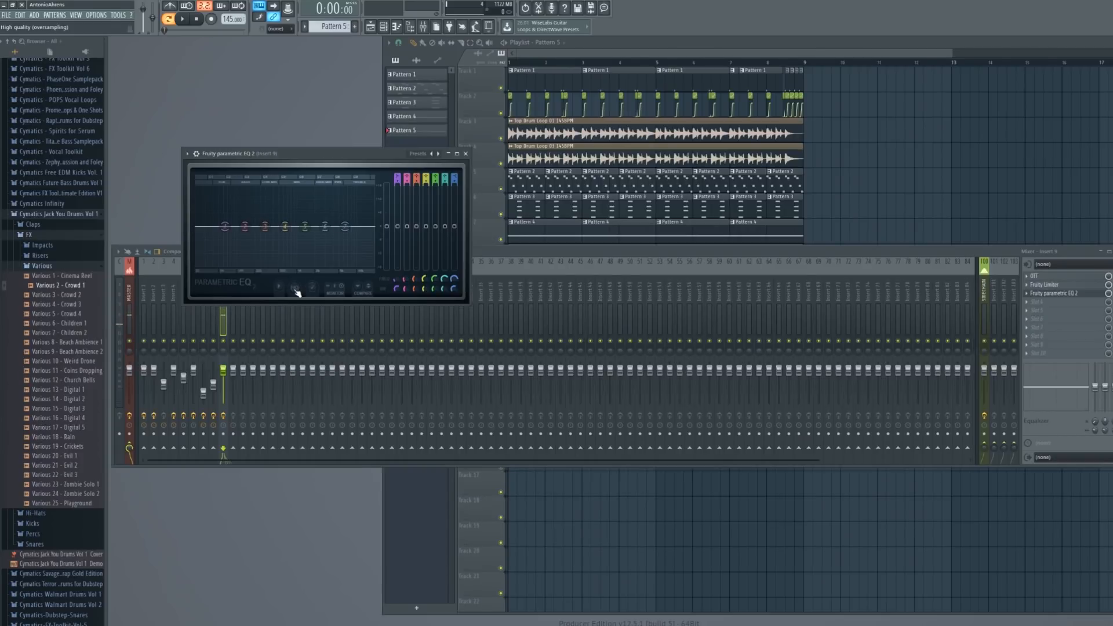
left_click(438, 153)
Lower the sub EQ's high-cut frequency into the bass range and give it a gentler slope while listening
key("space")
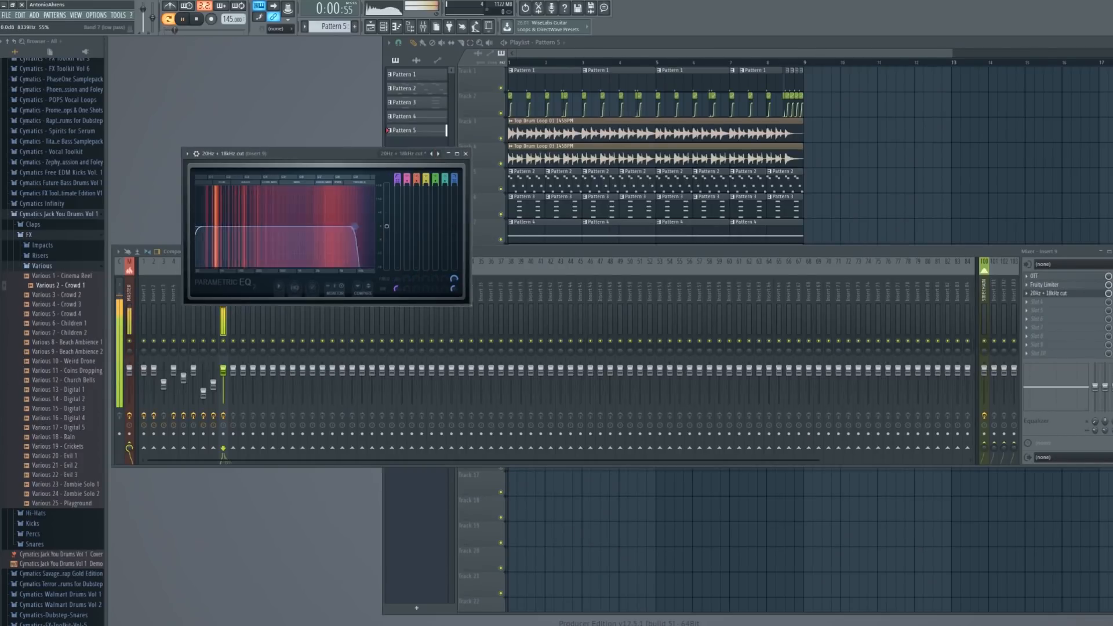
left_click_drag(261, 227, 238, 227)
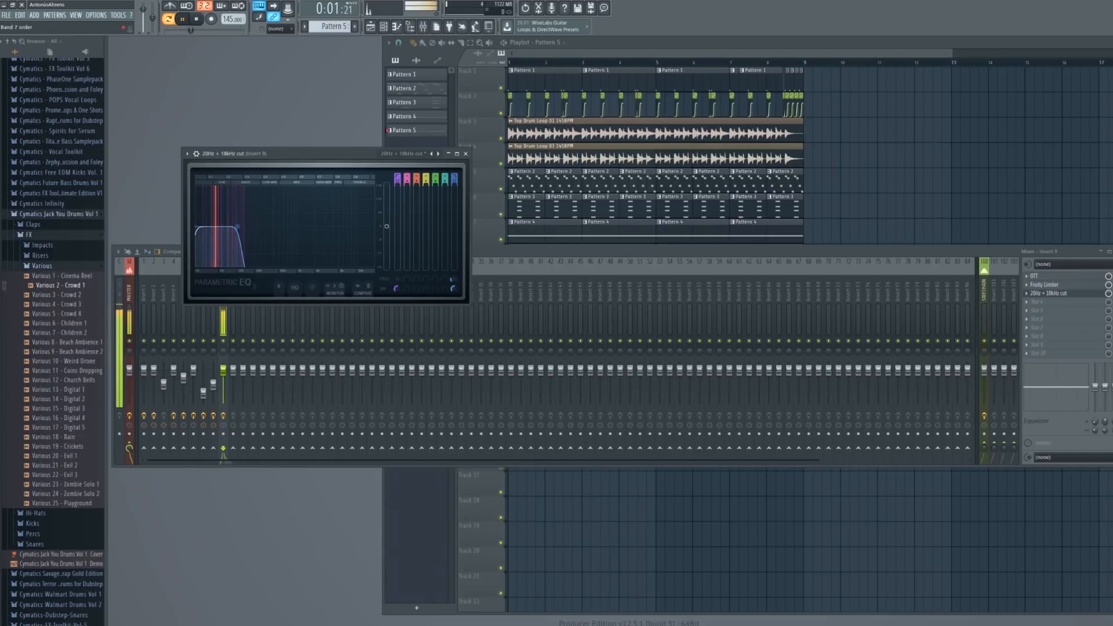
left_click_drag(454, 183, 454, 190)
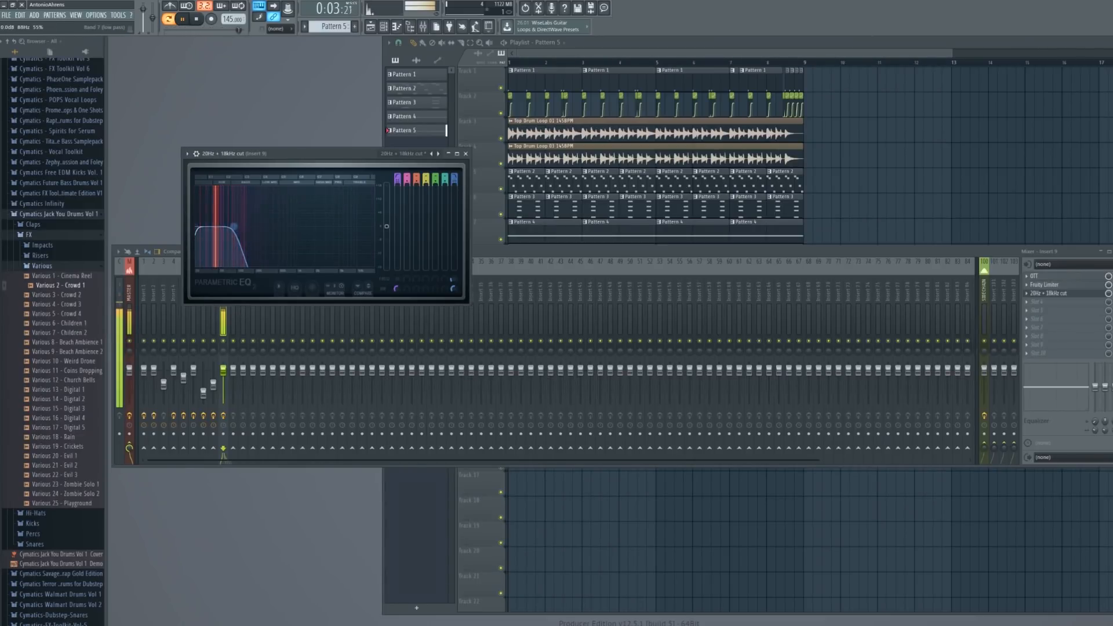
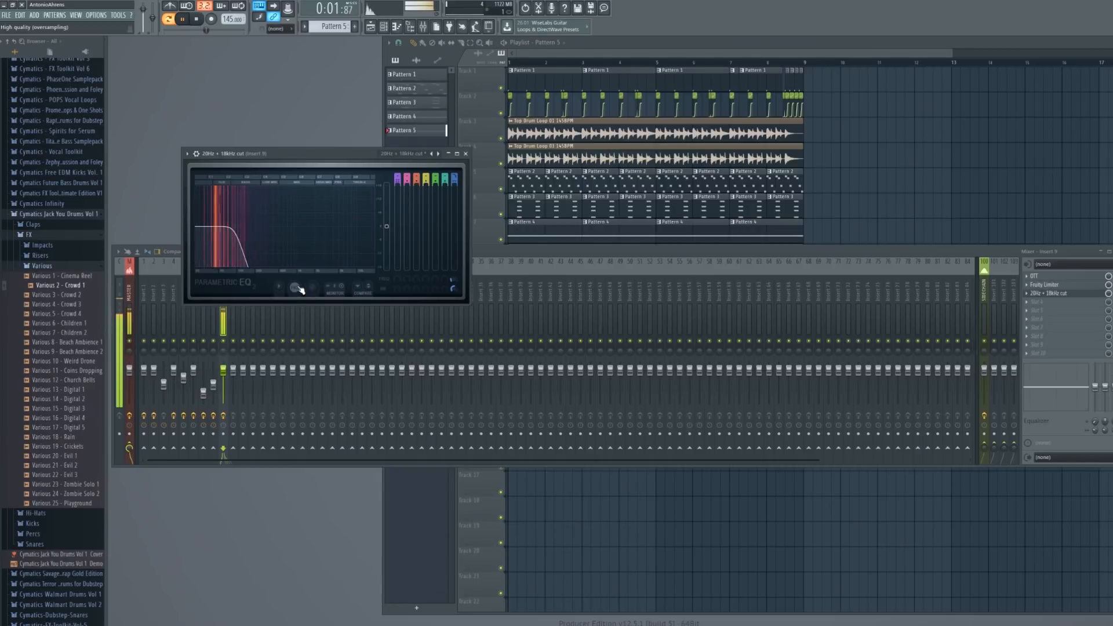
Route mixer Insert 9 to the sidechain track and play the sub pattern
key("Escape")
right_click(987, 446)
left_click(1014, 457)
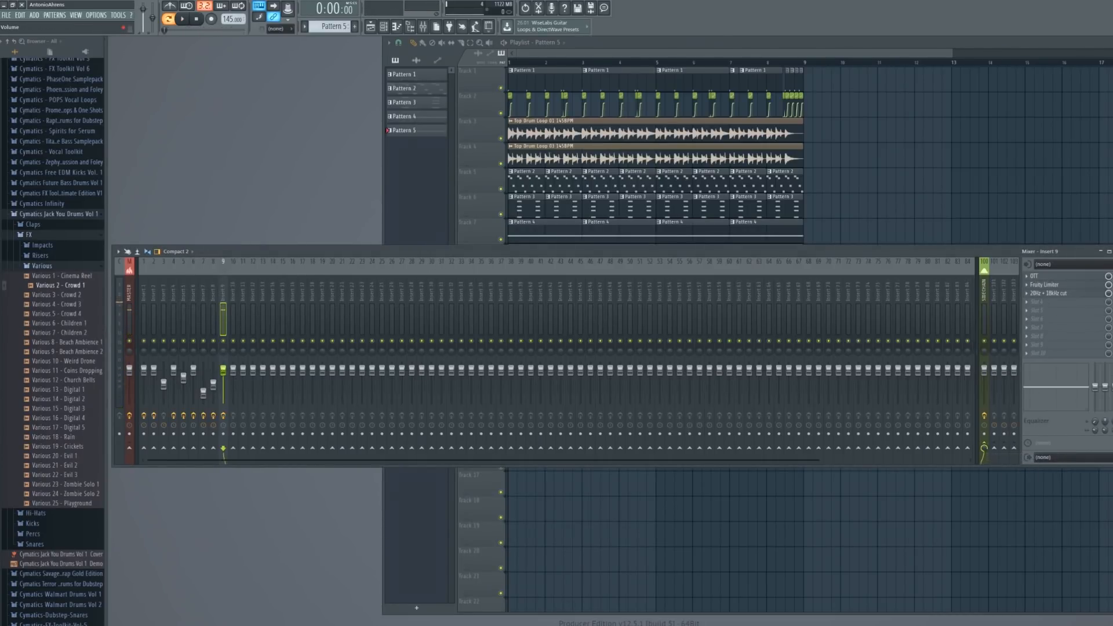
key("space")
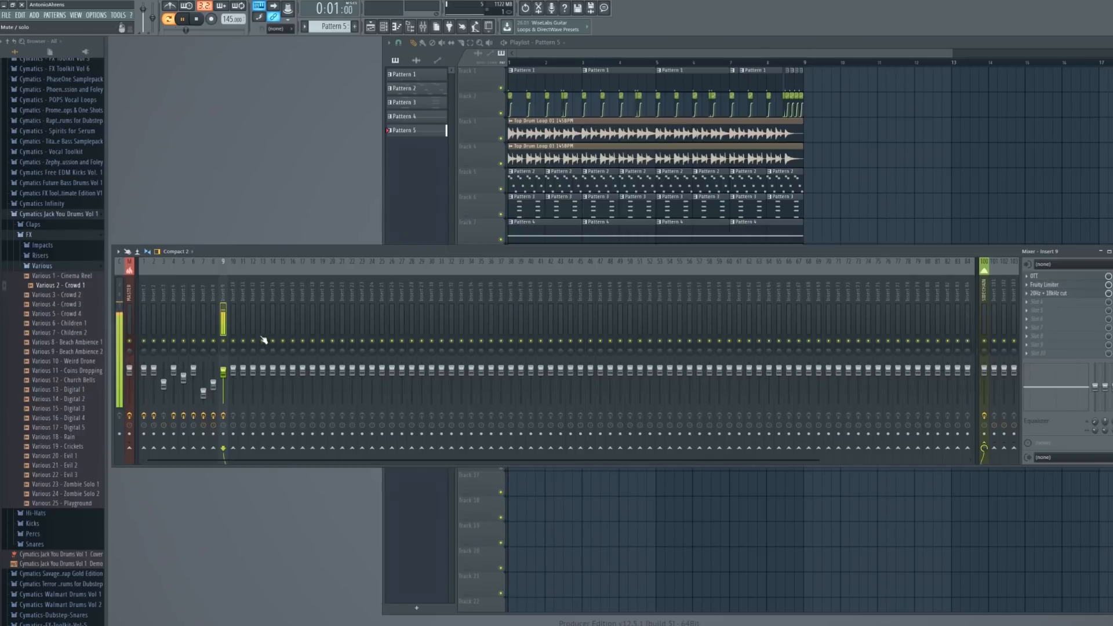
key("F9")
key("F9")
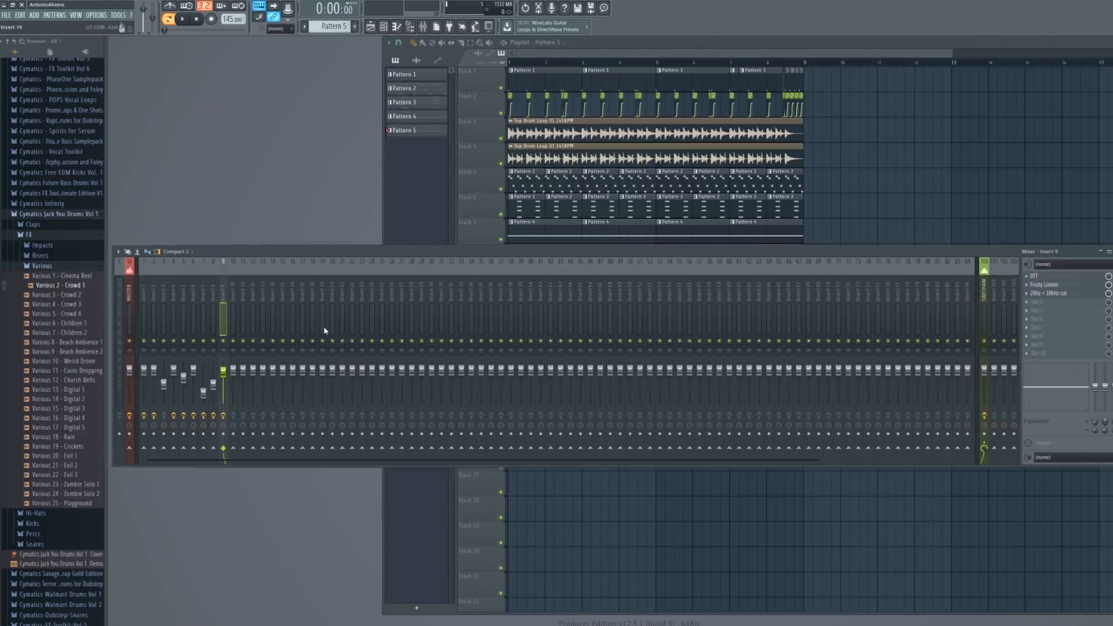
Check the low-pass curve in Insert 9's EQ while the sub pattern plays
left_click(1048, 294)
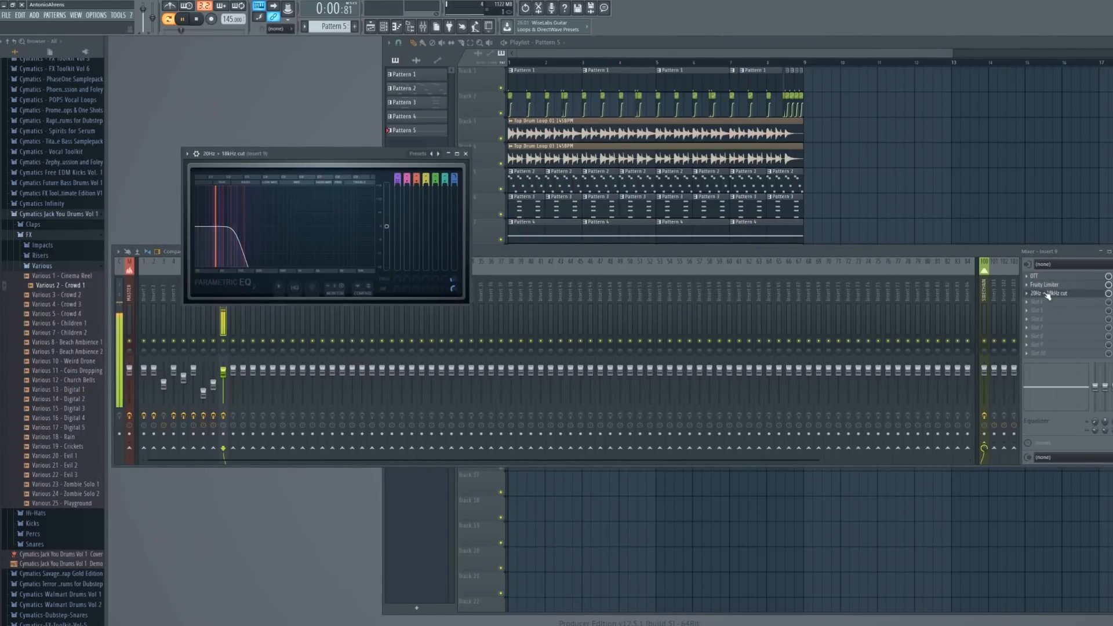
left_click(1048, 293)
left_click(985, 307)
key("space")
Place two Pattern 5 clips back to back from bar 1 on playlist track 9 and play the arrangement
key("F9")
left_click(432, 60)
key("l")
key("space")
key("space")
left_click(523, 285)
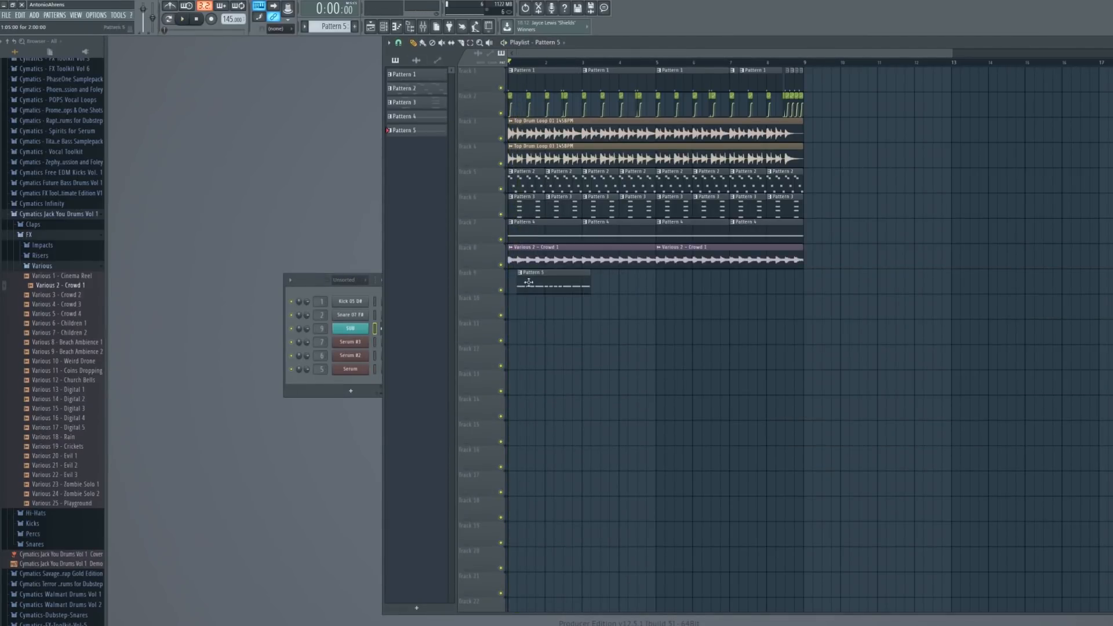
key("space")
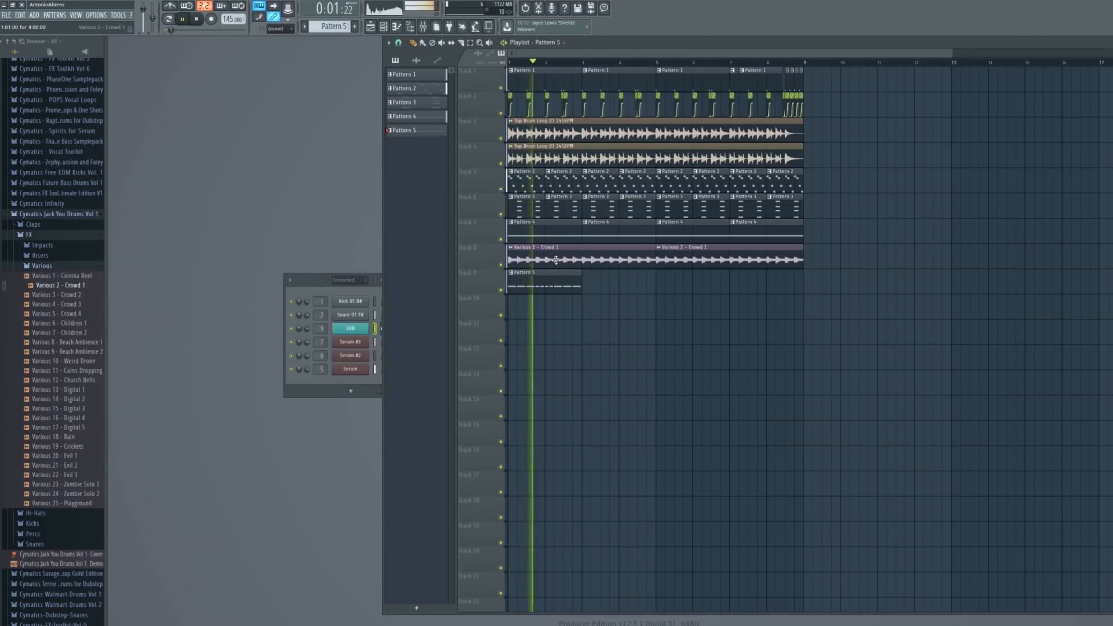
key("space")
left_click(581, 285)
key("space")
key("space")
Clone the sub's Pattern 5 as a separate pattern for a variation
left_click(310, 280)
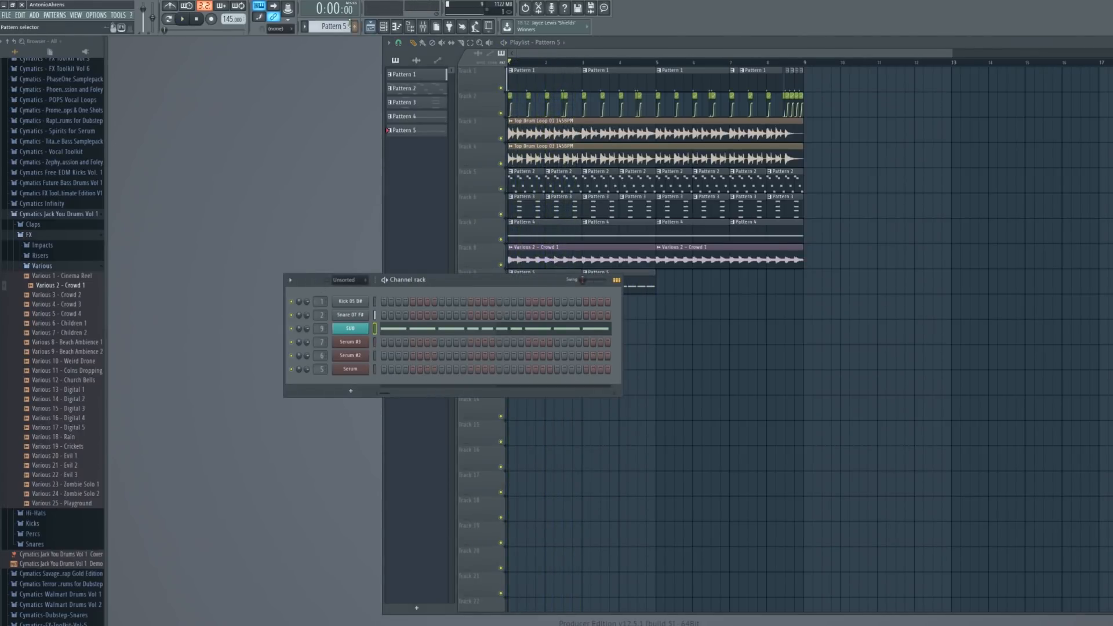
right_click(326, 27)
left_click(374, 108)
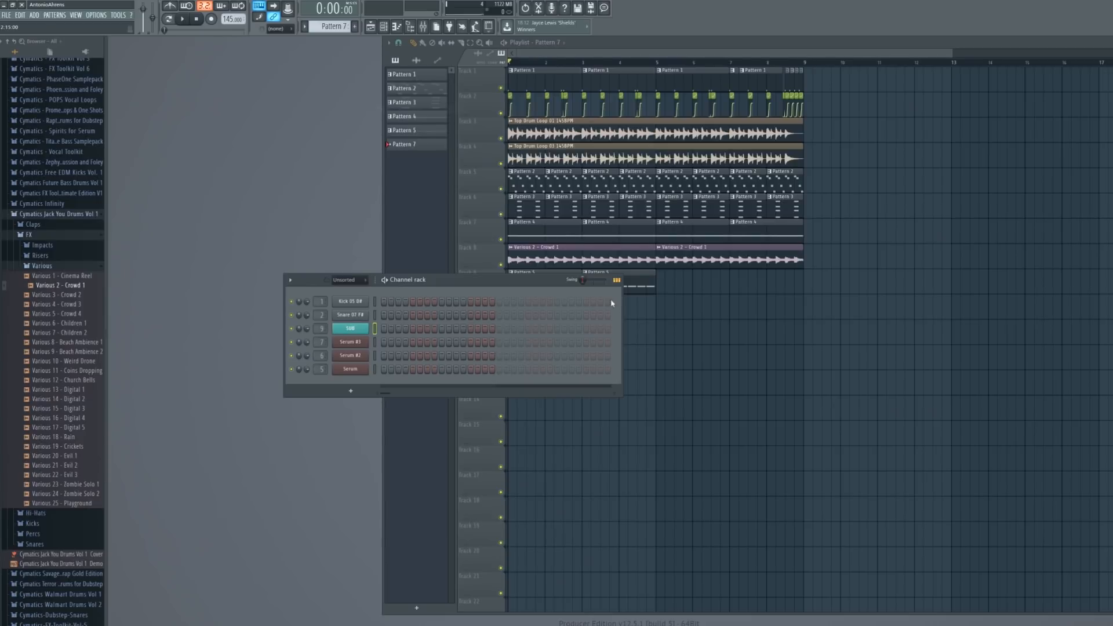
left_click(638, 286)
right_click(336, 27)
left_click(374, 108)
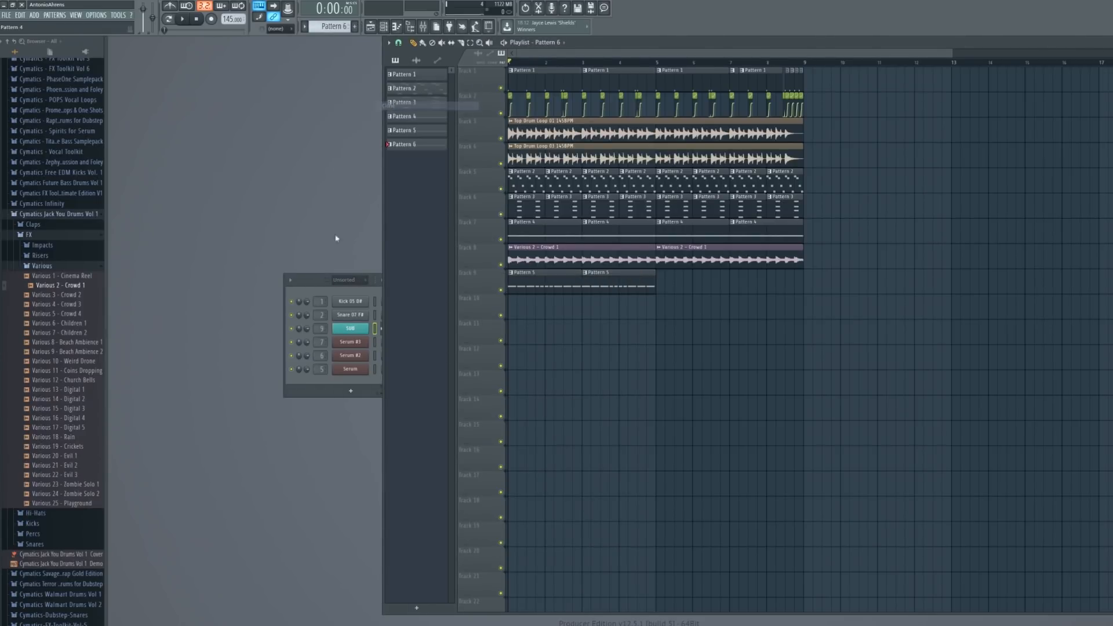
Play the cloned pattern and the start of the arrangement, and open the SUB piano roll in Pattern 6
left_click(360, 289)
right_click(367, 326)
left_click(384, 328)
key("Escape")
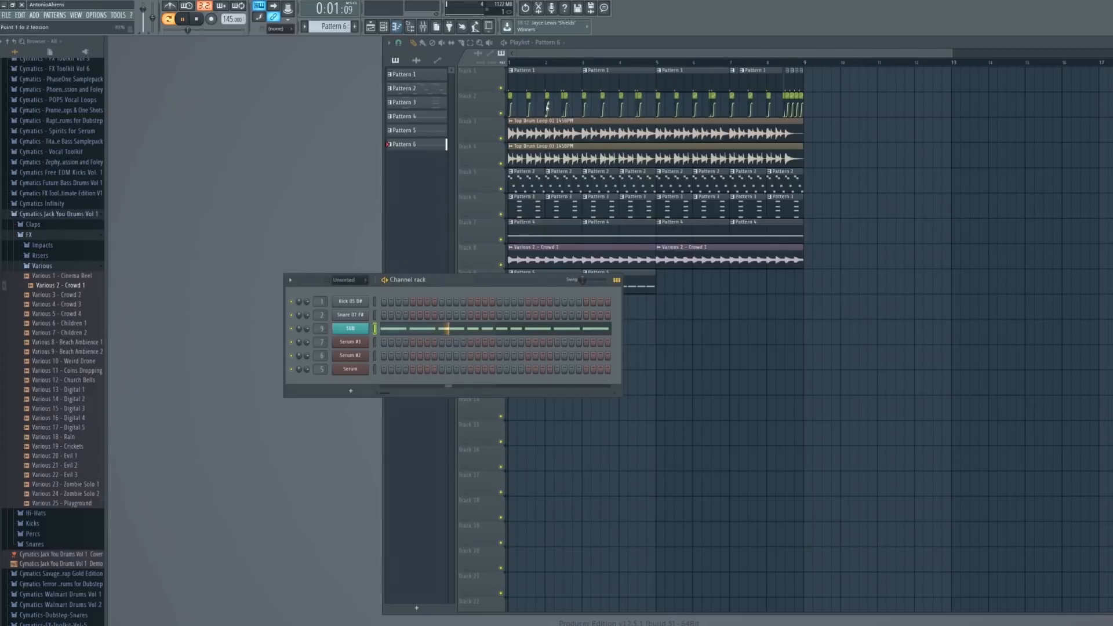
key("space")
left_click(525, 67)
left_click(535, 65)
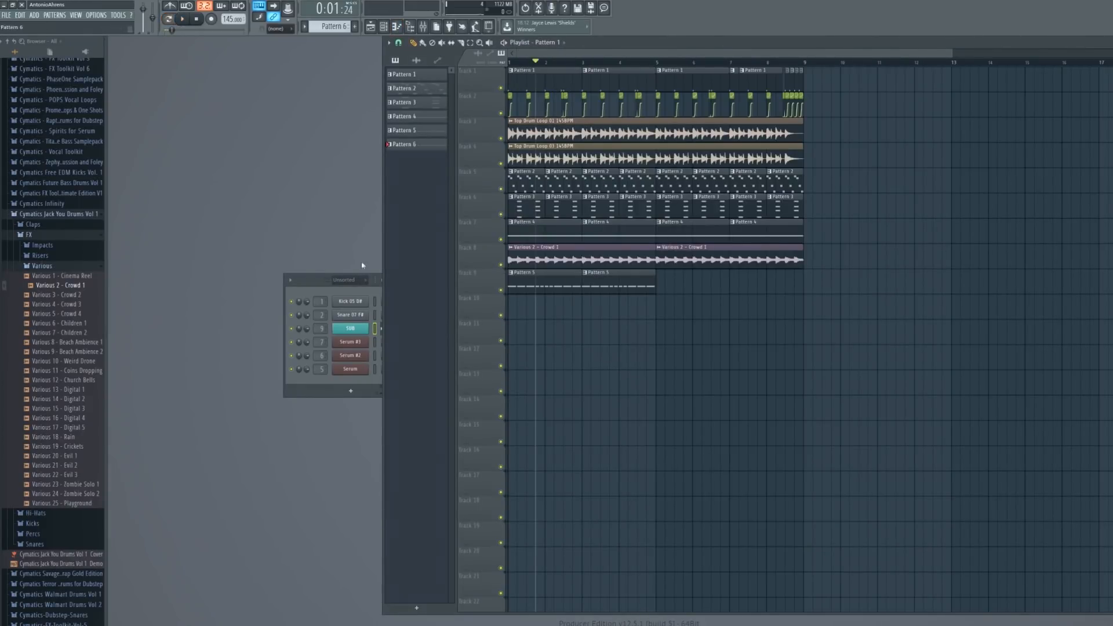
left_click(380, 329)
key("space")
key("space")
key("space")
scroll(718, 237, "up", 3)
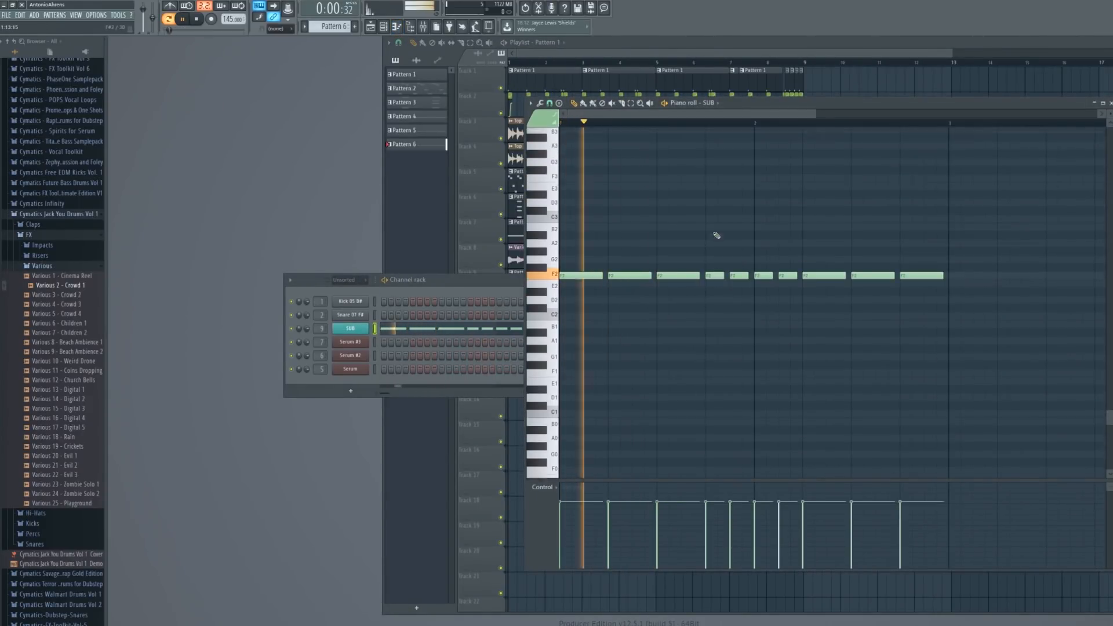
key("space")
Shorten the short F2 notes in the middle of Pattern 6's SUB part and fill the gaps with equally short notes
scroll(718, 336, "up", 3)
left_click_drag(718, 337, 699, 336)
left_click(710, 336)
left_click(736, 339)
right_click(783, 338)
left_click(756, 338)
left_click(782, 338)
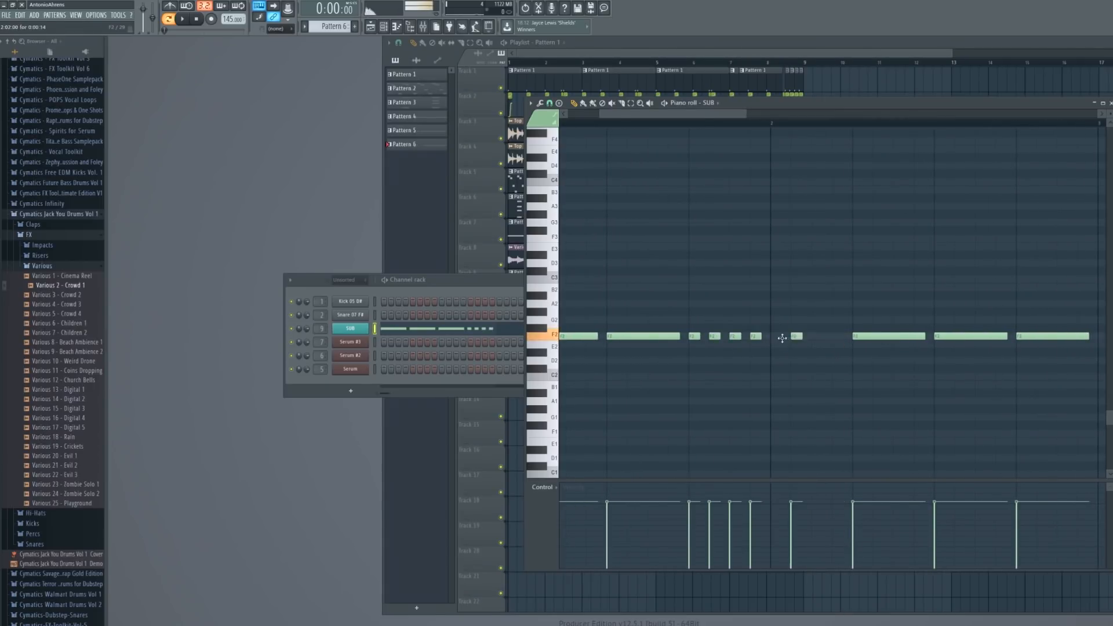
Replace the long F2 note after the short ones with more short notes, completing a run of twelve, and play the pattern
right_click(857, 336)
left_click(837, 336)
left_click(858, 336)
left_click(877, 336)
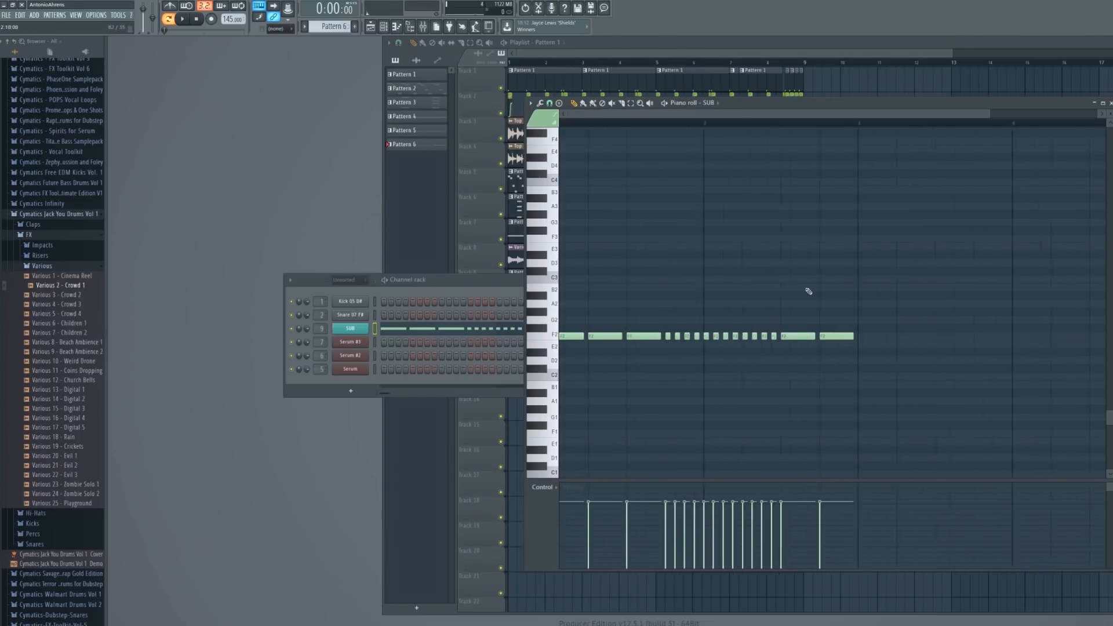
key("space")
key("space")
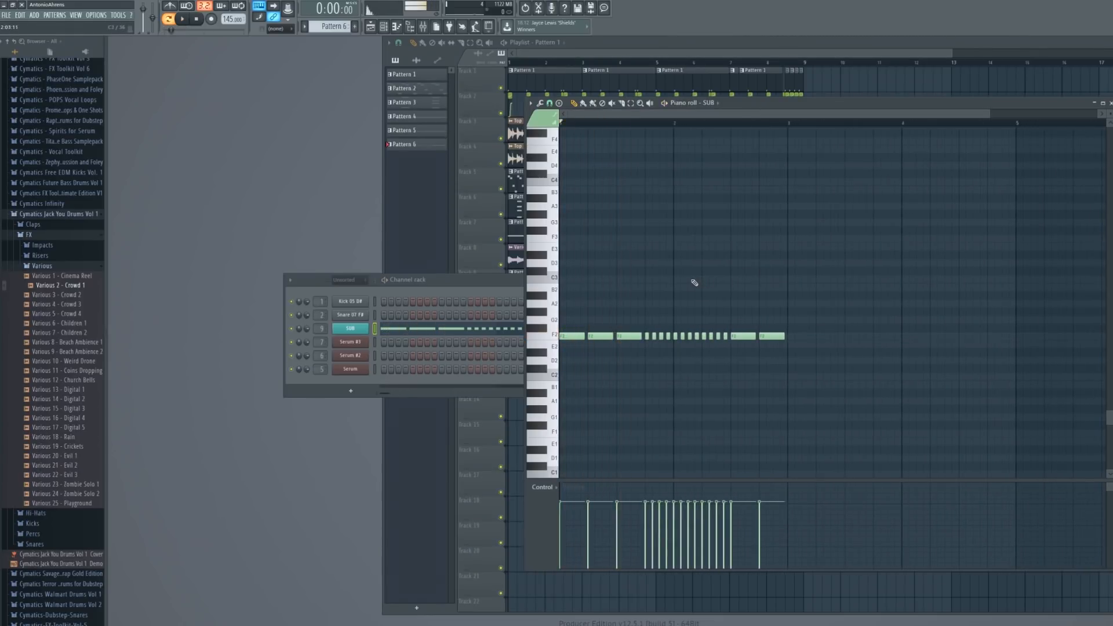
Replace the second Pattern 5 clip on playlist track 9 with Pattern 6 and repeat the Pattern 5 and 6 pair from bar 5
key("F7")
left_click(645, 303)
right_click(653, 301)
right_click(614, 280)
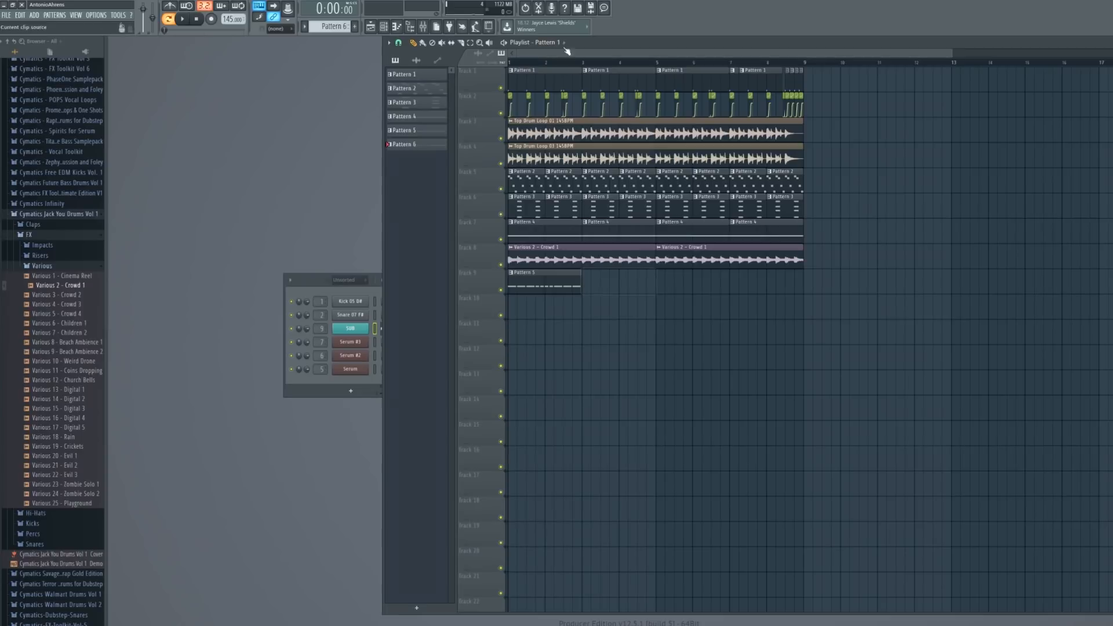
left_click(558, 51)
left_click(568, 150)
left_click(562, 51)
left_click(568, 154)
left_click(605, 272)
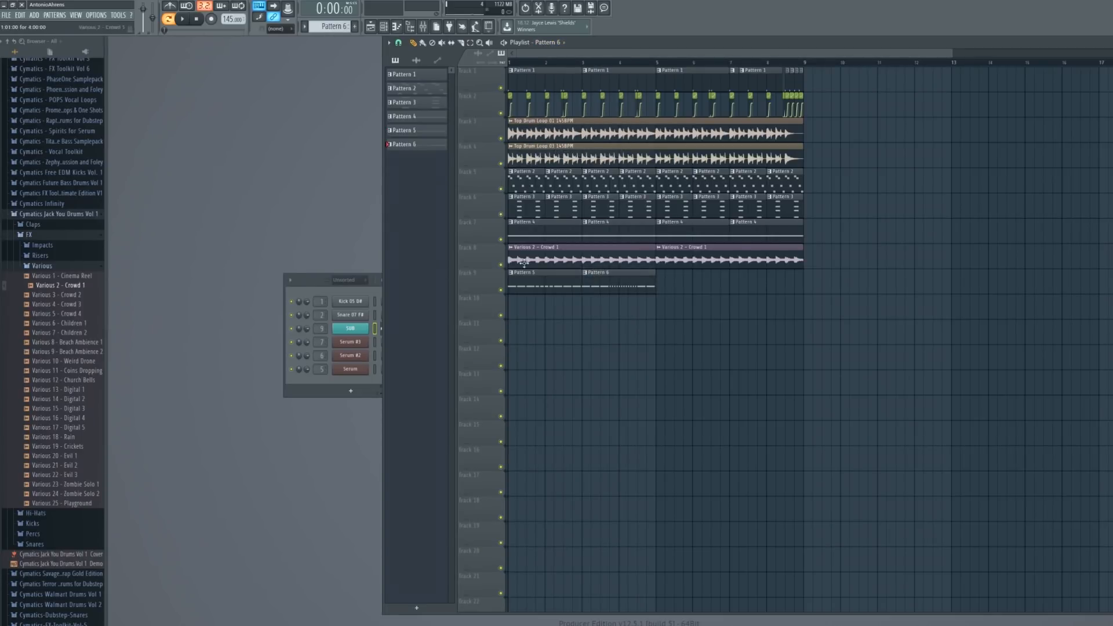
left_click(667, 284)
left_click(735, 290)
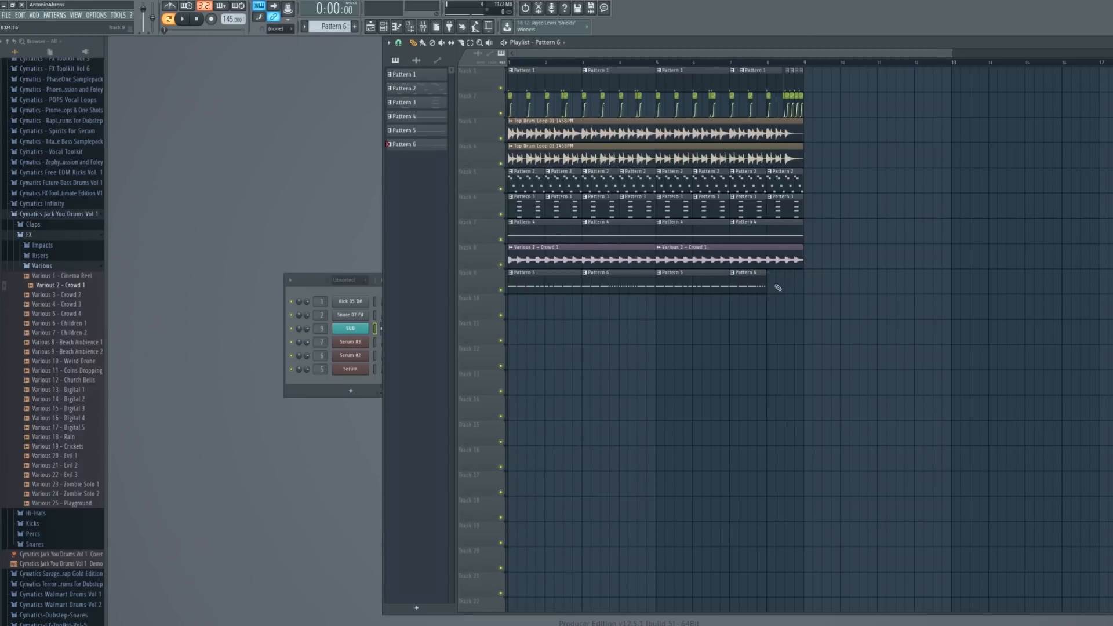
Insert a new Serum channel above SUB in Pattern 5 and arrange its window beside the channel rack
left_click(319, 281)
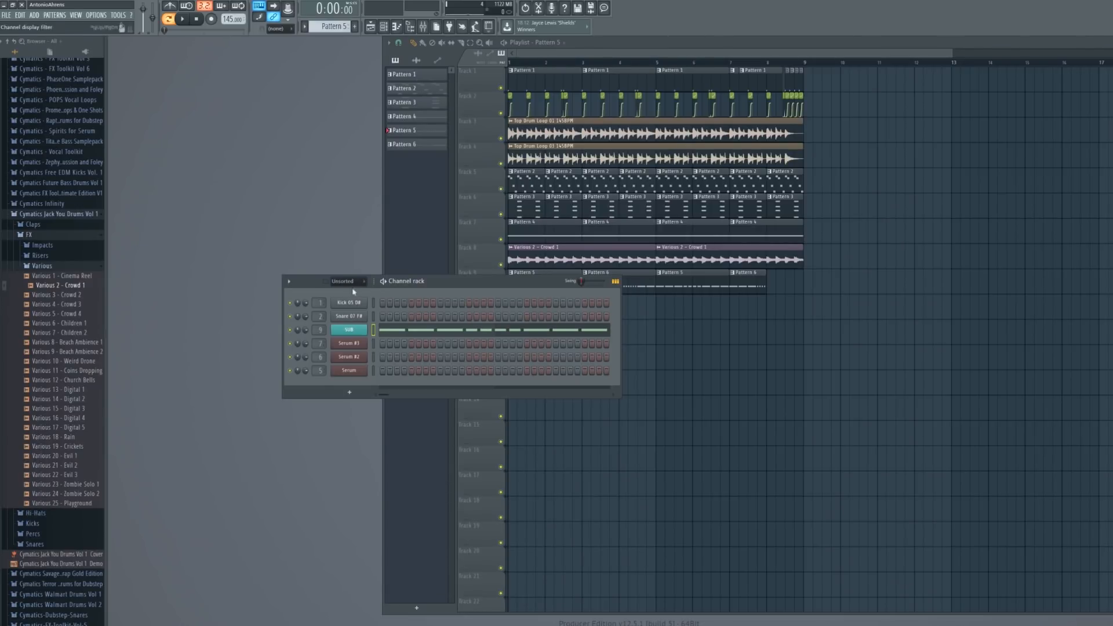
right_click(365, 332)
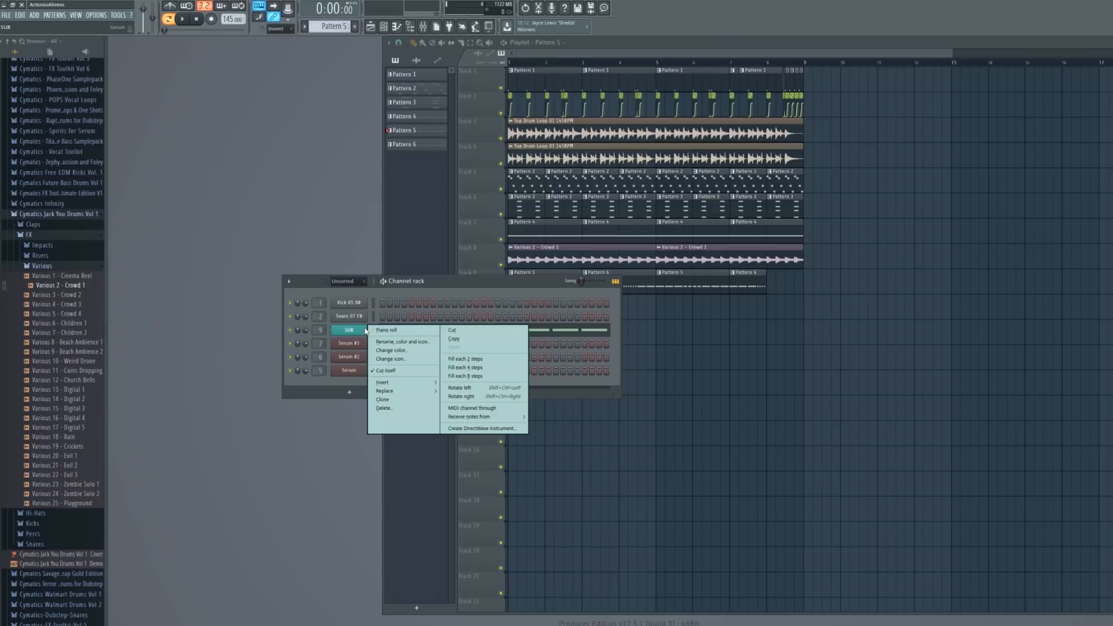
mouse_move(392, 385)
left_click(453, 461)
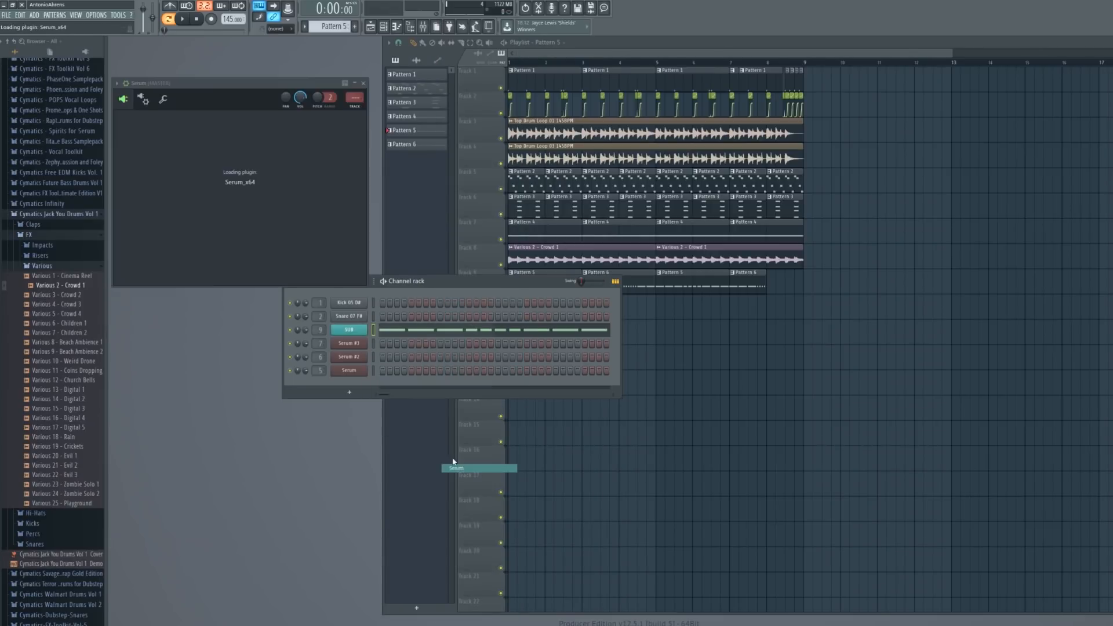
left_click_drag(246, 84, 751, 87)
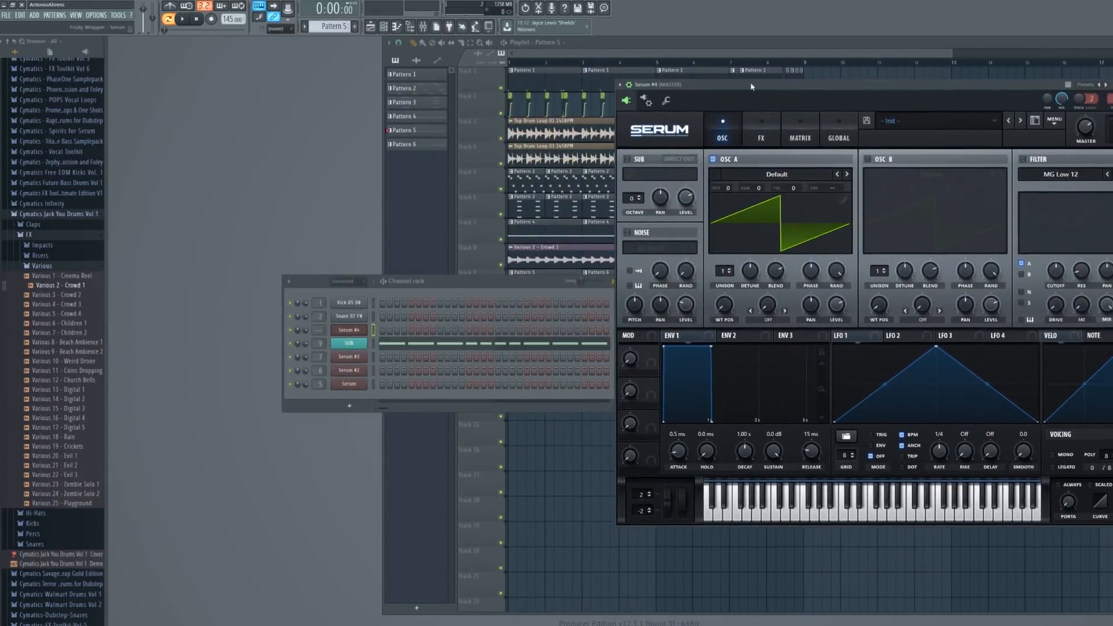
left_click_drag(452, 282, 413, 241)
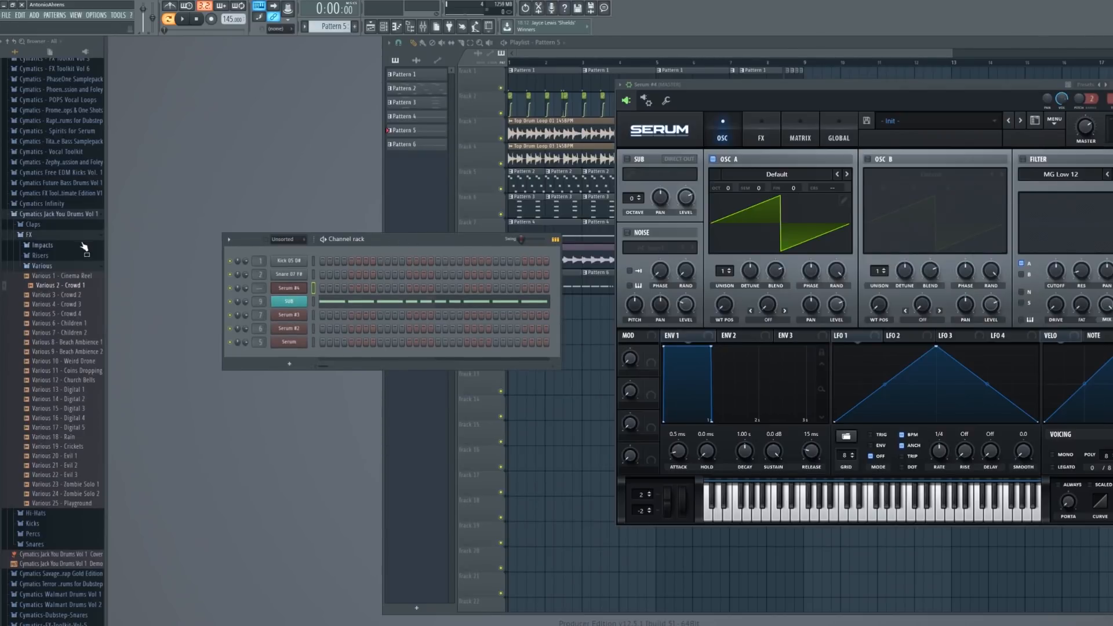
left_click_drag(705, 82, 657, 87)
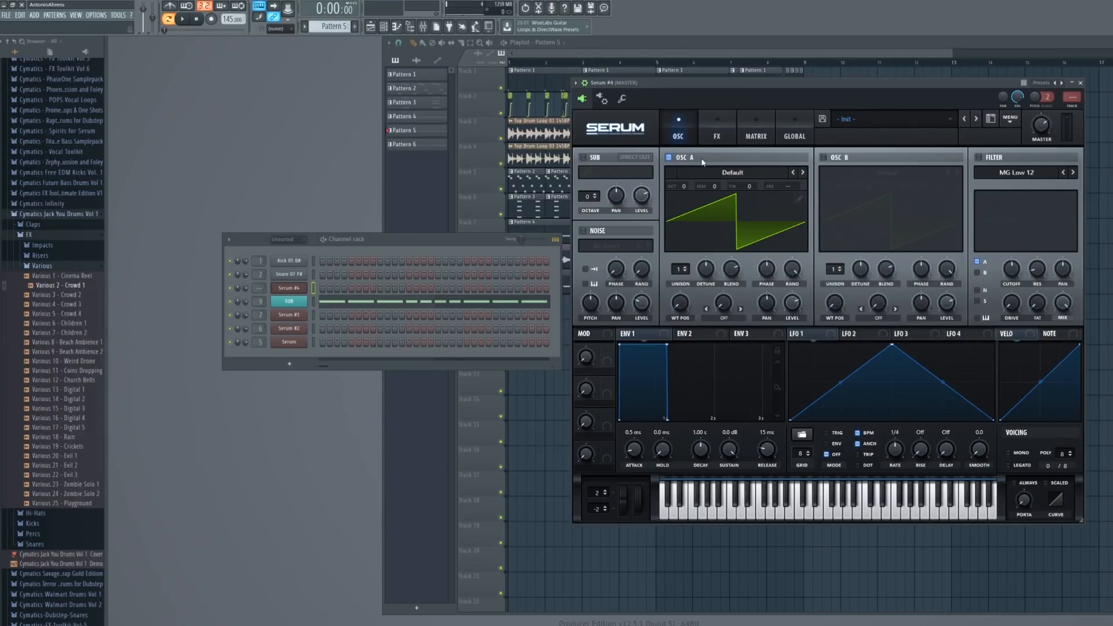
left_click_drag(681, 89, 634, 90)
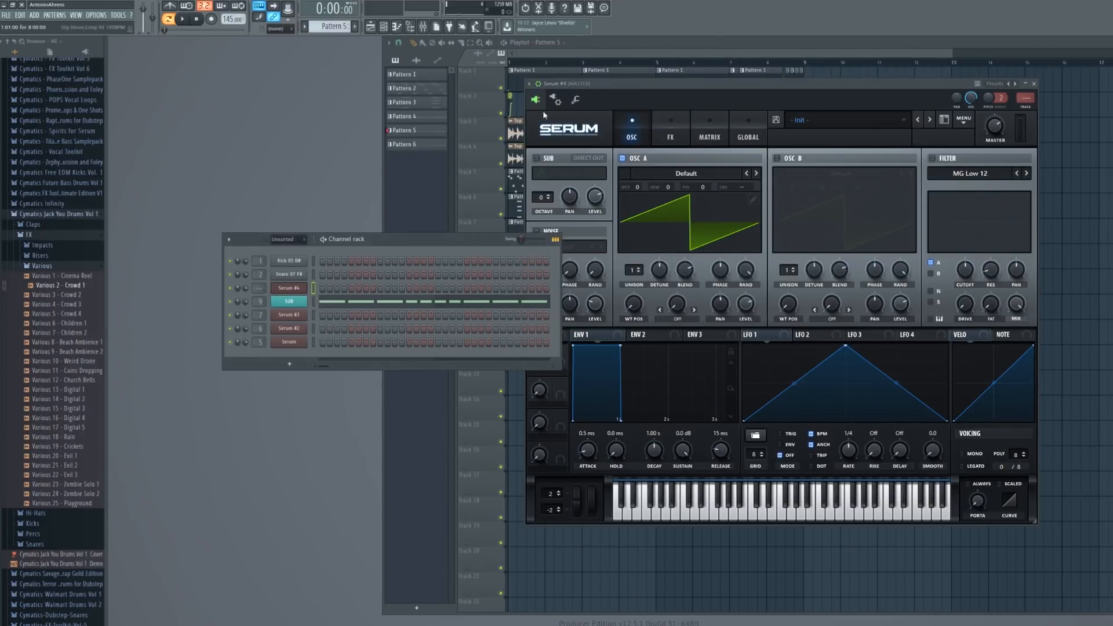
Draw an F2 note in the Serum #4 piano roll matching the position and length of the first sub note
left_click(659, 58)
left_click(370, 248)
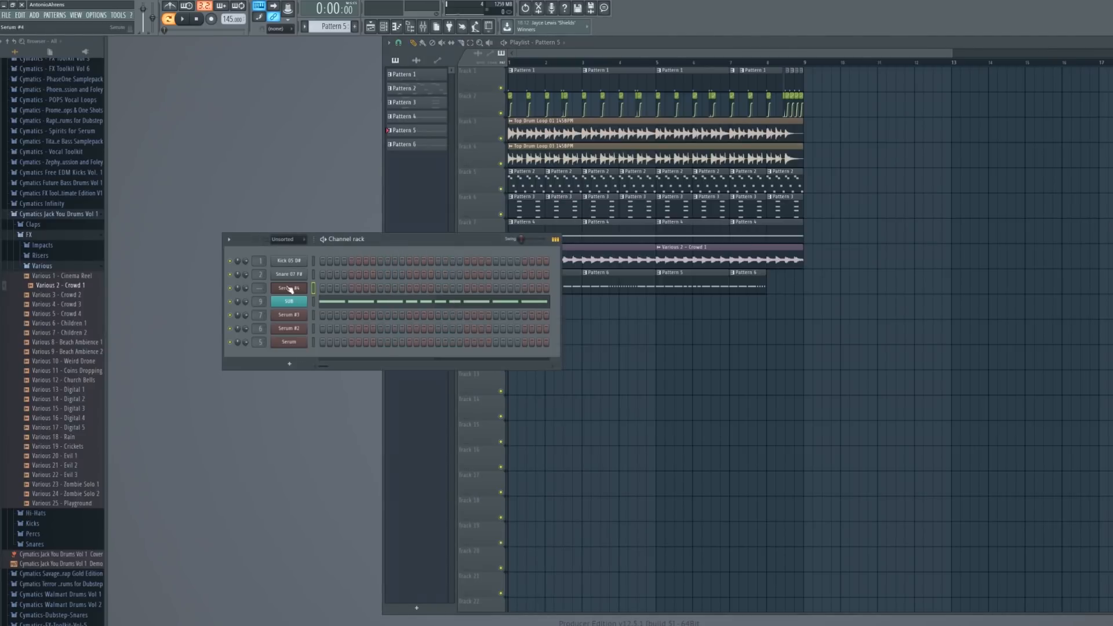
right_click(301, 286)
left_click(327, 288)
left_click(565, 335)
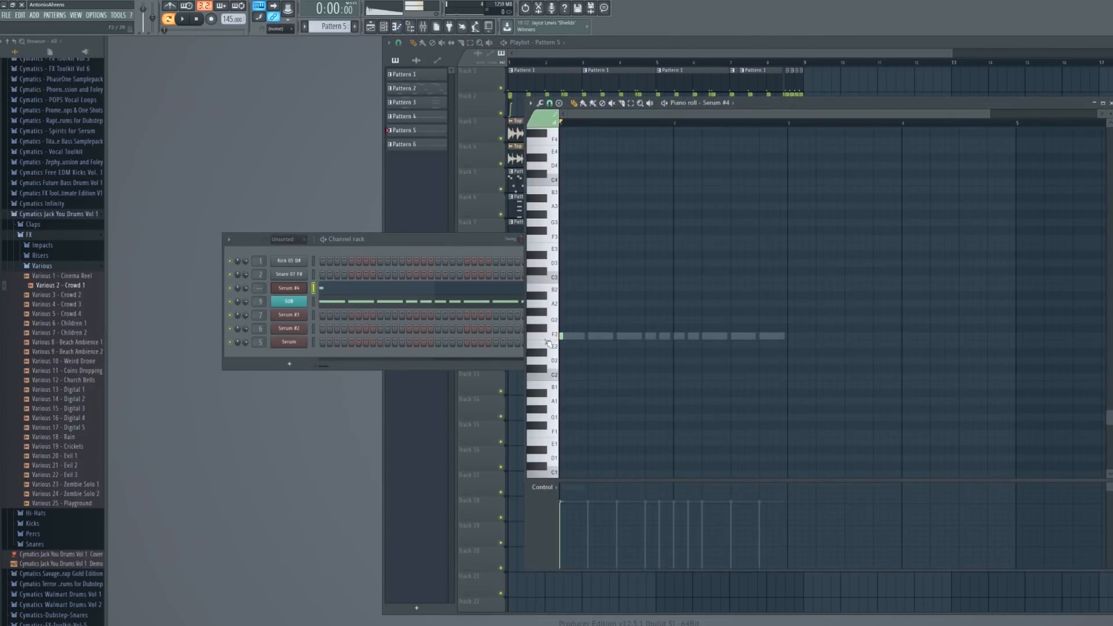
left_click_drag(568, 335, 649, 336)
scroll(641, 318, "down", 3)
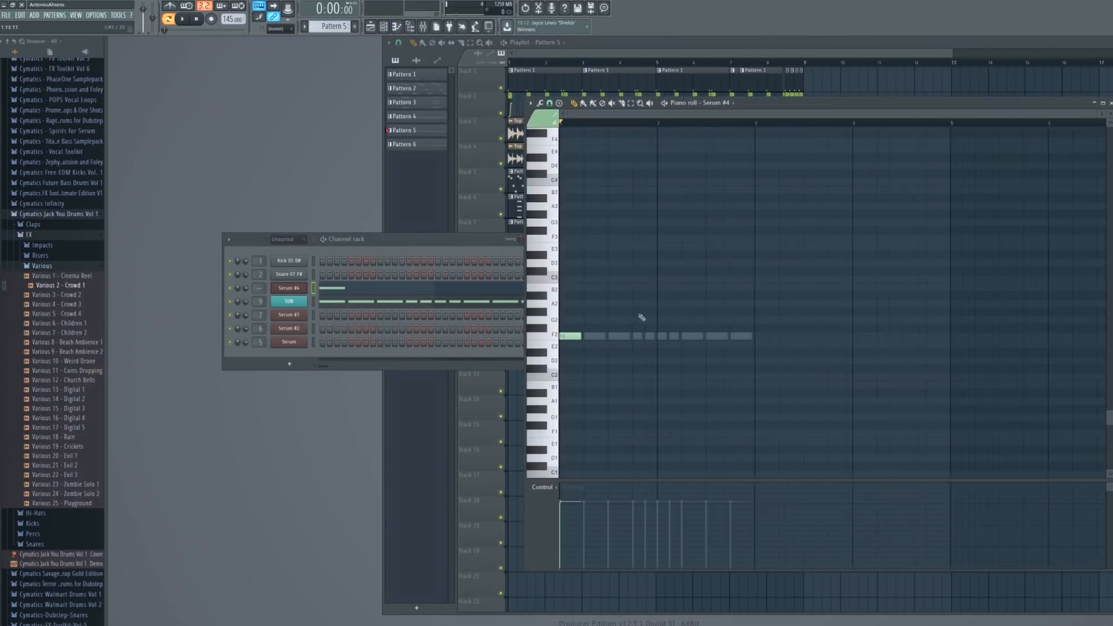
Clone the Serum #4 channel and place an F2 note over the second sub note in the clone's piano roll
right_click(304, 286)
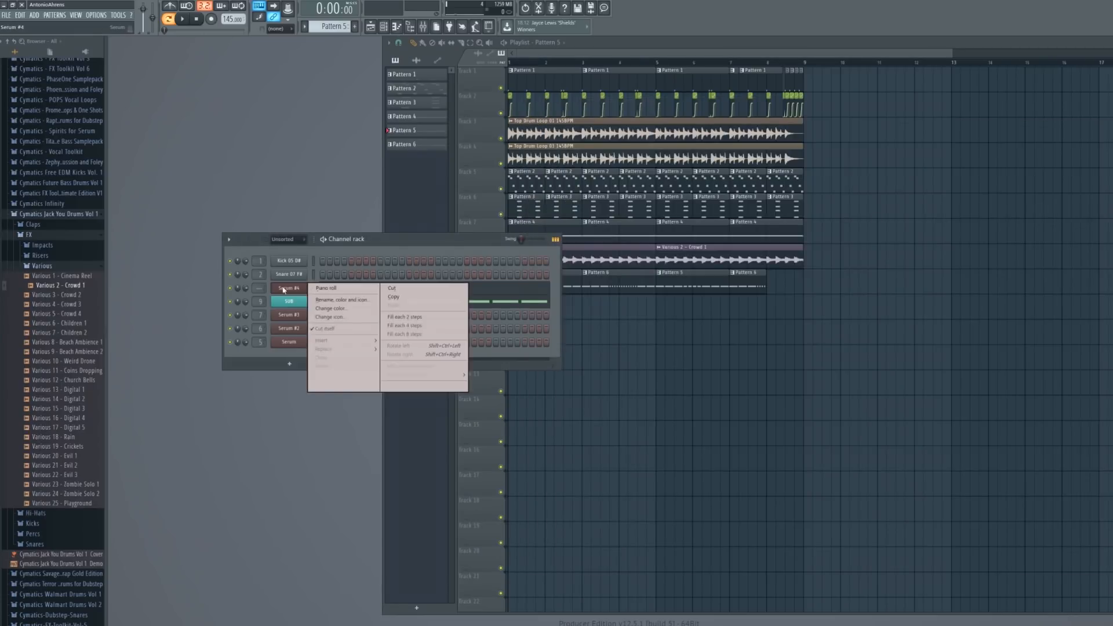
left_click(325, 357)
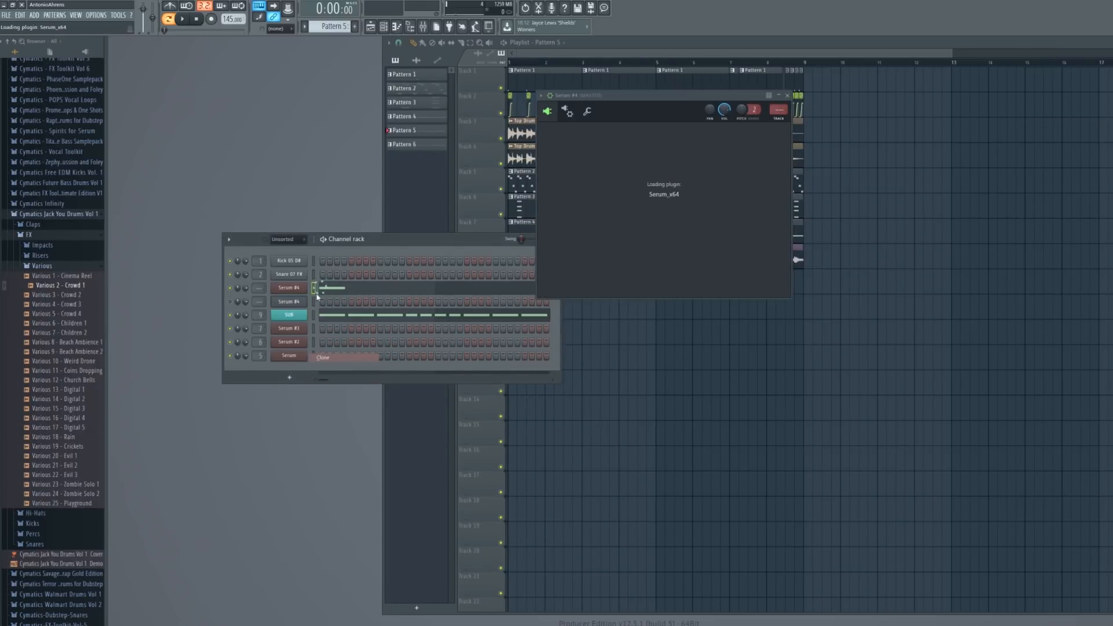
right_click(307, 301)
left_click(329, 303)
left_click(585, 336)
scroll(614, 330, "up", 1)
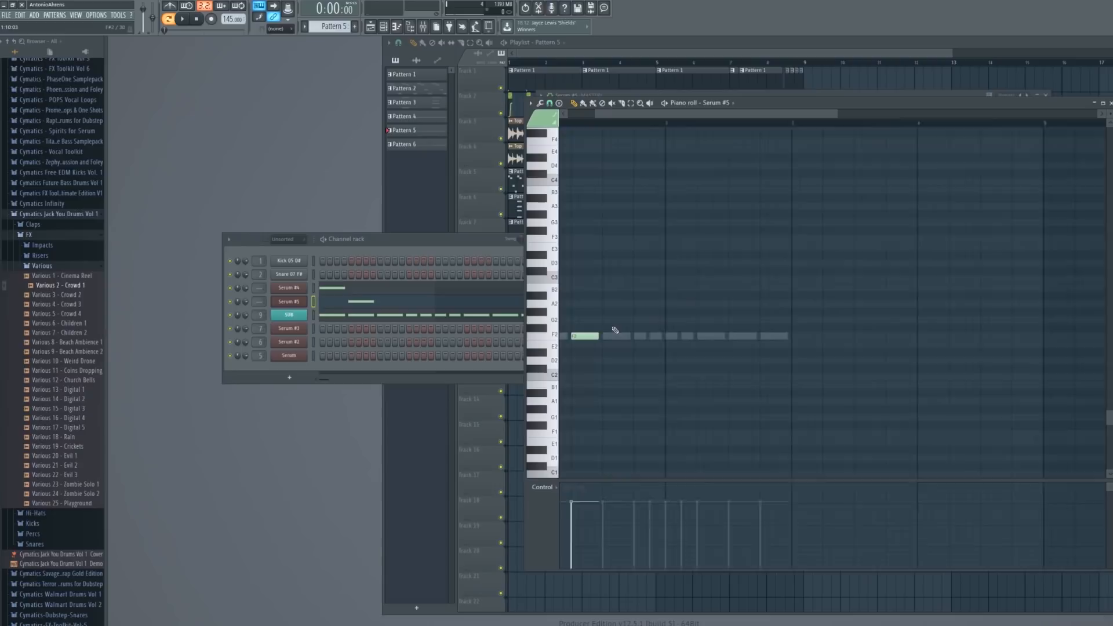
Continue the Serum #5 part on F2 with one long, four short and two long notes matching the sub rhythm
scroll(614, 330, "up", 2)
left_click(604, 336)
left_click(652, 336)
left_click_drag(690, 334, 659, 328)
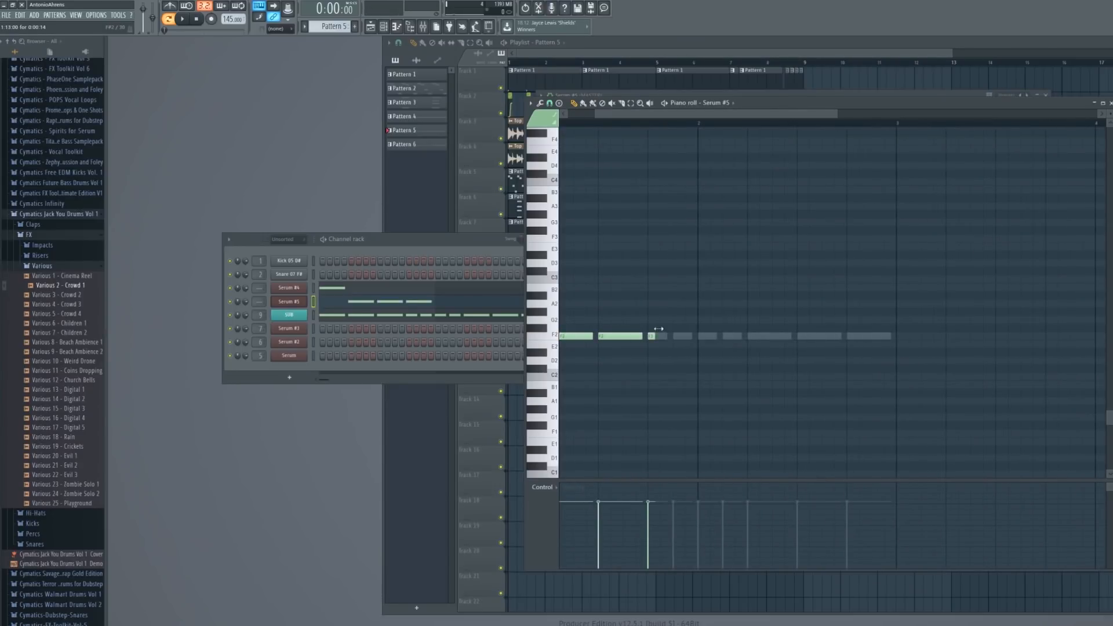
left_click(677, 336)
left_click(703, 335)
left_click(728, 336)
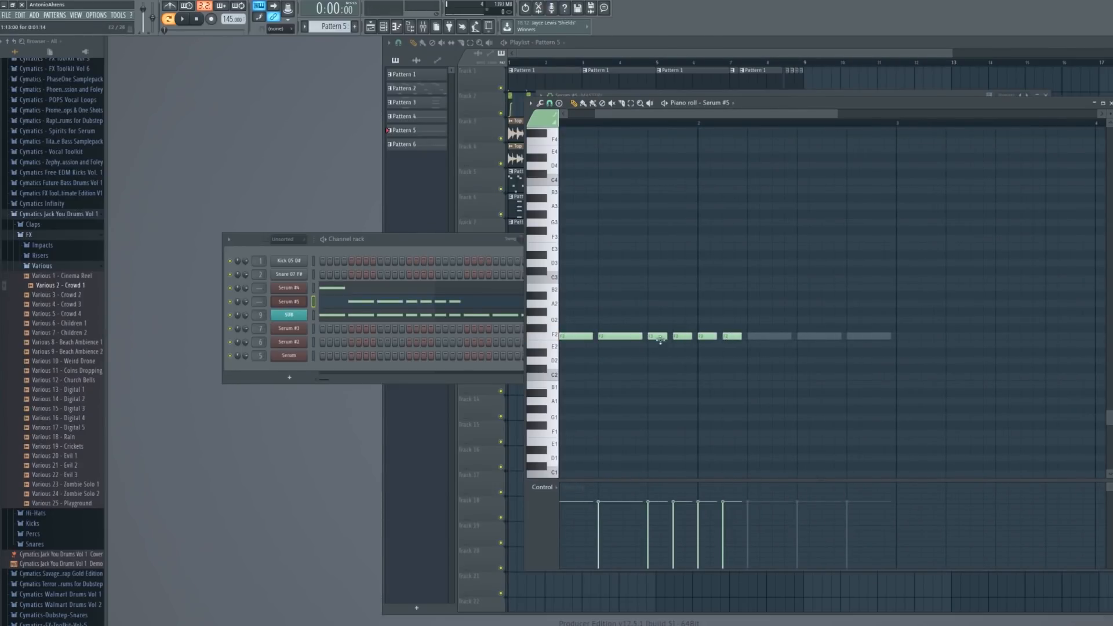
left_click_drag(765, 338, 751, 338)
scroll(753, 337, "down", 2)
left_click(761, 337)
key("Escape")
Clone the Serum #5 channel
right_click(287, 304)
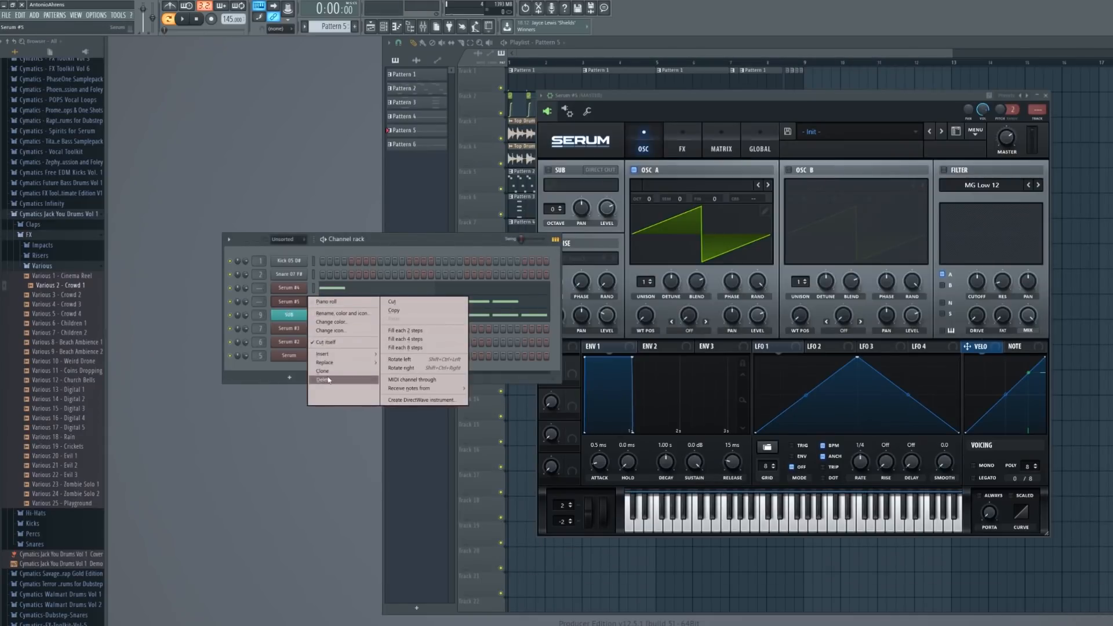
left_click(325, 371)
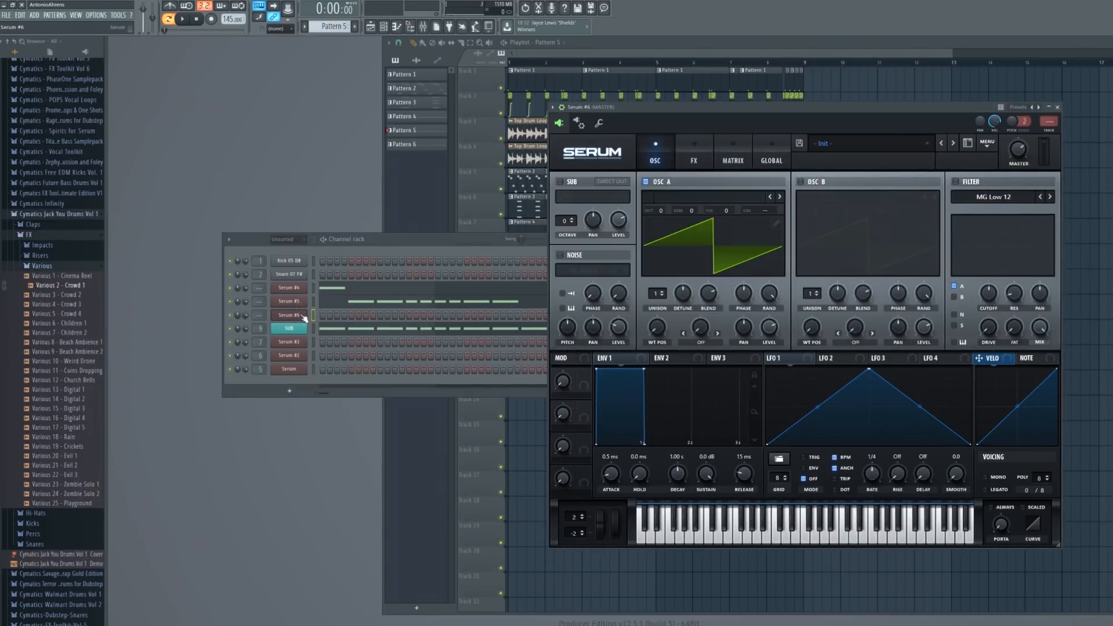
Place an F2 note over the last sub note in the Serum #6 piano roll
right_click(301, 316)
left_click(325, 322)
left_click(803, 337)
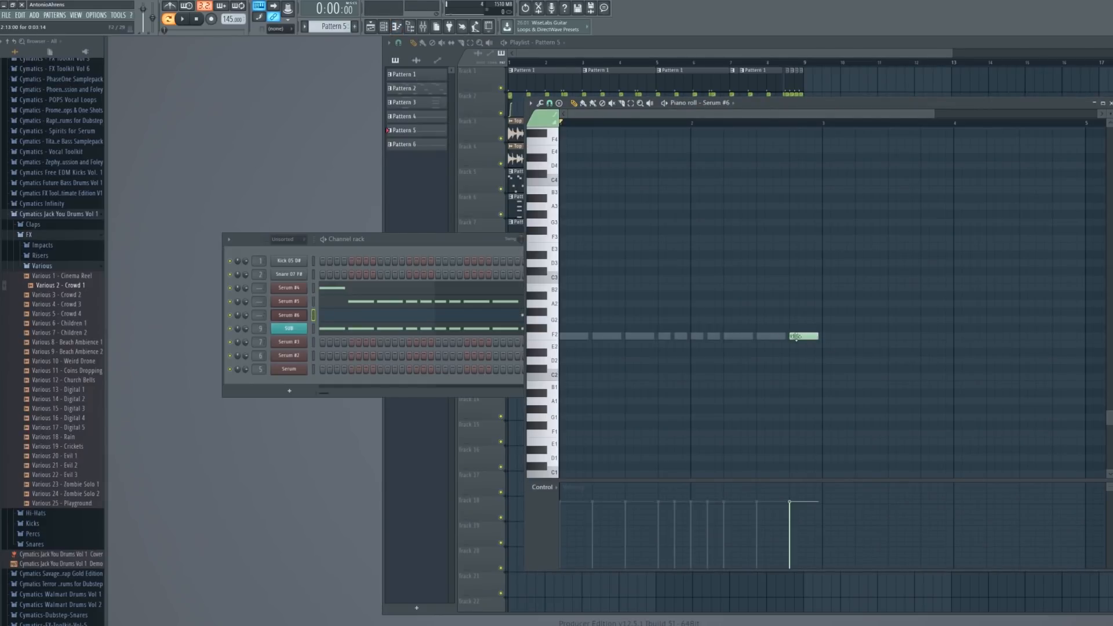
key("Escape")
Delete the cloned Serum #6 channel
right_click(296, 318)
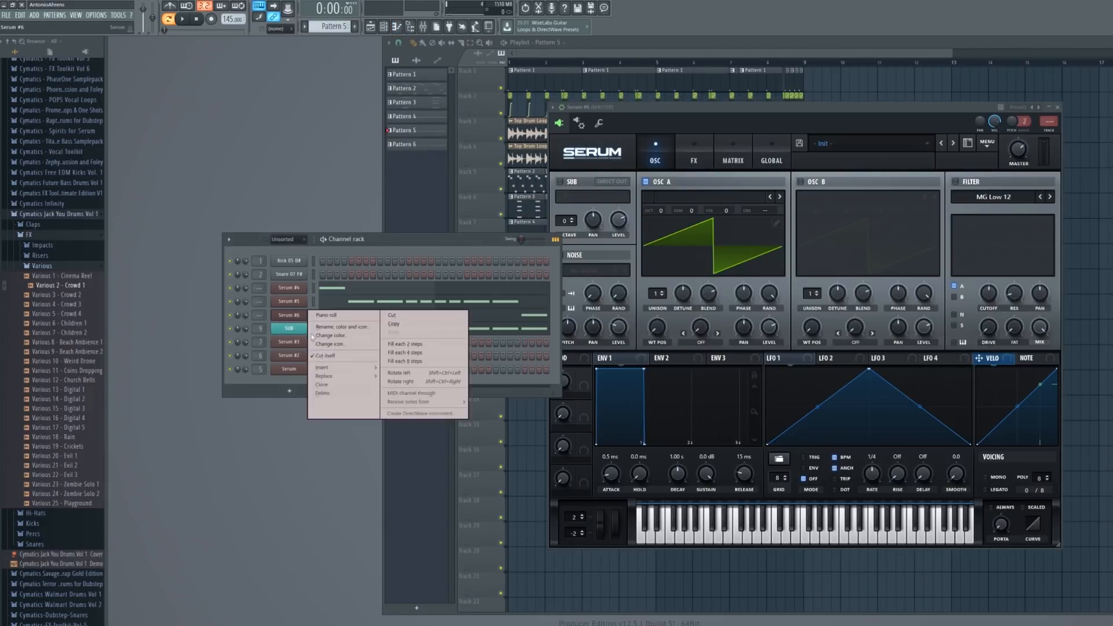
left_click(375, 393)
key("Return")
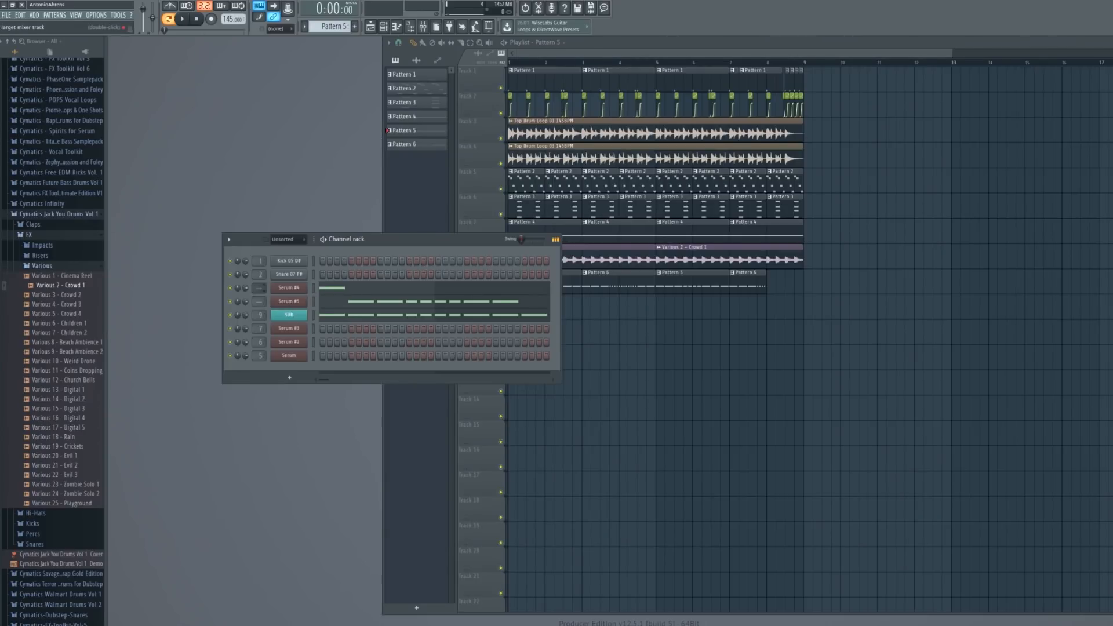
Route the Serum #4 and Serum #5 channels to mixer insert 10 and bring up the mixer
double_click(259, 287)
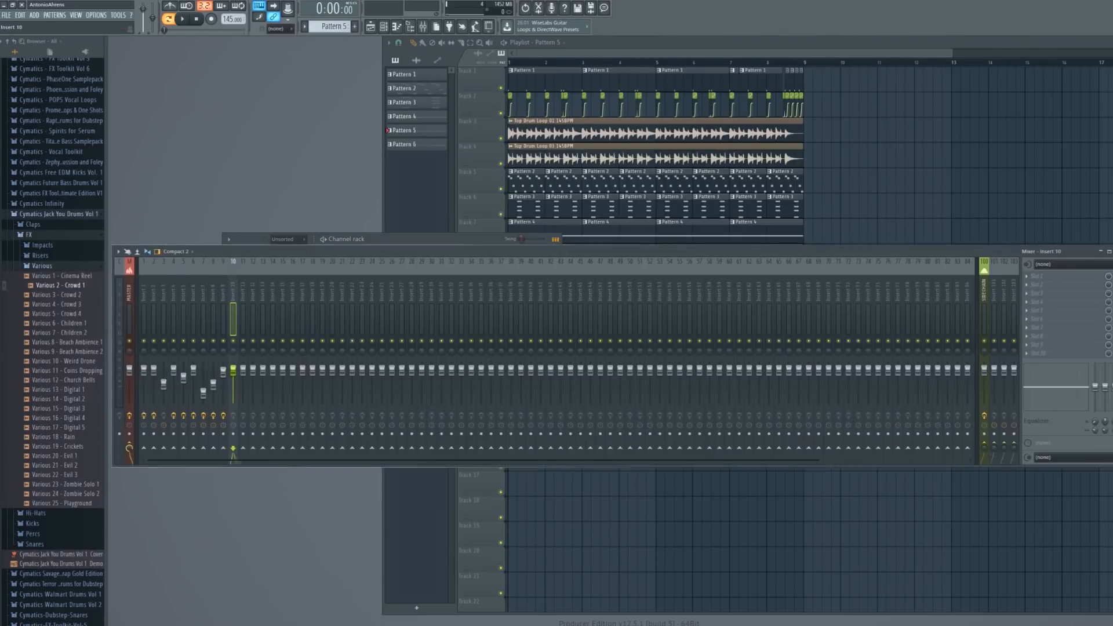
key("F9")
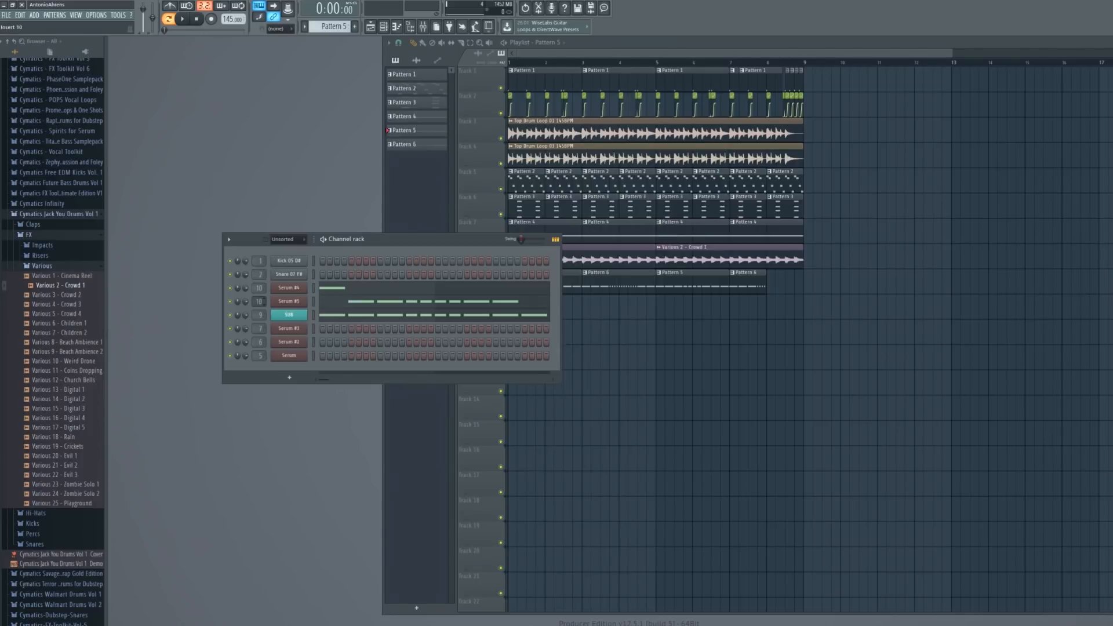
key("F9")
mouse_move(457, 252)
left_mouse_down()
mouse_move(462, 288)
mouse_move(462, 256)
left_mouse_up()
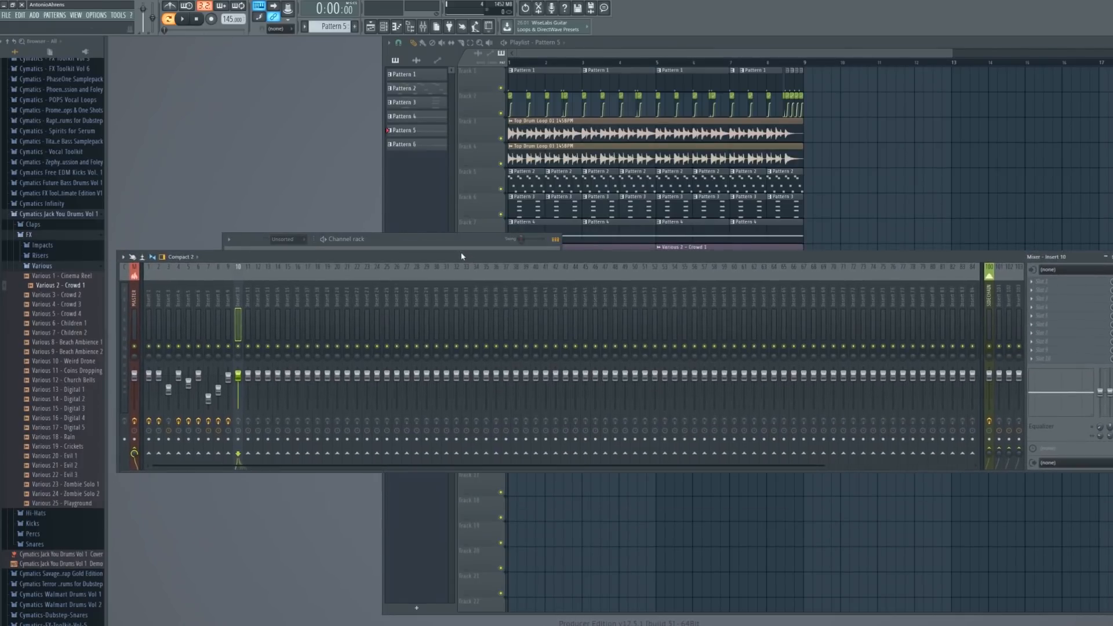
Load OTT and Fruity Compressor in the first two effect slots of insert 10
left_click(1049, 284)
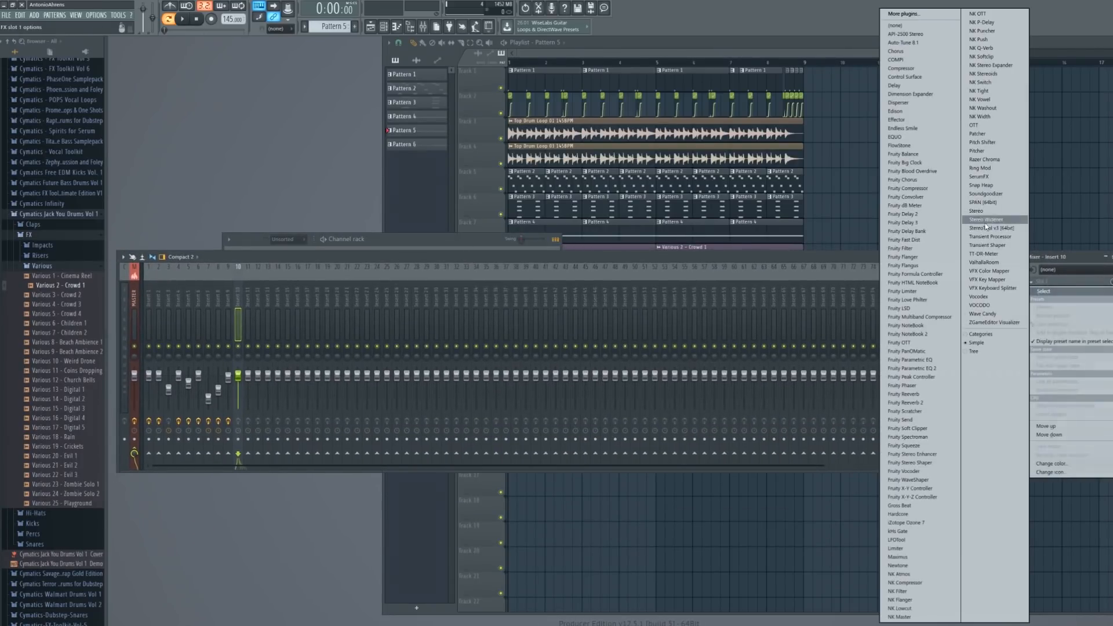
left_click(975, 125)
left_click(1040, 296)
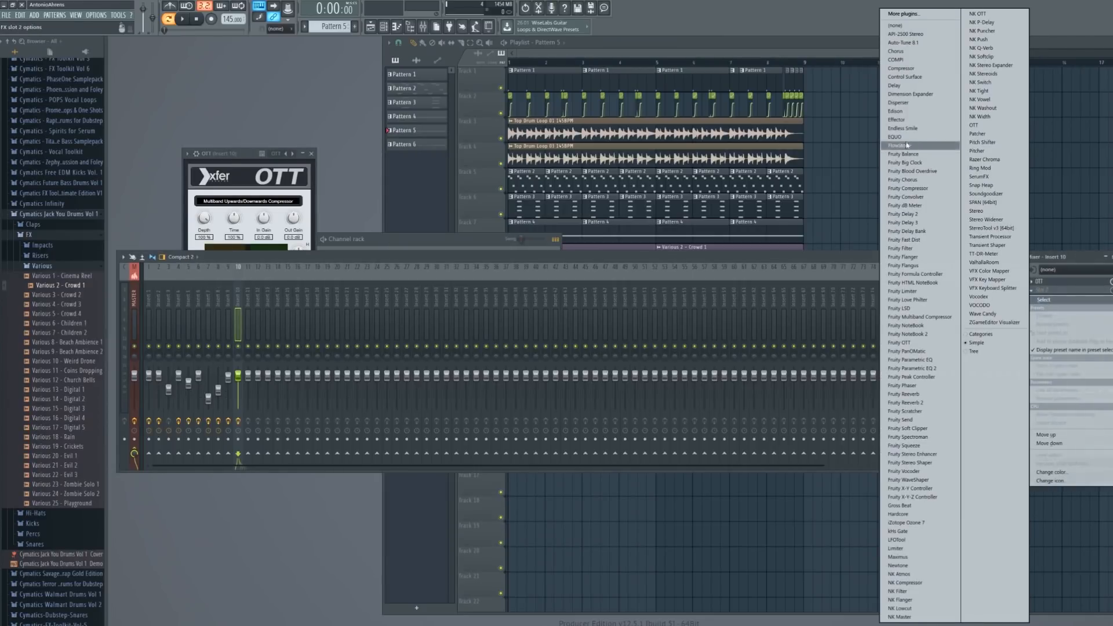
left_click(901, 68)
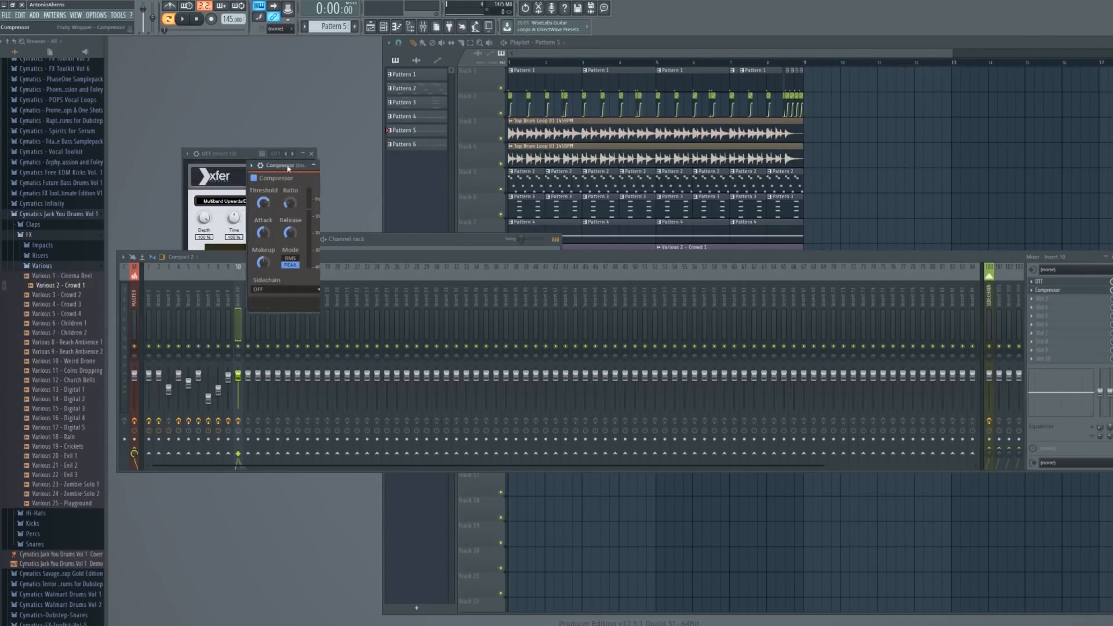
left_click(1031, 291)
mouse_move(1037, 299)
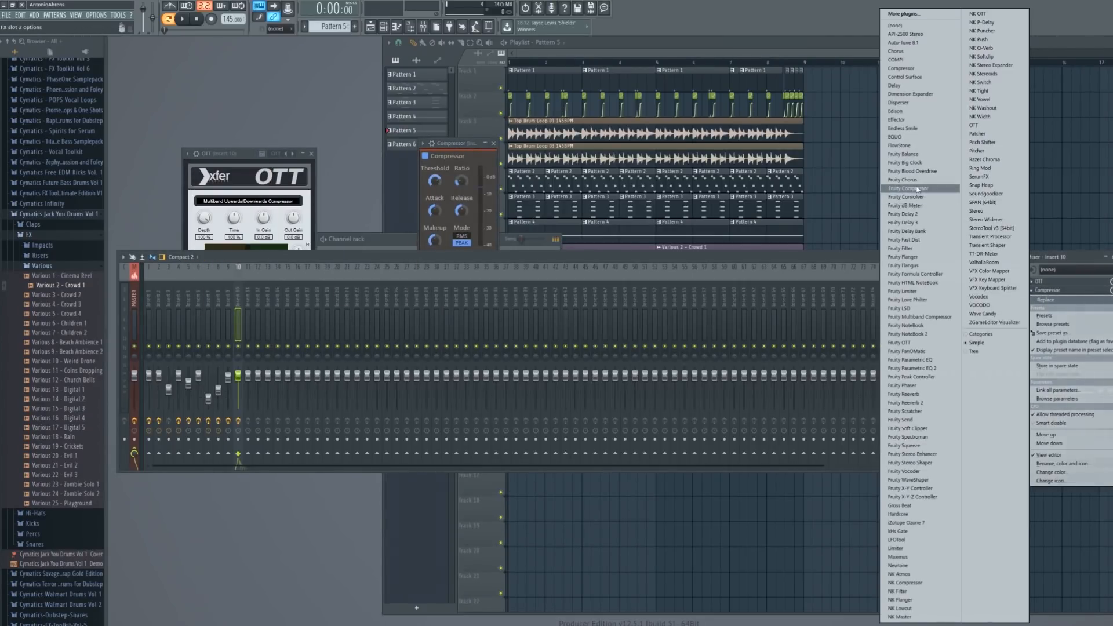
left_click(921, 189)
Set the OTT depth to 71% and give Fruity Compressor a -27.5 dB threshold, 17.5:1 ratio and 138 ms release
left_click_drag(248, 159, 328, 111)
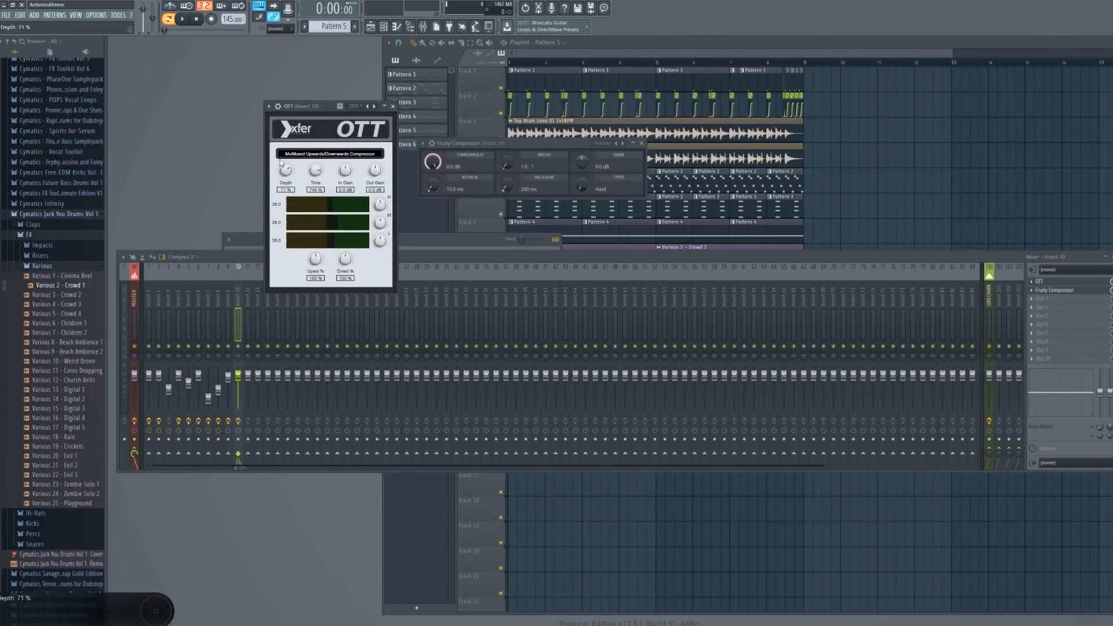
left_click(393, 108)
left_click_drag(433, 161, 433, 197)
left_click_drag(468, 145, 535, 168)
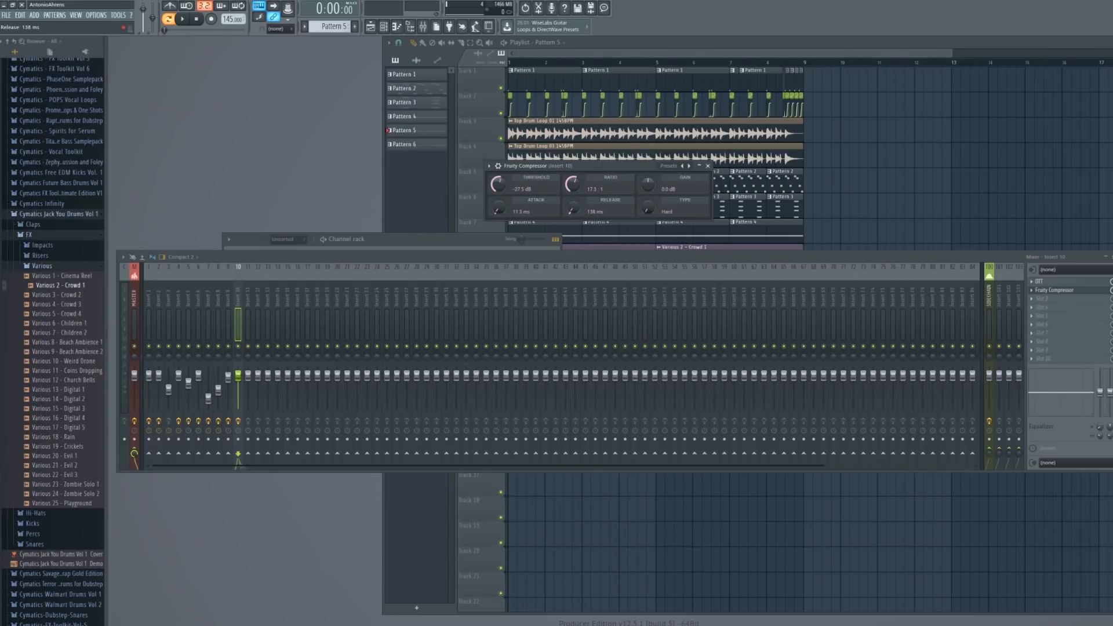
left_click(707, 166)
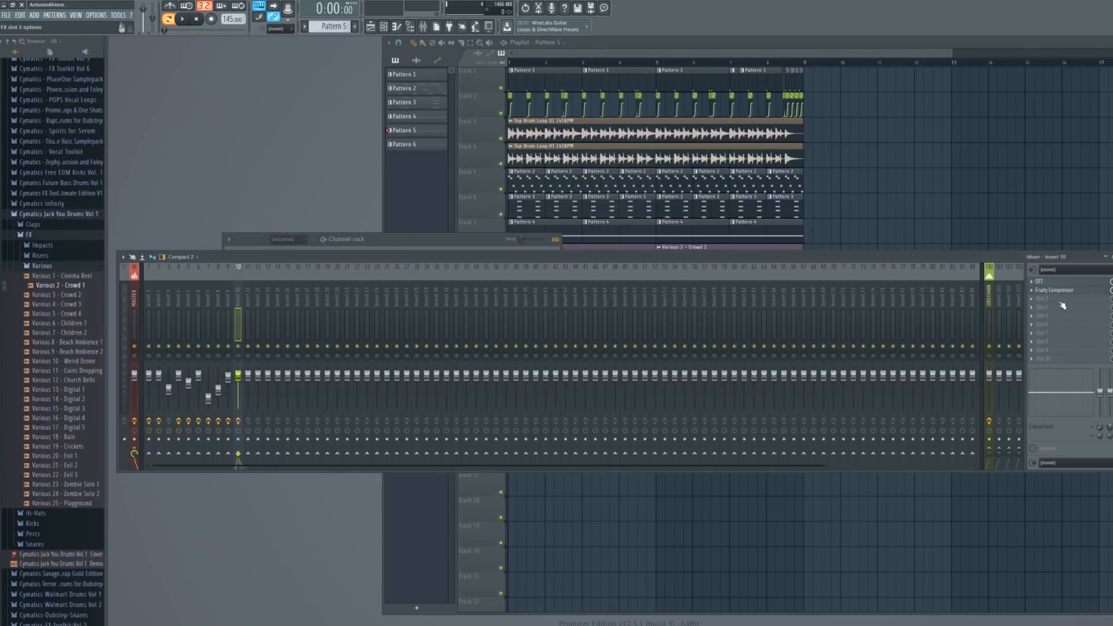
Add Fruity Parametric EQ 2 to insert 10 with the 20Hz + 18kHz cut preset and raise its low cut to about 190 Hz
left_click(1043, 299)
left_click(909, 368)
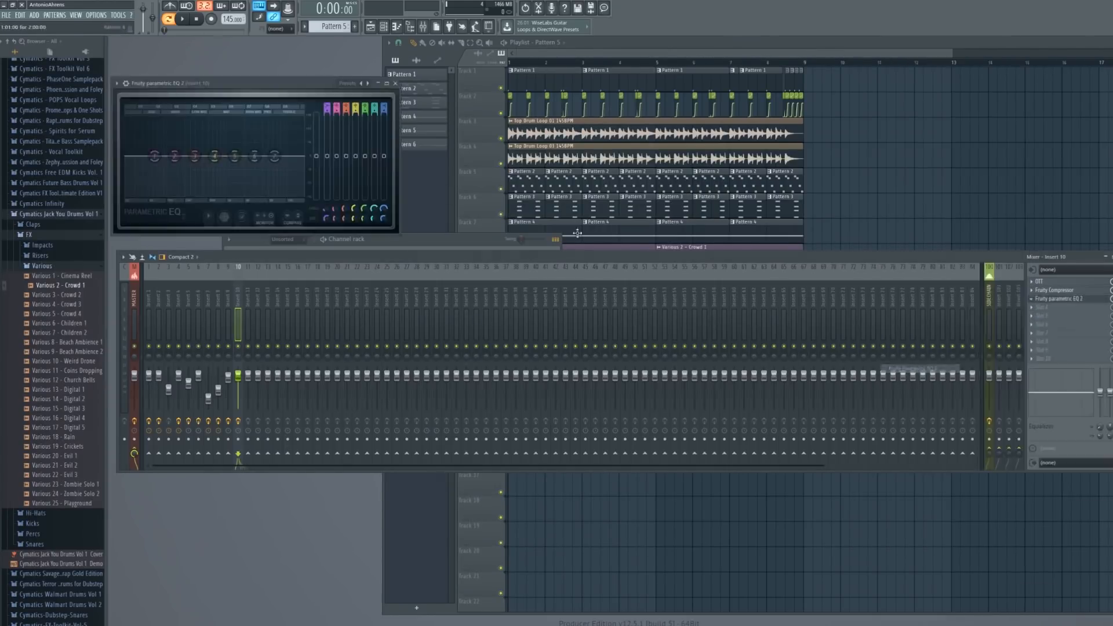
left_click(367, 82)
key("space")
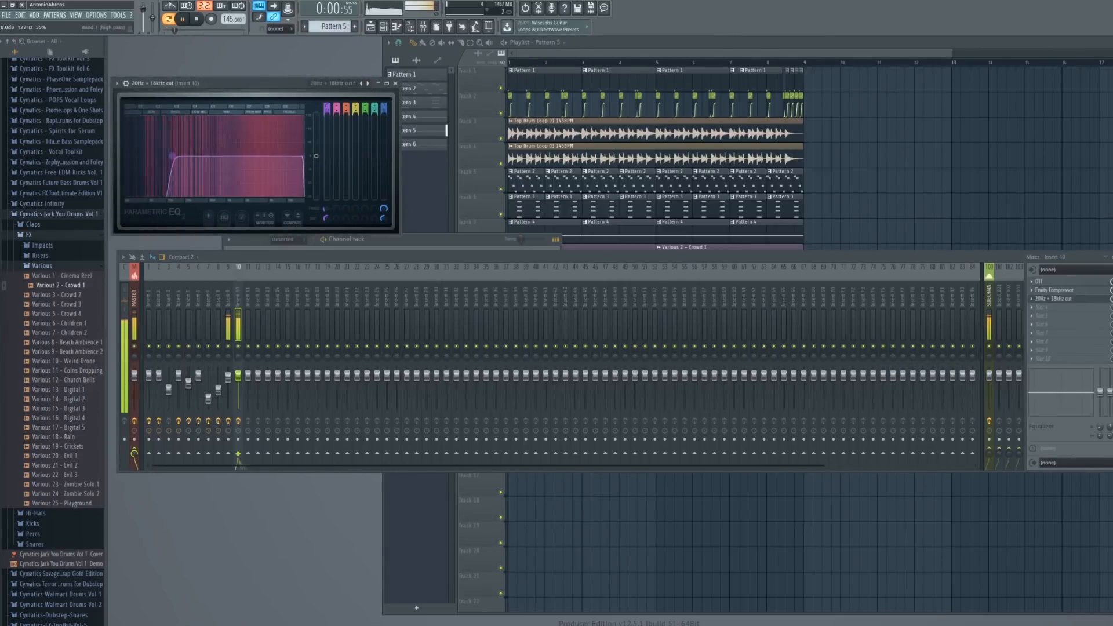
left_click_drag(188, 156, 184, 157)
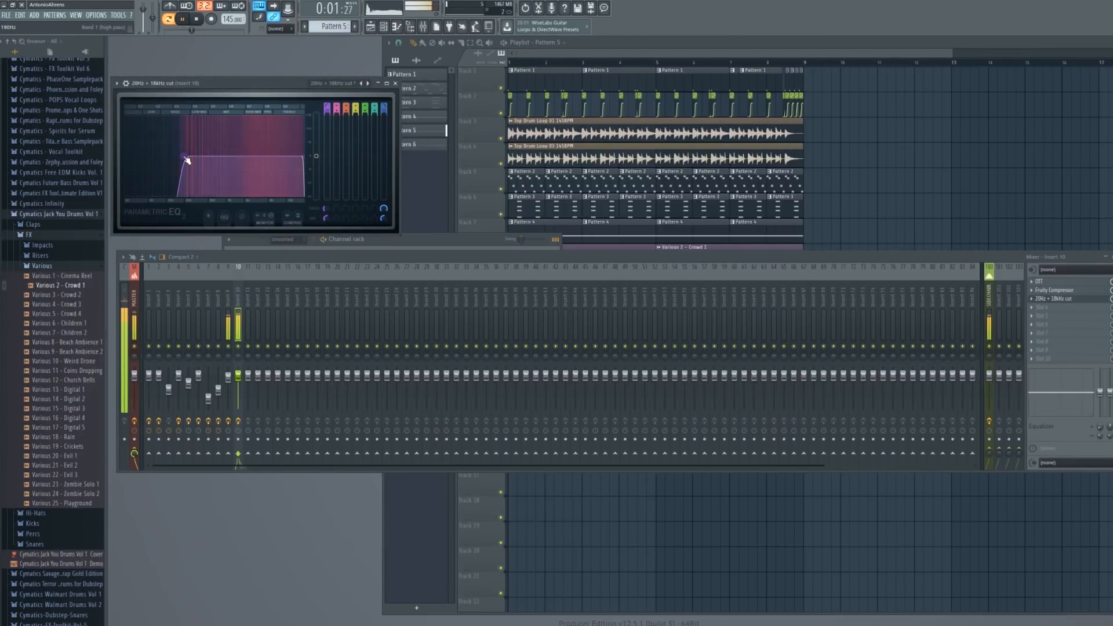
key("space")
Add Fruity WaveShaper in the fourth slot of insert 10 and bend its curve upward while auditioning the bass
left_click(1052, 307)
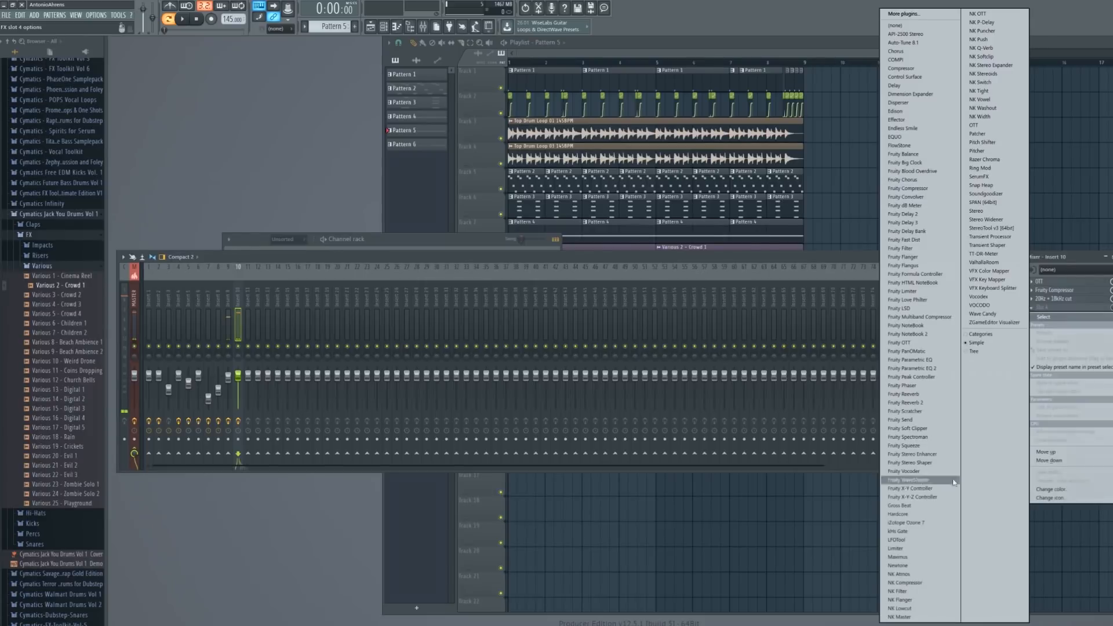
left_click(922, 481)
key("space")
left_click_drag(186, 178, 186, 128)
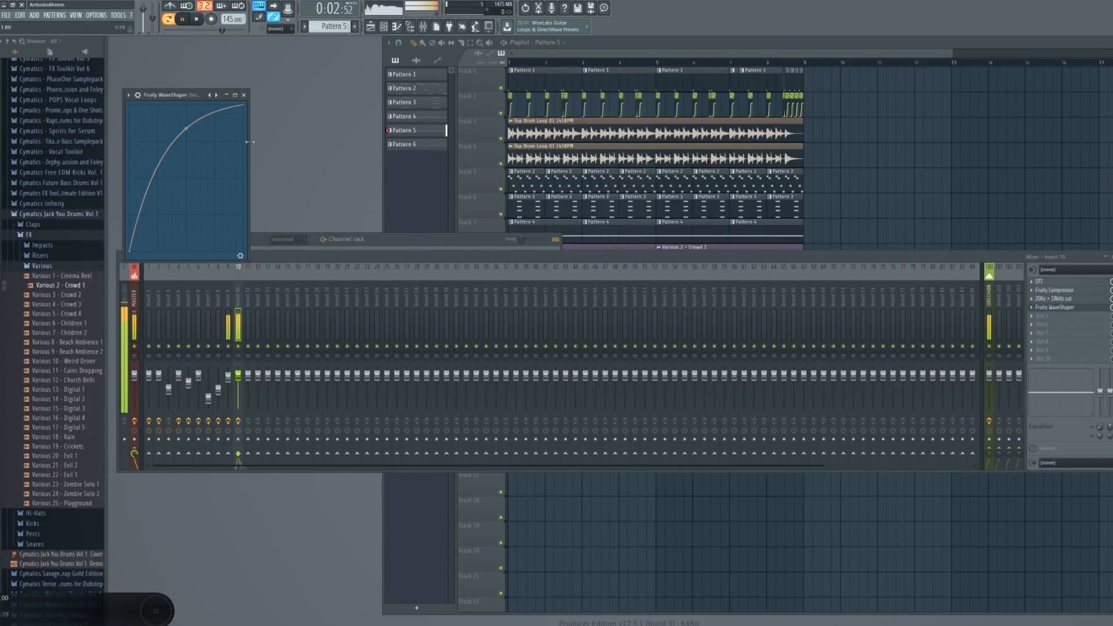
key("Escape")
key("Escape")
key("space")
Load the Growl Table 12 wavetable from the Cymatics Wavetable Library into oscillator A of Serum #4
right_click(298, 287)
left_click(326, 290)
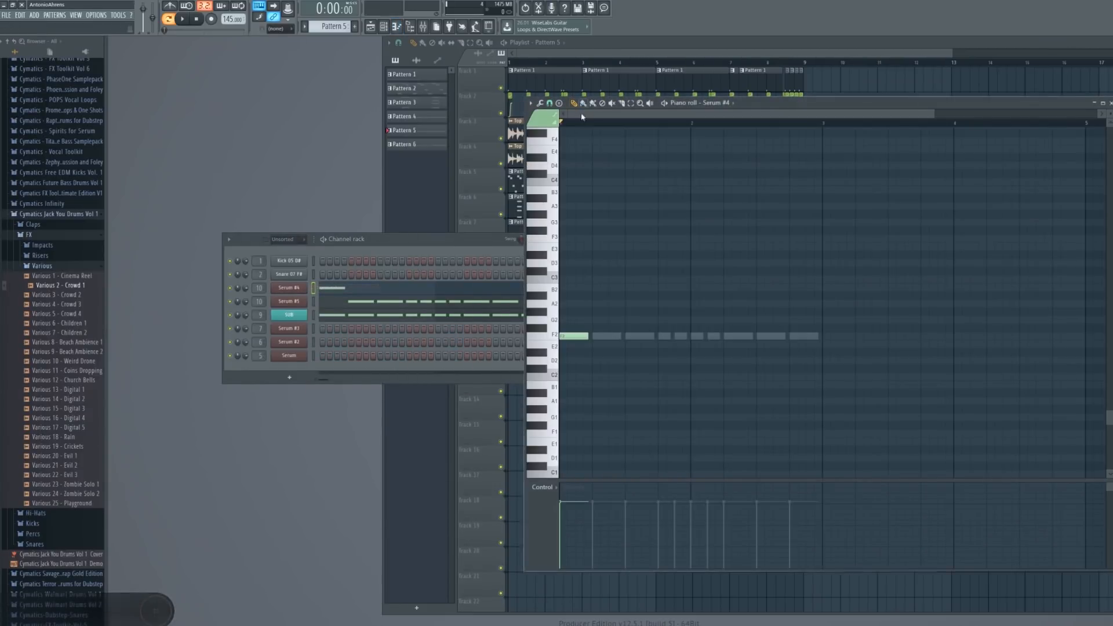
left_click(290, 288)
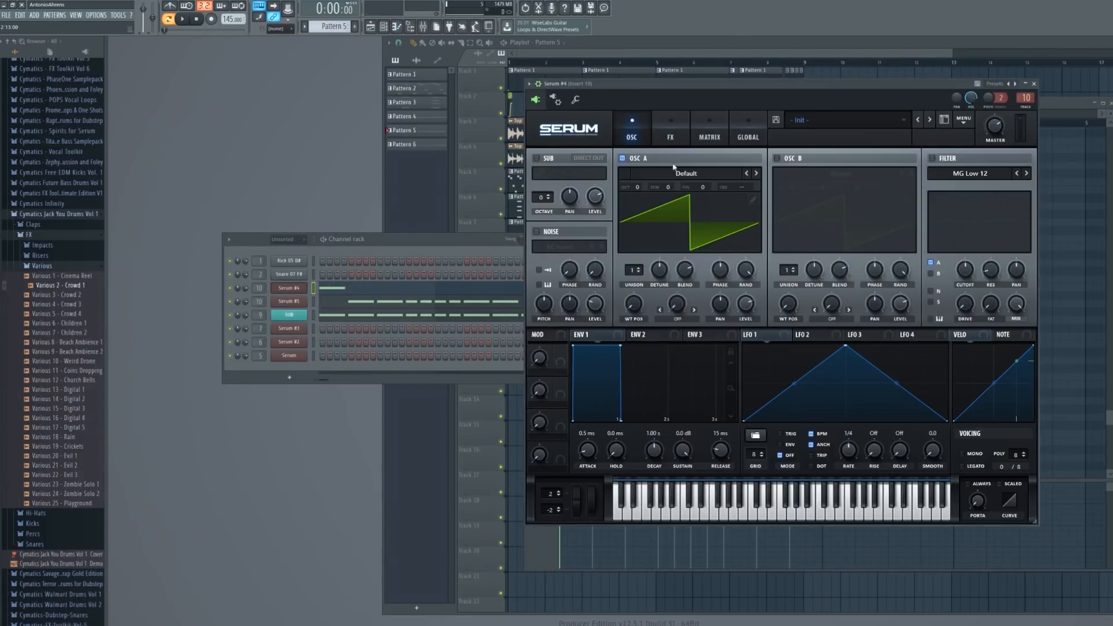
left_click(697, 176)
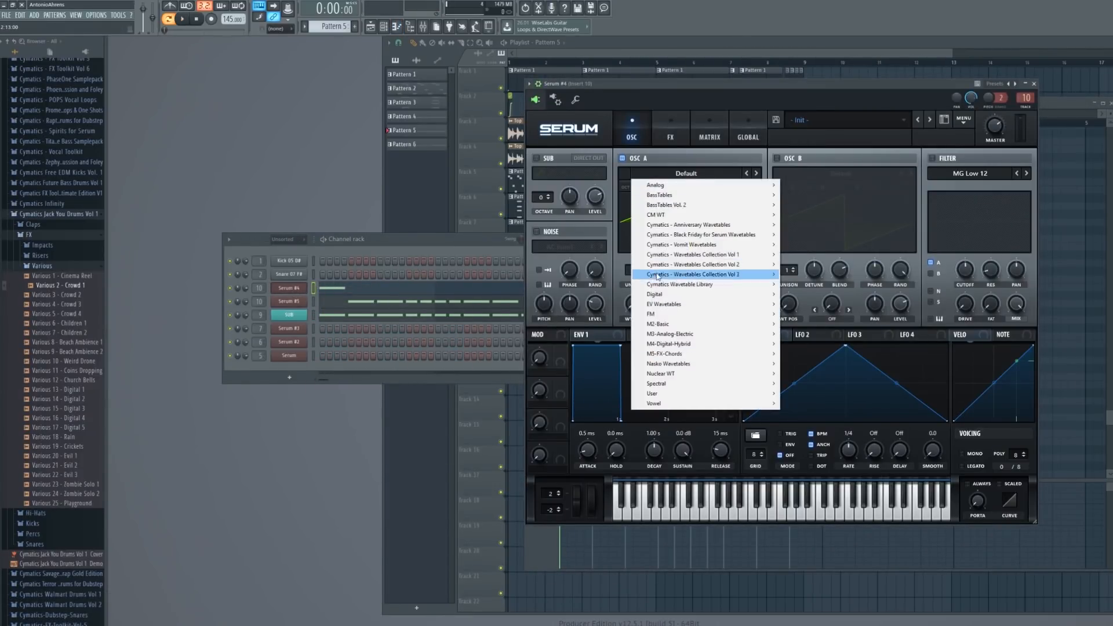
mouse_move(776, 295)
mouse_move(855, 424)
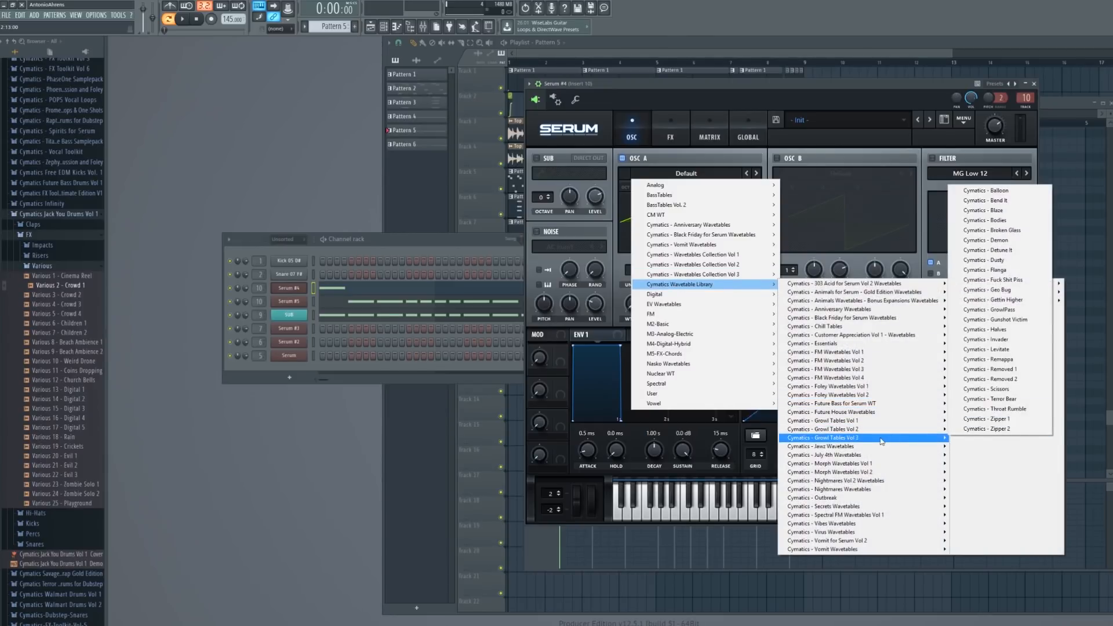
left_click(980, 292)
Modulate oscillator A's wavetable position with LFO 1 in Serum #4 and audition the pattern
left_click_drag(634, 302, 633, 272)
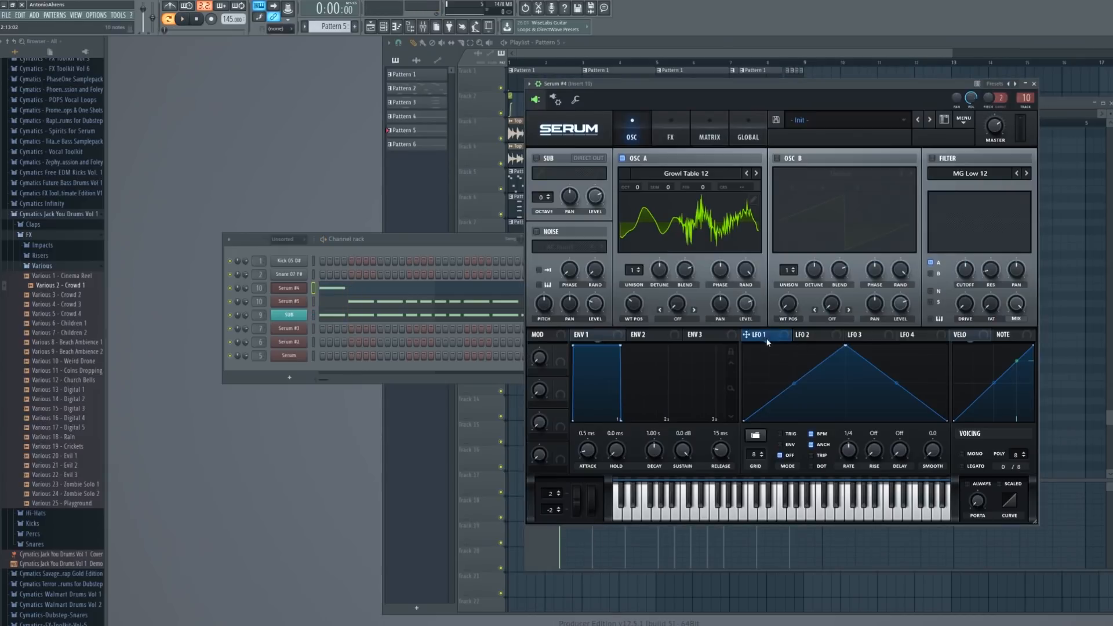
left_click_drag(757, 334, 634, 302)
key("space")
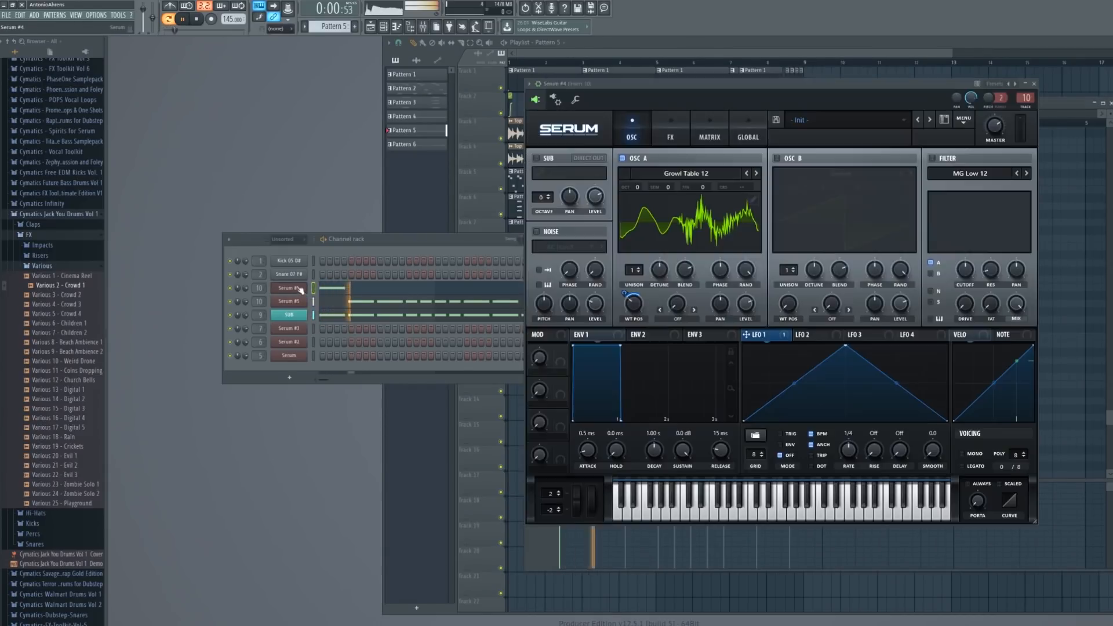
left_click(293, 287)
key("space")
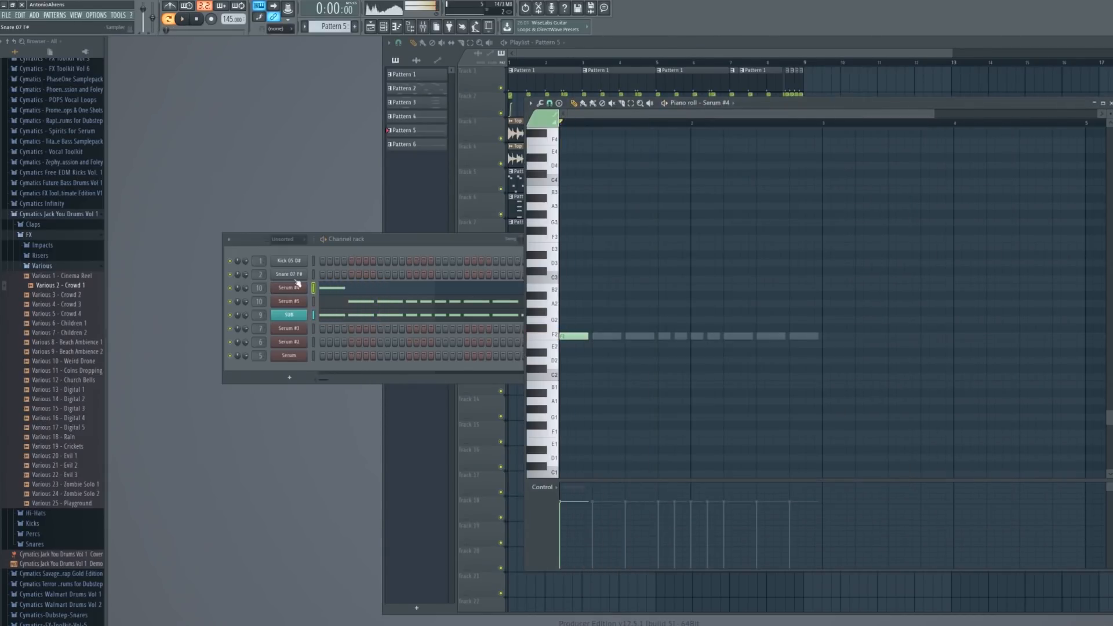
Loop playback over the first Serum #4 note and switch oscillator A to Growl Table 13, leaving its warp mode off
right_click(293, 279)
right_click(293, 286)
left_click(333, 288)
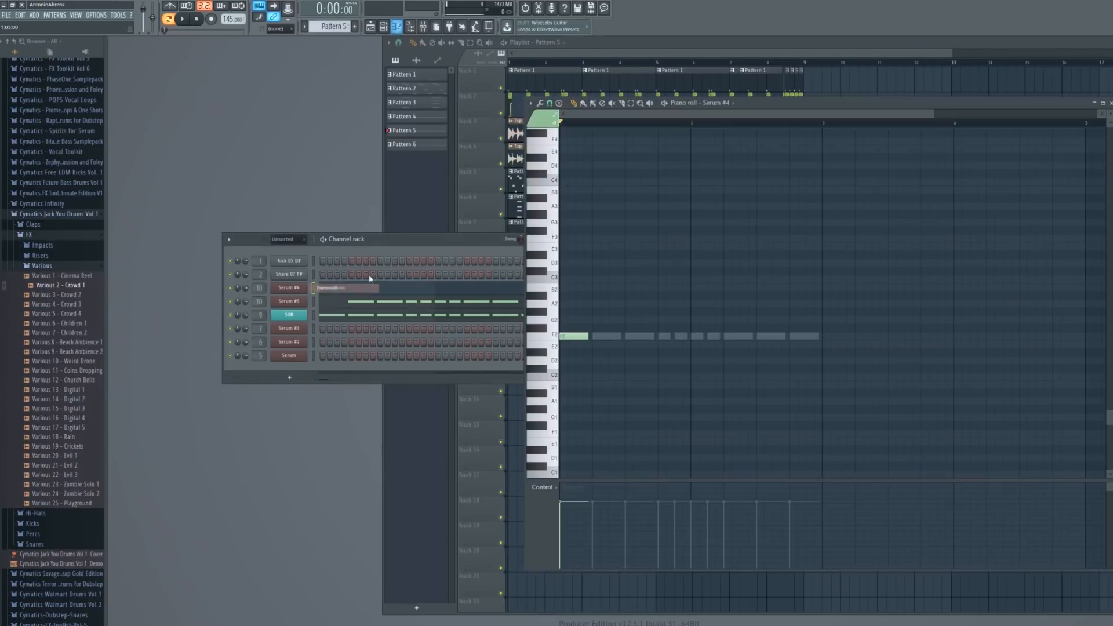
left_click(289, 287)
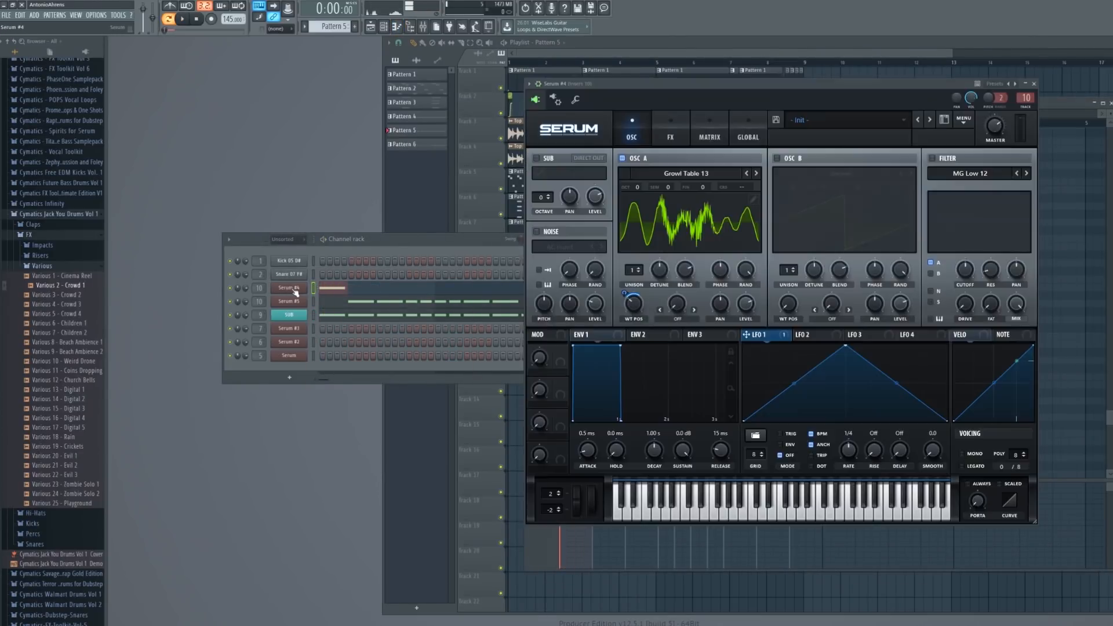
key("space")
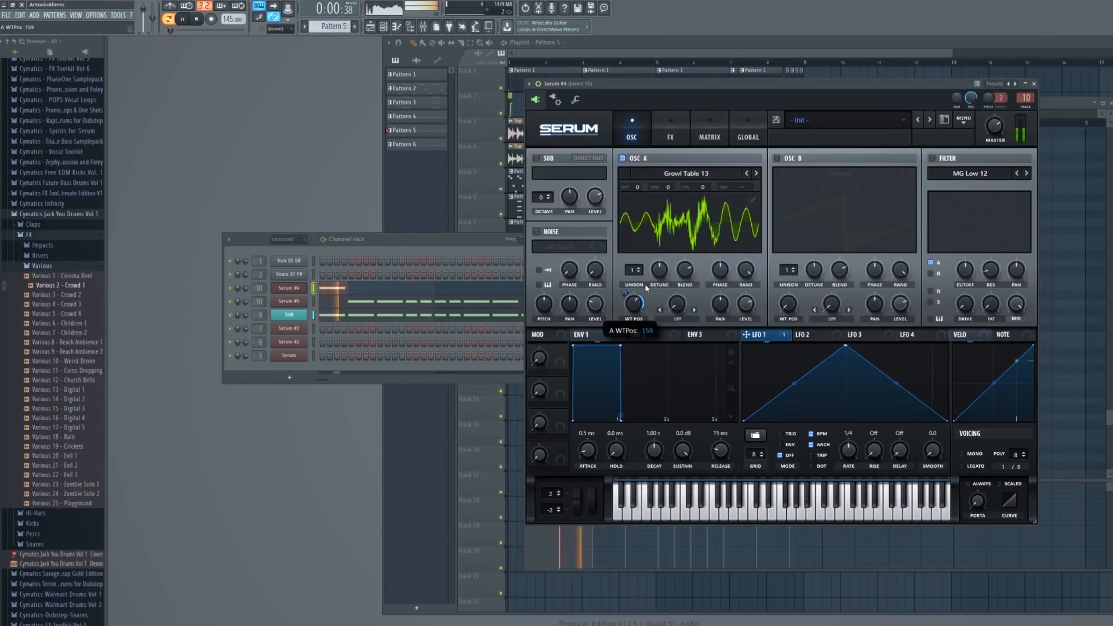
left_click(677, 318)
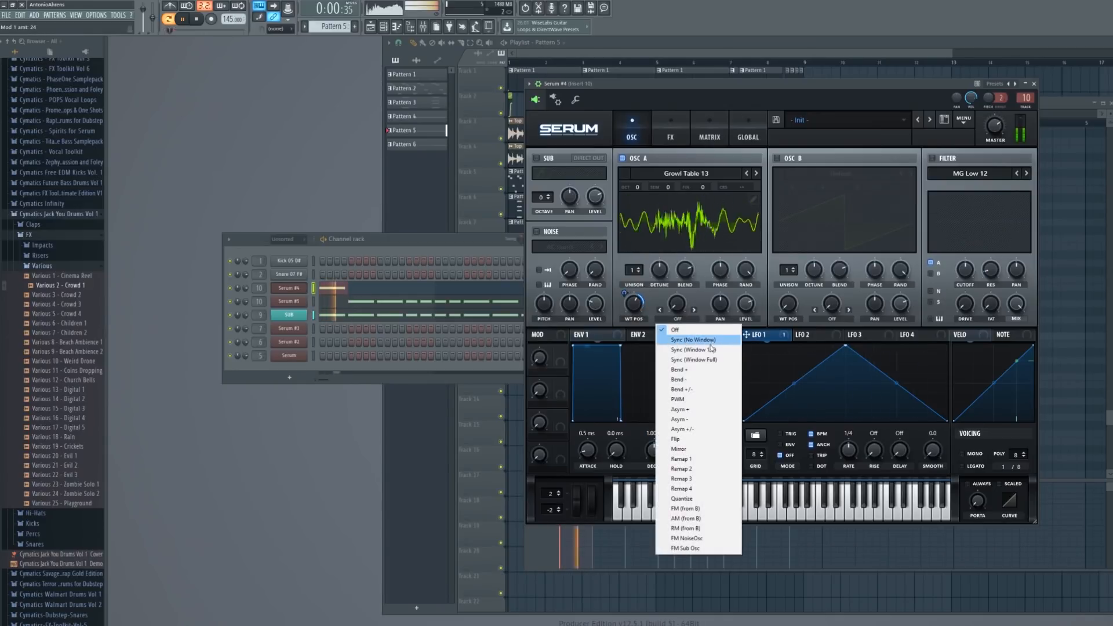
left_click(634, 327)
Enable the Serum #4 filter as HP 12 with a 50 Hz cutoff and 62% resonance
left_click(969, 173)
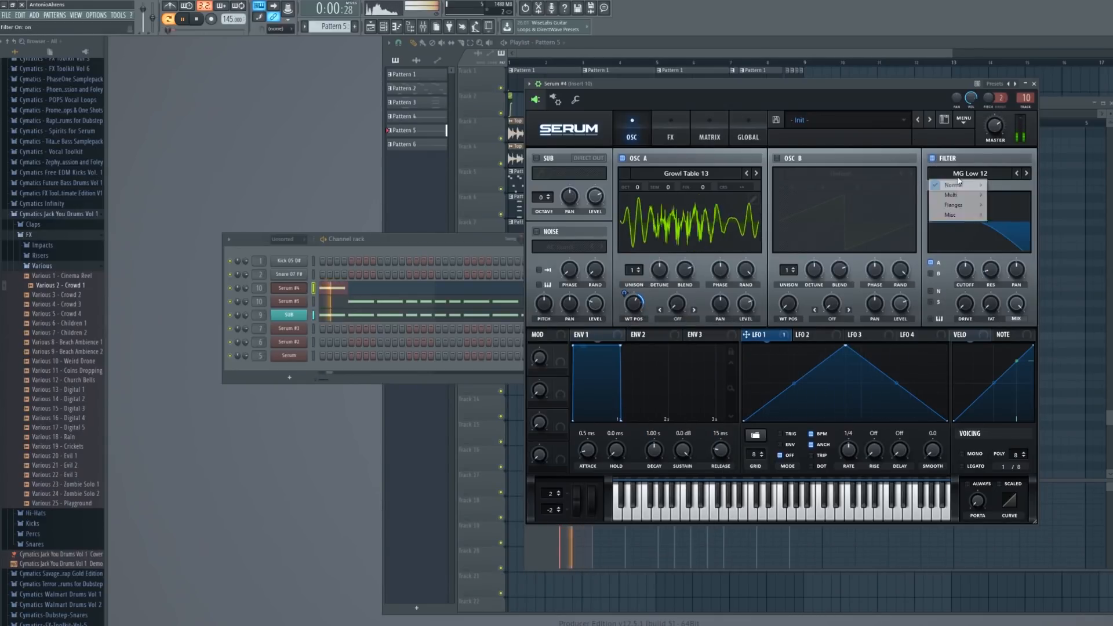
mouse_move(956, 197)
left_click(1005, 274)
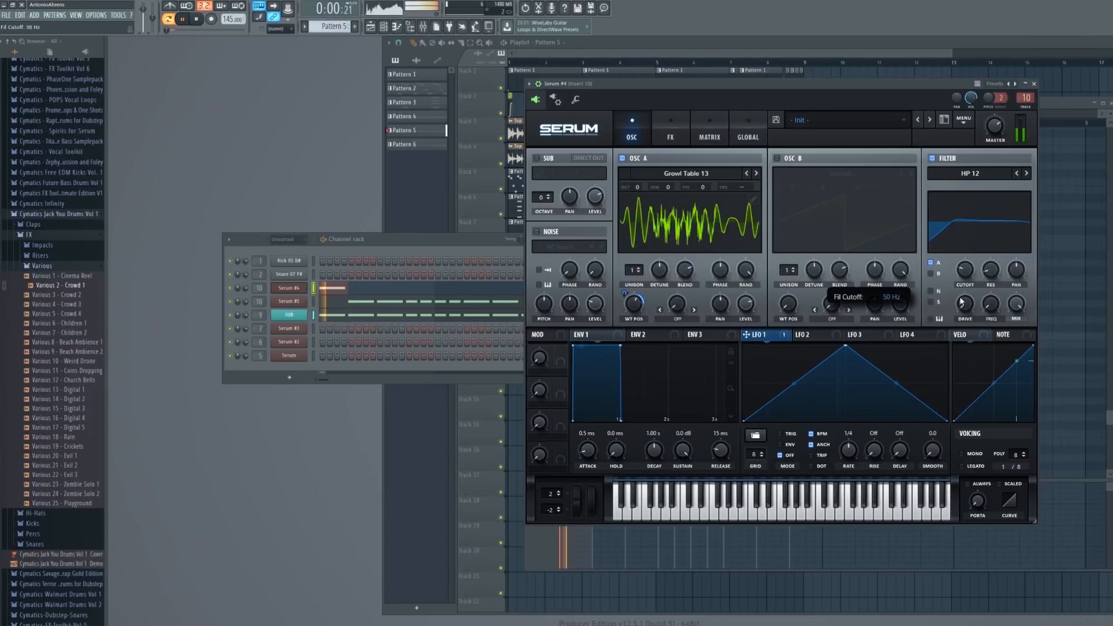
left_click_drag(990, 271, 989, 243)
Reshape LFO 1 with a curved rise and later peak, and assign it to the filter cutoff at 31 and to oscillator A's level from 0%
left_click_drag(794, 383, 875, 346)
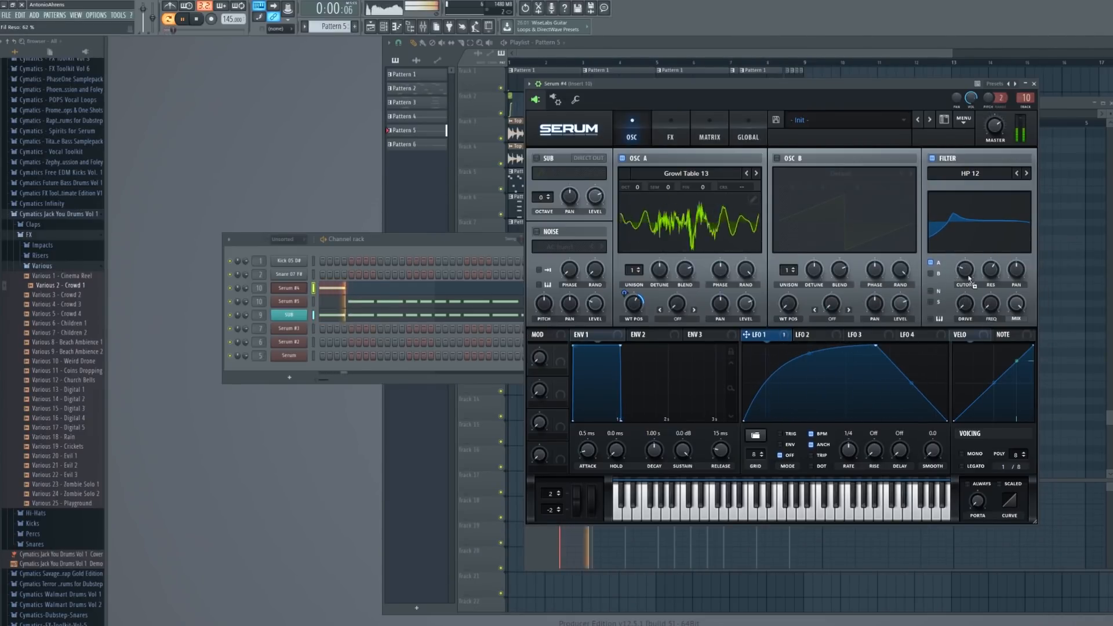
left_click_drag(747, 335, 957, 264)
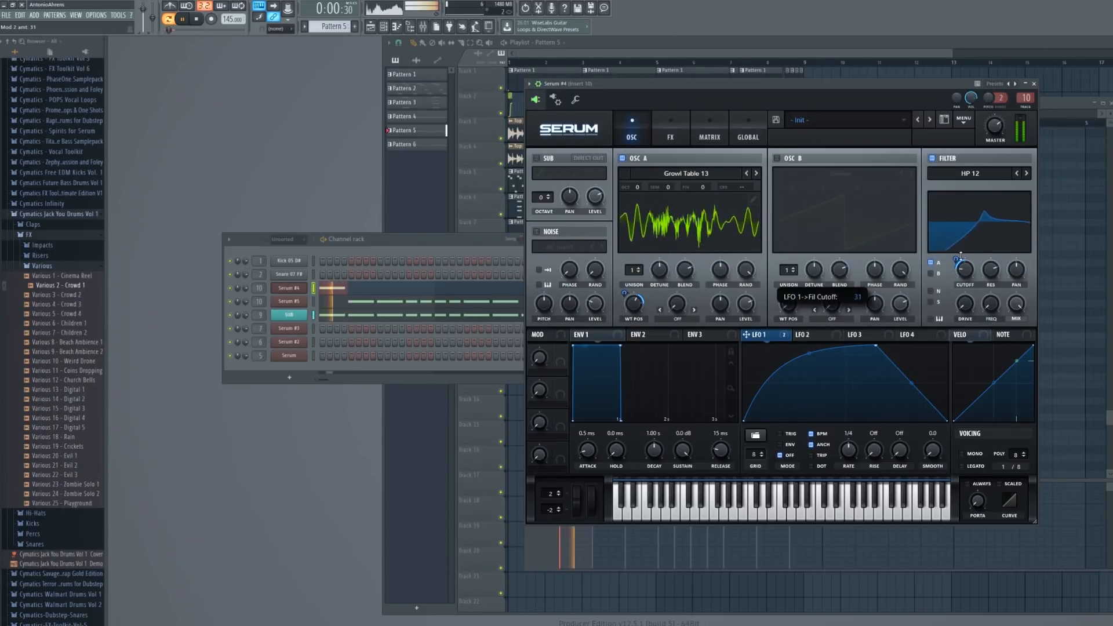
left_click_drag(746, 303, 723, 373)
left_click_drag(747, 335, 745, 304)
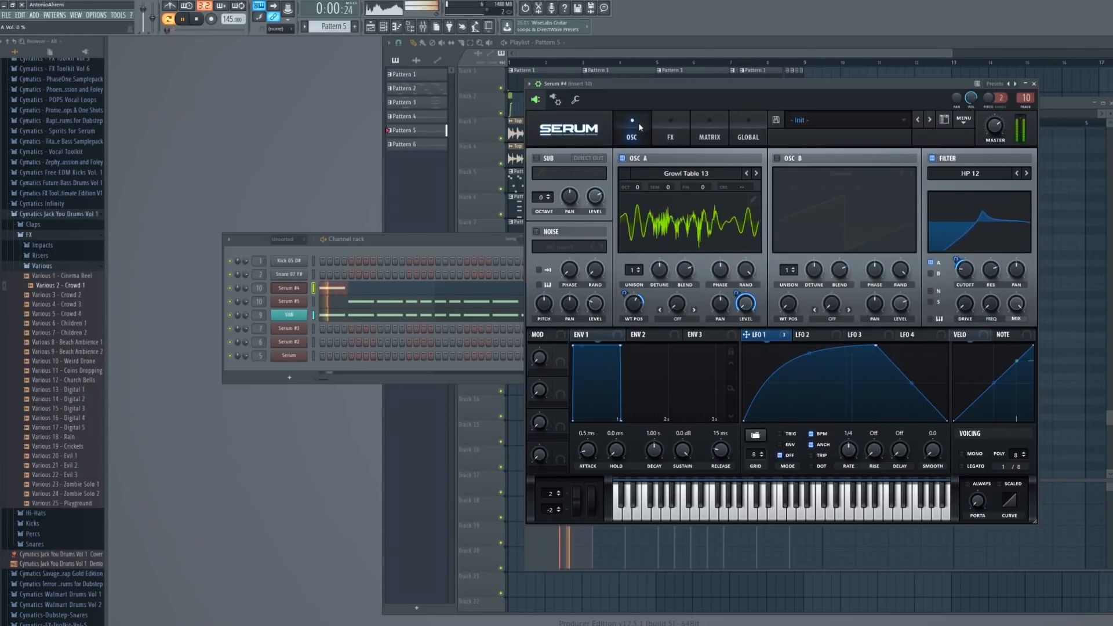
Enable the multiband compressor effect in Serum #4 with 10.5 dB of gain
left_click(670, 131)
left_click(552, 263)
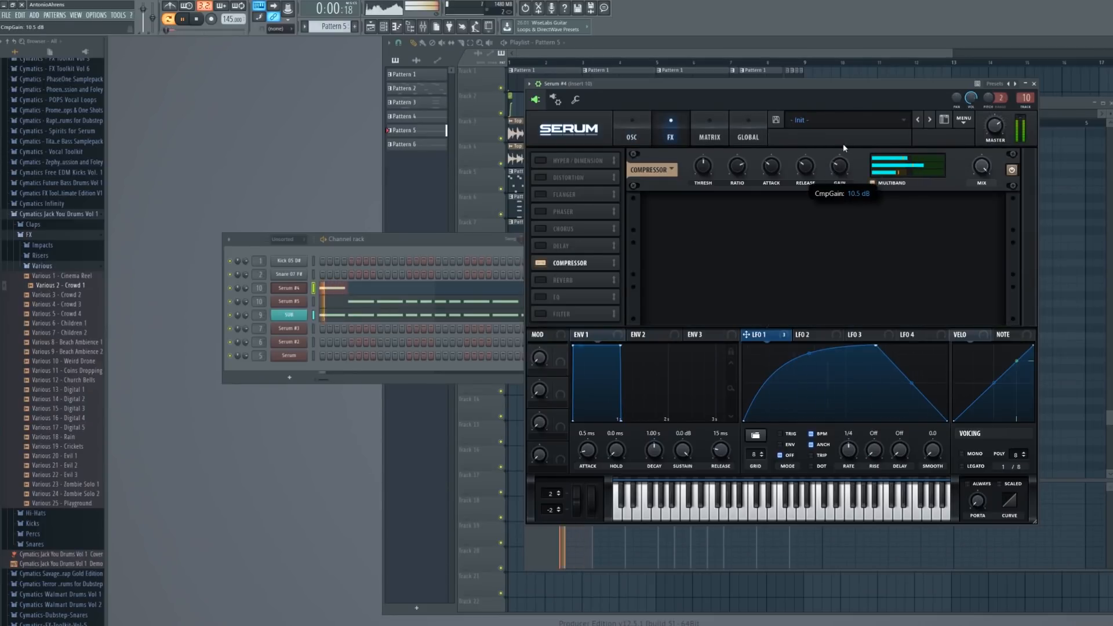
Enable the FX filter in Serum #4 as HP 12 with Var at 31%, and assign LFO 1 to its cutoff at 33
left_click(545, 313)
mouse_move(719, 226)
left_click(787, 299)
left_click_drag(786, 205, 866, 166)
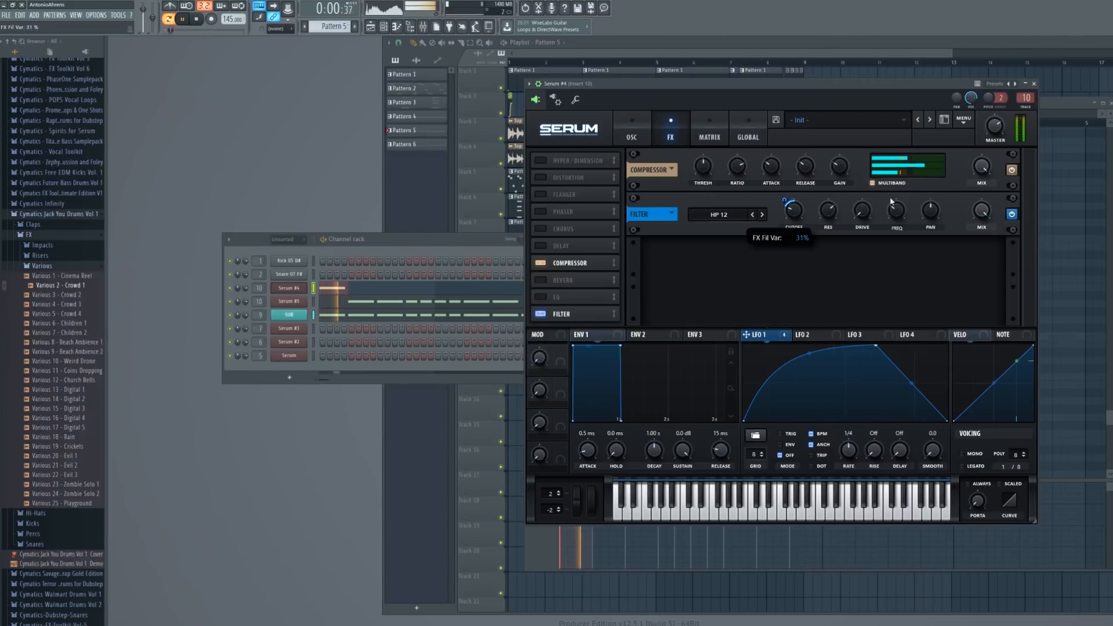
left_click_drag(786, 202, 787, 197)
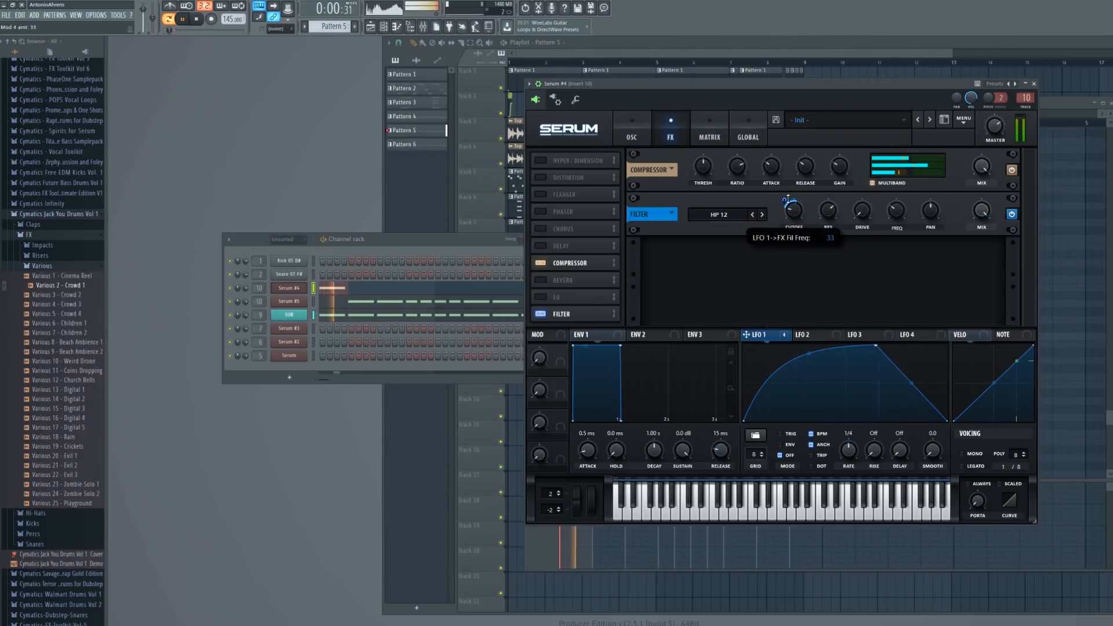
Enable the chorus in Serum #4, assign LFO 2 to Delay 1 at 32, and reshape LFO 2 into a rising ramp
key("space")
left_click(285, 288)
left_click(661, 142)
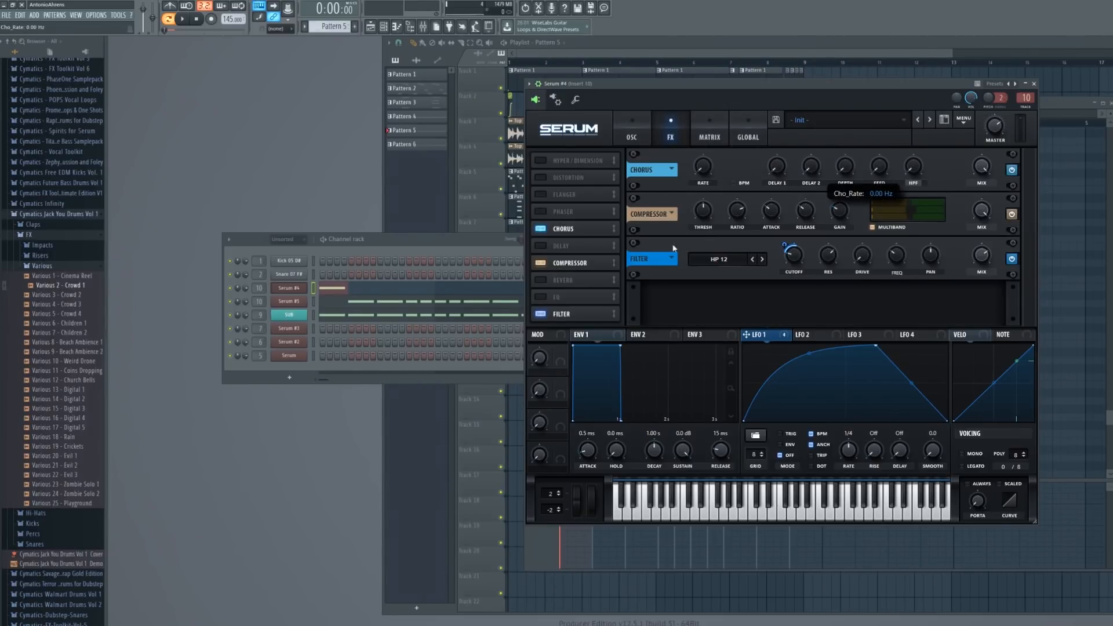
left_click(810, 335)
left_click_drag(772, 169, 762, 186)
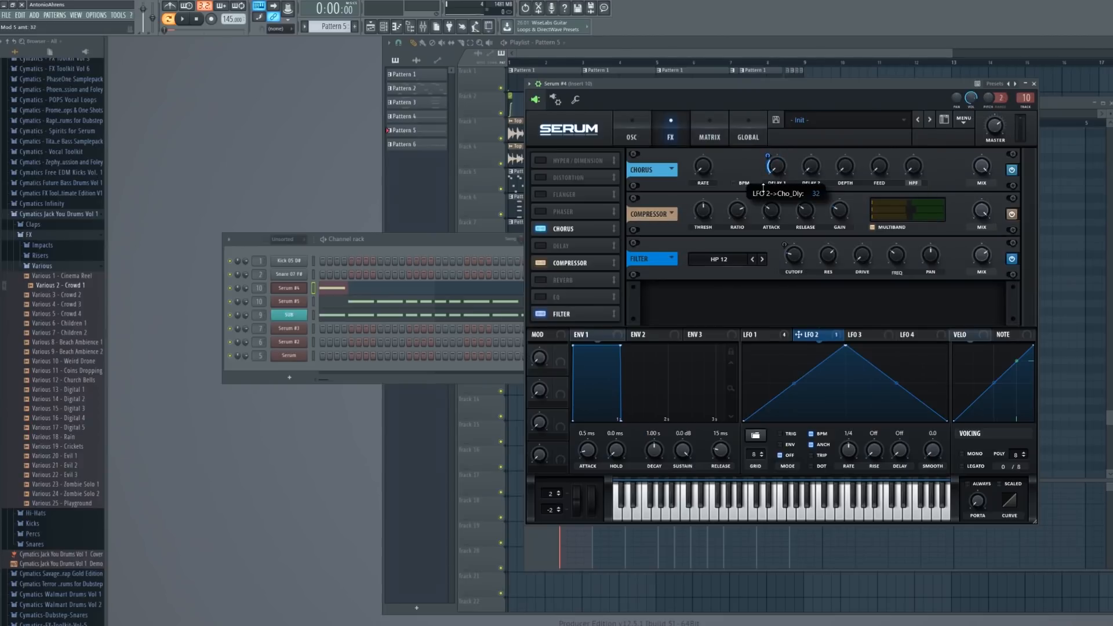
left_click_drag(839, 346, 1027, 297)
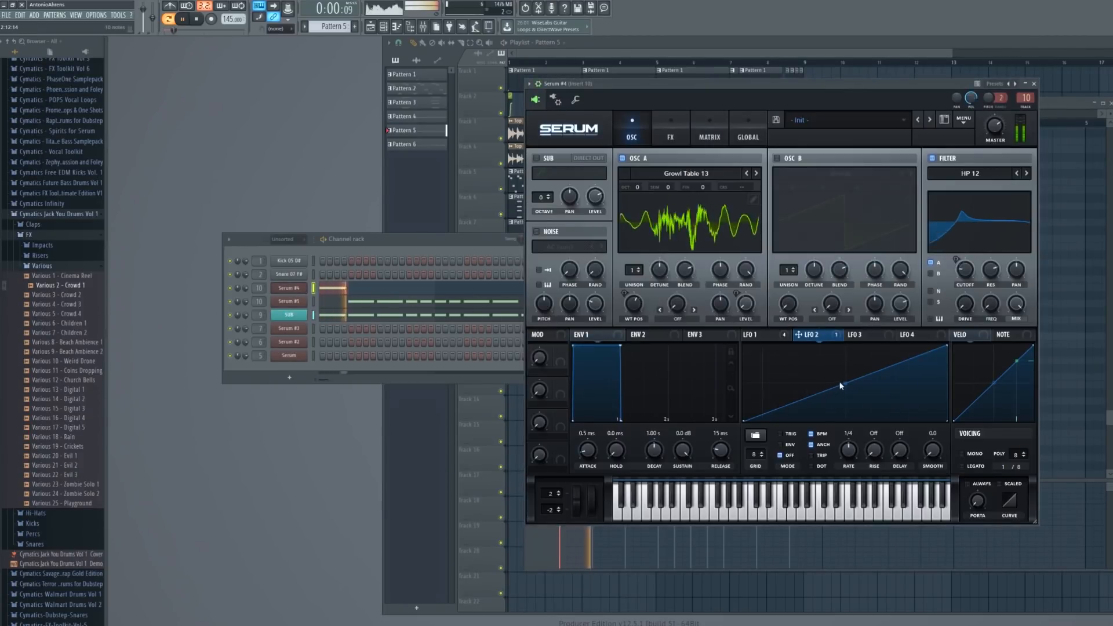
left_click_drag(846, 382, 846, 394)
Fine-tune the Serum #4 oscillator-page filter cutoff and oscillator A's wavetable position during loop playback
left_click(771, 335)
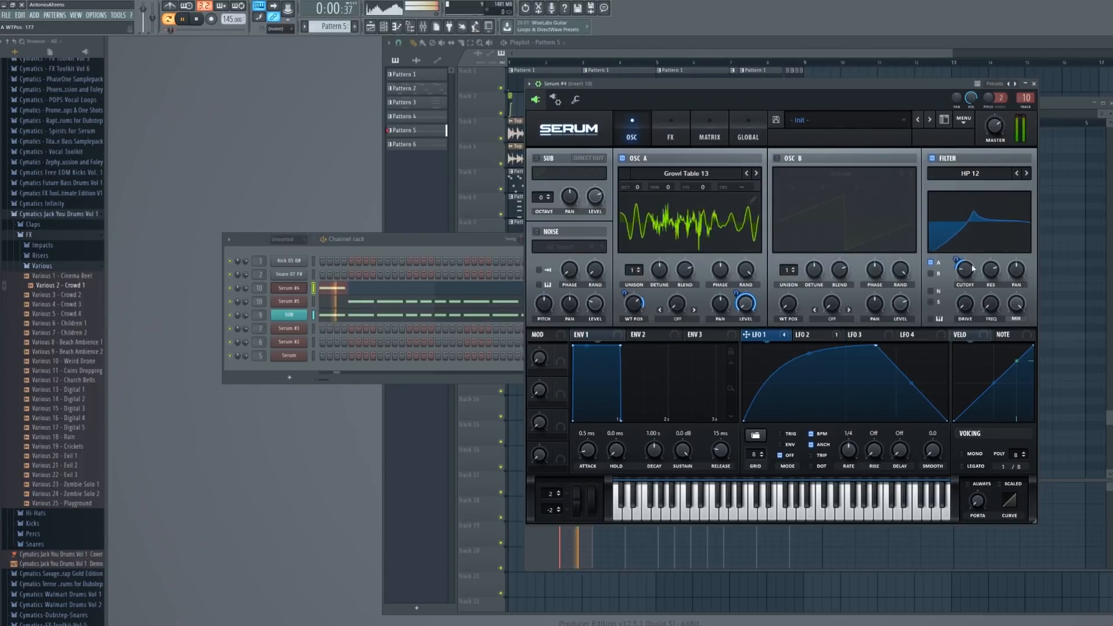
left_click_drag(956, 260, 964, 275)
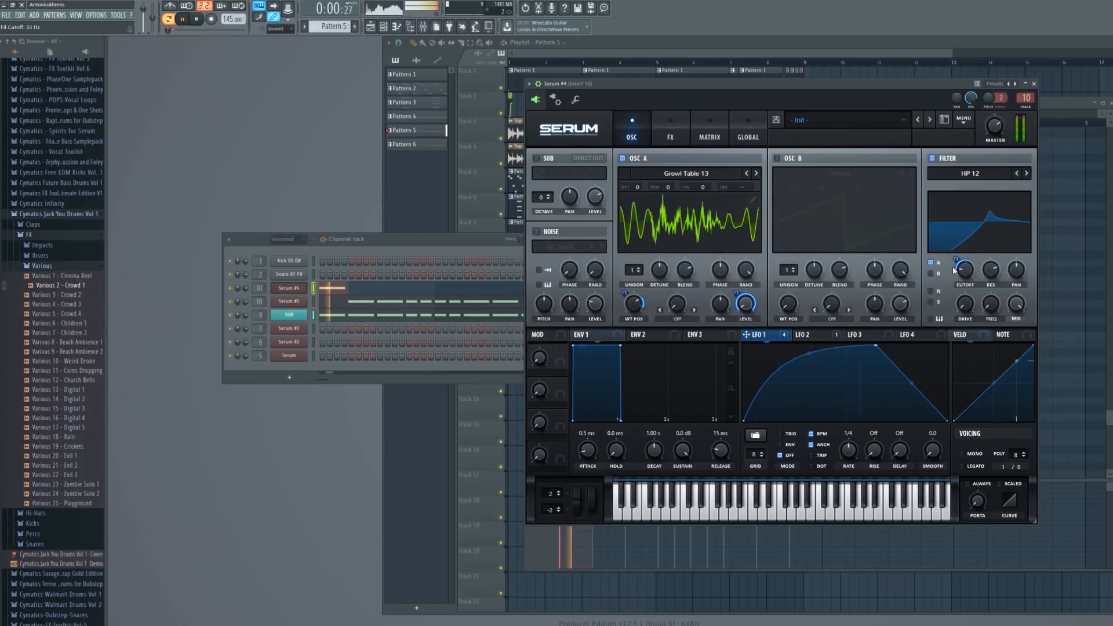
left_click_drag(635, 311, 631, 364)
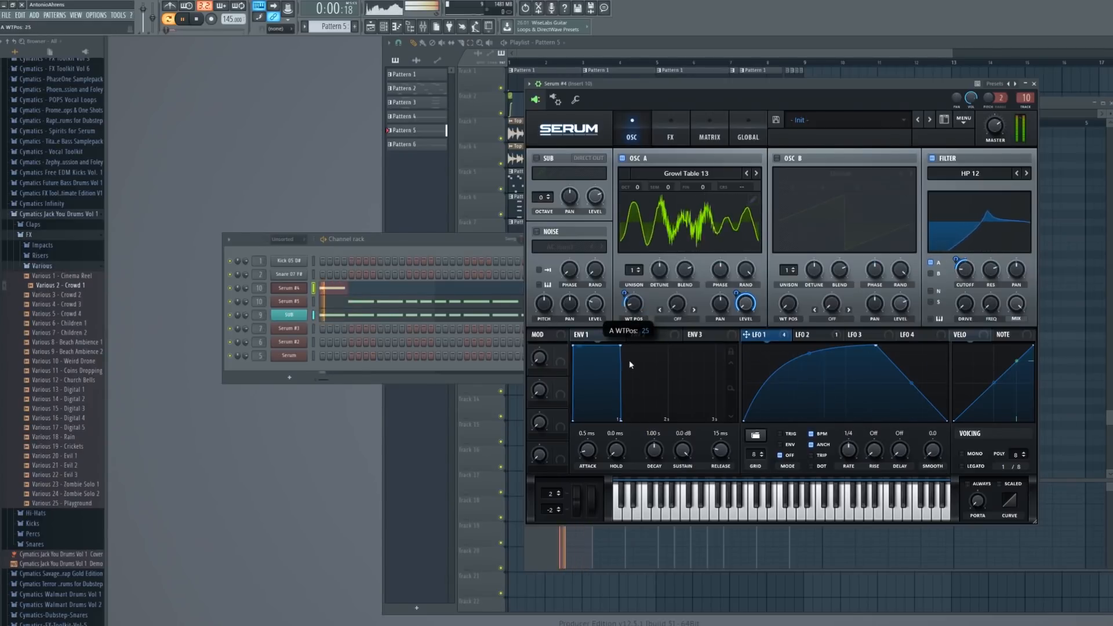
left_click_drag(635, 308, 645, 272)
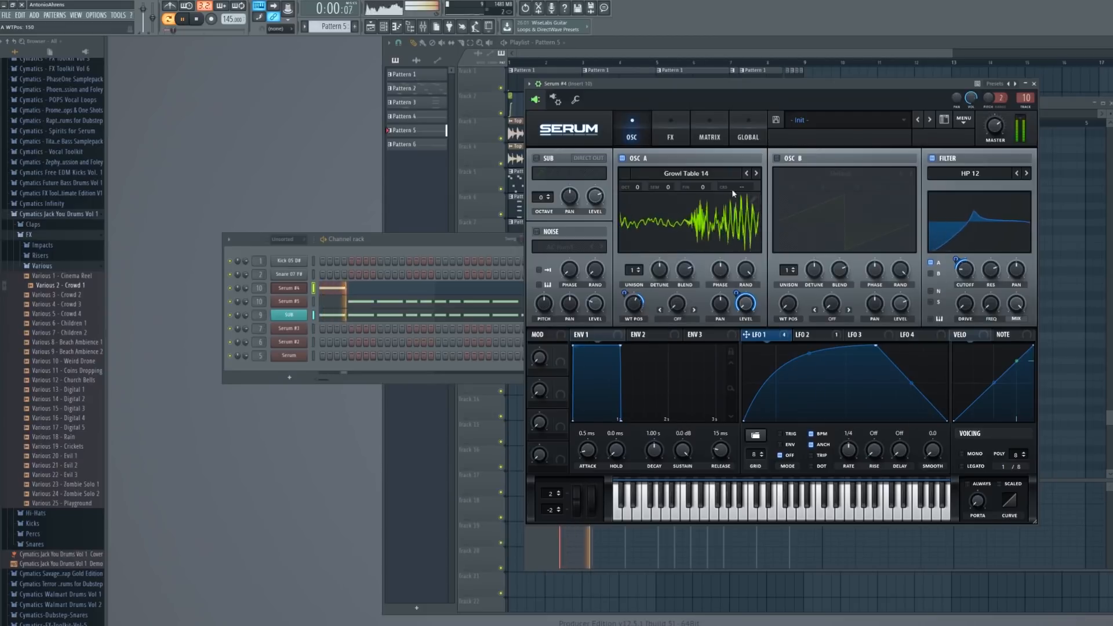
Audition the growl wavetables on Serum #4's oscillator A and settle on Growl Table 18
left_click(757, 173)
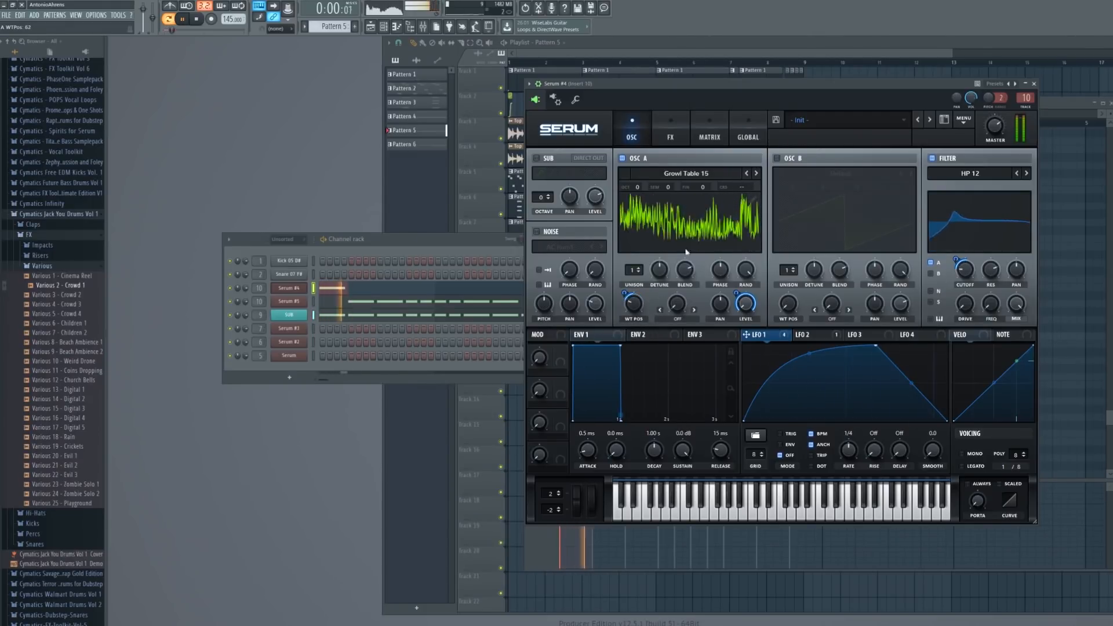
left_click(757, 173)
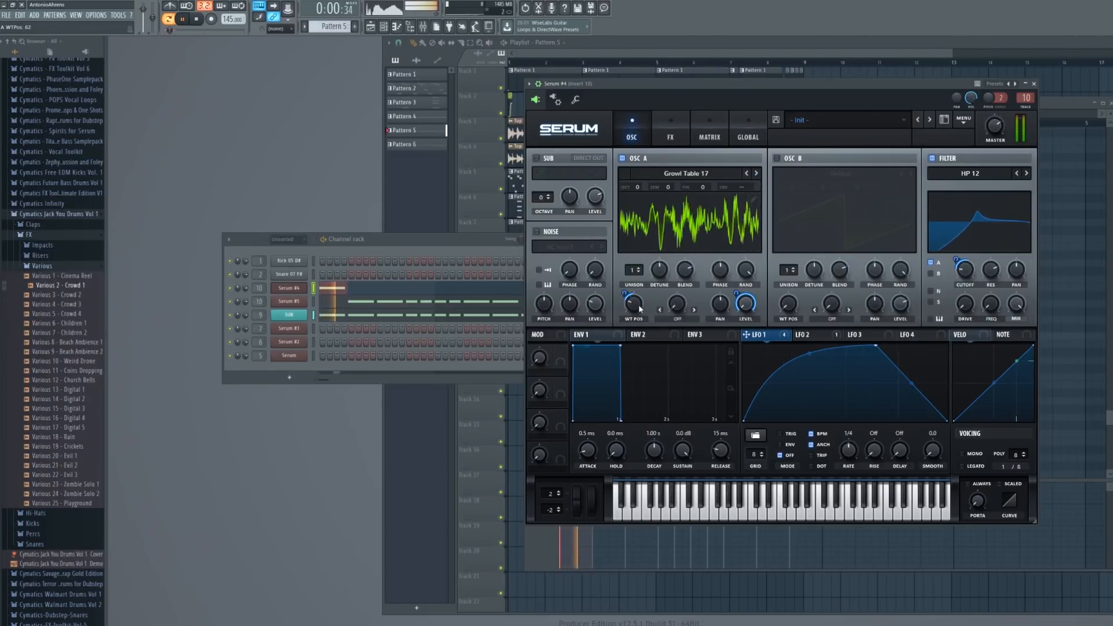
left_click(757, 173)
left_click(756, 173)
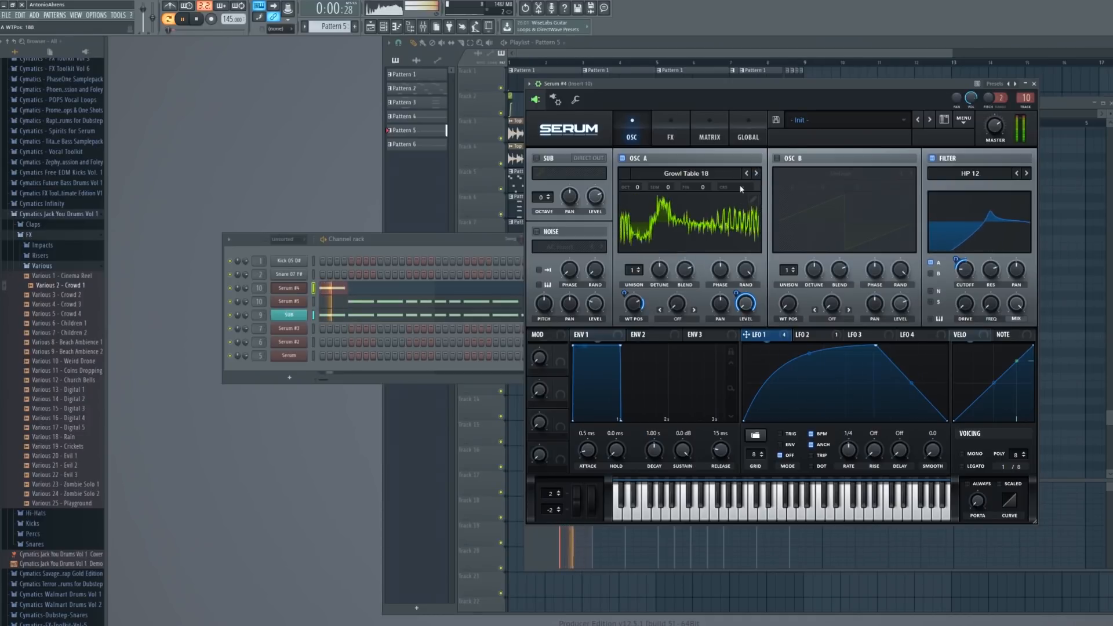
key("space")
Try the Bend + and Bend - warp modes on Serum #4's oscillator A and assign LFO 1 to the warp amount
left_click(677, 318)
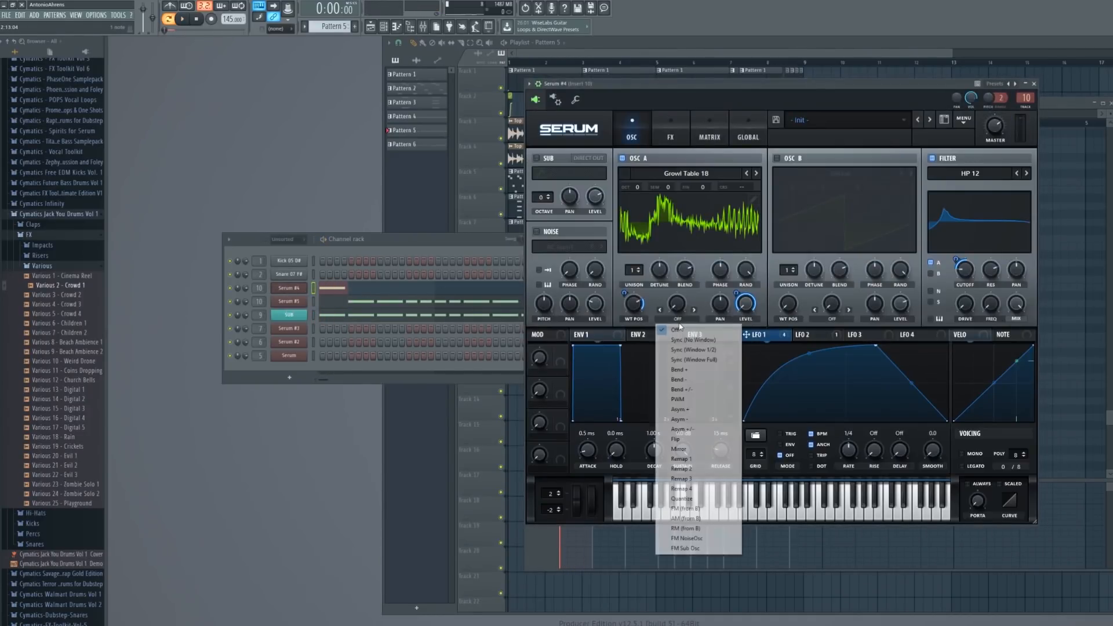
left_click(684, 374)
key("space")
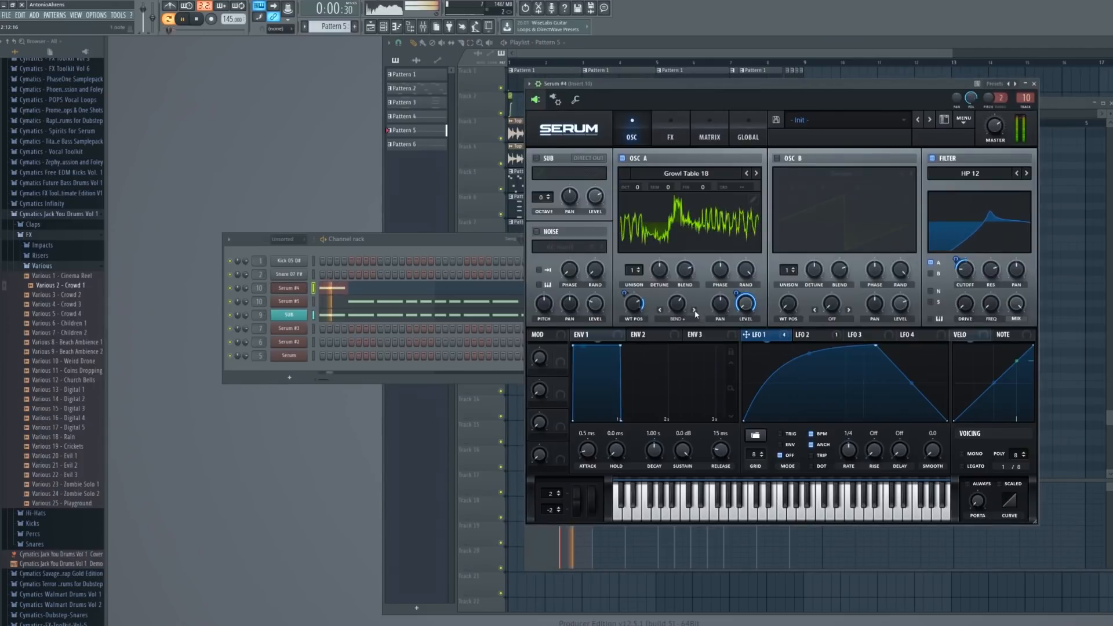
key("space")
left_click(297, 276)
left_click(299, 287)
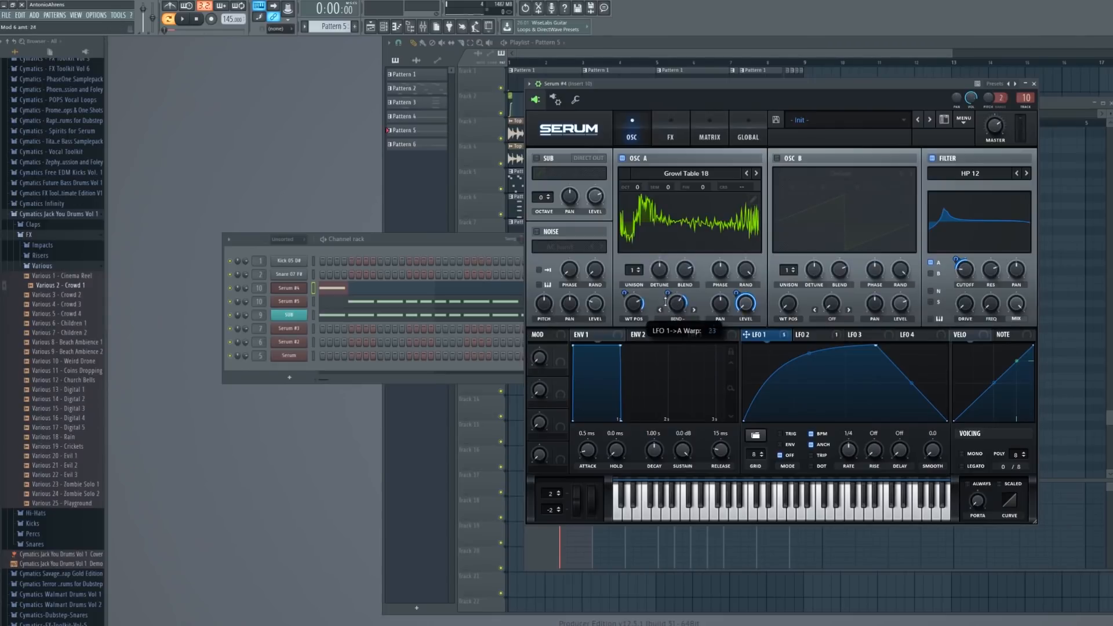
key("space")
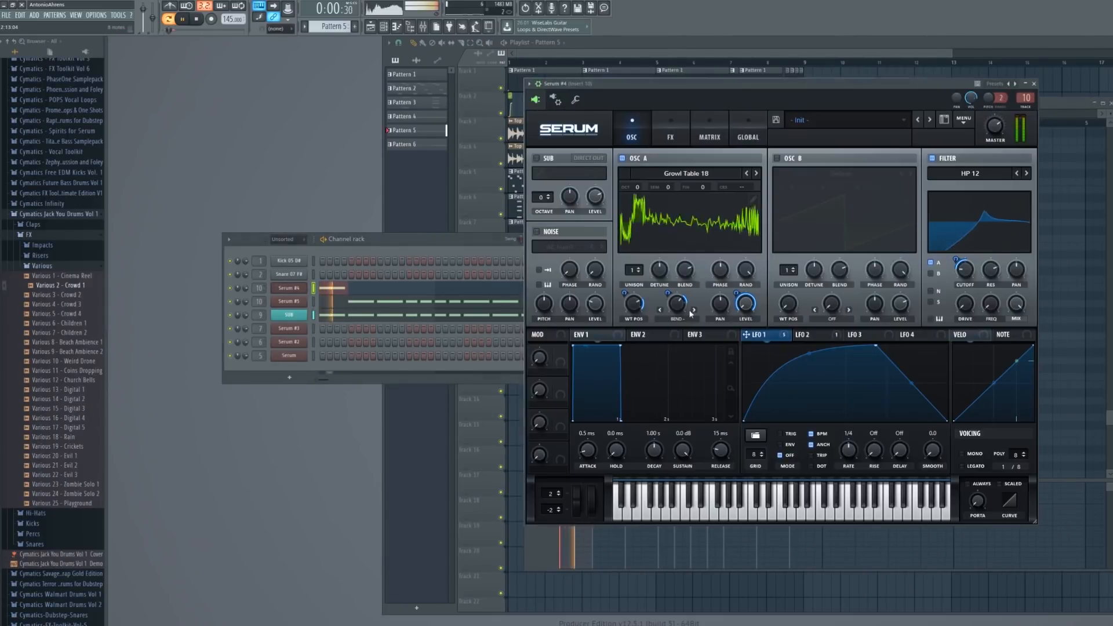
Set oscillator A's warp mode to Bend +/- and adjust its warp amount and wavetable position while auditioning the loop
left_click_drag(678, 303, 700, 267)
left_click_drag(633, 303, 666, 271)
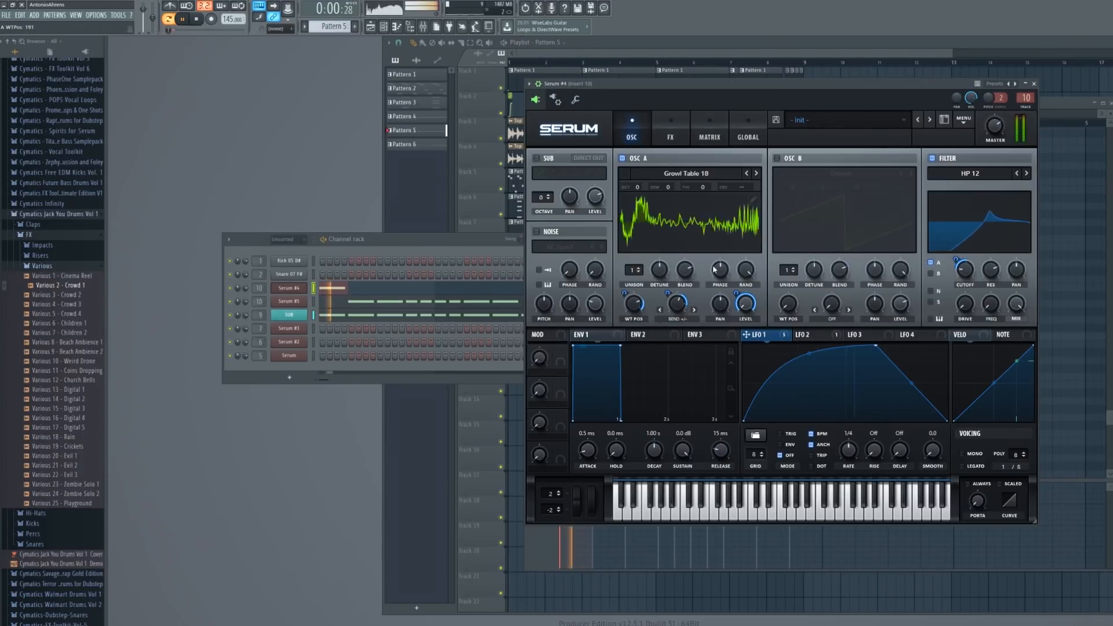
left_click(290, 288)
left_click(289, 288)
key("space")
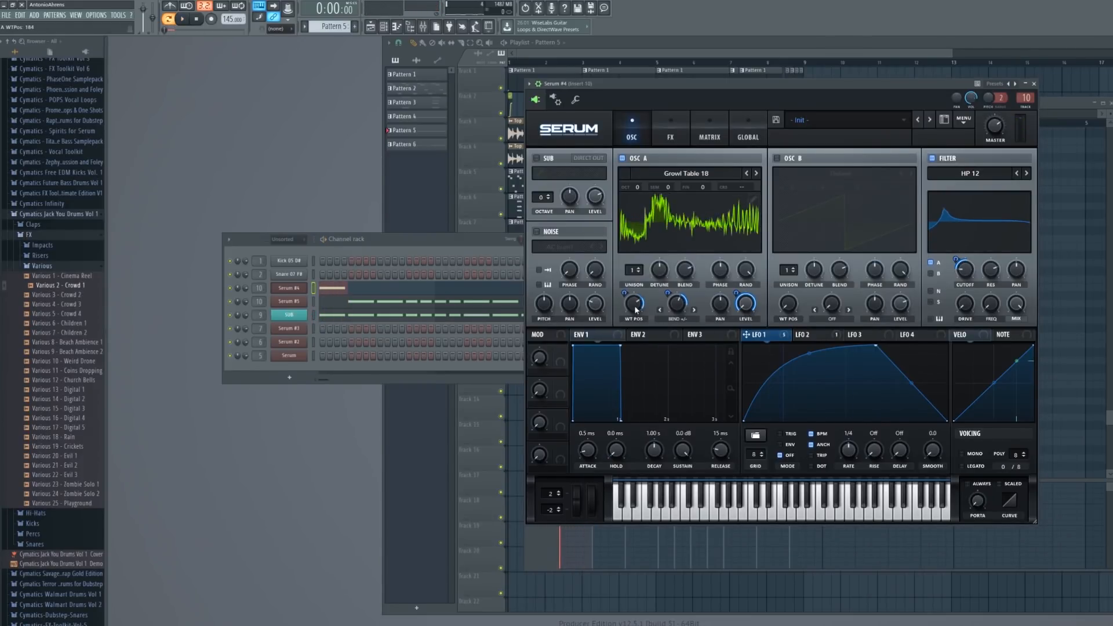
key("space")
key("Escape")
key("space")
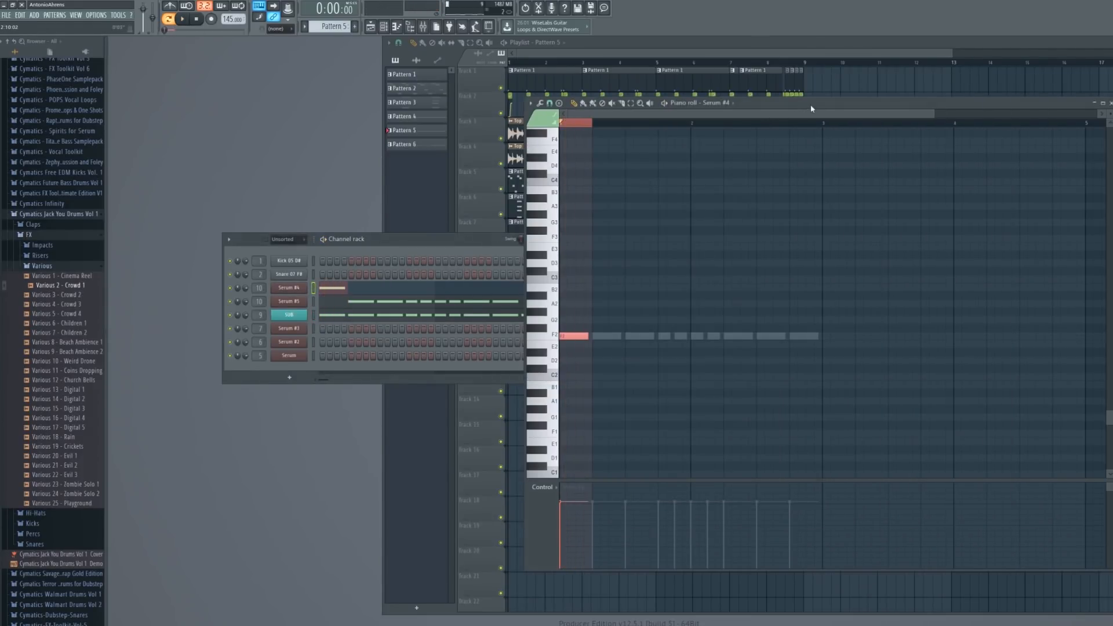
Enable the Hyper/Dimension effect in Serum #4 with a 17% mix and audition the finished sound
left_click(287, 287)
left_click(670, 132)
left_click(539, 160)
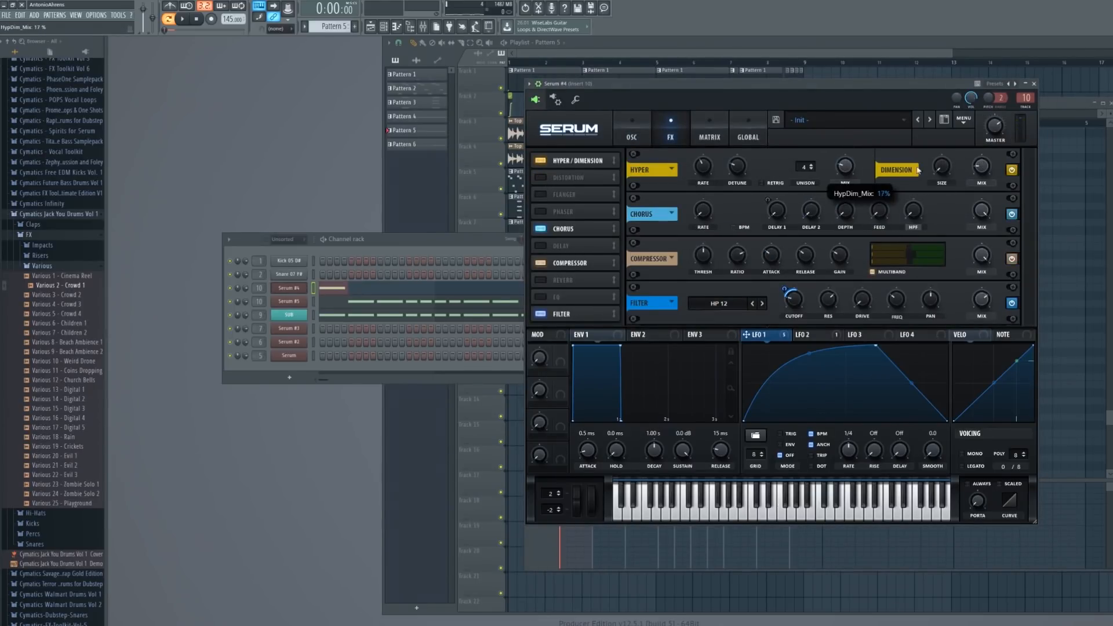
key("Escape")
key("space")
left_click(284, 288)
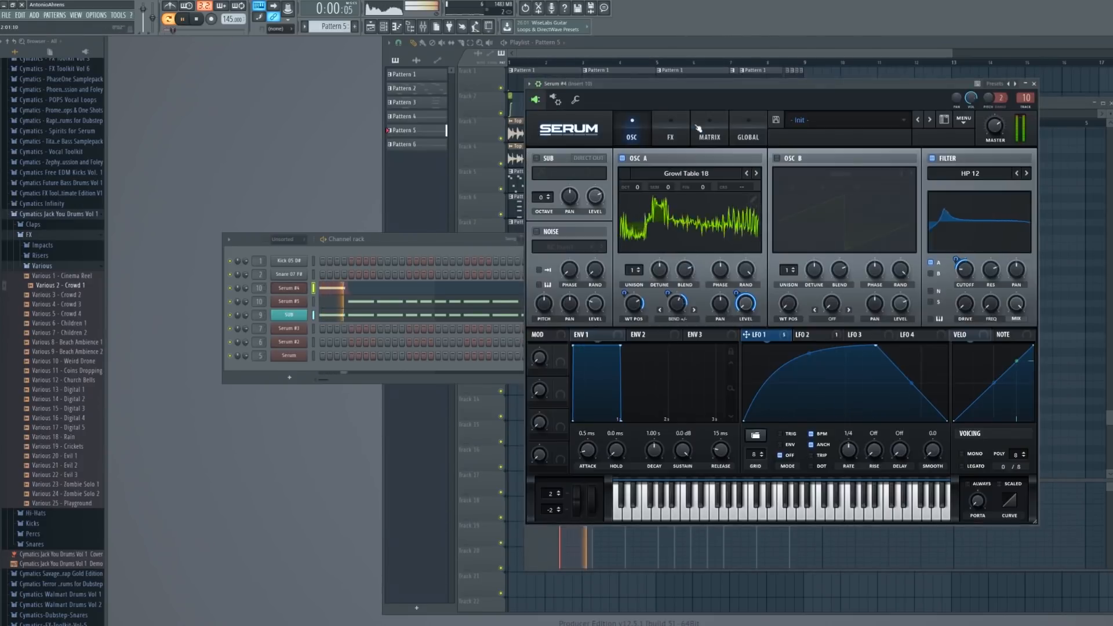
key("Escape")
Open the Serum #5 notes in the piano roll, loop the range covering all of them, and open the synth
right_click(305, 300)
left_click(325, 301)
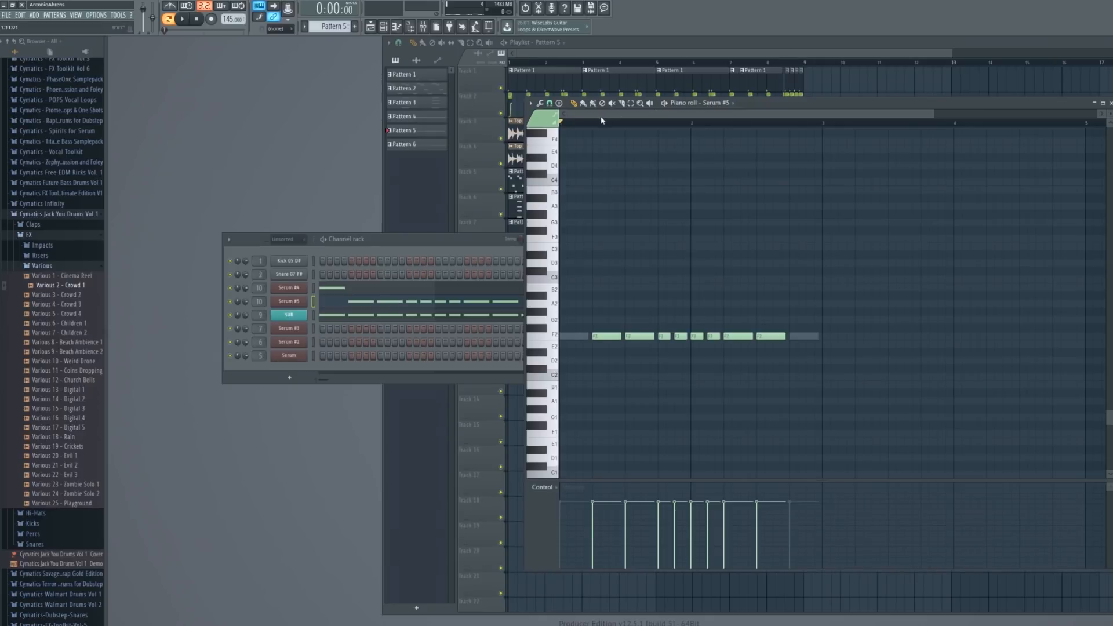
left_click_drag(593, 124, 790, 134)
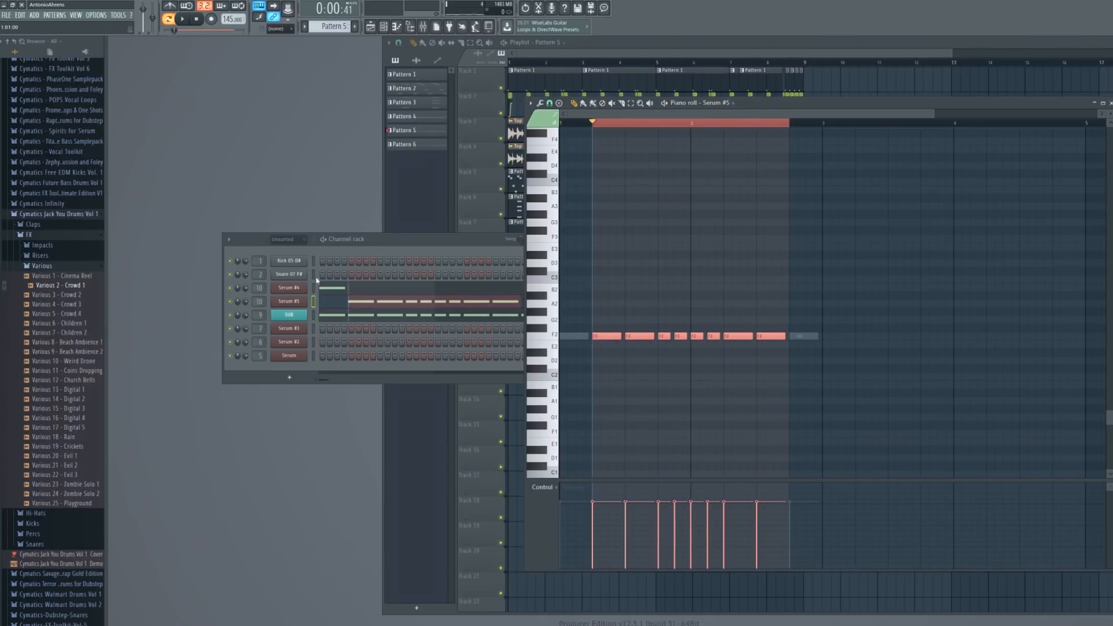
key("space")
left_click(296, 302)
key("space")
Load a wavetable from the Cymatics collections into Serum #5's oscillator A and sweep its wavetable position during playback
left_click(736, 185)
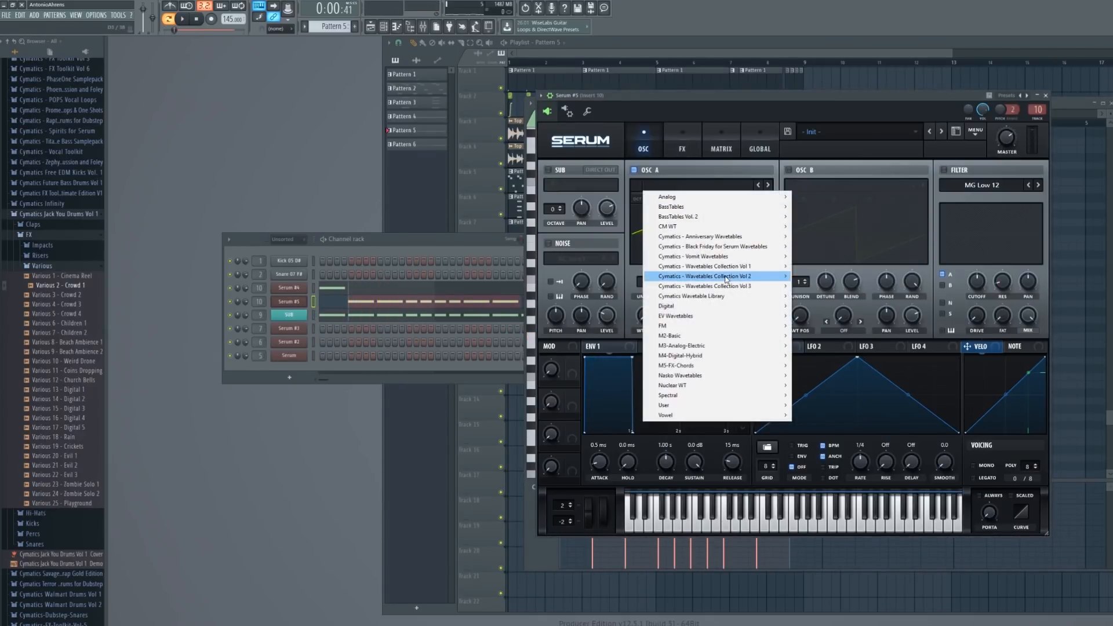
left_click(965, 403)
left_click(455, 303)
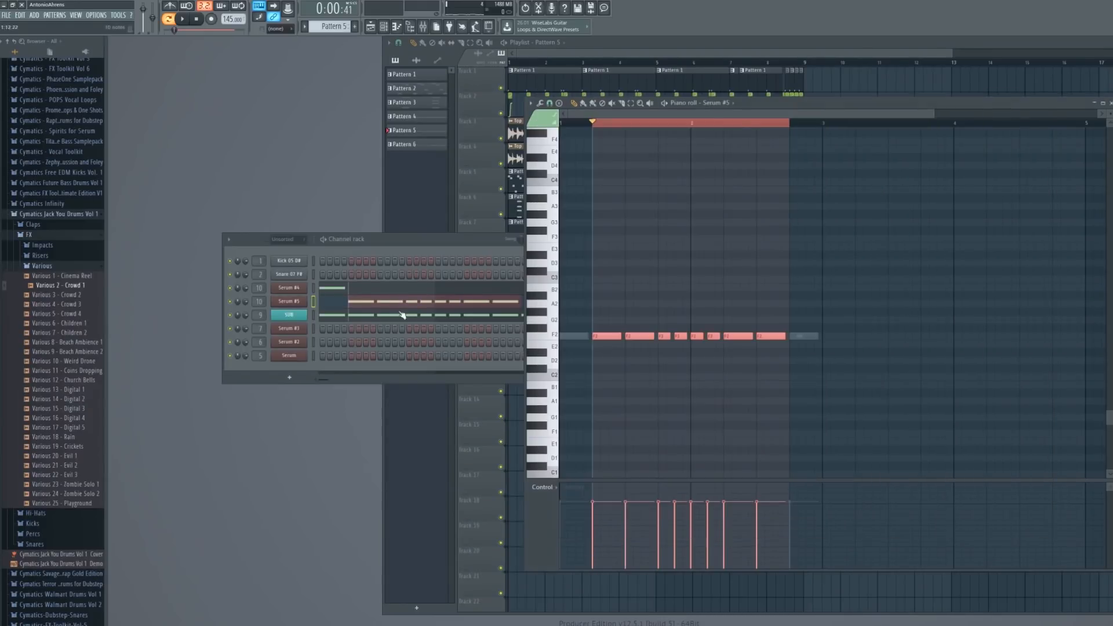
key("space")
left_click(288, 300)
key("space")
key("space")
left_click_drag(653, 316, 671, 295)
Audition successive wavetables on Serum #5's oscillator A and choose Peruvian Puff Pepper
left_click(768, 185)
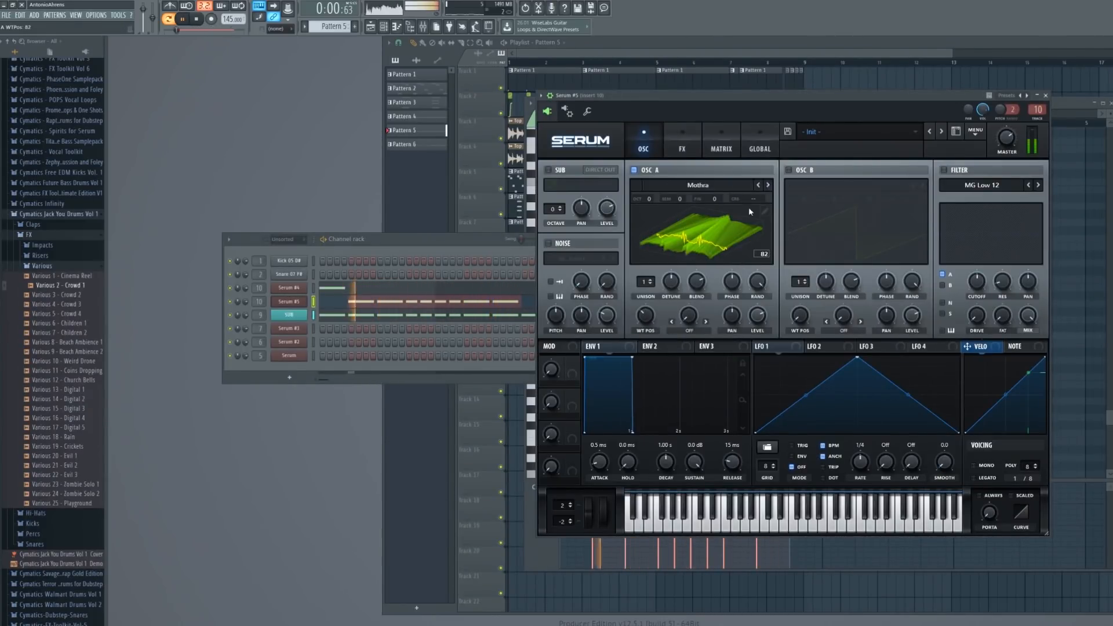
left_click(768, 185)
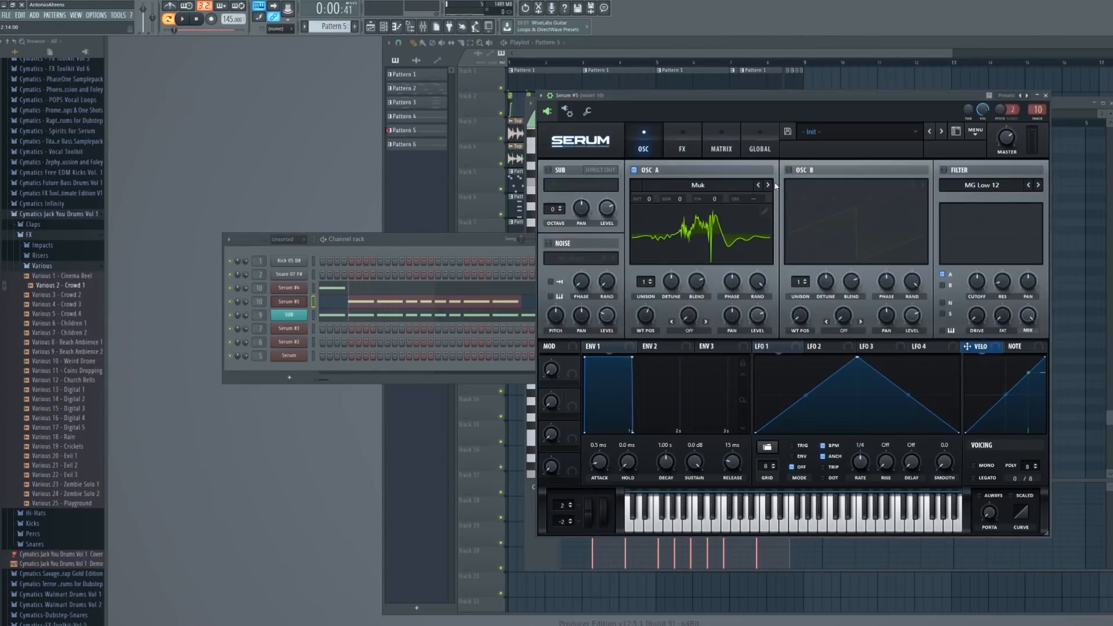
key("space")
left_click(769, 185)
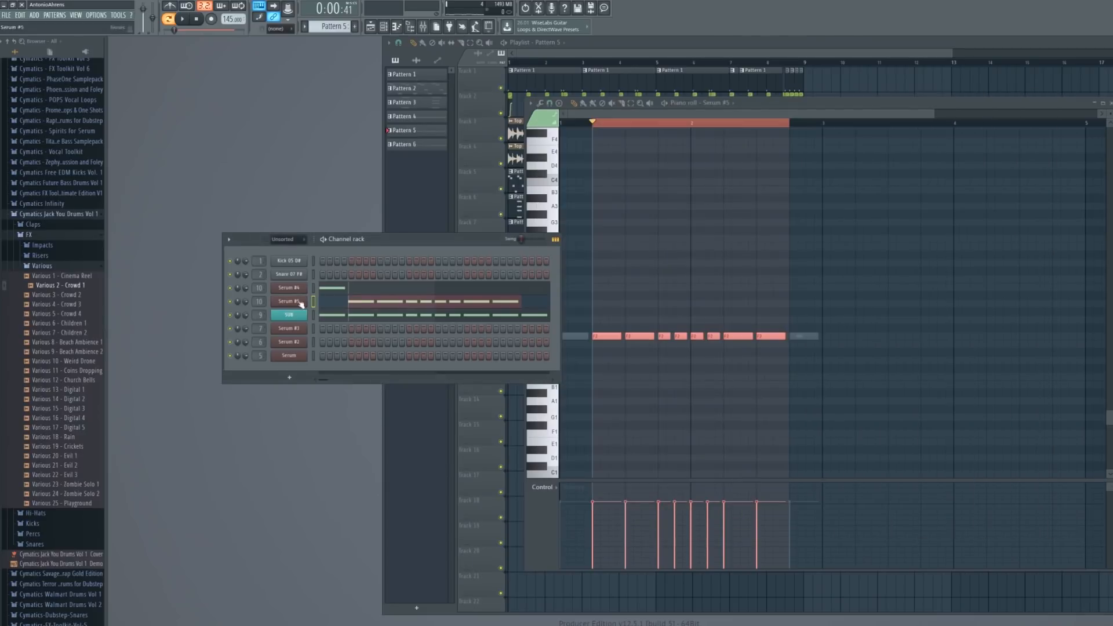
left_click(768, 185)
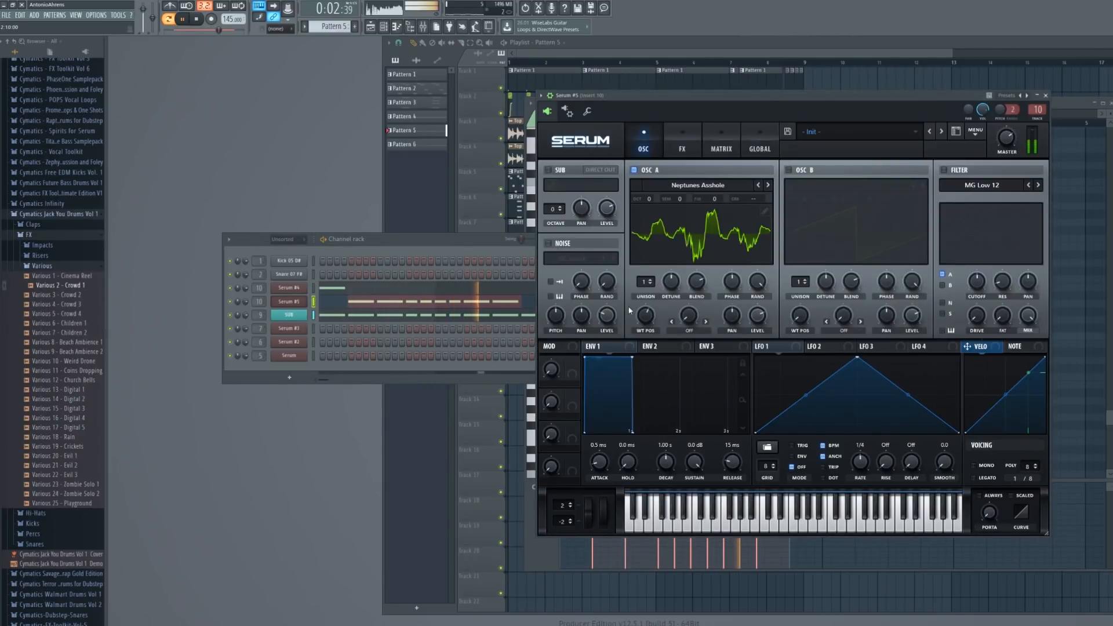
left_click_drag(658, 317, 658, 296)
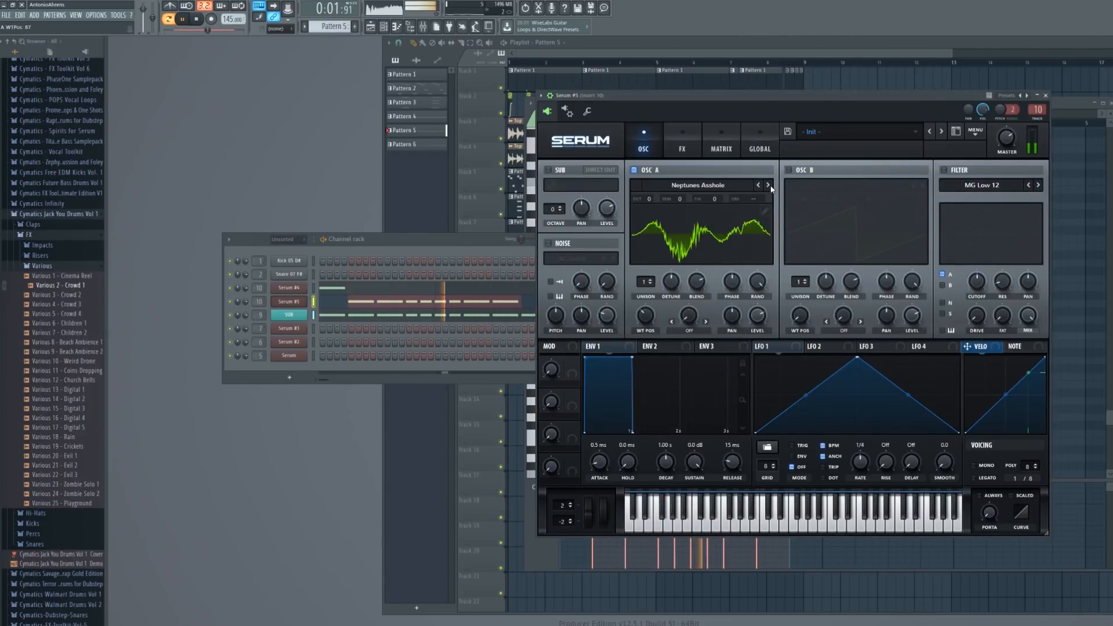
left_click(768, 185)
left_click(769, 186)
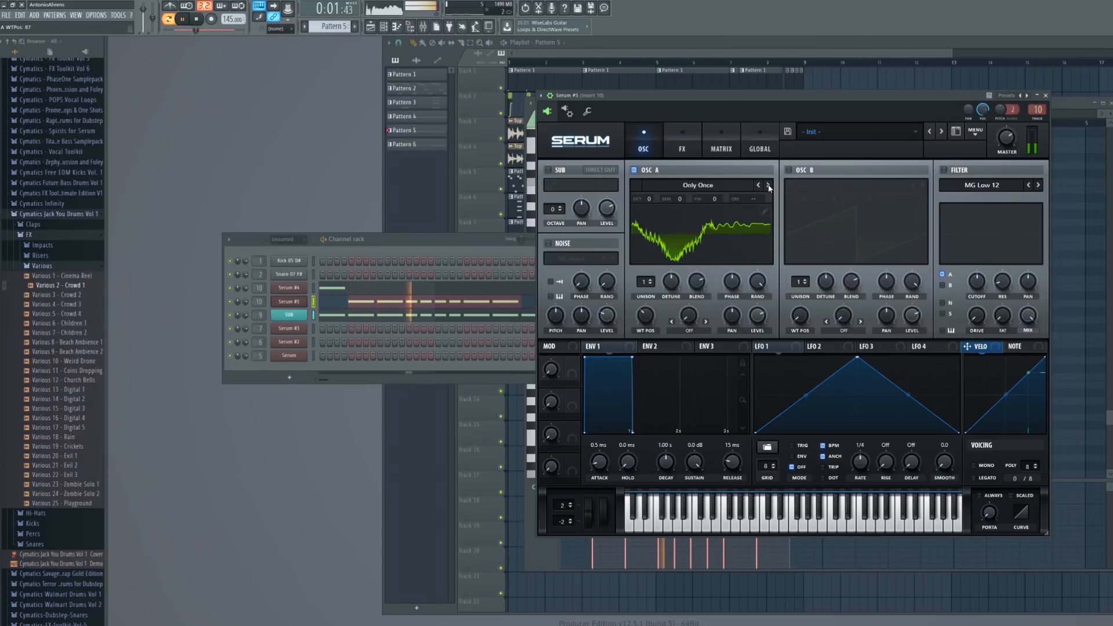
left_click(769, 184)
left_click(769, 184)
left_click(302, 302)
left_click(302, 301)
left_click(758, 186)
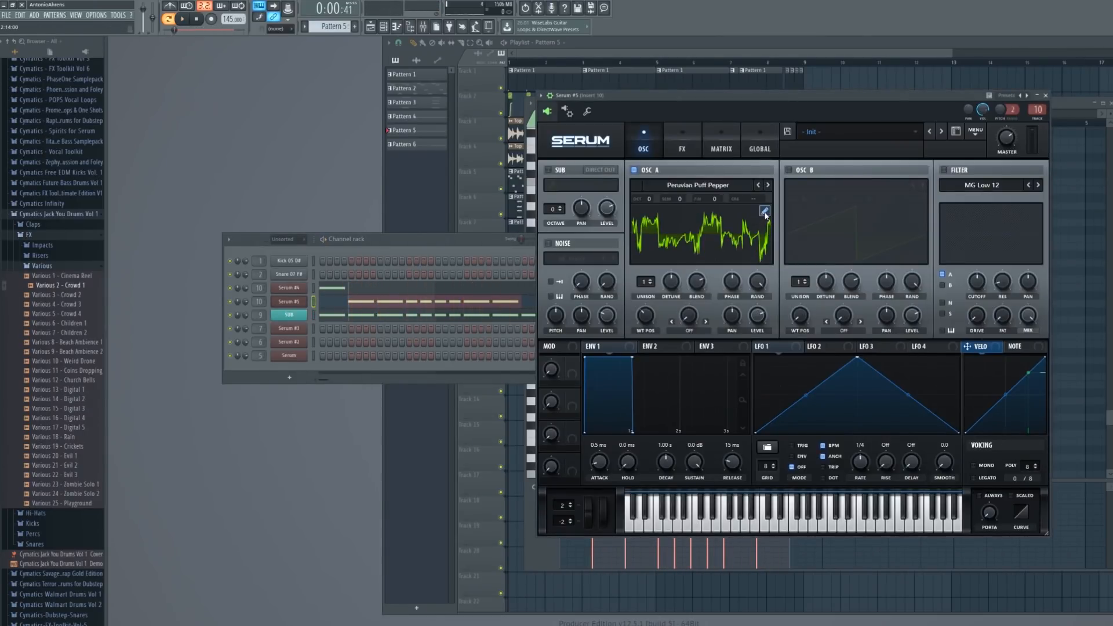
Edit the Peruvian Puff Pepper table with the Proc:Squarify multi formula plus a Morph and a Process operation
left_click(763, 211)
left_click(1035, 428)
mouse_move(1053, 439)
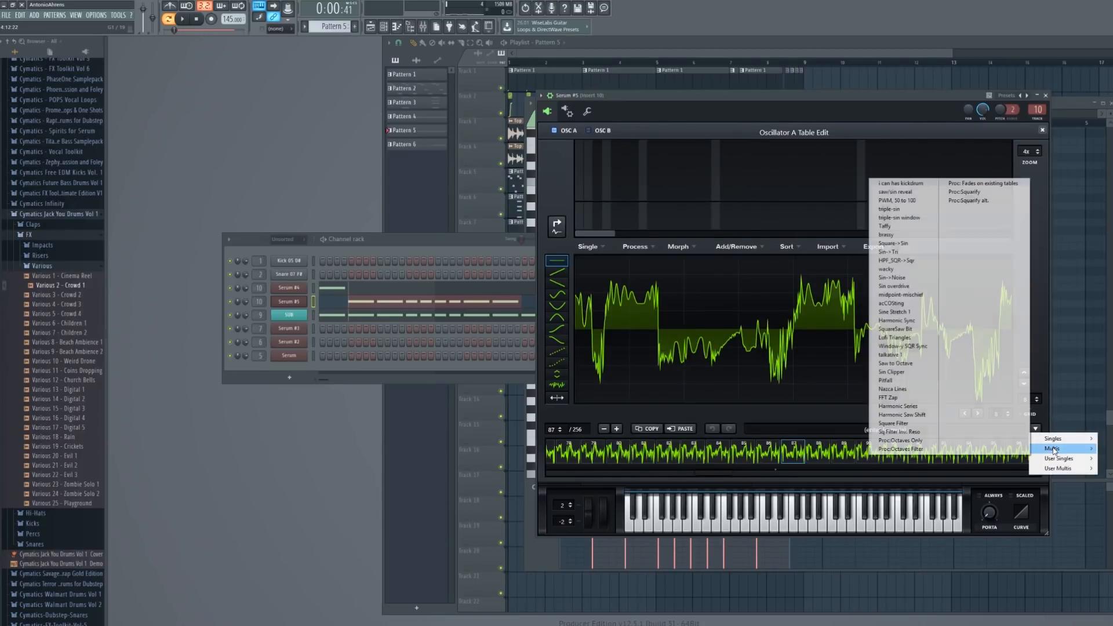
left_click(975, 193)
left_click(677, 248)
left_click(676, 259)
left_click(644, 247)
left_click(671, 259)
left_click(1042, 130)
Play the Serum #5 loop and set oscillator A's wavetable position to 192
left_click_drag(645, 316, 647, 284)
left_click_drag(634, 352, 632, 355)
key("Escape")
key("space")
left_click(289, 302)
left_click_drag(647, 316, 674, 285)
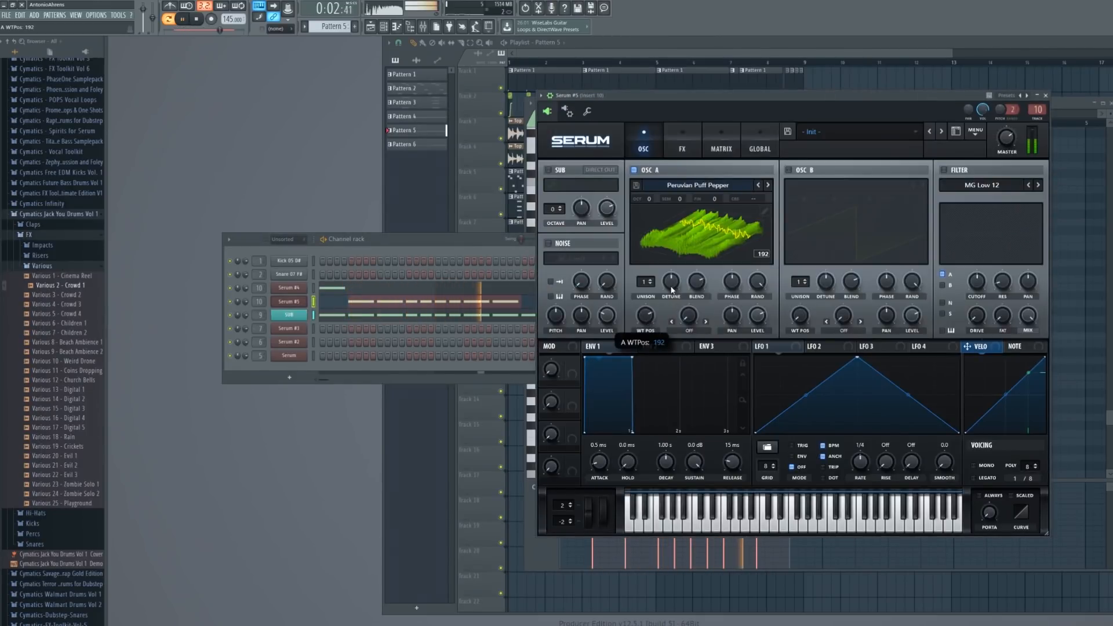
Assign LFO 1 to the wavetable position of Serum #5's oscillator A at -21 and audition the loop
key("space")
left_click(325, 301)
left_click(290, 302)
key("space")
key("space")
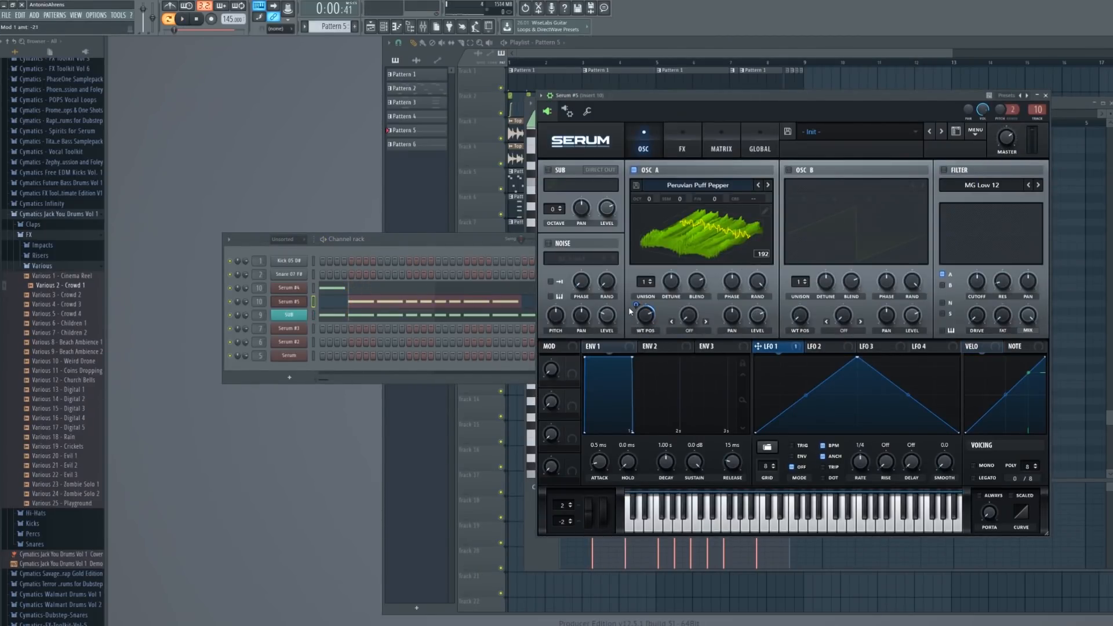
Audition the Serum #5 loop and enable its oscillator B with the Analog Basic Shapes wavetable at octave +2
key("Escape")
key("space")
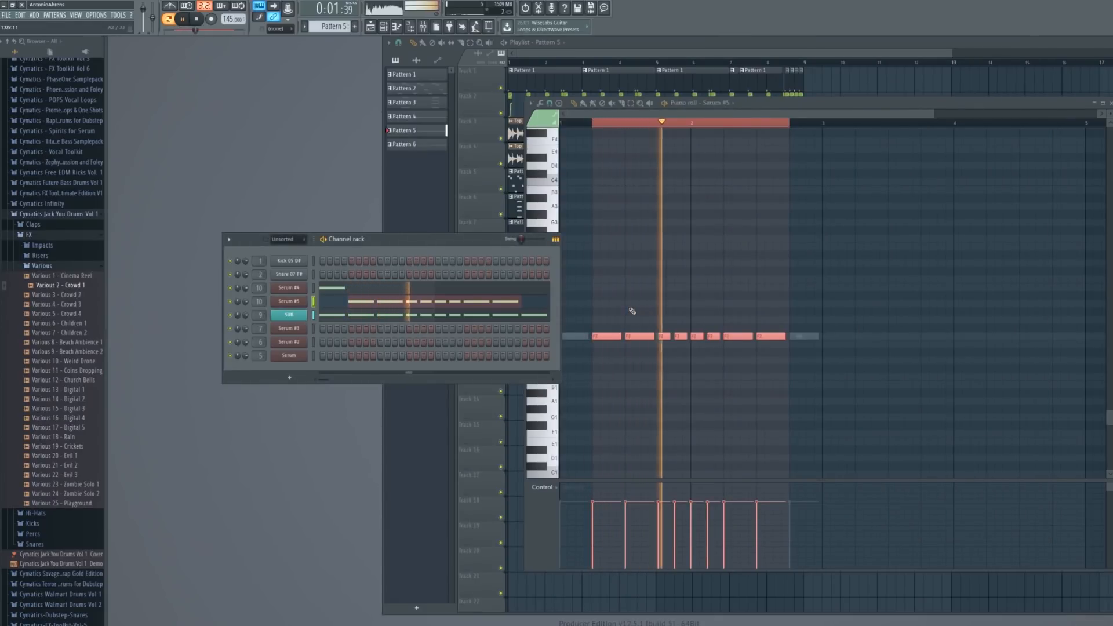
key("space")
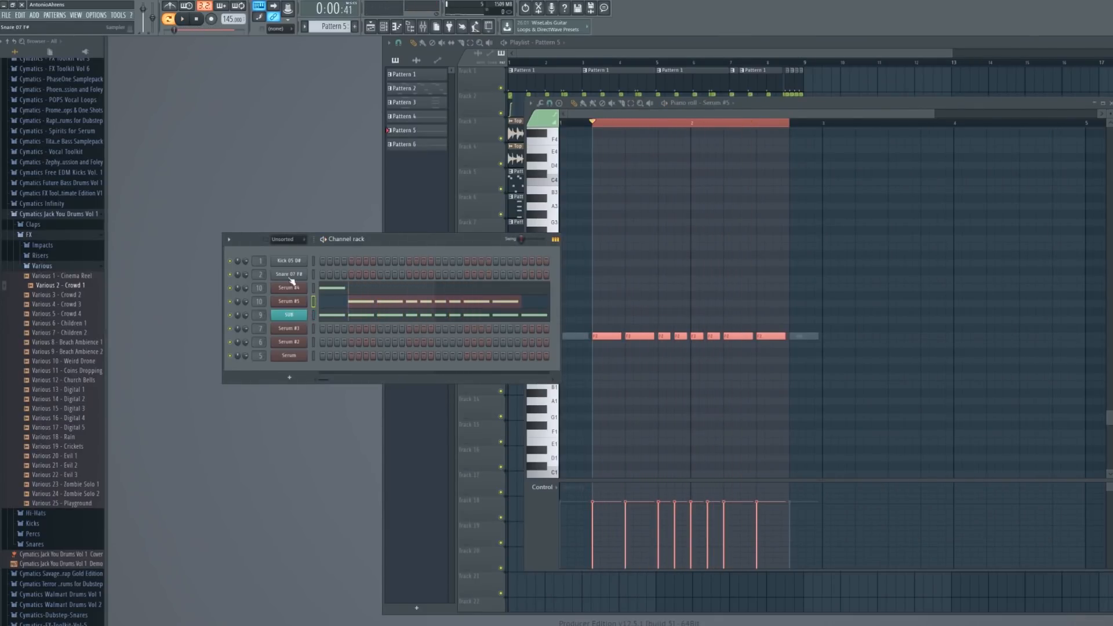
left_click(288, 301)
left_click(789, 170)
left_click(834, 185)
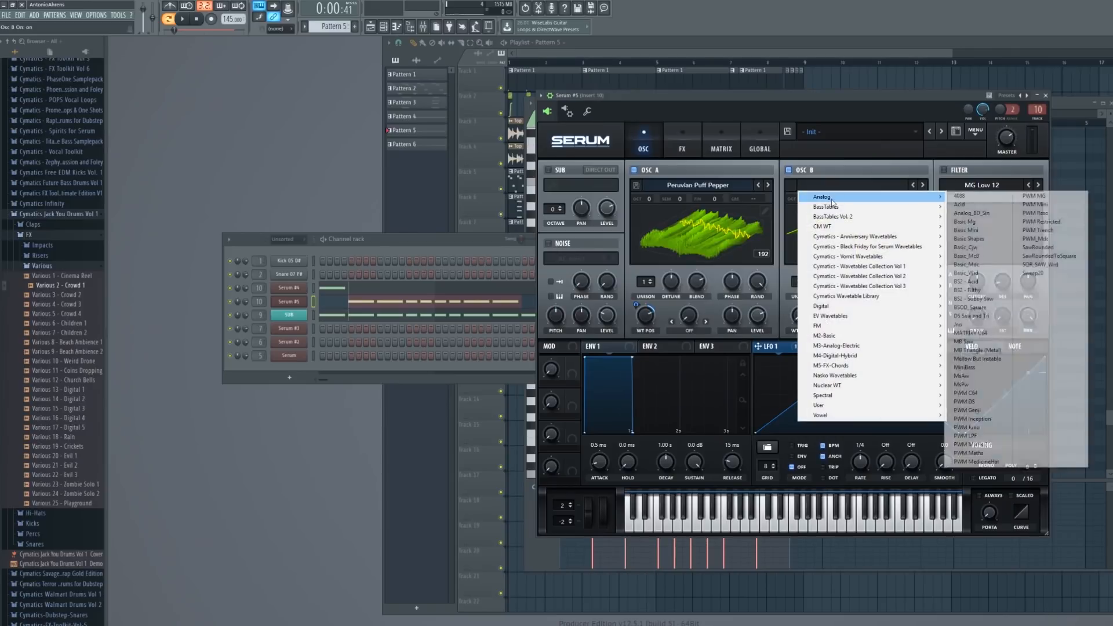
left_click(971, 238)
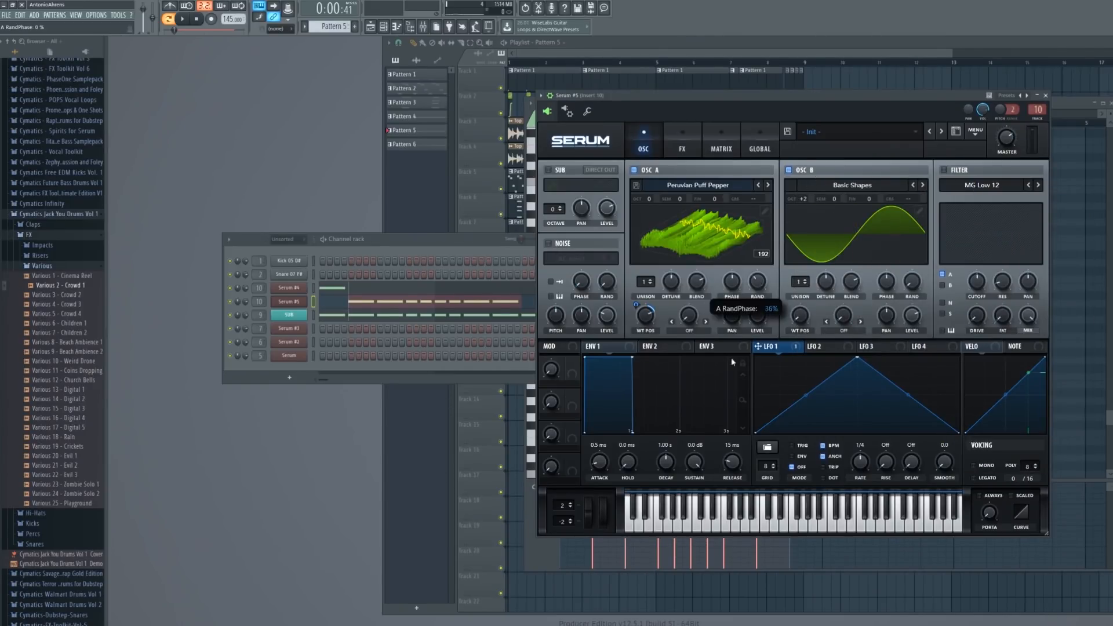
Set oscillator A's wavetable position to 187 during playback and change its warp mode to FM (from B)
key("space")
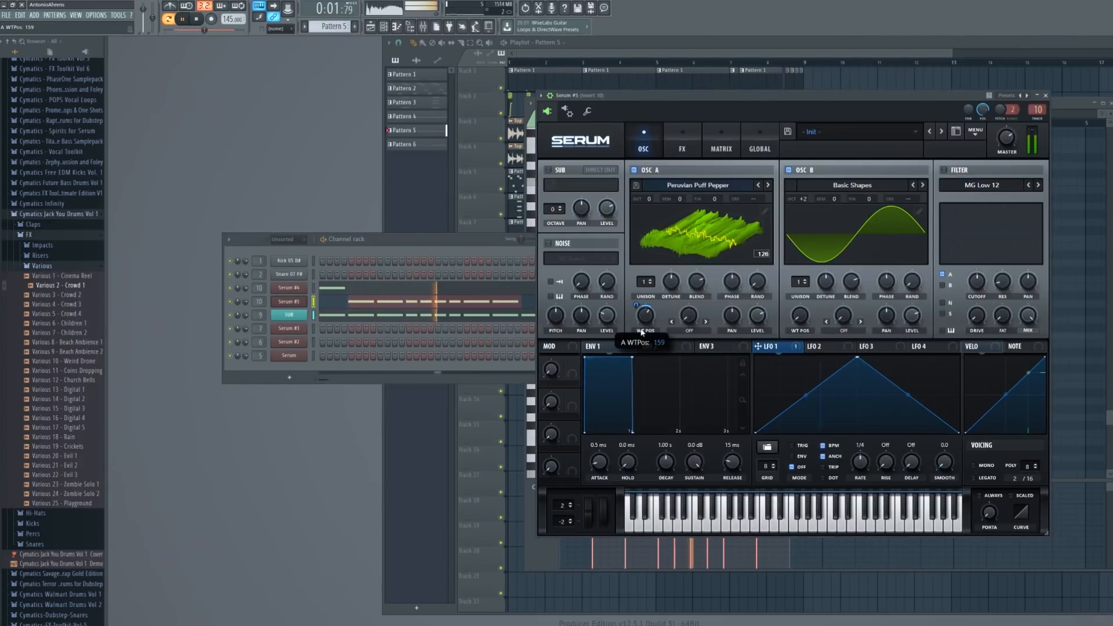
left_click_drag(641, 332, 645, 326)
left_click(689, 320)
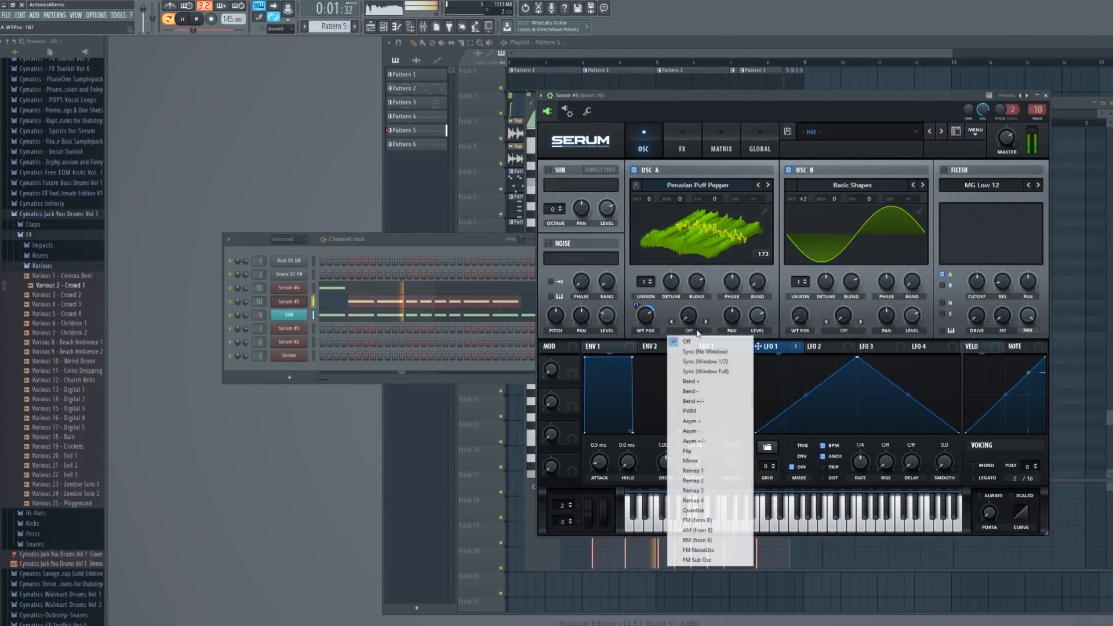
left_click(695, 521)
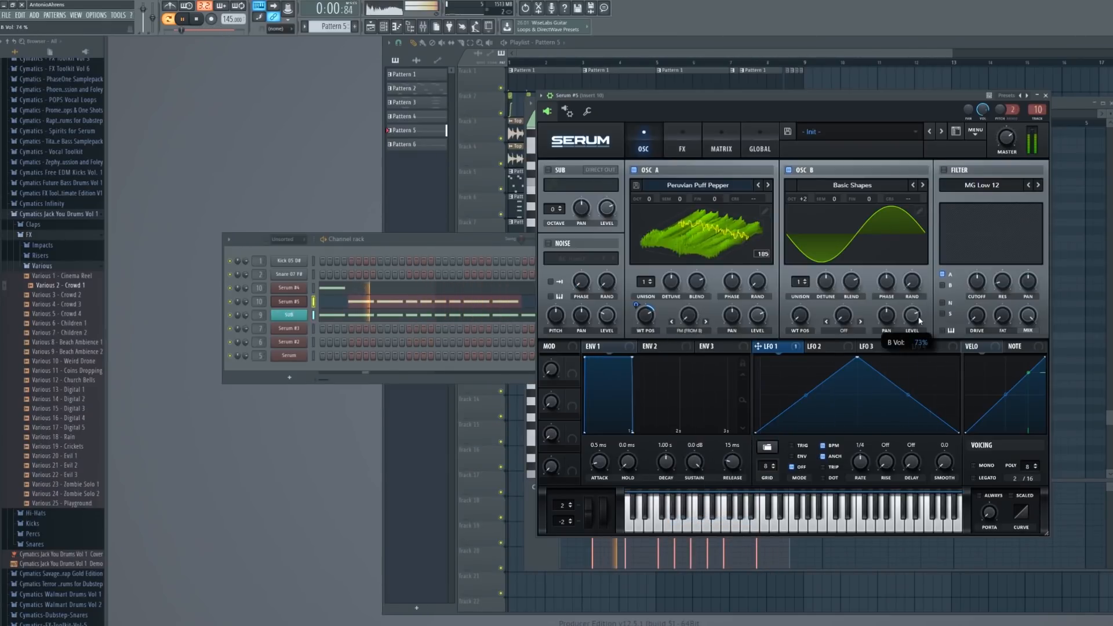
Assign LFO 1 in envelope mode to oscillator A's FM warp and level, and bow the LFO's rising curve upward
key("space")
key("Escape")
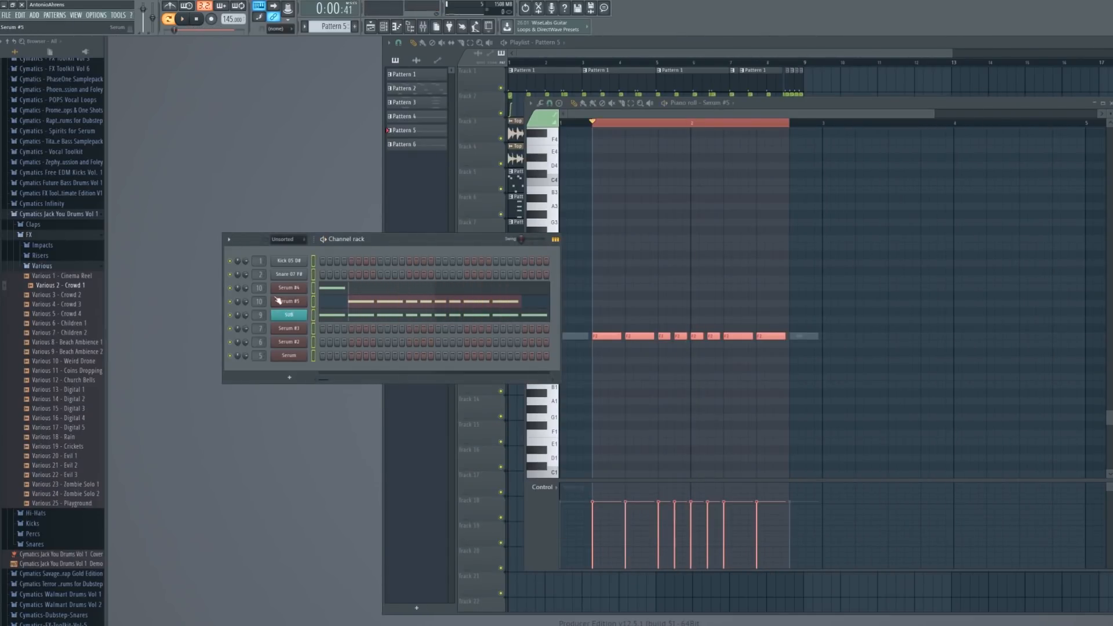
left_click(280, 300)
key("space")
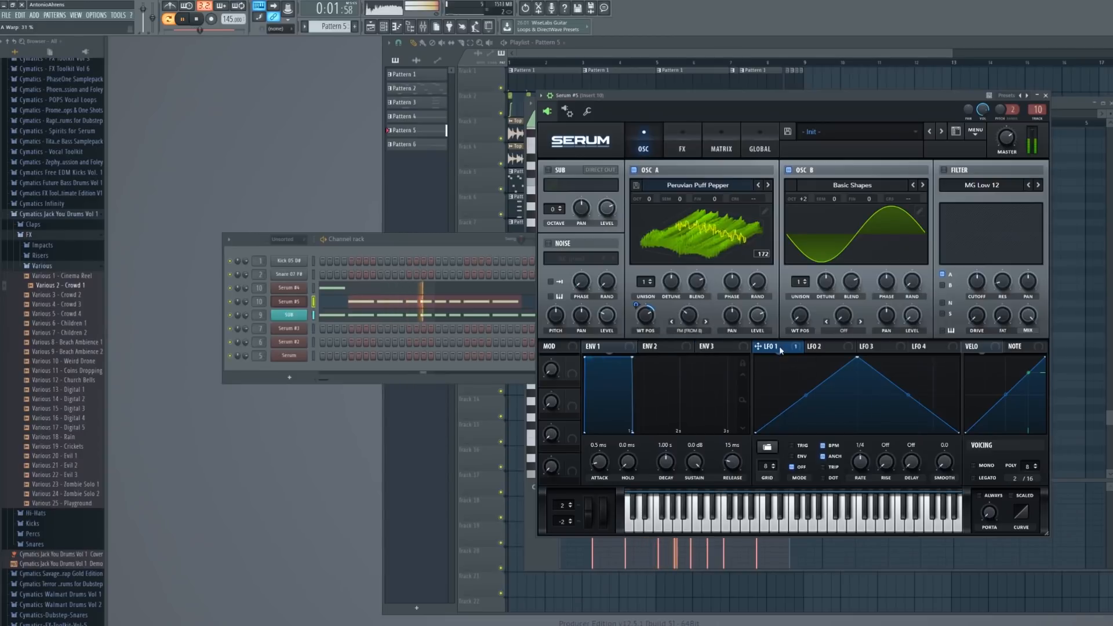
left_click_drag(766, 346, 689, 323)
left_click_drag(812, 403, 812, 368)
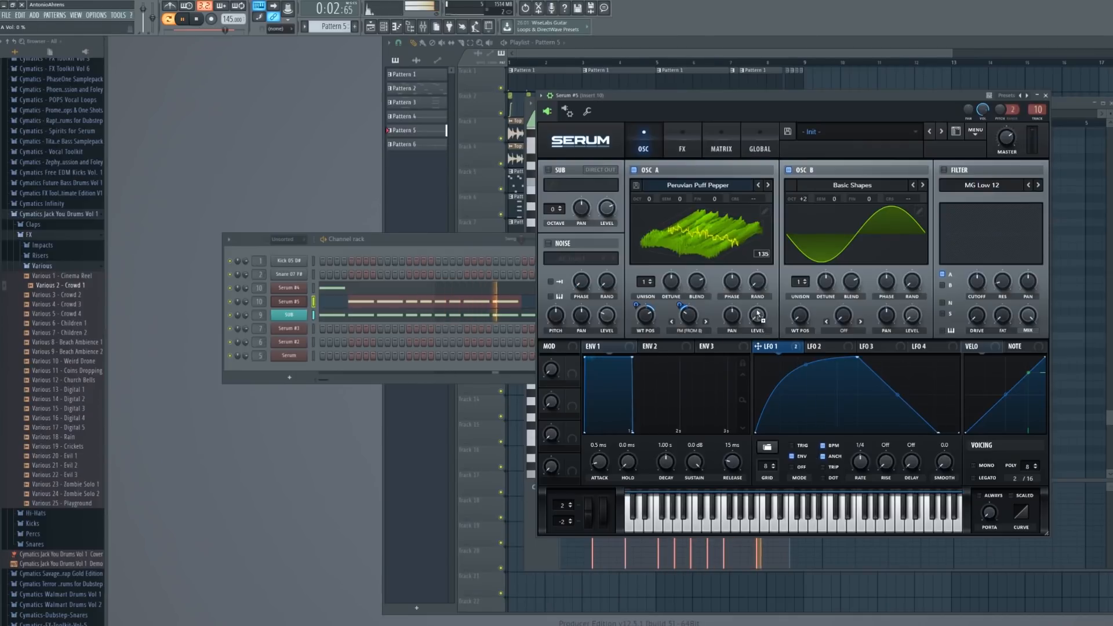
left_click_drag(758, 315, 758, 315)
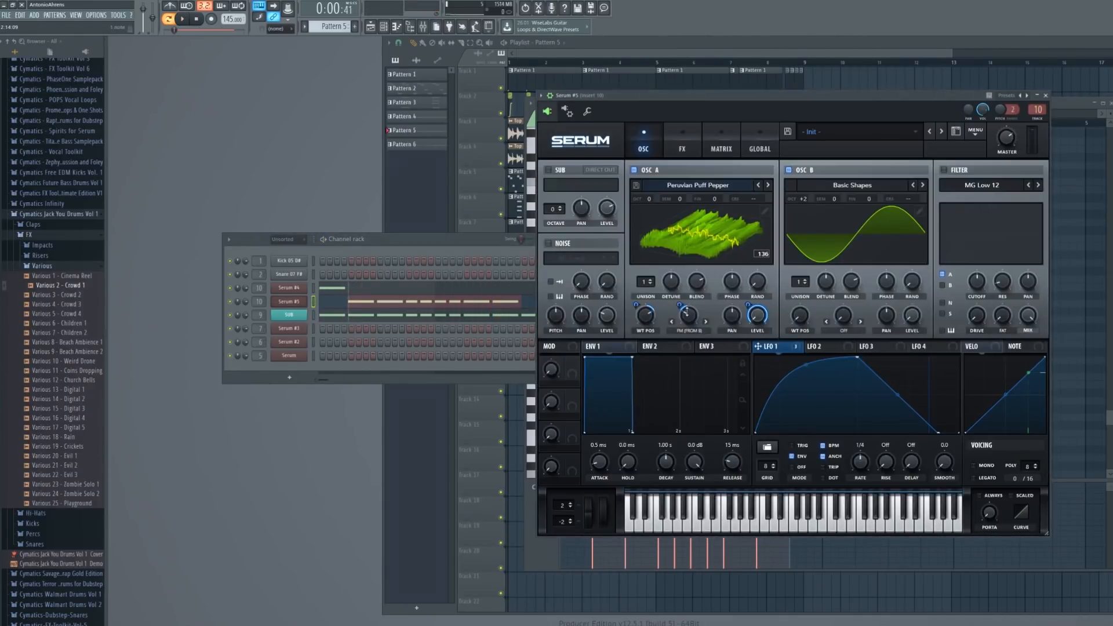
key("space")
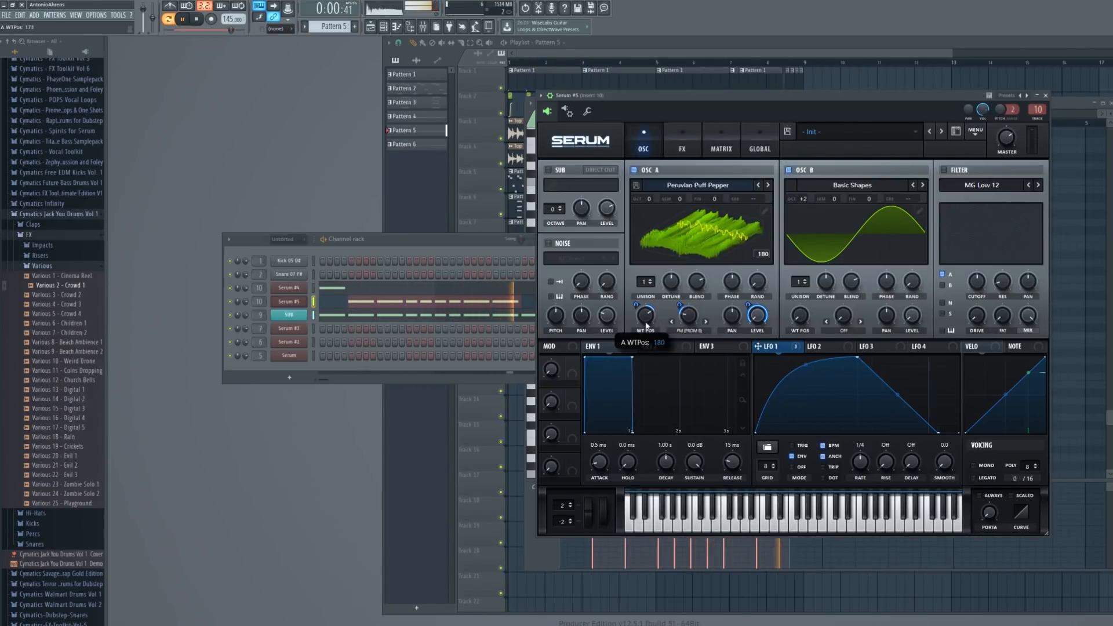
Set oscillator A's FM warp to about 32% on Serum #5 and audition the pattern
left_click_drag(696, 321, 679, 303)
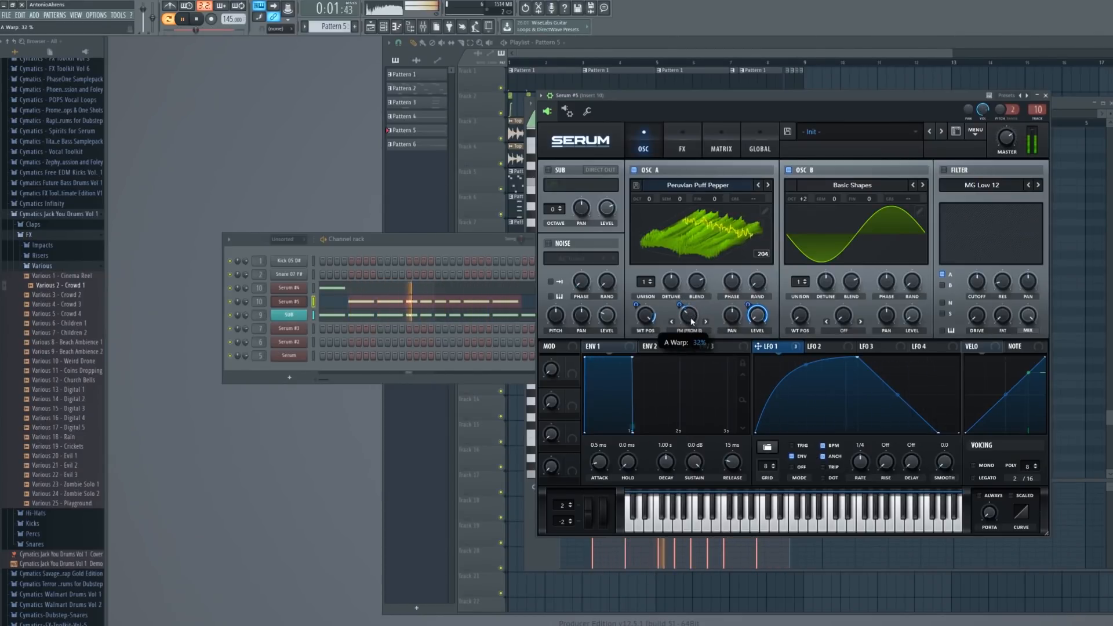
left_click(288, 302)
key("space")
left_click(288, 301)
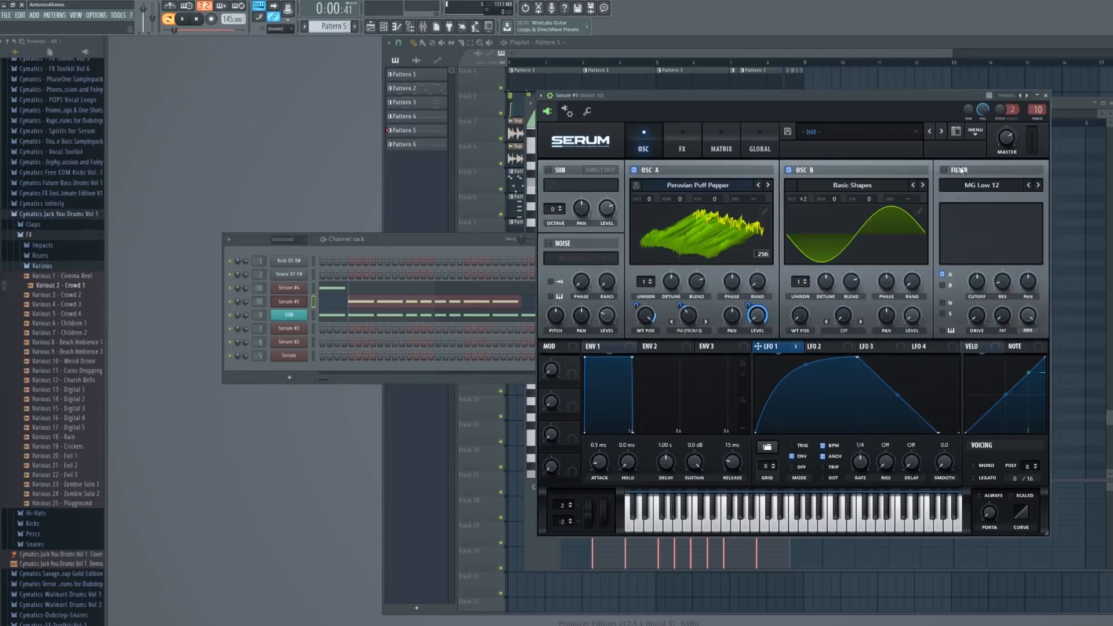
Enable Serum #5's filter and choose the Cmb + type from the Flanges category
left_click(960, 170)
left_click(981, 184)
mouse_move(964, 216)
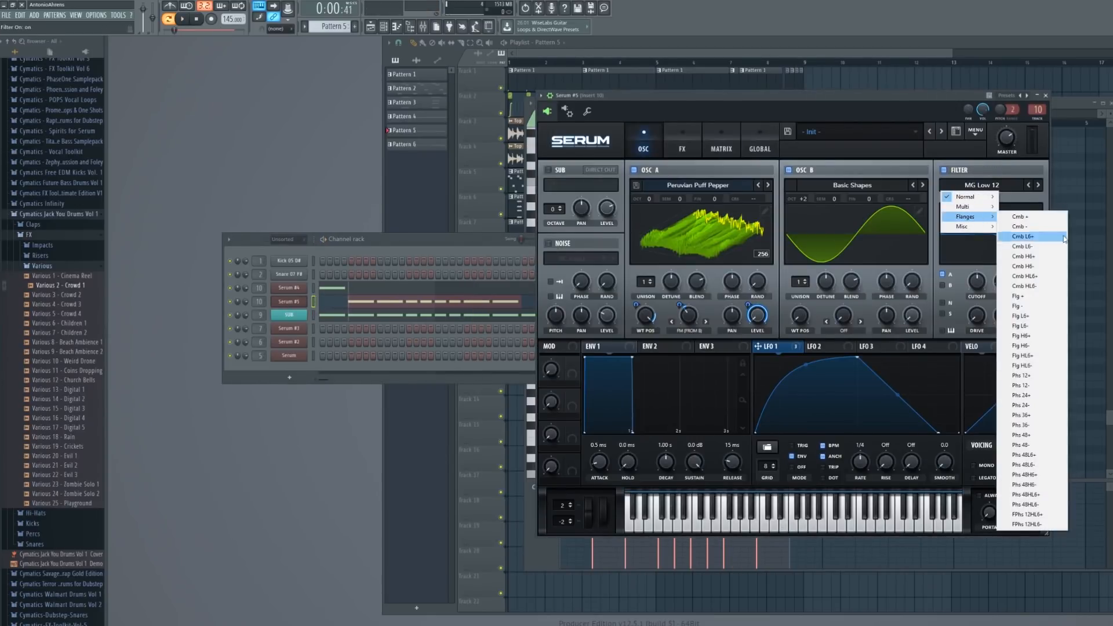
left_click(1033, 218)
Play the pattern while tuning the comb filter's cutoff to about 280 Hz and its resonance to 16%
key("space")
left_click(279, 303)
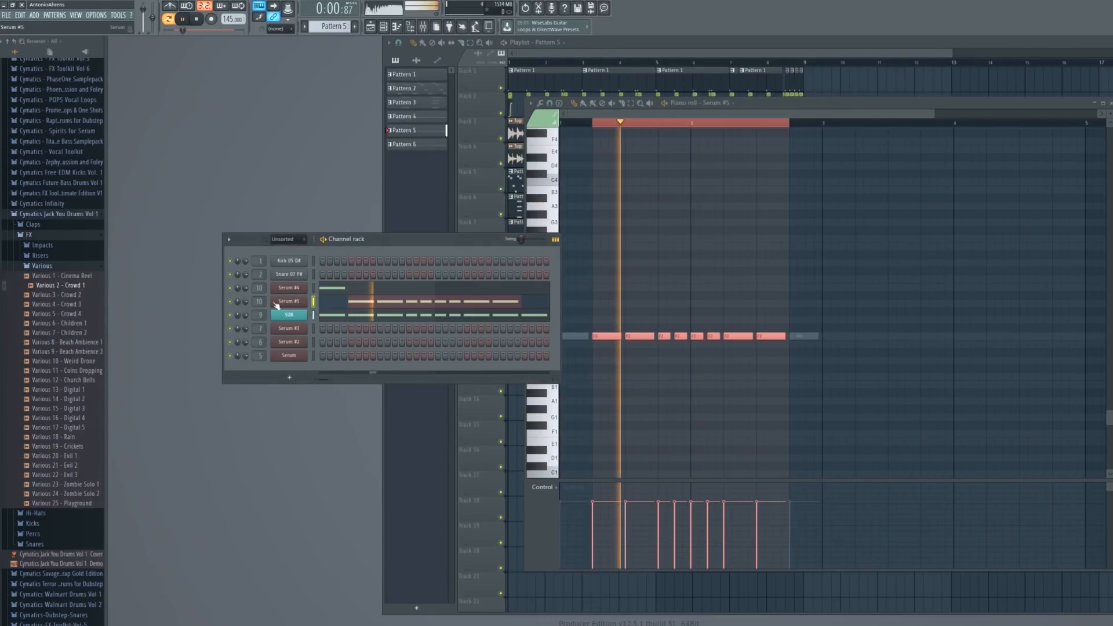
left_click(277, 304)
scroll(985, 283, "up", 2)
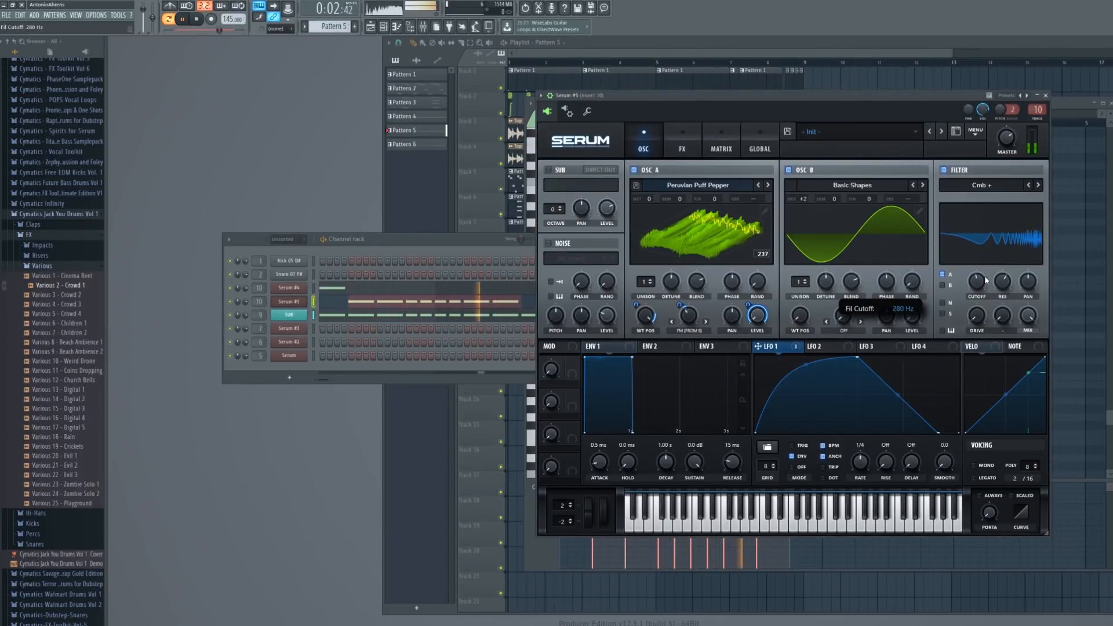
left_click(284, 302)
key("space")
left_click(284, 302)
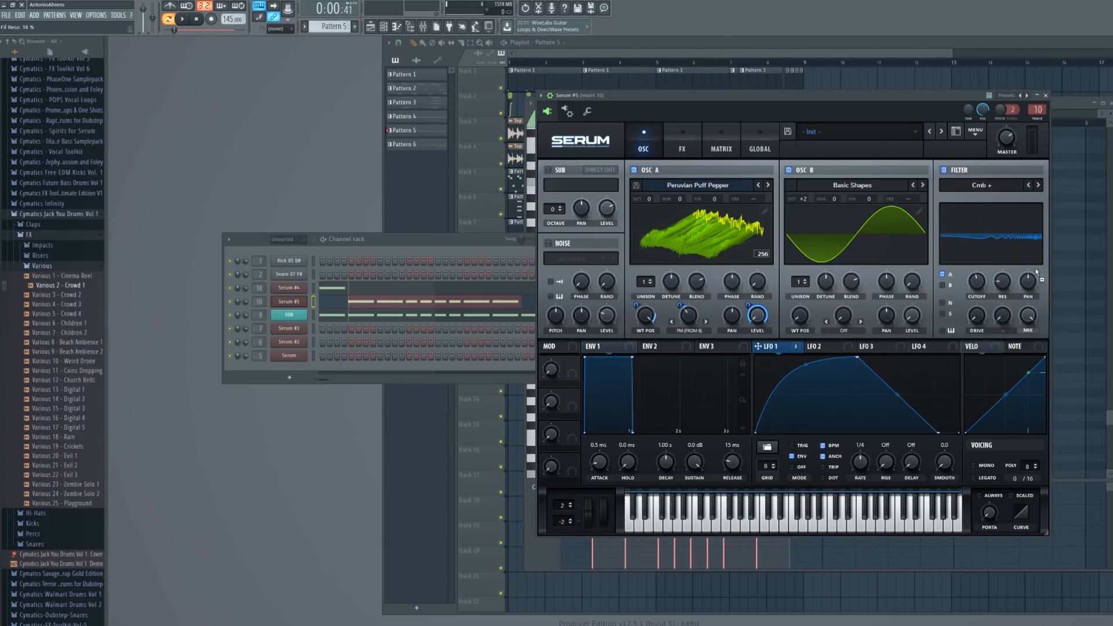
Modulate the filter resonance with LFO 1 at an amount of 52 and audition the pattern
left_click_drag(993, 275, 996, 292)
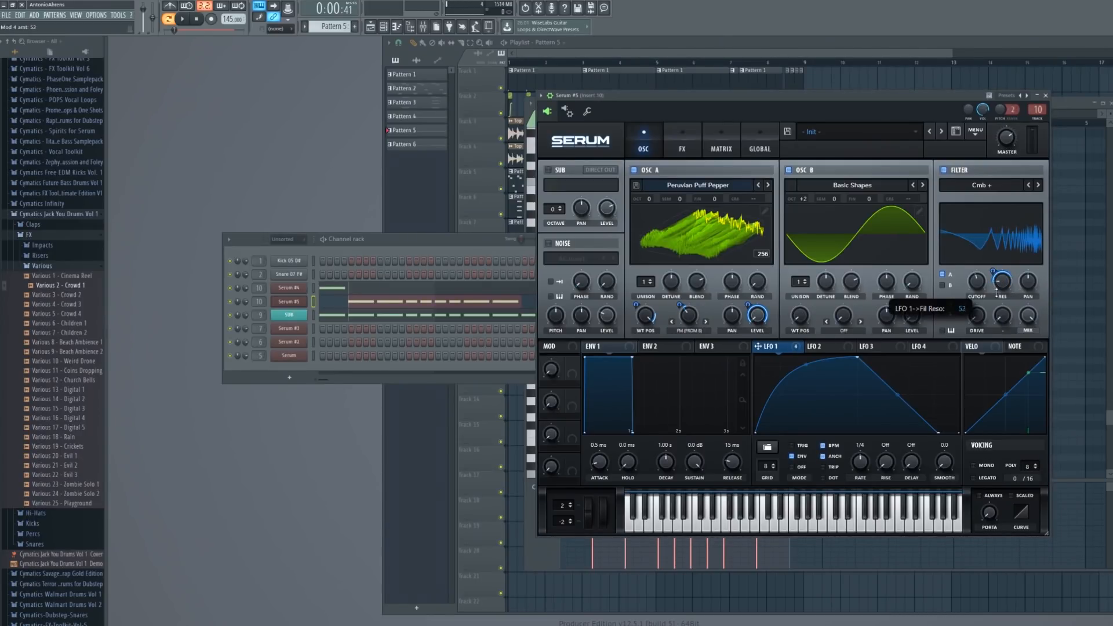
left_click(292, 303)
key("space")
left_click(292, 304)
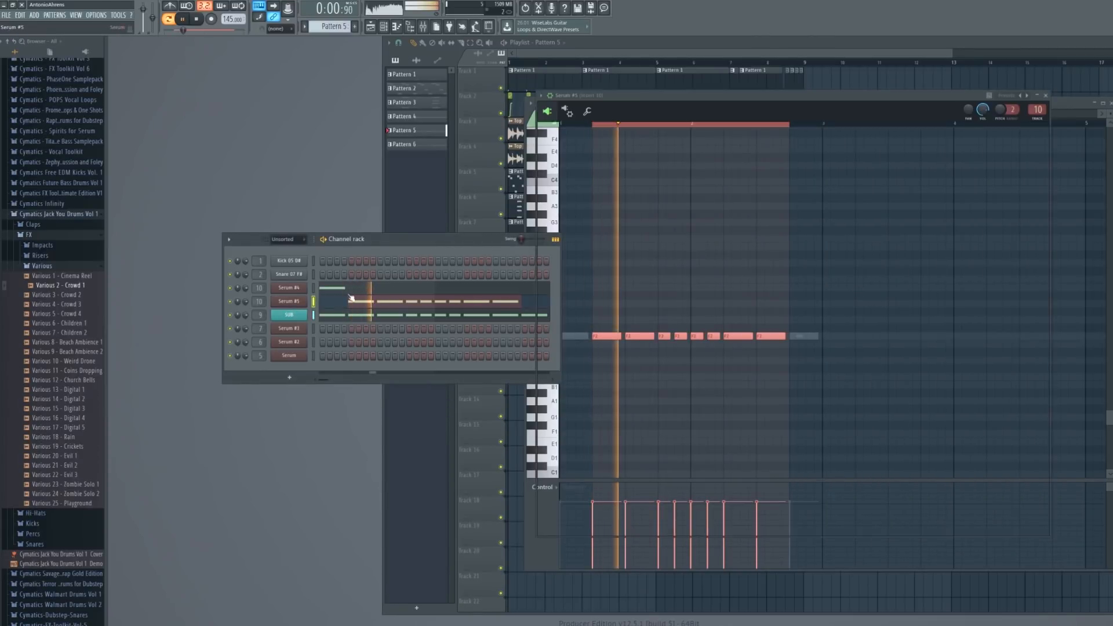
Stop playback and enable Serum's Filter effect with the HP 12 filter type
key("space")
left_click(681, 147)
left_click(552, 326)
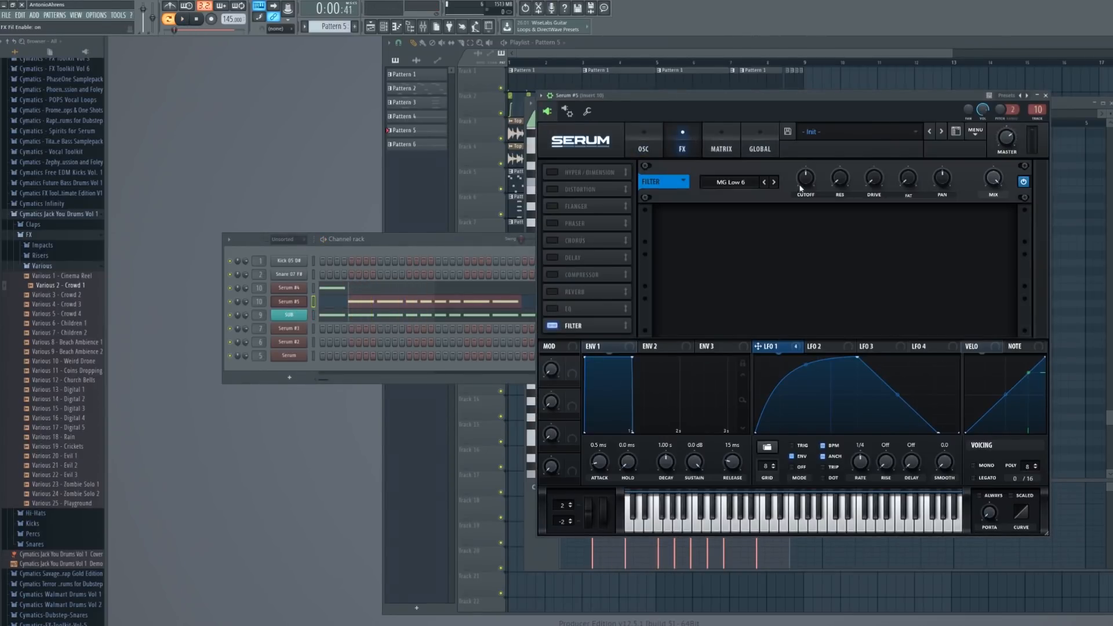
left_click(731, 182)
mouse_move(736, 204)
left_click(782, 263)
Modulate the HP 12 effect filter's cutoff with LFO 1, set the base frequency to 48 Hz and audition the sound
mouse_move(808, 180)
left_mouse_down()
mouse_move(812, 207)
mouse_move(804, 182)
left_mouse_up()
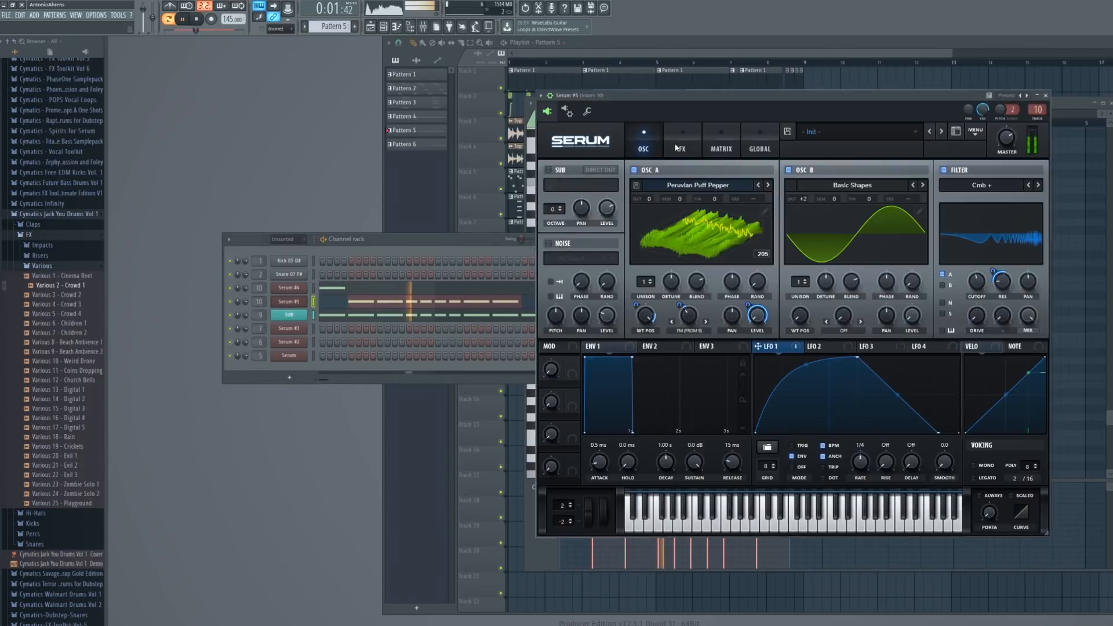
key("space")
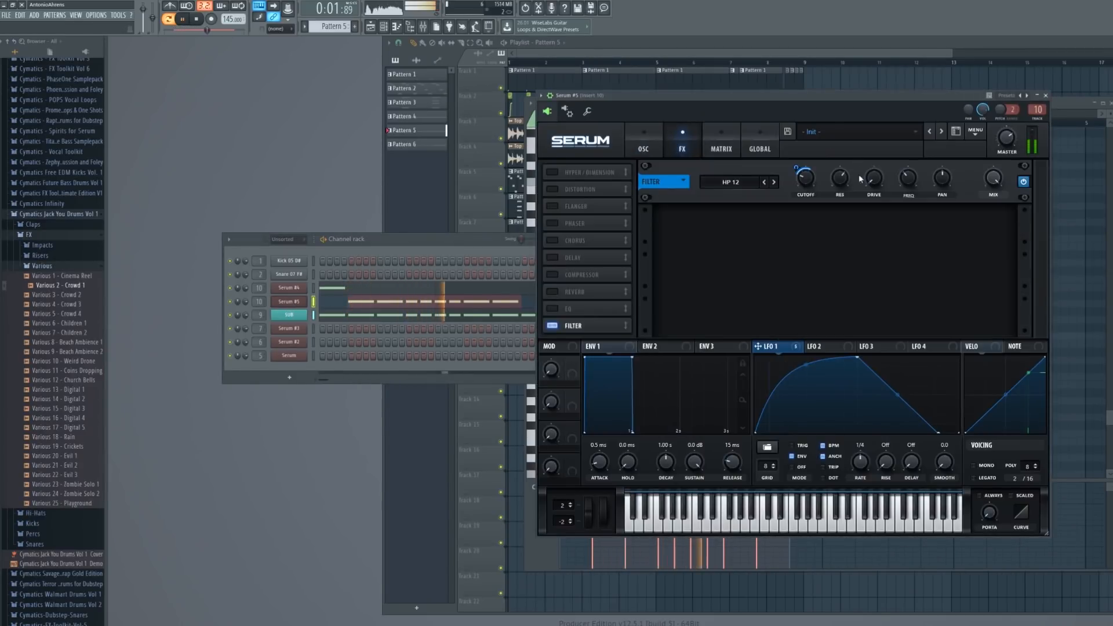
mouse_move(811, 193)
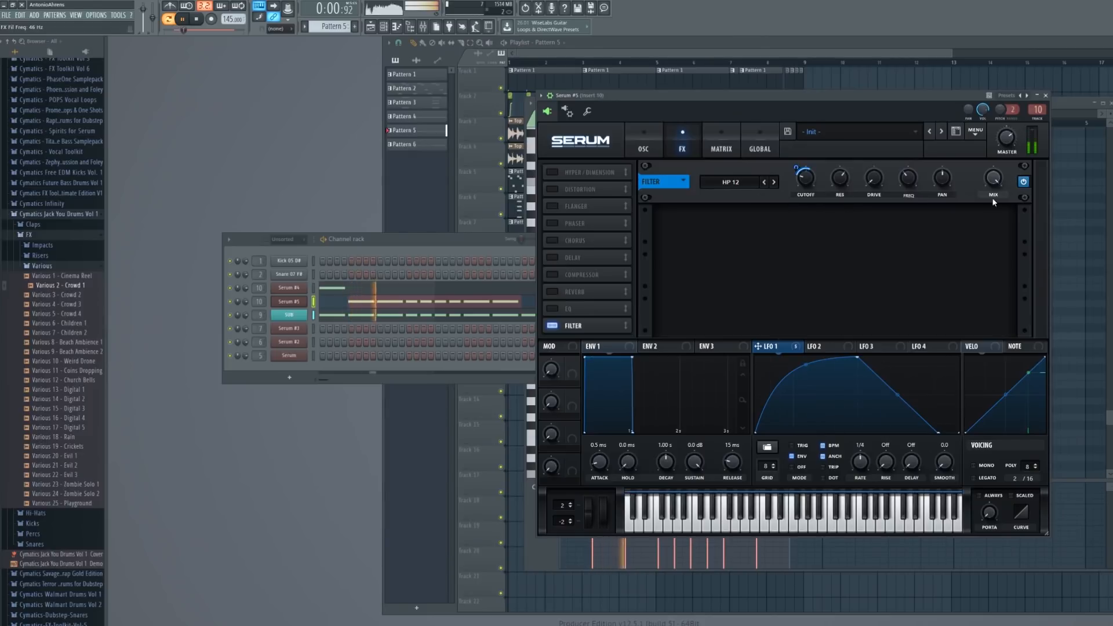
mouse_move(993, 197)
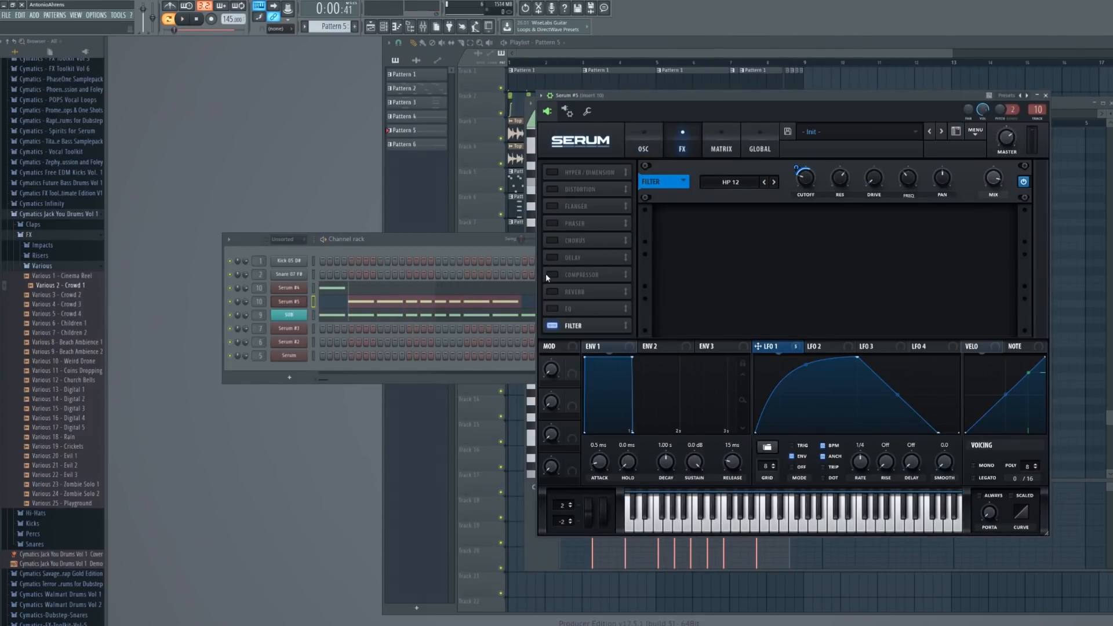
Enable the Chorus effect, switch its filter to HPF at 50 Hz and modulate Delay 1 with LFO 2
left_click(552, 240)
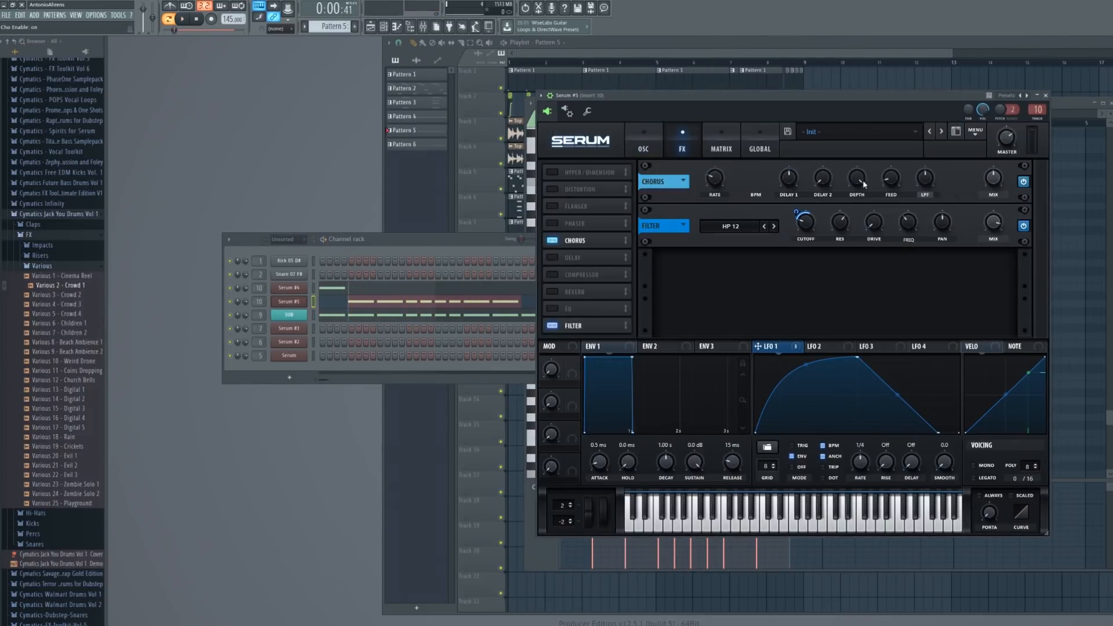
left_click(928, 194)
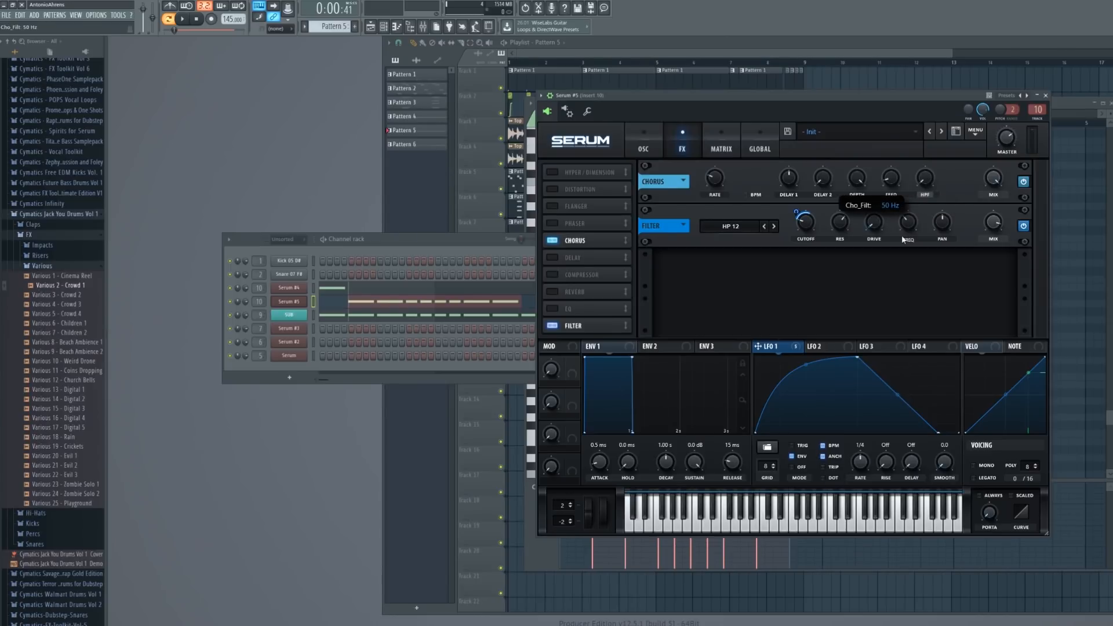
left_click_drag(812, 346, 787, 178)
Reshape LFO 2 into a single rising, upward-bowed curve ending at full height, and play the pattern
left_click_drag(857, 357, 960, 348)
left_click_drag(857, 394, 857, 382)
key("Escape")
key("space")
left_click(294, 304)
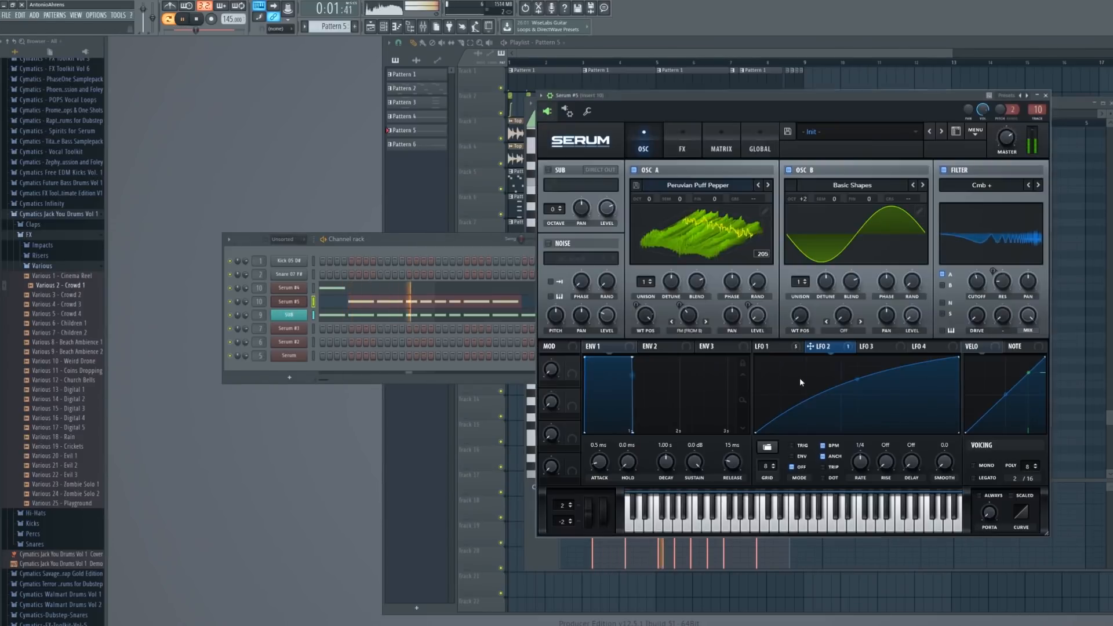
Set LFO 2 to ENV mode and slightly flatten its rising curve while the pattern plays
left_click(681, 145)
left_click_drag(858, 379, 861, 396)
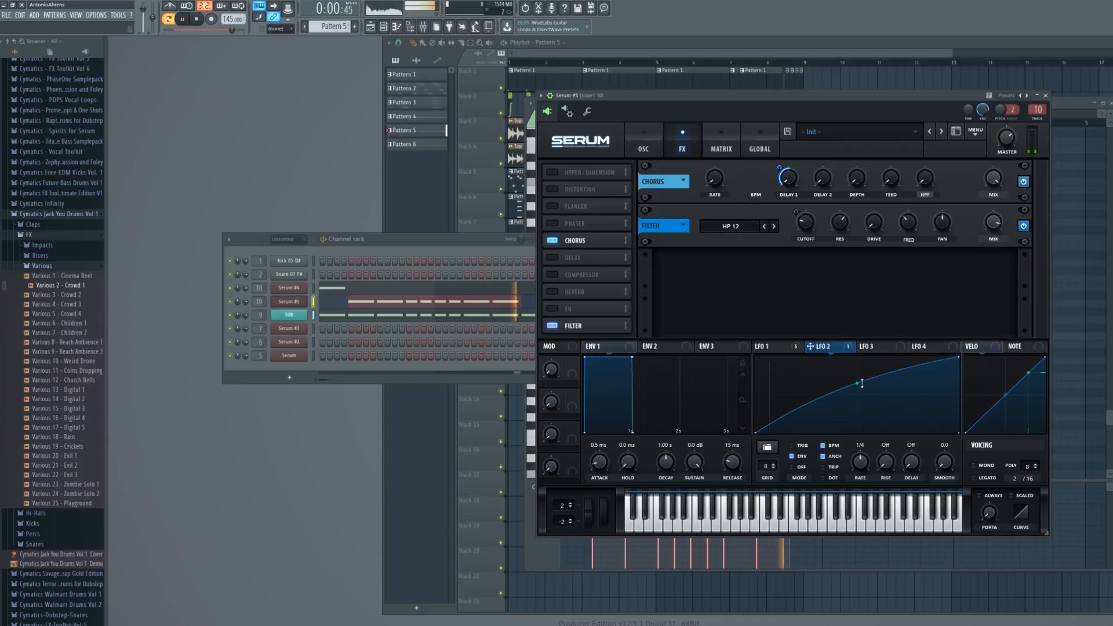
left_click(424, 300)
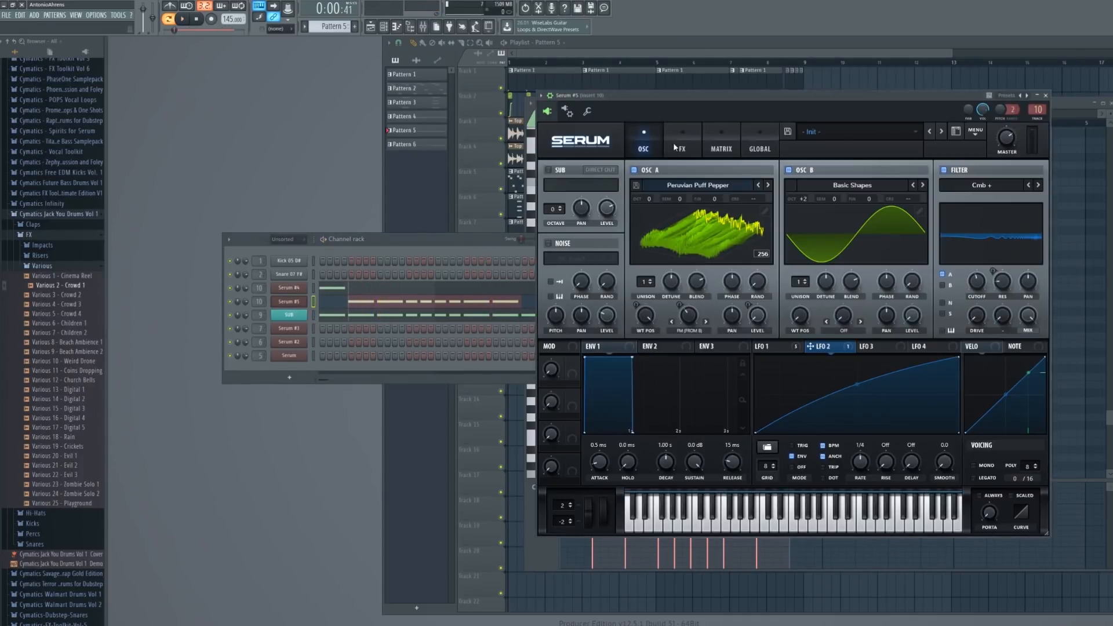
Enable the Hyper/Dimension effect and adjust the Dimension mix to about 36% while auditioning the pattern
left_click(675, 148)
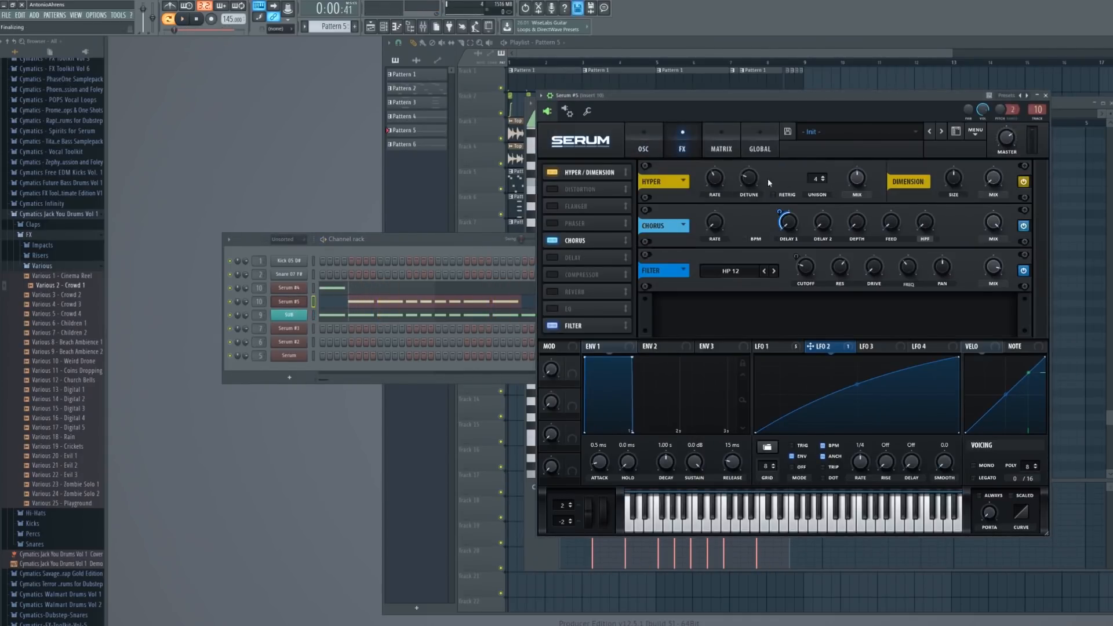
left_click_drag(996, 177, 1013, 153)
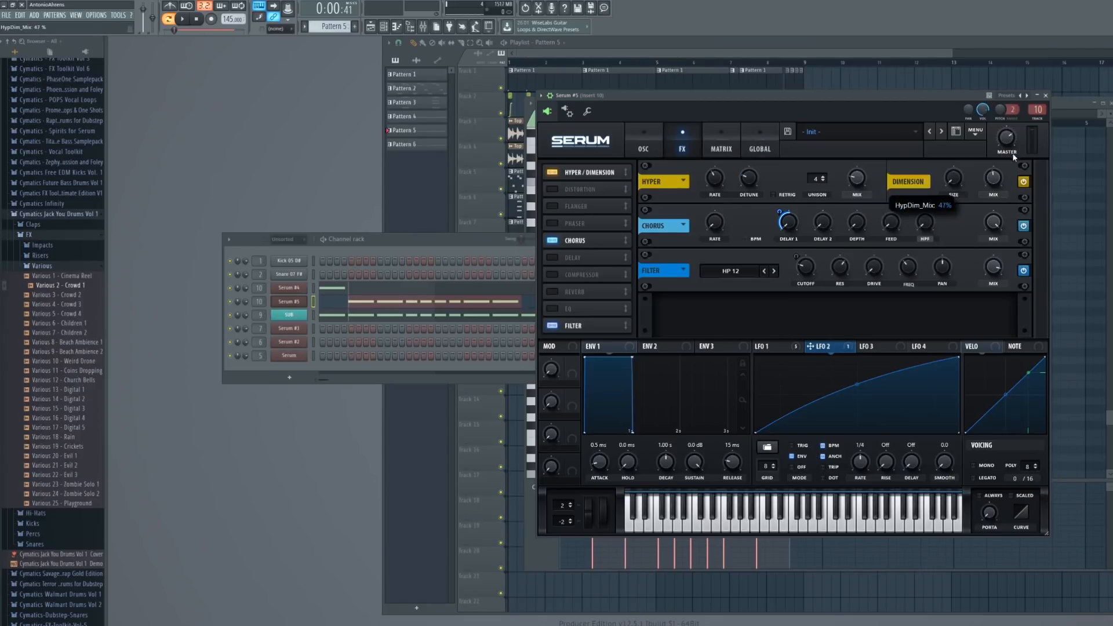
left_click(1044, 96)
key("space")
left_click(290, 301)
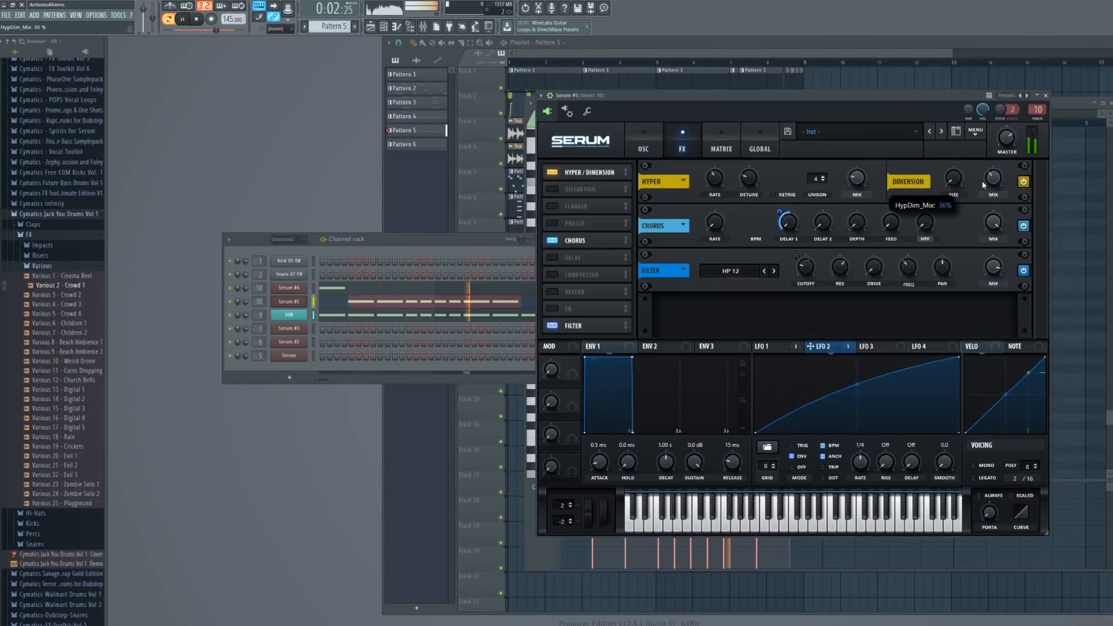
Return to the oscillator view, select LFO 1 and assign Macro 1 to its rate with an amount of about 7
left_click(641, 141)
left_click_drag(643, 95, 576, 80)
key("space")
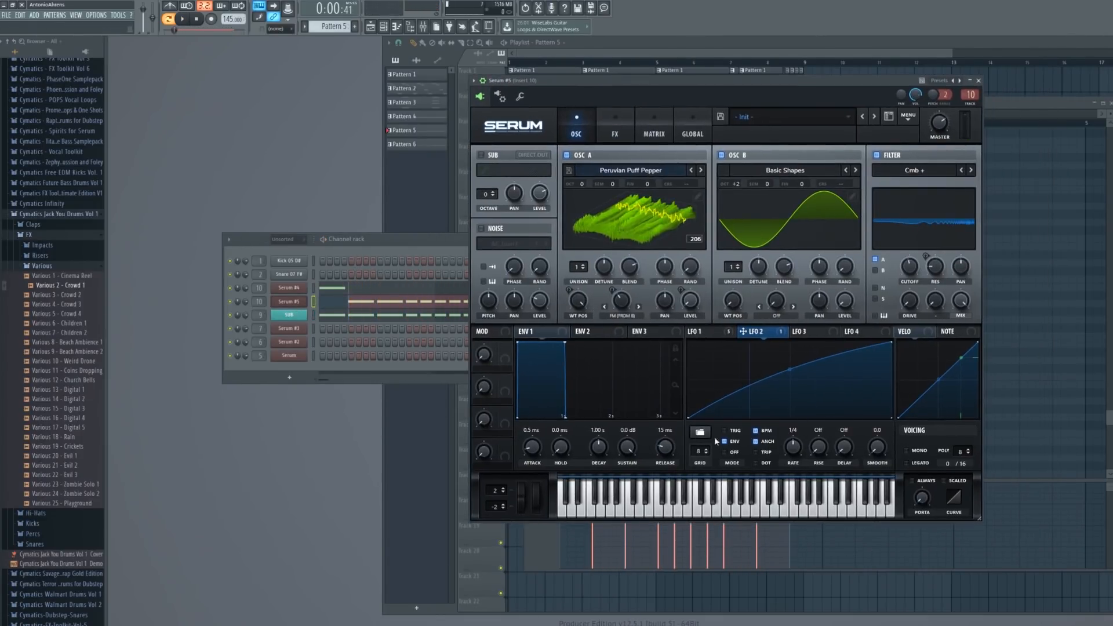
left_click(721, 335)
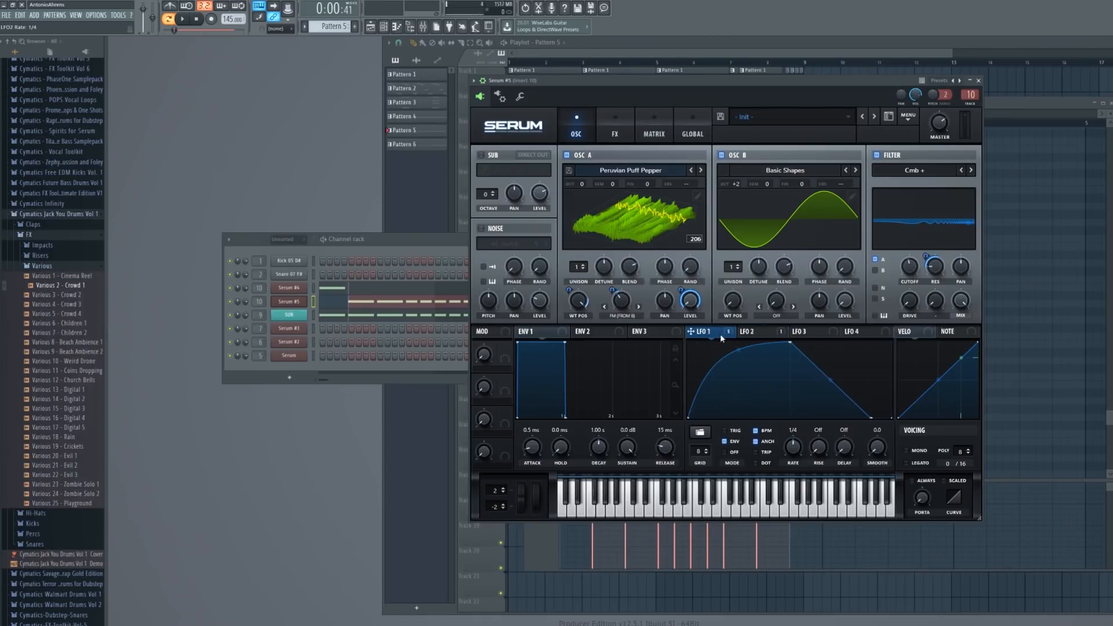
left_click_drag(812, 445, 787, 446)
left_click_drag(485, 356, 485, 284)
left_click(289, 301)
key("space")
left_click(289, 301)
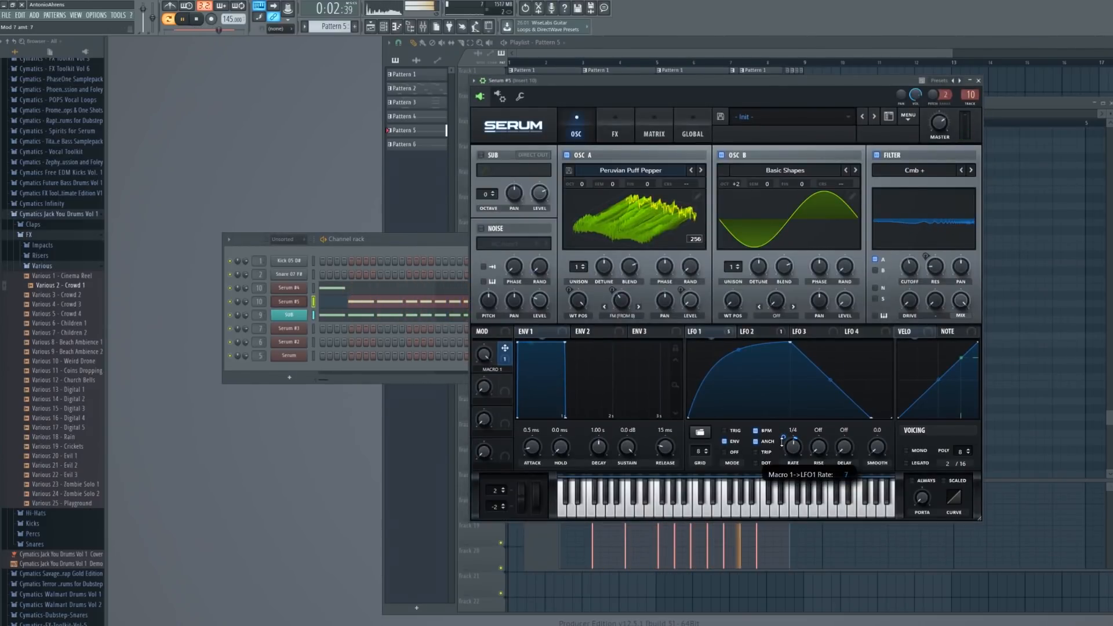
Audition the Macro 1 modulation, set Macro 1 to 0% and close the open plugin and piano roll windows
key("Escape")
key("space")
left_click(285, 301)
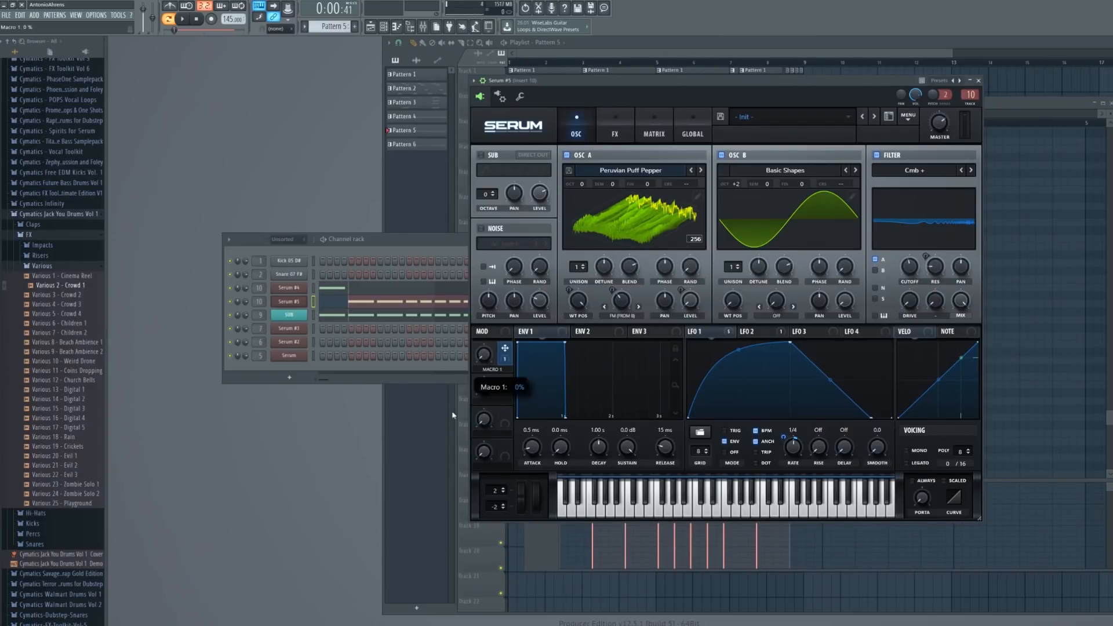
key("Escape")
key("Escape")
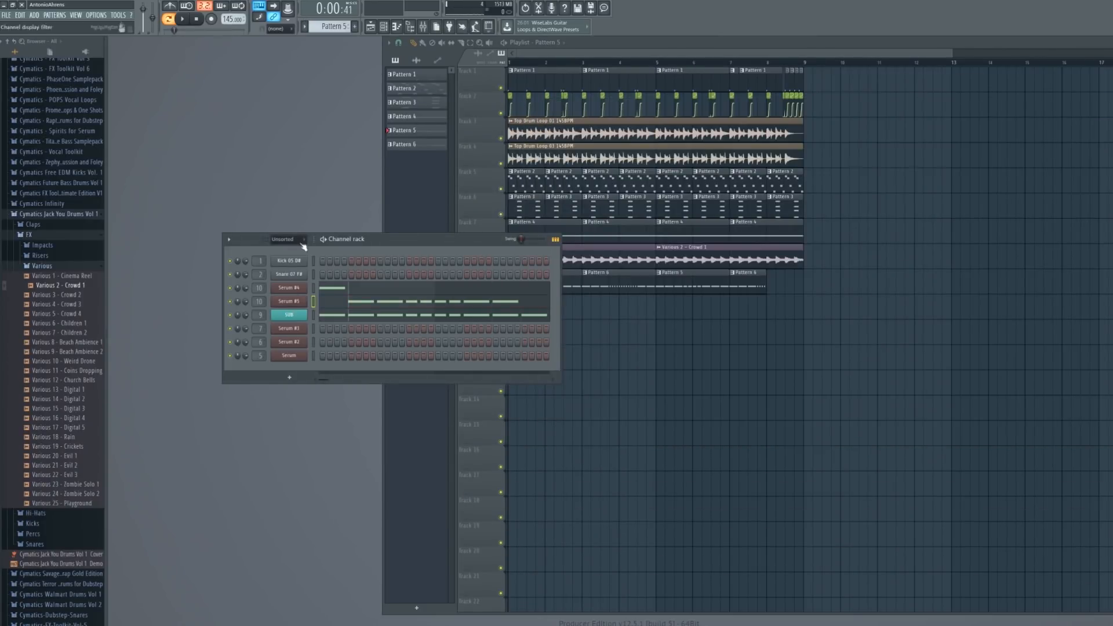
Create an automation clip for Serum #5's Macro 1 as the last tweaked parameter
left_click(292, 301)
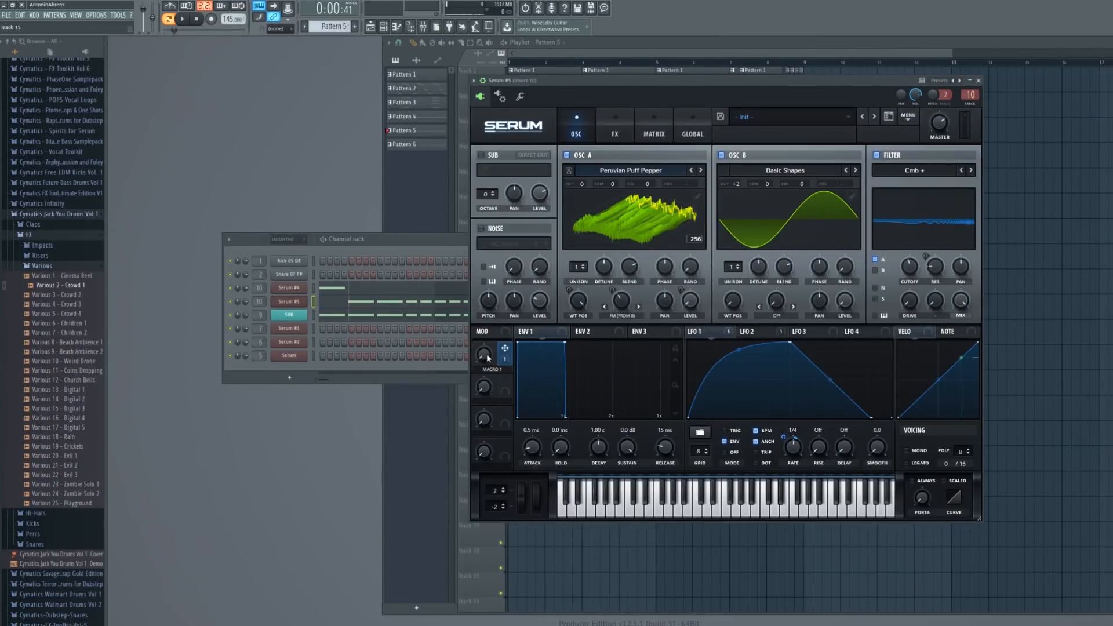
key("Escape")
right_click(292, 7)
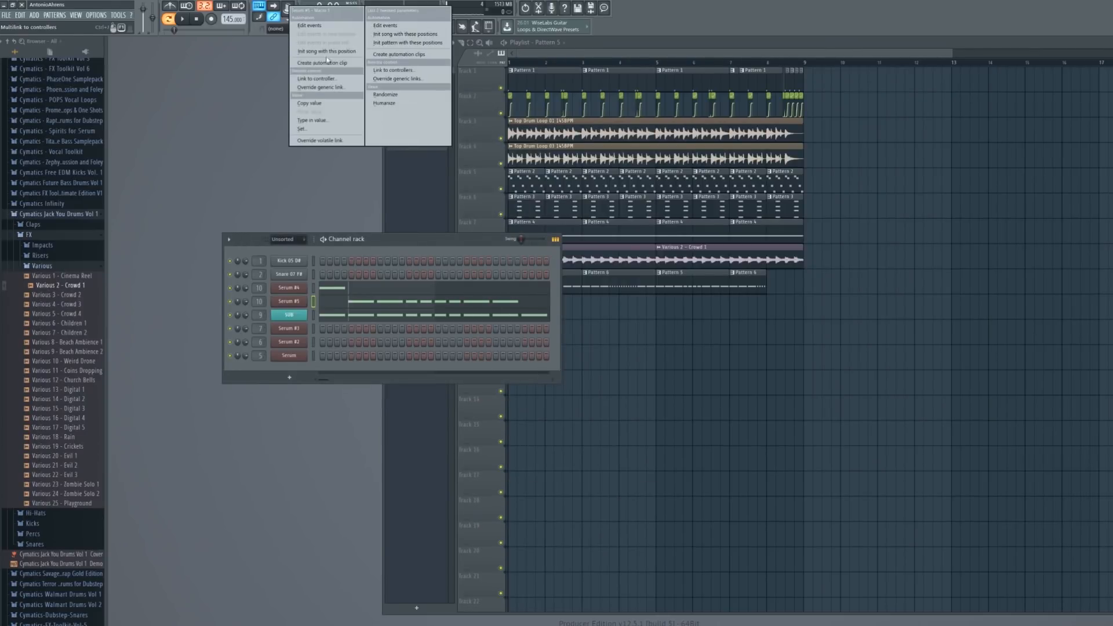
left_click(325, 62)
Trim the Macro 1 automation clip to two bars, add a raised step around the start of bar 2 and play the song
left_click(700, 52)
scroll(486, 290, "up", 4)
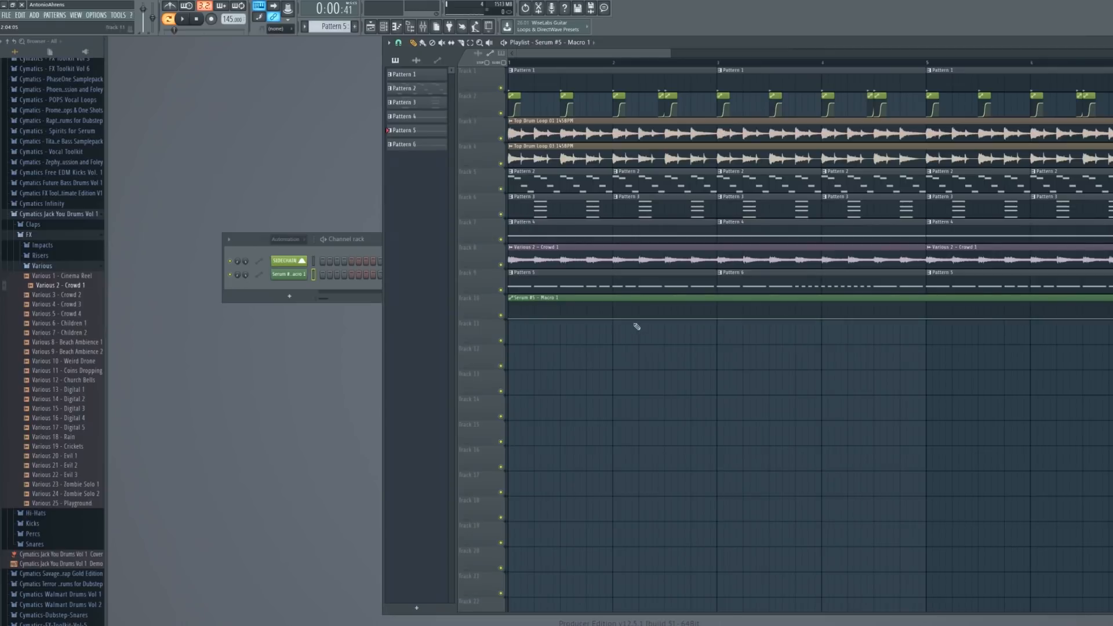
scroll(664, 299, "down", 5)
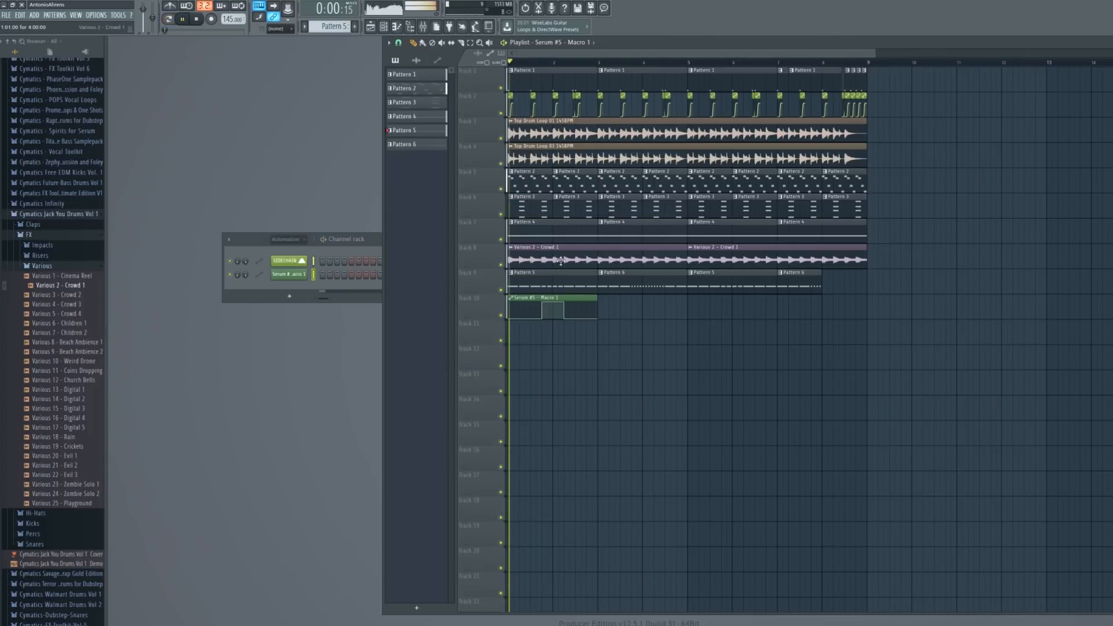
key("space")
scroll(290, 241, "down", 1)
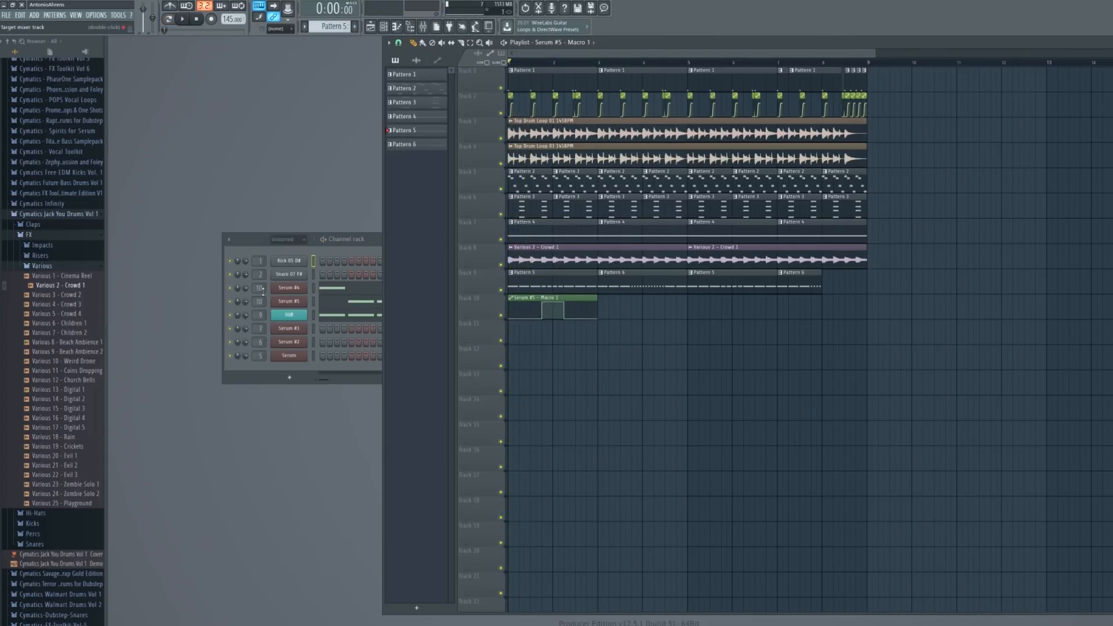
Route mixer insert 10 only to the SIDECHAIN track, check it during playback and close the mixer
double_click(262, 288)
right_click(988, 451)
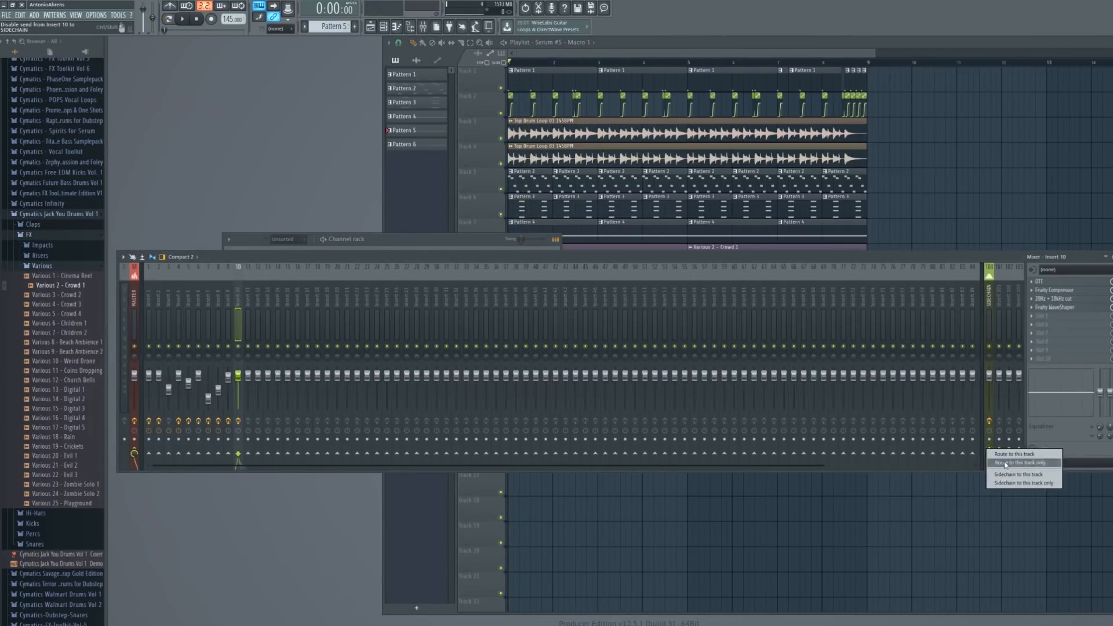
left_click(1001, 464)
key("space")
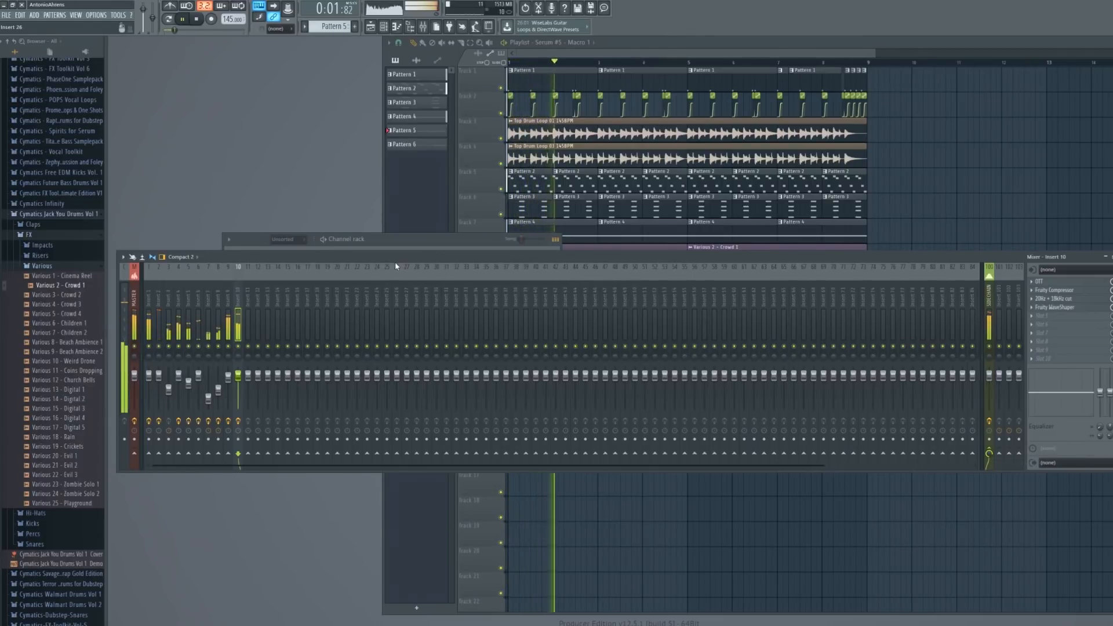
key("space")
key("F9")
Play the song with Serum #5 open and set its filter cutoff to about 205 Hz
key("space")
left_click(295, 302)
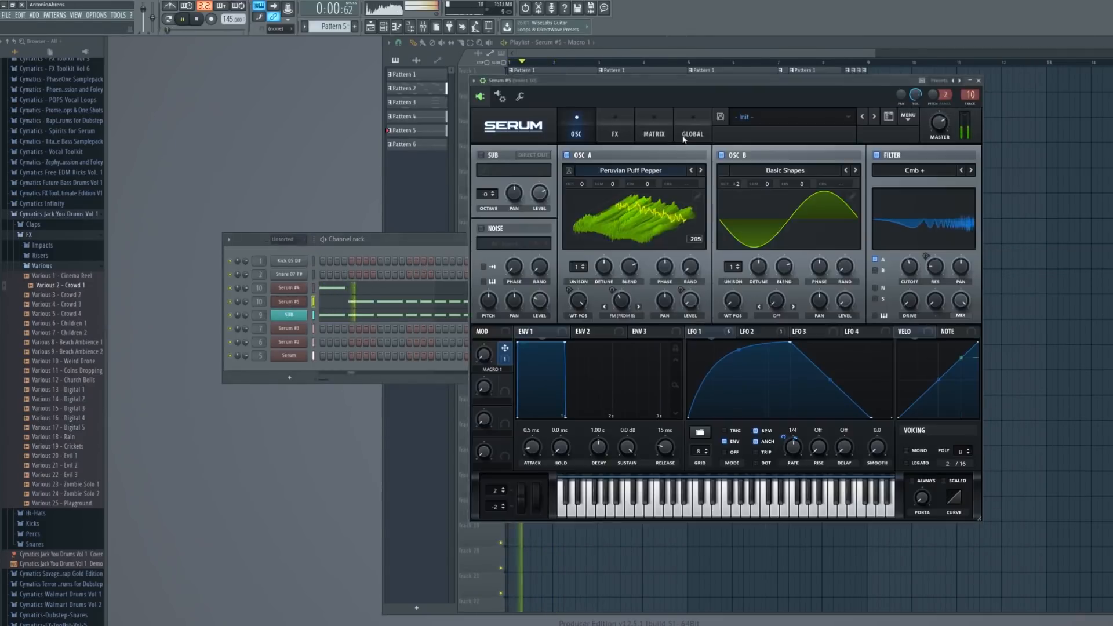
left_click(291, 301)
left_click(291, 301)
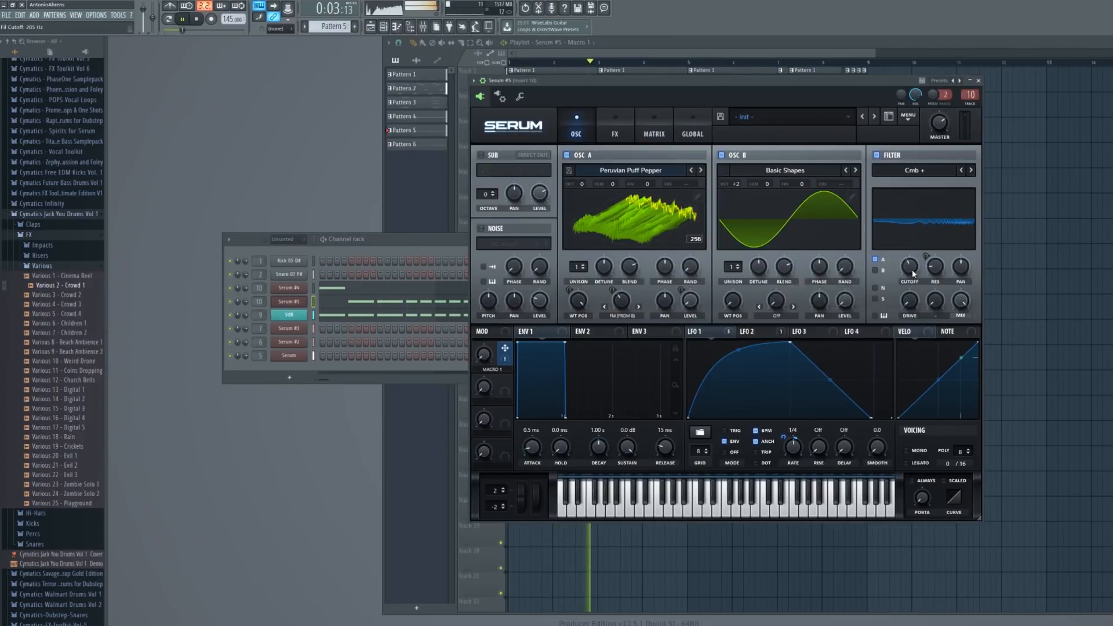
Restart song playback several times and try Serum #5's filter cutoff at about 271 Hz
left_click(290, 301)
key("space")
key("space")
left_click(293, 300)
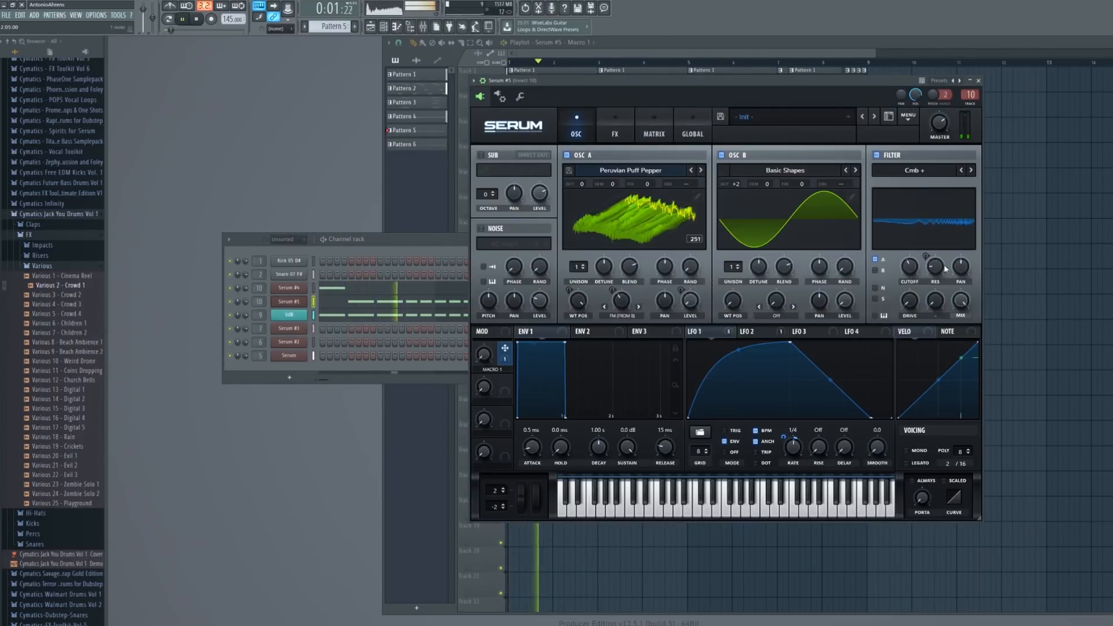
left_click(291, 300)
key("space")
key("space")
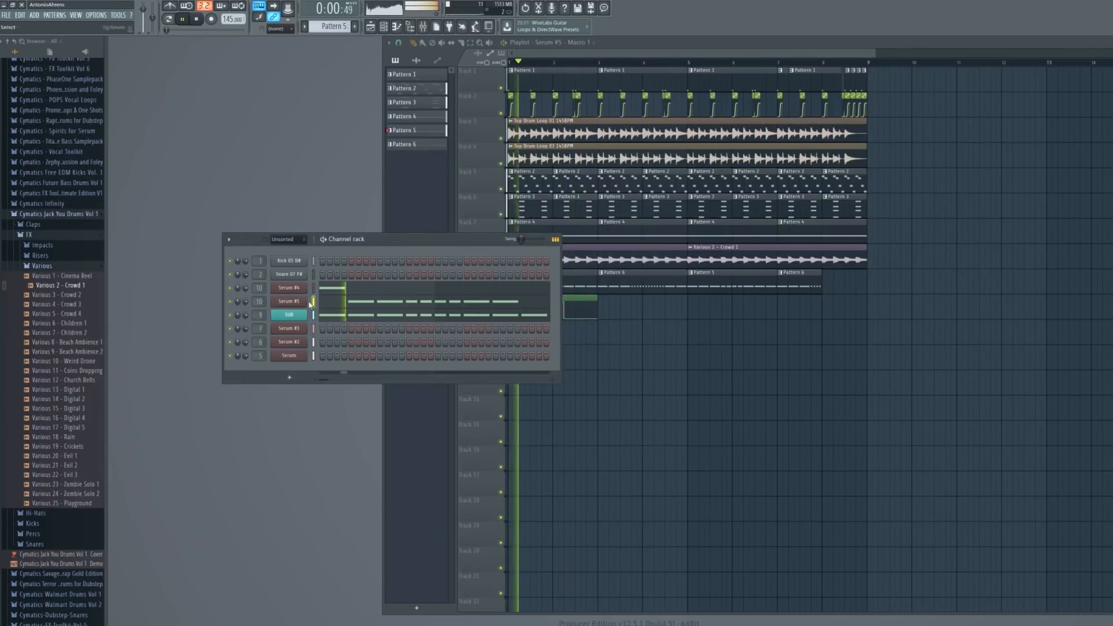
left_click(290, 301)
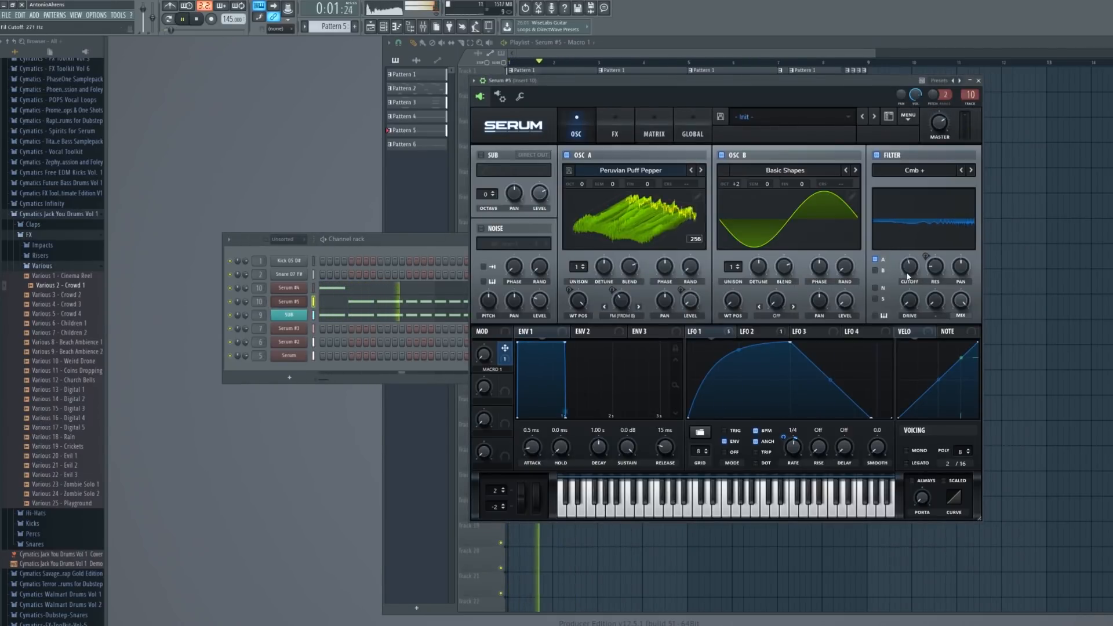
left_click(288, 301)
key("space")
key("space")
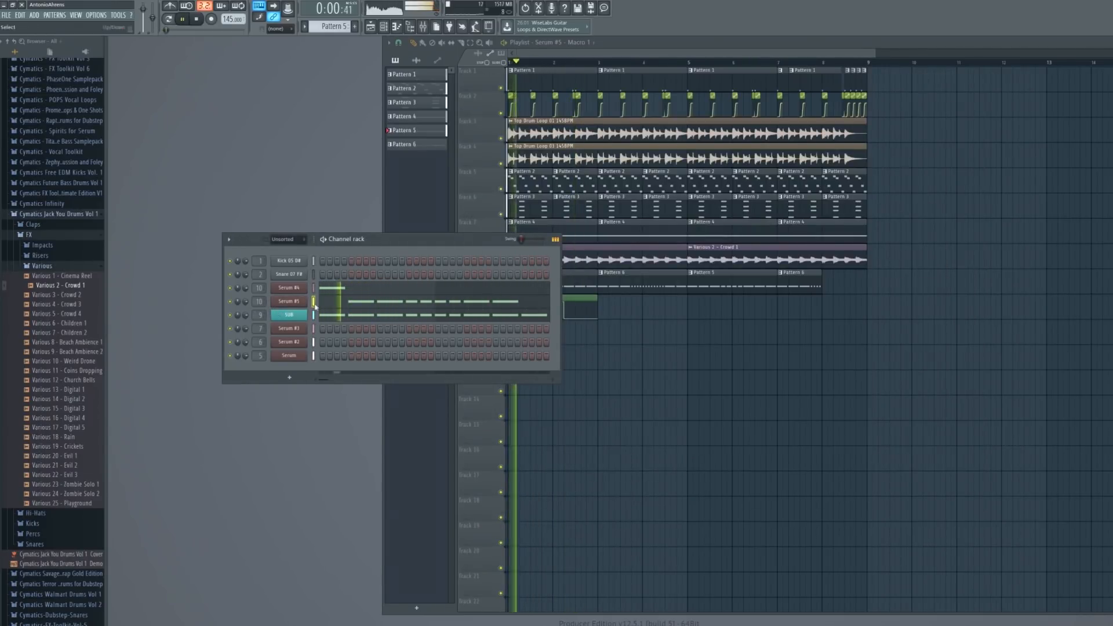
Set Serum #5's oscillator A warp to about 25% and its filter cutoff to about 440 Hz, and stop the song
left_click(289, 301)
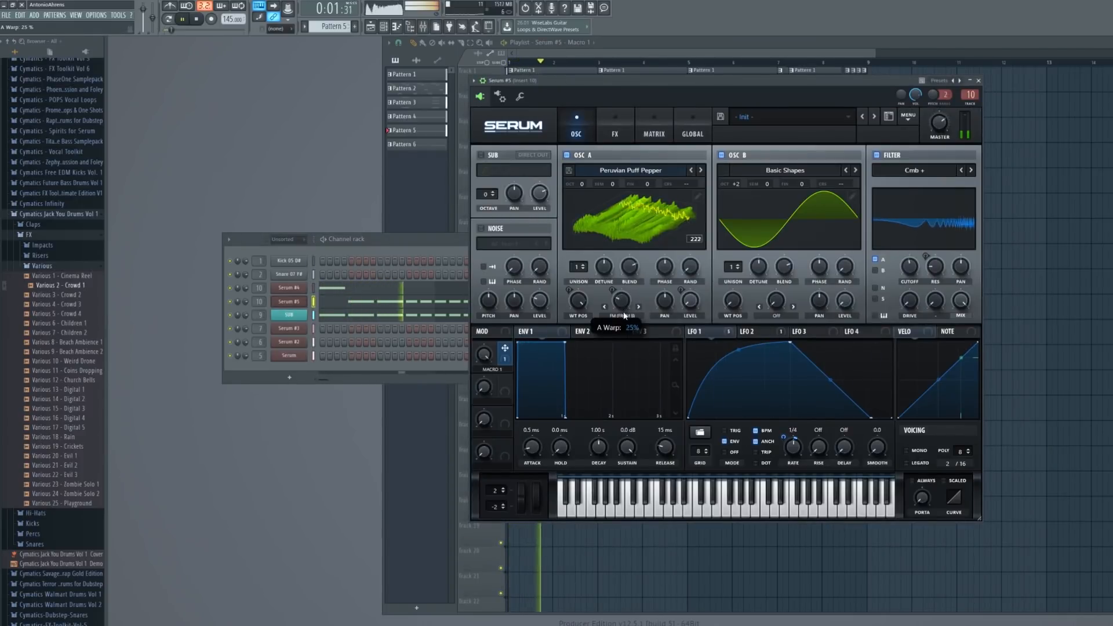
left_click_drag(626, 293, 626, 309)
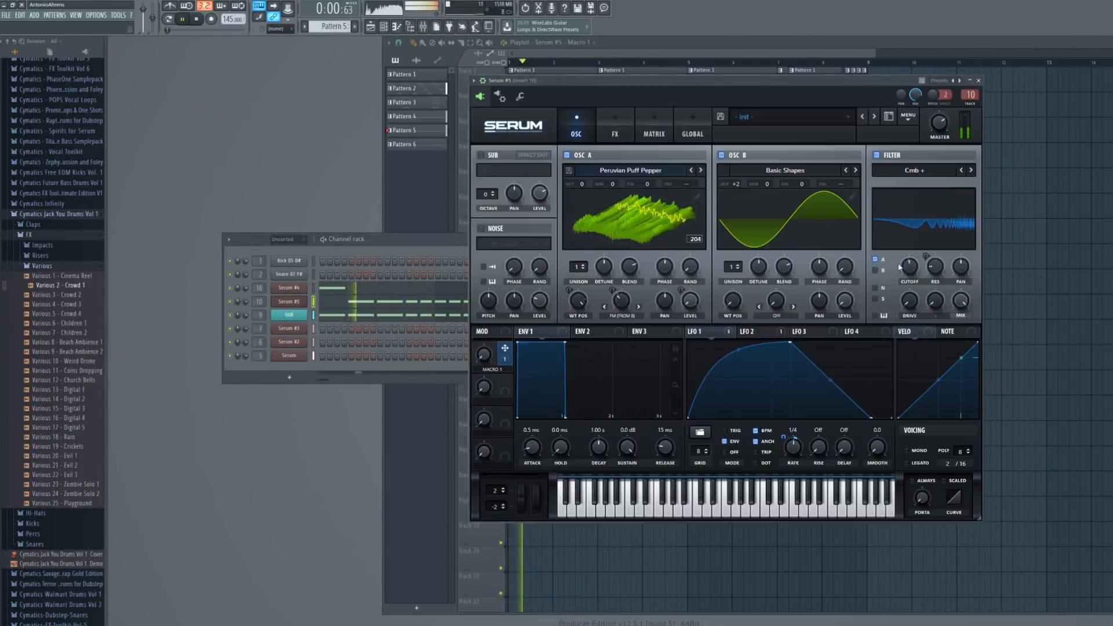
mouse_move(916, 266)
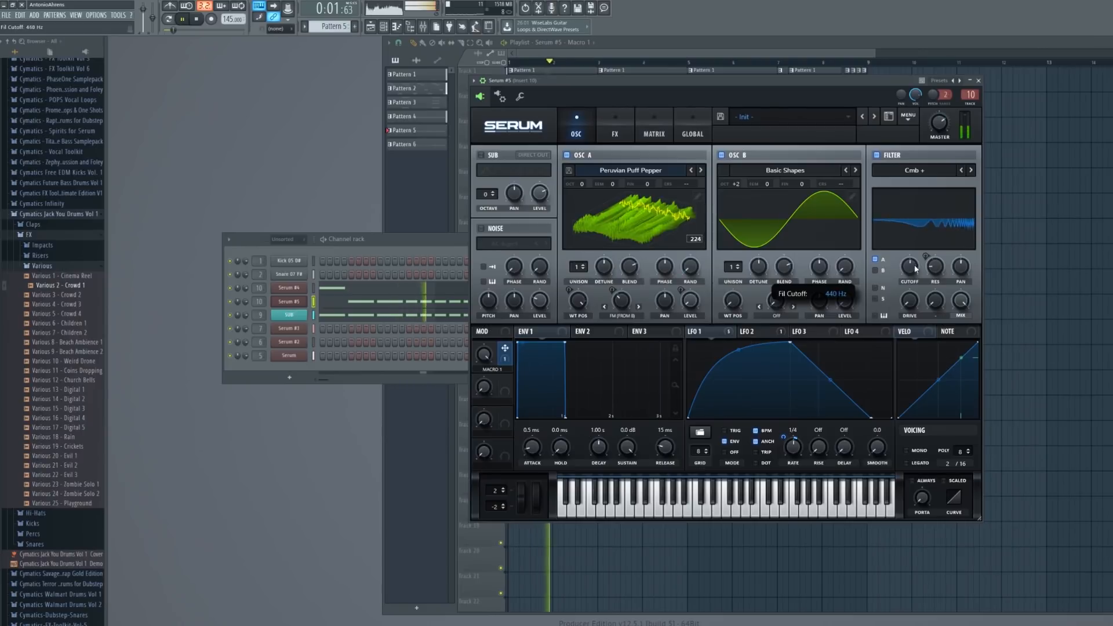
left_click(325, 239)
key("space")
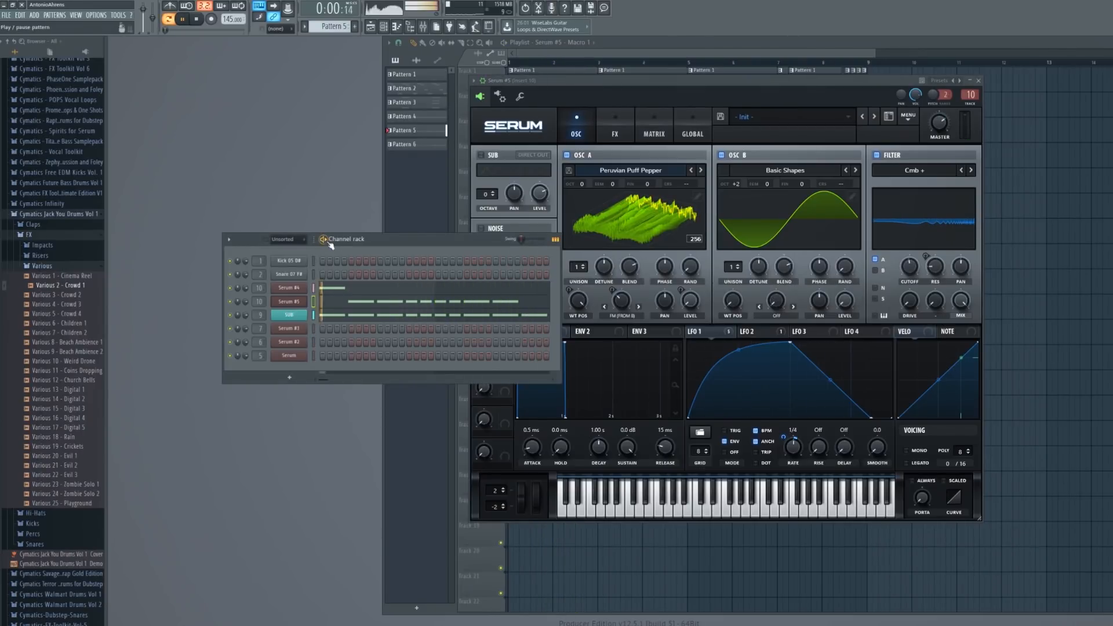
Enable the compressor in Serum #5's effects with multiband on and listen to the pattern
left_click(615, 132)
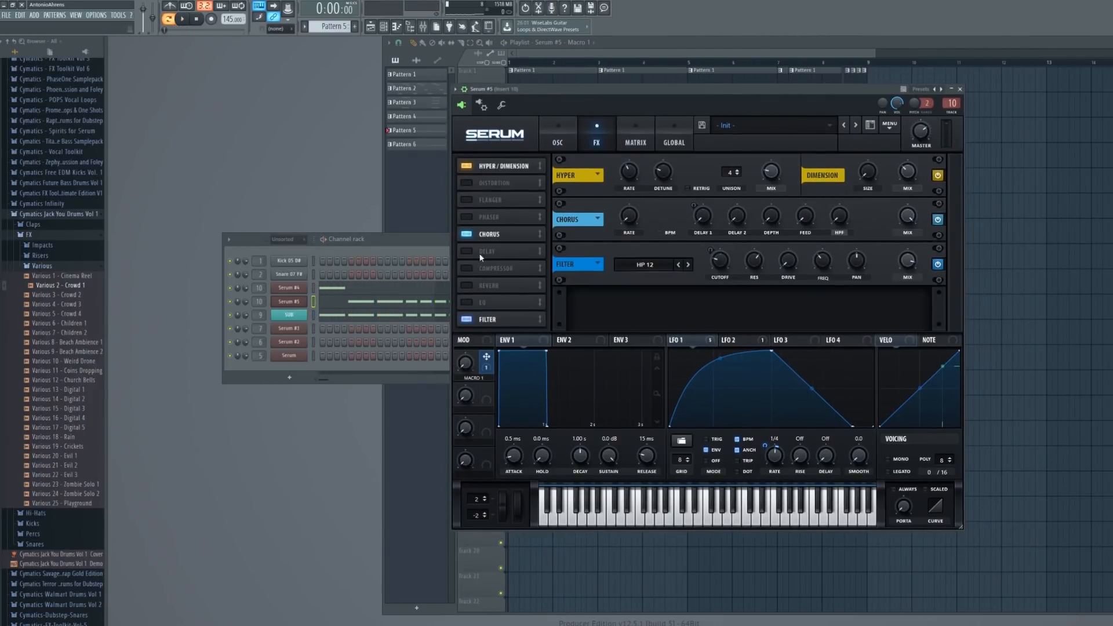
left_click(481, 267)
left_click_drag(767, 241, 767, 237)
left_click(293, 301)
key("space")
left_click(293, 300)
left_click(599, 125)
left_click_drag(602, 92, 572, 124)
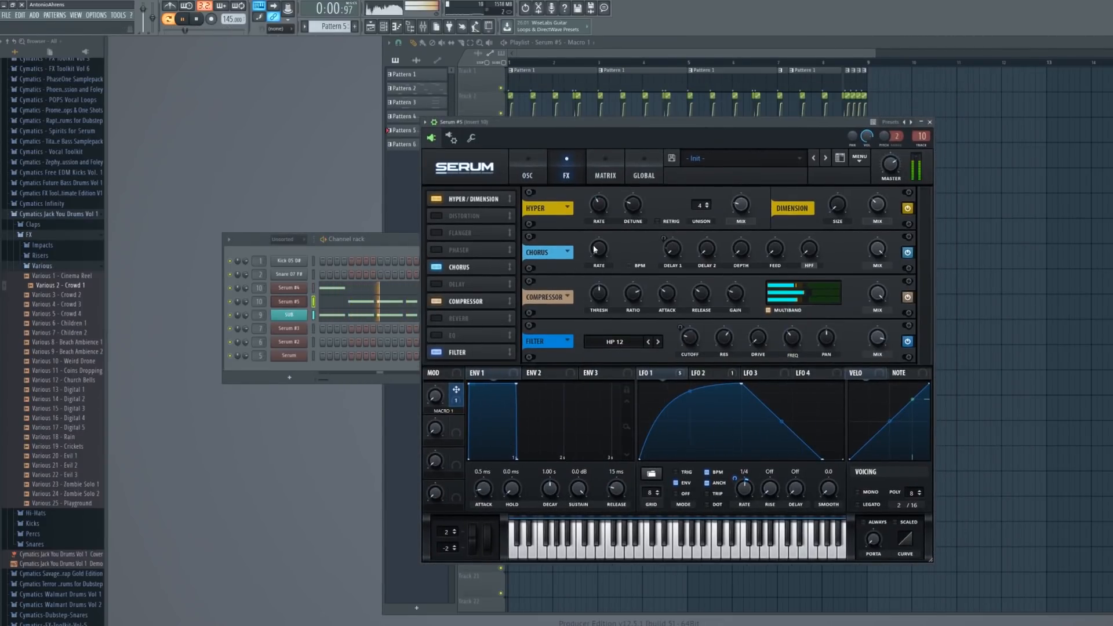
Move the compressor ahead of the chorus in the effects chain and stop playback
left_click_drag(467, 287, 462, 308)
left_click(293, 301)
key("space")
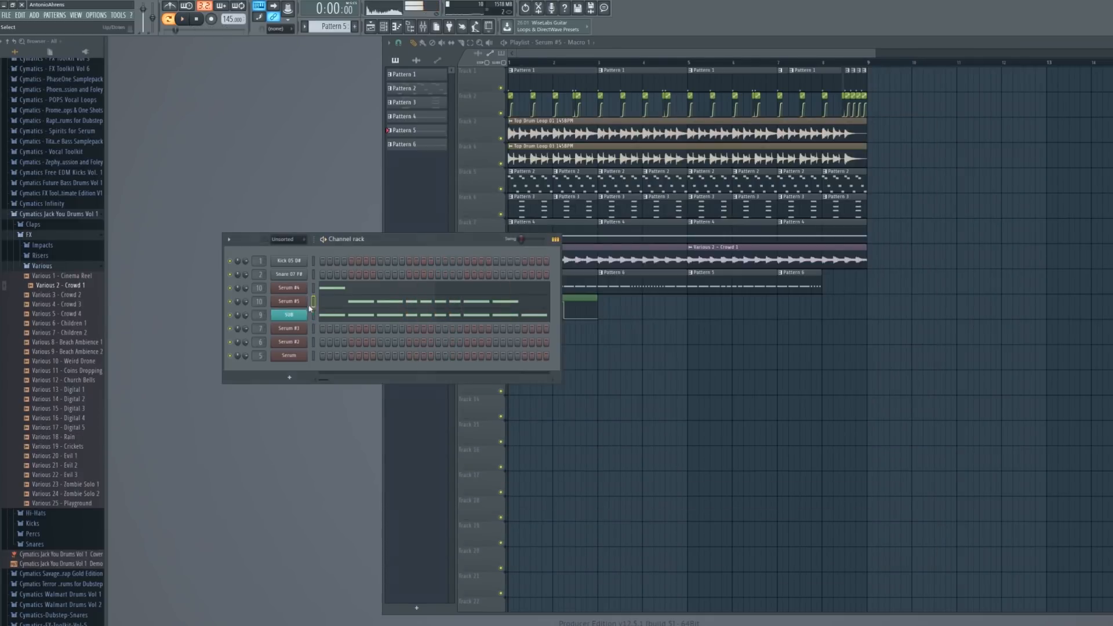
Enable the EQ at the end of Serum #5's effects chain, adjust its high-band gain and play the pattern
left_click(292, 301)
left_click(558, 170)
left_click(433, 337)
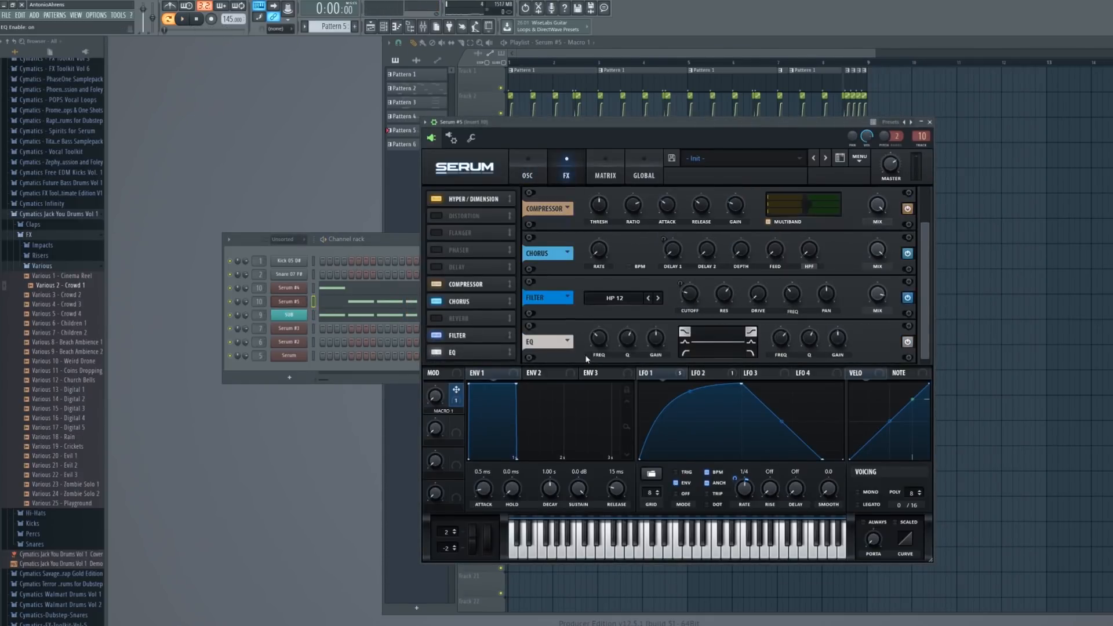
left_click_drag(845, 322, 844, 324)
left_click(294, 301)
key("space")
left_click(294, 302)
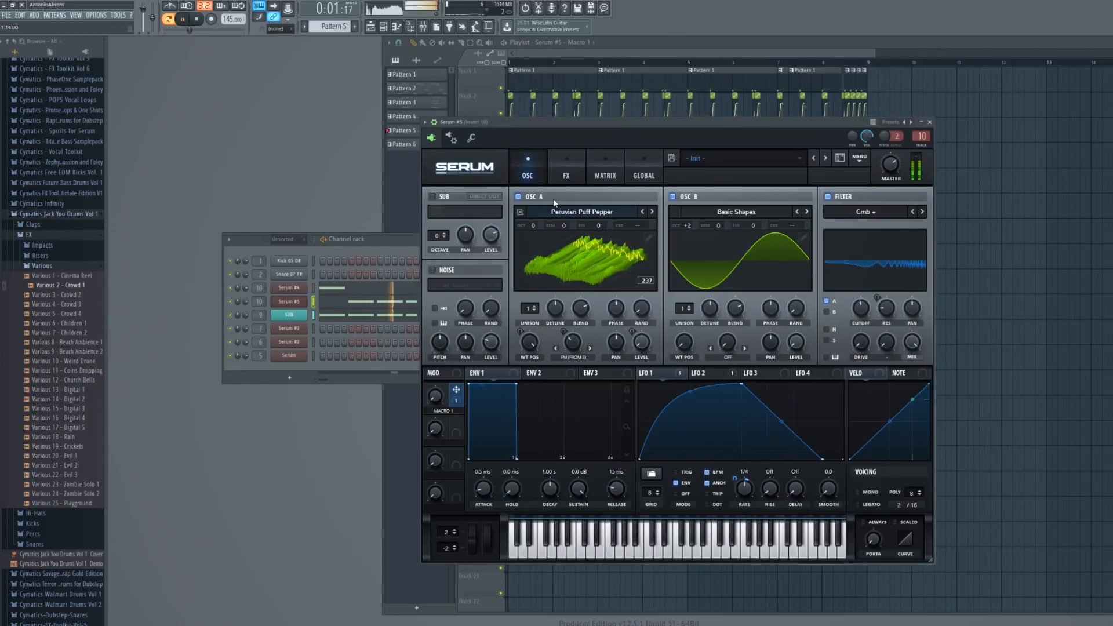
Set oscillator A's warp to about 36% and restart the pattern to hear it
left_click_drag(574, 334, 576, 346)
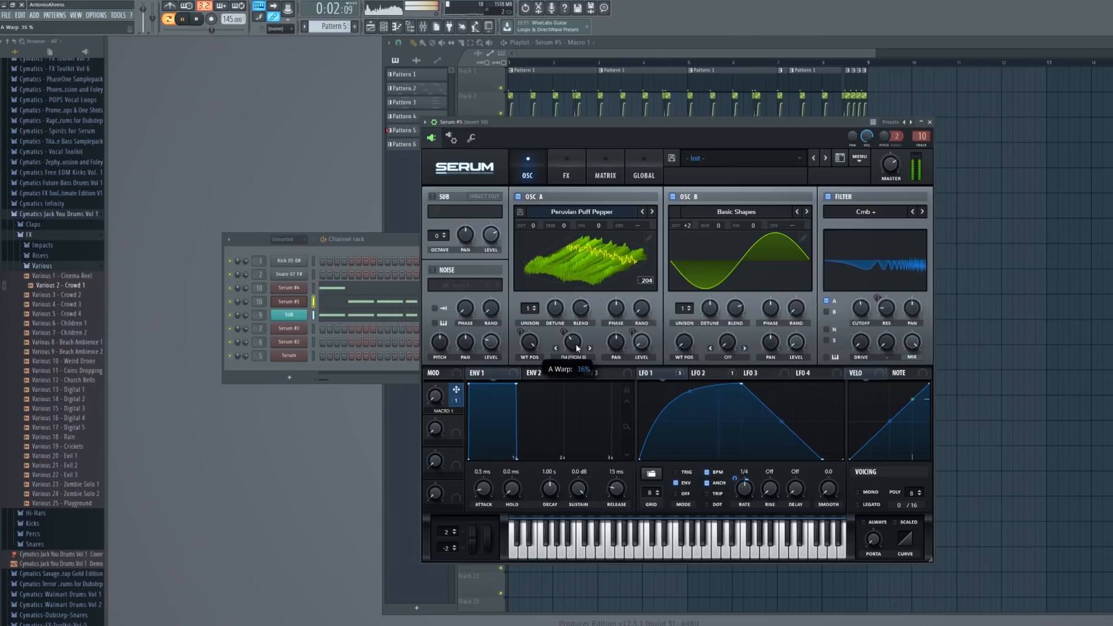
left_click(300, 302)
key("space")
left_click(301, 302)
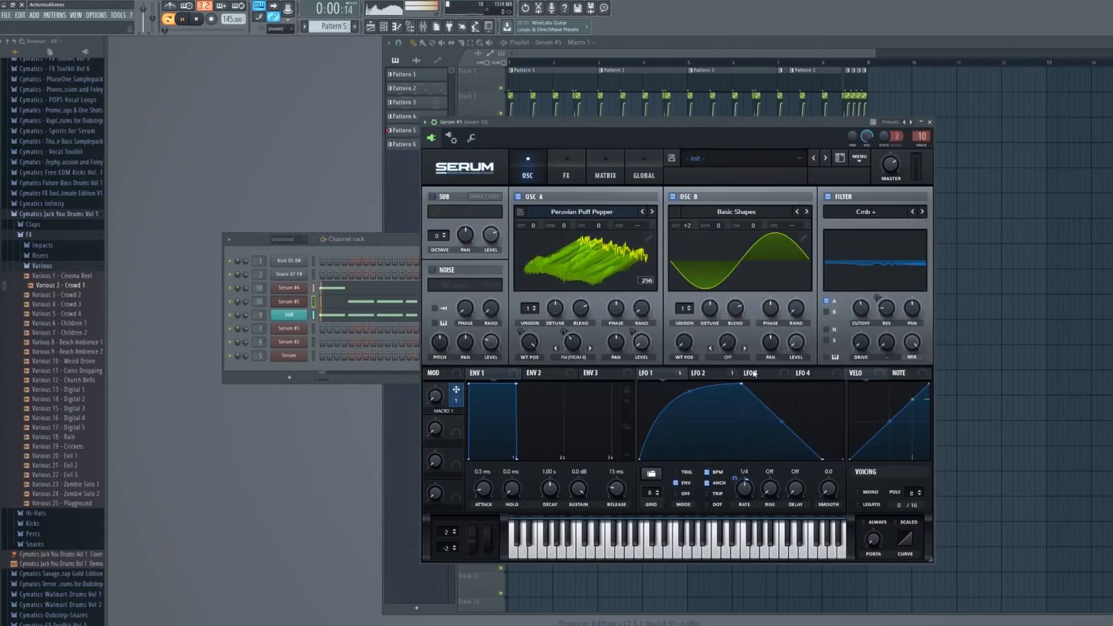
Bend LFO 2's rising curve upward while the pattern plays
left_click(702, 372)
key("space")
left_click_drag(745, 420, 745, 406)
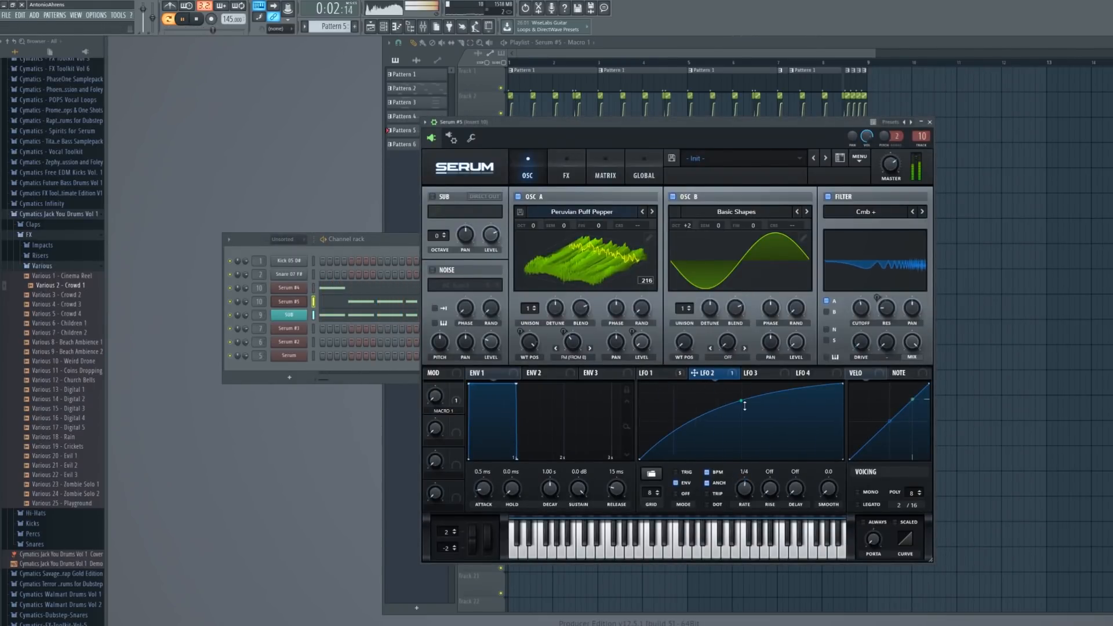
Set LFO 2's modulation of chorus Delay 1 to about 39 and LFO 1's modulation of the effects filter cutoff to about 35
left_click(565, 168)
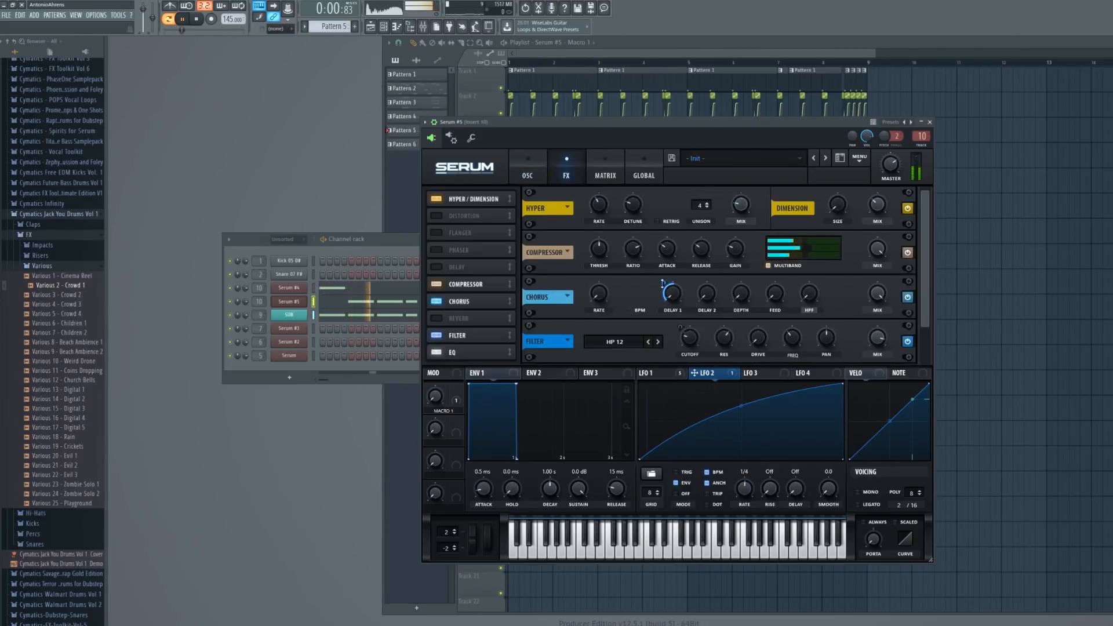
left_click_drag(663, 284, 660, 291)
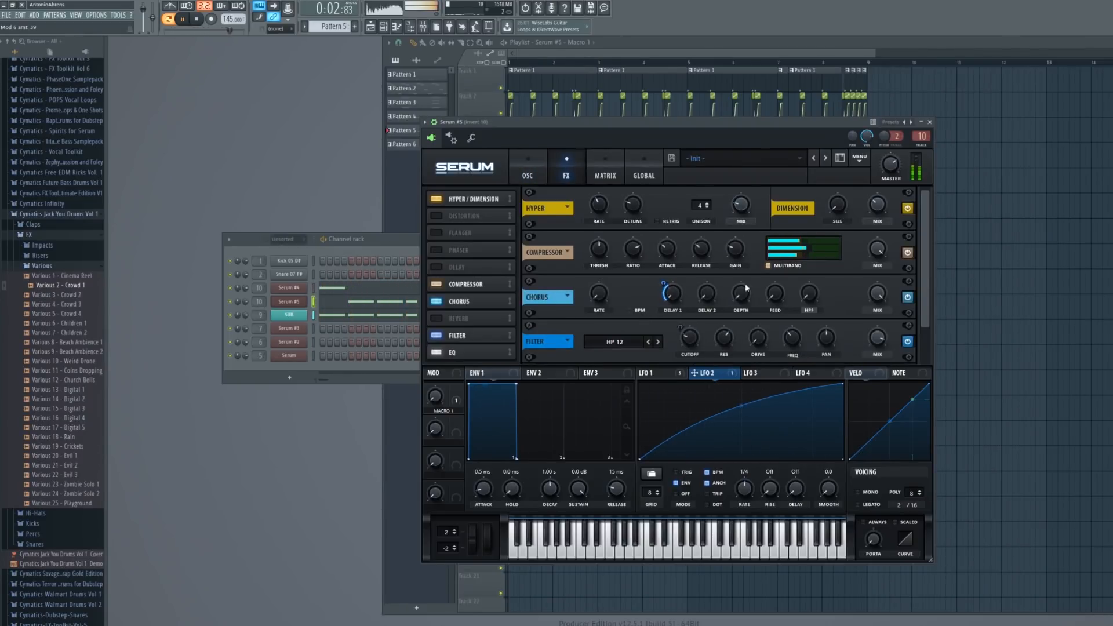
left_click(302, 302)
left_click(303, 302)
left_click(566, 171)
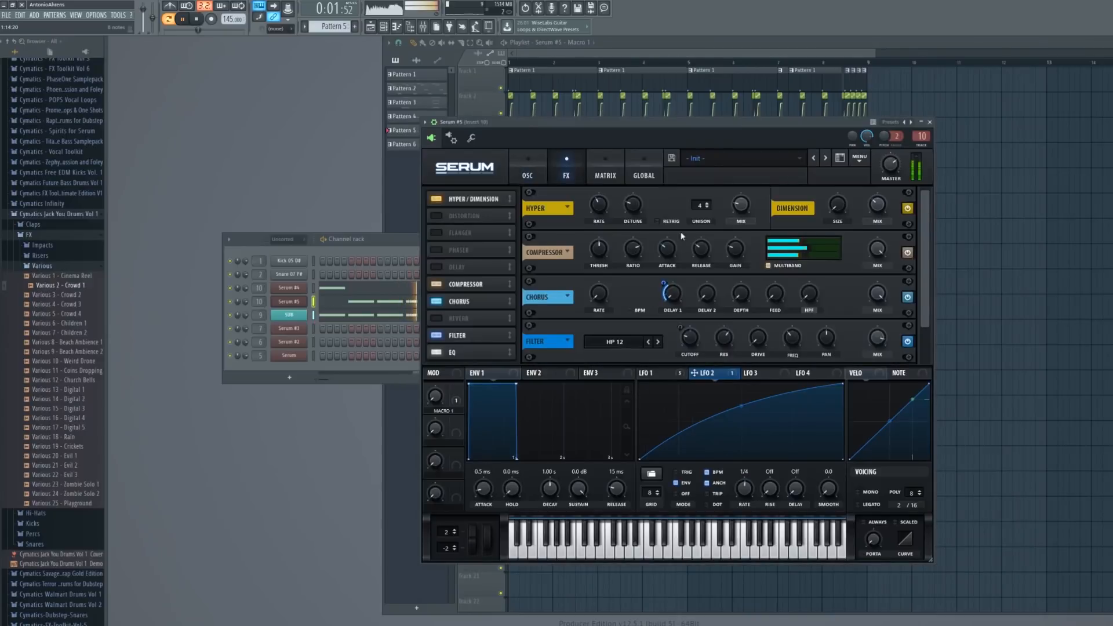
left_click_drag(710, 382, 678, 327)
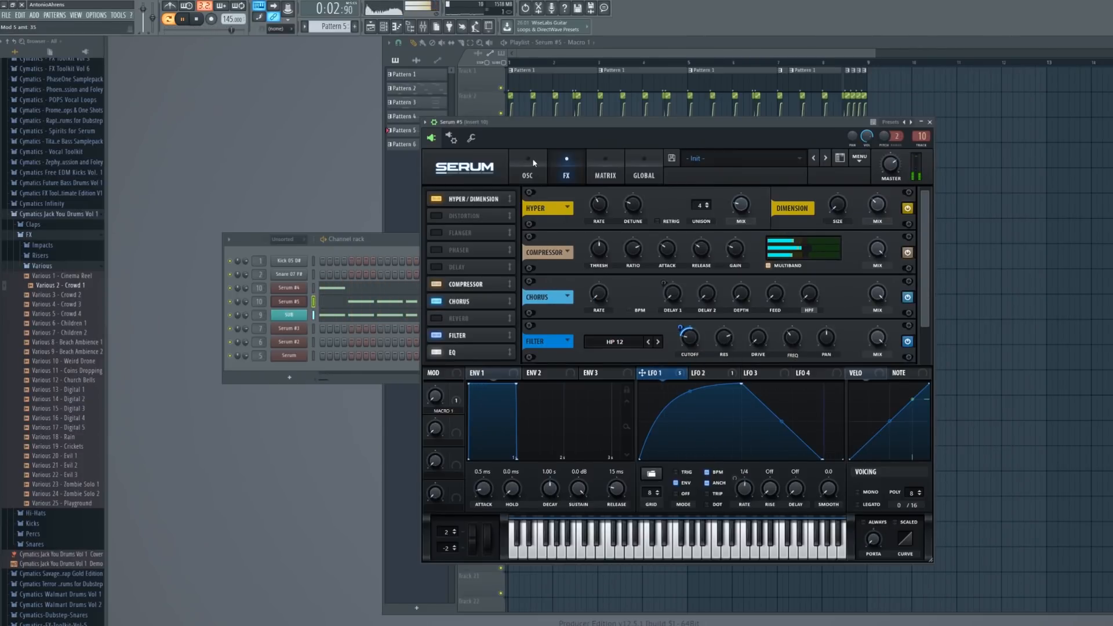
Make the EQ's low band a high-pass, modulate its frequency with LFO 1 and set that frequency to about 88 Hz
left_click_drag(639, 126, 671, 114)
key("space")
scroll(926, 244, "down", 2)
left_click(690, 345)
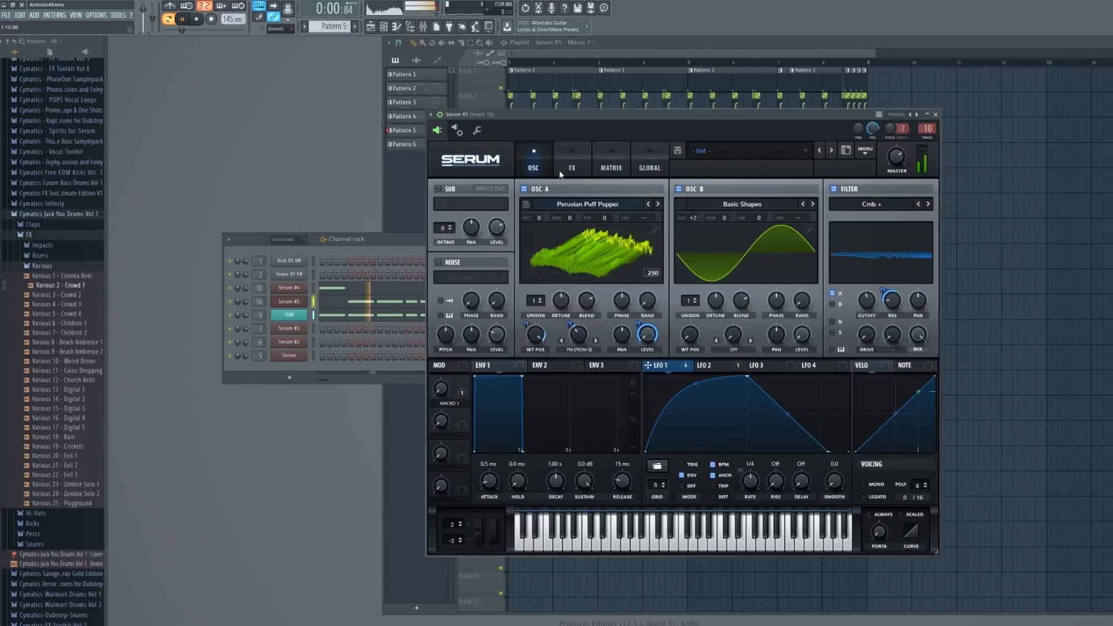
left_click(572, 166)
scroll(848, 300, "down", 2)
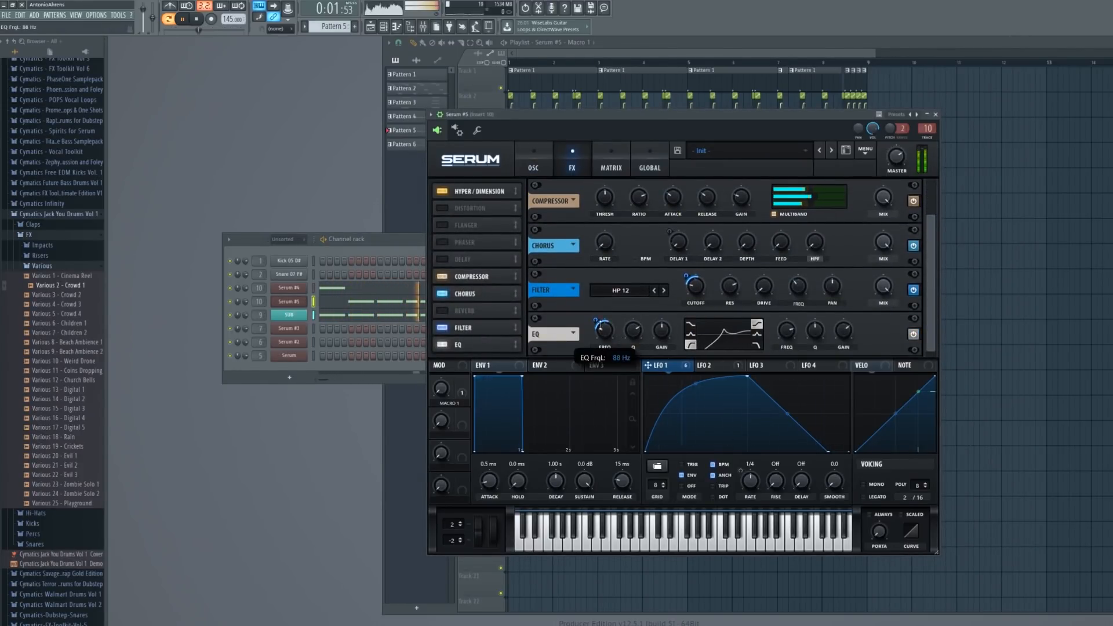
Stop playback, close Serum #5 and create an automation clip for its pitch bend as the last tweaked parameter
left_click(289, 302)
key("space")
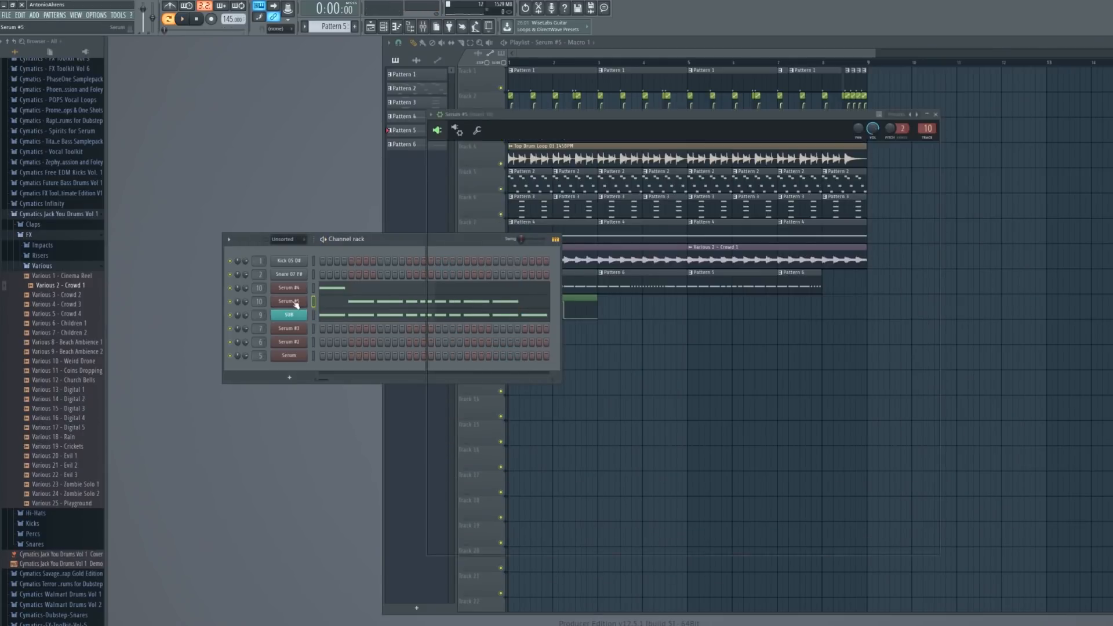
left_click(296, 302)
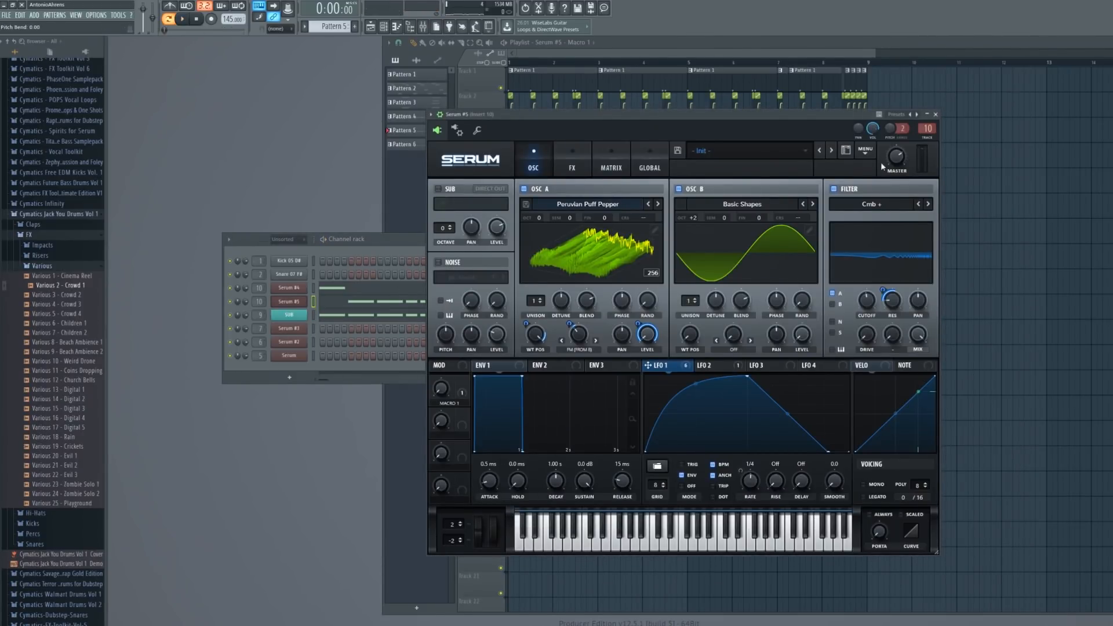
left_click(935, 115)
left_click(296, 9)
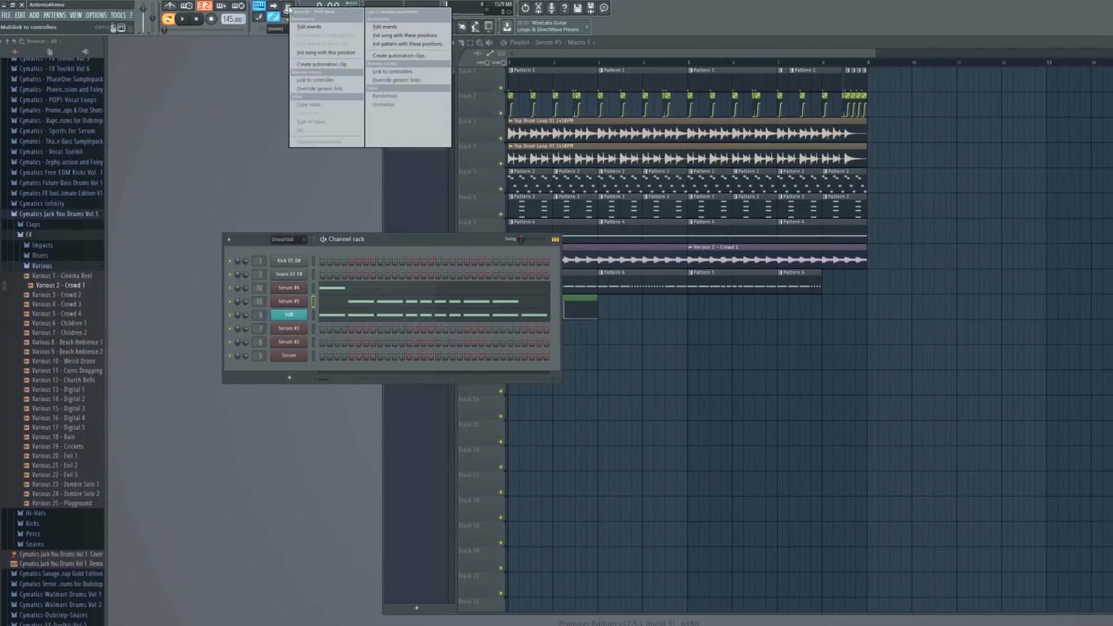
left_click(431, 76)
Shape the Pitch Bend automation with downward dips ending at beat 4 of bars 1 and 2 and a small peak at bar 2
scroll(756, 331, "up", 5)
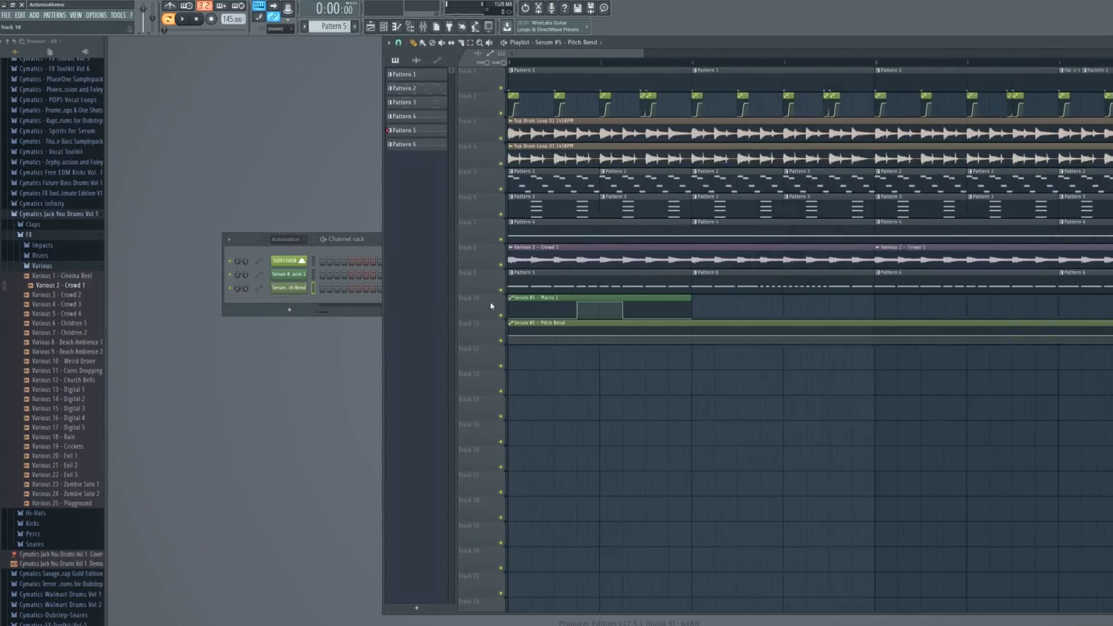
scroll(620, 304, "down", 1)
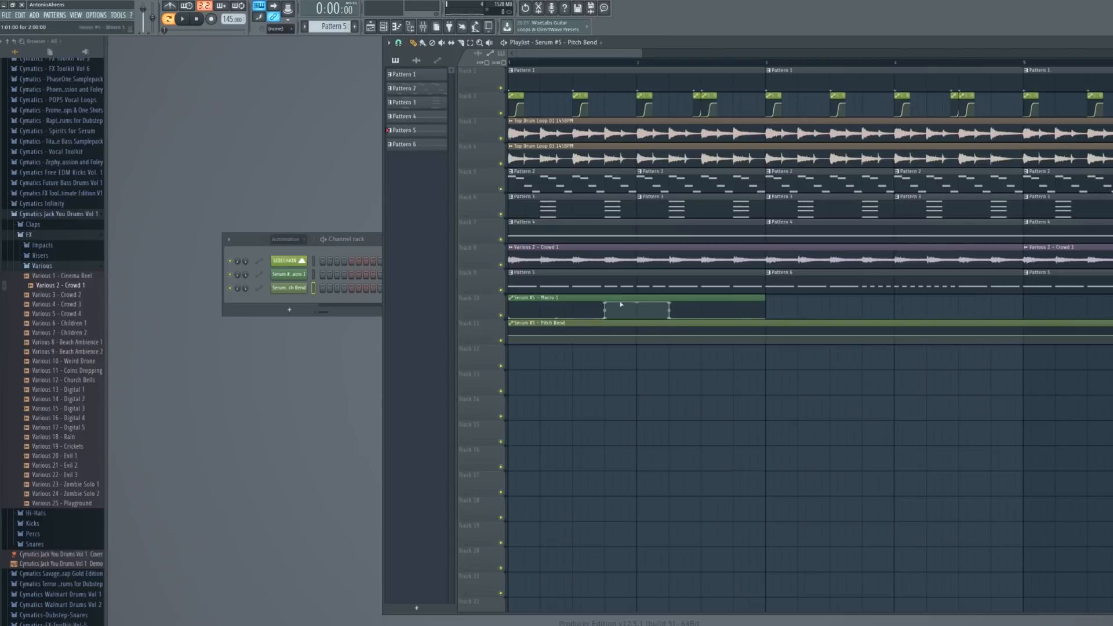
scroll(578, 338, "up", 3)
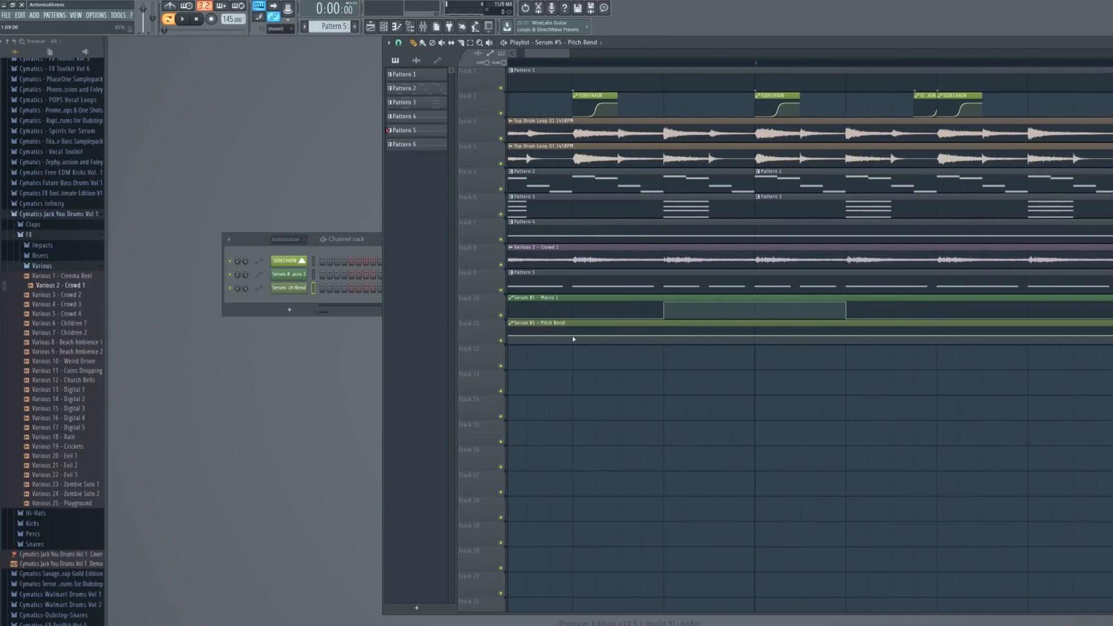
left_click_drag(665, 336, 665, 336)
scroll(674, 339, "down", 3)
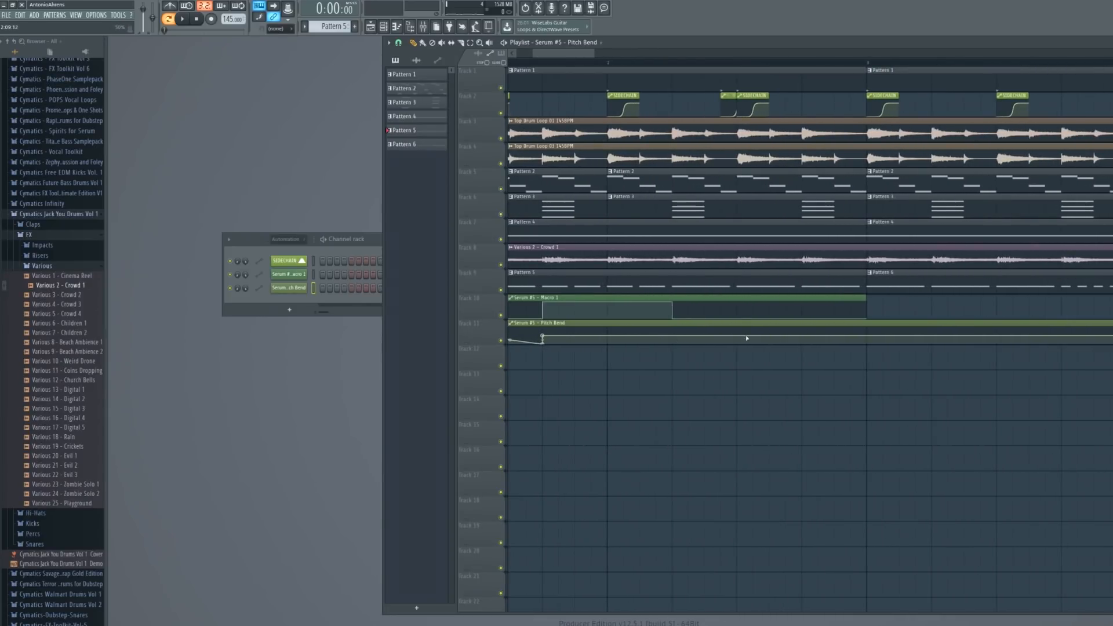
right_click(674, 337)
left_click_drag(673, 338, 674, 337)
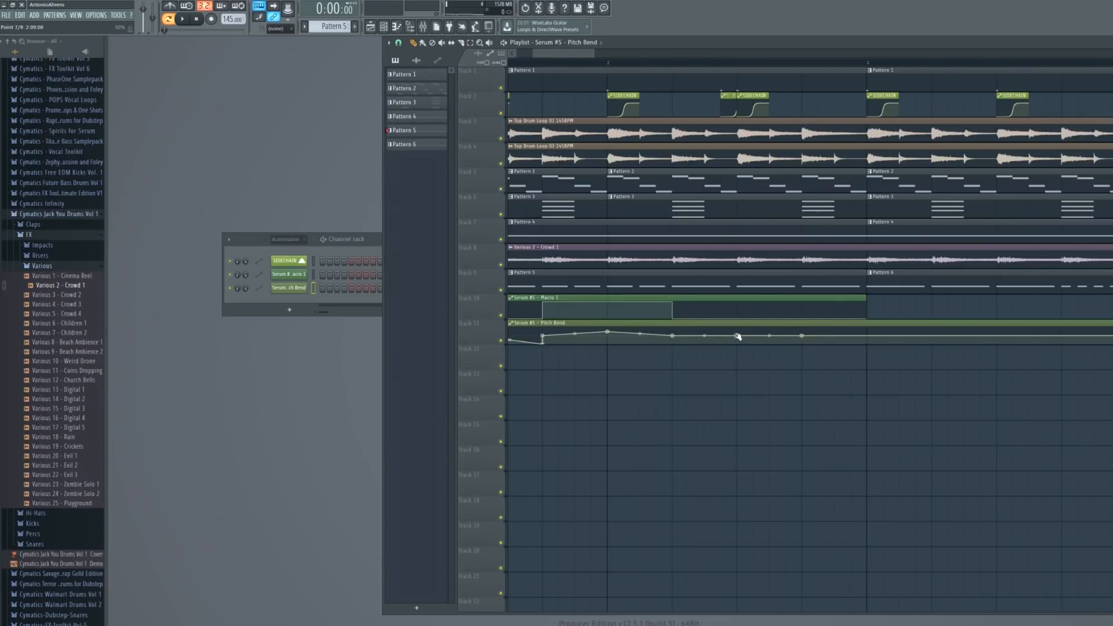
Trim the Pitch Bend clip to two bars and place copies of the Pitch Bend and Macro 1 clips at bar 5
scroll(815, 357, "down", 5)
left_click_drag(932, 332, 609, 331)
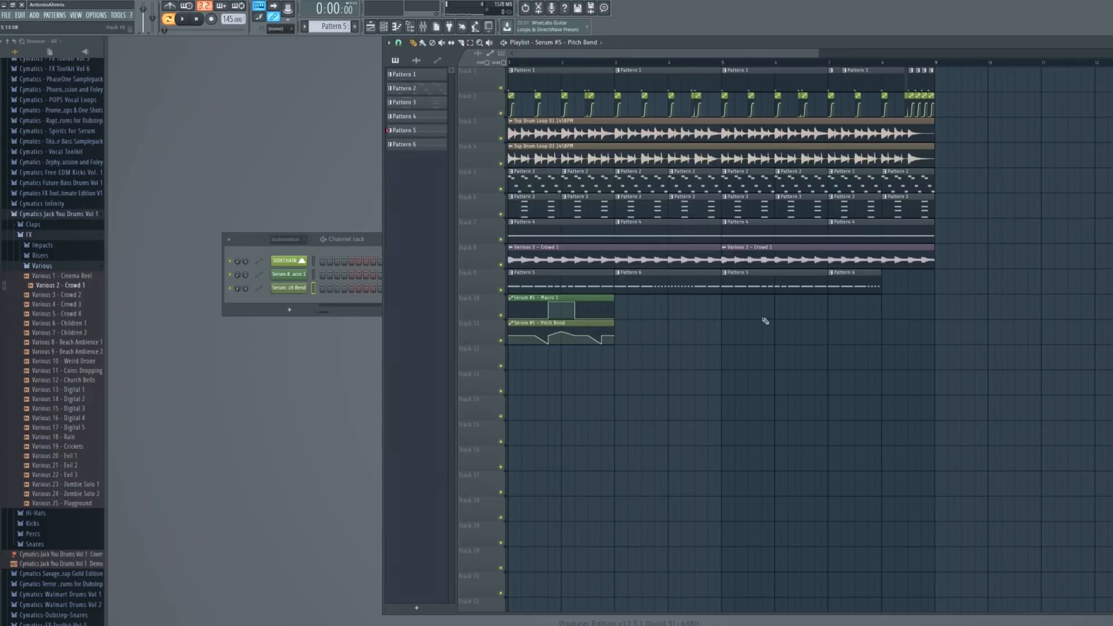
left_click(725, 334)
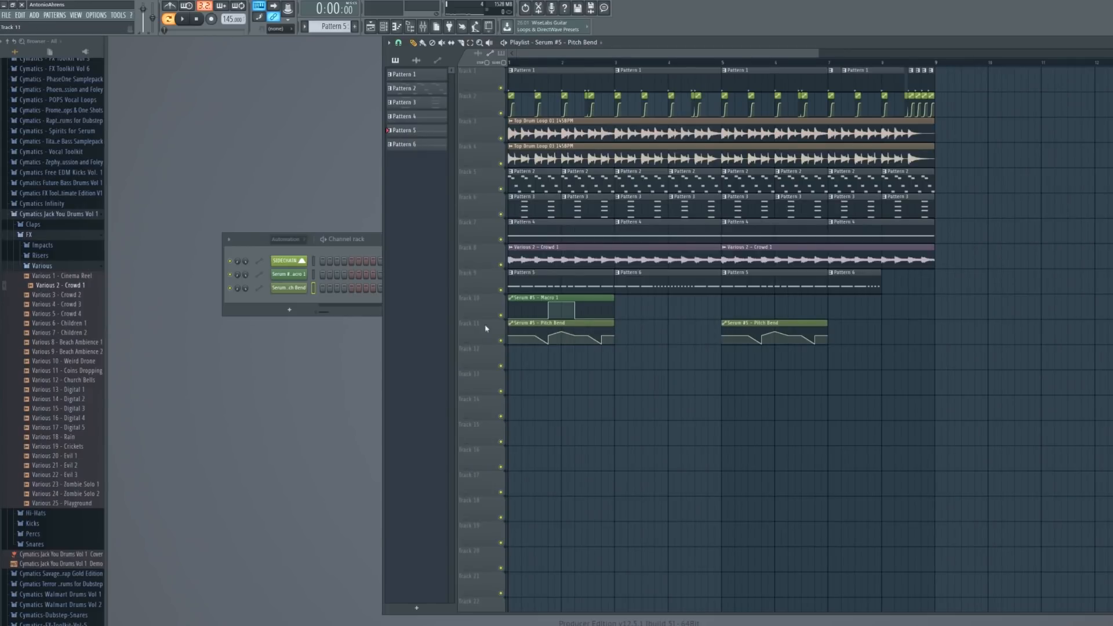
left_click(746, 306)
Play the song to check the bass automation, stop it and move the playhead back into bar 1
key("space")
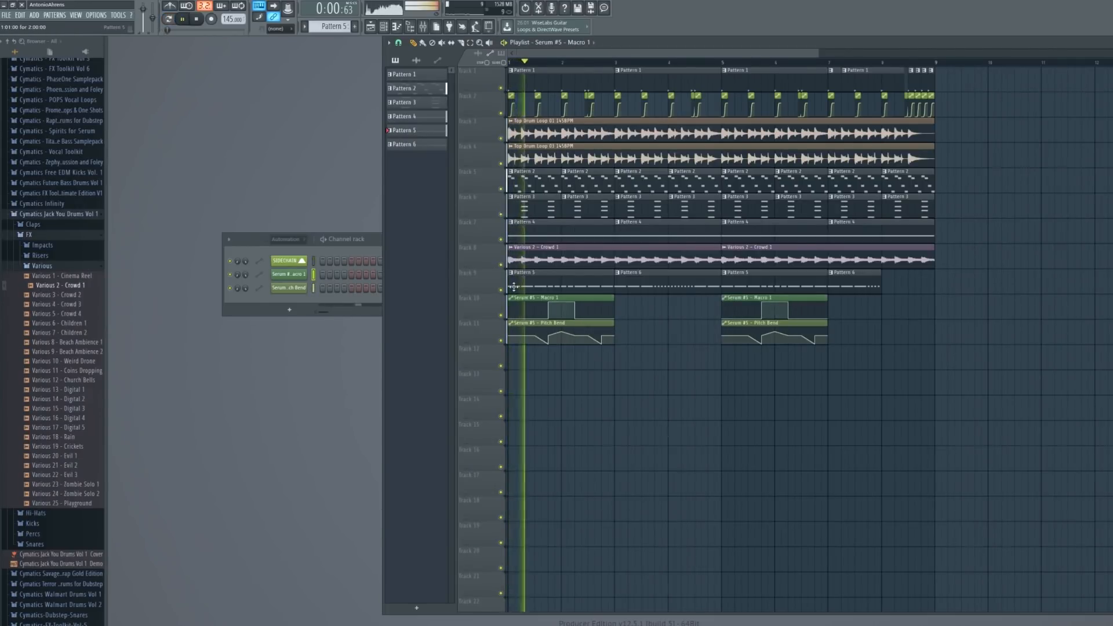
scroll(619, 312, "up", 3)
scroll(619, 312, "down", 3)
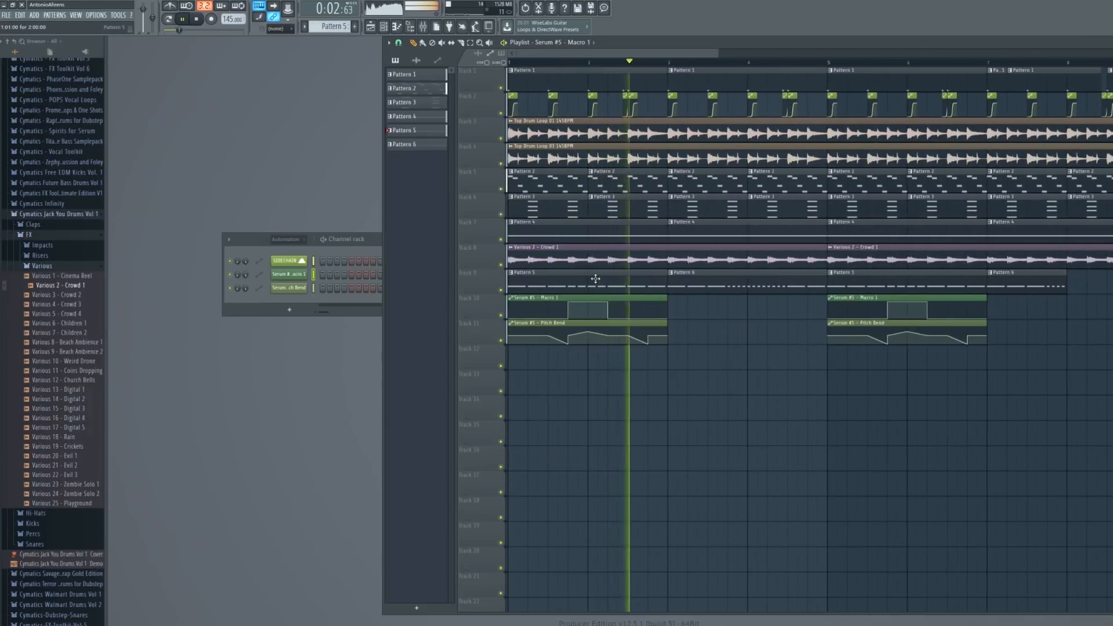
key("space")
left_click(559, 63)
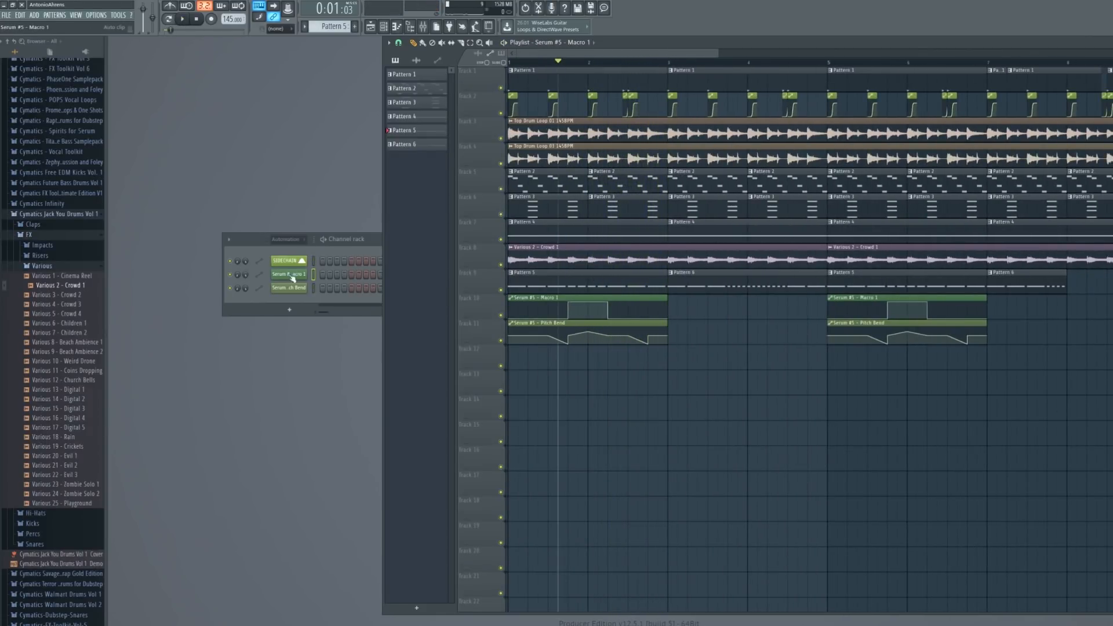
Set Serum #5's downward pitch bend range to -12 semitones and play the song briefly to hear the bend
scroll(277, 240, "down", 2)
scroll(277, 240, "up", 1)
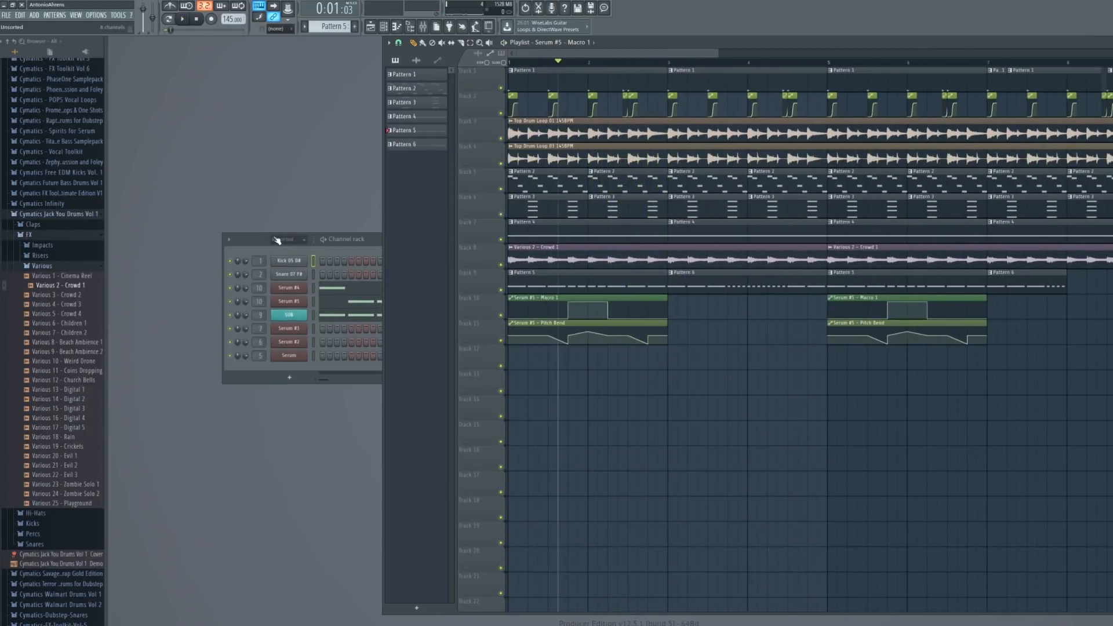
left_click(286, 288)
left_click(288, 301)
left_click_drag(453, 541, 456, 578)
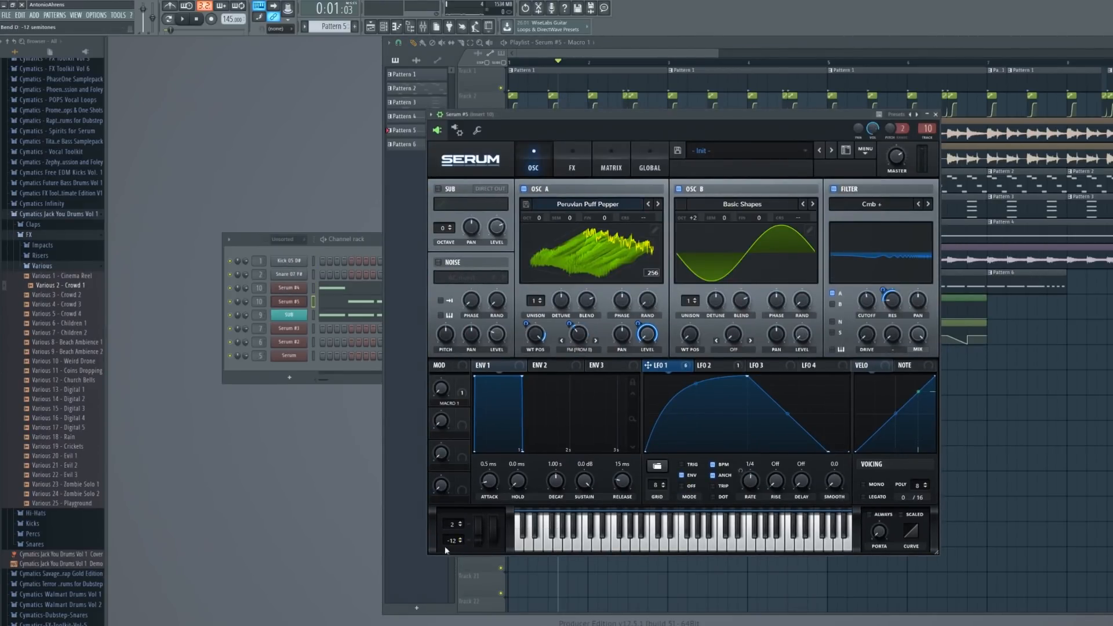
key("Escape")
key("space")
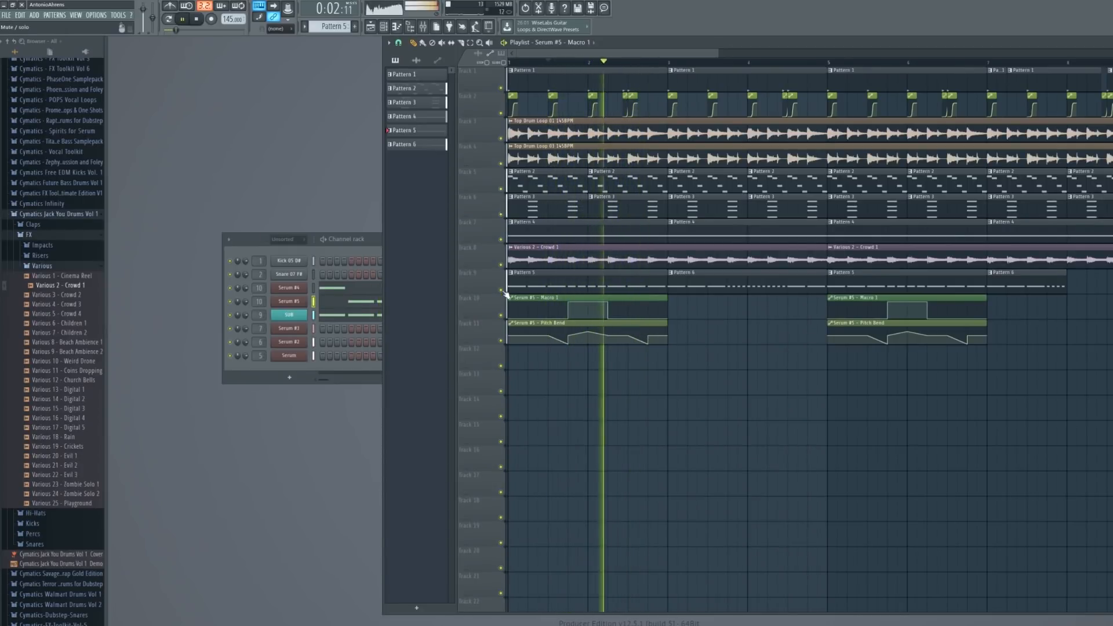
key("space")
Enable keyboard tracking for the filter in Serum #5 and audition the bass with the song
left_click(300, 302)
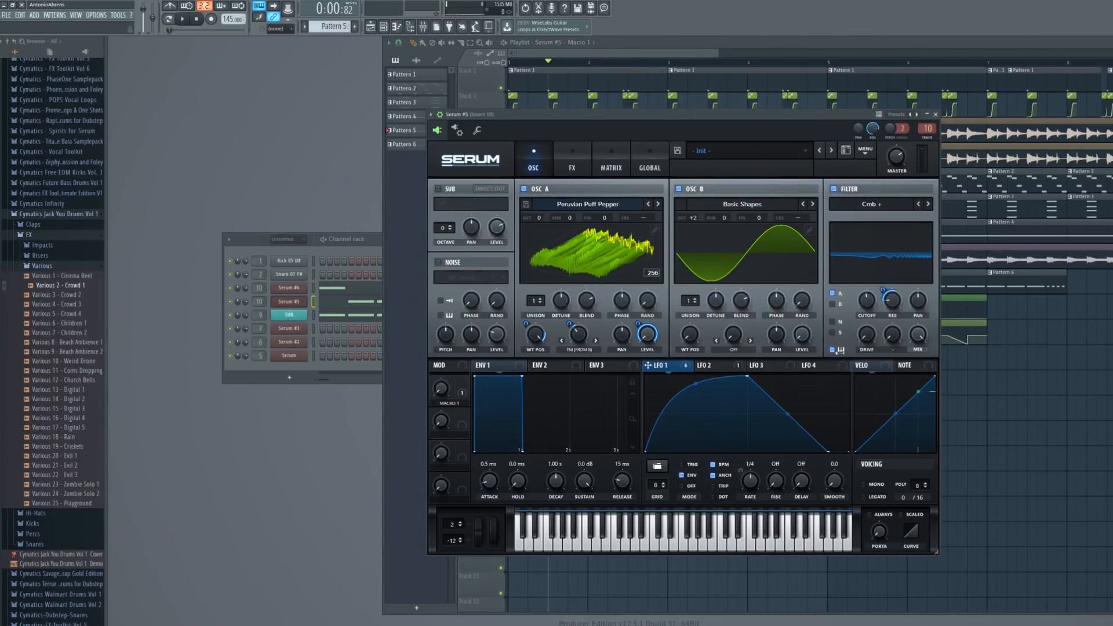
left_click(302, 302)
key("space")
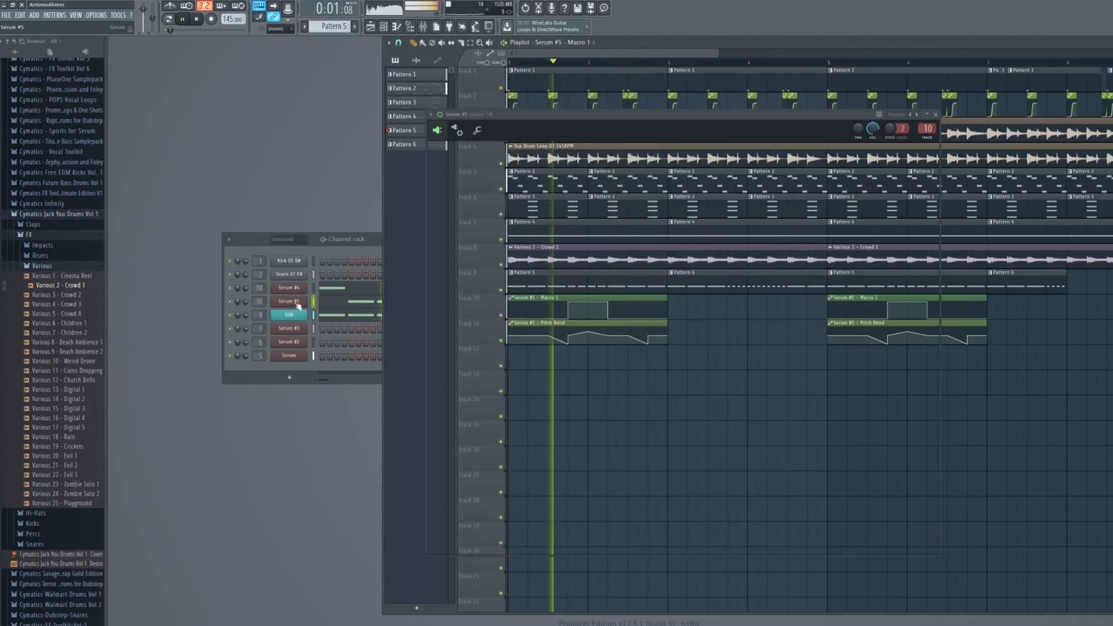
key("space")
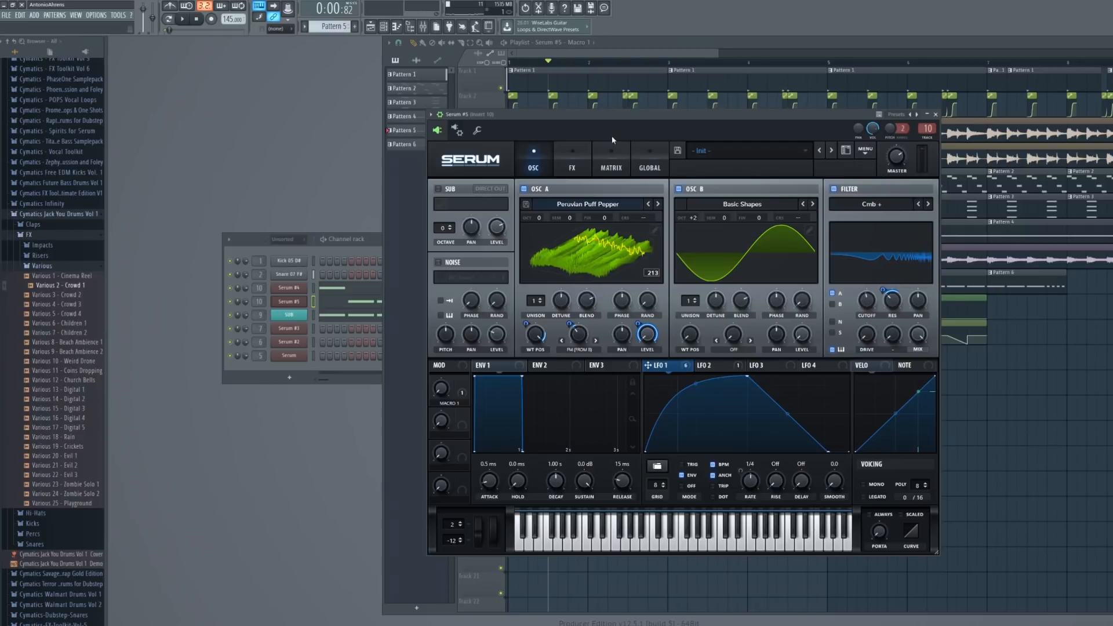
Route Pitch Bend to Fil Cutoff in the free modulation matrix slot below the LFO 1 to EQ FrqL row
left_click(613, 159)
left_click_drag(932, 216, 938, 245)
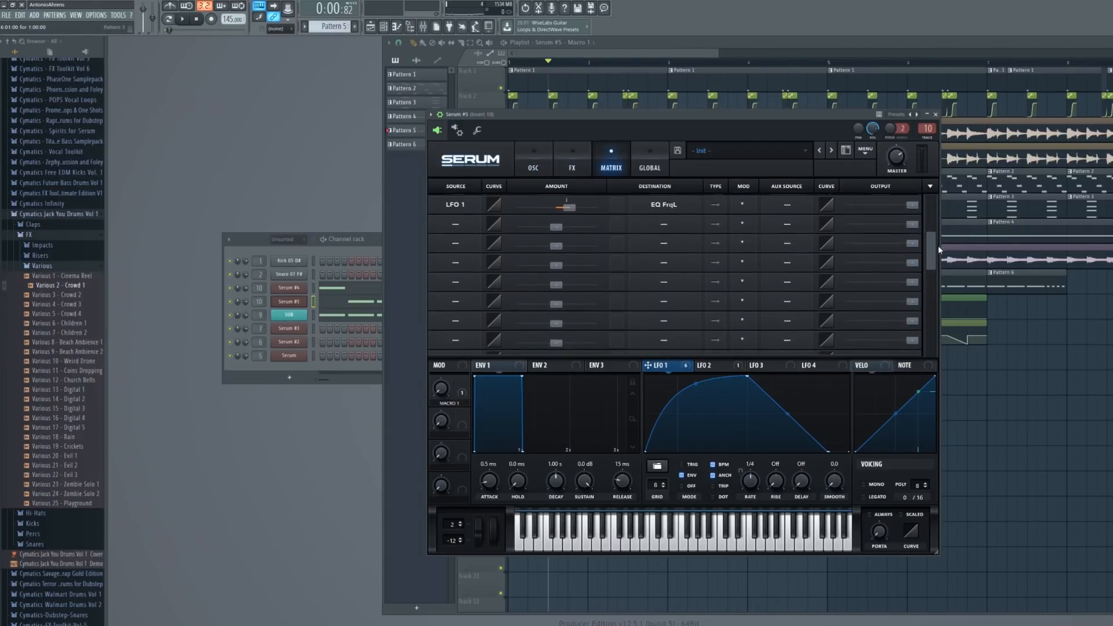
left_click(451, 249)
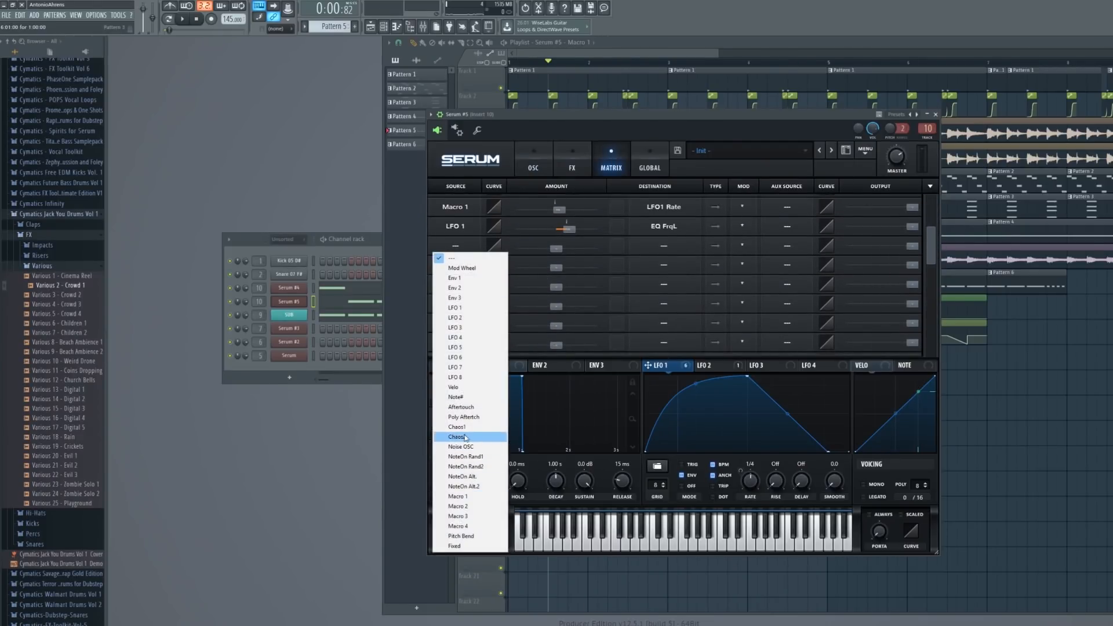
left_click(461, 535)
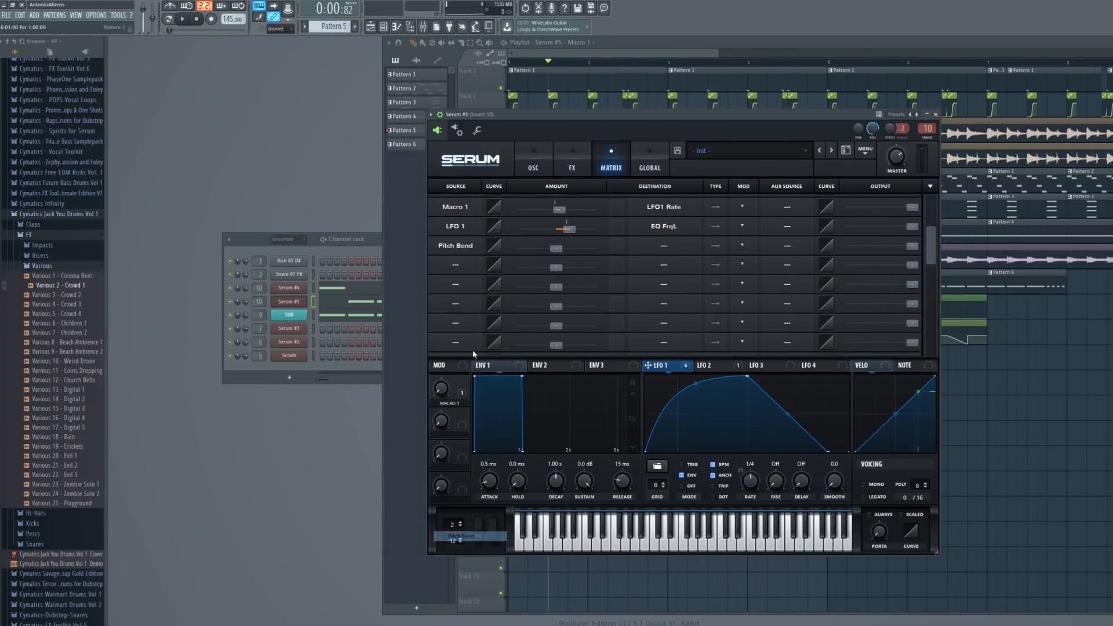
left_click(681, 246)
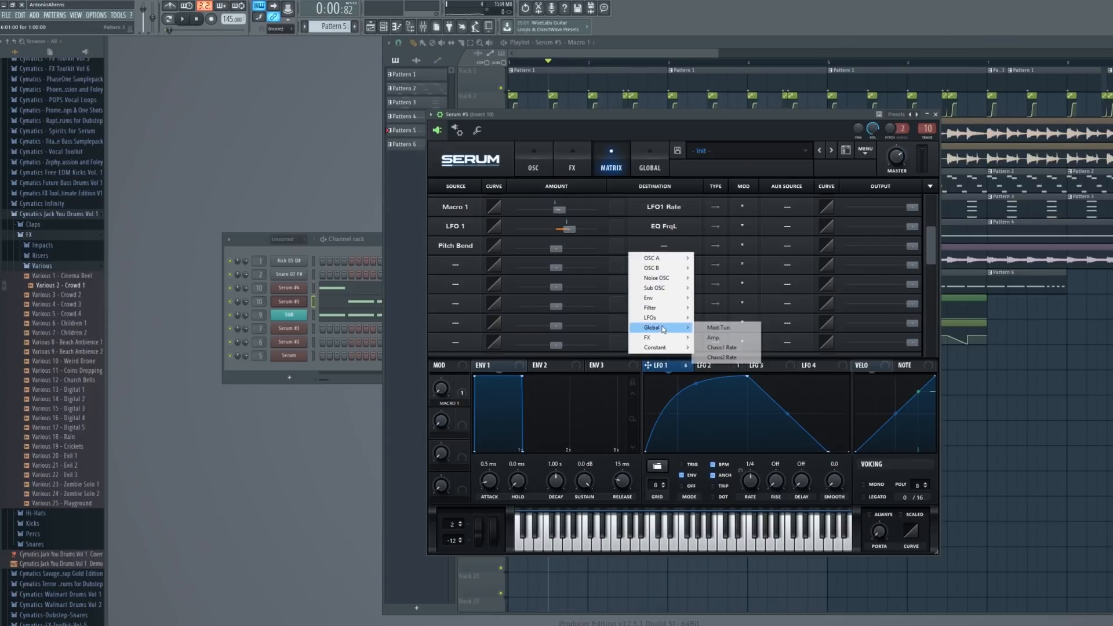
mouse_move(659, 329)
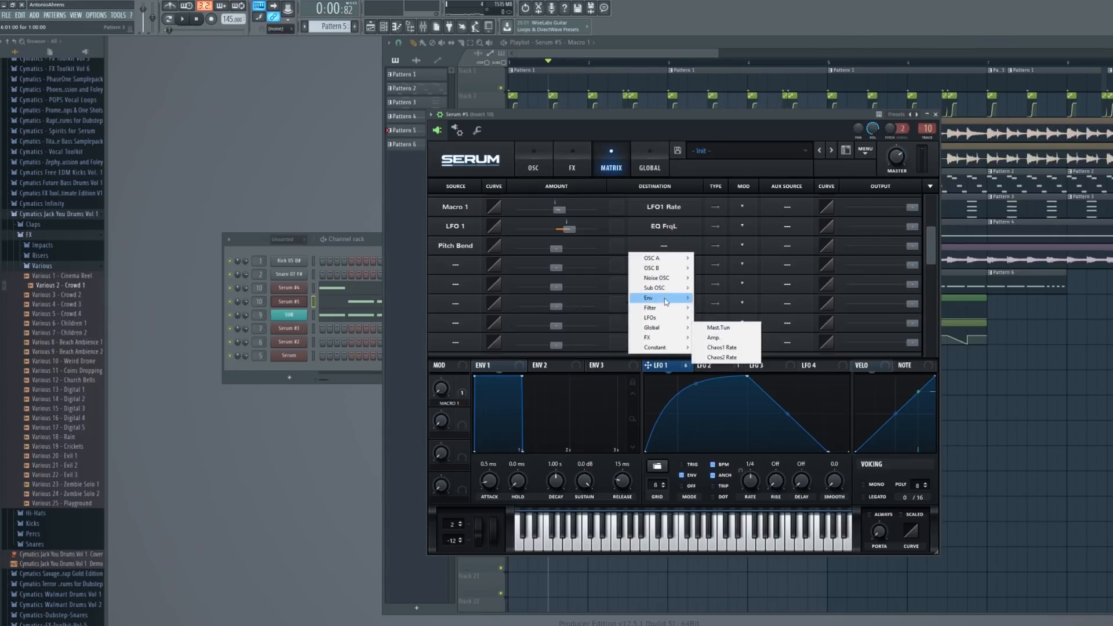
mouse_move(666, 307)
left_click(718, 307)
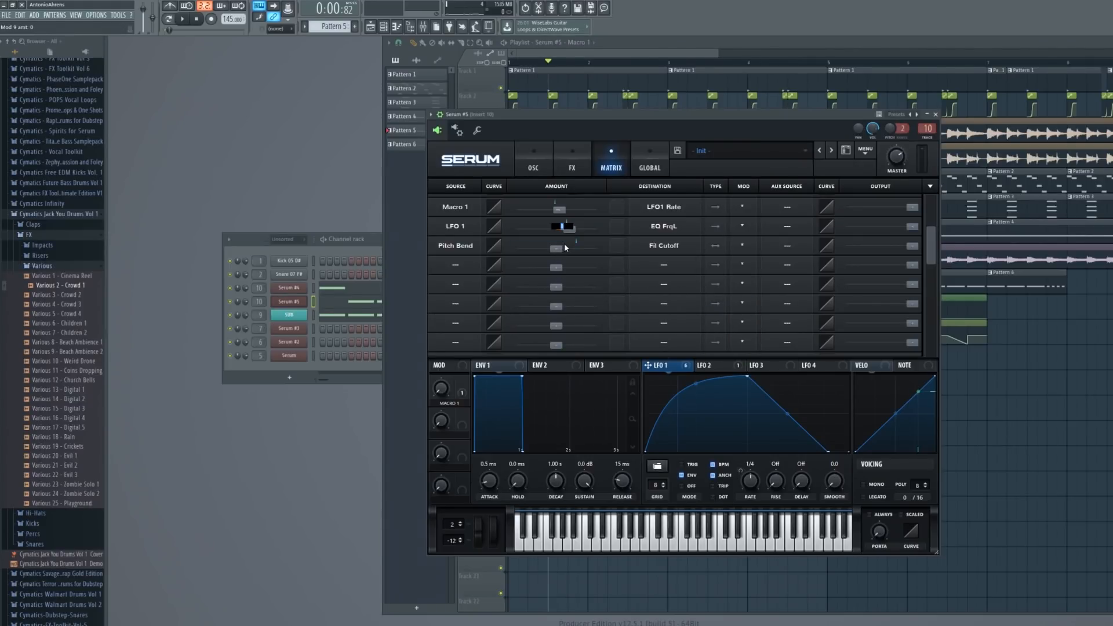
key("Escape")
Play the song from bar 1 to check how the bass responds to the pitch bend routing
key("space")
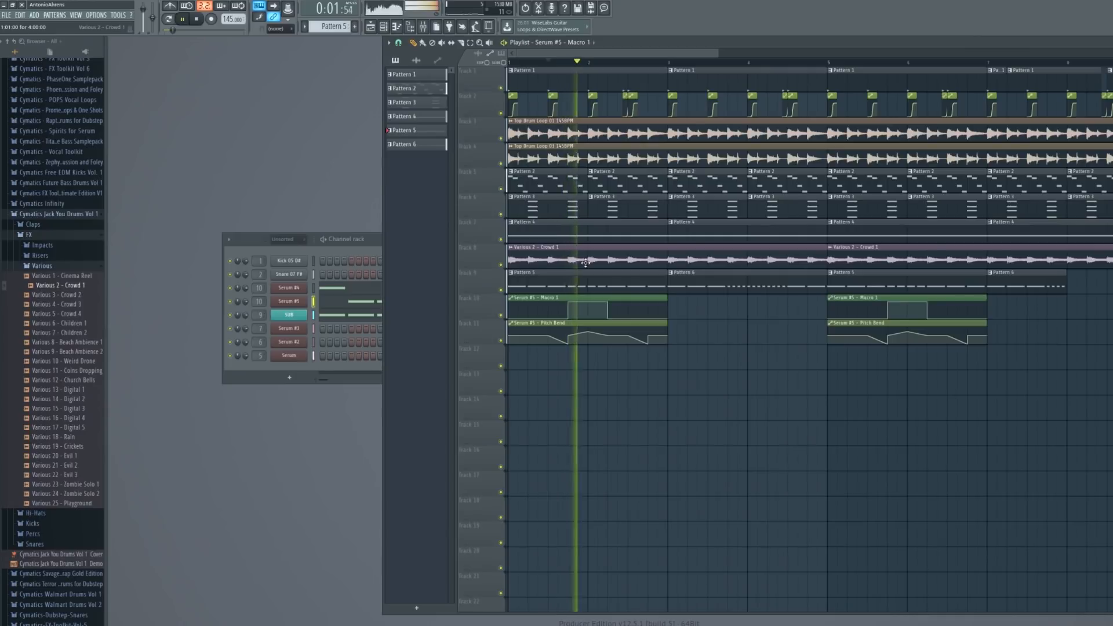
key("space")
scroll(554, 163, "down", 2)
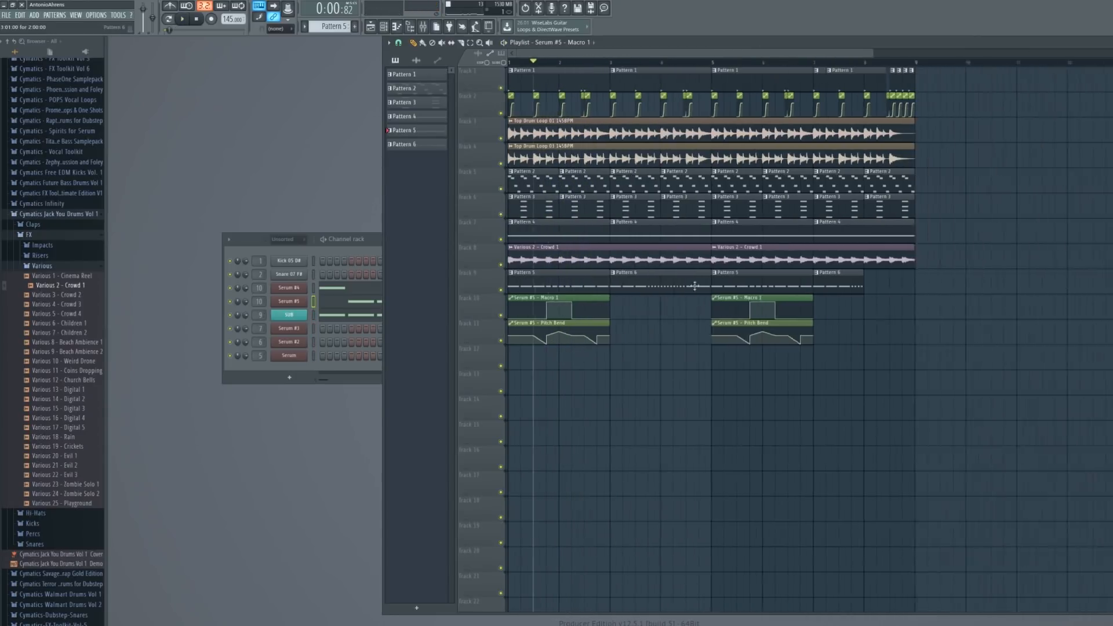
key("space")
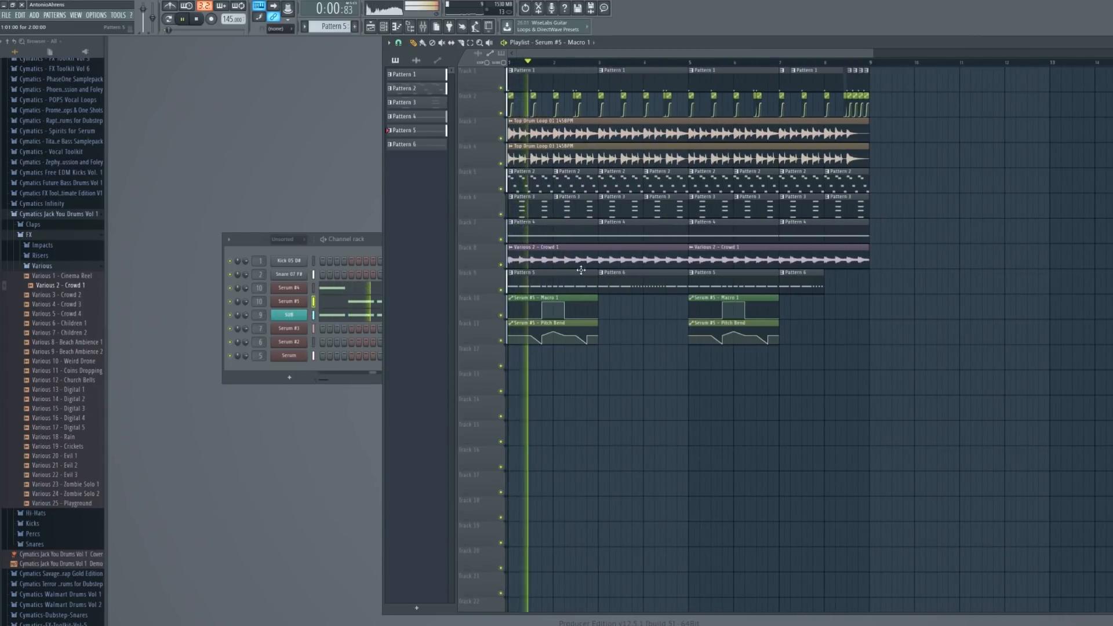
key("space")
Open the mixer, lower Insert 7's volume slightly during playback, and select Insert 10
key("F9")
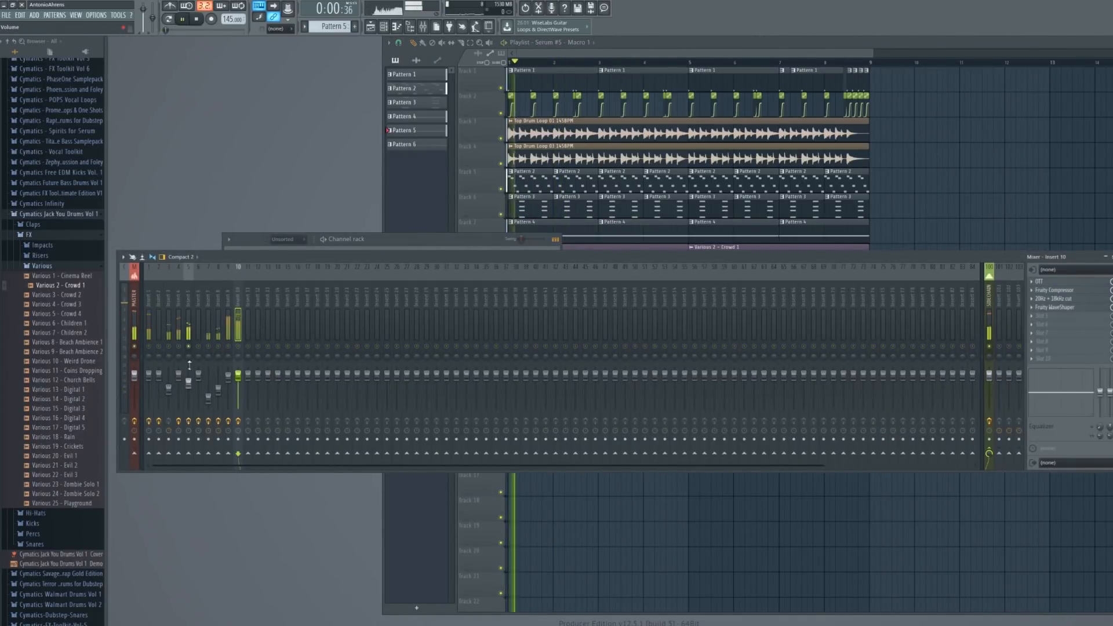
left_click_drag(207, 409, 207, 415)
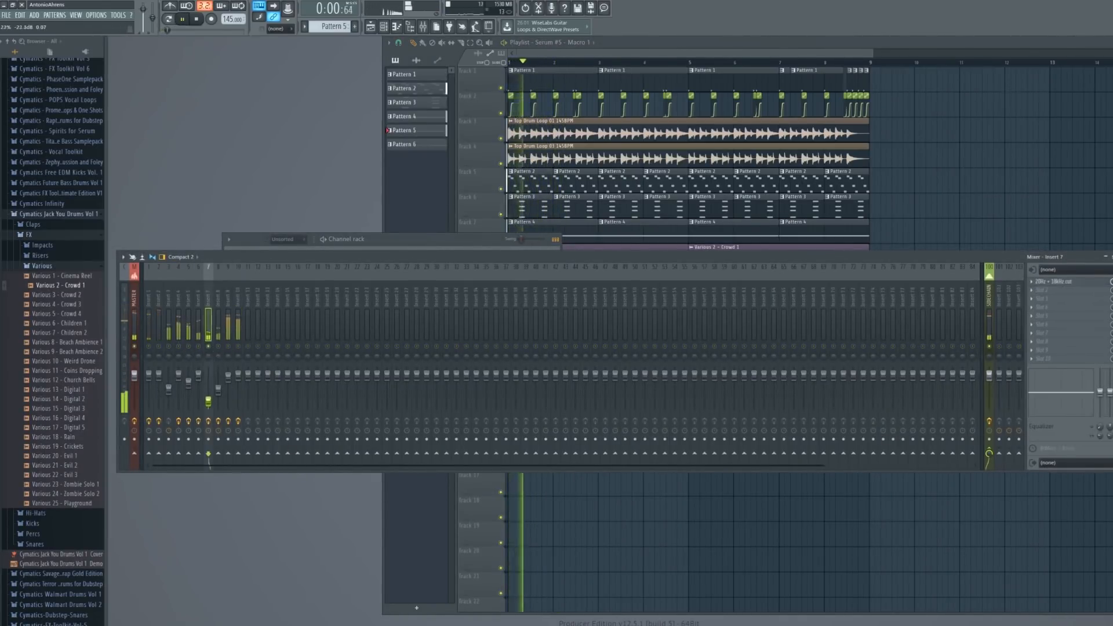
left_click(237, 346)
key("space")
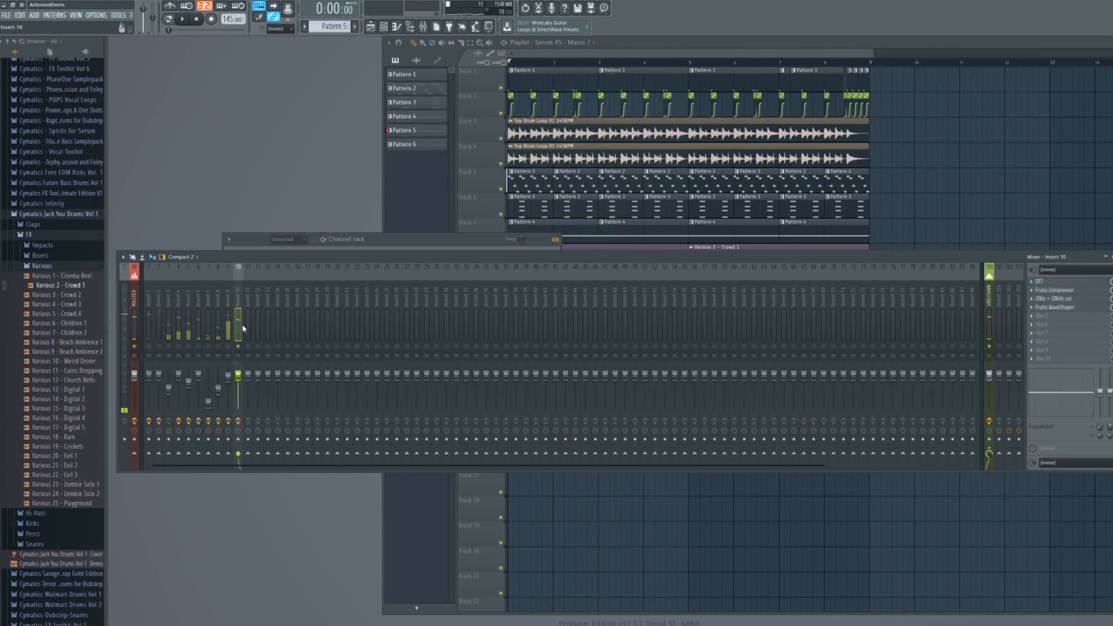
key("space")
Raise the gain of the Fruity Compressor on Insert 10 while listening to the song
left_click(1053, 290)
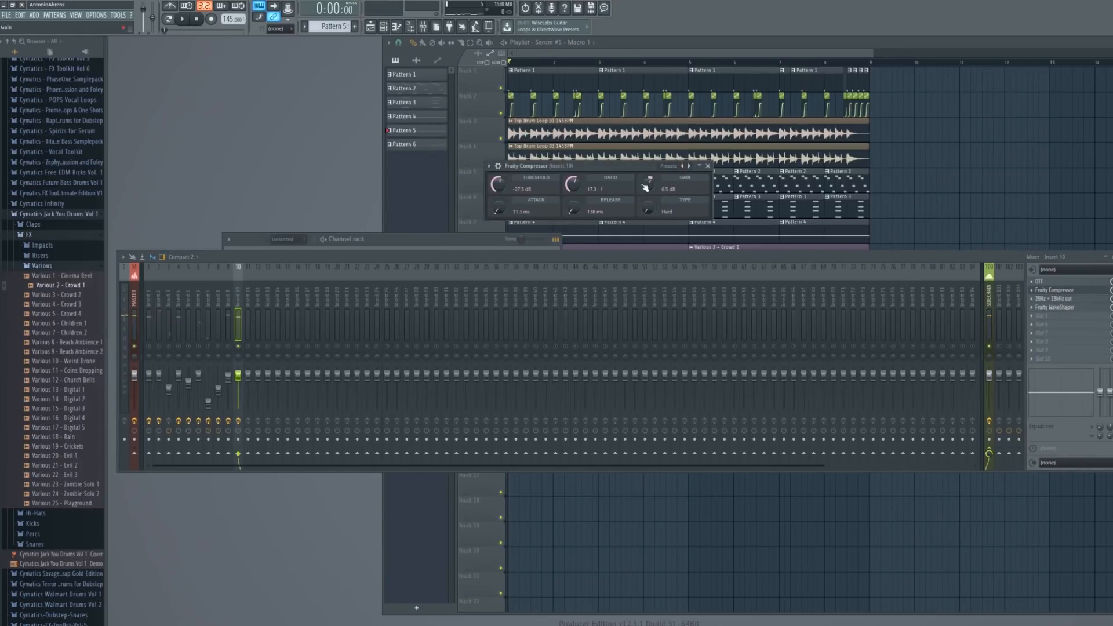
key("space")
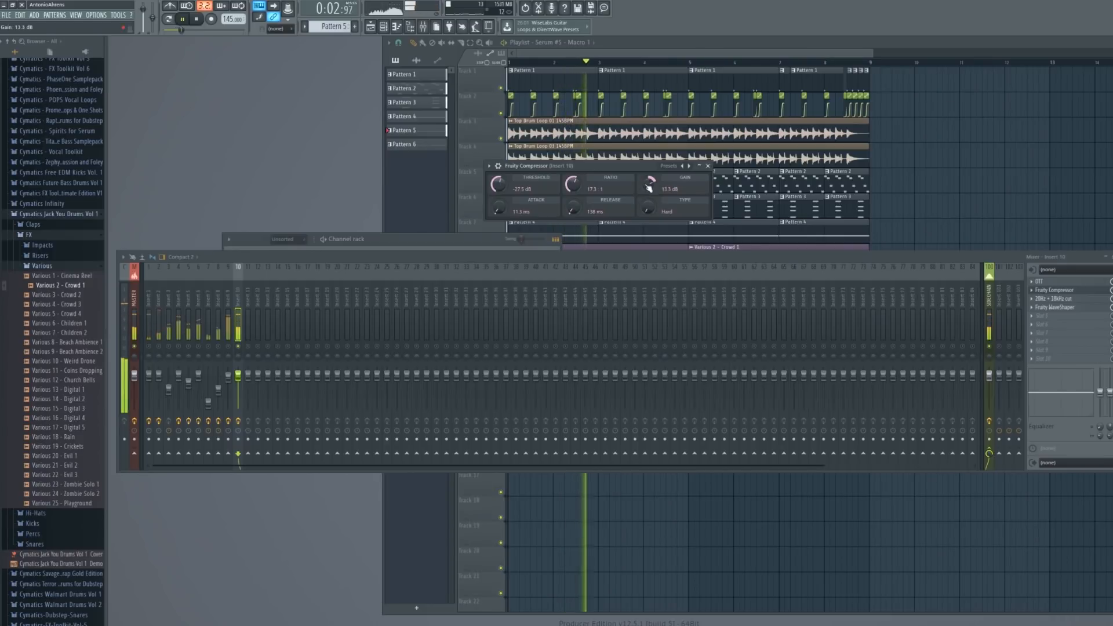
key("space")
key("Escape")
Play the song to judge the louder bass, close the mixer and stop playback
key("space")
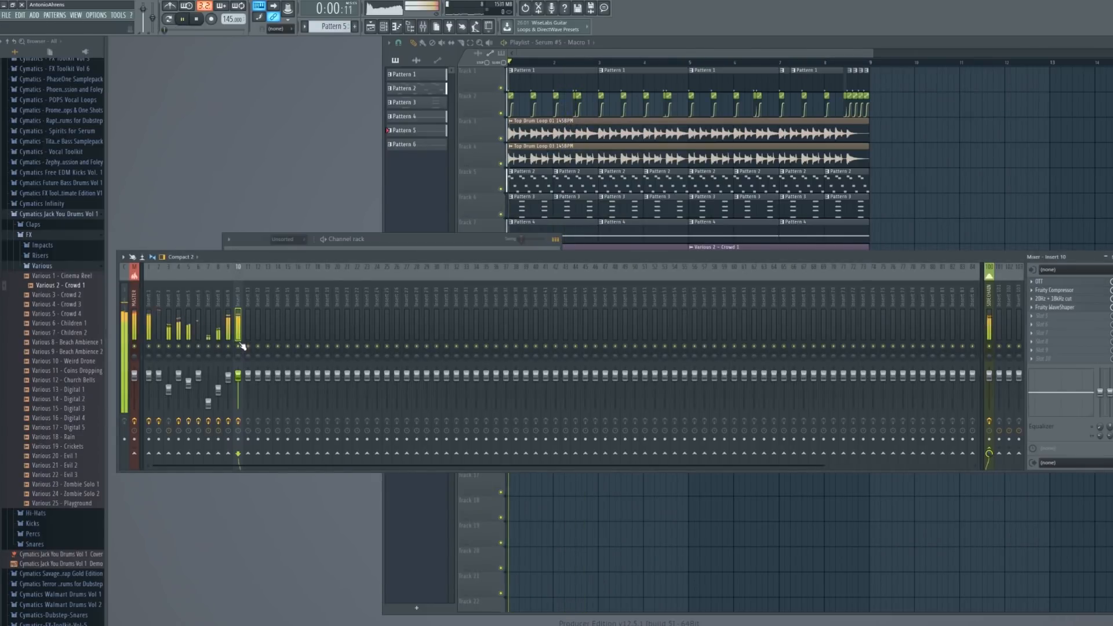
key("F9")
left_click(645, 46)
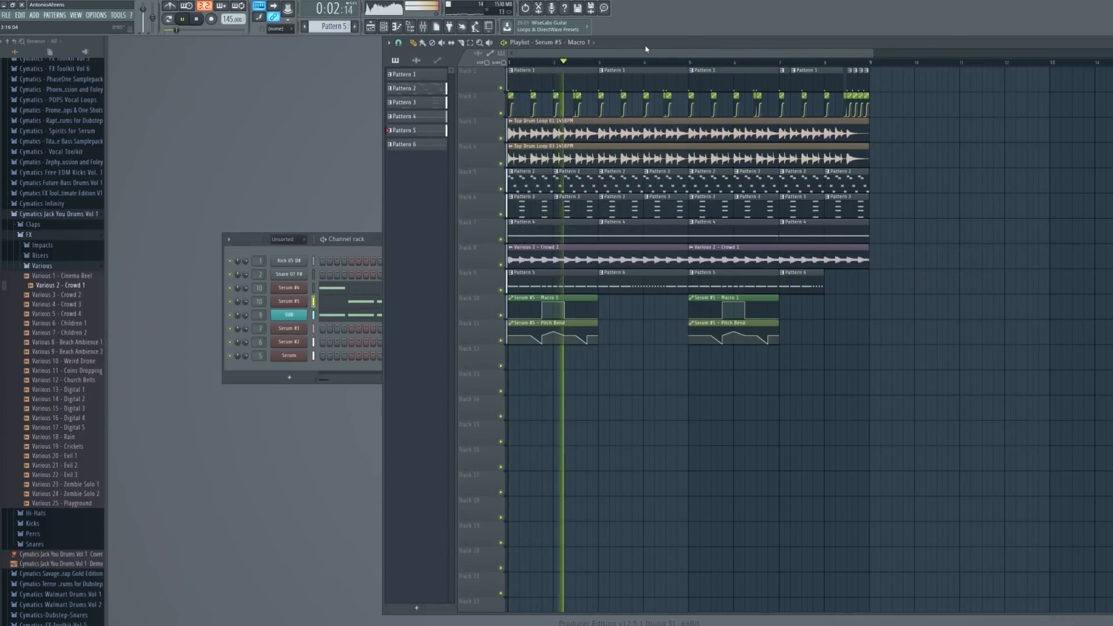
key("space")
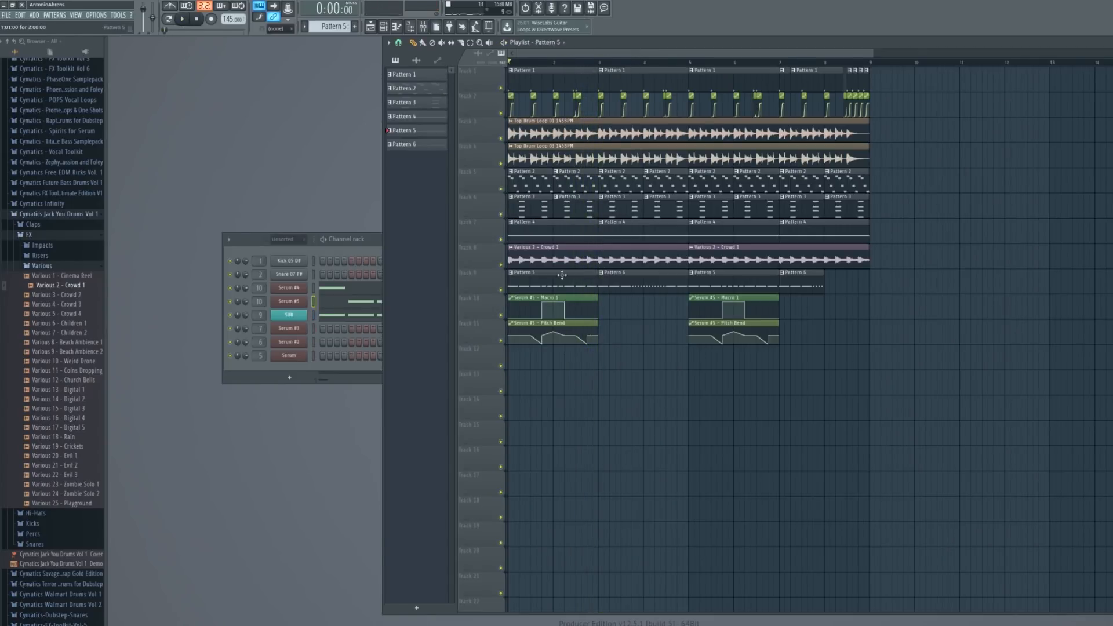
Clone the Serum #4 channel in the channel rack and open the clone
left_click(277, 243)
right_click(288, 288)
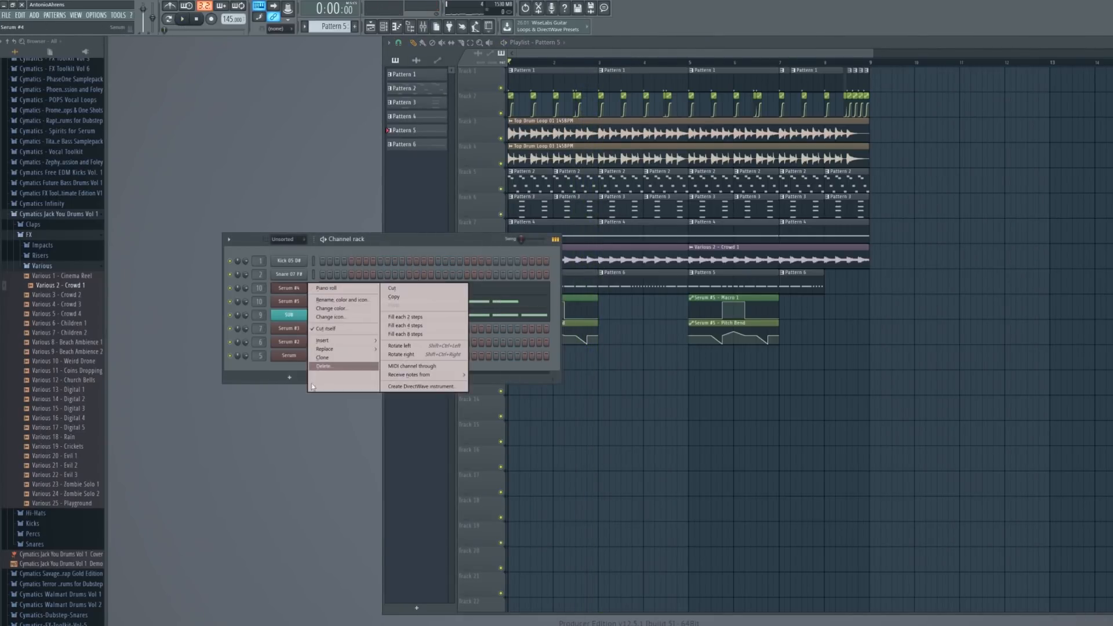
left_click(338, 358)
left_click(306, 303)
Add an F2 note at the end of bar 2 in Serum #6's piano roll and play from that note
right_click(305, 303)
left_click(371, 305)
scroll(787, 325, "down", 2)
left_click(718, 335)
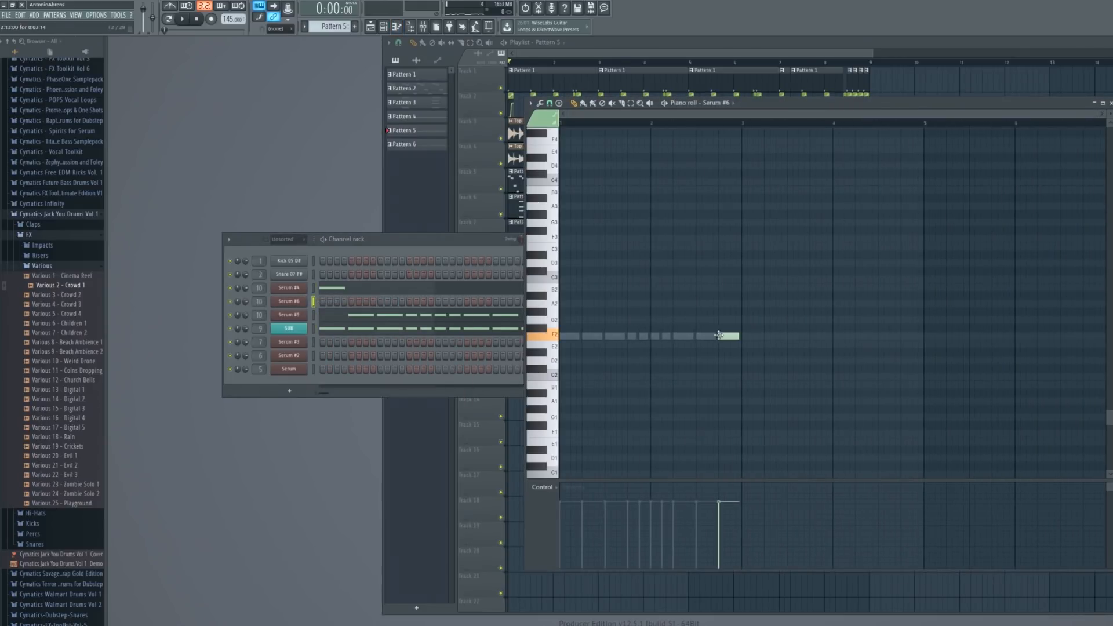
scroll(718, 149, "up", 4)
left_click(725, 123)
key("space")
key("space")
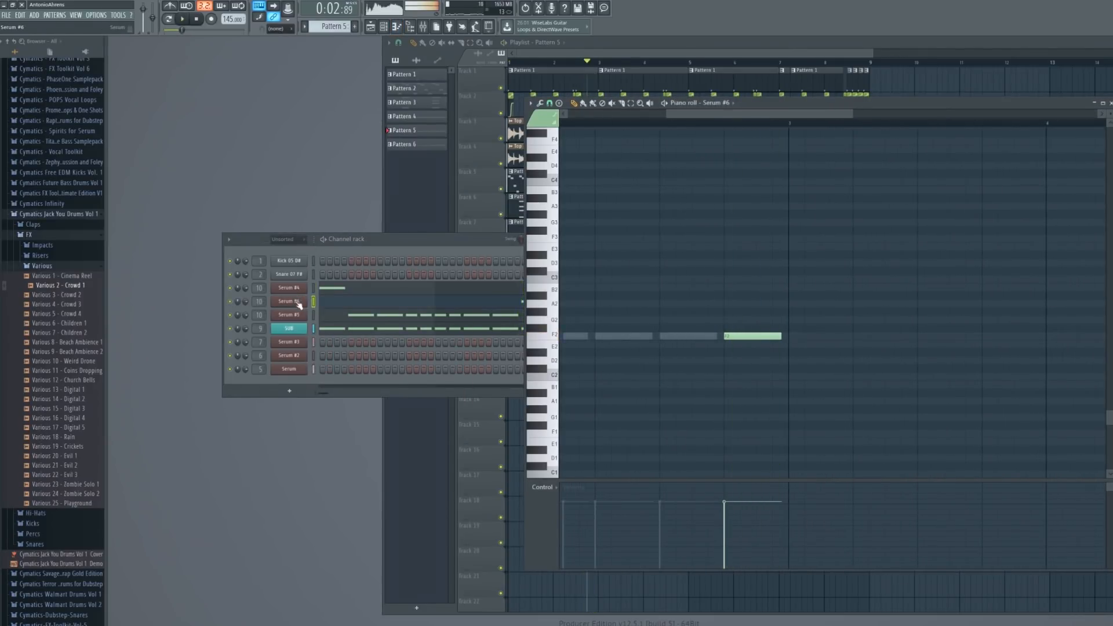
Reshape Serum #6's LFO 1 into a quick rise with a high plateau that drops at the end, and audition it
left_click(297, 303)
left_click_drag(893, 358, 794, 374)
double_click(913, 414)
left_click_drag(913, 415, 916, 369)
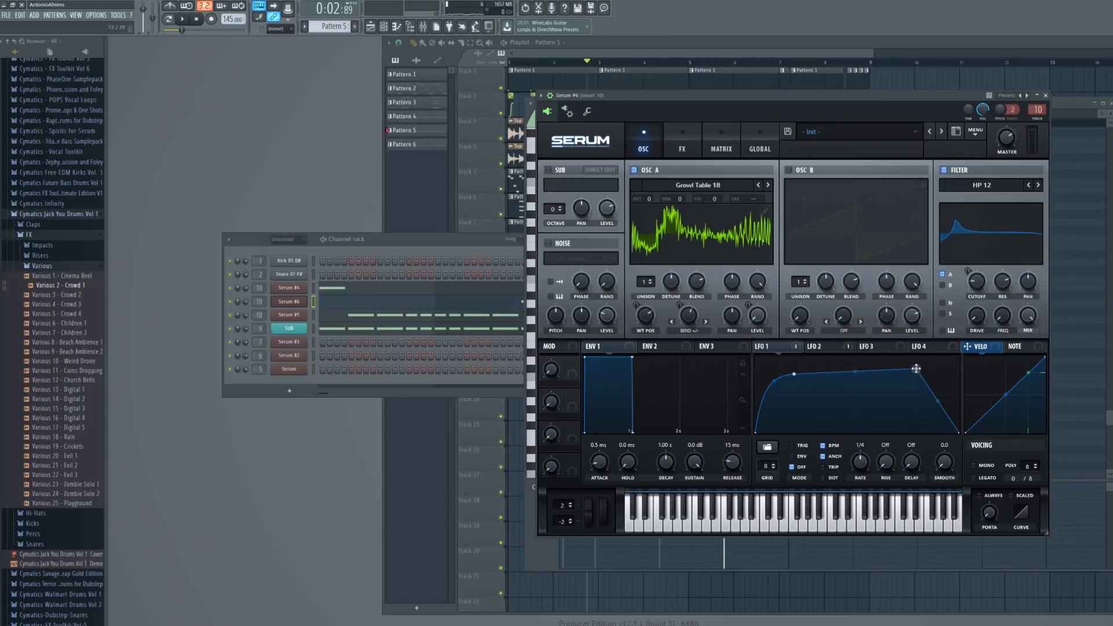
key("Escape")
key("space")
key("space")
key("space")
key("space")
Try a shallow dip at the middle of Serum #6's LFO 1 plateau and audition it
left_click(299, 304)
key("space")
left_click_drag(853, 407, 852, 384)
key("Escape")
key("space")
key("space")
Adjust OSC A's wavetable position slightly in Serum #6 and listen to the added note in the song
left_click(299, 303)
key("space")
key("space")
left_click_drag(647, 320, 648, 310)
key("Escape")
left_click(298, 302)
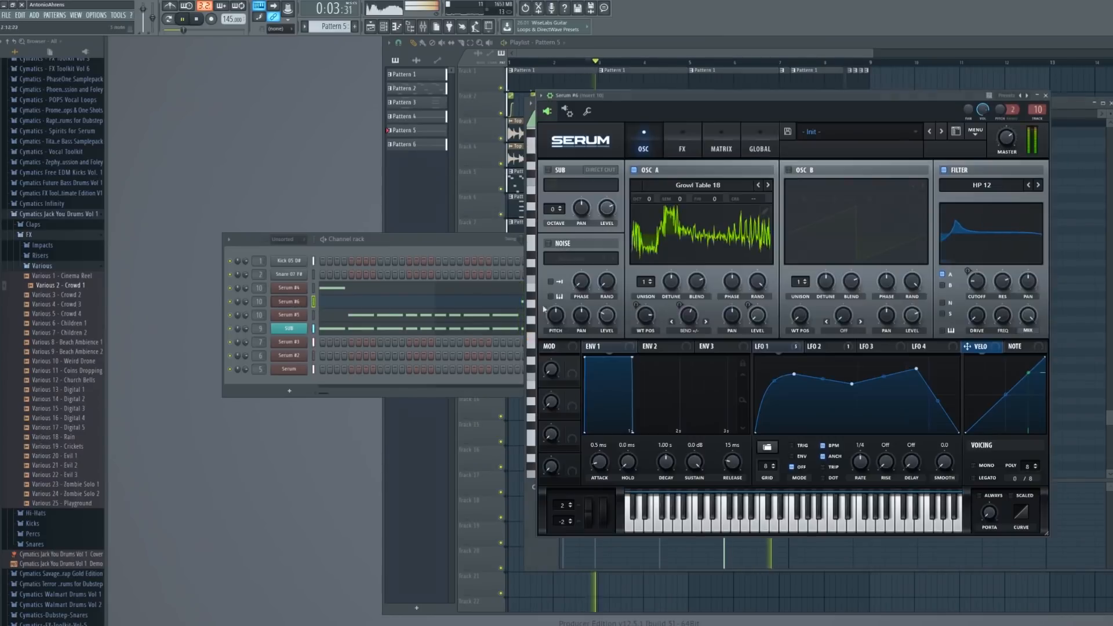
key("Escape")
left_click(297, 303)
key("Escape")
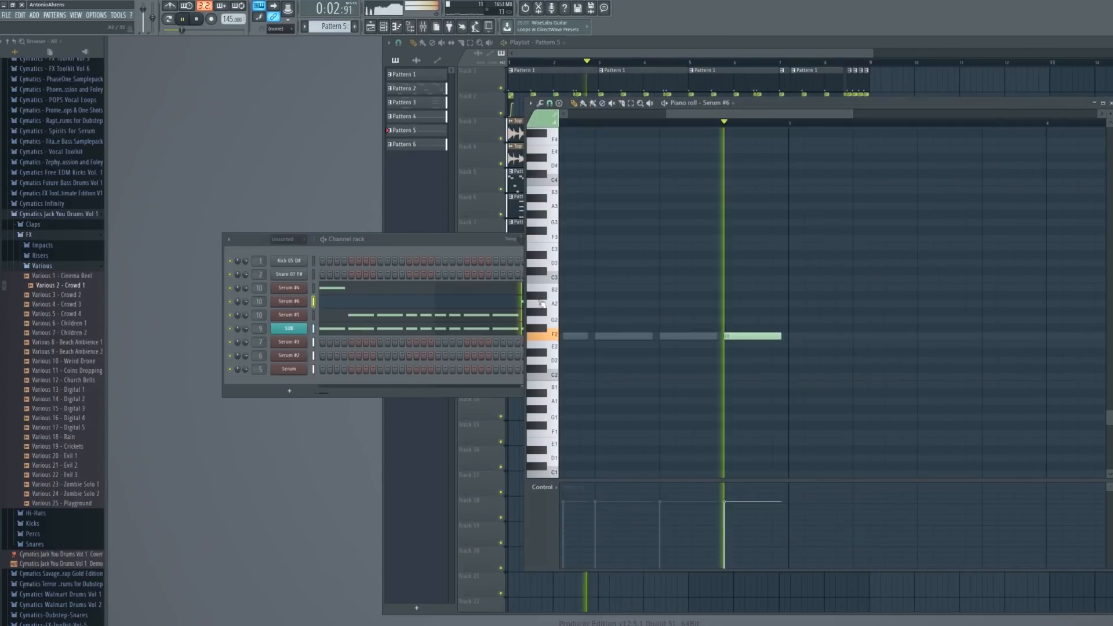
Try raising the middle point of Serum #6's LFO 1 to a peak at full height
left_click(297, 304)
left_click_drag(852, 384, 863, 358)
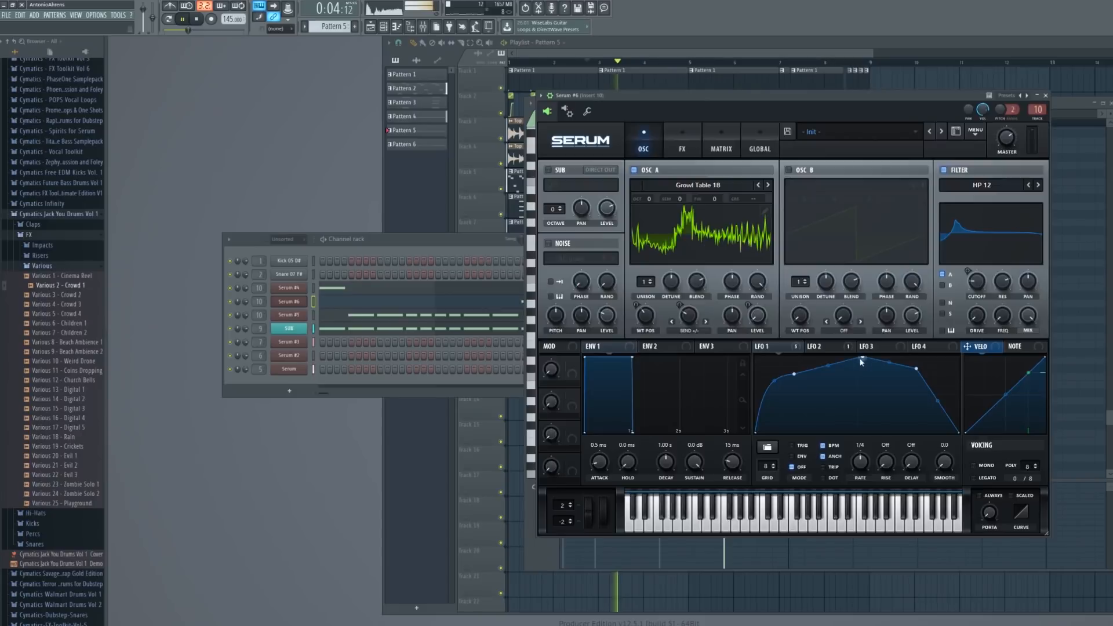
key("Escape")
Raise the cutoff of Serum #6's HP 12 filter slightly during playback
left_click(289, 303)
left_click_drag(977, 287, 978, 286)
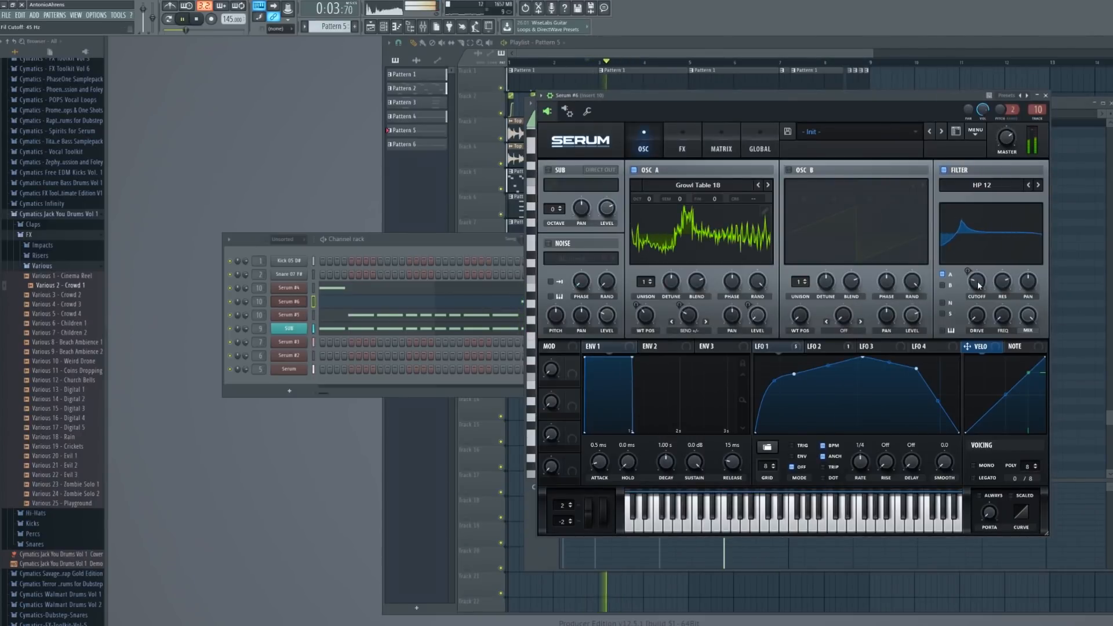
key("Escape")
Reshape the second half of Serum #6's LFO 1 into a gentle descent that levels off at about mid height
left_click(289, 301)
left_click_drag(862, 357, 961, 393)
key("Escape")
key("space")
Set Serum #6's downward pitch bend range to -12 semitones, touch its pitch wheel and close the plugin and piano roll
left_click(289, 301)
key("Escape")
left_click(289, 301)
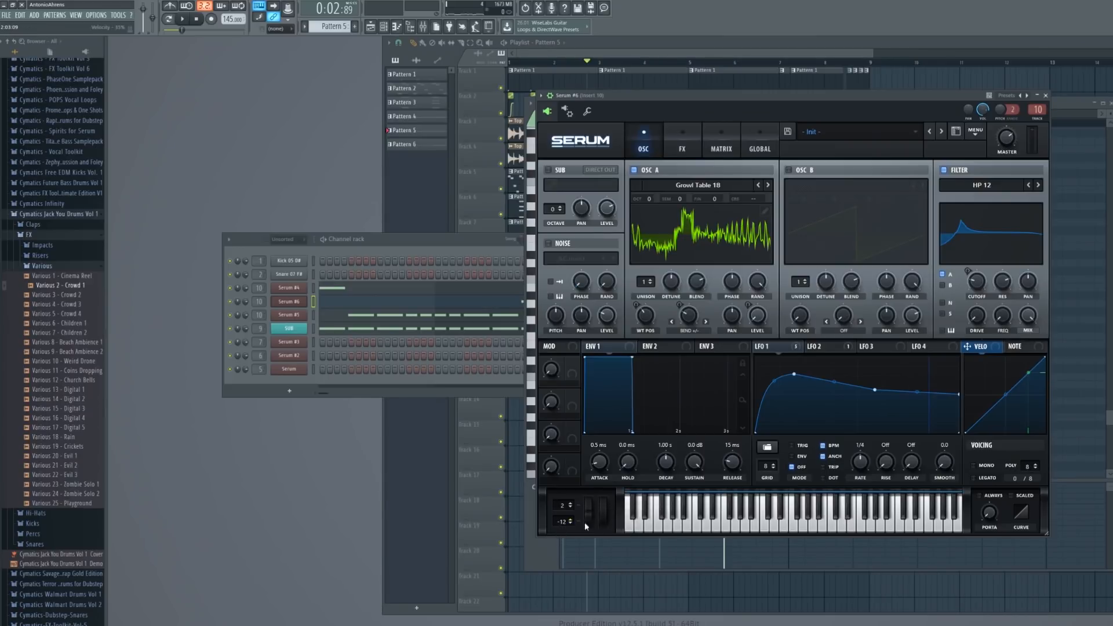
key("Escape")
key("Escape")
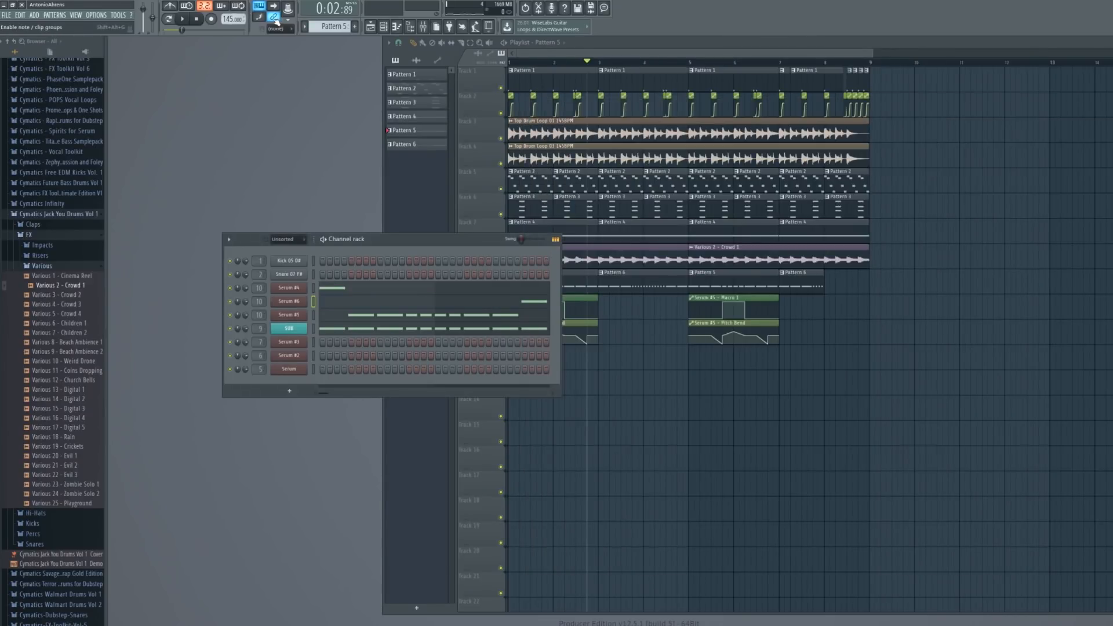
Create an automation clip for Serum #6's pitch bend from the last tweaked parameter and bring the playlist forward
right_click(289, 9)
left_click(323, 68)
left_click(638, 84)
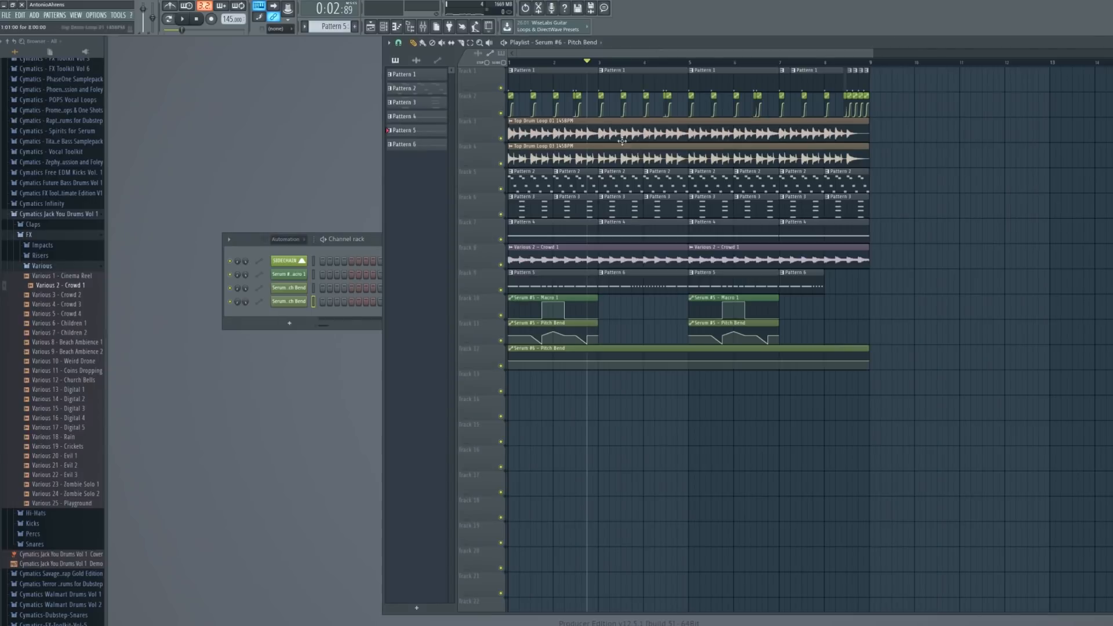
scroll(510, 313, "up", 3)
scroll(879, 360, "down", 3)
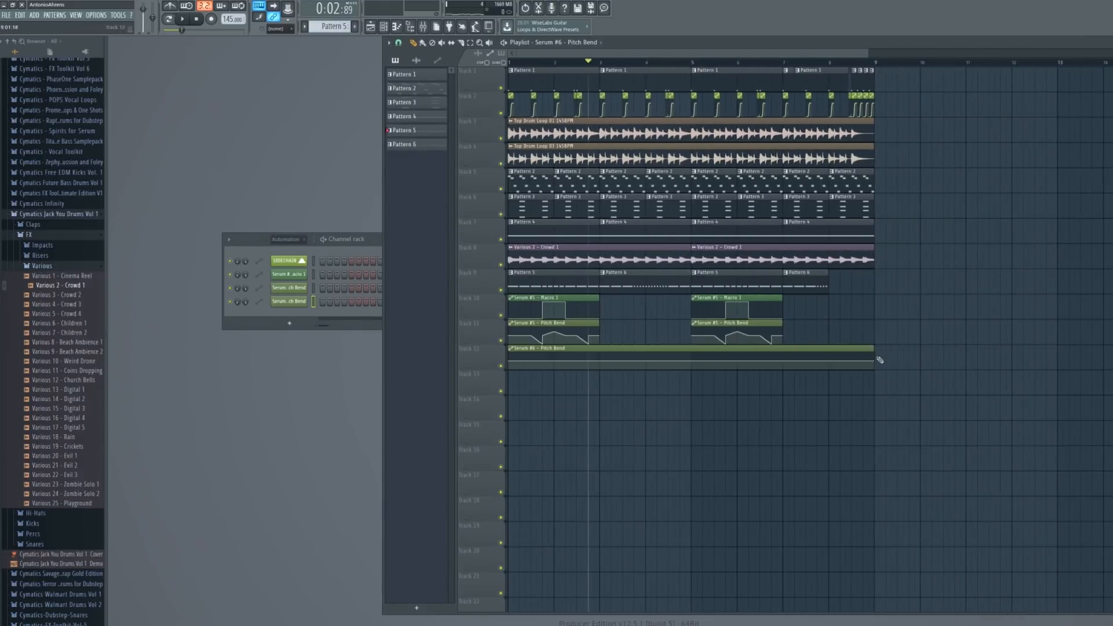
Shorten the Serum #6 pitch bend clip to one beat with a falling ramp and move it to the last beat of bar 2
left_click_drag(876, 361, 535, 436)
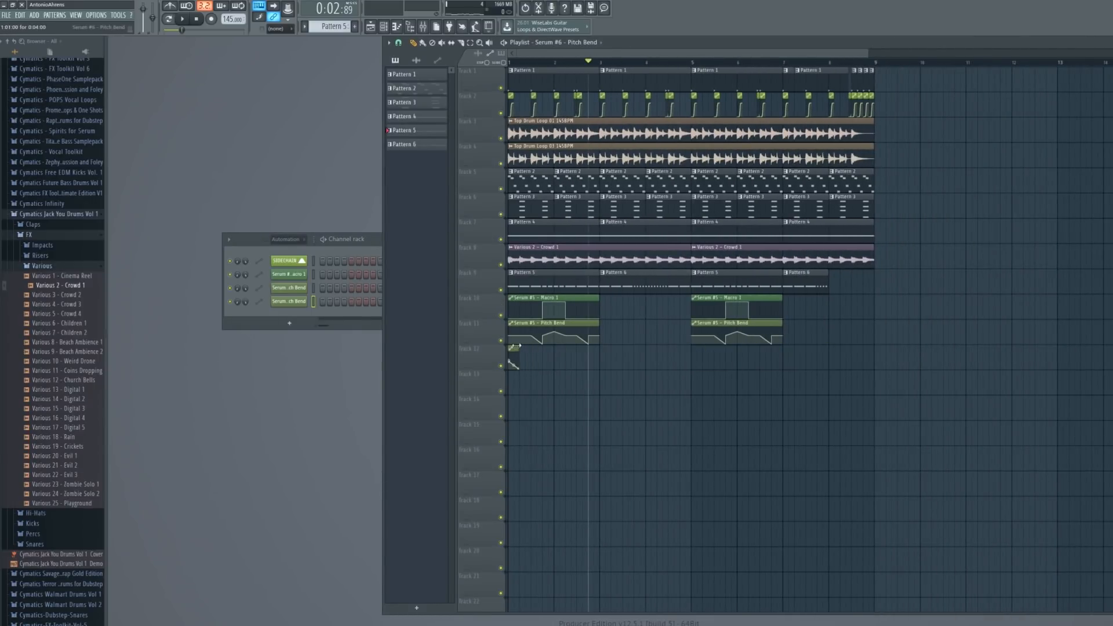
left_click(513, 347)
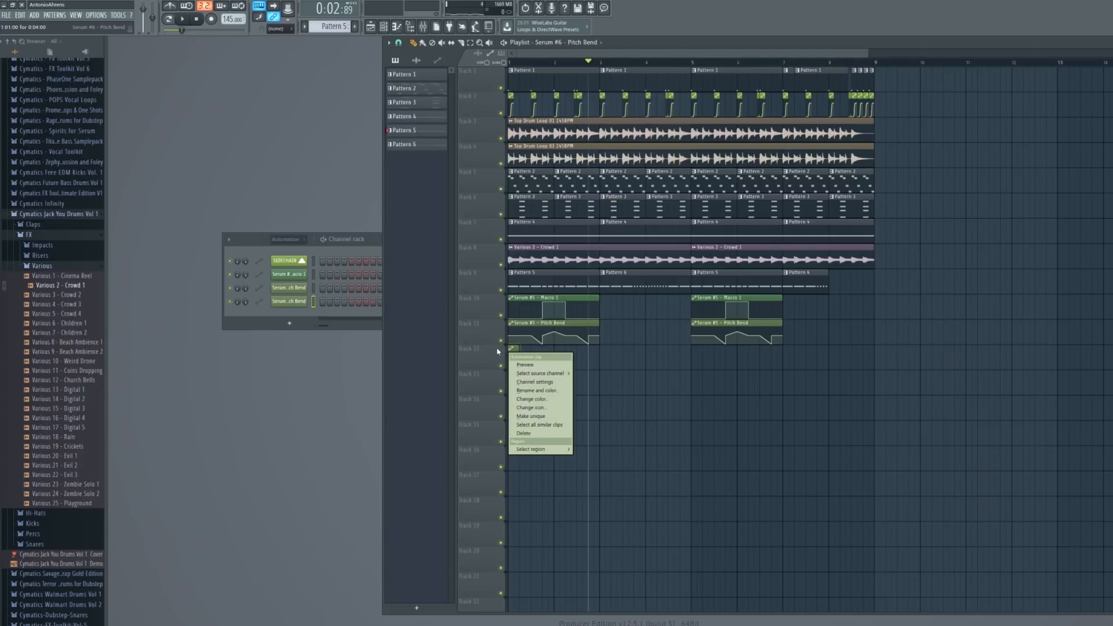
left_click(551, 434)
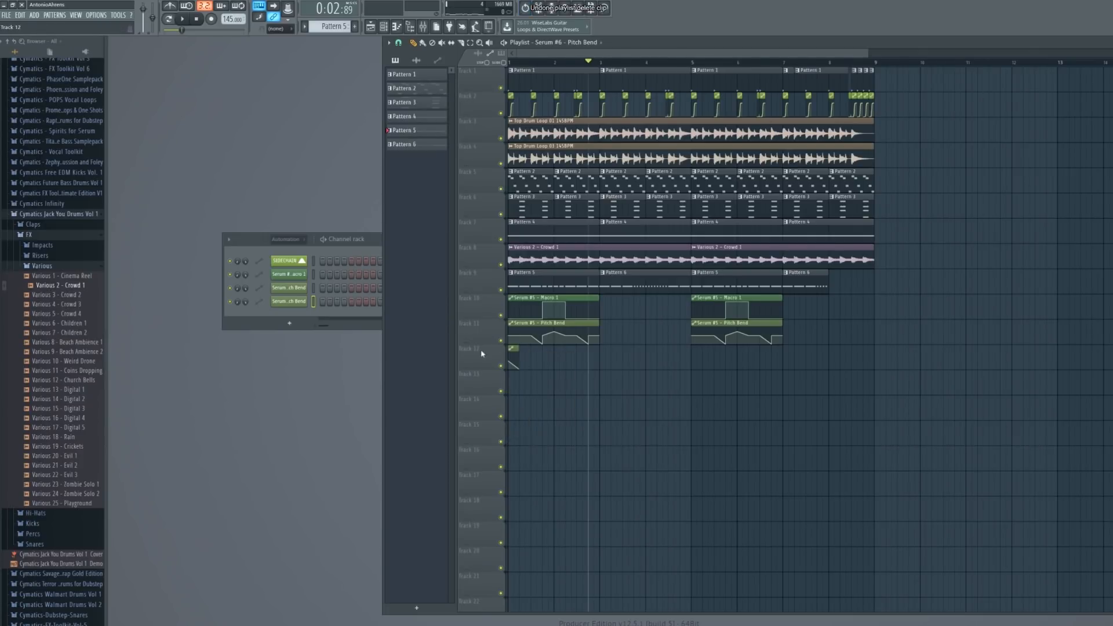
scroll(496, 350, "up", 3)
left_click_drag(521, 348, 702, 349)
scroll(695, 350, "up", 4)
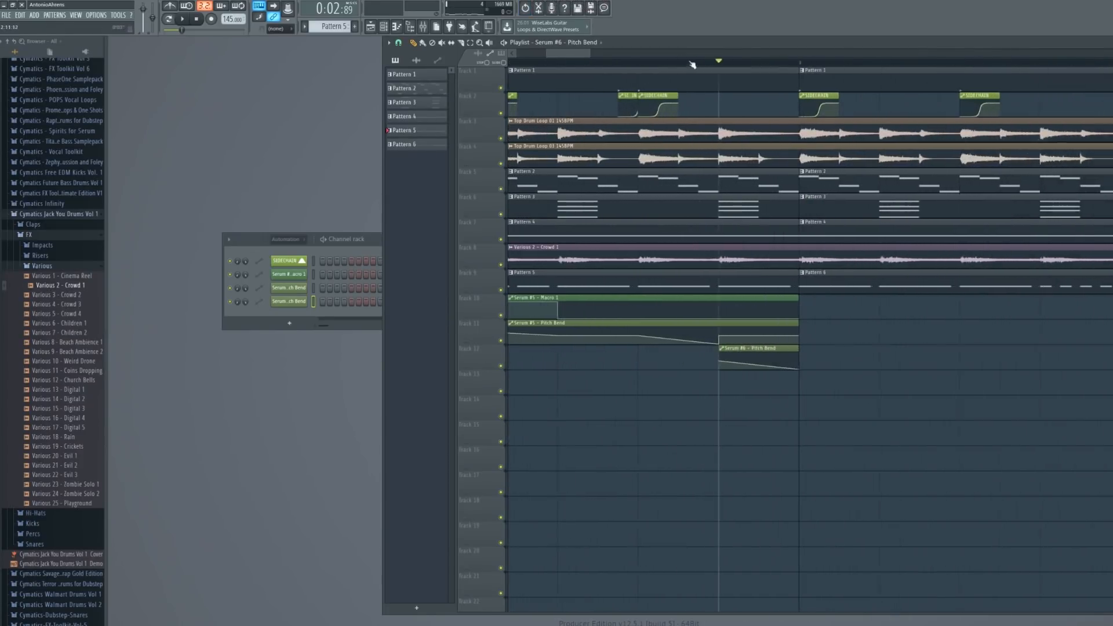
Curve the ramp in the Serum #6 pitch bend clip so it drops late, and play the arrangement
key("space")
key("space")
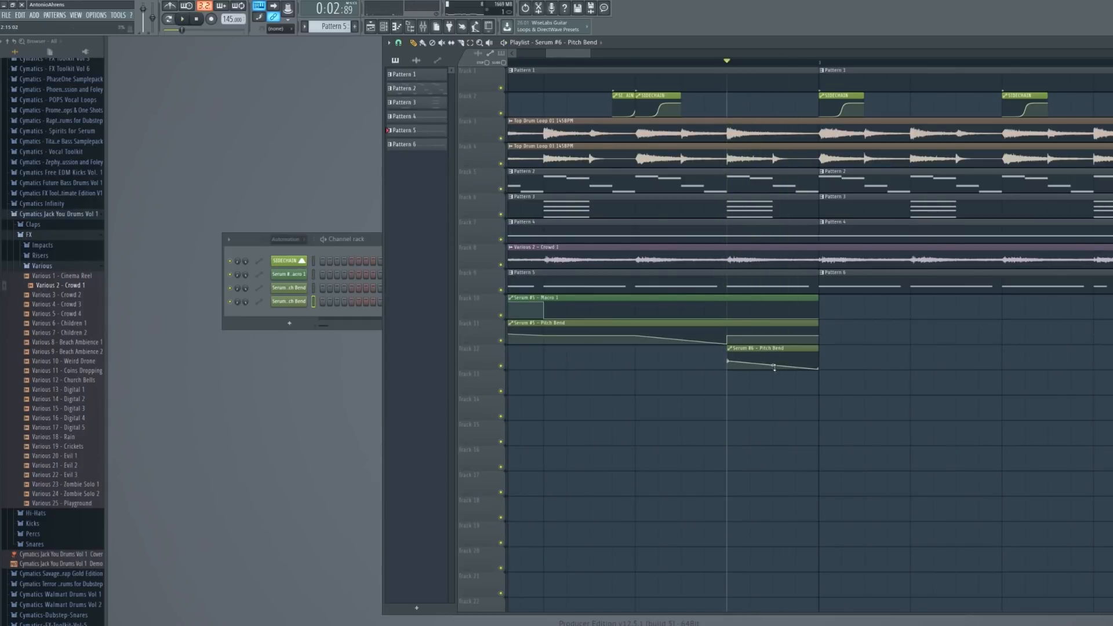
key("space")
key("space")
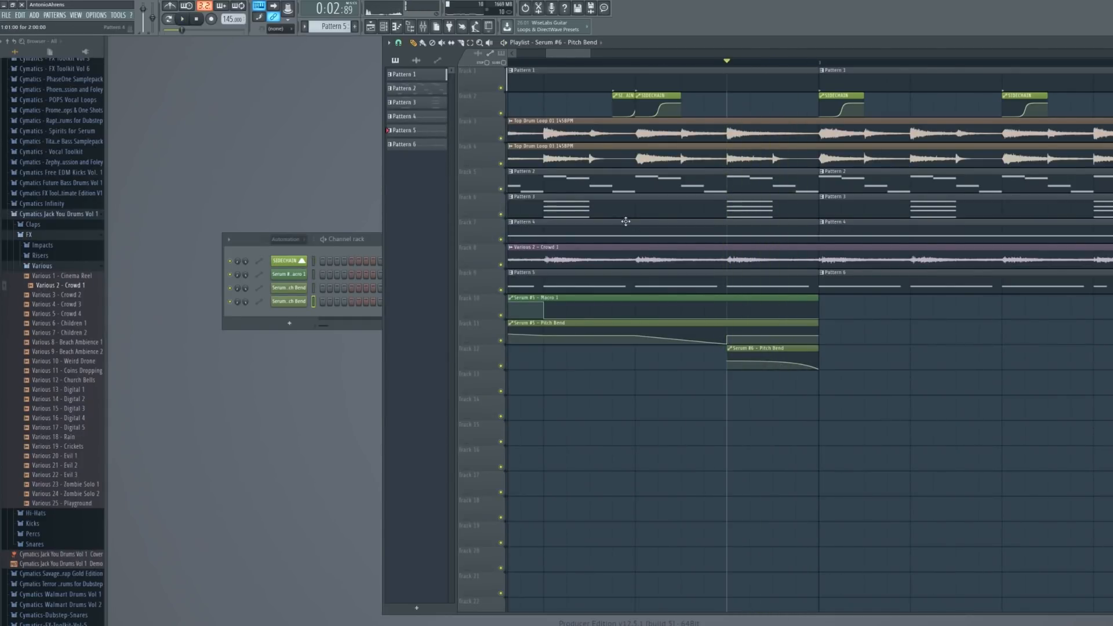
scroll(612, 204, "down", 6)
key("space")
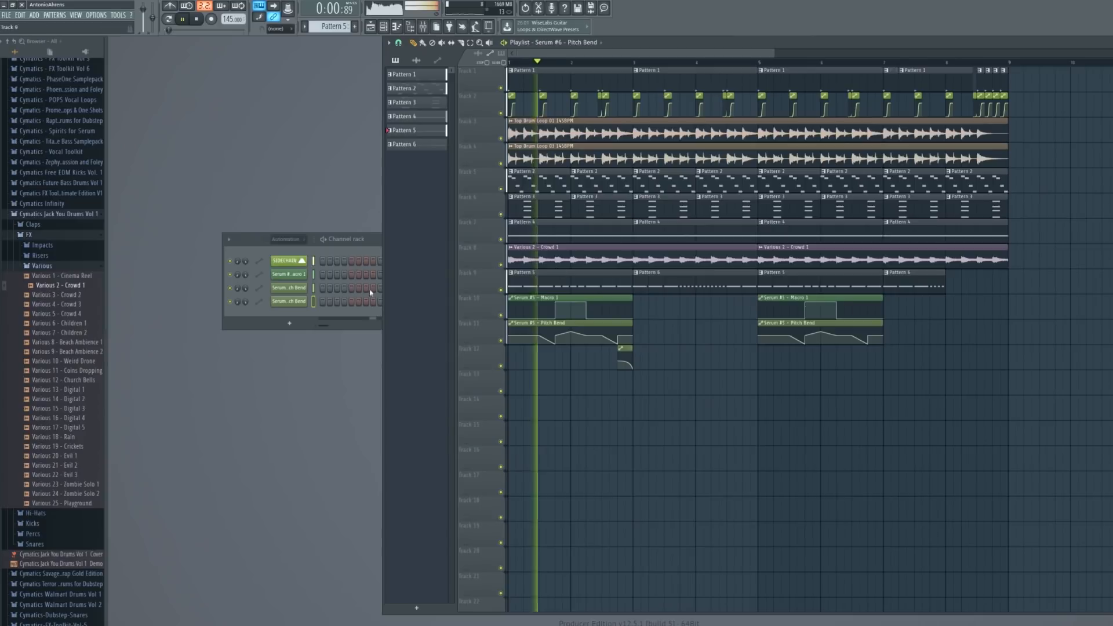
Show the unsorted channels and slightly lower the early point of Serum #6's LFO 1 curve during playback
left_click(293, 240)
scroll(293, 239, "down", 1)
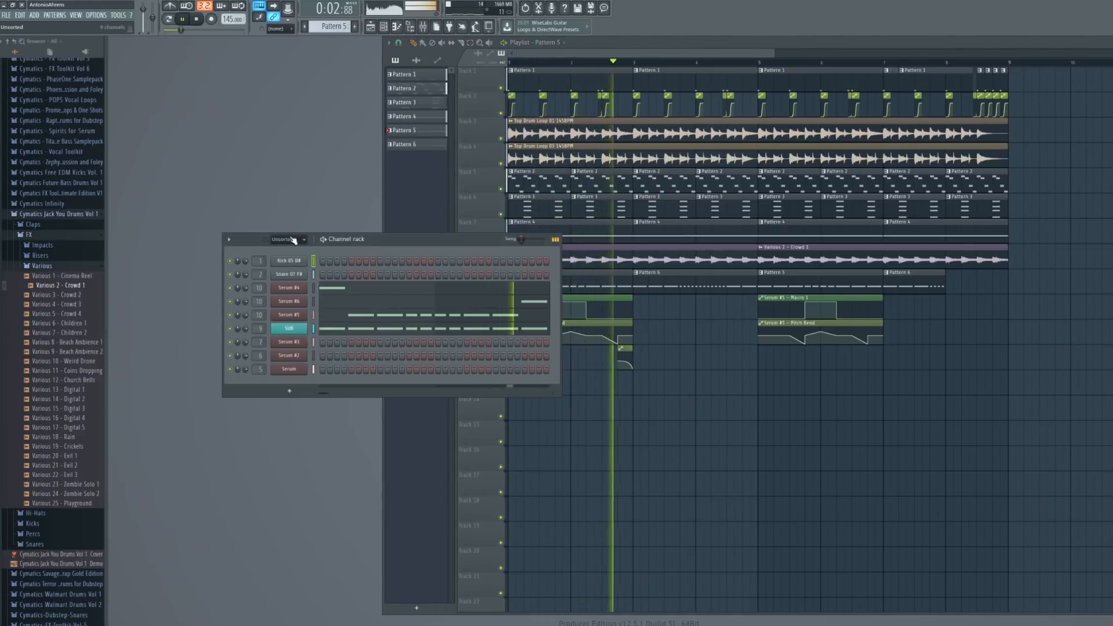
left_click(289, 302)
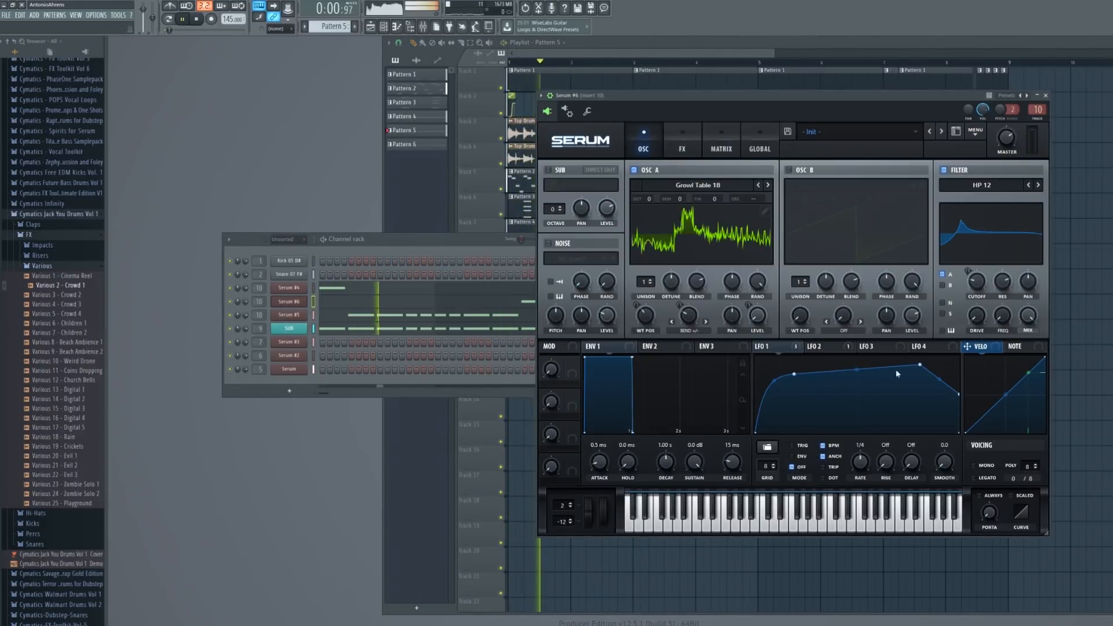
left_click_drag(793, 373, 796, 390)
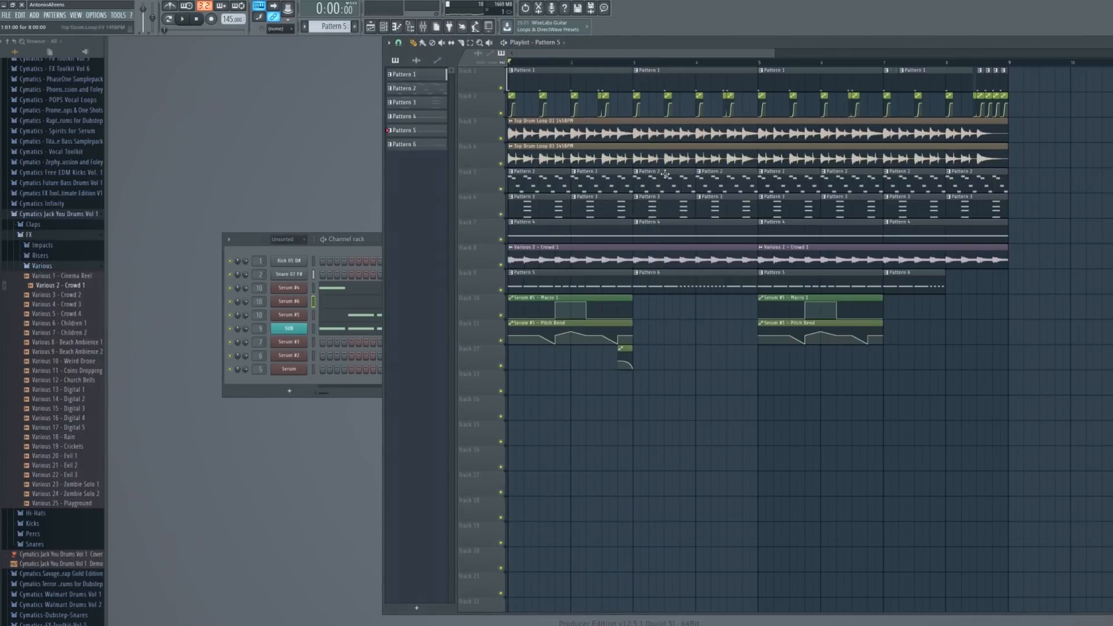
Switch to pattern playback of Pattern 6 and try out an opening F2 note on Serum #6, removing it after the audition
right_click(296, 303)
left_click(324, 301)
key("space")
key("space")
left_click(328, 241)
key("l")
key("space")
key("space")
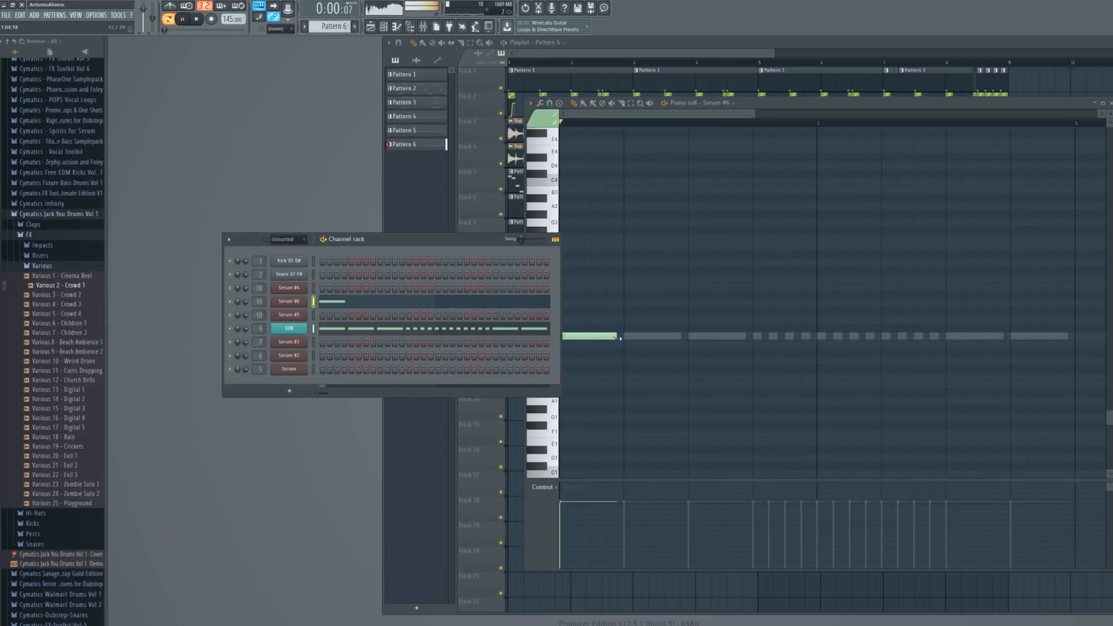
key("space")
key("space")
right_click(609, 336)
Place an F2 note for Serum #4 over the first sub note of Pattern 6 and play it
right_click(287, 288)
left_click(324, 286)
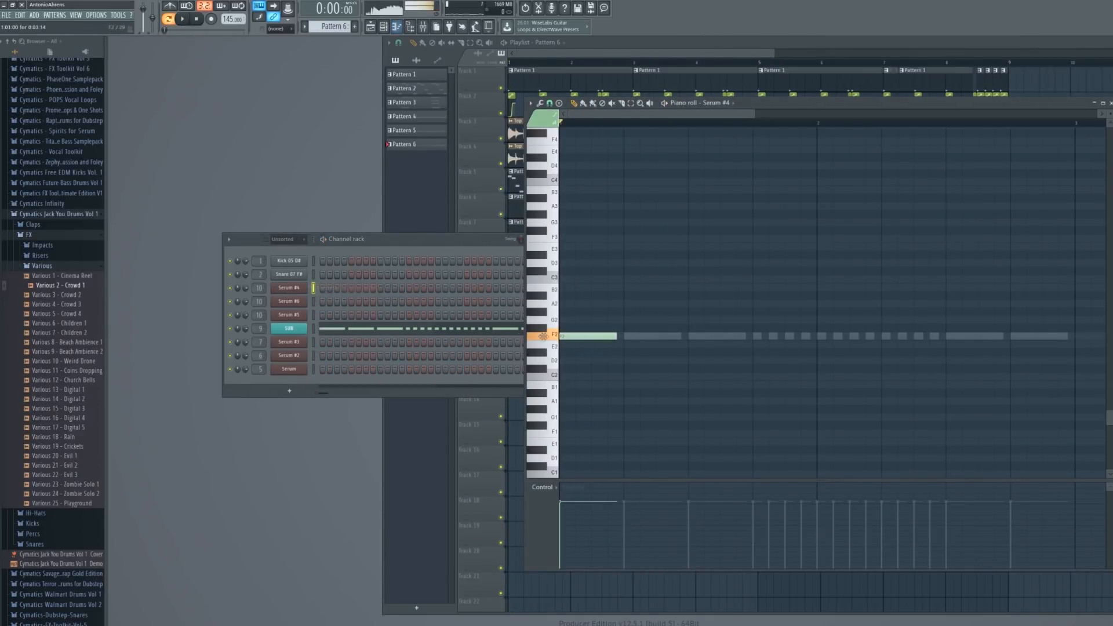
key("space")
Add F2 notes for Serum #5 over the second and third sub notes and the long one after the short repeats
right_click(289, 315)
left_click(324, 316)
key("space")
left_click_drag(614, 335, 647, 339)
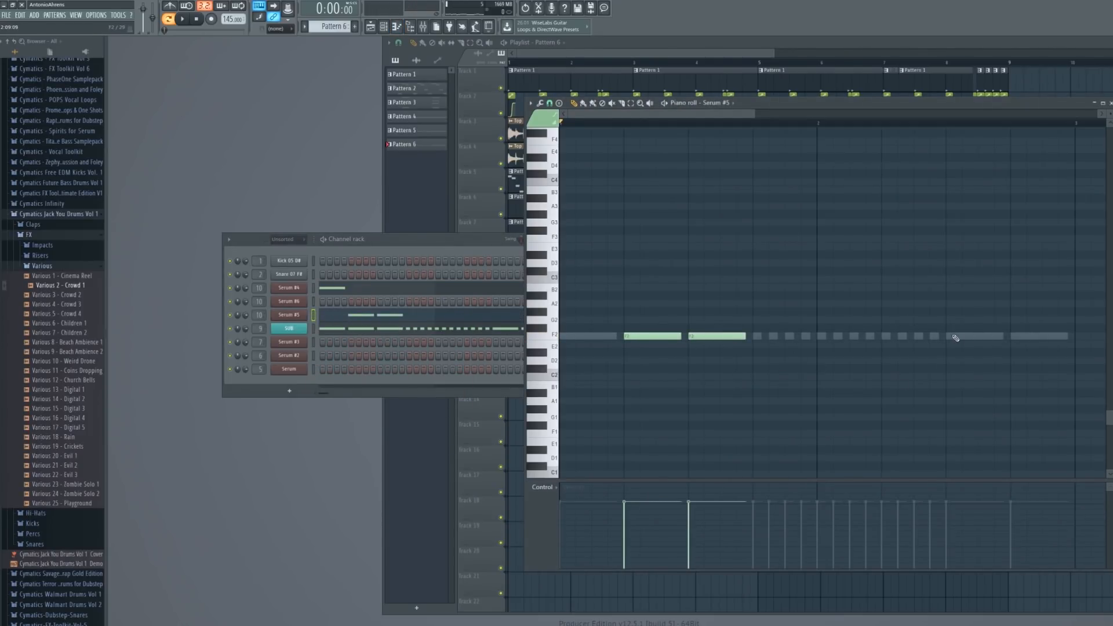
left_click(404, 317)
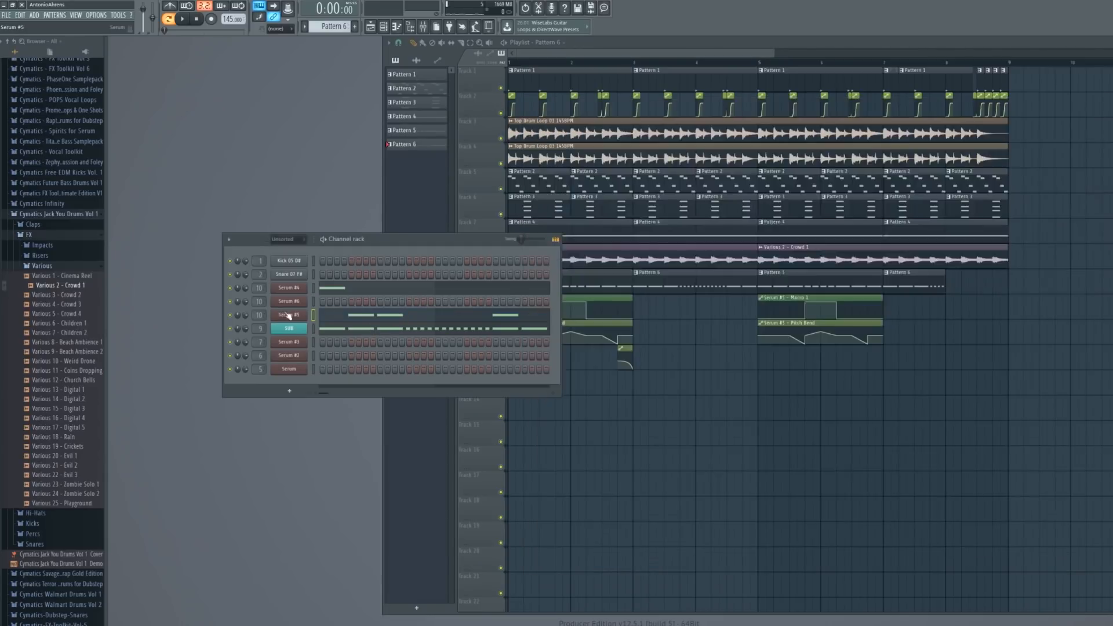
Clone the Serum #5 channel and close the clone's plugin window
right_click(286, 316)
left_click(327, 386)
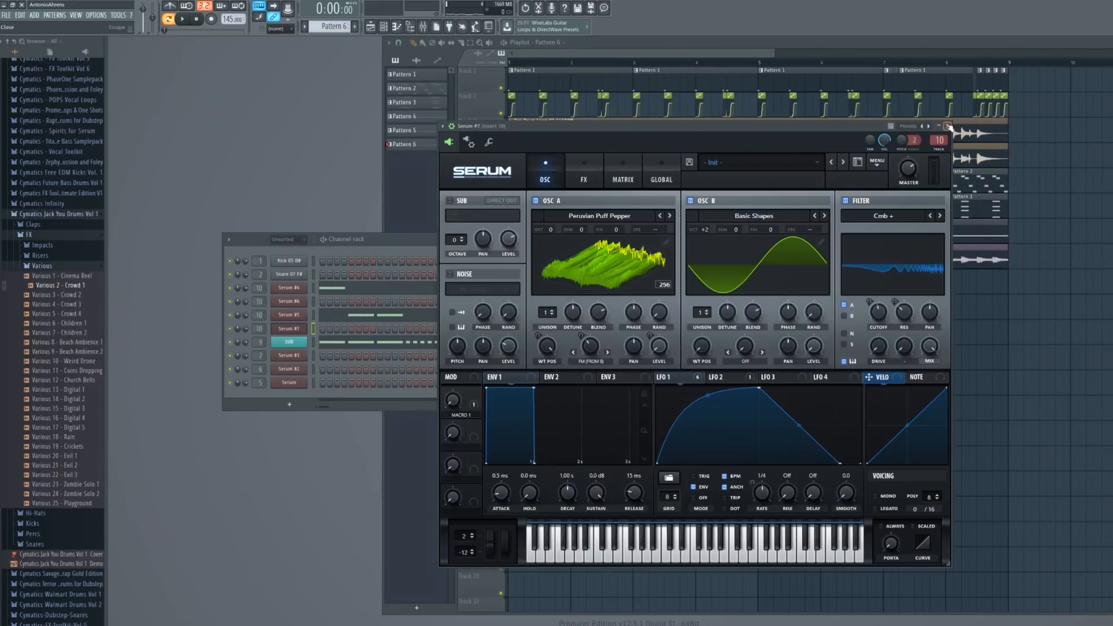
left_click(948, 123)
Fill Serum #7 in Pattern 6 with short F2 notes matching the sub's run of short repeated notes
right_click(299, 328)
left_click(326, 328)
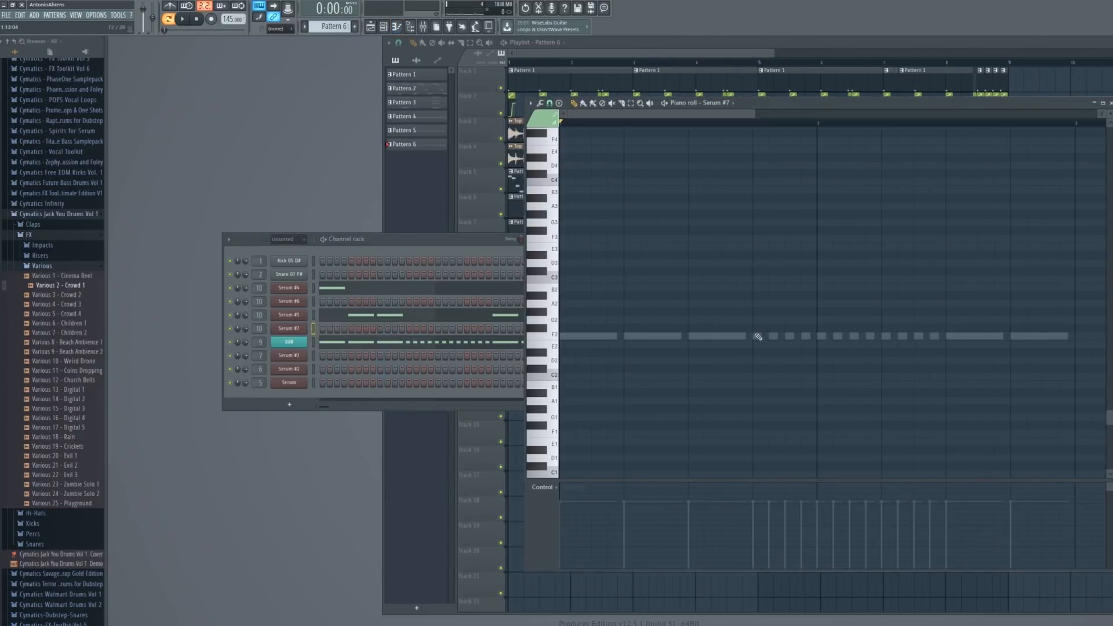
left_click(759, 334)
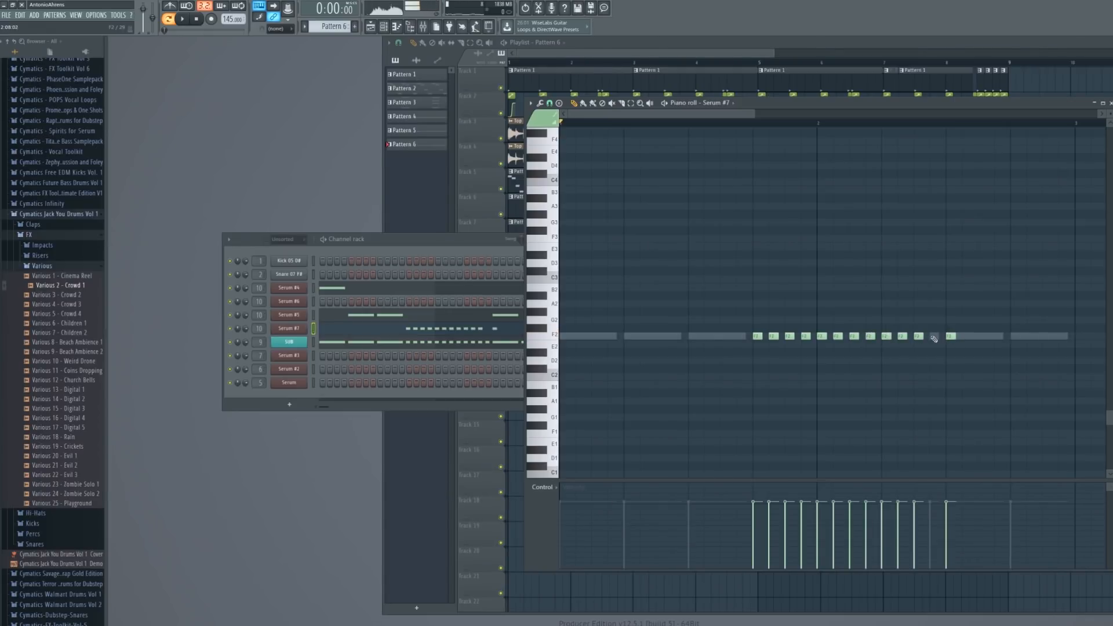
Set Serum #7's LFO 1 rate to 1/8 and play Pattern 6
left_click(288, 328)
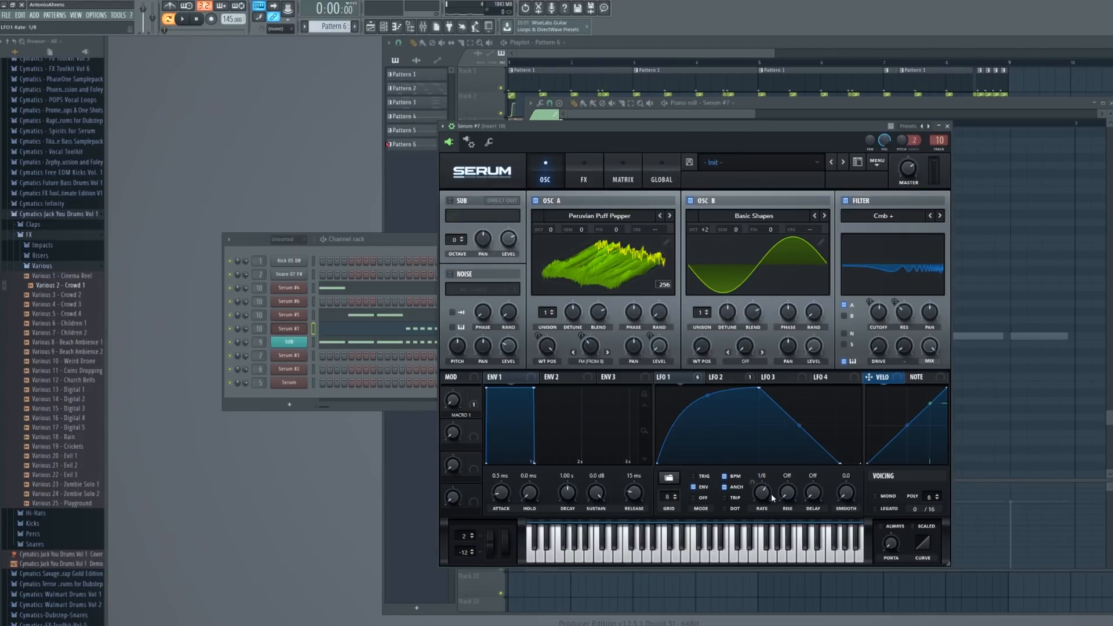
key("Escape")
key("space")
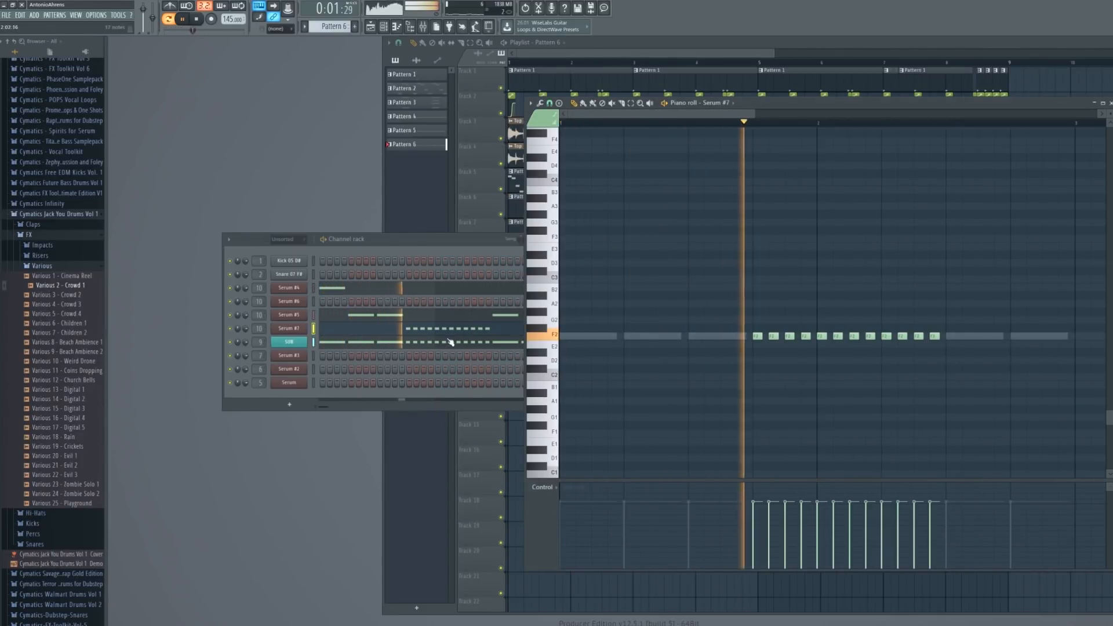
Move the peak of Serum #7's LFO 1 earlier, bend its descent downward and audition the pattern
left_click(290, 329)
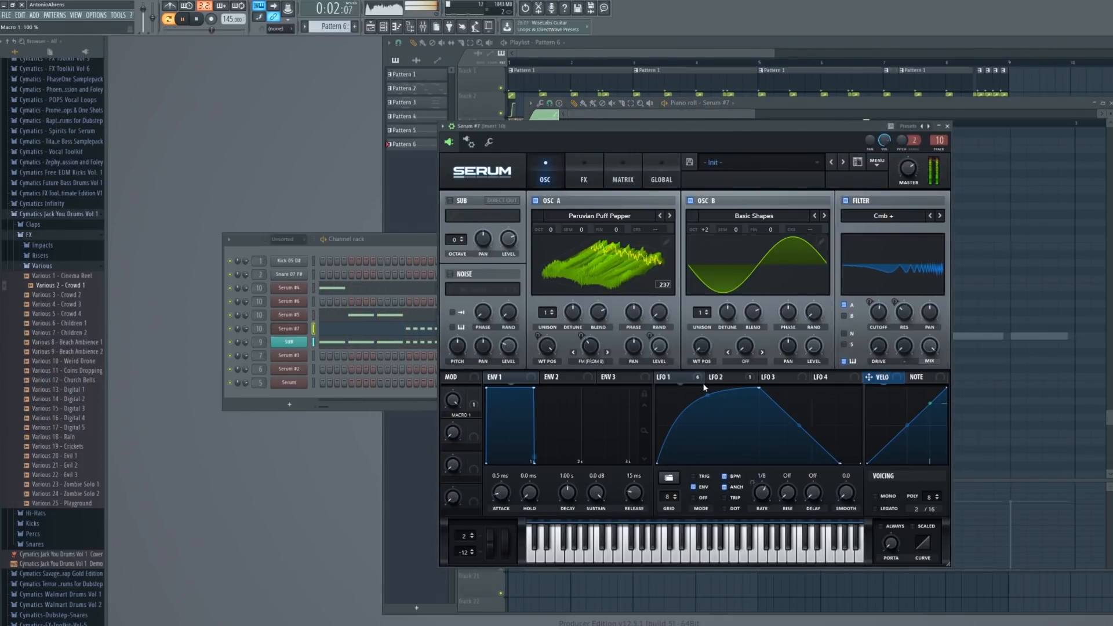
left_click_drag(761, 389, 732, 389)
left_click_drag(786, 426, 795, 436)
key("Escape")
key("space")
key("space")
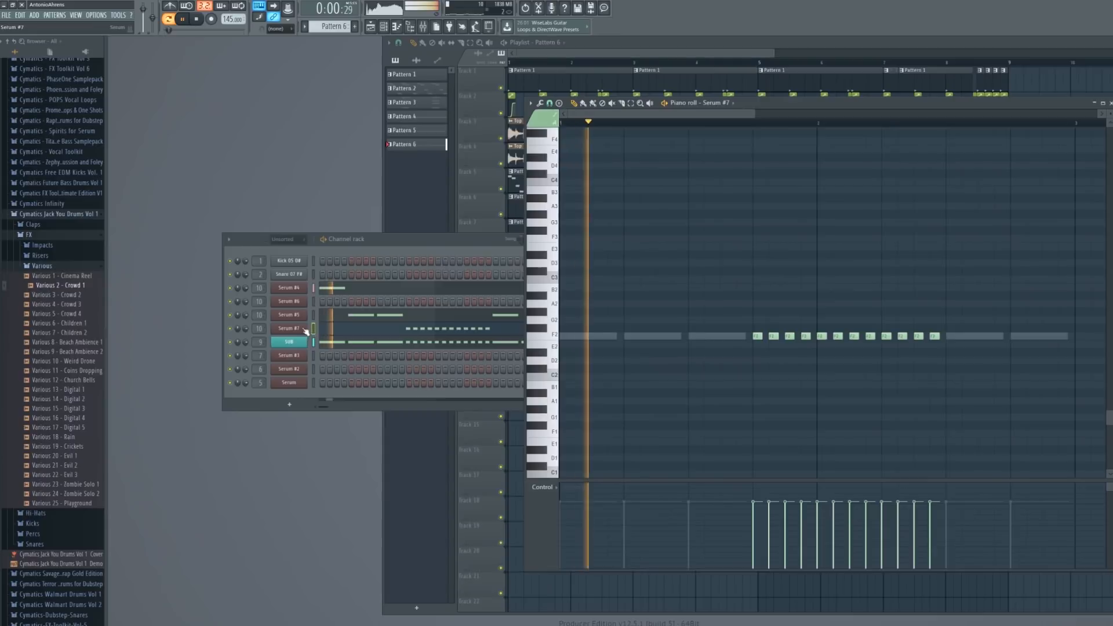
Shift the peak of Serum #7's LFO 1 back slightly and audition the pattern again
left_click(294, 329)
left_click_drag(731, 389, 746, 378)
key("Escape")
key("space")
left_click(290, 329)
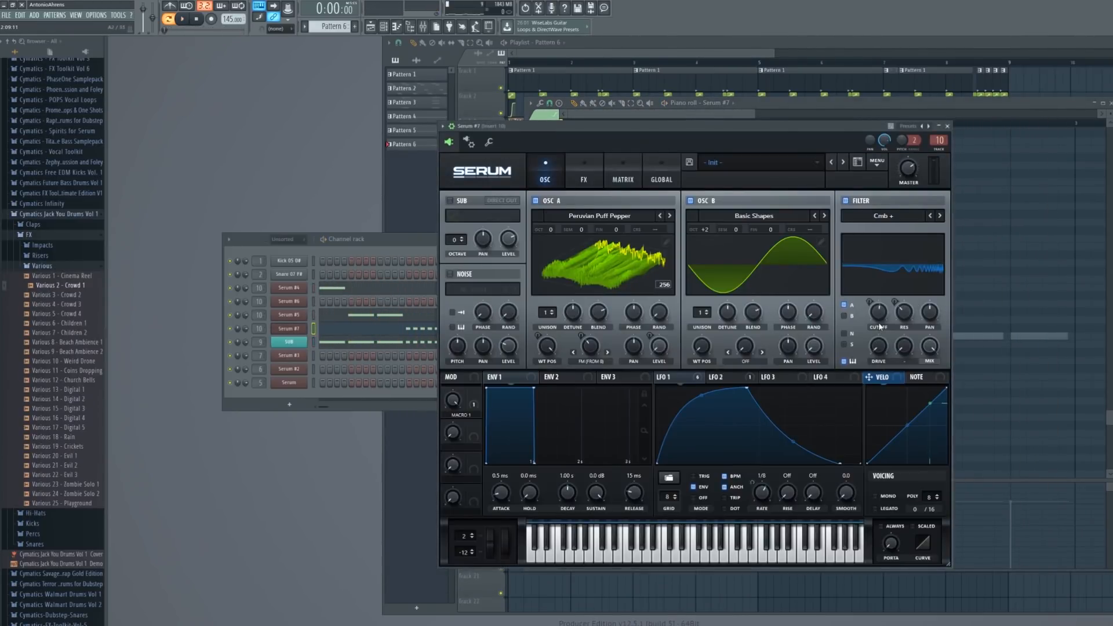
key("Escape")
key("space")
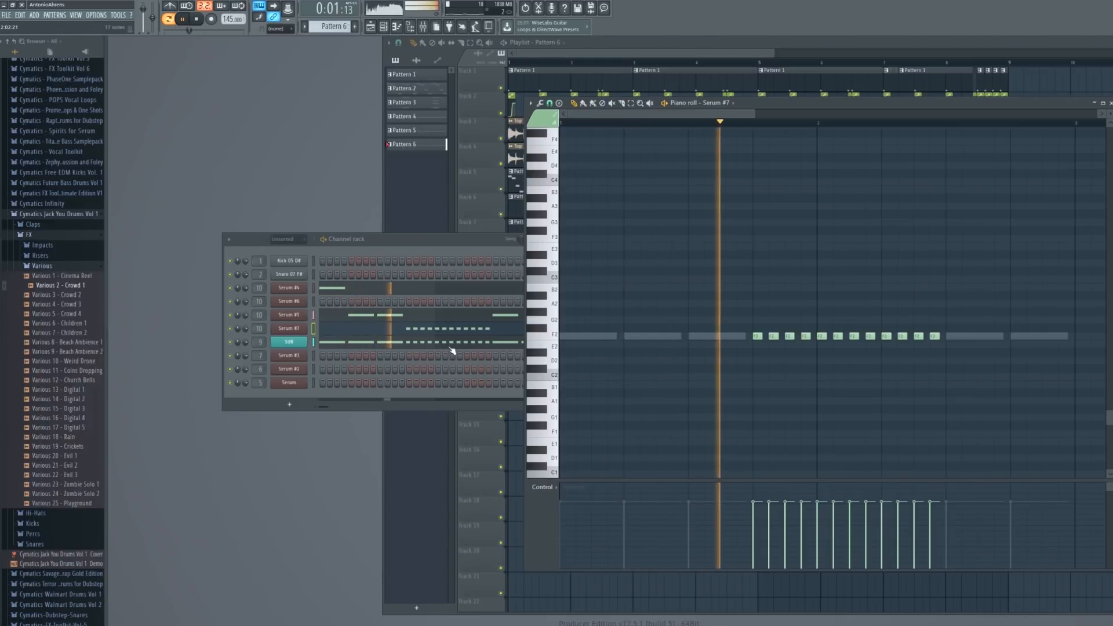
key("space")
Touch Serum #7's pitch wheel and create an automation clip for its pitch bend from the last tweaked parameter
left_click(289, 328)
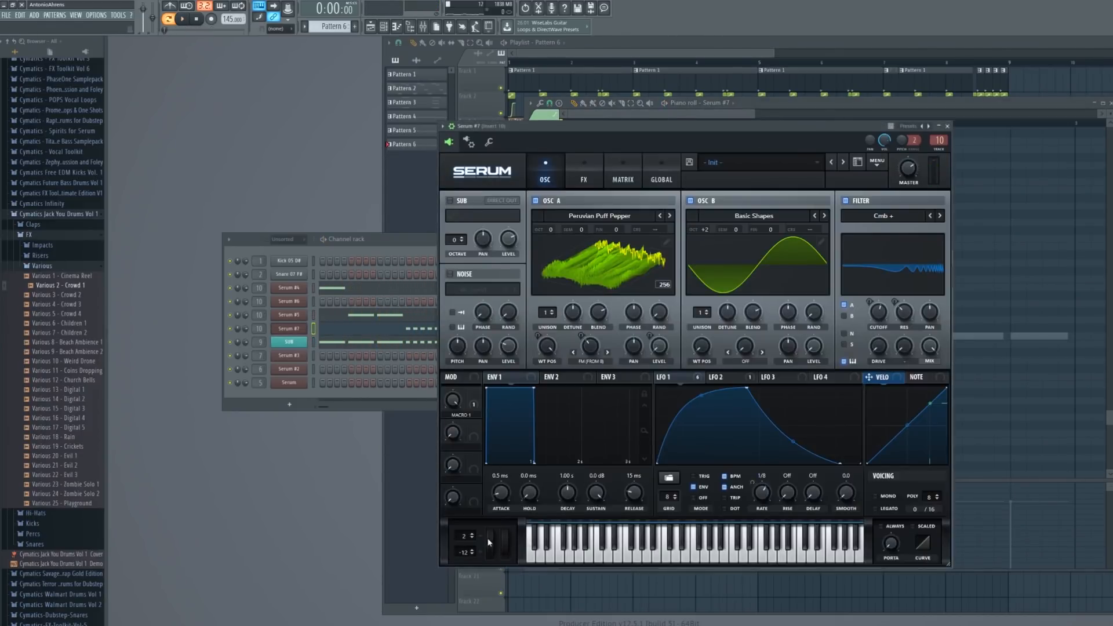
key("Escape")
key("Escape")
right_click(288, 8)
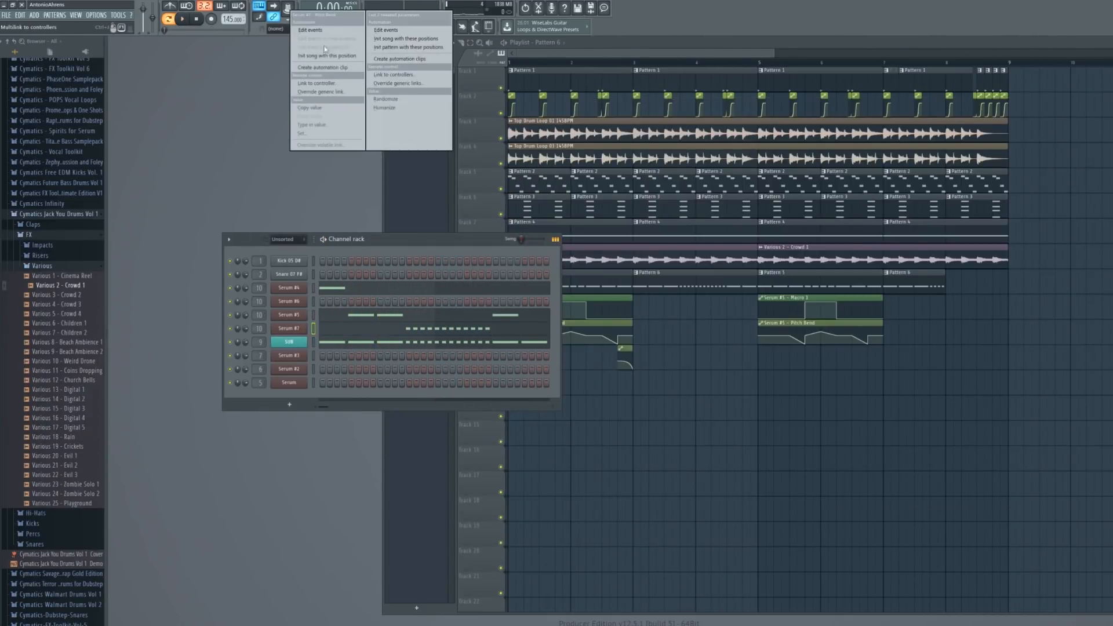
left_click(332, 67)
Shape a gentle rise and fall around the start of bar 4 in the Serum #7 pitch bend clip and play that passage
left_click(737, 373)
scroll(659, 389, "up", 4)
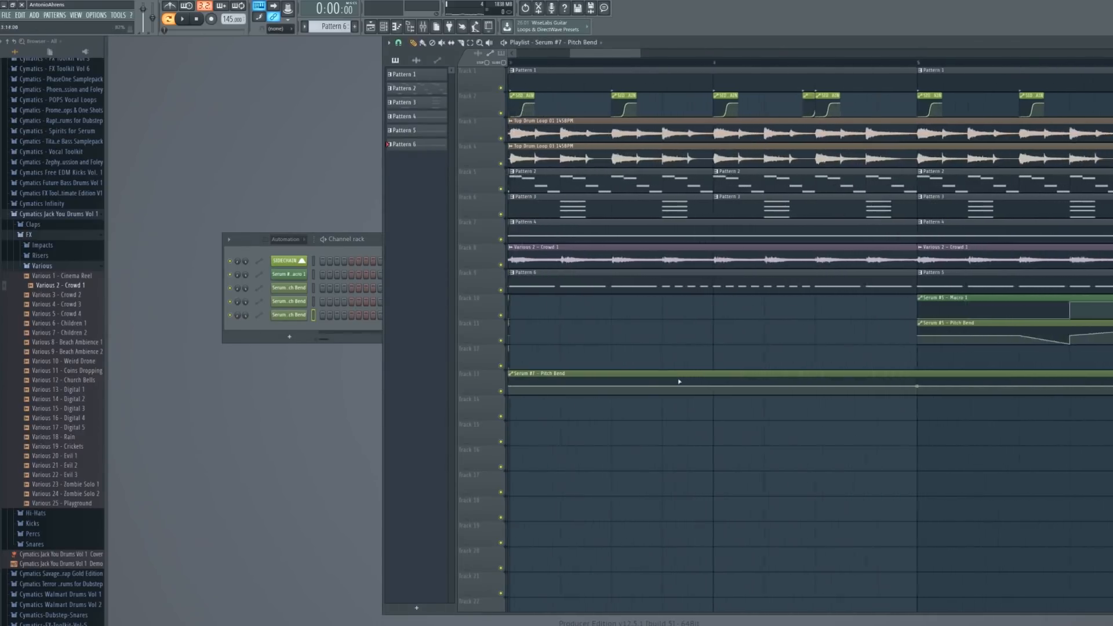
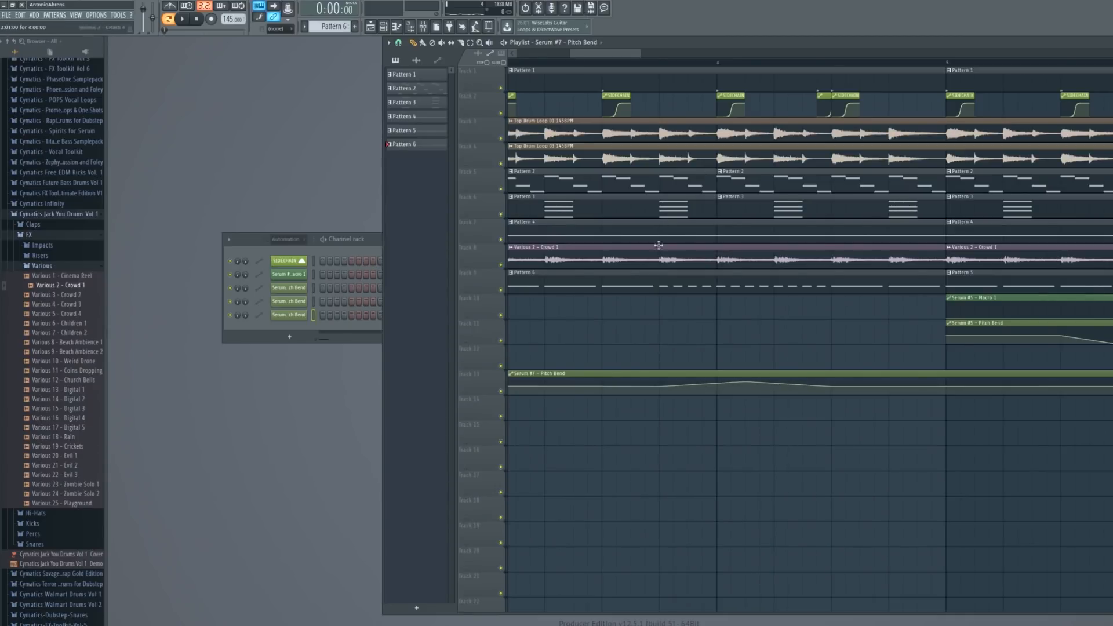
left_click(660, 63)
key("space")
key("space")
key("space")
key("space")
scroll(292, 242, "down", 1)
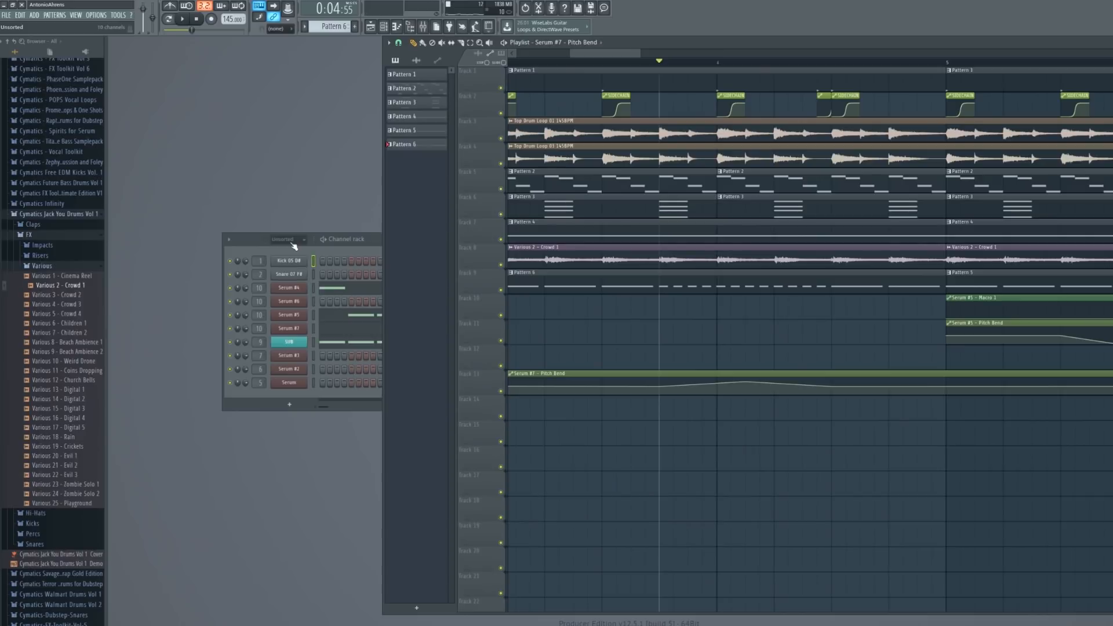
Play the passage and inspect Serum #5's LFO 1 shape for comparison with Serum #7
left_click(299, 315)
left_click(297, 319)
key("space")
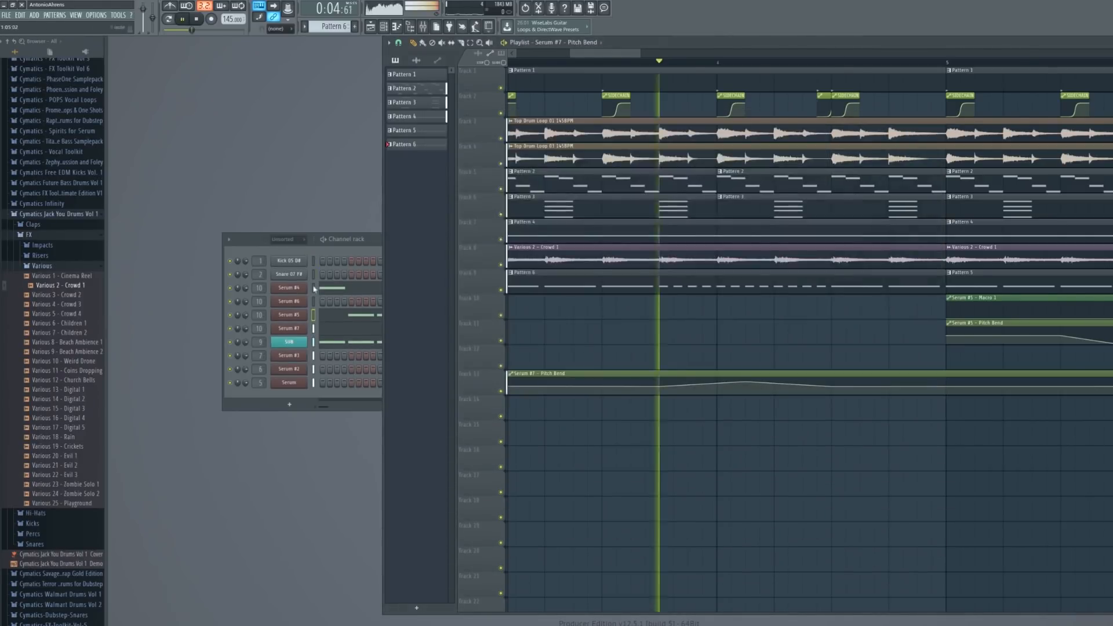
left_click(298, 321)
key("space")
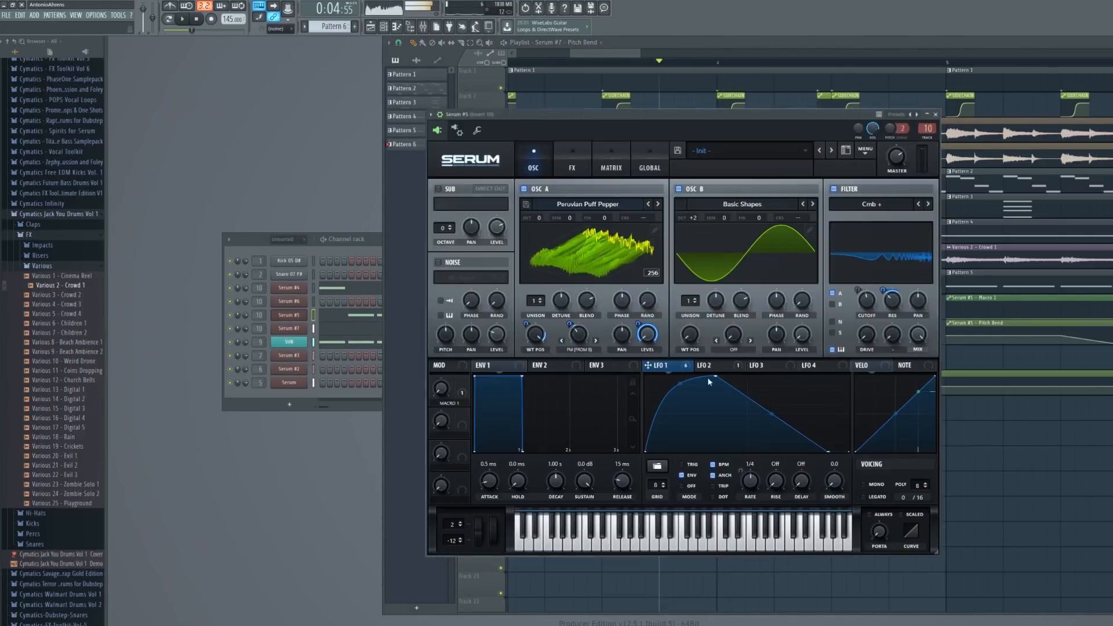
left_click(301, 334)
left_click(288, 313)
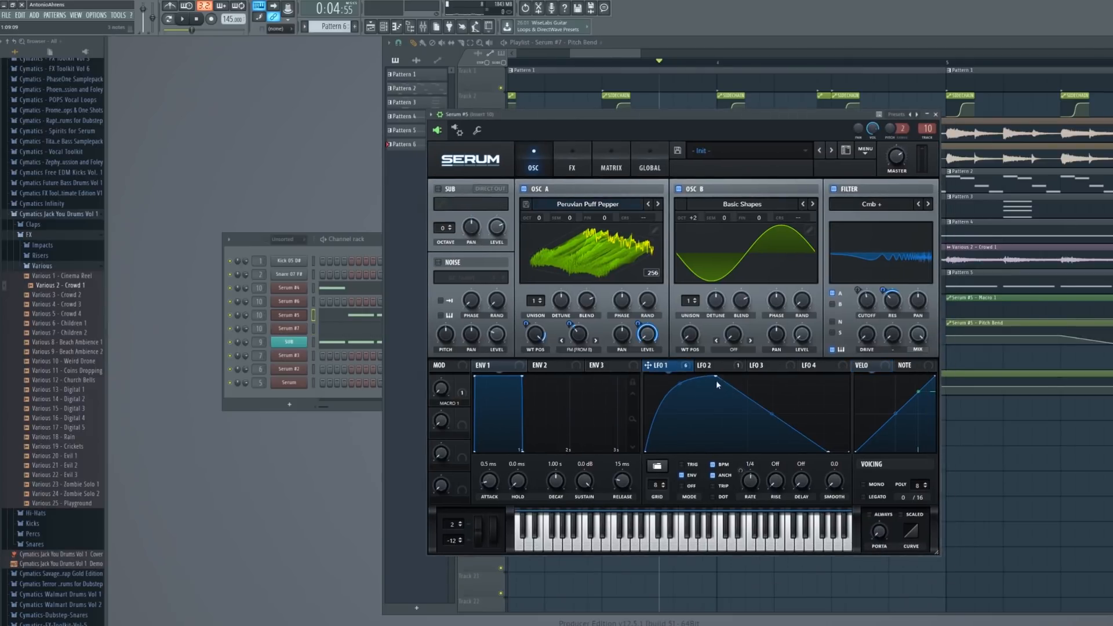
Move the peak of Serum #7's LFO 1 earlier and adjust the curve of its descent during playback
left_click(290, 326)
key("space")
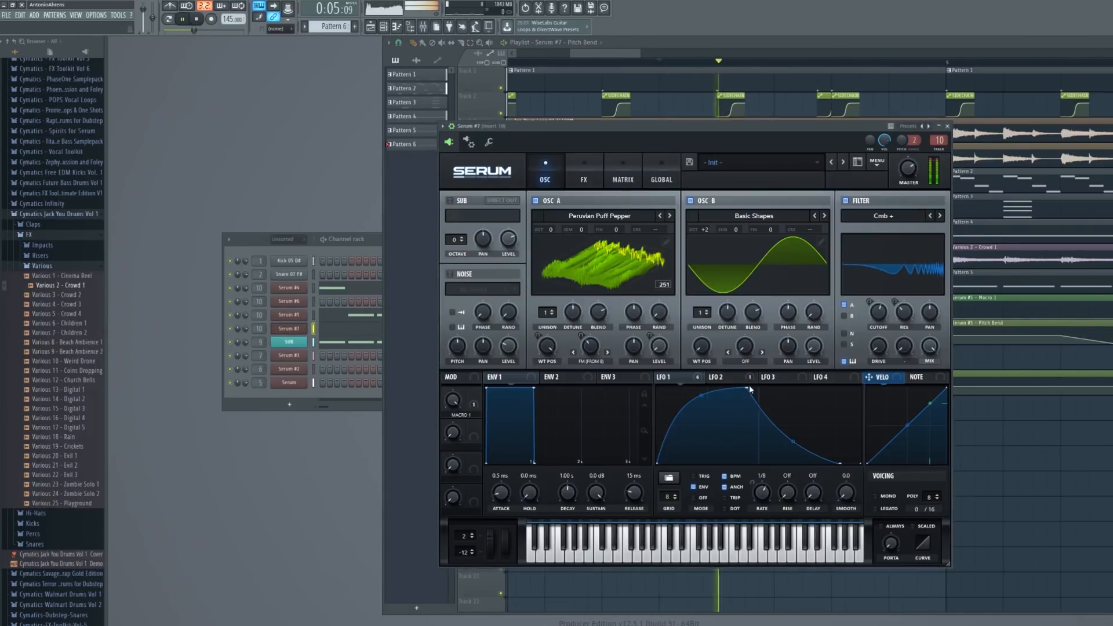
key("space")
left_click(725, 378)
left_click(693, 380)
key("space")
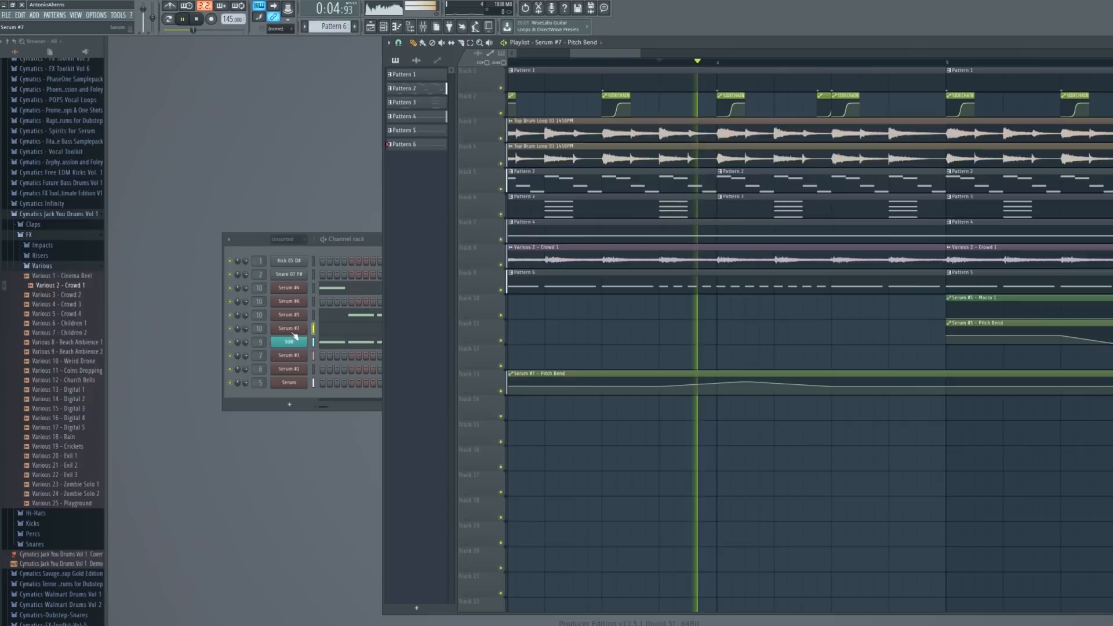
left_click_drag(693, 387, 728, 387)
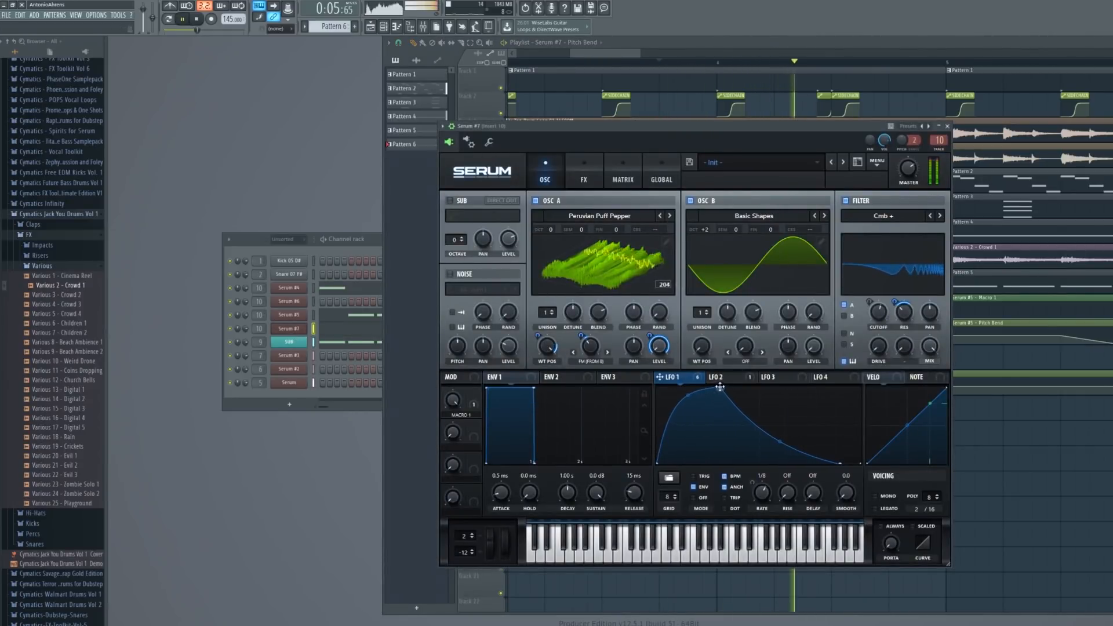
left_click_drag(787, 448, 787, 421)
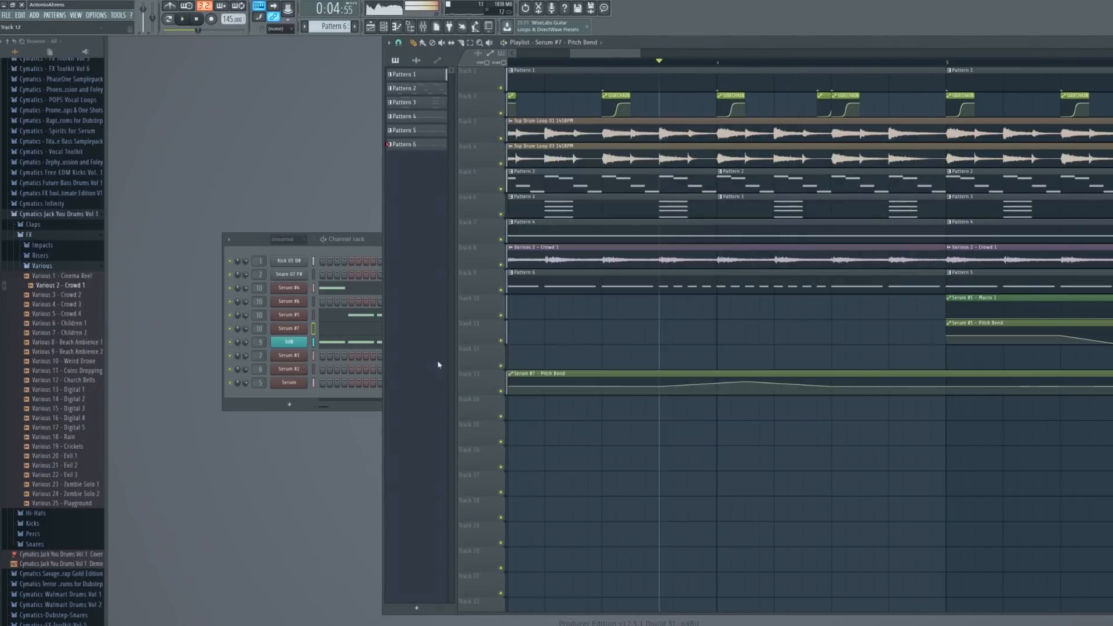
Open Serum #7 and replay the passage around bar 4 to check its pitch bend and modulation
left_click_drag(721, 388, 782, 388)
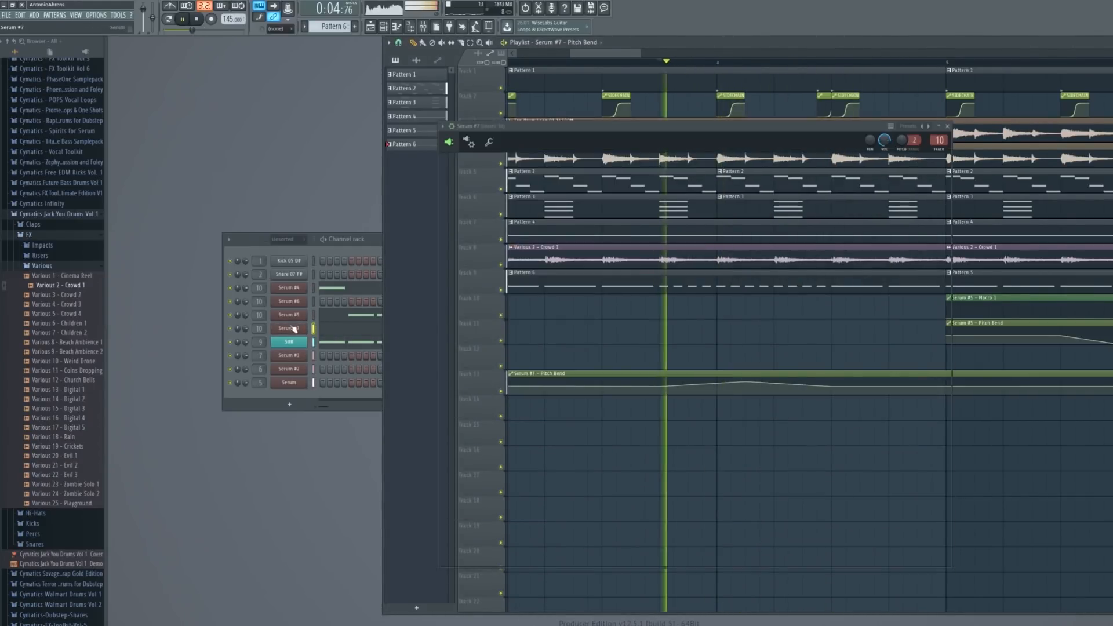
left_click(298, 329)
left_click(298, 329)
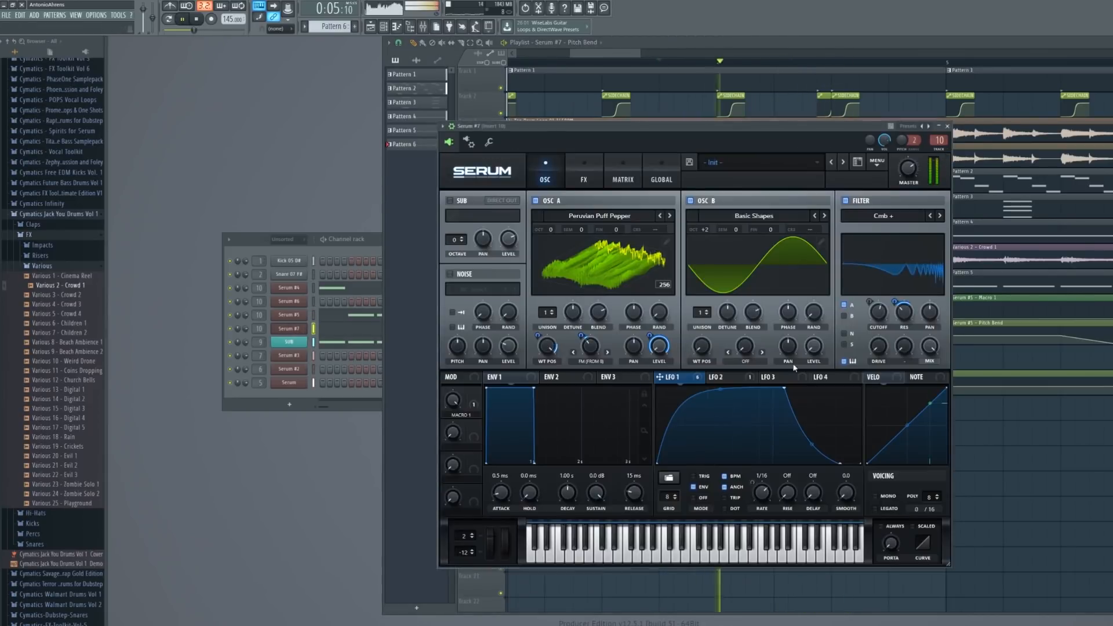
key("space")
key("space")
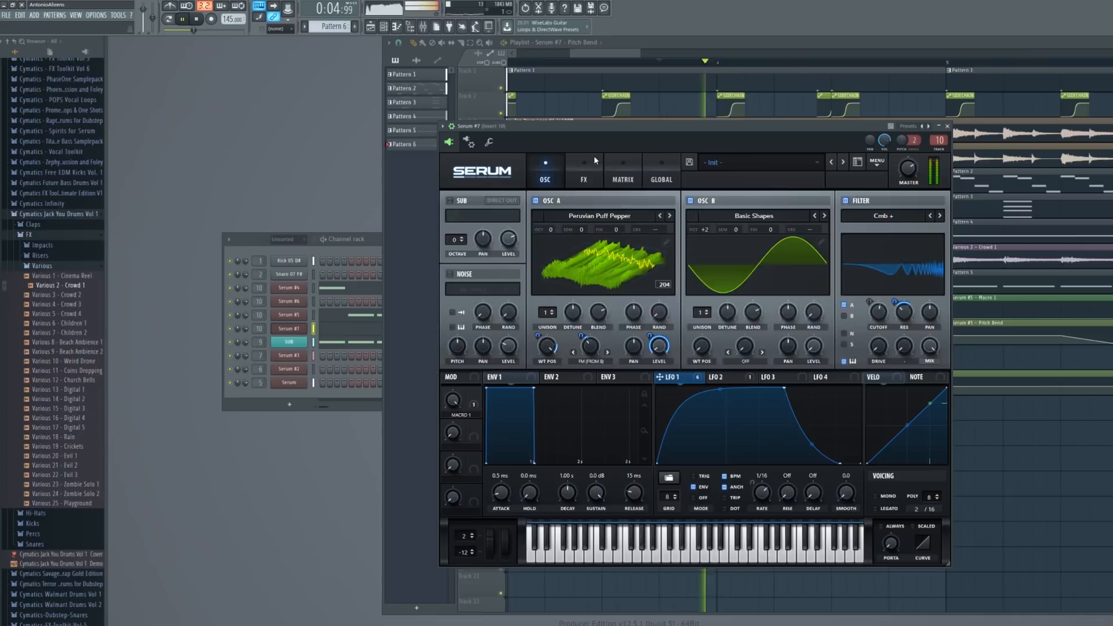
left_click(597, 159)
key("space")
key("space")
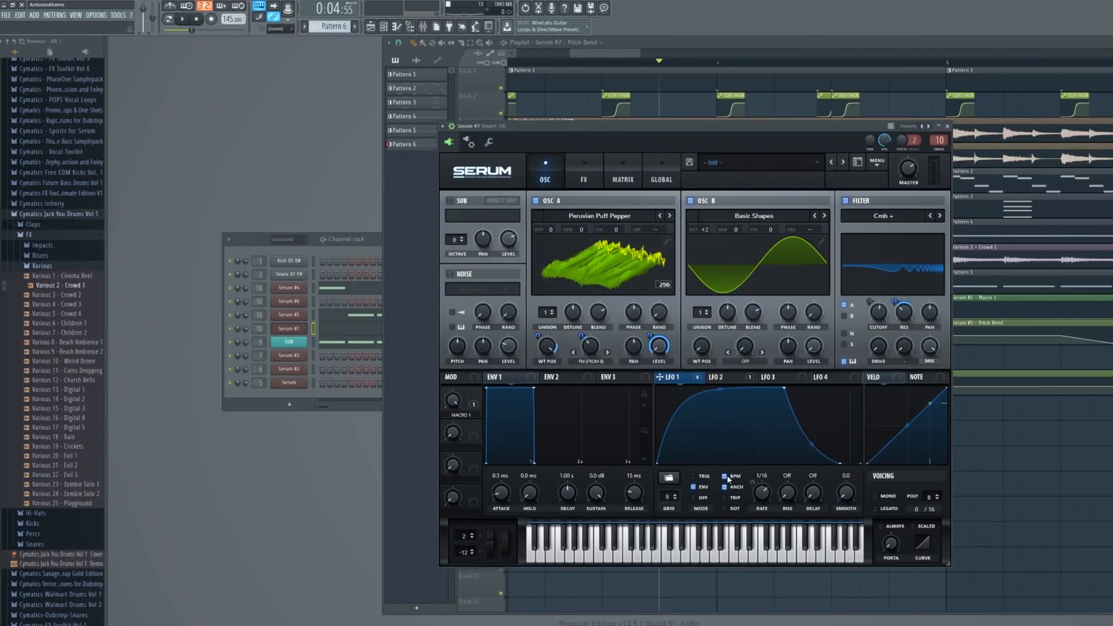
Turn off BPM sync for Serum #7's LFO 1 and tune its free rate to about 7 Hz while auditioning
left_click(726, 476)
left_click(300, 326)
left_click(288, 328)
key("space")
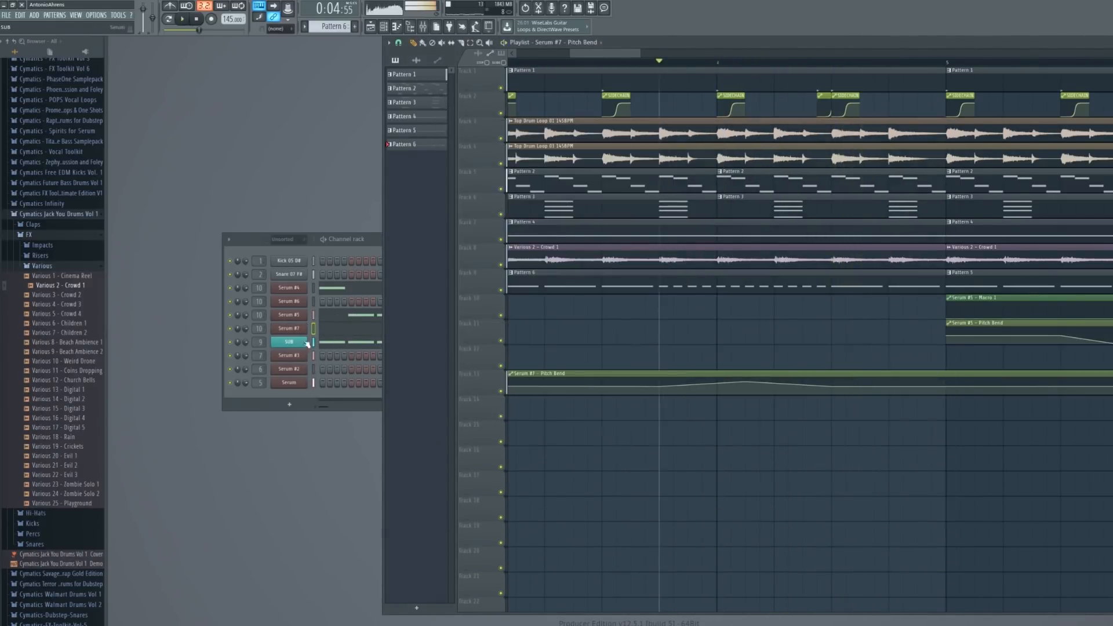
left_click(288, 328)
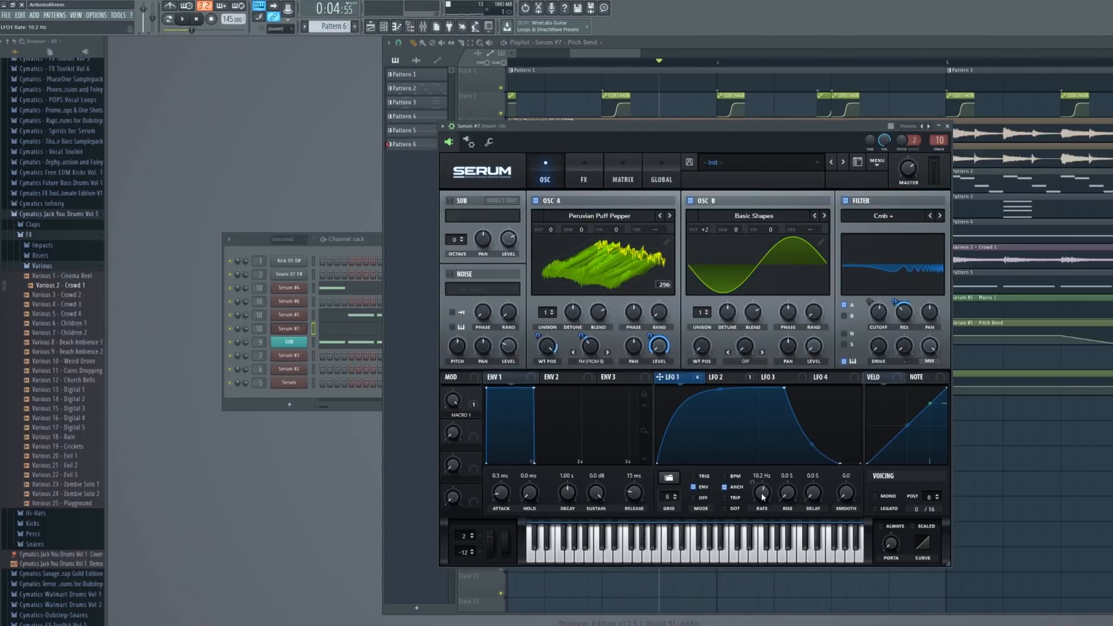
left_click_drag(760, 501, 764, 497)
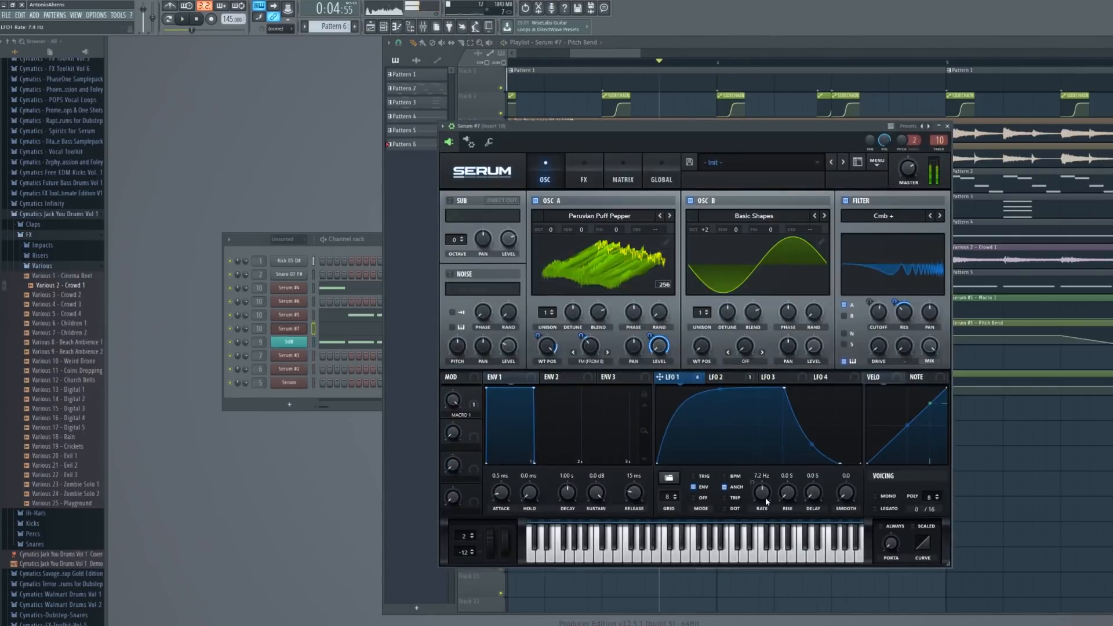
left_click(300, 329)
key("space")
left_click_drag(763, 499, 762, 496)
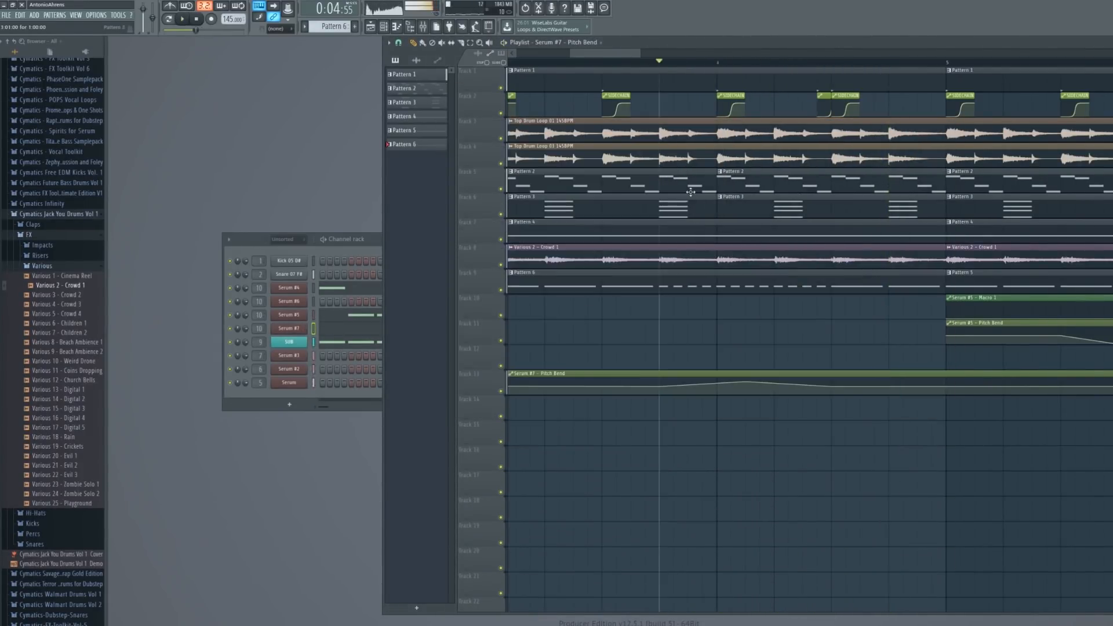
Copy Serum #5's pitch bend clips to start at bar 3 on the same automation track and play them
scroll(691, 191, "down", 3)
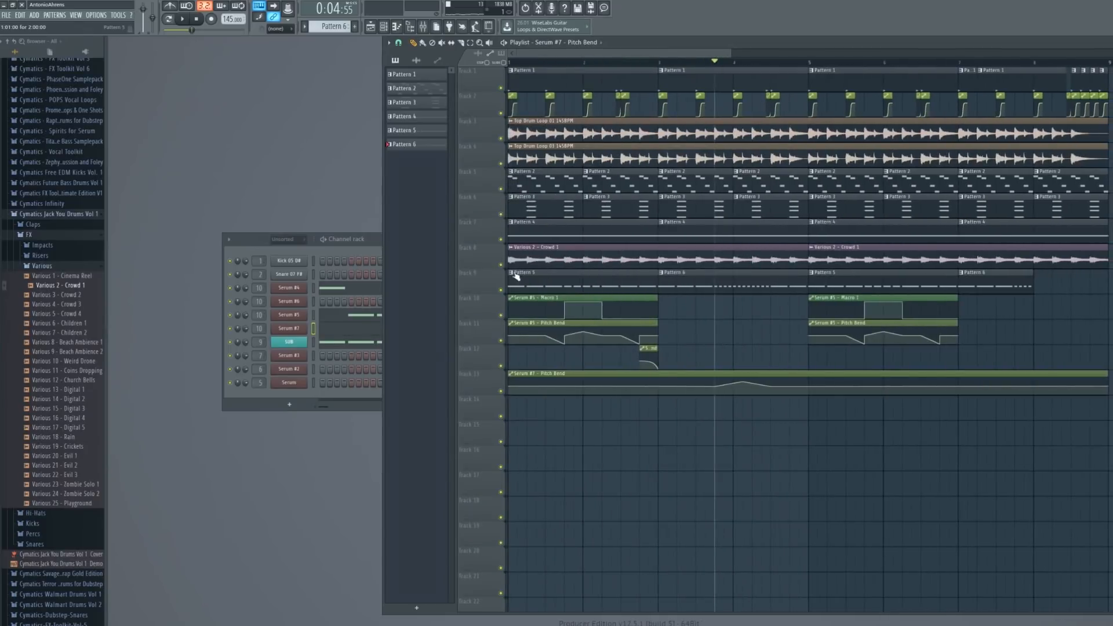
scroll(620, 333, "up", 4)
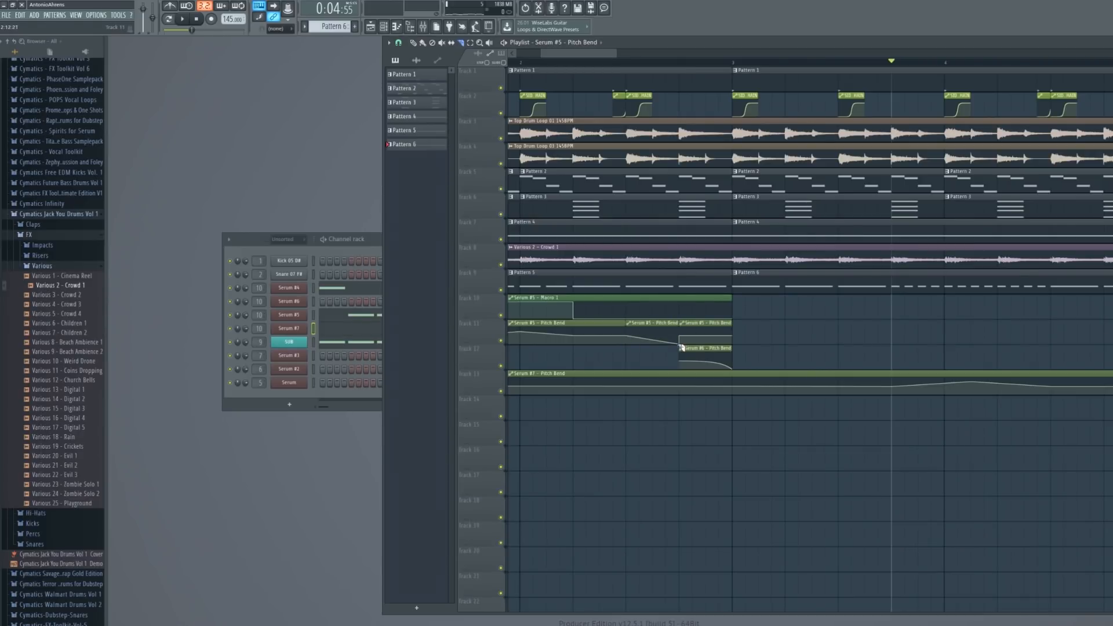
left_click_drag(649, 322, 708, 335)
scroll(750, 315, "down", 2)
scroll(708, 326, "down", 4)
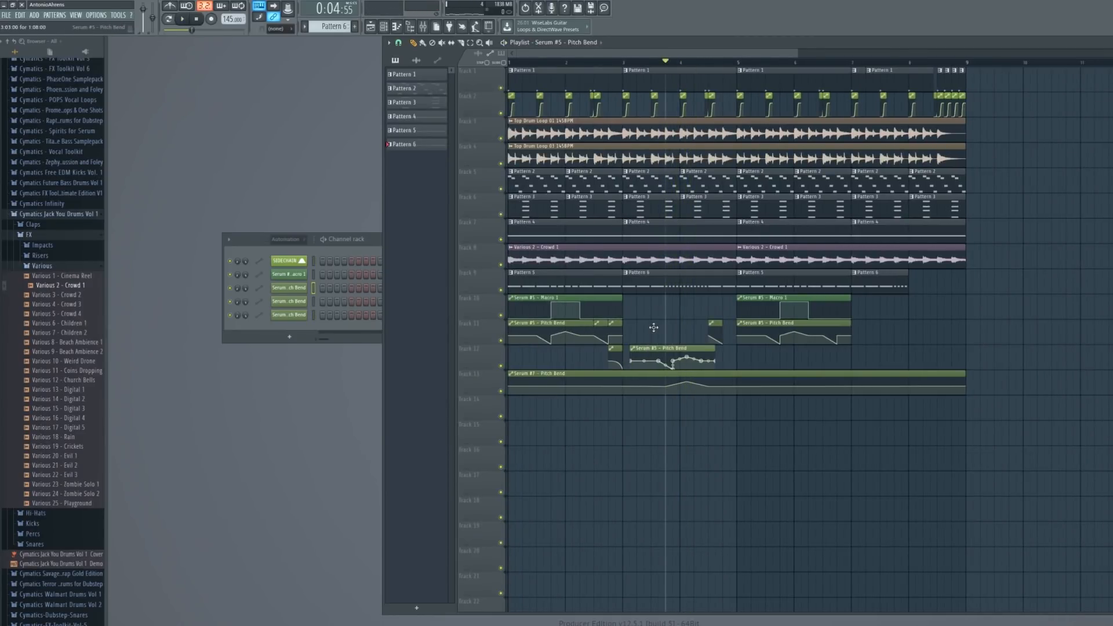
left_click_drag(654, 328, 649, 322)
left_click(629, 60)
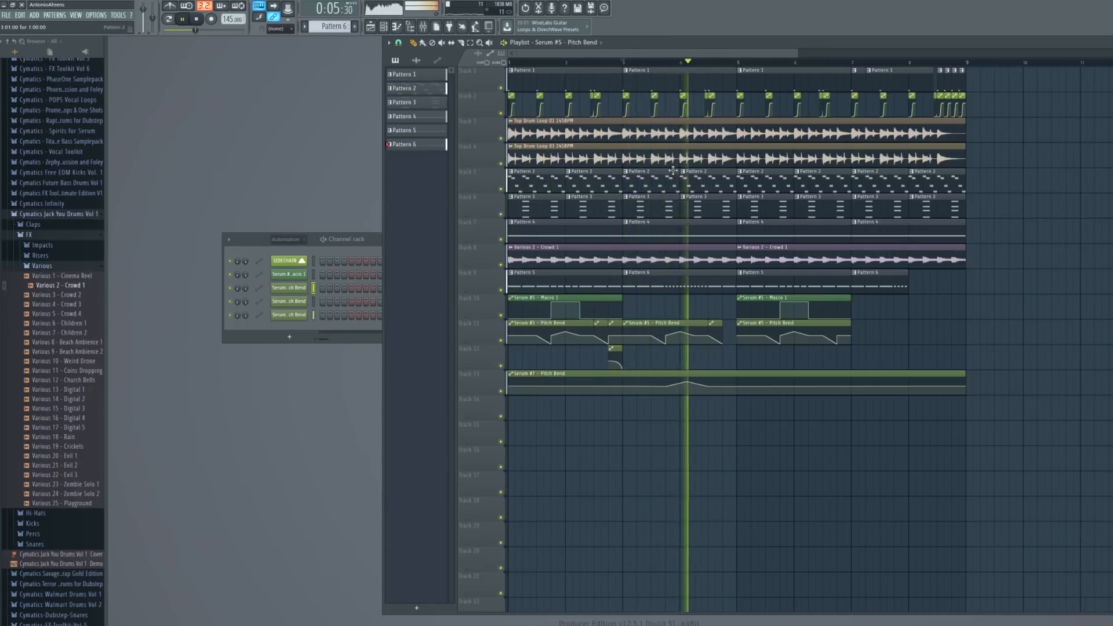
key("space")
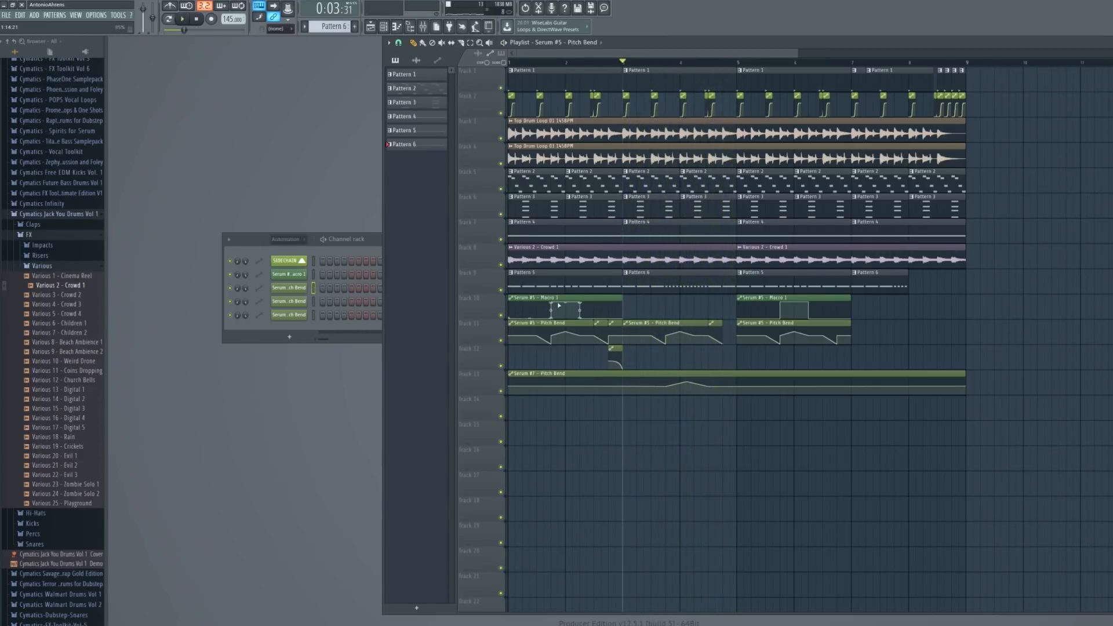
Add a short Pattern 5 clip and a Serum #6 pitch bend clip just before bar 5, and play the arrangement
scroll(605, 291, "up", 5)
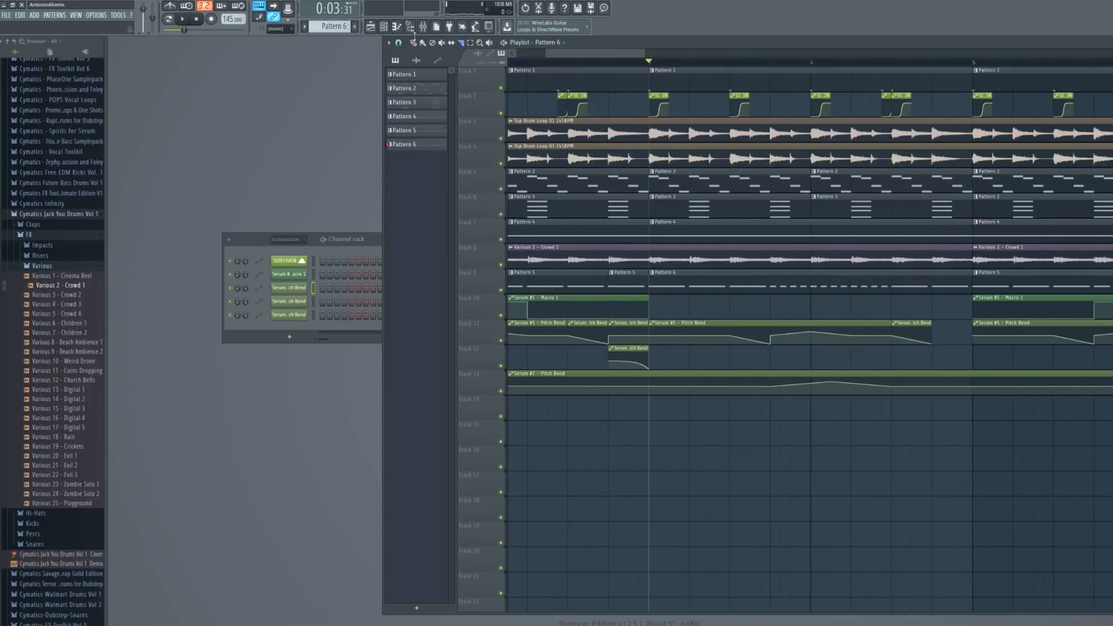
left_click(625, 279)
left_click(932, 303)
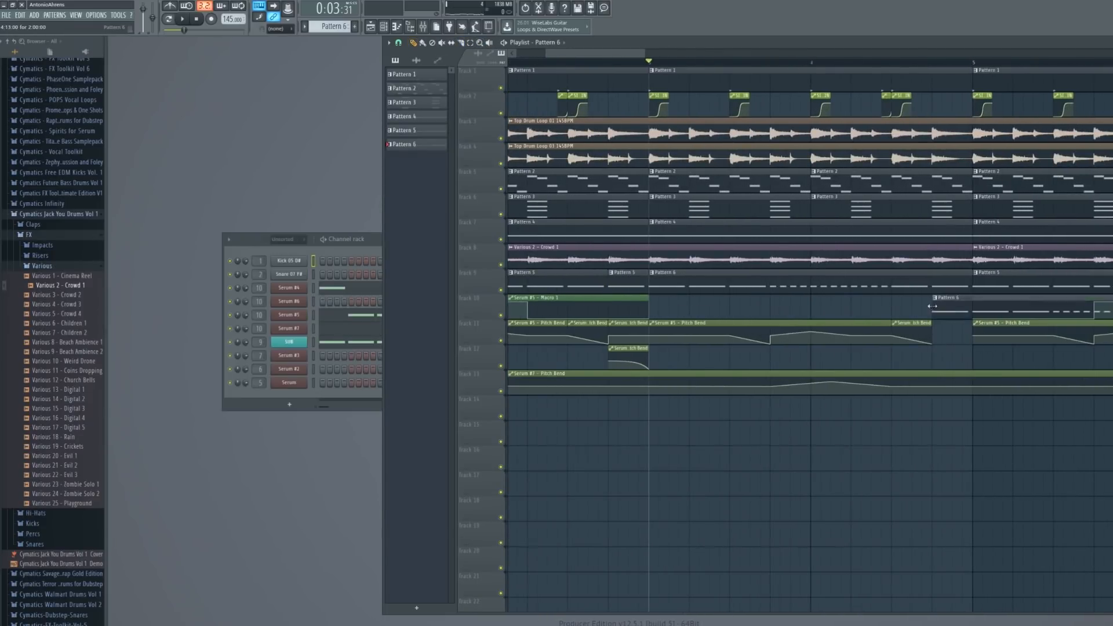
right_click(939, 300)
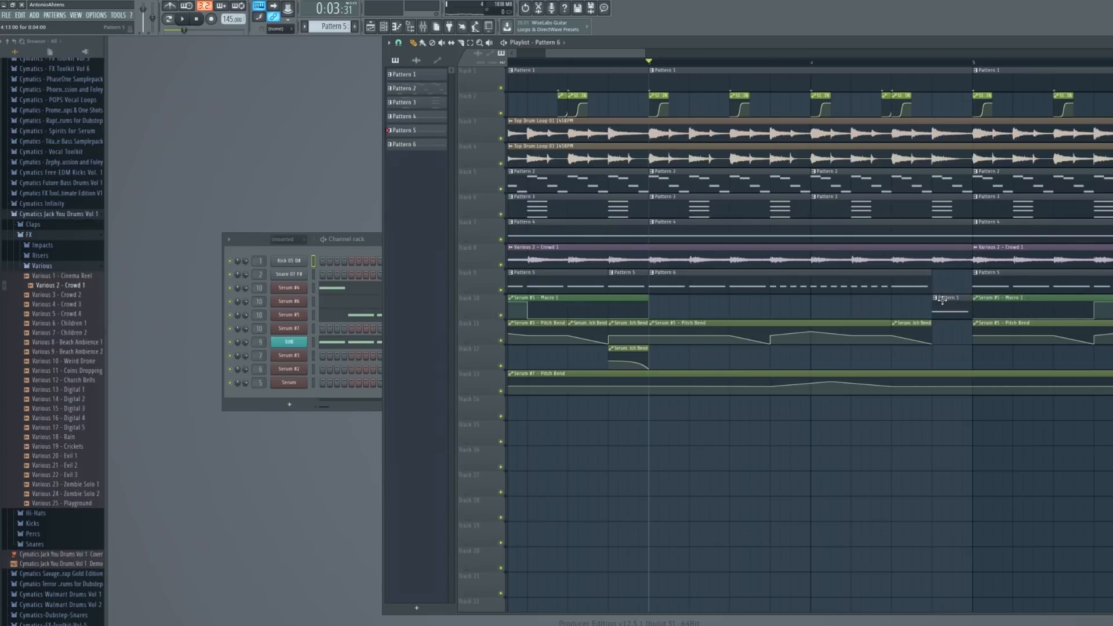
left_click(623, 350)
scroll(620, 105, "down", 4)
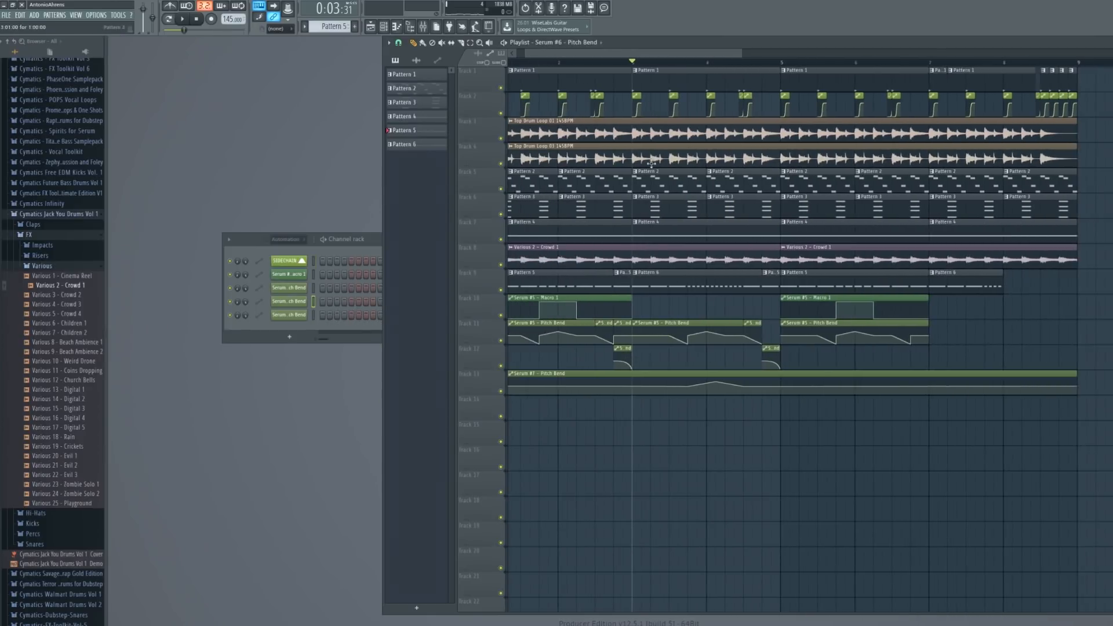
left_click(599, 62)
key("space")
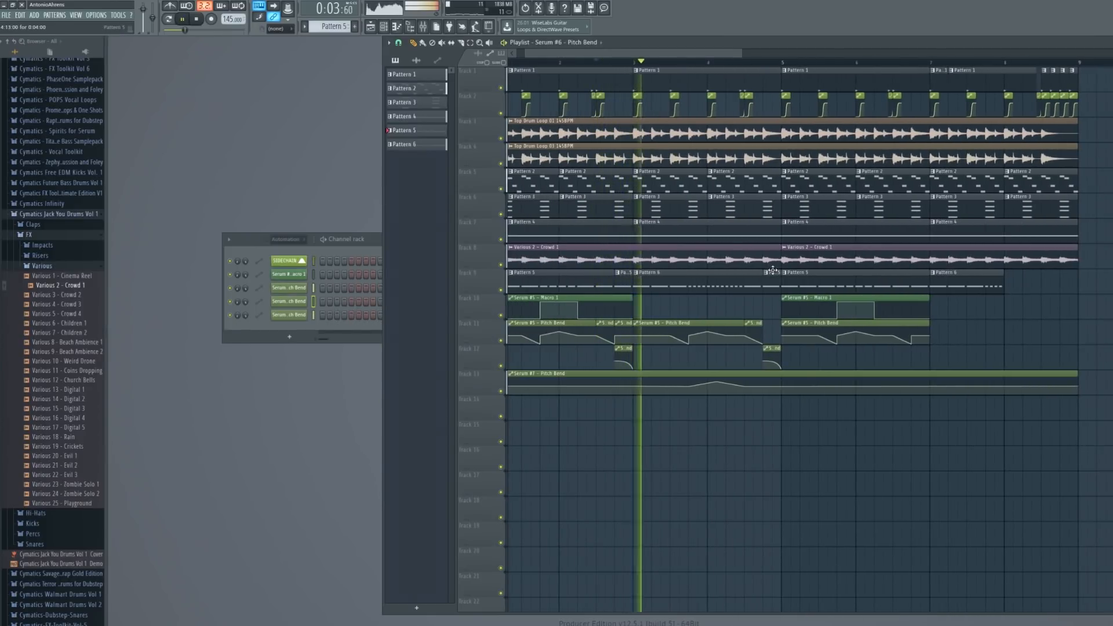
Examine and play Pattern 6's Serum #5 notes in the piano roll
left_click(748, 284)
key("space")
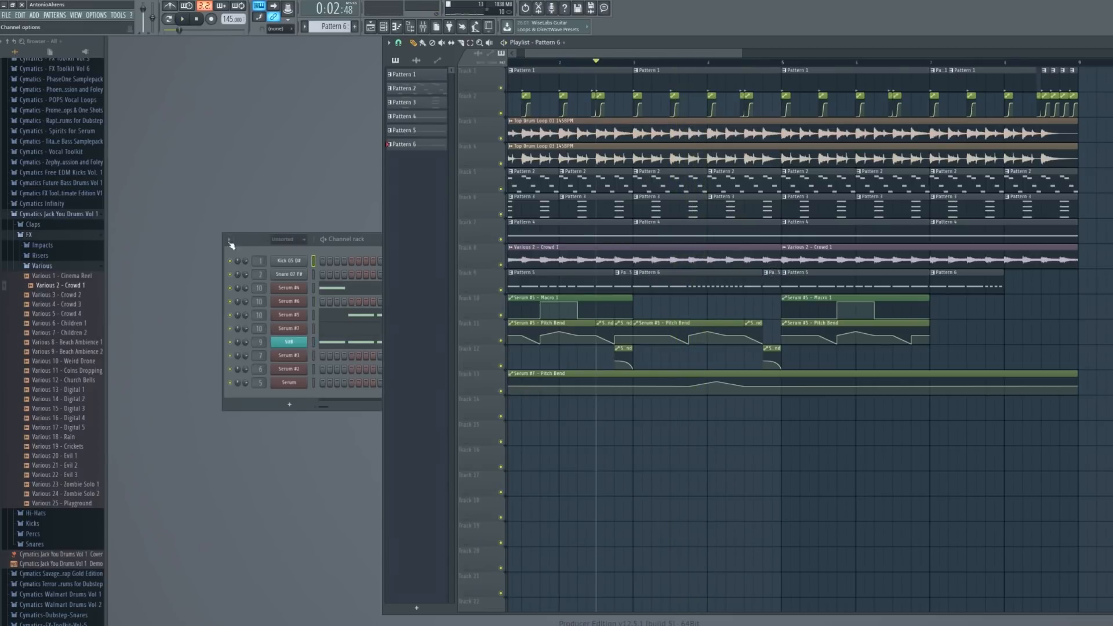
left_click(229, 239)
left_click(248, 235)
right_click(290, 315)
left_click(325, 317)
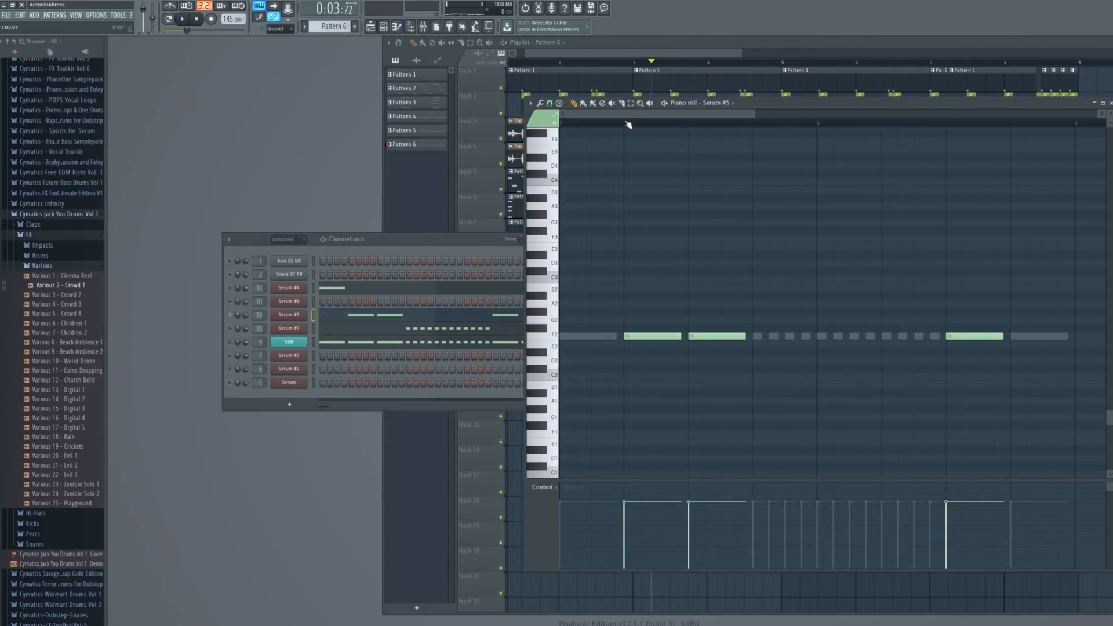
key("space")
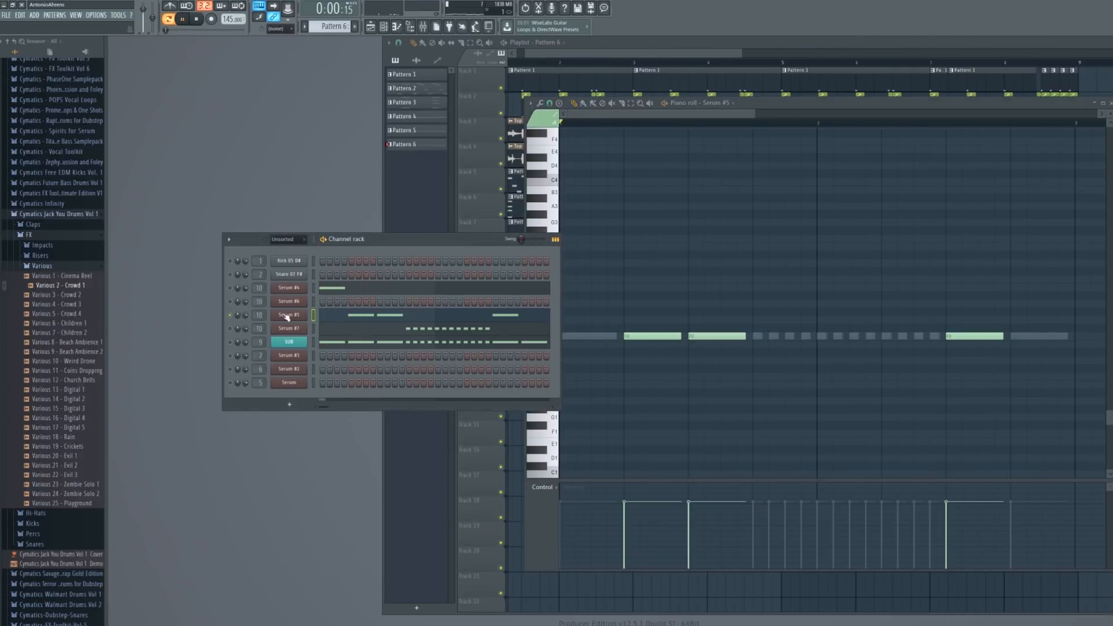
Adjust Oscillator A's wavetable position and FM warp, at 29%, in Serum #5 while auditioning Pattern 6
left_click(289, 315)
key("space")
left_click_drag(536, 336, 536, 356)
left_click(301, 311)
key("space")
left_click(300, 311)
key("space")
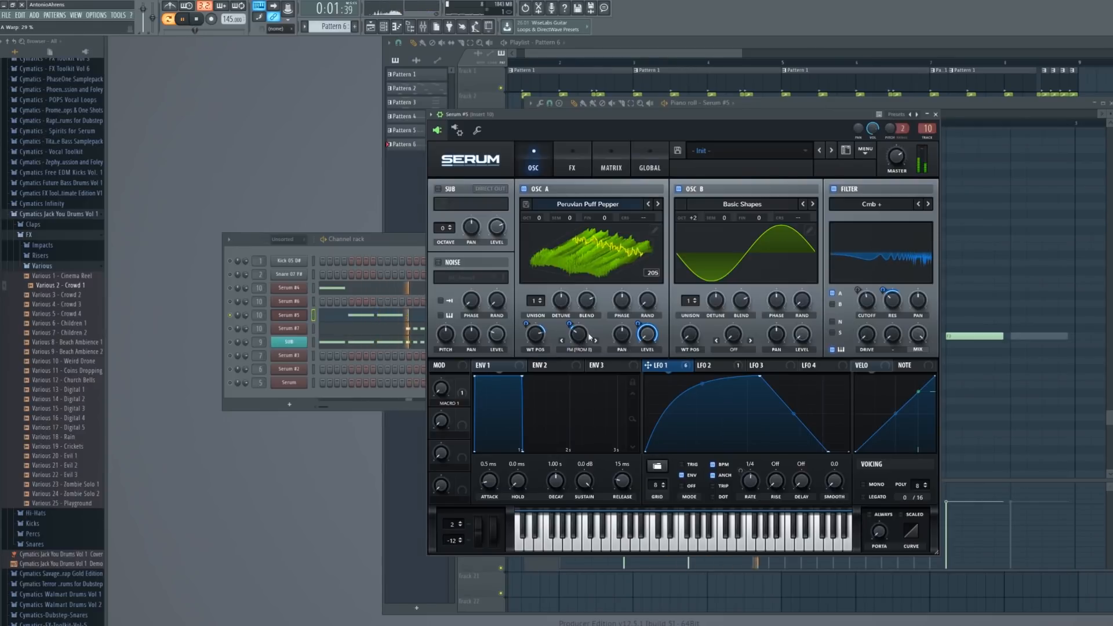
key("Escape")
left_click(755, 115)
key("Escape")
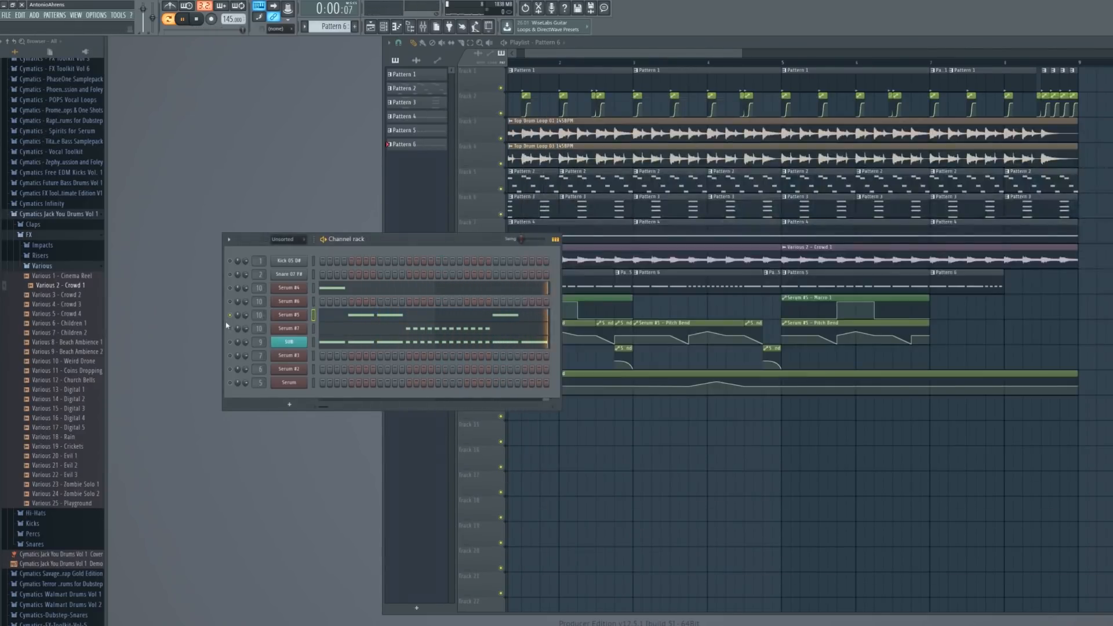
Play the arrangement from the beginning and adjust Serum #5's filter cutoff to about 1.1 kHz
left_click_drag(550, 62, 508, 62)
key("space")
scroll(748, 197, "down", 2)
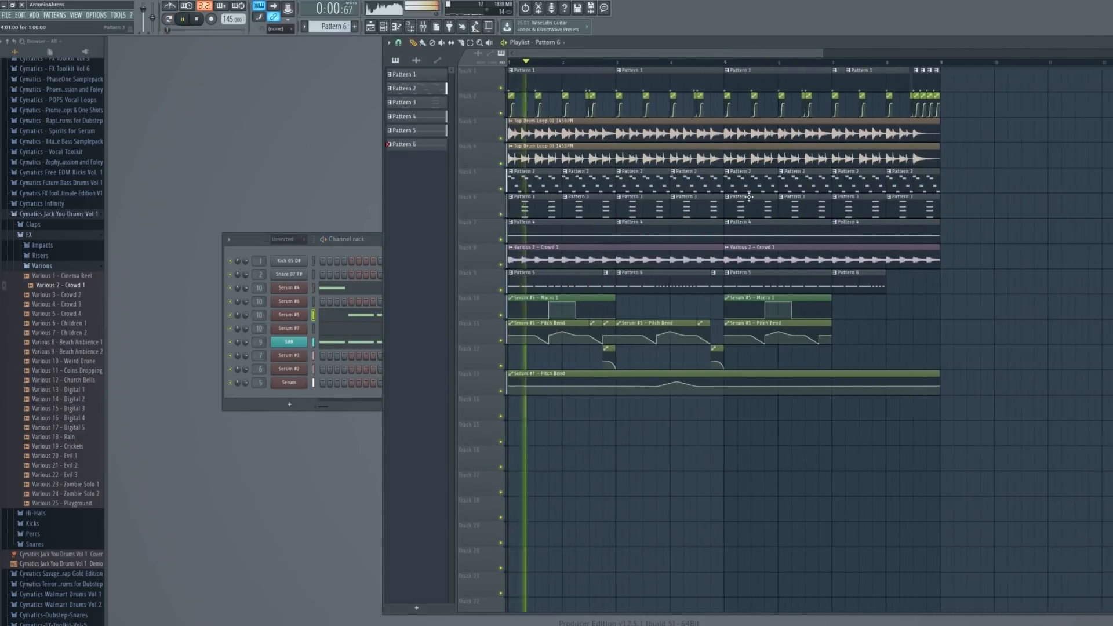
left_click(298, 318)
key("space")
key("space")
left_click_drag(873, 298, 885, 310)
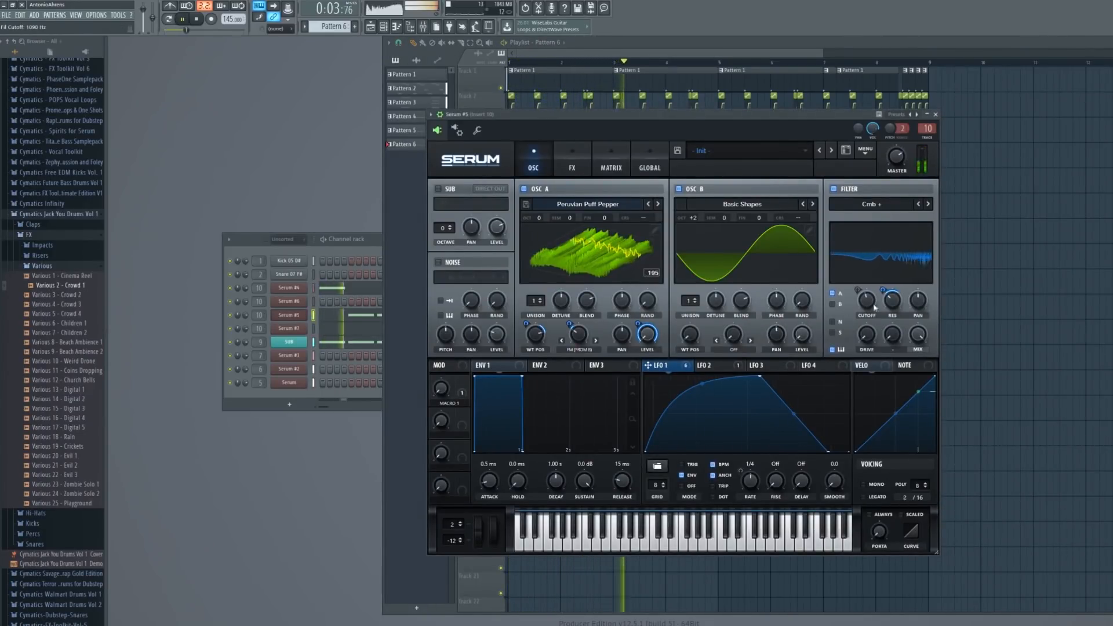
Try Oscillator A's FM warp at 34% in Serum #5 while replaying the arrangement from the start
key("Escape")
key("space")
key("space")
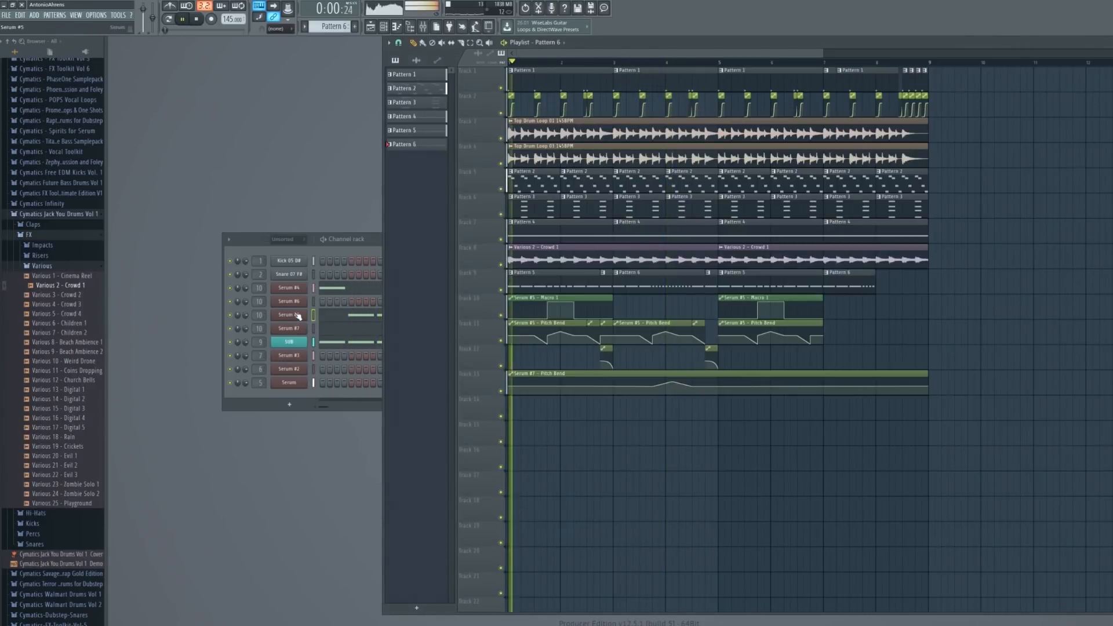
left_click(298, 316)
left_click_drag(584, 337, 586, 331)
key("Escape")
key("space")
key("space")
left_click(298, 316)
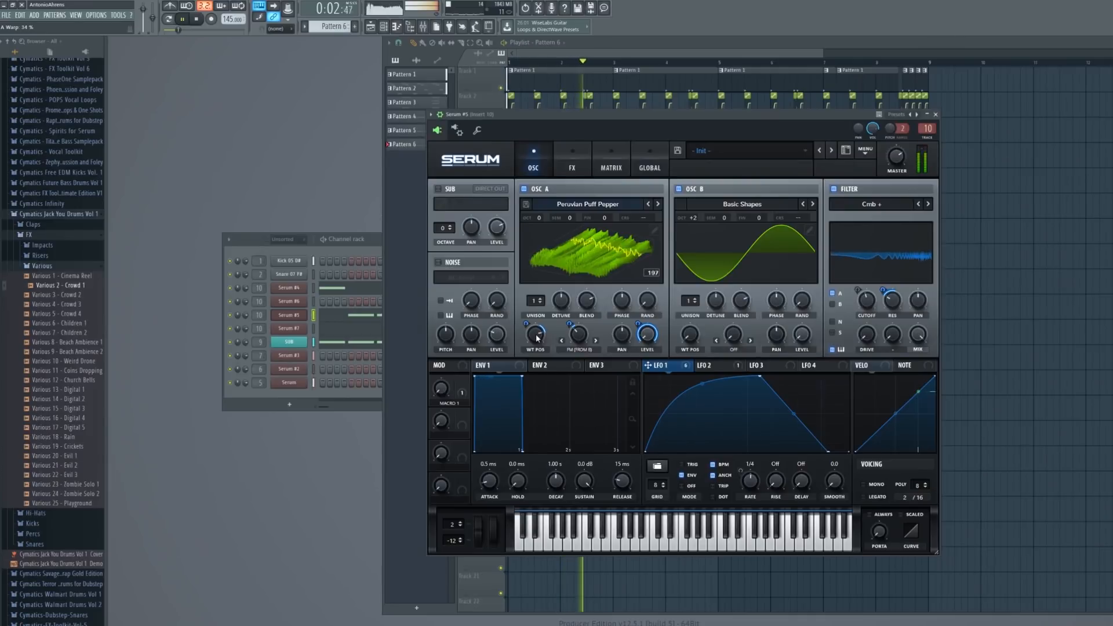
Adjust Oscillator A's wavetable position in Serum #5, trying 111, while restarting playback to compare the sound
key("Escape")
key("space")
key("space")
left_click(299, 316)
left_click_drag(535, 337, 526, 360)
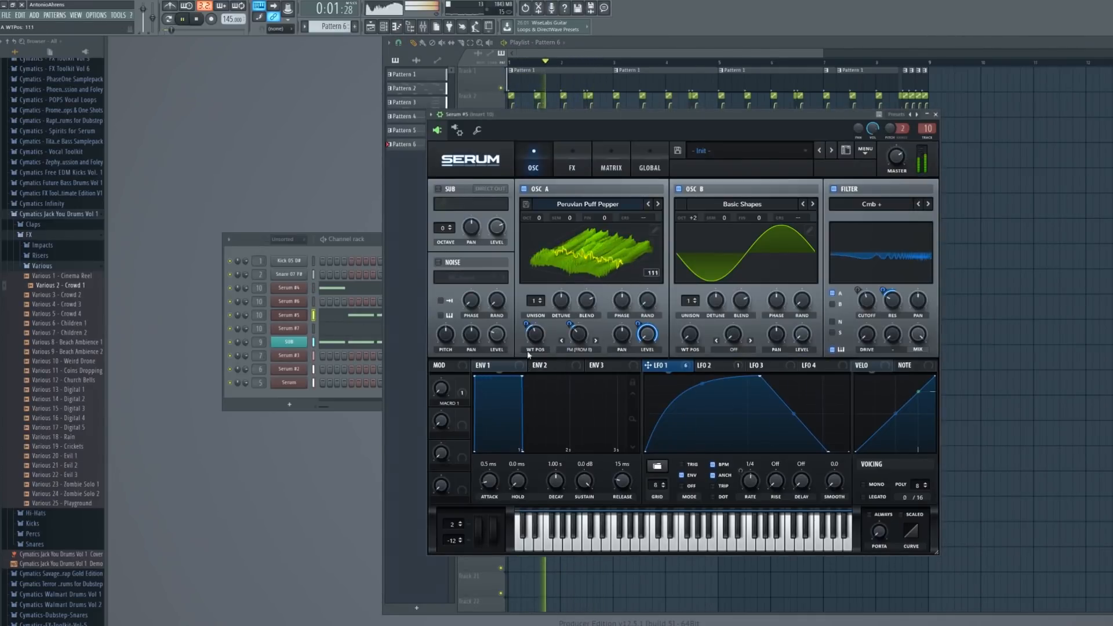
key("Escape")
key("space")
key("space")
left_click(288, 314)
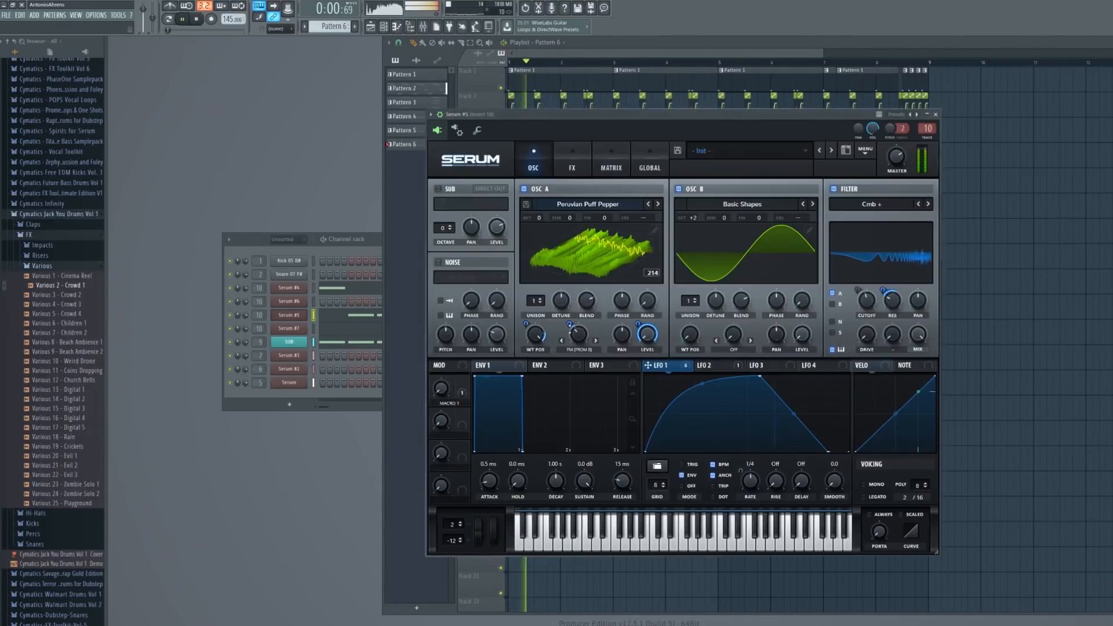
Try Serum #5 with Oscillator B's octave at +1 and Oscillator A's FM warp at 44%
key("Escape")
key("space")
key("space")
left_click(306, 316)
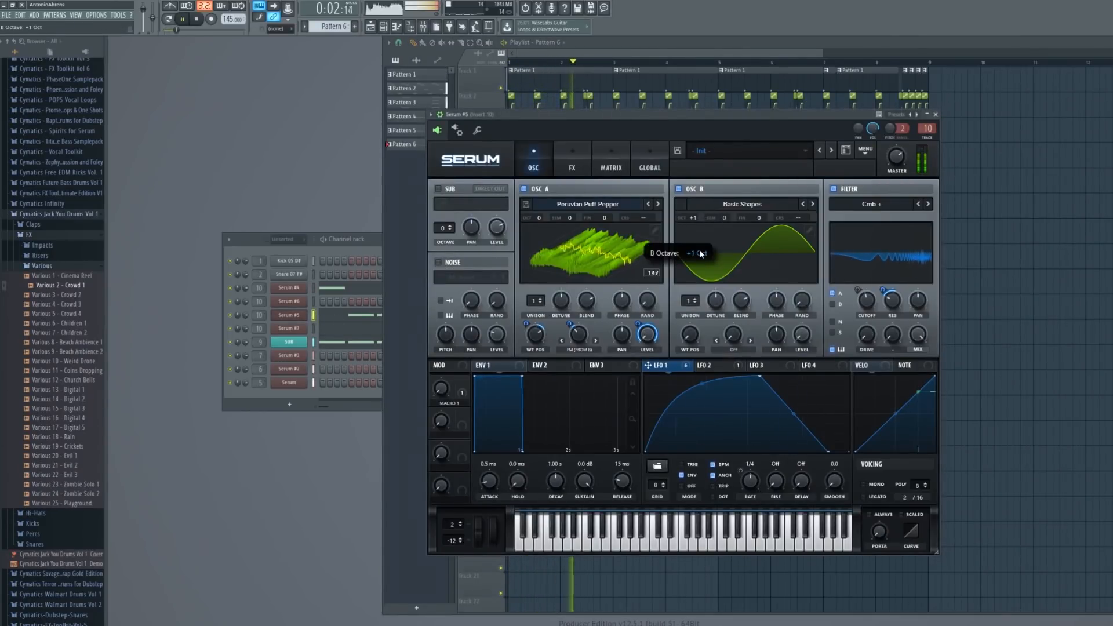
key("Escape")
key("space")
key("space")
left_click(304, 315)
left_click_drag(586, 341, 587, 333)
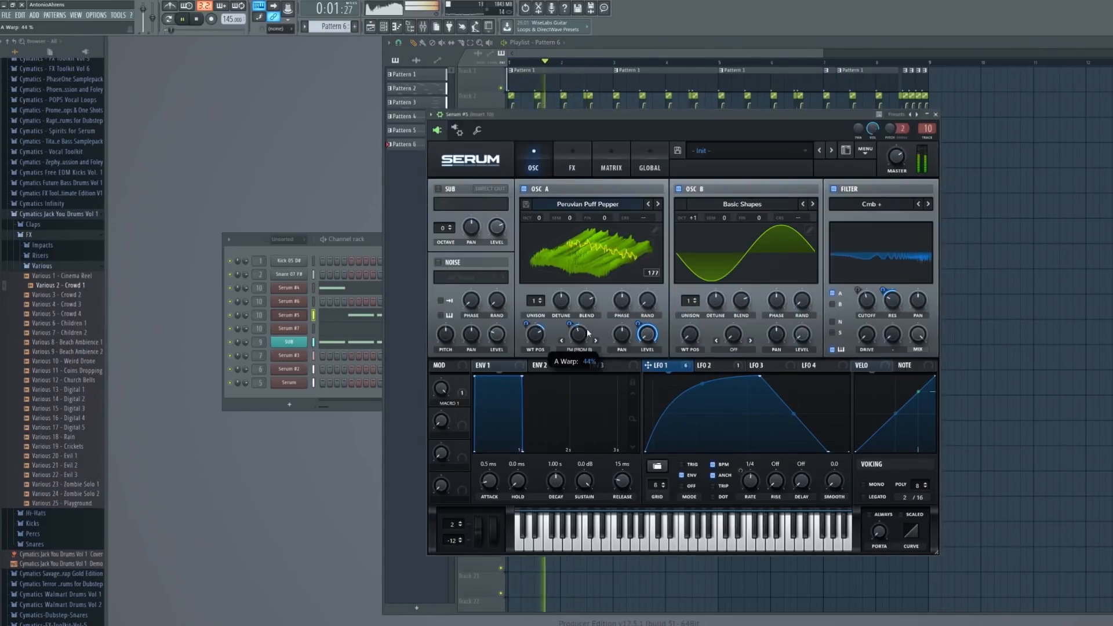
Return Serum #5's Oscillator B octave to +2, reduce Oscillator A's FM warp and replay from the start
key("Escape")
key("space")
key("space")
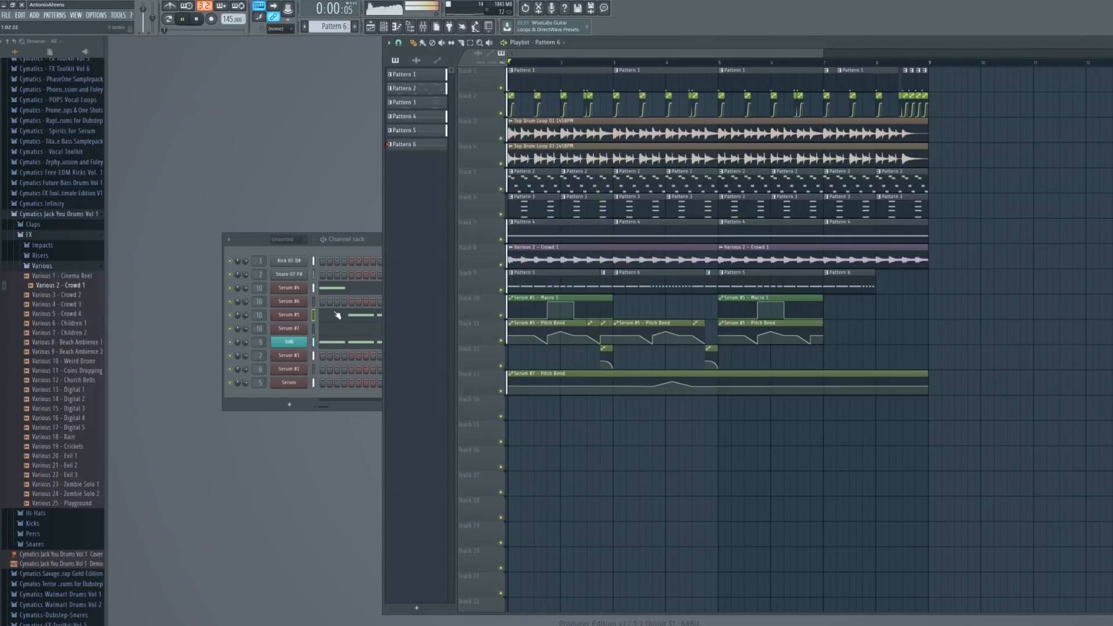
left_click(294, 318)
left_click_drag(580, 334, 581, 339)
key("Escape")
key("space")
key("space")
Set Oscillator A's FM warp to 30% in Serum #5 and play the arrangement again
left_click(289, 314)
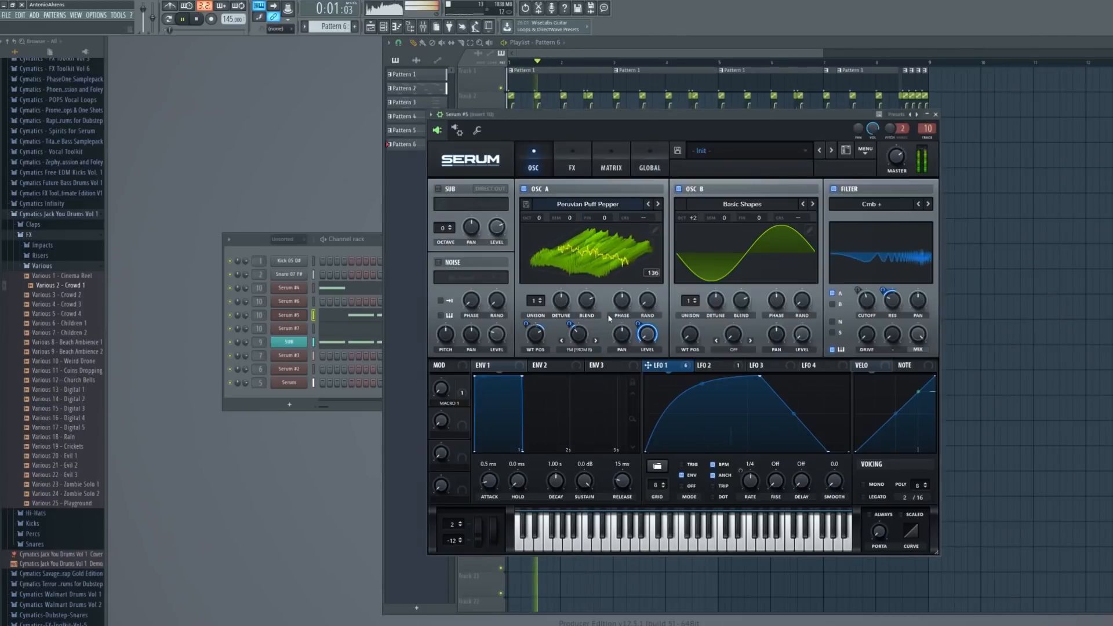
key("Escape")
key("space")
key("space")
left_click(300, 316)
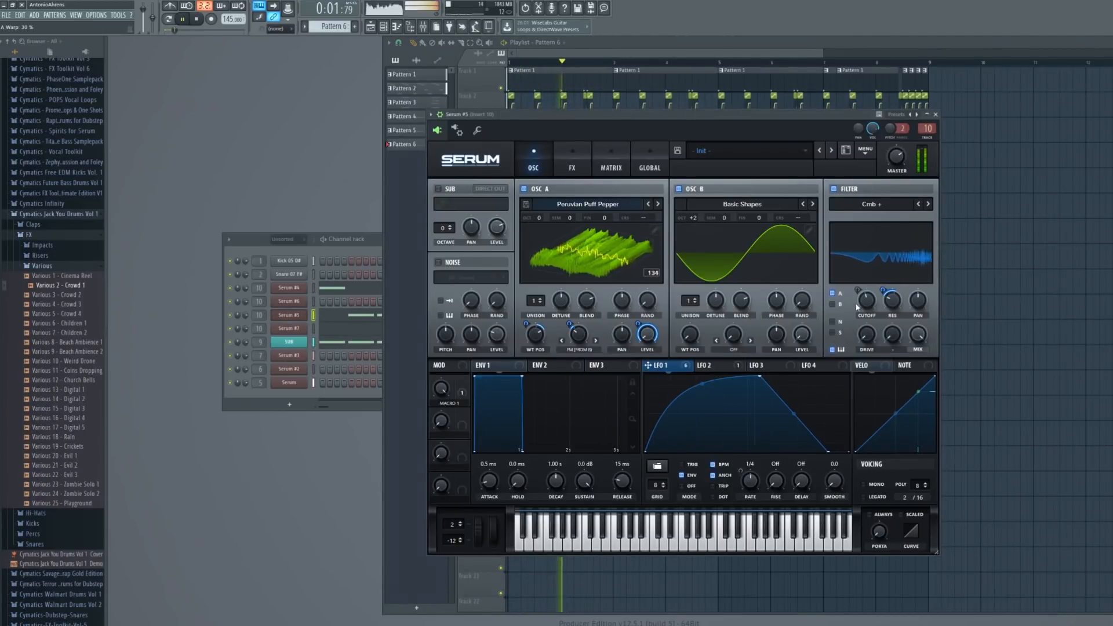
key("Escape")
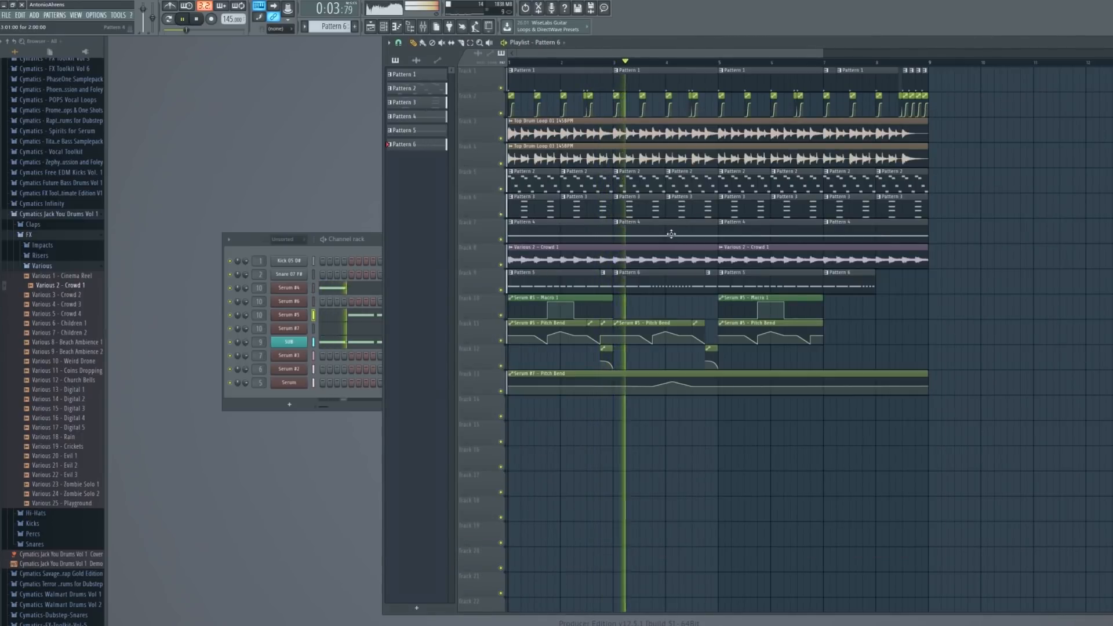
Play the arrangement and check Serum #7's effects and modulation matrix while it runs
scroll(662, 240, "down", 3)
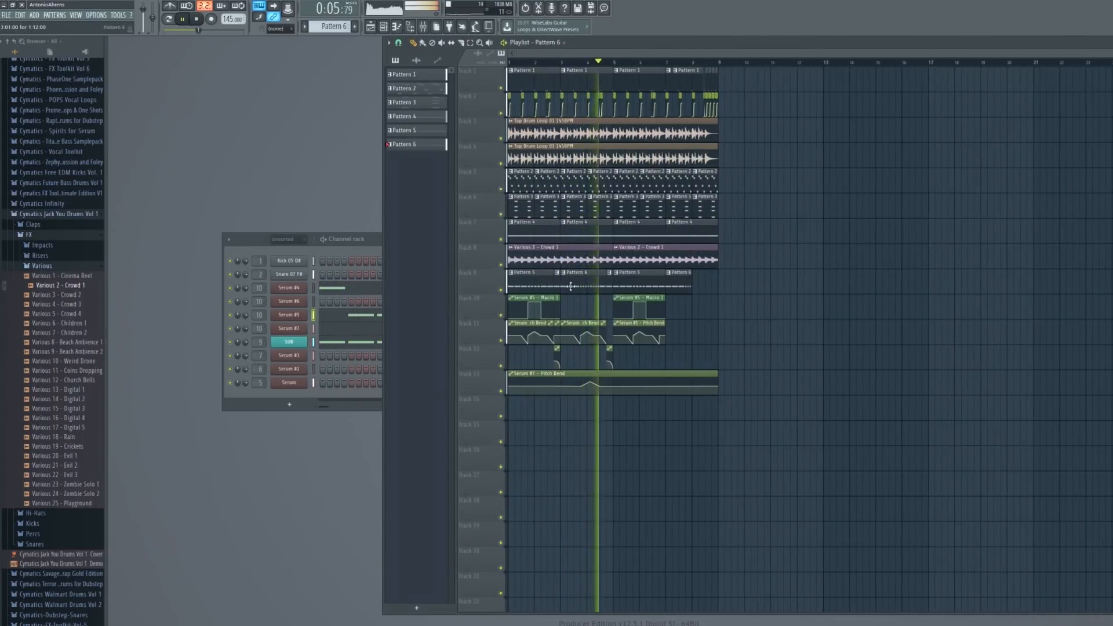
scroll(572, 286, "up", 5)
key("space")
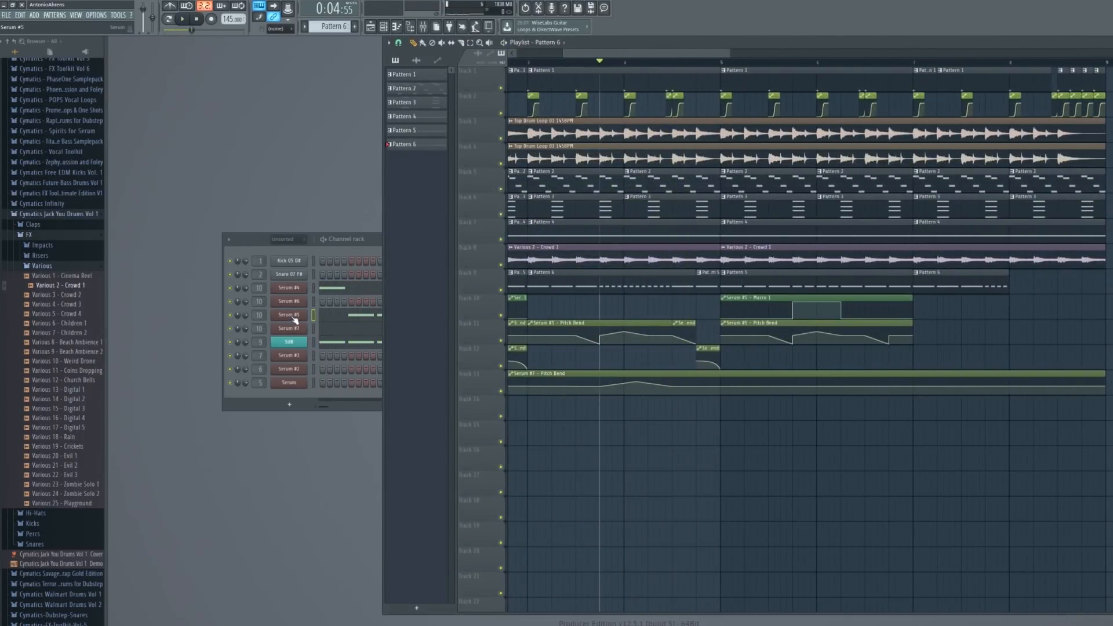
scroll(623, 150, "up", 3)
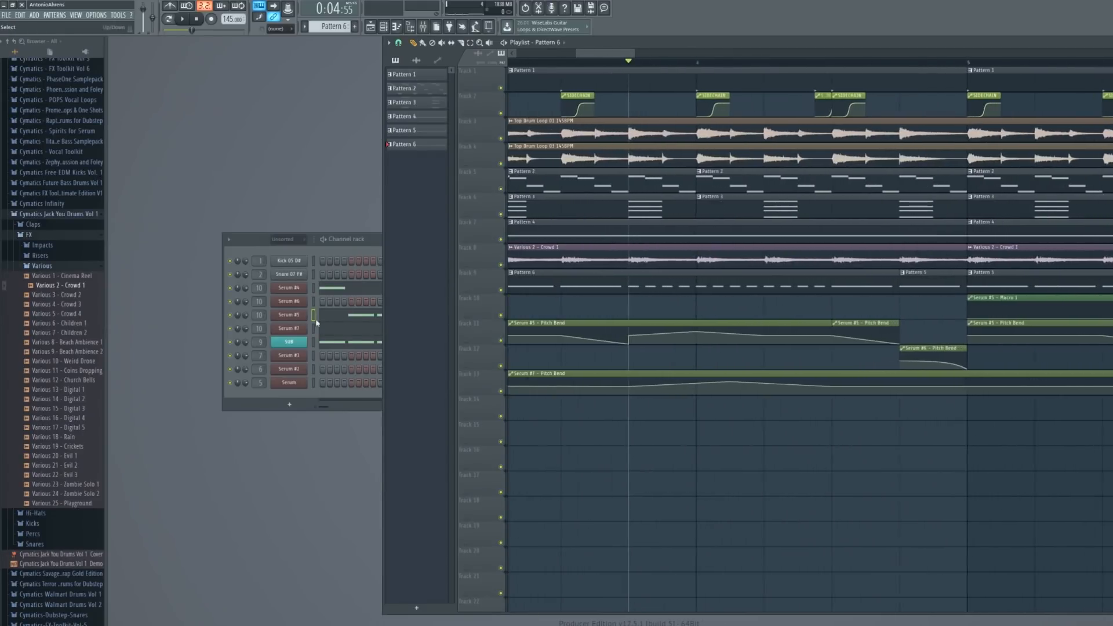
left_click(290, 329)
key("space")
key("space")
key("space")
key("Escape")
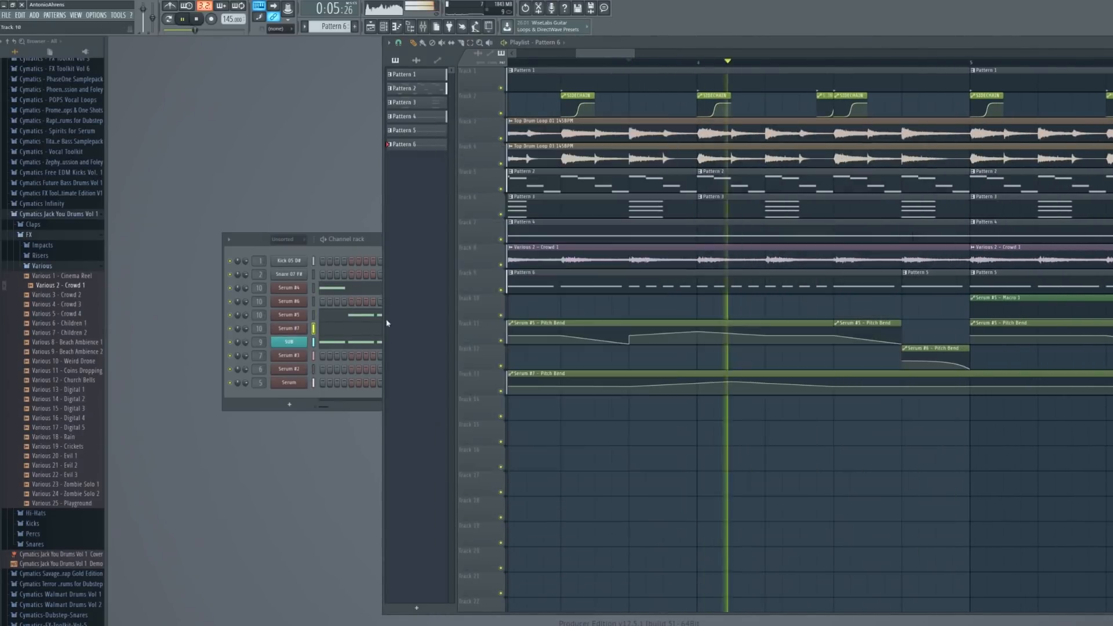
key("space")
left_click(289, 329)
key("space")
left_click(586, 167)
left_click(623, 174)
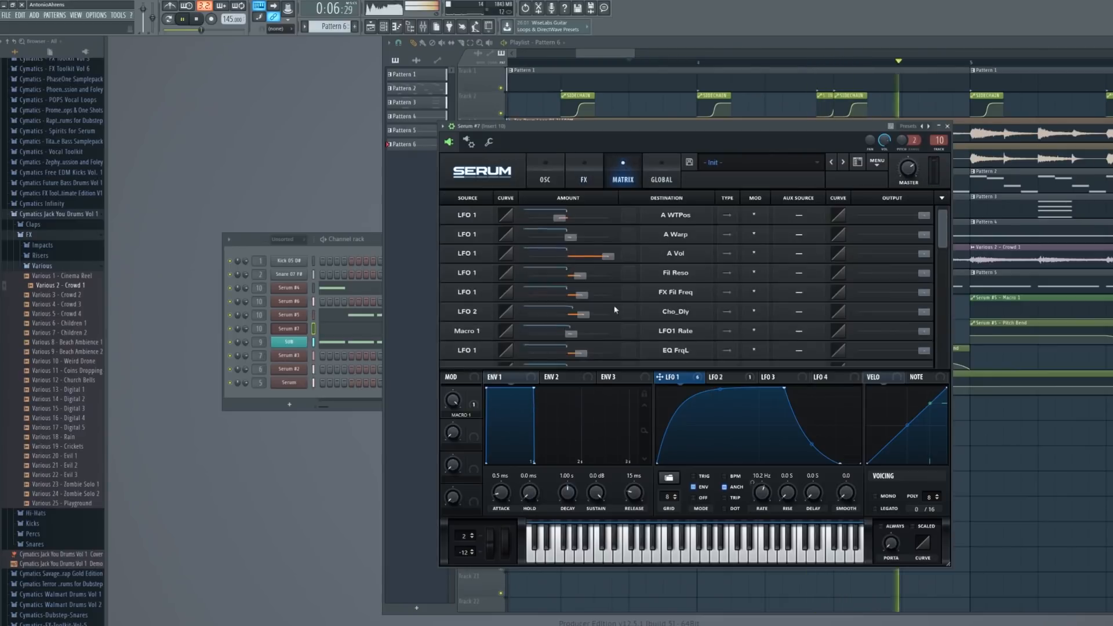
Reset the amount of the Pitch Bend to Fil Cutoff modulation in Serum #7's matrix
key("Escape")
key("space")
left_click(290, 329)
left_click(623, 174)
scroll(941, 235, "down", 2)
double_click(569, 310)
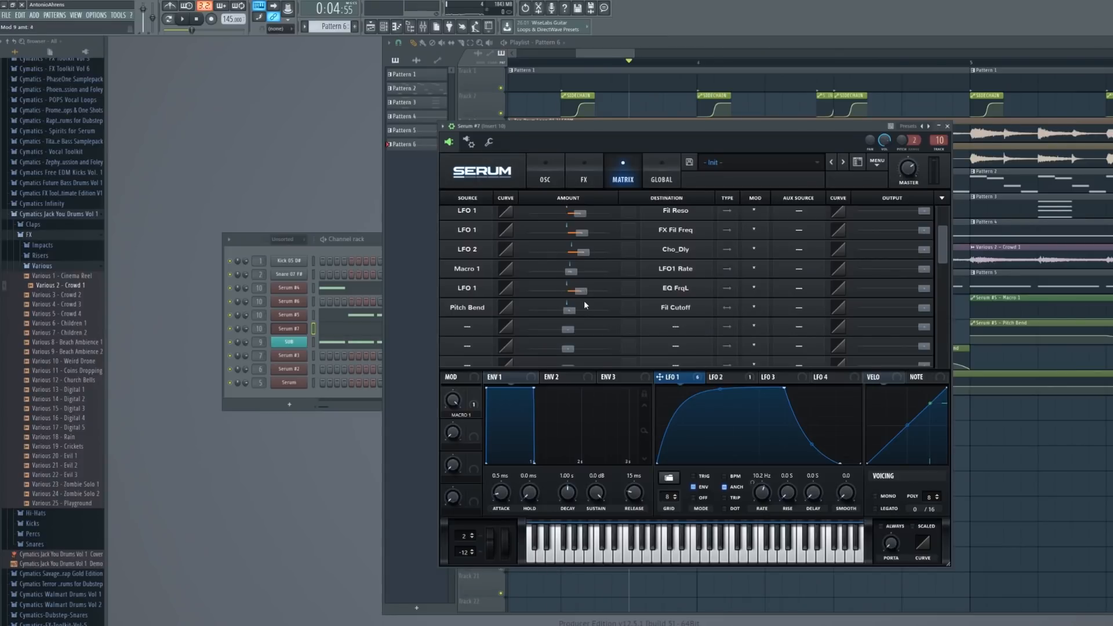
Play the arrangement through its final bars to hear Serum #7 with the changed modulation, and stop playback
key("Escape")
key("space")
scroll(650, 290, "down", 5)
scroll(707, 281, "up", 5)
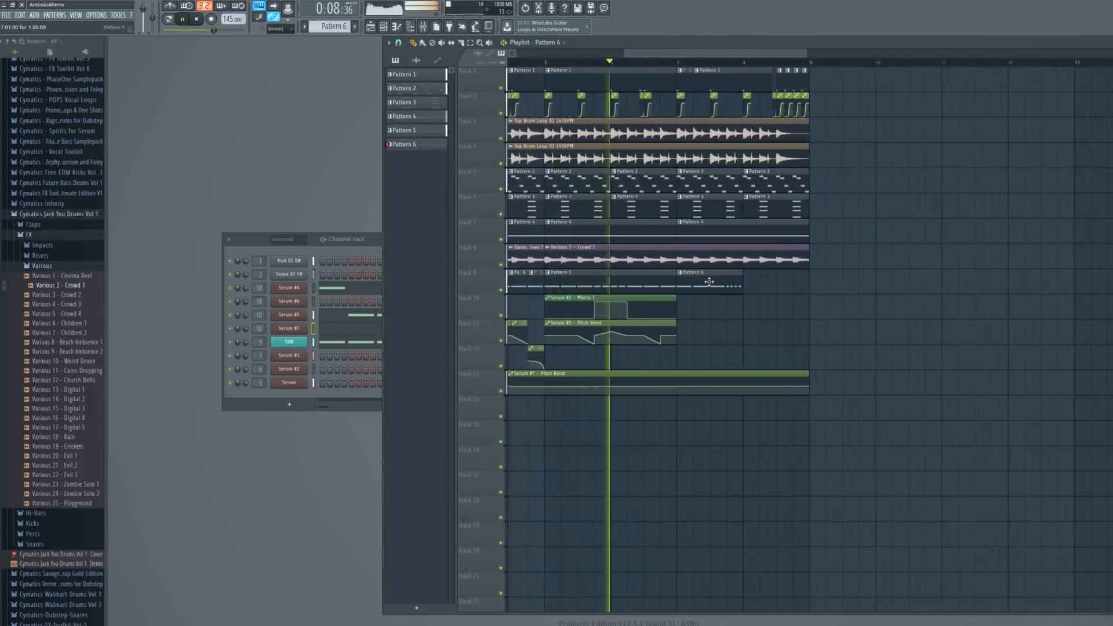
scroll(704, 284, "down", 3)
scroll(723, 286, "down", 2)
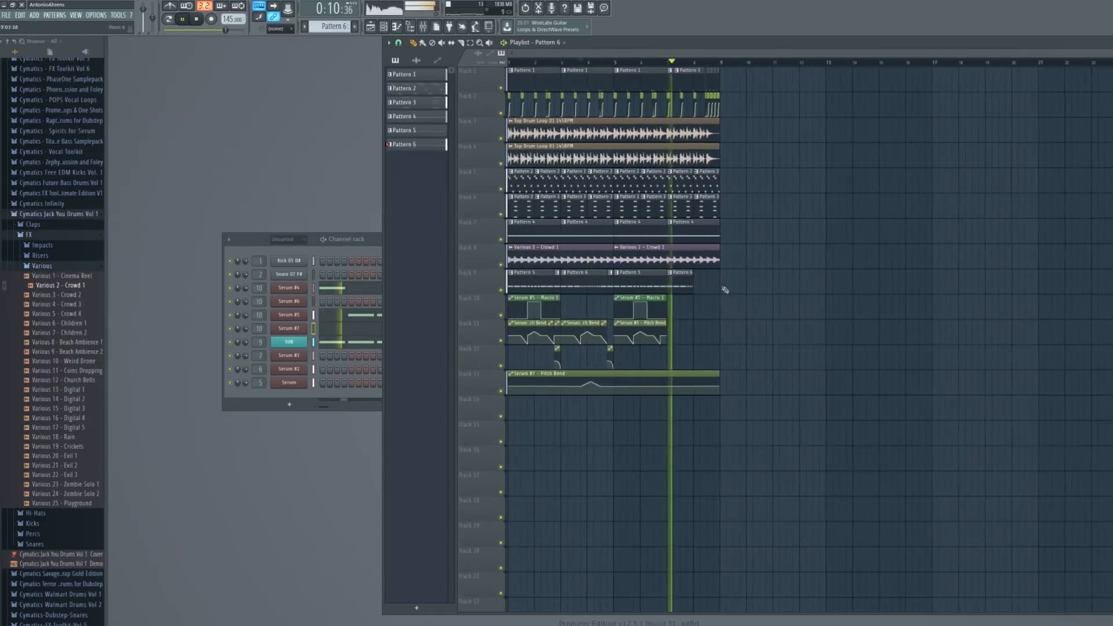
key("space")
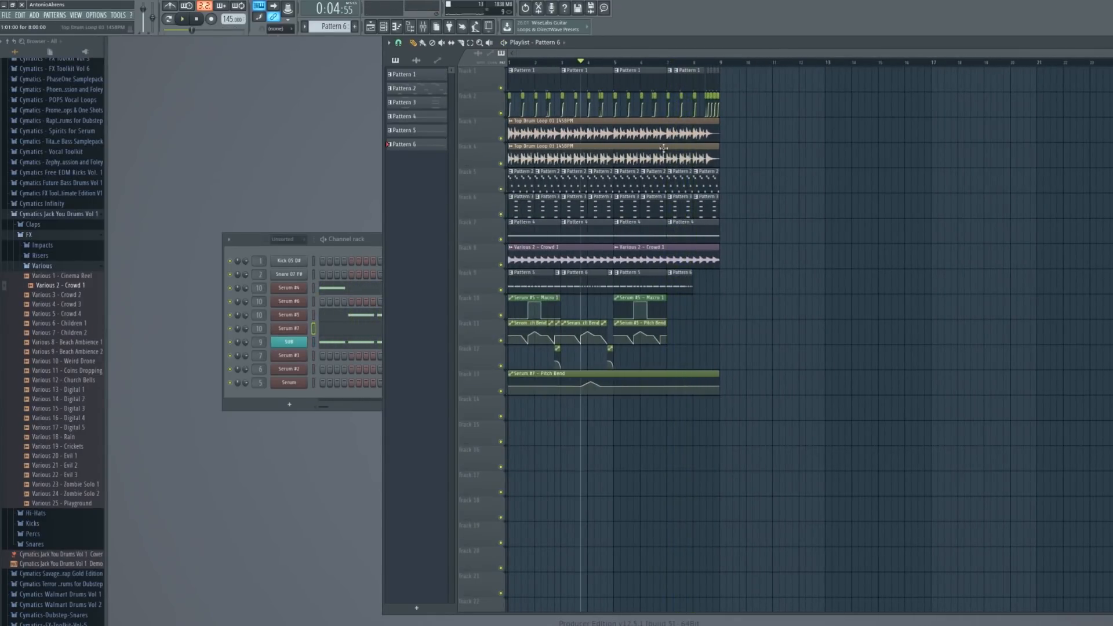
Place another copy of the Serum #5 Pitch Bend automation clip on its playlist track, starting at bar 7
scroll(677, 283, "up", 2)
left_click(599, 329)
scroll(727, 332, "up", 3)
left_click(728, 333)
scroll(782, 321, "down", 3)
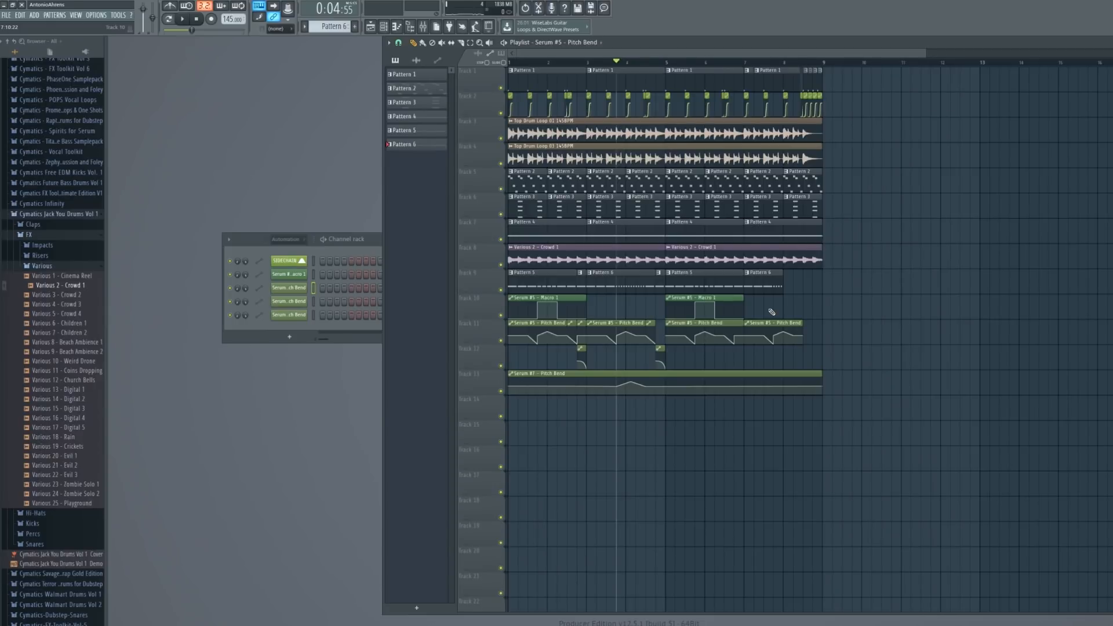
Create Pattern 7 and show all channels in the channel rack
left_click(371, 253)
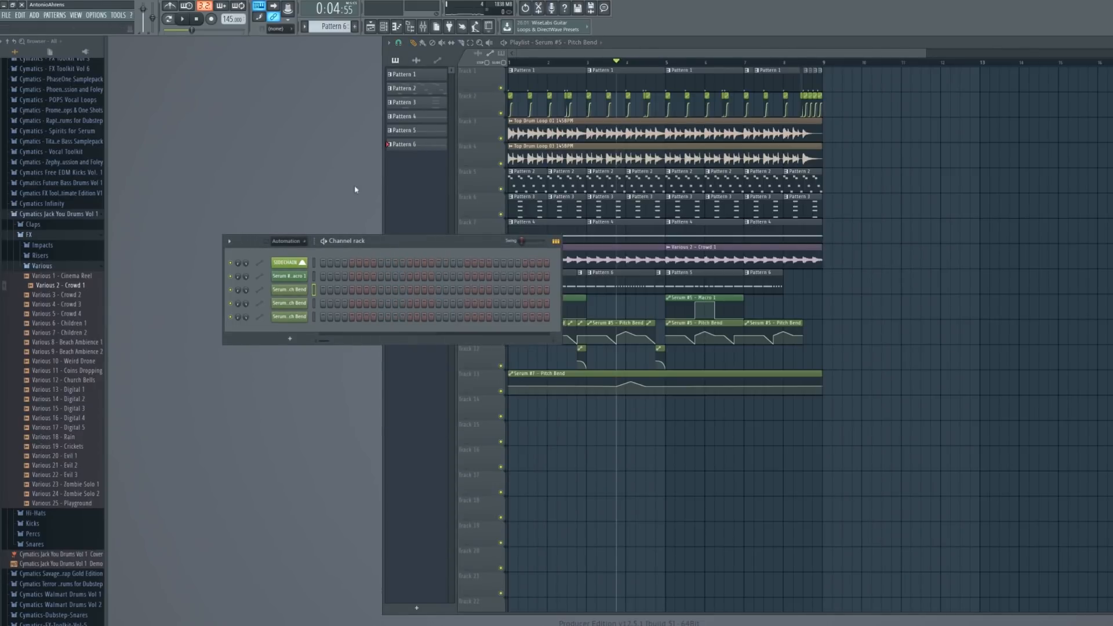
left_click(354, 27)
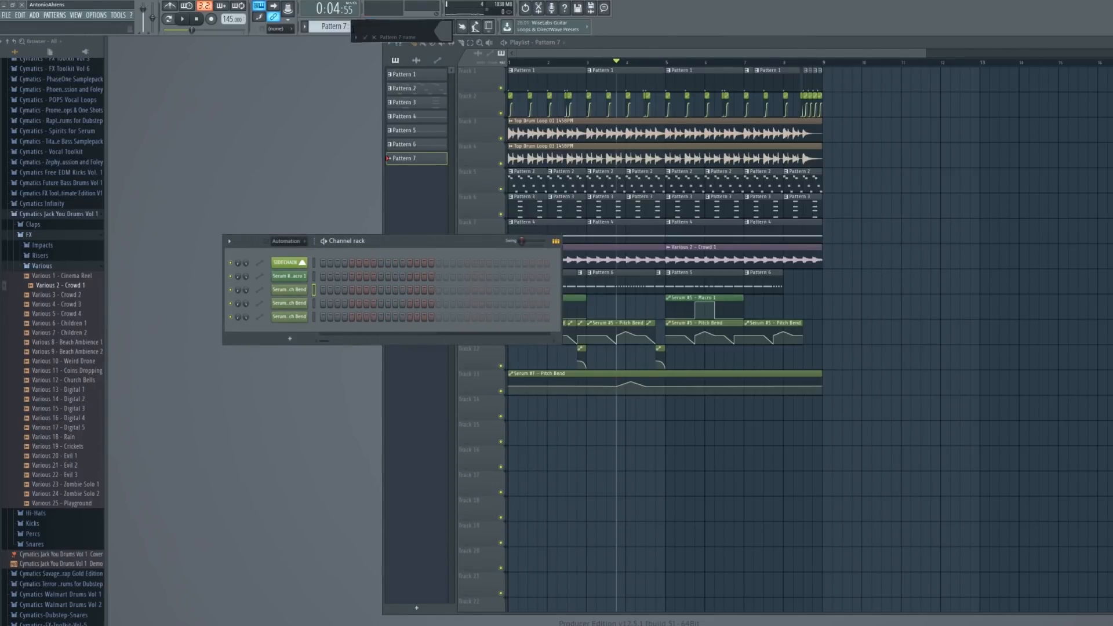
key("Return")
scroll(297, 246, "down", 2)
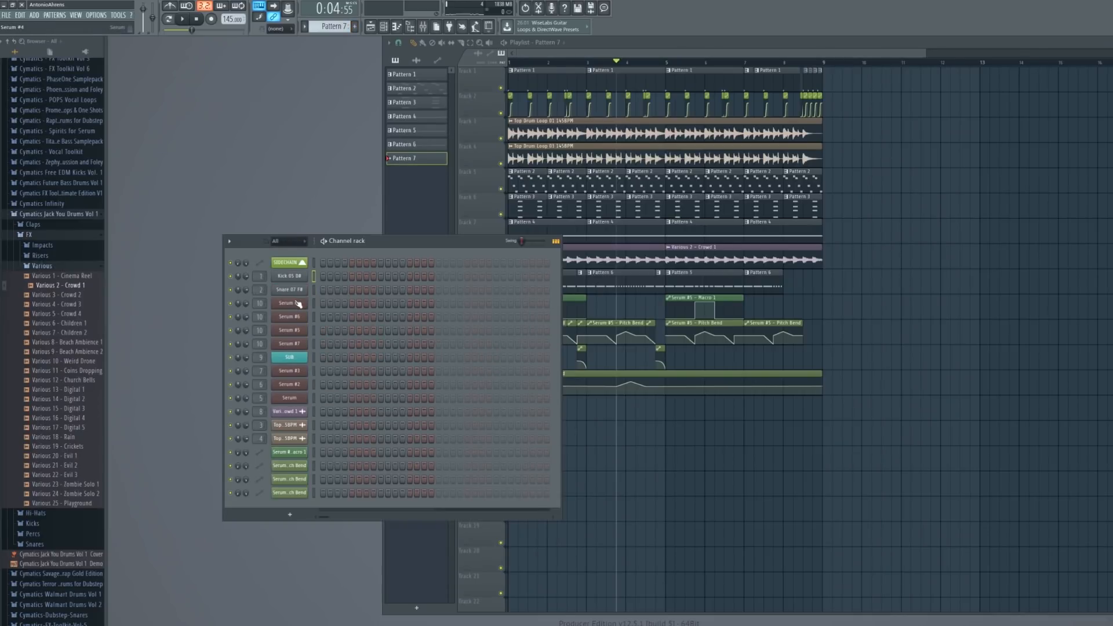
Insert a new Serum channel next to Serum #4 in the channel rack
right_click(297, 304)
mouse_move(353, 357)
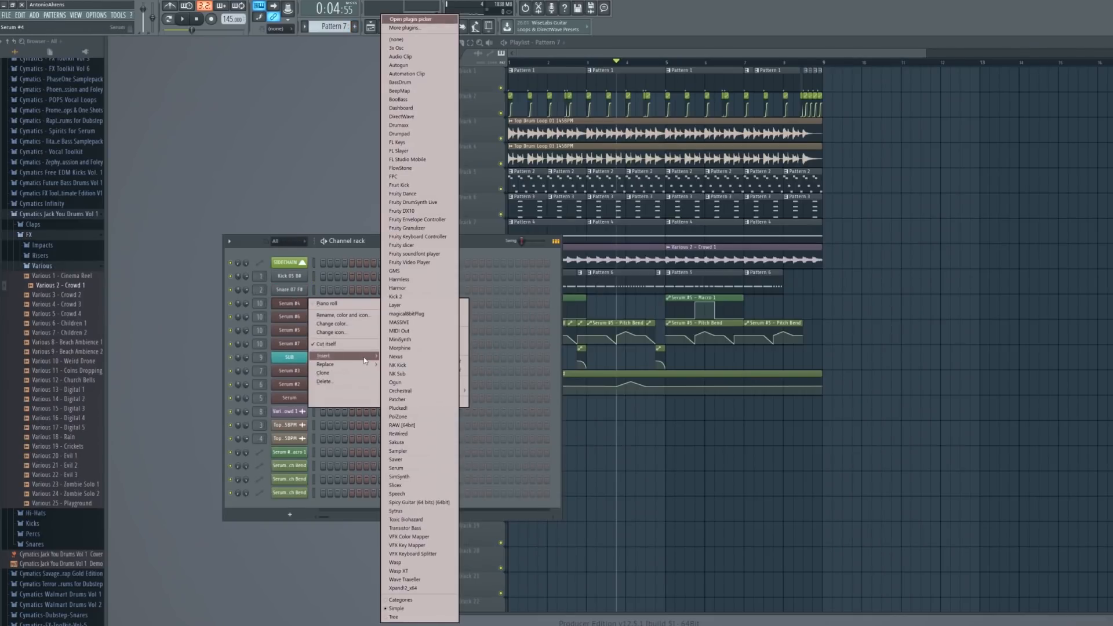
left_click(425, 468)
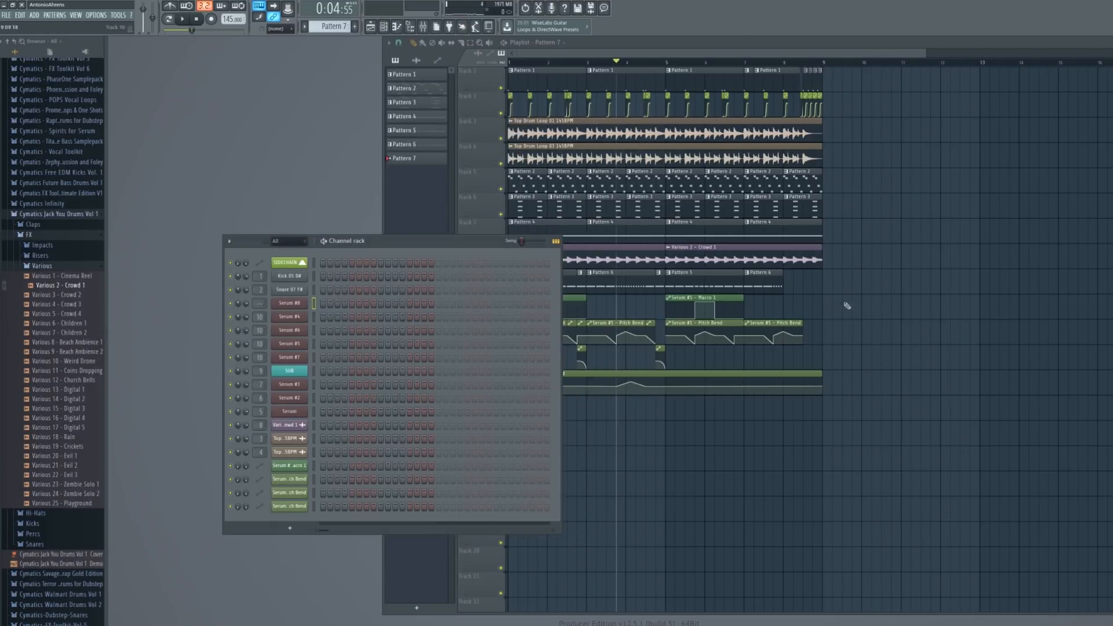
Fill the first bar of Serum #8's piano roll with four evenly spaced F5 notes
right_click(303, 302)
left_click(371, 307)
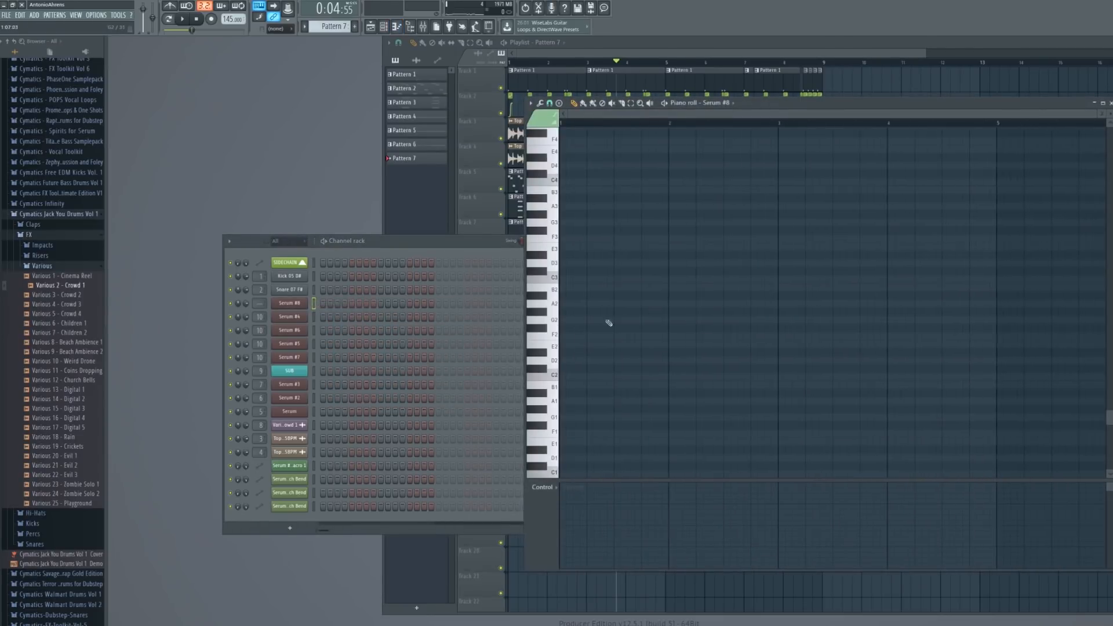
scroll(579, 312, "up", 2)
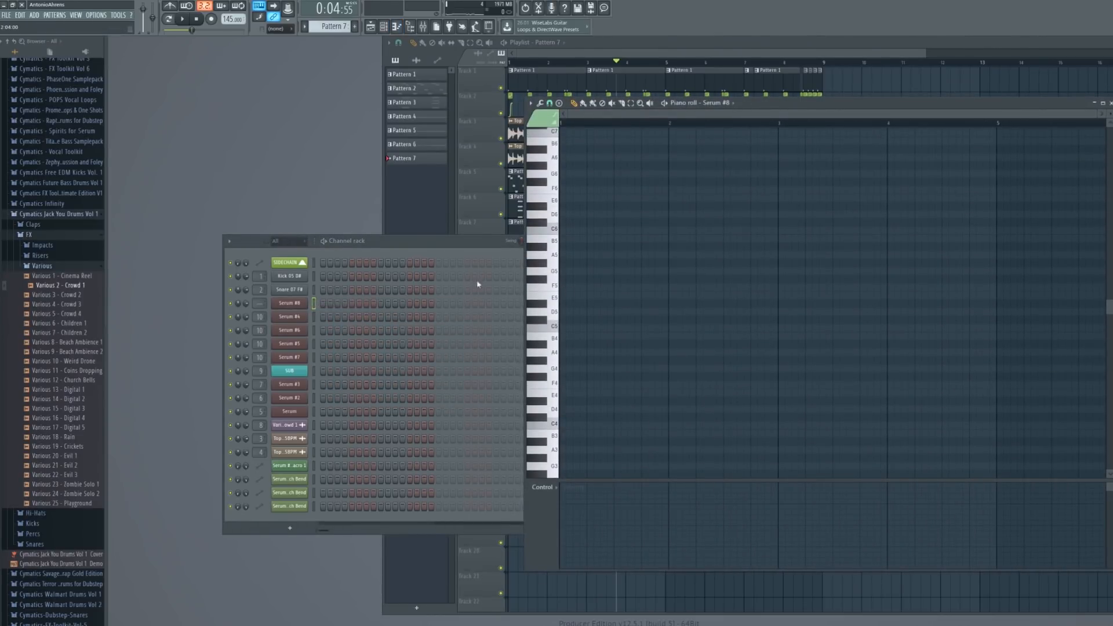
left_click(562, 288)
scroll(562, 288, "up", 5)
left_click(664, 104)
key("space")
key("space")
key("space")
left_click_drag(573, 287, 650, 288)
key("space")
key("space")
left_click(662, 288)
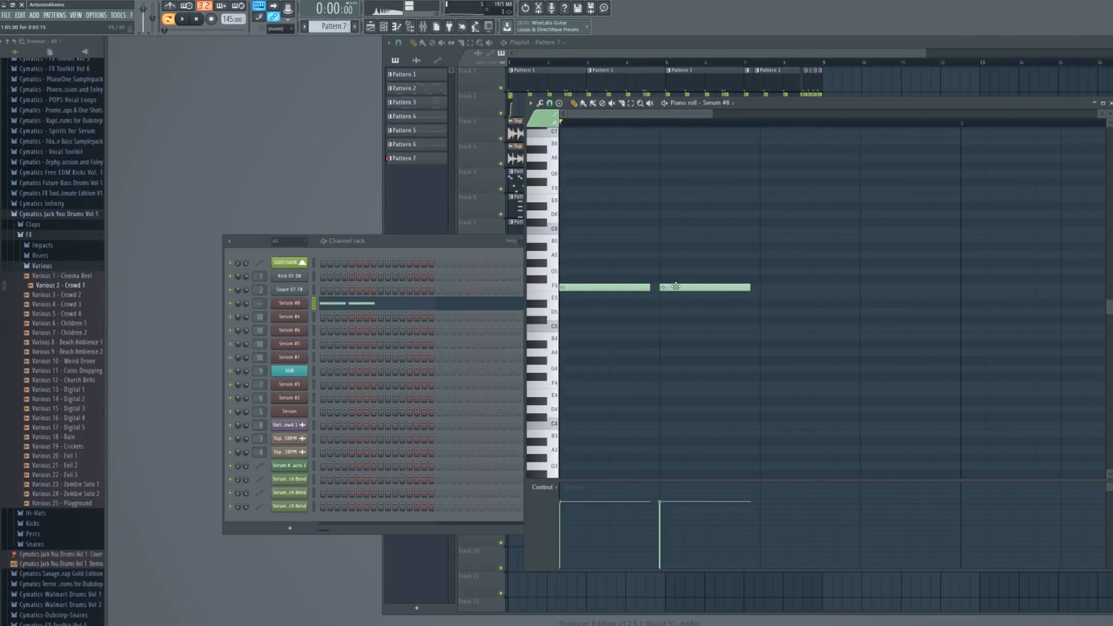
scroll(661, 289, "down", 4)
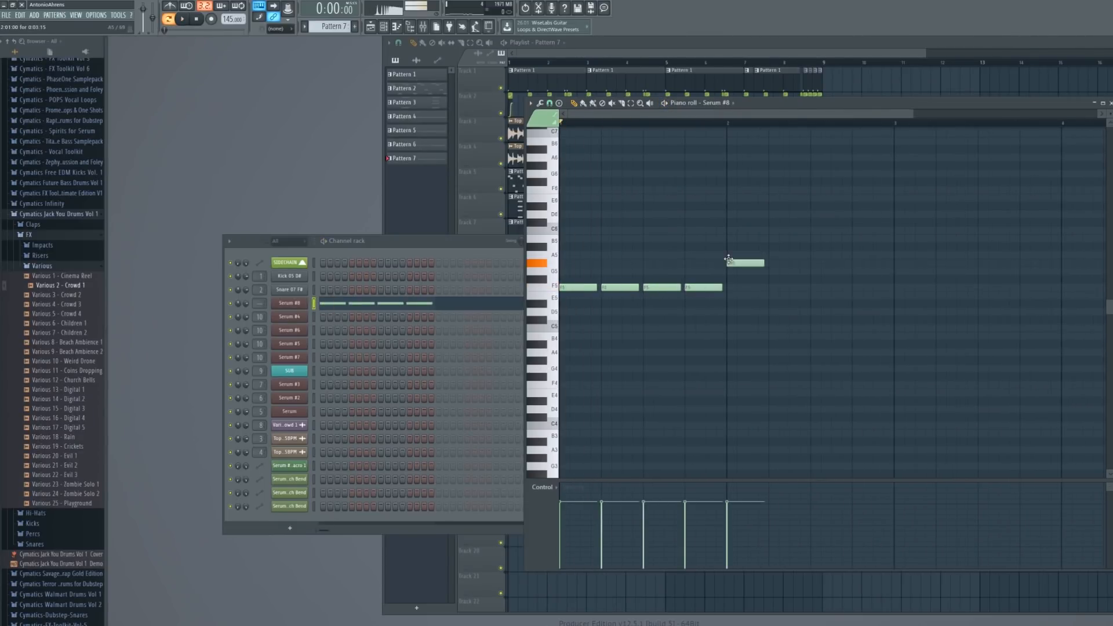
Add four G#5 notes in bar 2, four D#5 notes in bar 3 and four A#5 notes in bar 4
left_click(728, 259)
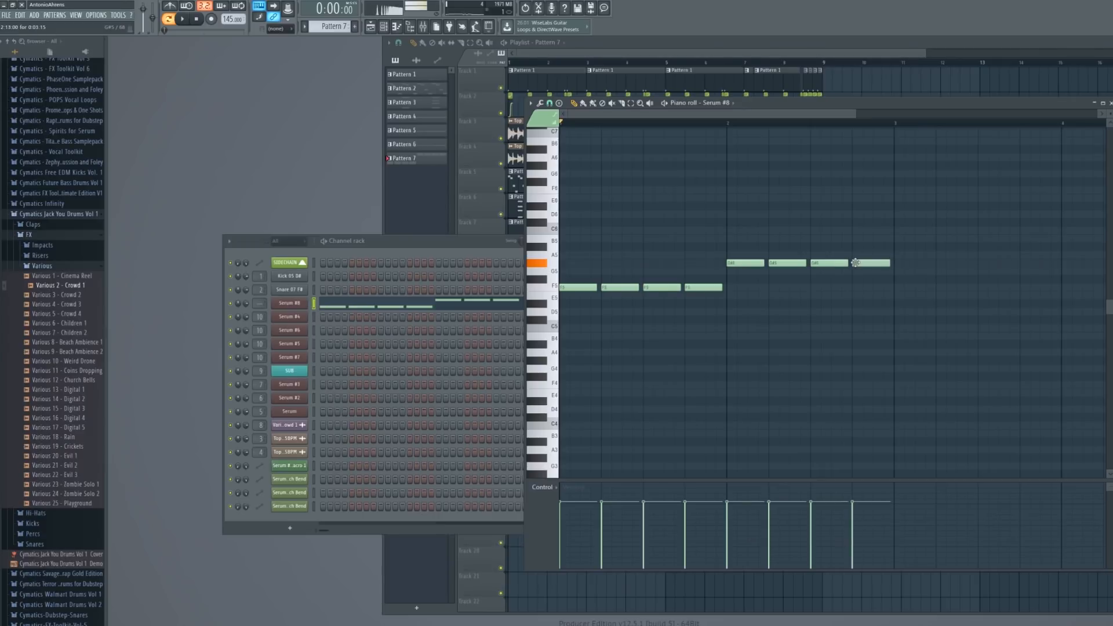
left_click(893, 313)
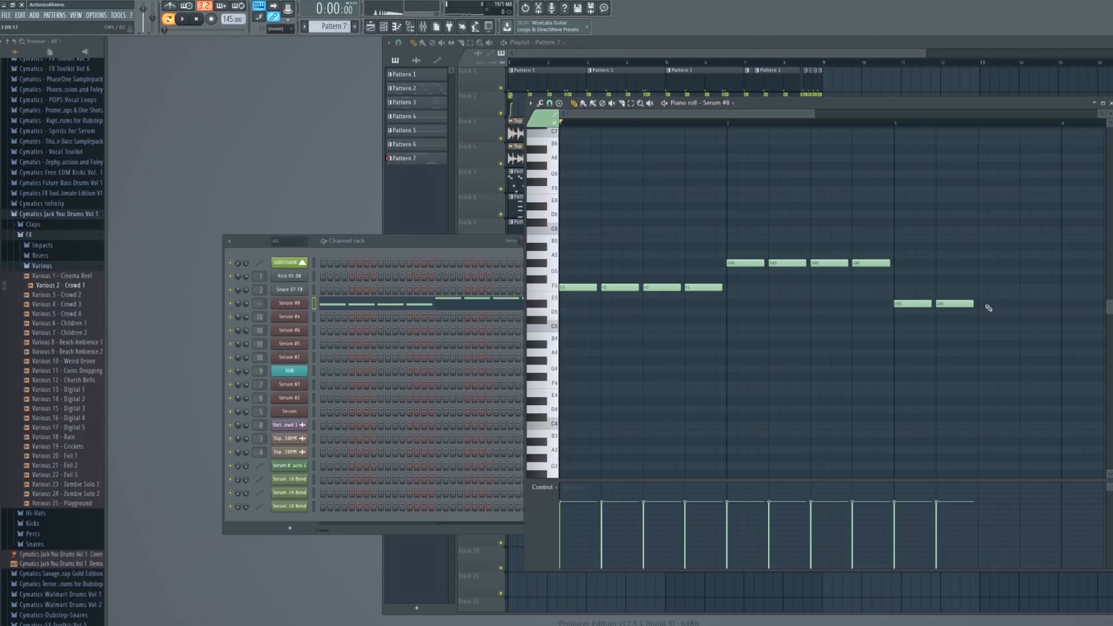
scroll(1023, 308, "down", 2)
left_click(856, 242)
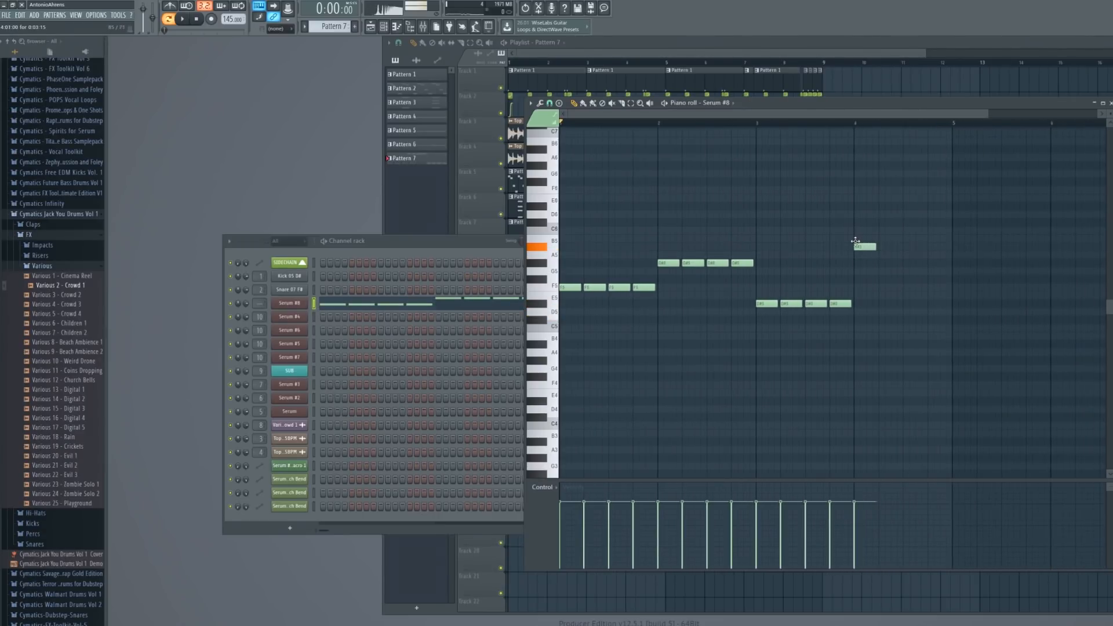
Copy Serum #8's complete four-bar note sequence into the SUB channel's piano roll
left_click_drag(964, 237, 548, 324)
right_click(289, 370)
left_click(295, 375)
key("ctrl+v")
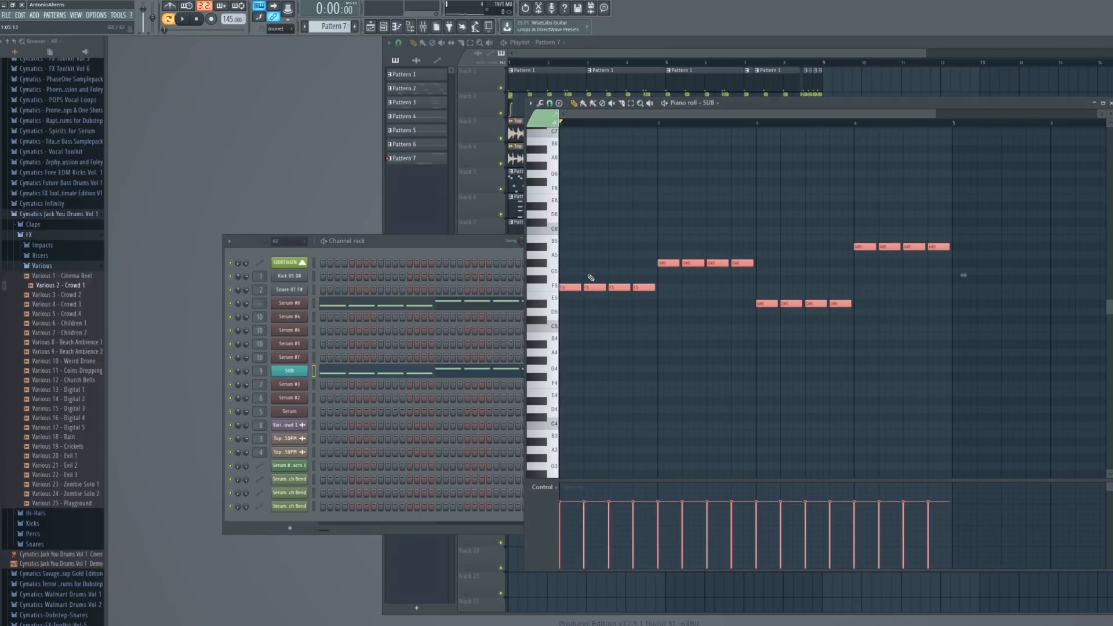
Transpose the pasted SUB notes down three octaves and preview Pattern 7
key("ctrl+Down")
key("ctrl+Down")
key("ctrl+Down")
scroll(589, 286, "down", 5)
key("space")
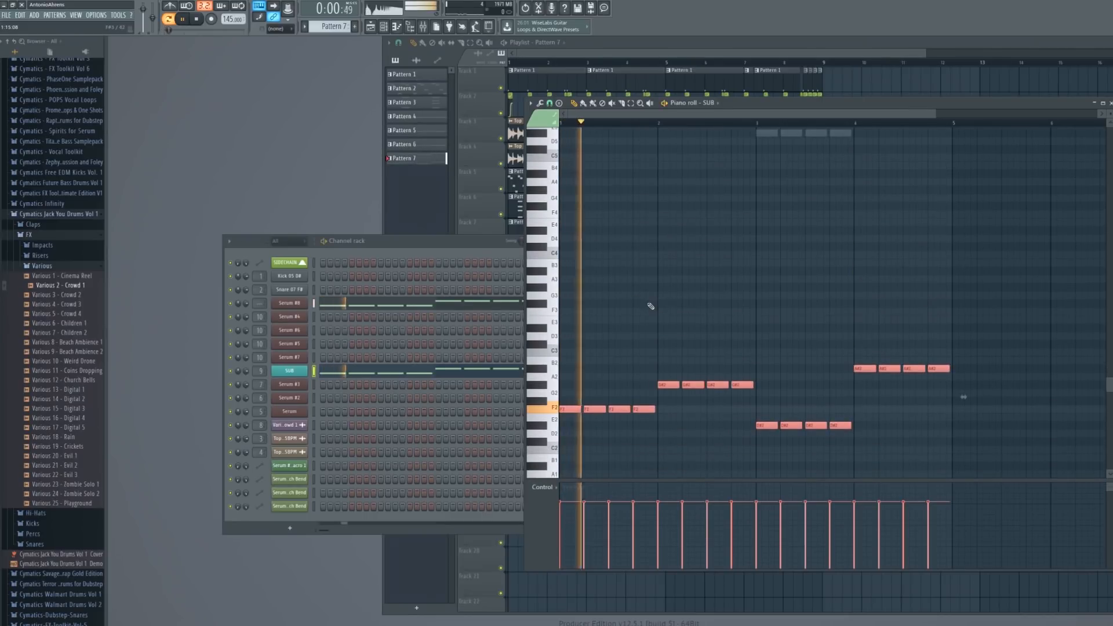
key("space")
Return to Serum #8's piano roll and transpose all of its notes down three octaves
right_click(293, 308)
left_click(338, 304)
right_click(304, 306)
right_click(304, 307)
right_click(303, 308)
left_click(425, 316)
right_click(263, 303)
left_click(290, 300)
key("Escape")
left_click(718, 303)
right_click(717, 303)
scroll(682, 271, "up", 6)
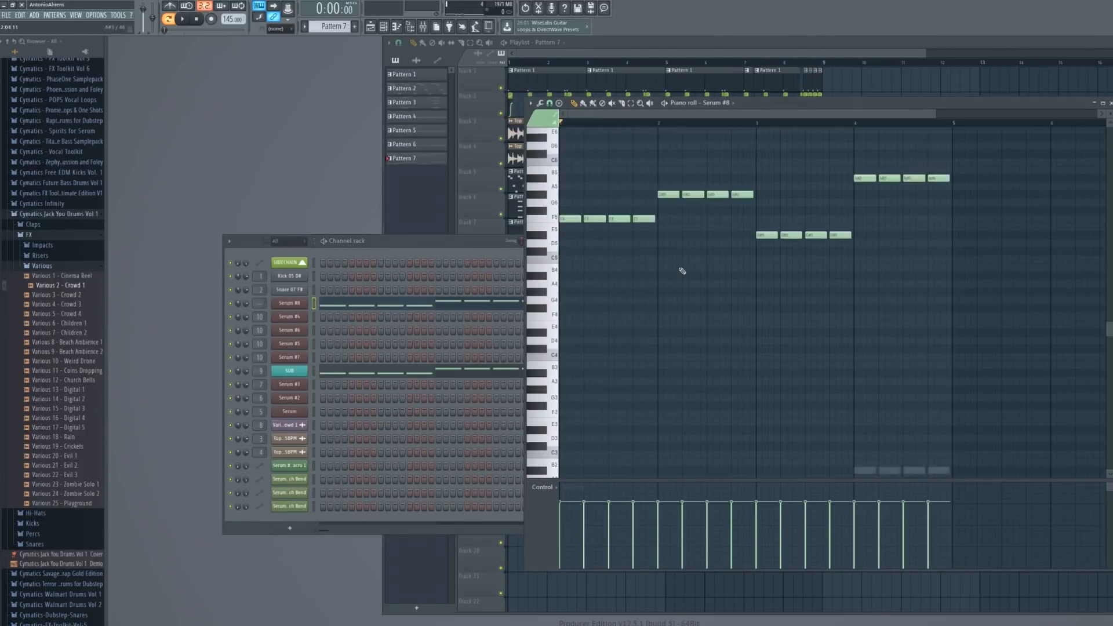
key("ctrl+a")
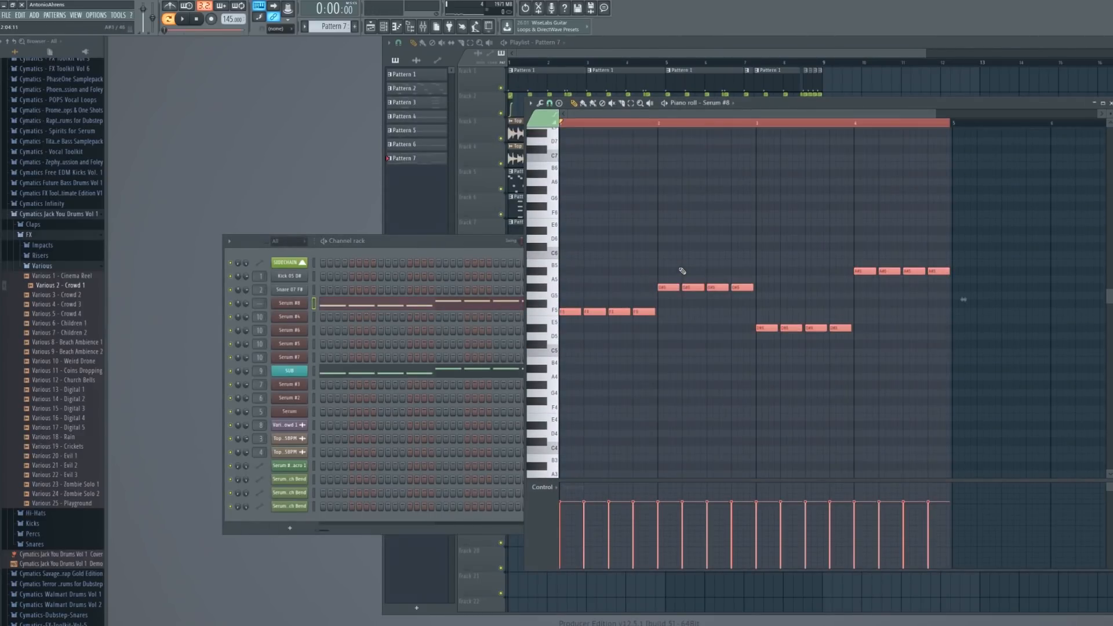
key("ctrl+Down")
key("ctrl+Down")
key("ctrl+Down")
scroll(683, 272, "down", 5)
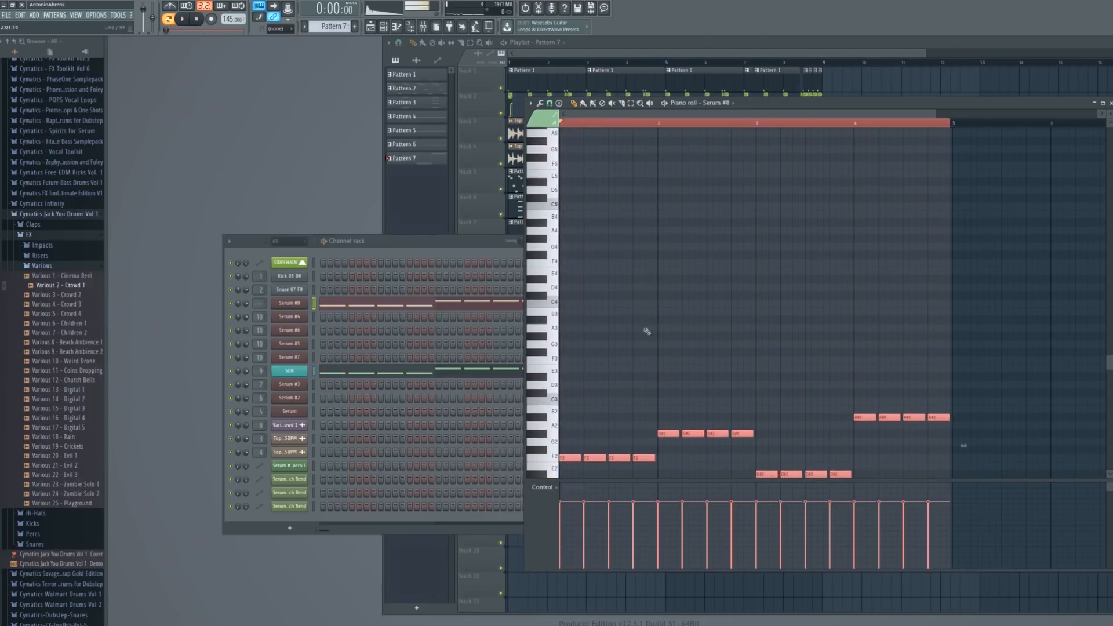
Enable Serum #8's distortion, compressor and AC hum1 noise oscillator, and preview Pattern 7
left_click(306, 301)
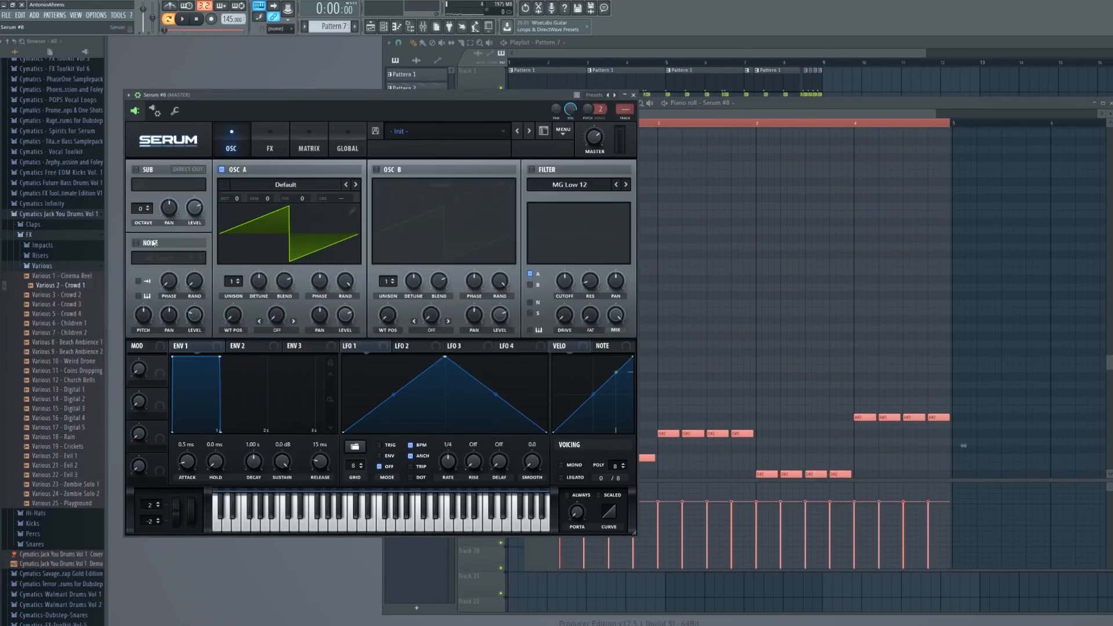
left_click(260, 142)
left_click(142, 188)
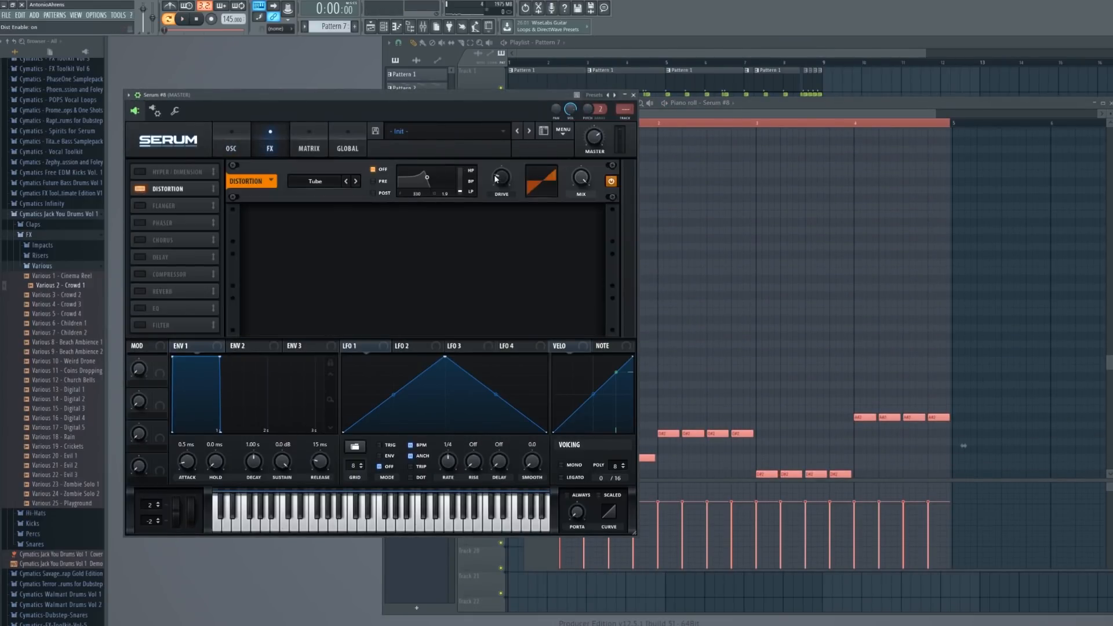
left_click(140, 274)
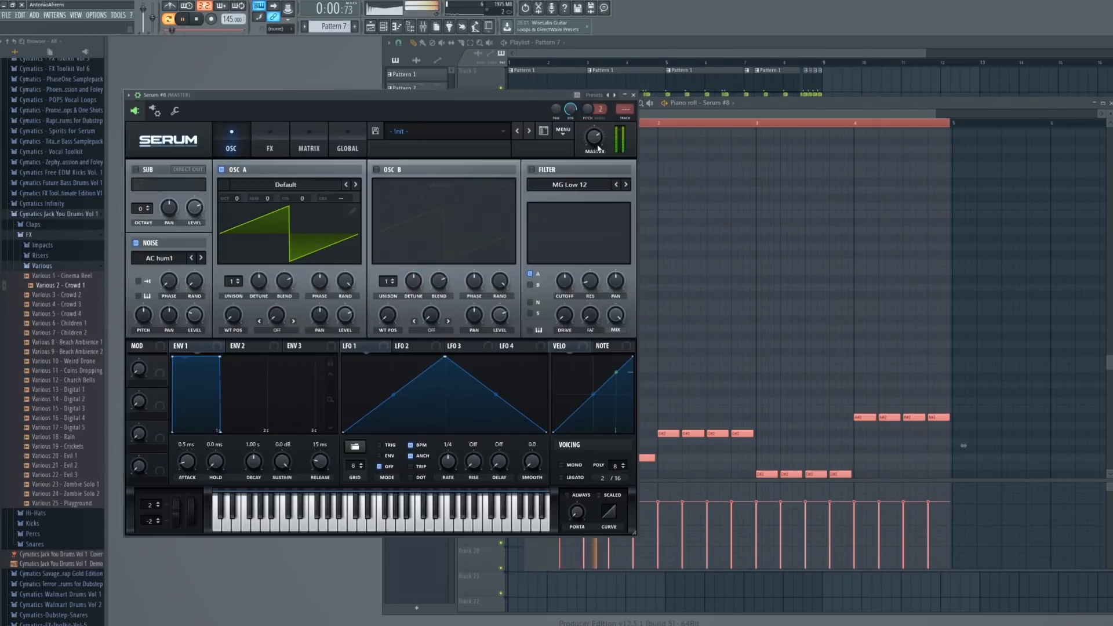
key("Escape")
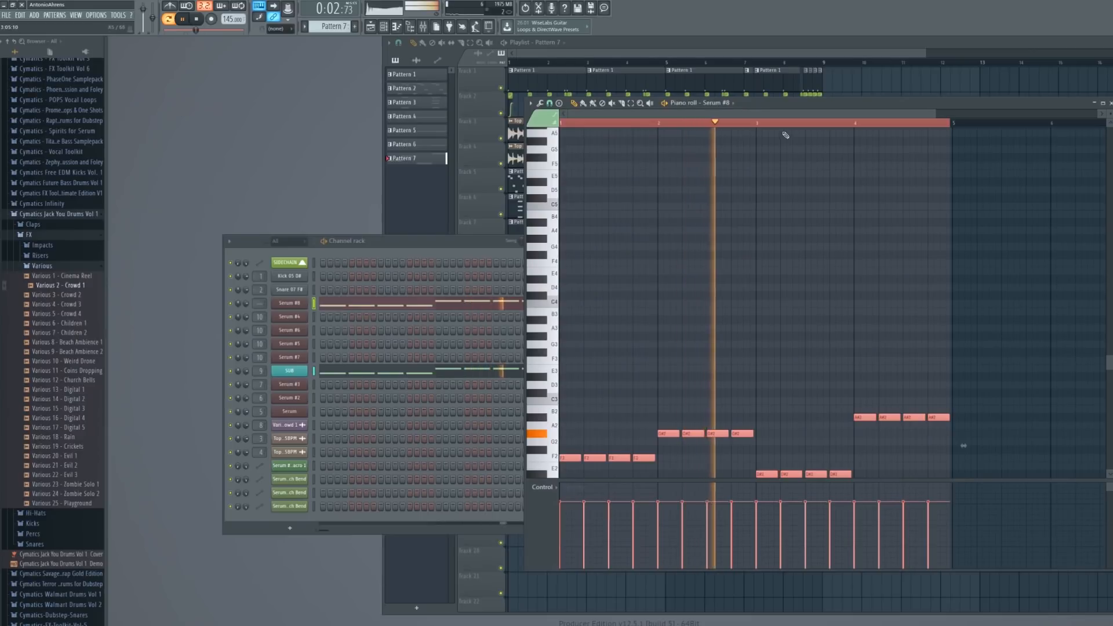
key("space")
Clone the Serum #8 channel and initialize the preset in the cloned Serum
left_click(336, 307)
right_click(302, 303)
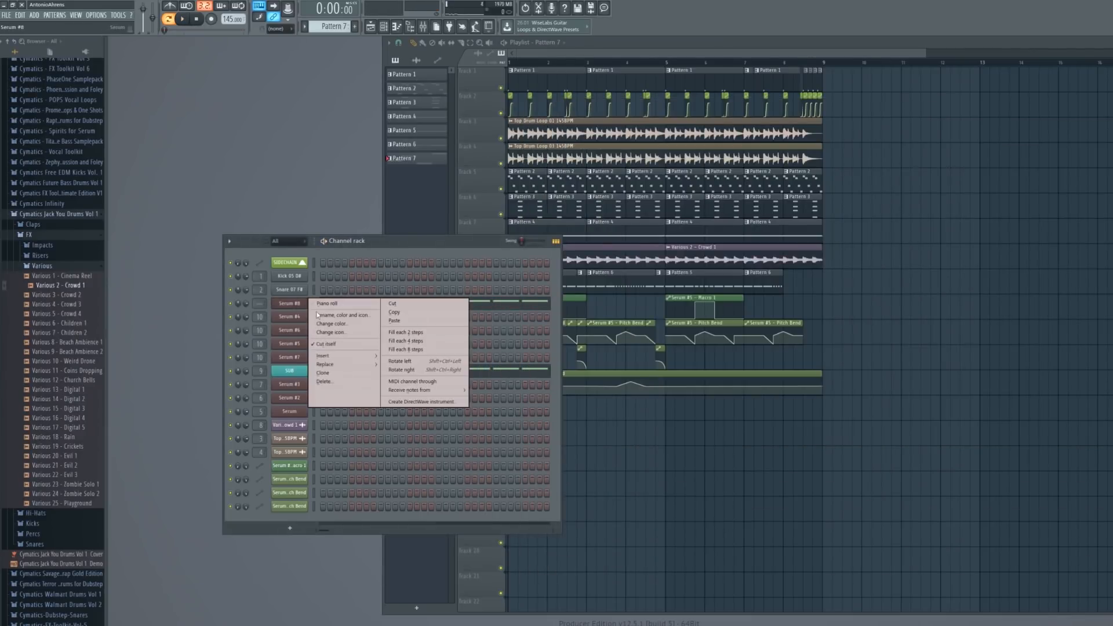
left_click(340, 373)
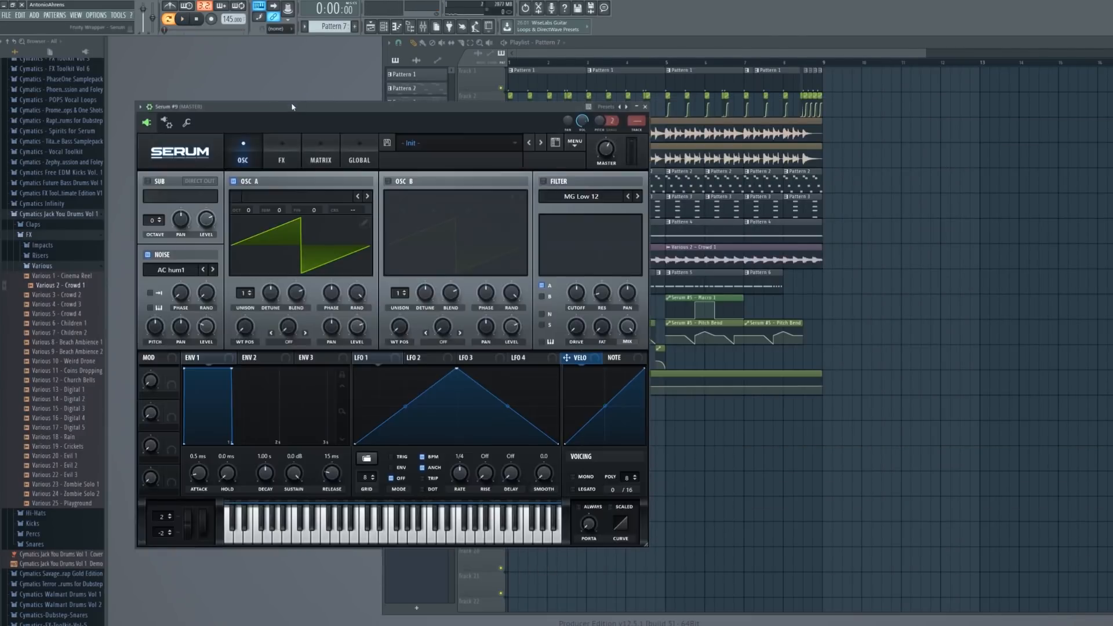
left_click_drag(406, 107, 808, 113)
left_click(976, 149)
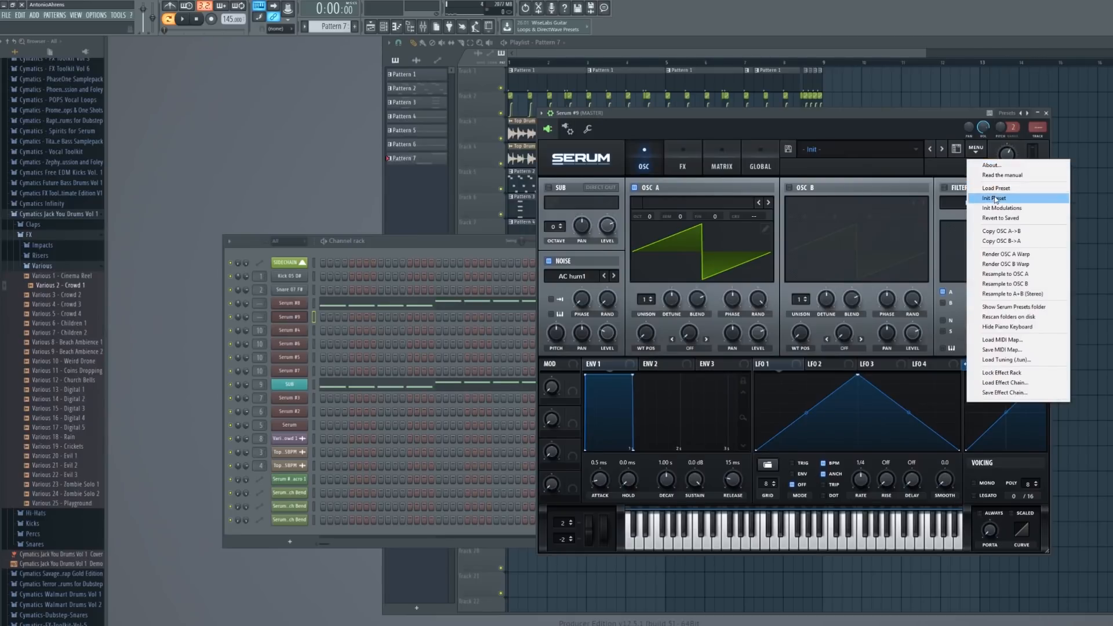
left_click(994, 198)
Copy Serum #8's notes into the Serum #9 channel and select them all in its piano roll
right_click(301, 302)
left_click(391, 313)
right_click(301, 315)
left_click(391, 334)
right_click(307, 313)
left_click(326, 318)
scroll(673, 349, "down", 2)
scroll(671, 348, "down", 6)
left_click_drag(846, 219, 562, 310)
scroll(619, 304, "up", 6)
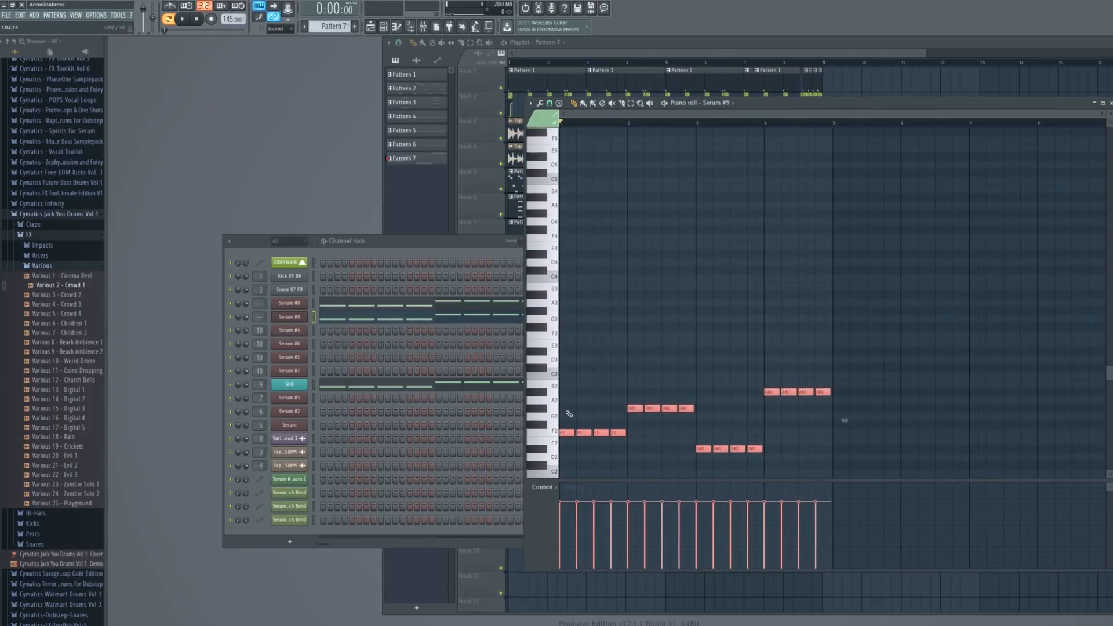
Raise all of Serum #9's notes two octaves so the first note sits on F4, and preview them
left_click_drag(563, 433, 603, 234)
key("space")
scroll(605, 236, "up", 6)
key("space")
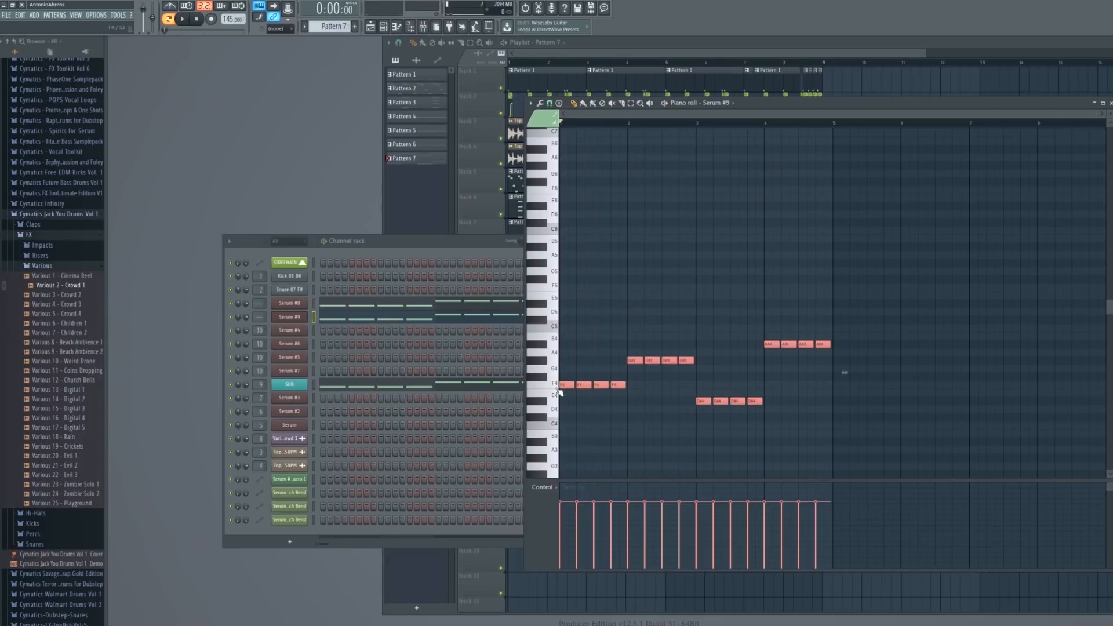
scroll(562, 389, "up", 4)
left_click_drag(582, 386, 581, 365)
key("ctrl+a")
scroll(845, 373, "down", 2)
Duplicate all of Serum #9's notes and stack the copy seven semitones higher, with the first bar on C5
left_click(566, 384)
key("ctrl+a")
key("ctrl+b")
left_click_drag(838, 384, 567, 328)
key("space")
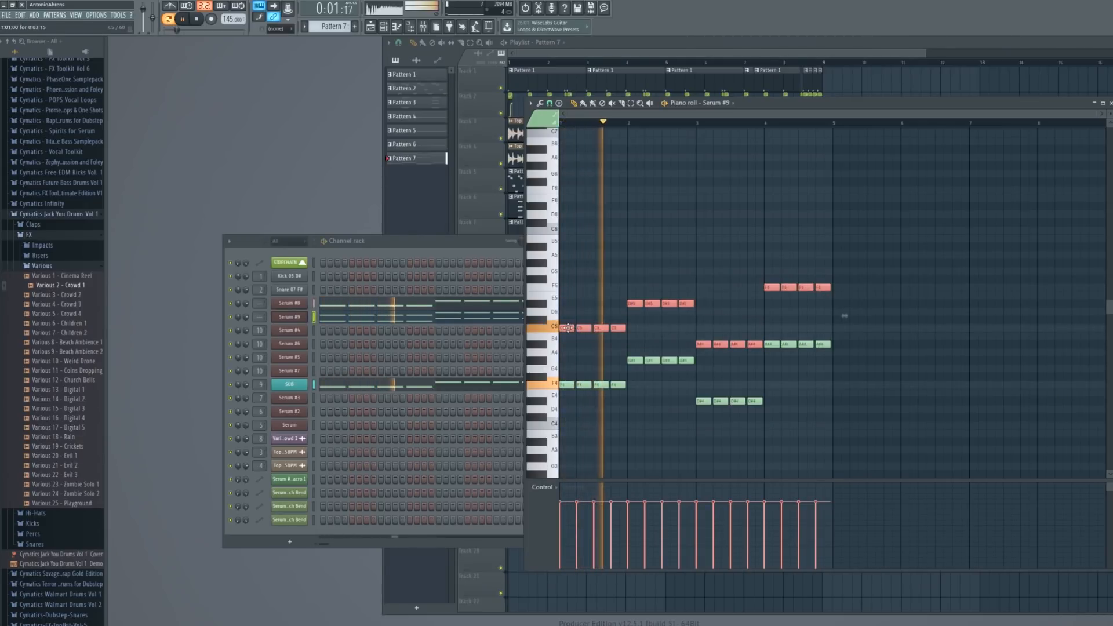
Add a third copy of the notes as the middle chord voice, three semitones above the lowest one
key("ctrl+b")
key("space")
left_click_drag(839, 328, 512, 366)
key("space")
Raise the middle chord notes to C5 in the second bar and to G4 in the third bar
key("space")
key("space")
left_click(638, 342, "ctrl")
left_click_drag(640, 346, 684, 328)
key("space")
key("space")
left_click_drag(697, 377, 777, 375)
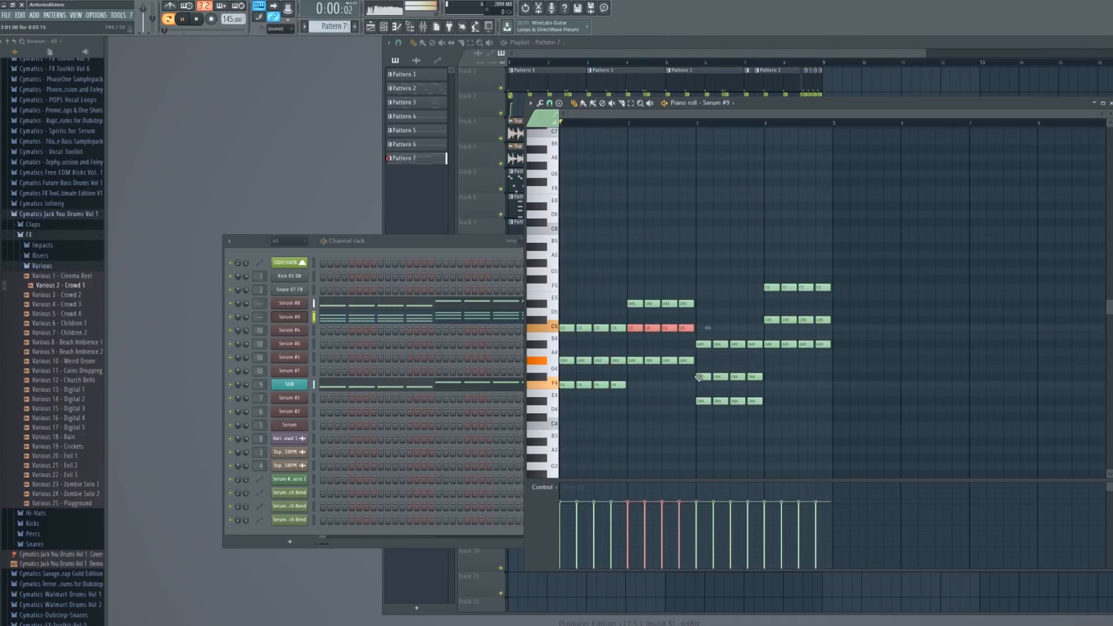
left_click_drag(703, 376, 704, 368)
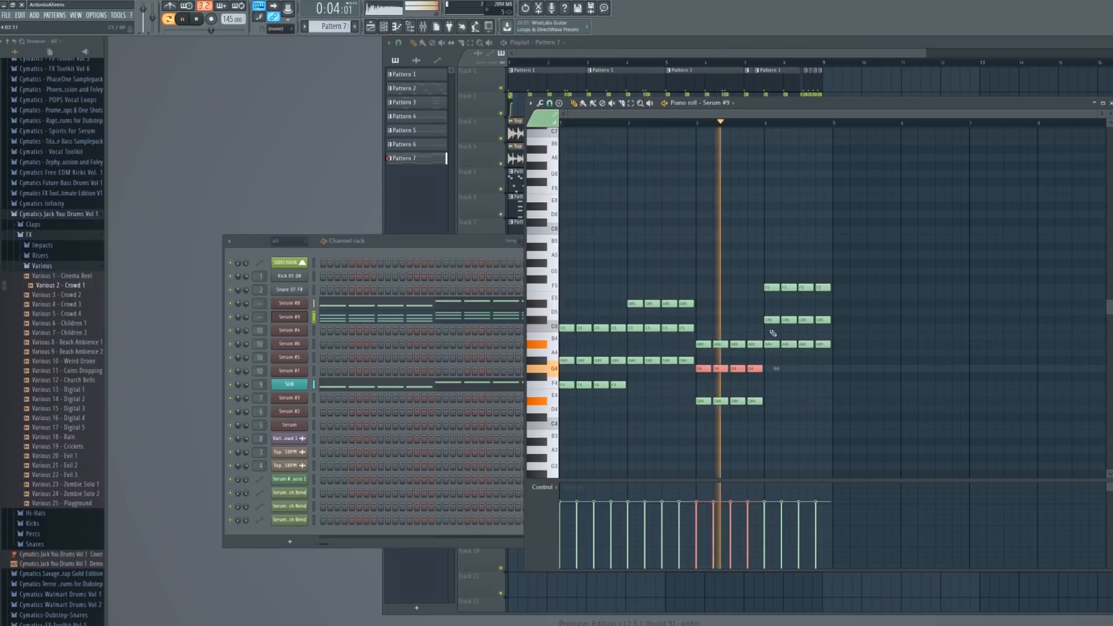
key("space")
Select all of Serum #9's chord notes and raise them one octave
left_click_drag(884, 251, 545, 426)
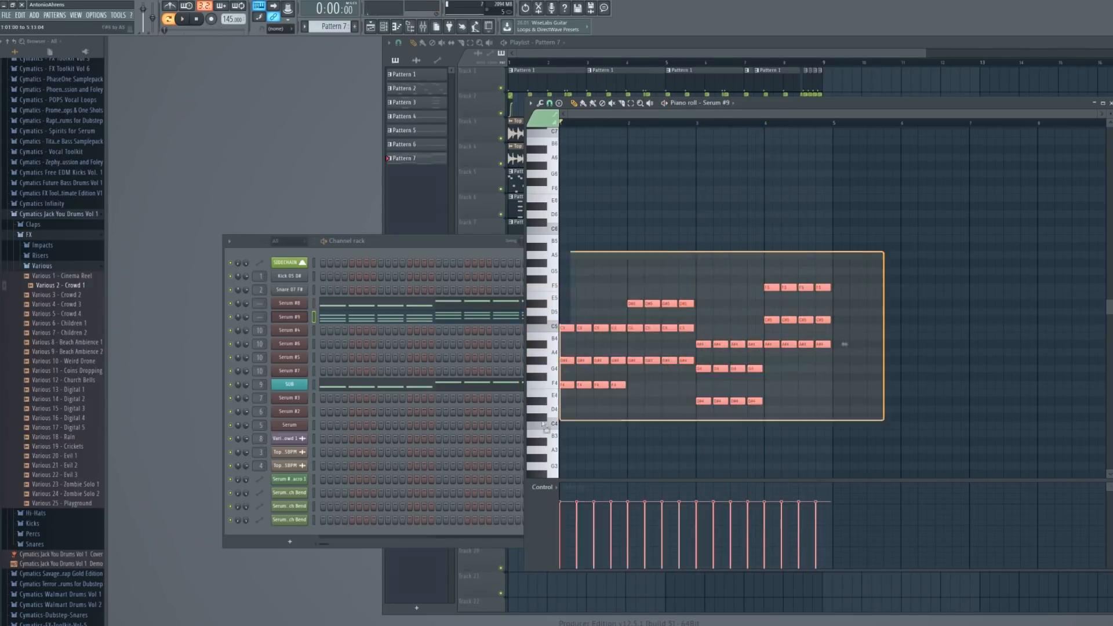
left_click_drag(560, 385, 555, 286)
scroll(592, 302, "up", 3)
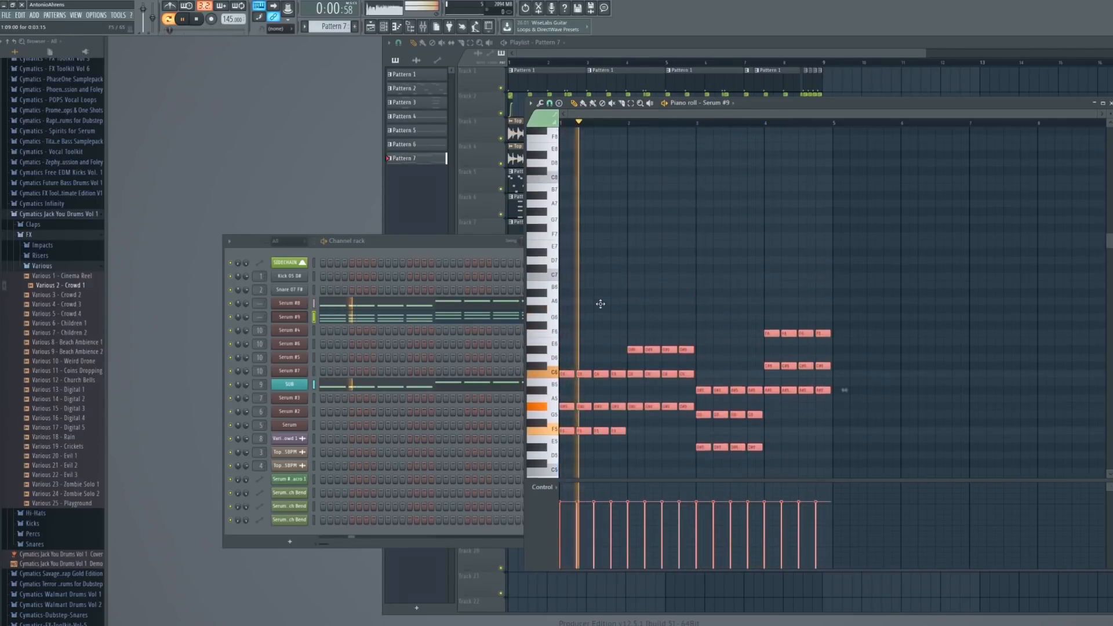
In Serum #9, use 9 unison voices on both oscillators, enable Osc B at +1 octave and turn on the multiband compressor
left_click(289, 316)
left_click(788, 187)
left_click_drag(800, 299, 812, 195)
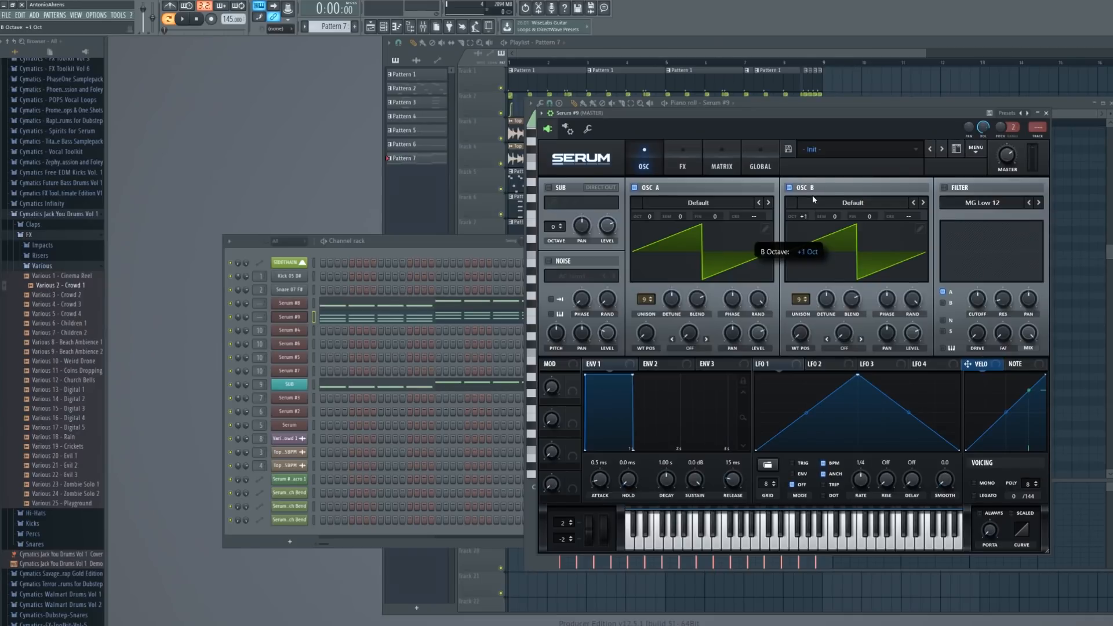
left_click(682, 164)
left_click(575, 288)
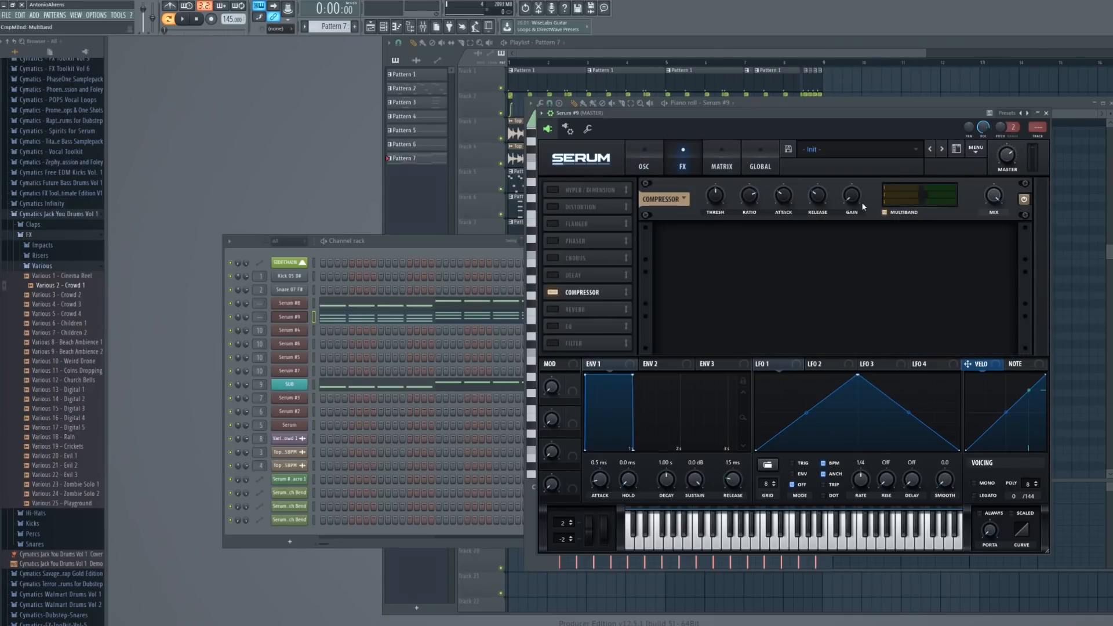
key("Escape")
While Pattern 7 plays, set Serum #9's Osc B to -1 octave and lower its level
key("space")
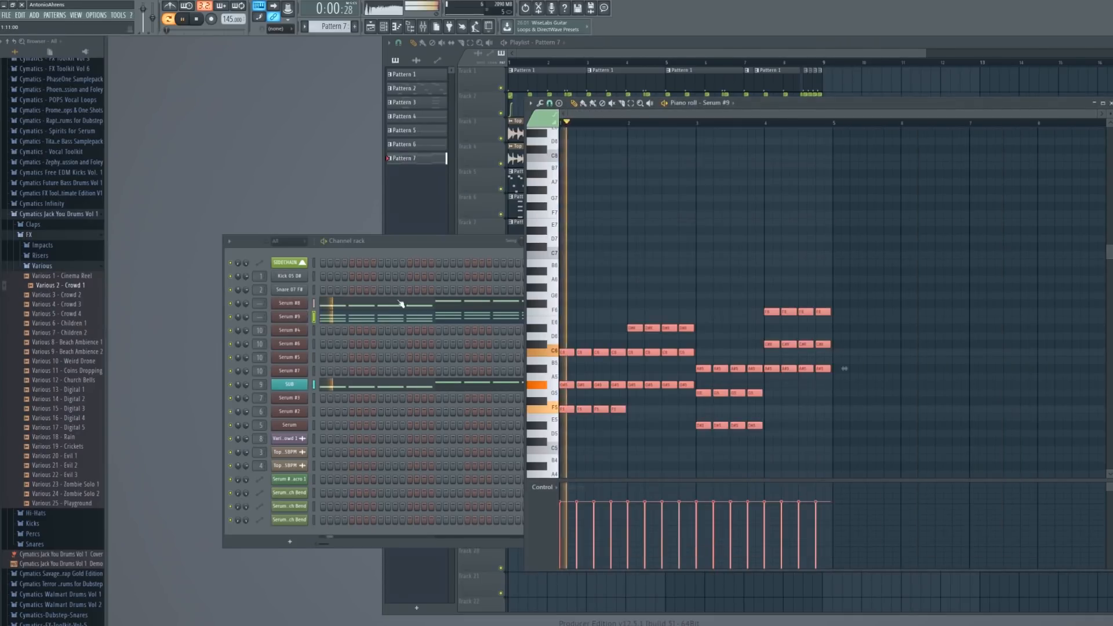
left_click(289, 318)
left_click_drag(803, 216, 798, 251)
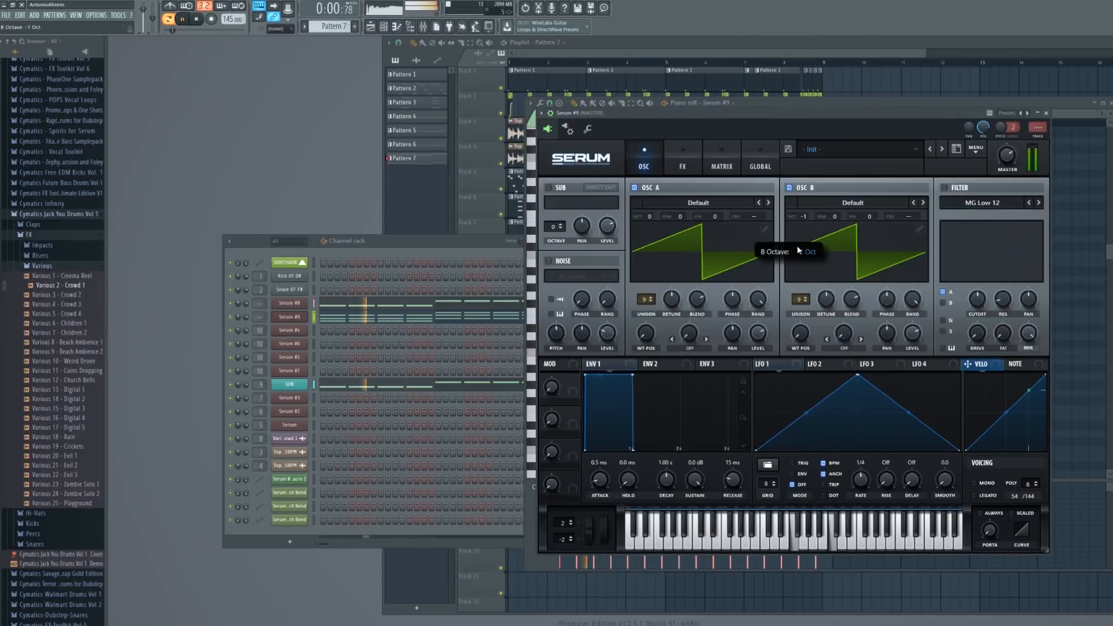
left_click_drag(912, 334, 911, 347)
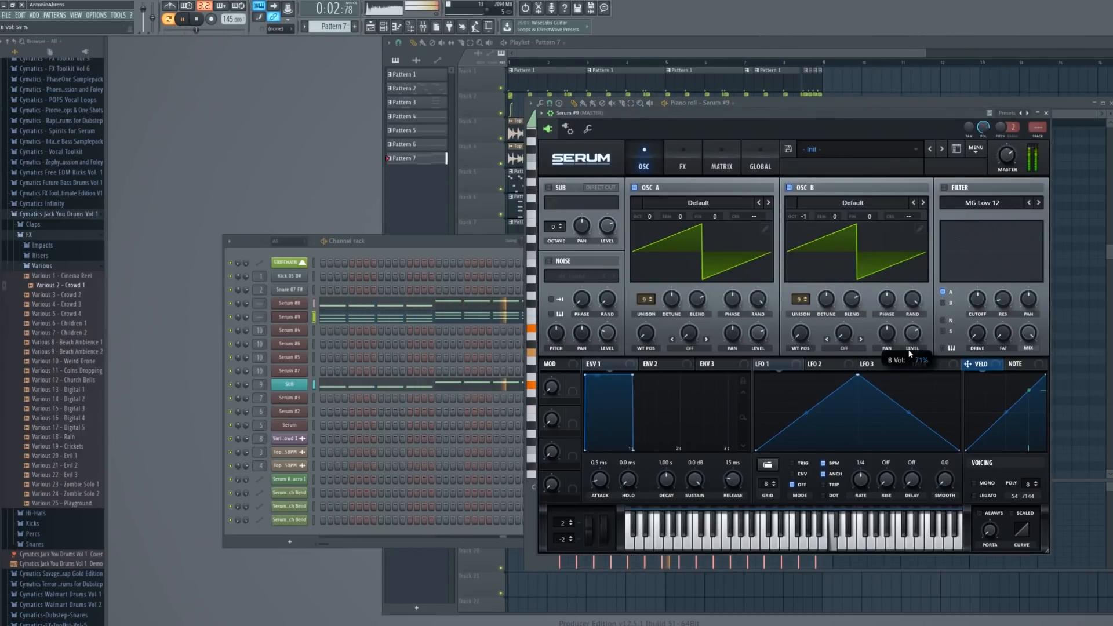
key("Escape")
key("Escape")
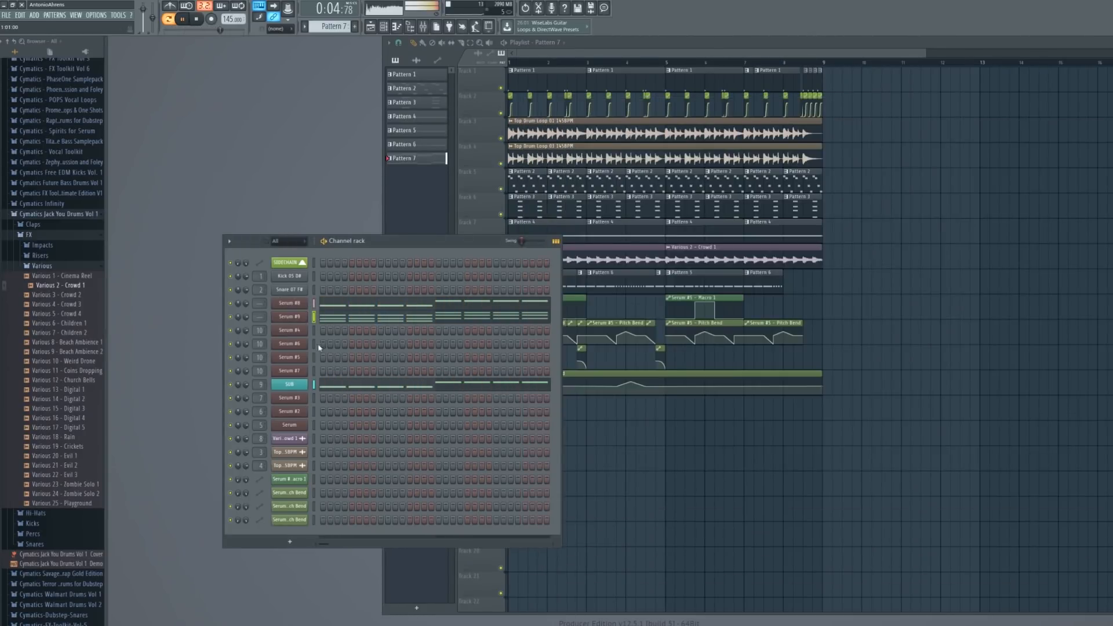
Stop playback and insert a new Serum channel next to Serum #8
key("space")
right_click(294, 304)
left_click(328, 333)
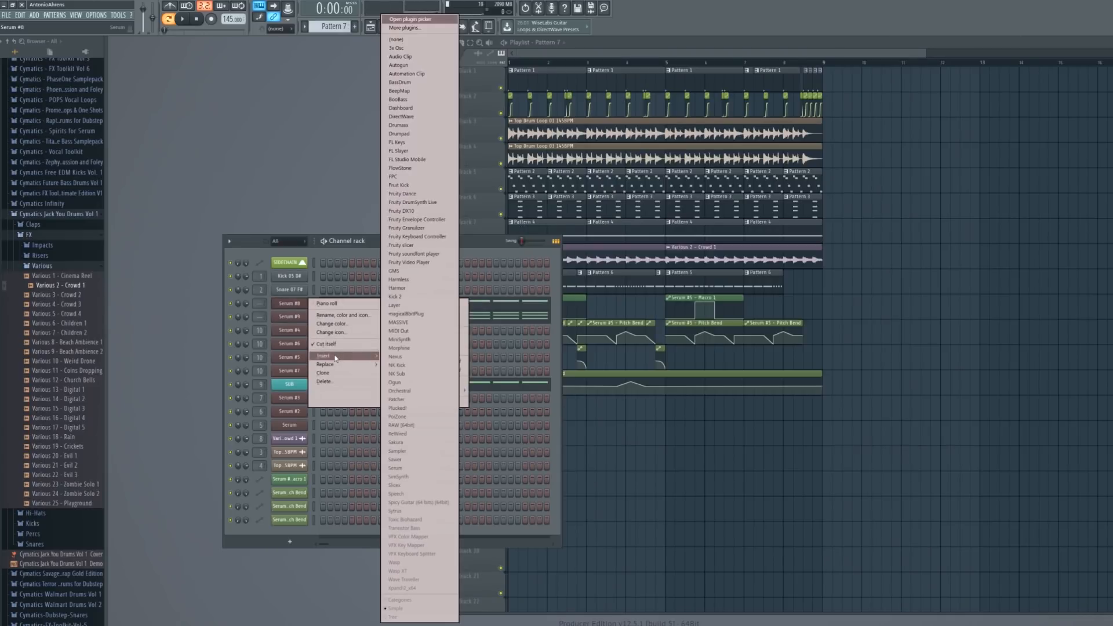
left_click(406, 467)
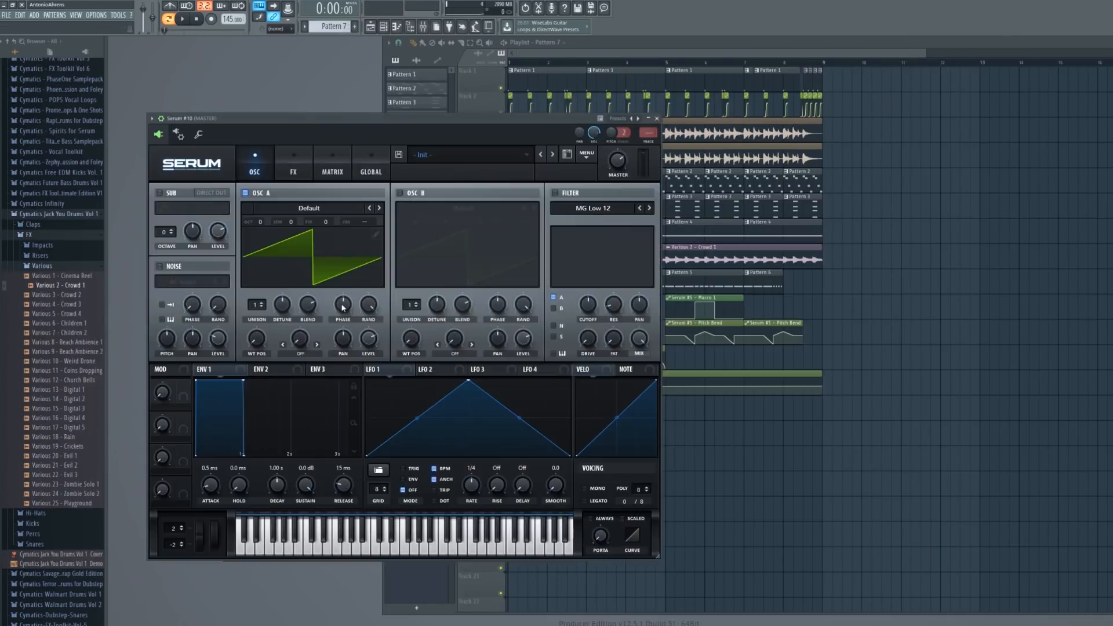
key("Escape")
Open the piano roll of Serum #10 and place the first two melody notes on F6 and C7
right_click(300, 302)
left_click(332, 303)
scroll(547, 323, "up", 2)
scroll(547, 323, "up", 1)
scroll(576, 325, "up", 2)
left_click(571, 360)
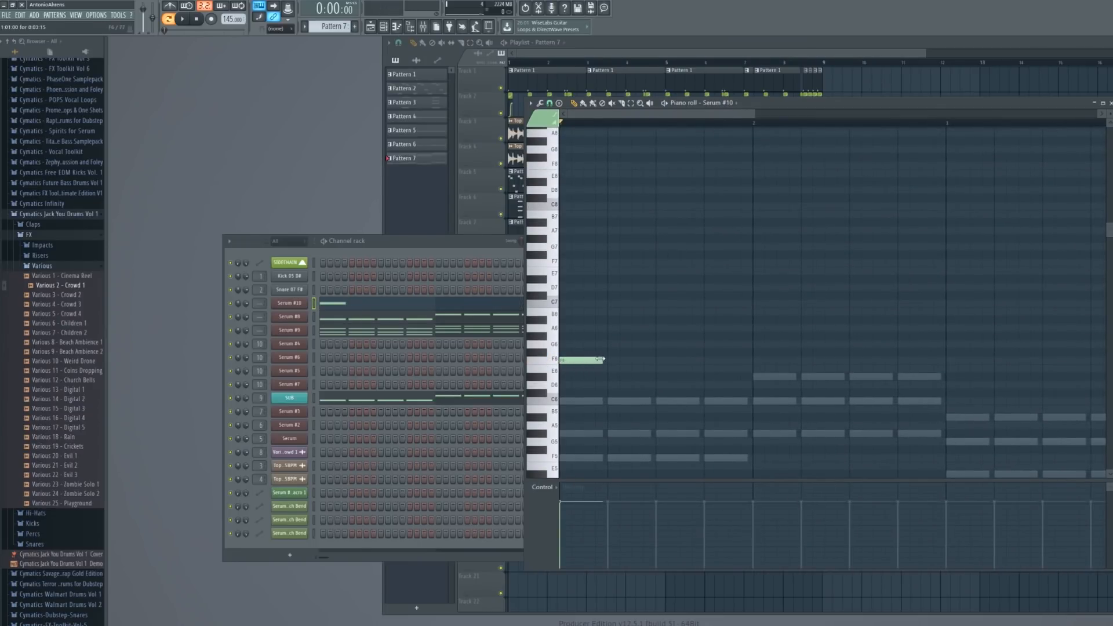
left_click_drag(604, 311, 605, 304)
key("space")
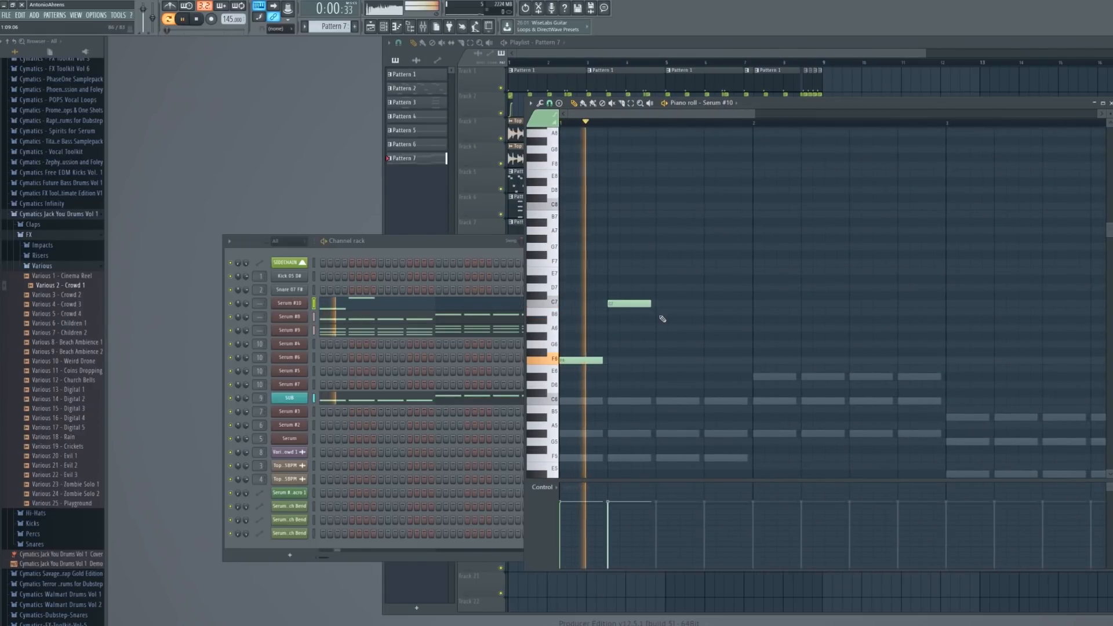
Complete the first bar of Serum #10's melody with notes on G#6 and G6
left_click(669, 326)
left_click_drag(668, 326, 669, 334)
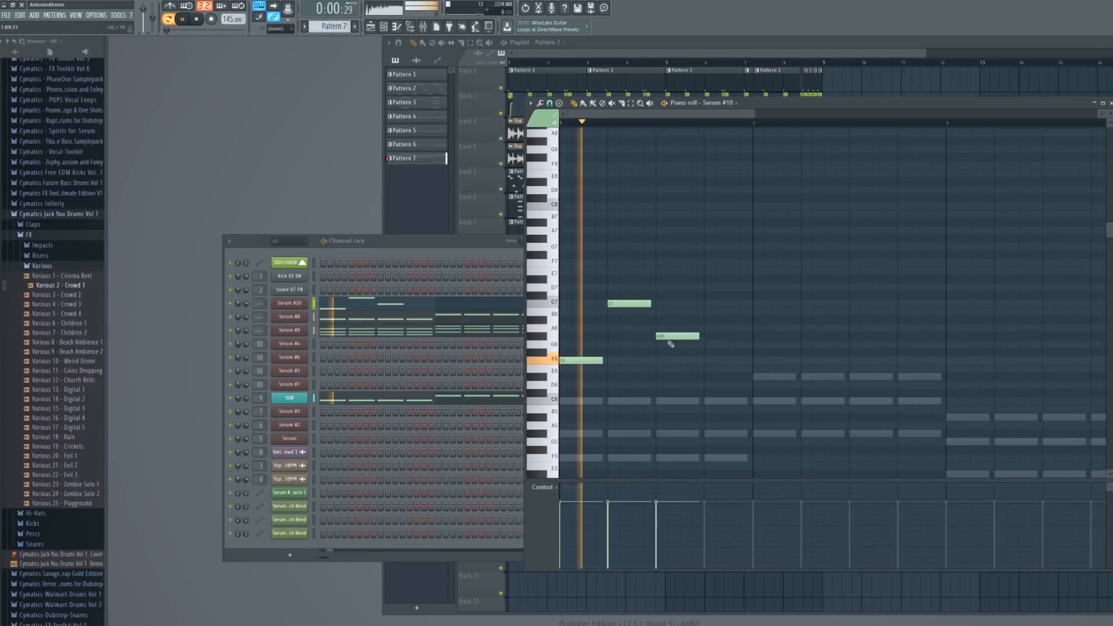
key("space")
key("space")
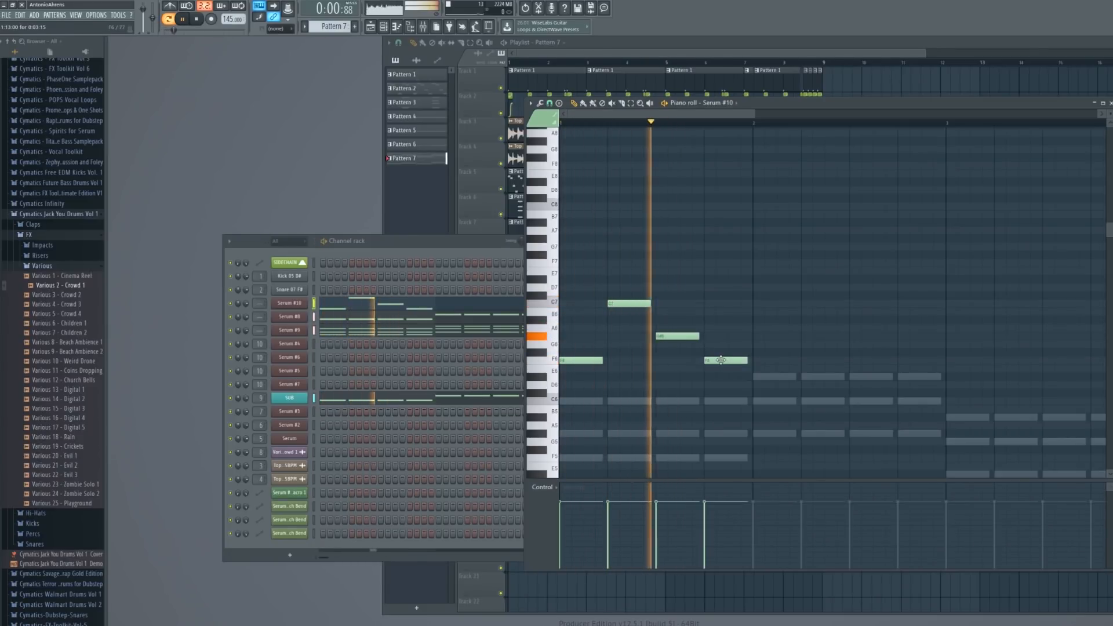
key("space")
left_click(724, 352)
left_click_drag(724, 352, 724, 344)
key("space")
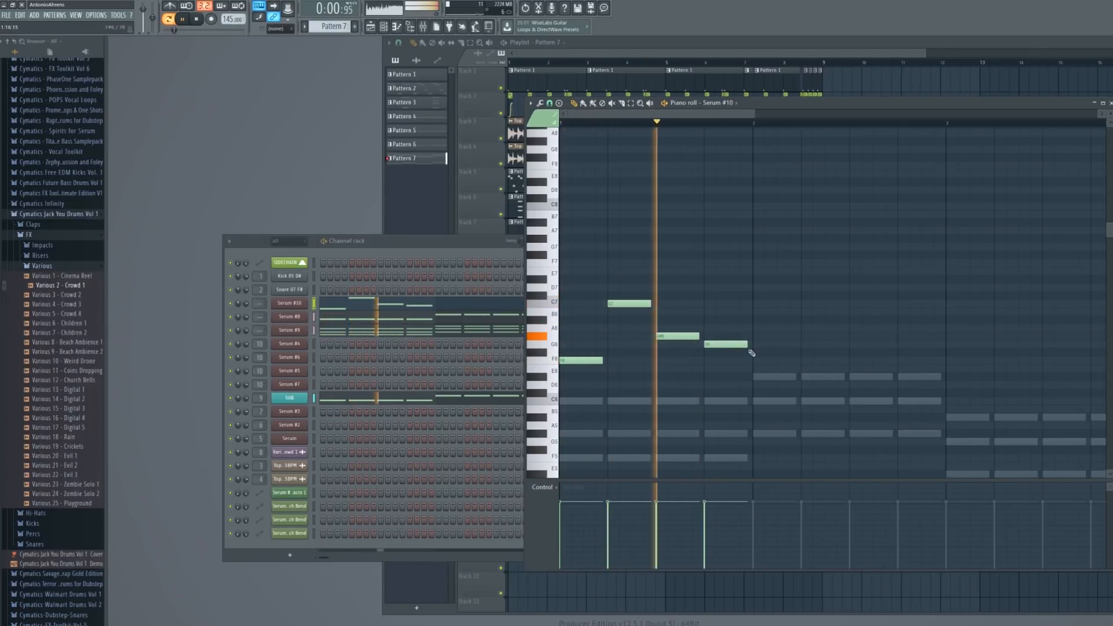
Fill the second bar of Serum #10 with short notes alternating between D#6 and C6
key("space")
left_click(766, 377)
key("space")
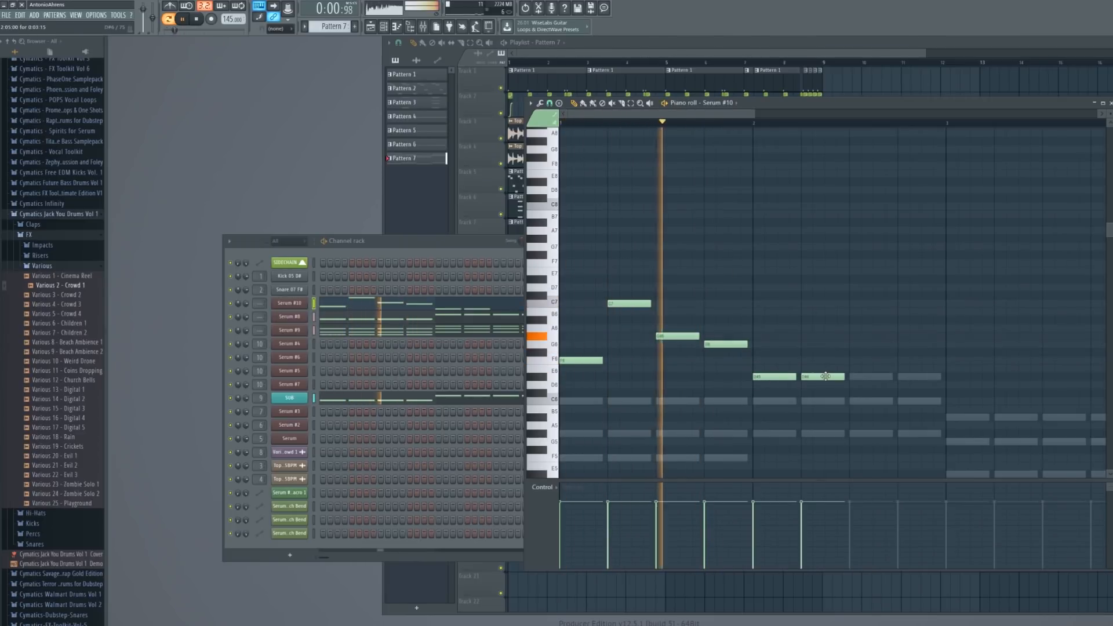
key("space")
left_click_drag(794, 376, 771, 376)
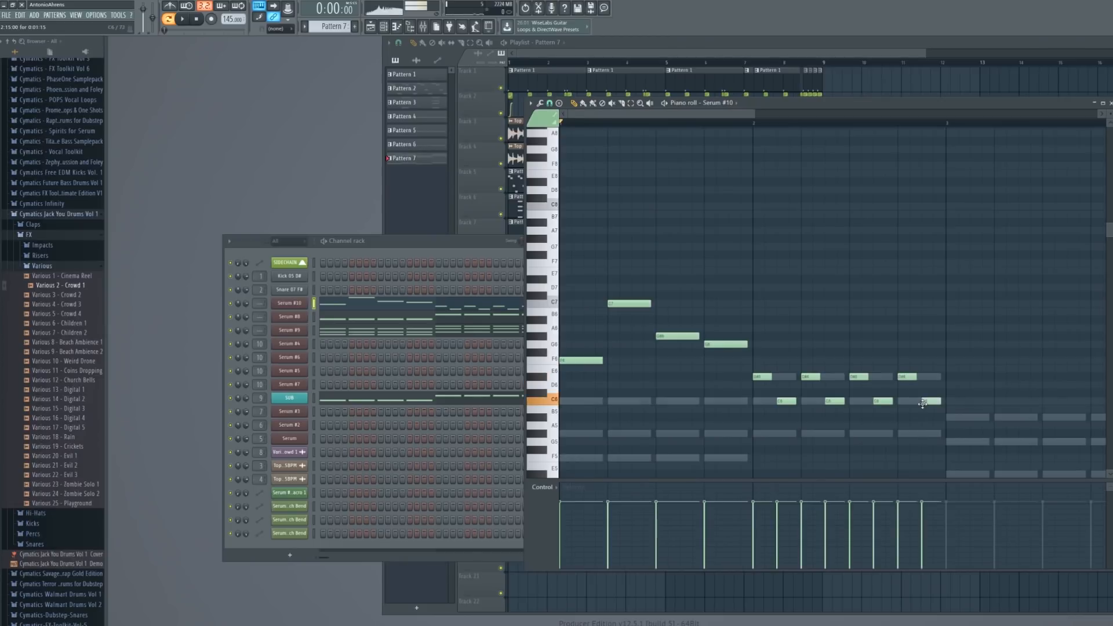
Continue with A#5, F6, D#6, C#6 in bar three and alternating C6 and A#5 in bar four, ending on G#5 and G5
scroll(733, 378, "down", 3)
scroll(755, 385, "up", 2)
scroll(765, 385, "down", 2)
scroll(763, 384, "down", 3)
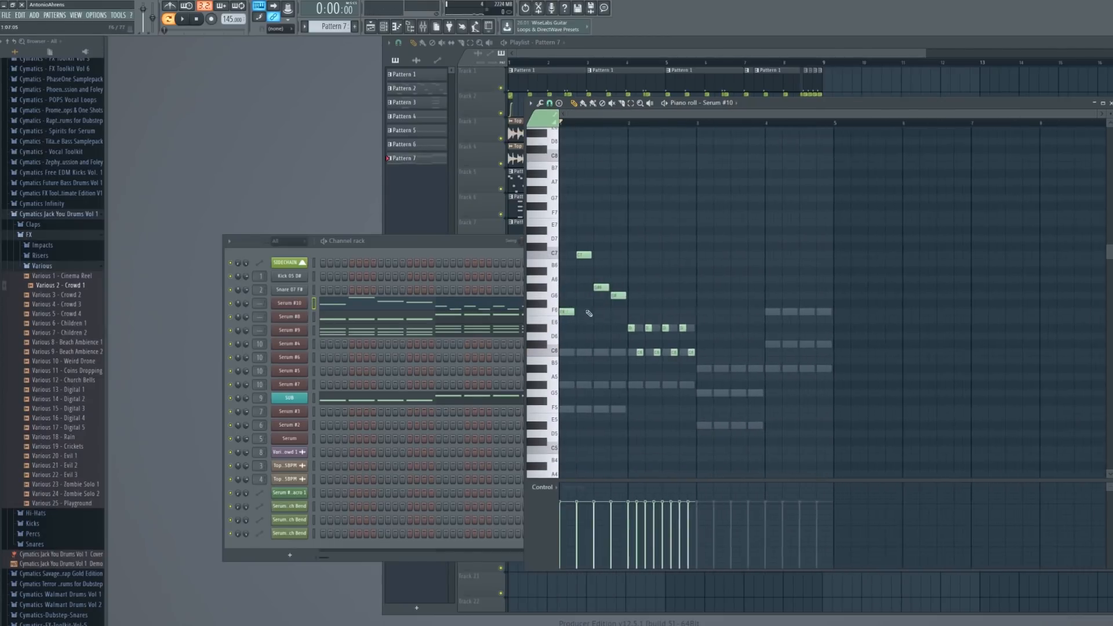
scroll(731, 371, "up", 3)
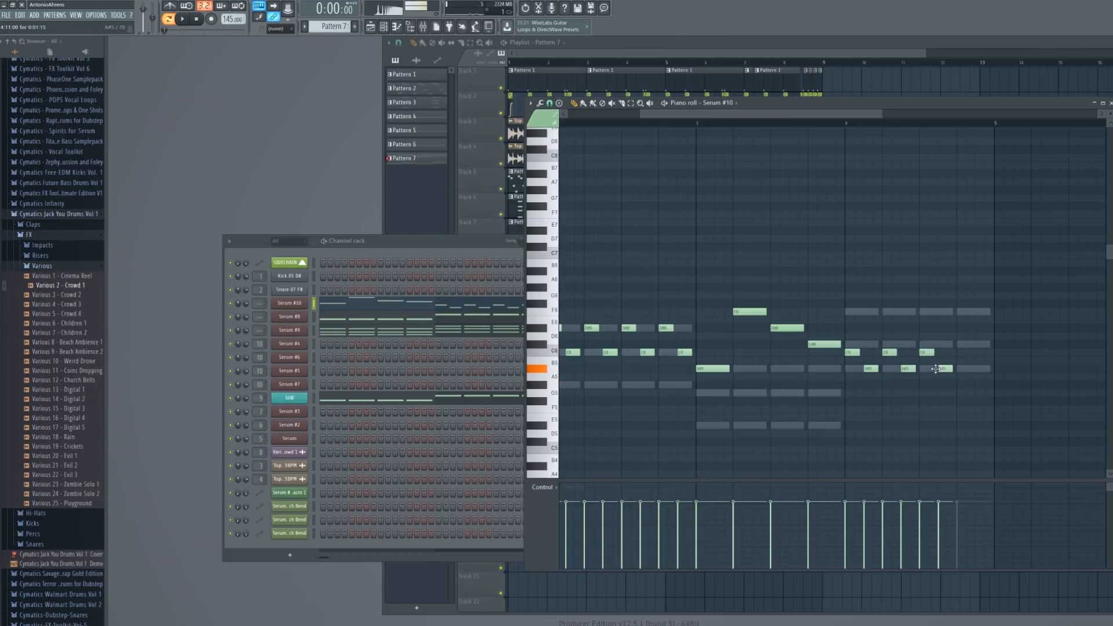
scroll(753, 258, "down", 4)
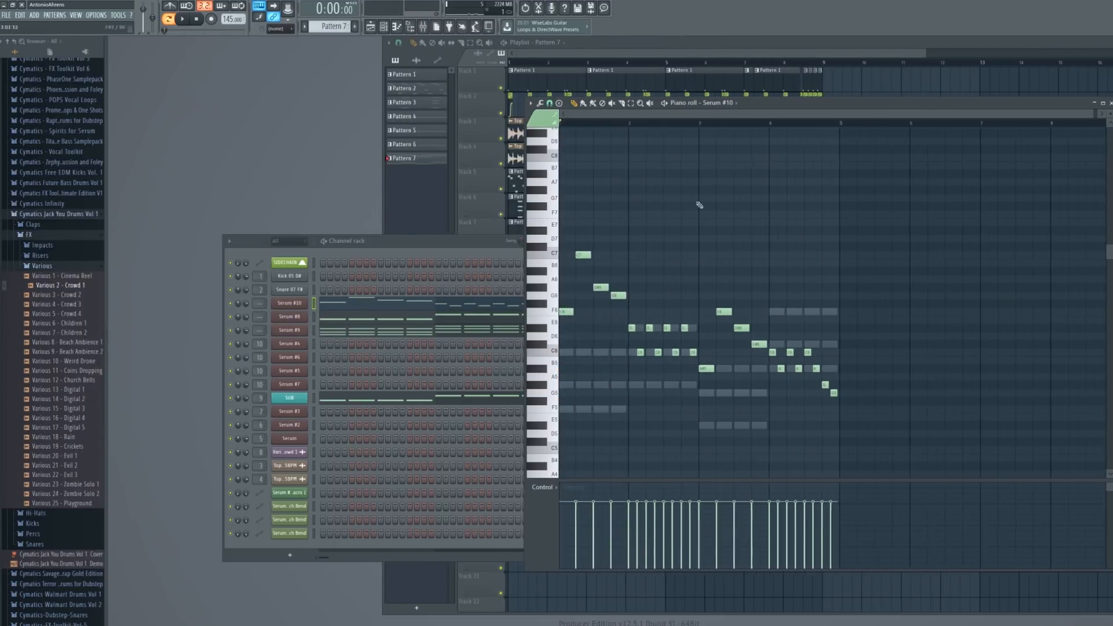
Preview Pattern 7 and lower the second note of Serum #10's melody to A#6
left_click(562, 131)
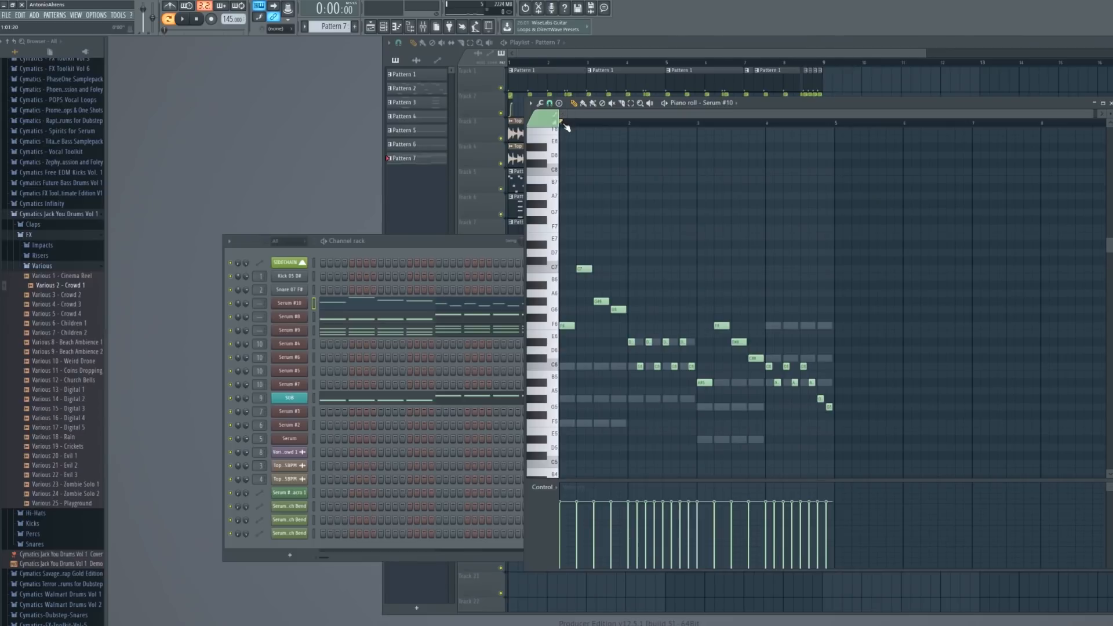
key("space")
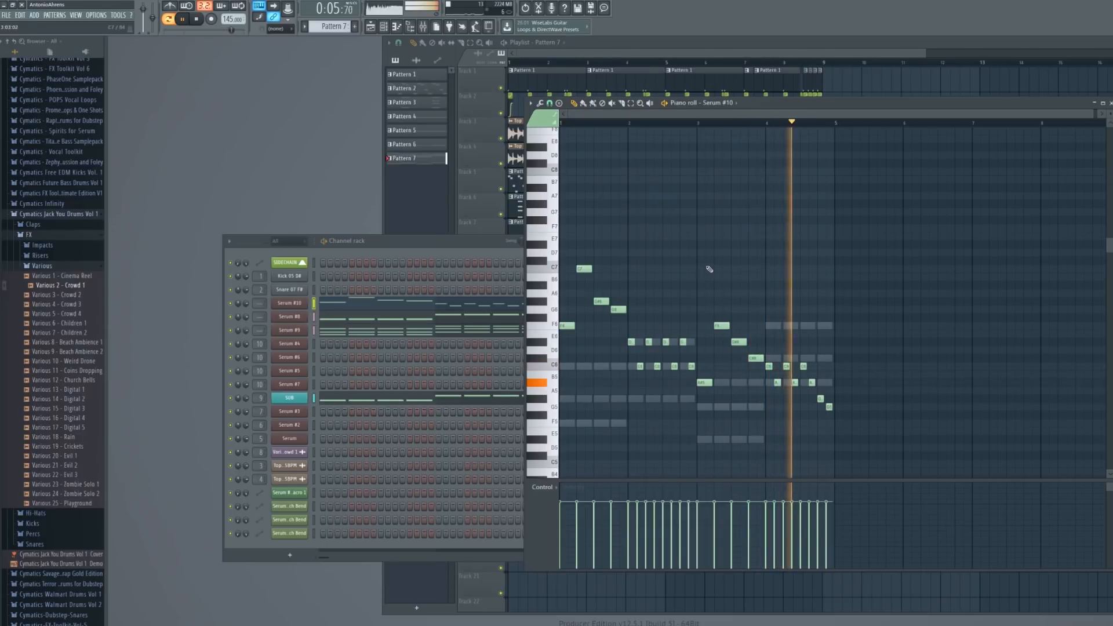
scroll(711, 270, "up", 3)
scroll(834, 295, "down", 2)
key("space")
left_click_drag(586, 270, 588, 287)
key("space")
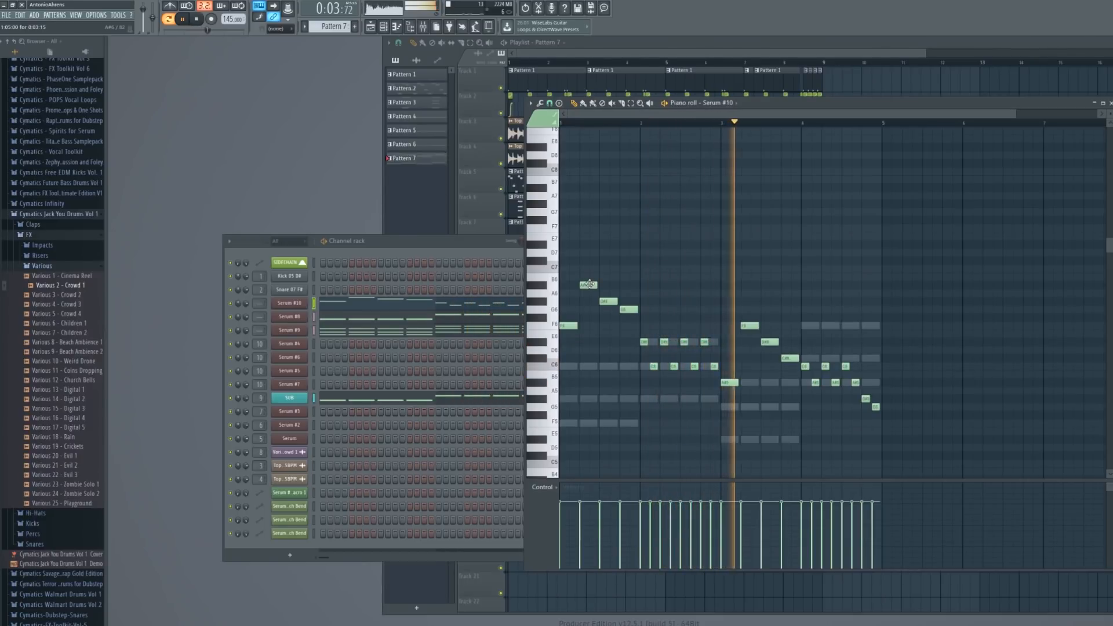
Lower the last note of the melody's third bar to C6 and replay from that bar
key("space")
key("space")
left_click_drag(788, 359, 789, 366)
left_click(720, 123)
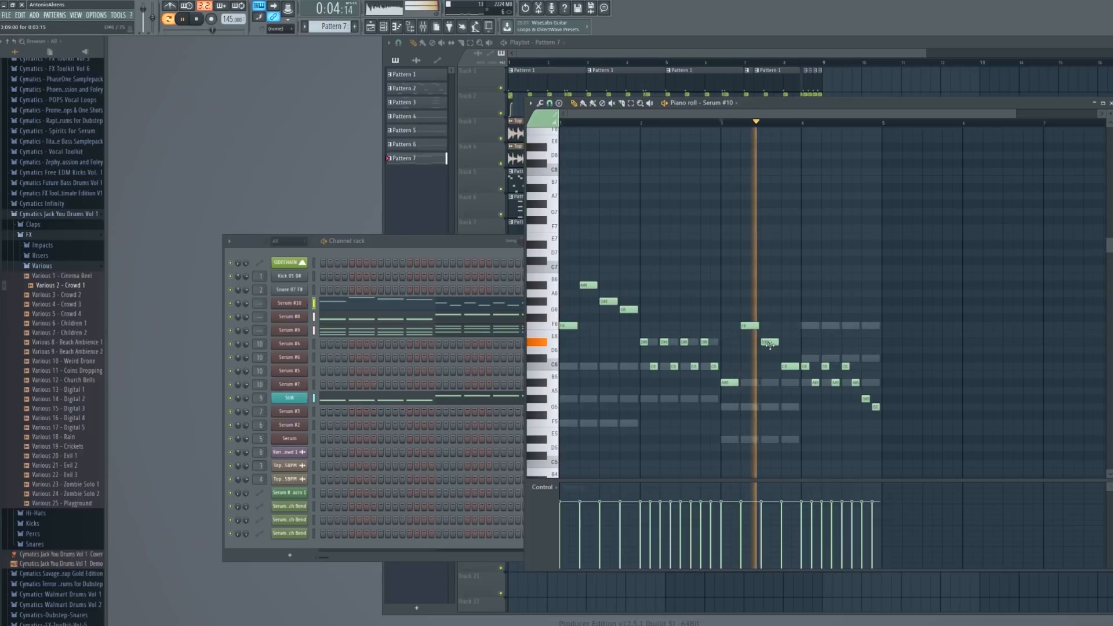
Lower the fourth bar's alternating notes to A#5 and G#5, and its second-to-last note to G5
left_click_drag(803, 366, 845, 382)
key("space")
key("space")
left_click_drag(854, 383, 853, 398)
key("space")
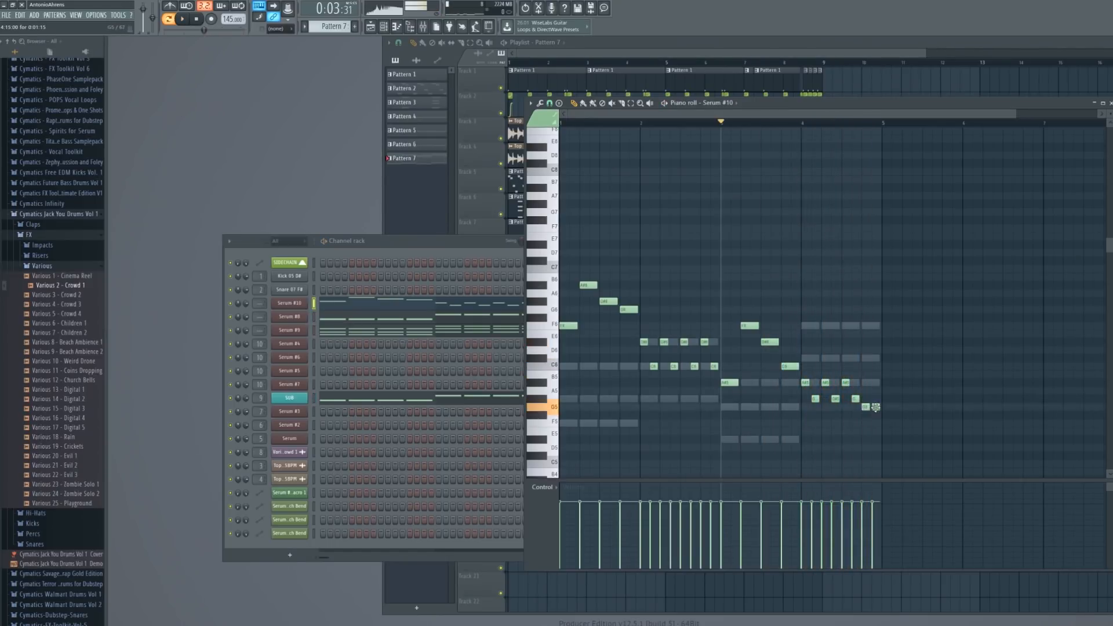
key("space")
Lower the melody's final note to D#5 and listen to the ending
left_click(874, 424)
scroll(875, 424, "up", 4)
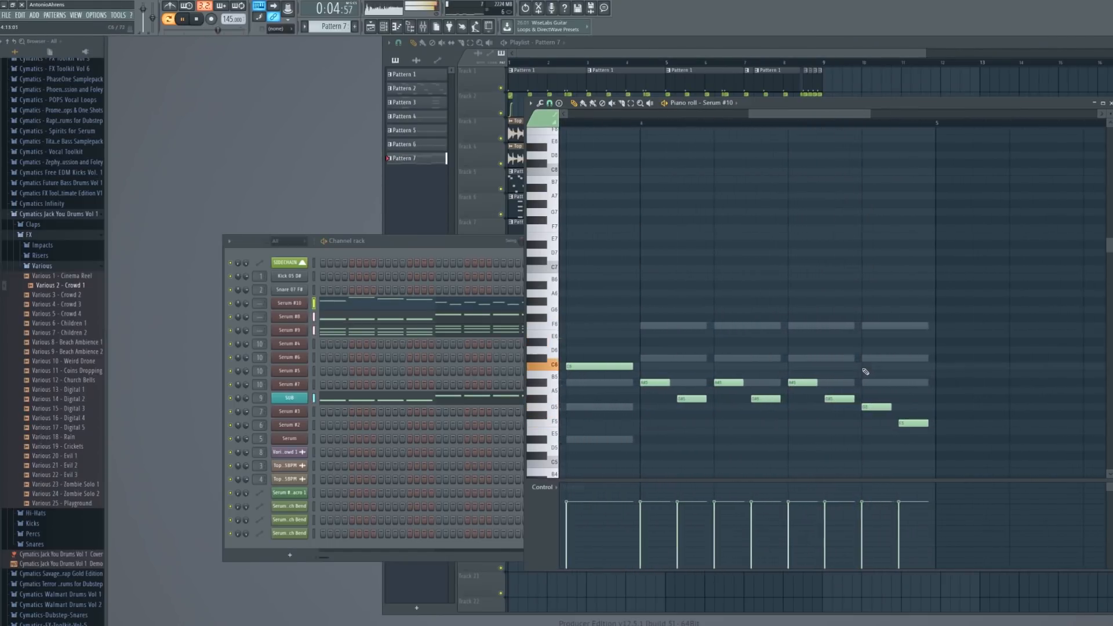
left_click_drag(905, 424, 905, 439)
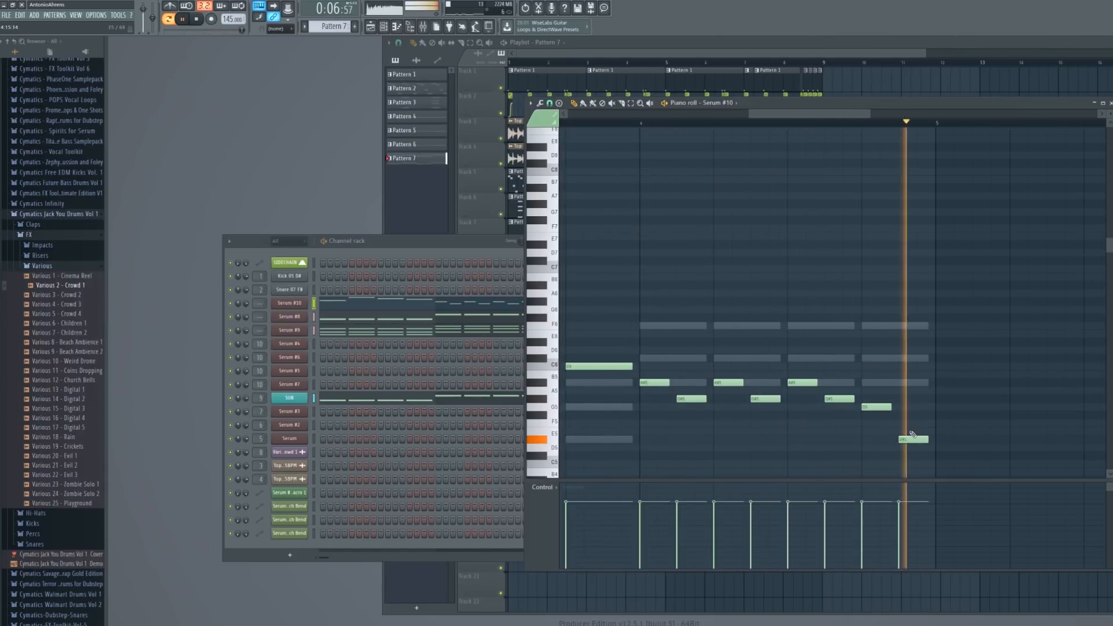
scroll(920, 397, "down", 1)
key("space")
scroll(847, 363, "down", 4)
In Serum #10, set Osc A to 10 unison voices with a detune of 0.15
left_click(289, 302)
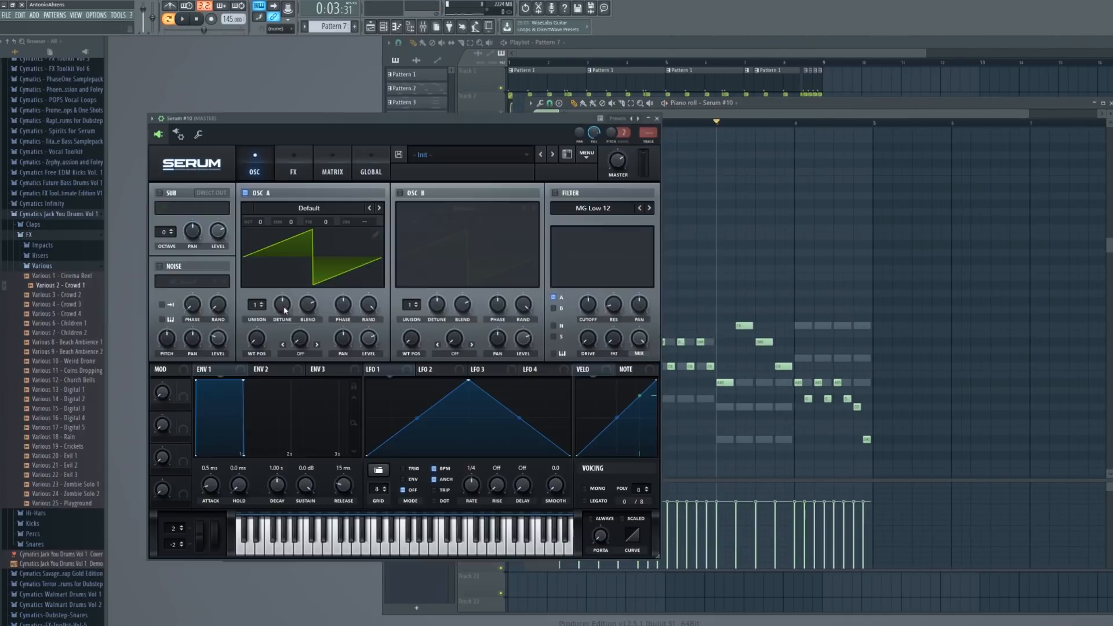
left_click_drag(360, 139, 417, 128)
left_click_drag(412, 306, 439, 321)
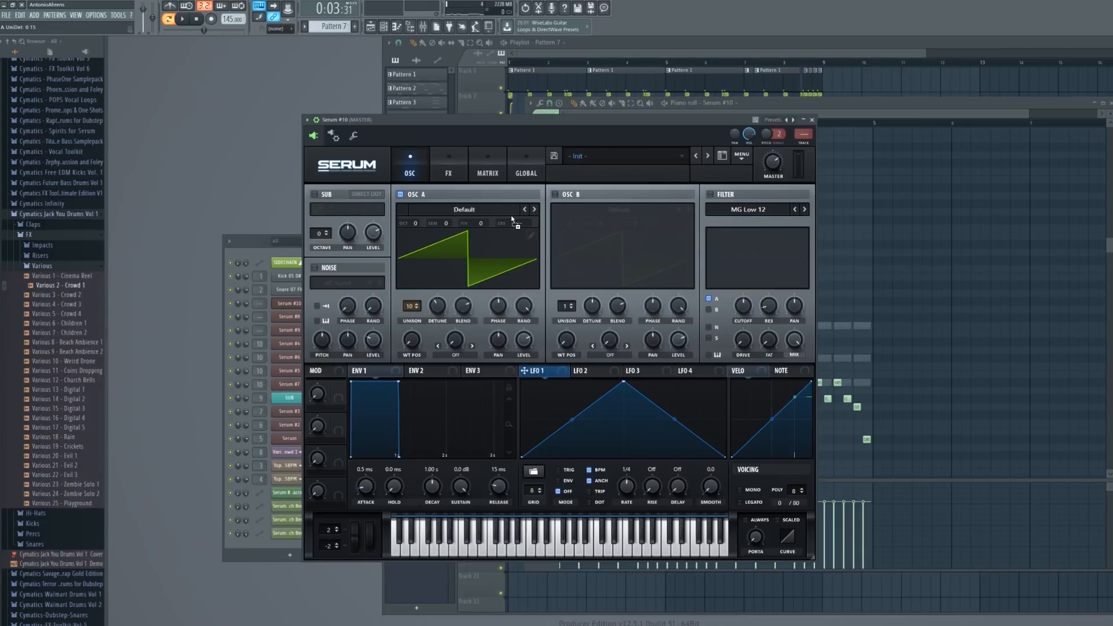
Modulate Osc A's coarse pitch with LFO 1 and reshape the LFO into a fast falling curve in ENV mode
left_click_drag(518, 222, 519, 222)
left_click(489, 171)
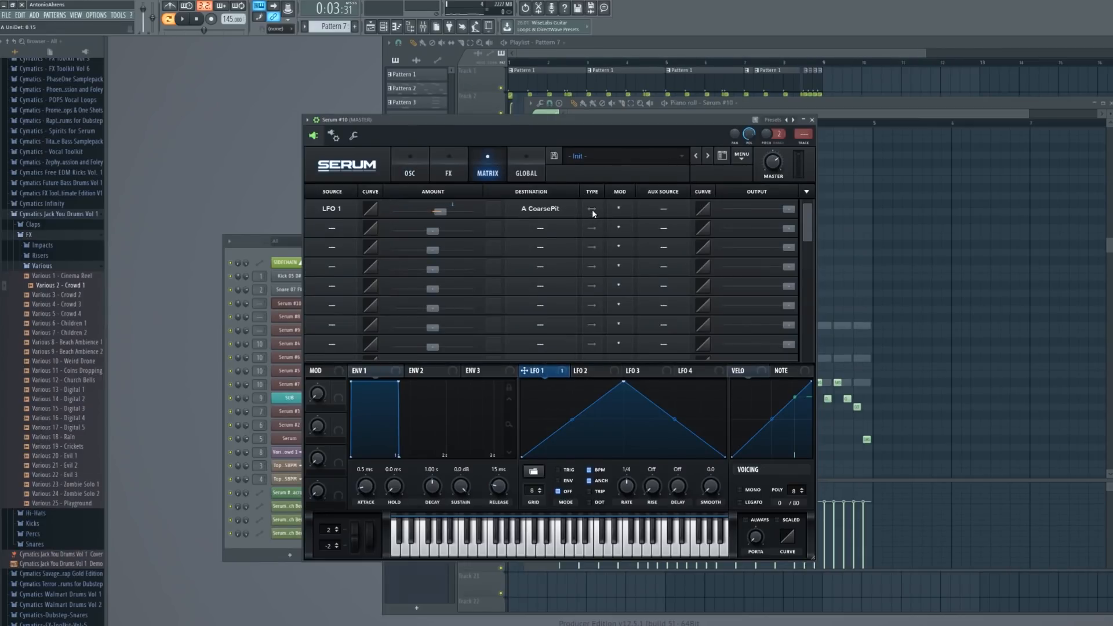
left_click_drag(598, 380, 488, 375)
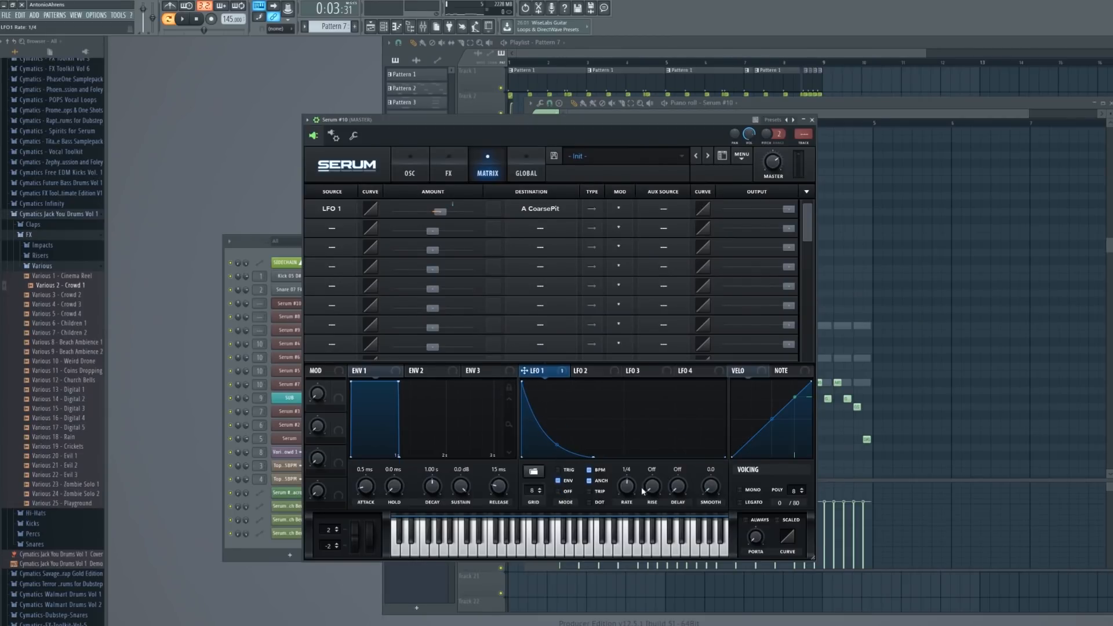
Set LFO 1's rate to 1/8 and its modulation of Osc A's coarse pitch to 19, and play the melody
left_click_drag(451, 204, 465, 212)
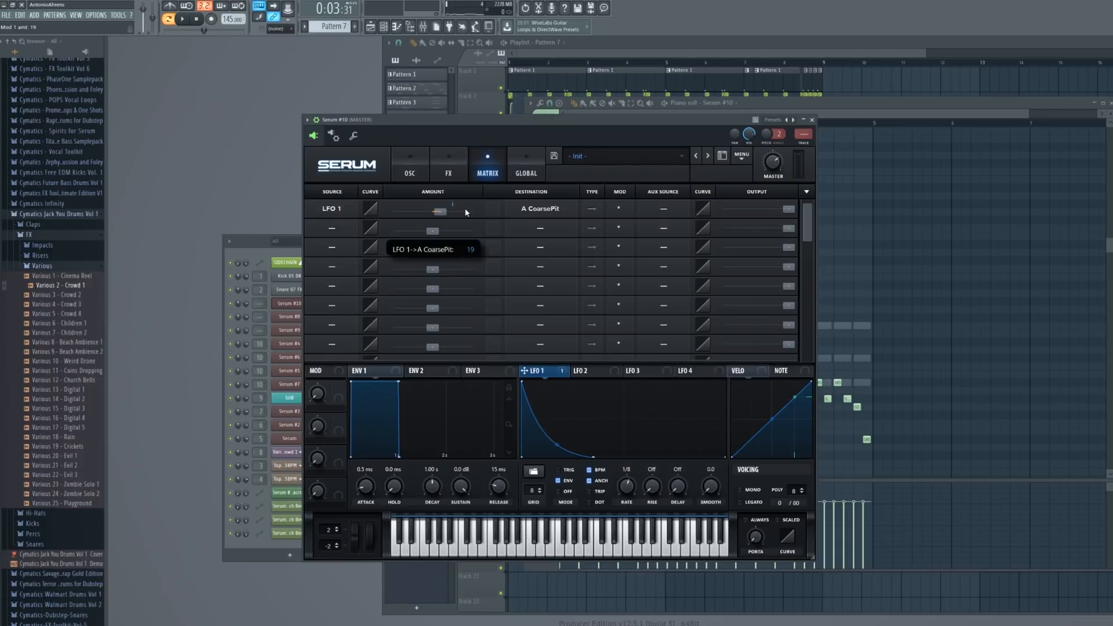
left_click(419, 178)
key("Escape")
key("space")
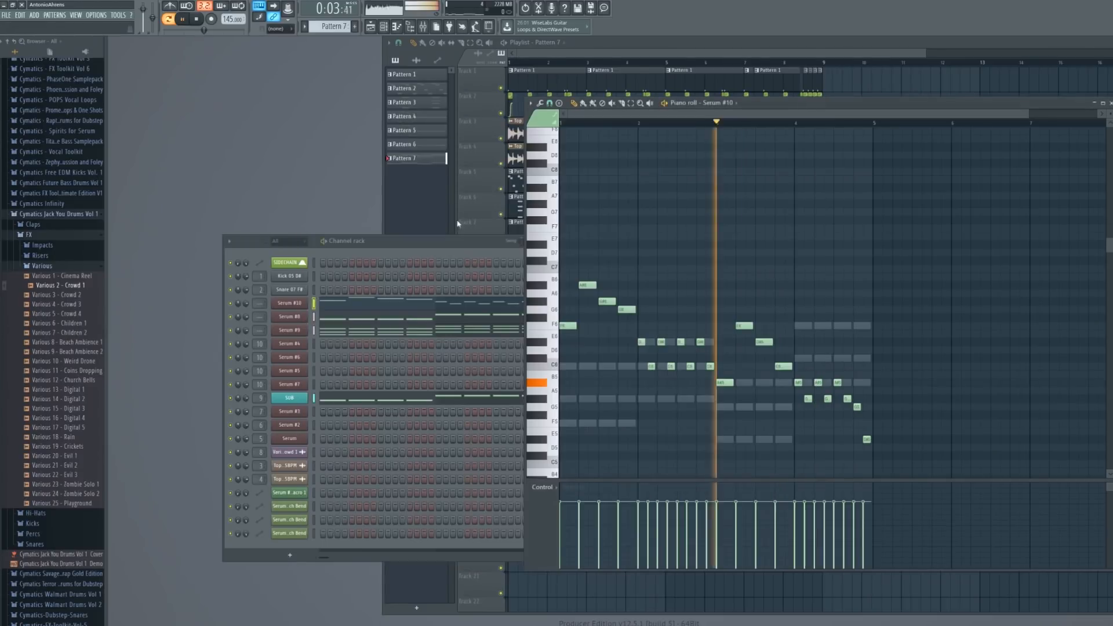
left_click(294, 304)
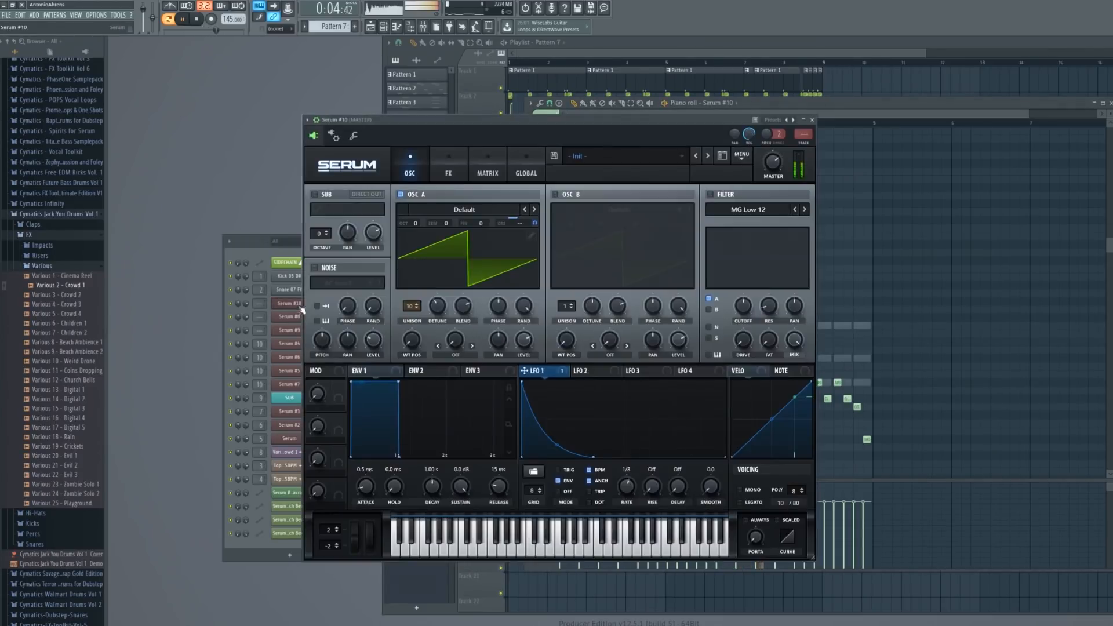
key("space")
Enable the Reverb effect with a 77% width and the Compressor in Serum #10, and listen to the result
left_click(448, 170)
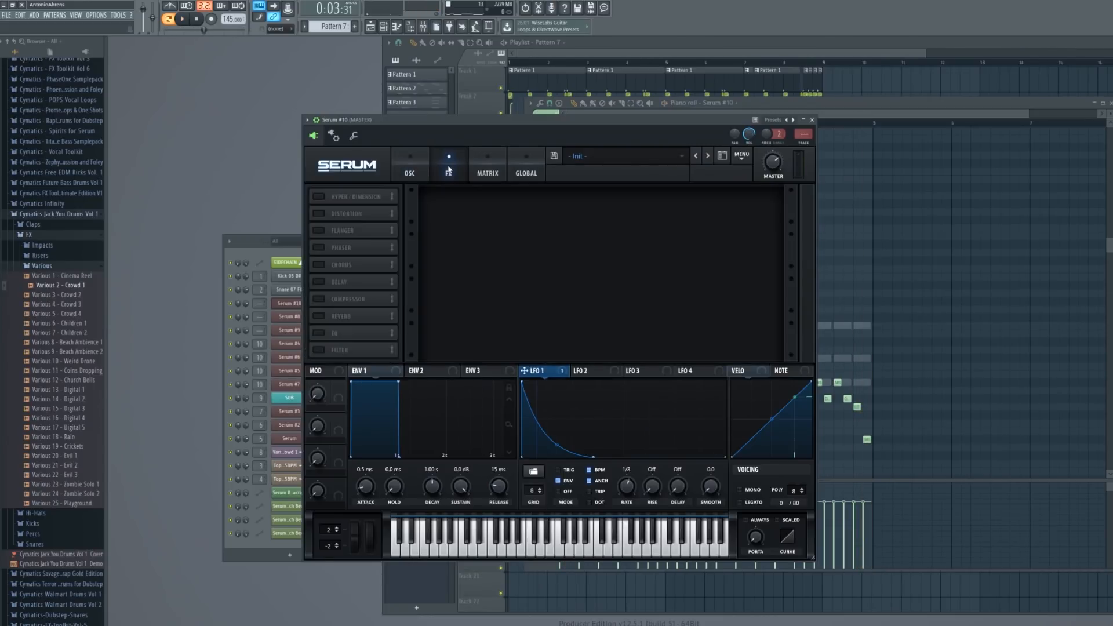
left_click(319, 316)
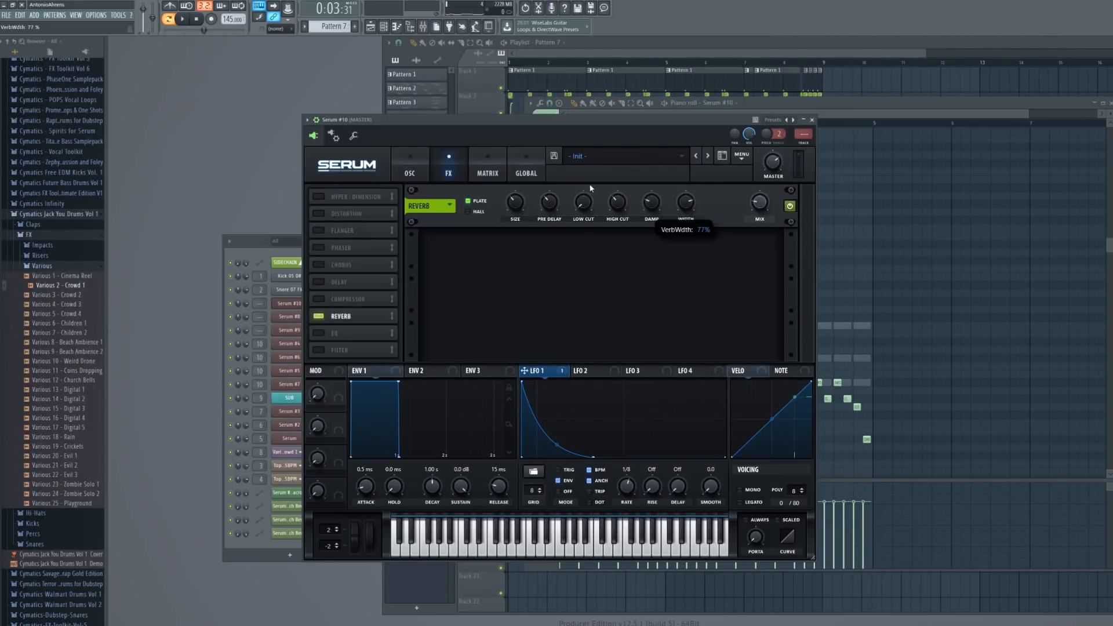
left_click(319, 299)
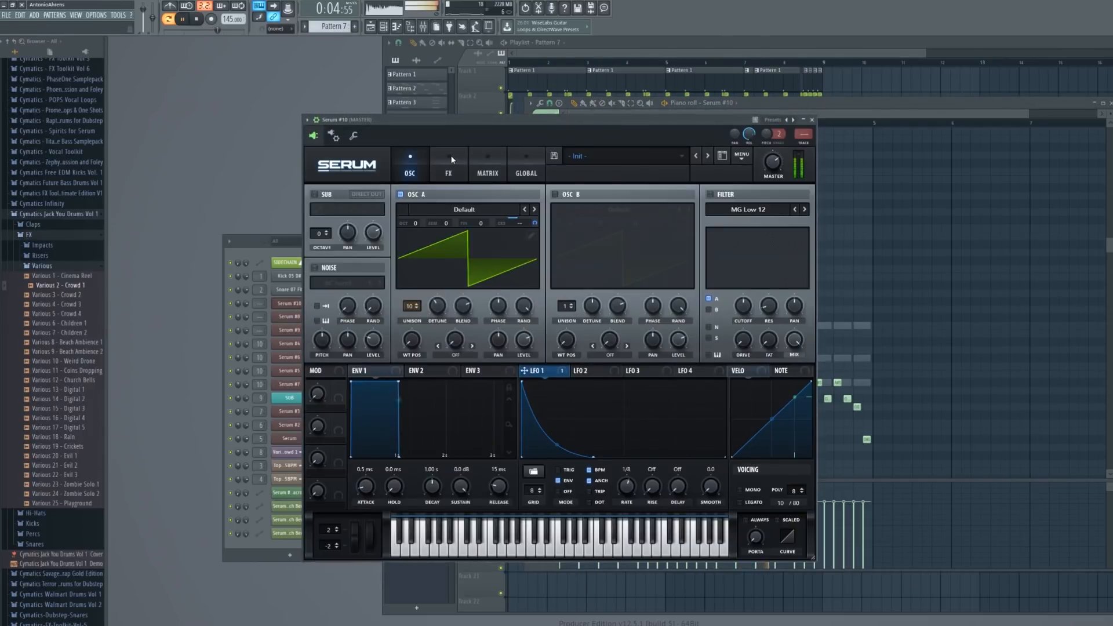
key("space")
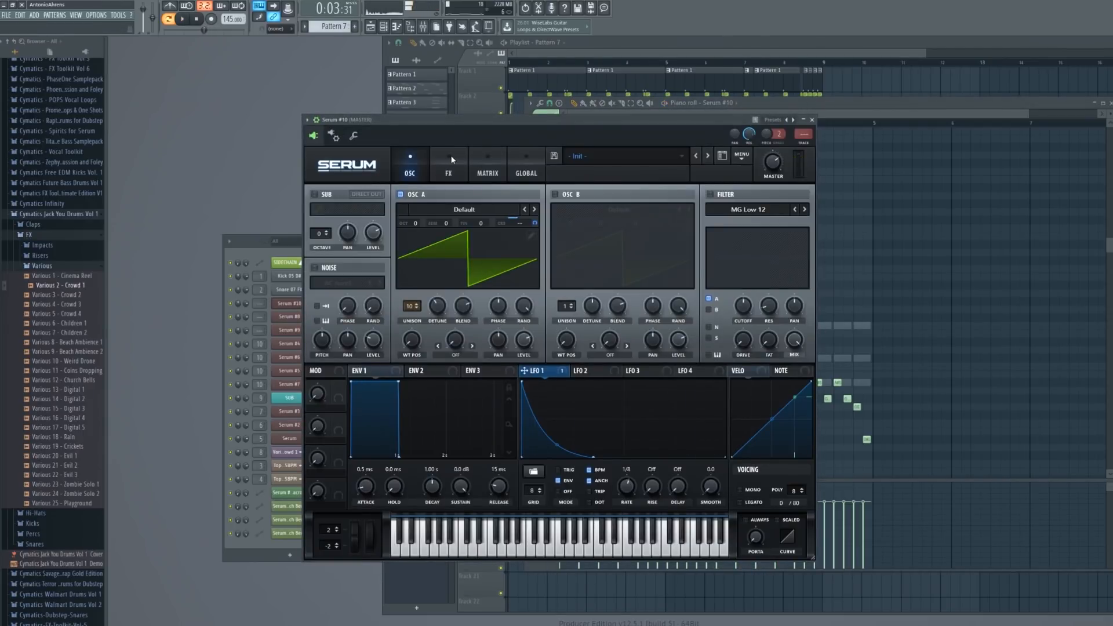
Modulate Osc A's coarse pitch with LFO 2 at a 1/16 rate, using Env 2 with a 601 ms attack as auxiliary source
left_click(581, 370)
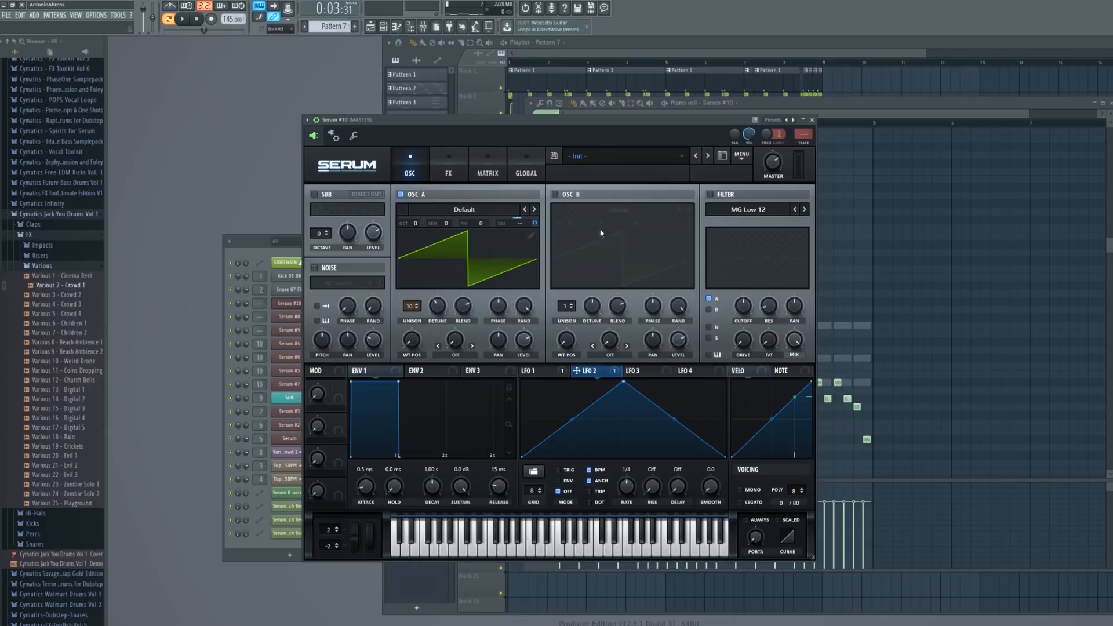
left_click(487, 164)
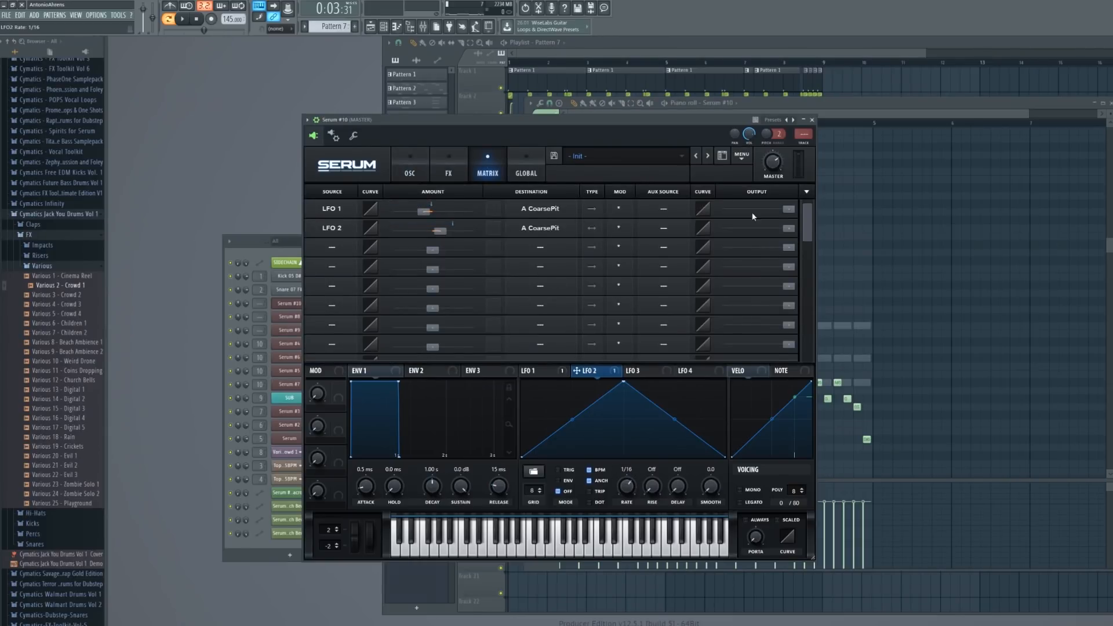
left_click(663, 228)
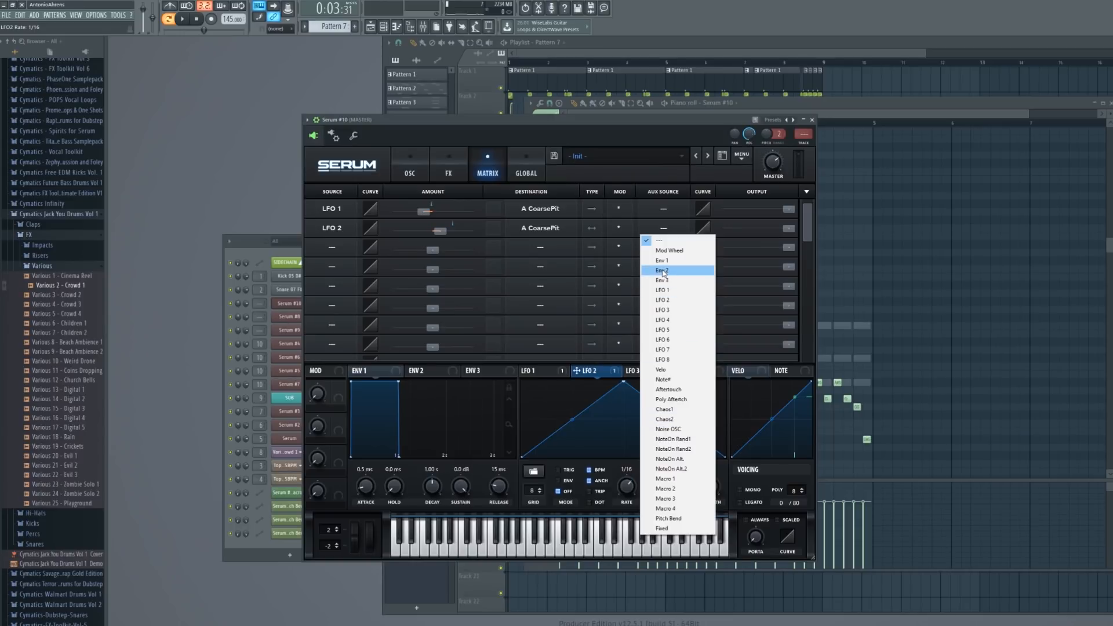
left_click(665, 271)
left_click_drag(750, 230, 645, 218)
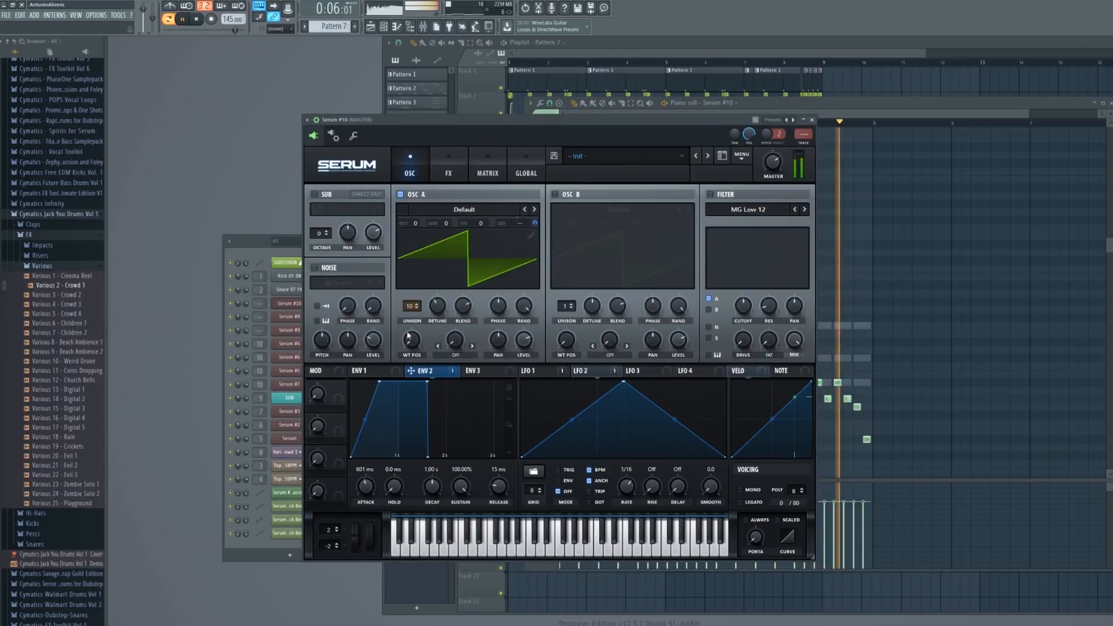
Enable Osc B, load the Basic Shapes wavetable and set its wavetable position to 4
left_click(550, 371)
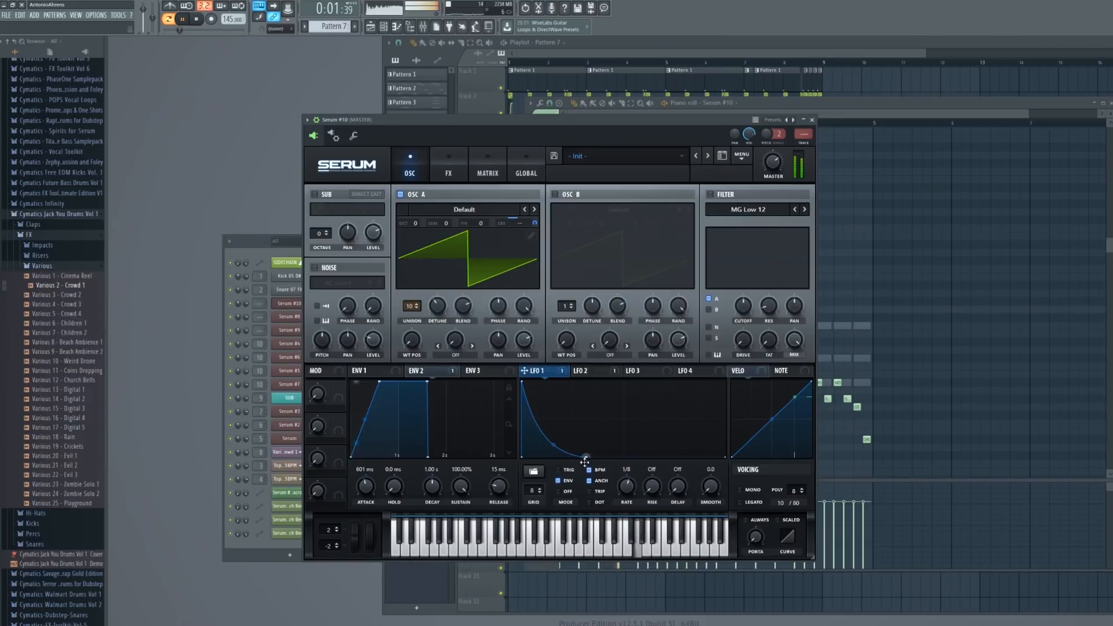
left_click(574, 201)
left_click_drag(579, 119, 692, 122)
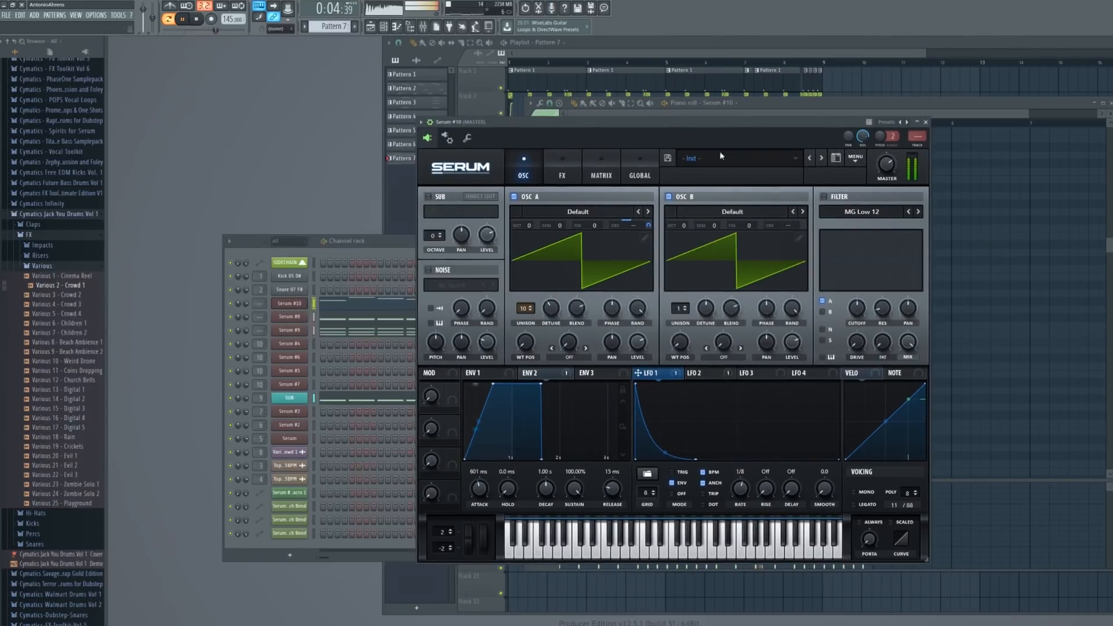
left_click(733, 213)
mouse_move(733, 223)
left_click(842, 265)
left_click_drag(681, 342, 695, 304)
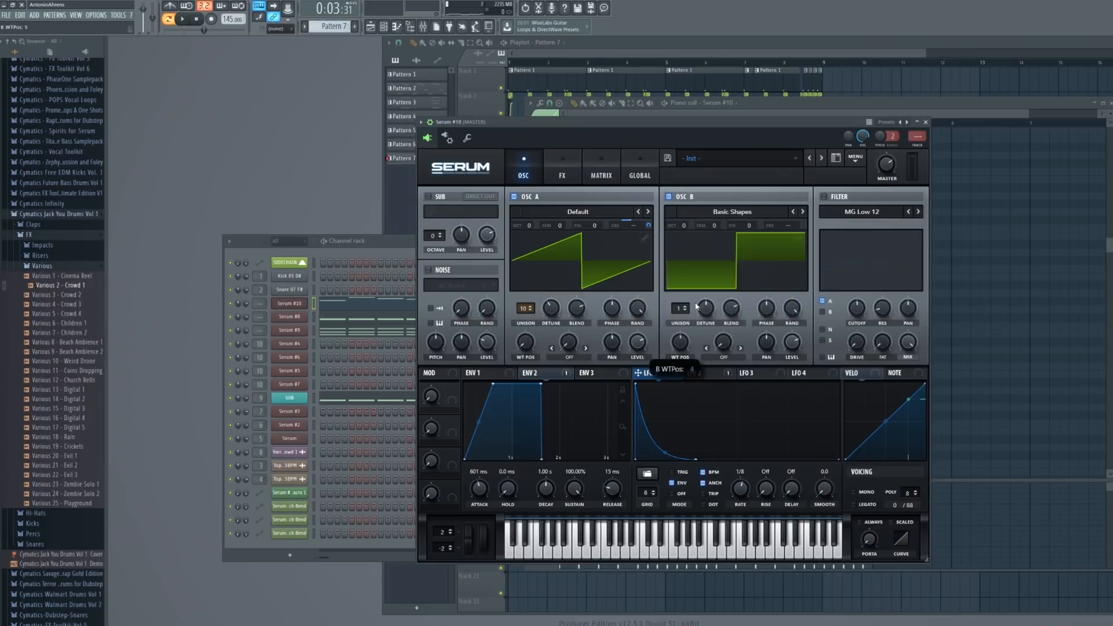
Raise Osc B by one octave with 7 unison voices, and modulate its coarse pitch with LFO 1
left_click_drag(696, 230, 690, 209)
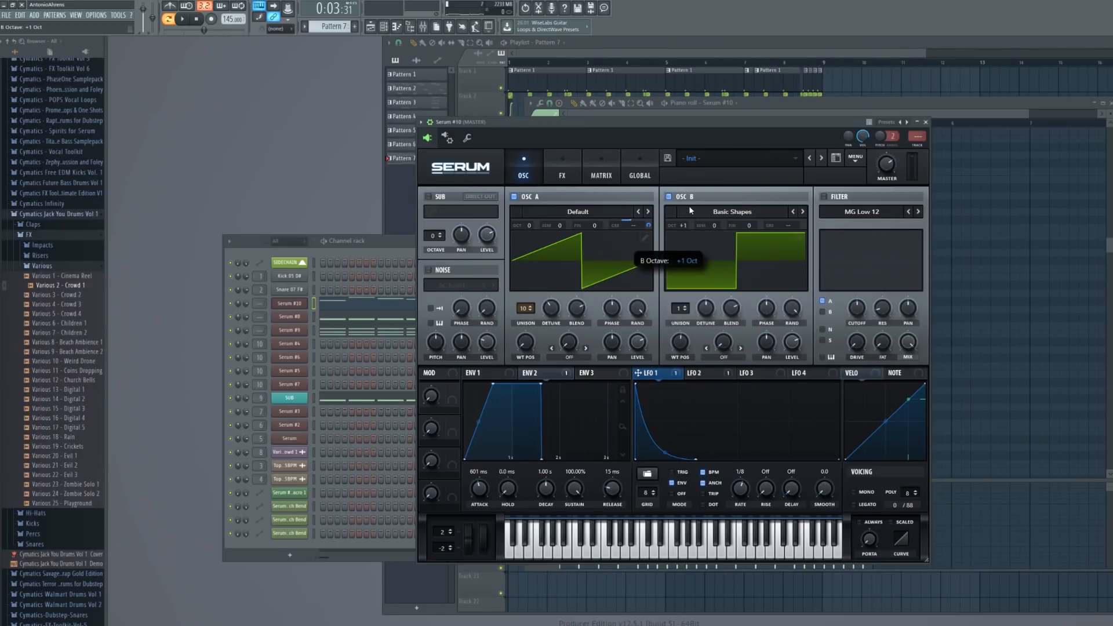
left_click_drag(679, 309, 706, 322)
key("Escape")
key("space")
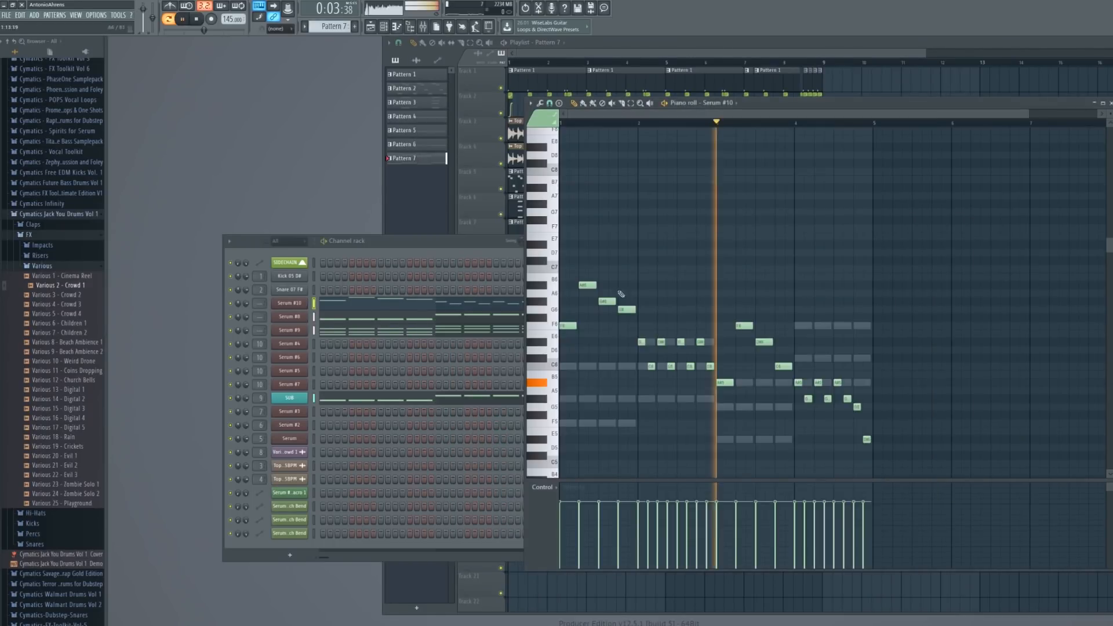
left_click(289, 303)
key("space")
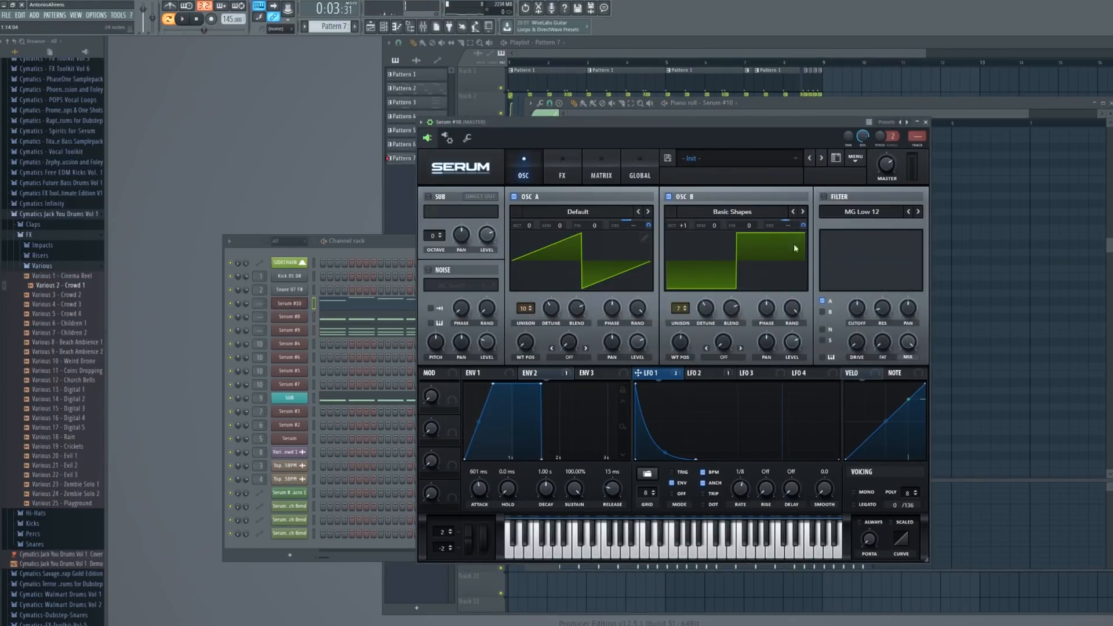
Modulate Osc B's coarse pitch with LFO 2 using Env 2 as auxiliary source and an output of 15, and reduce LFO 1's amount on it
left_click(701, 373)
left_click(601, 168)
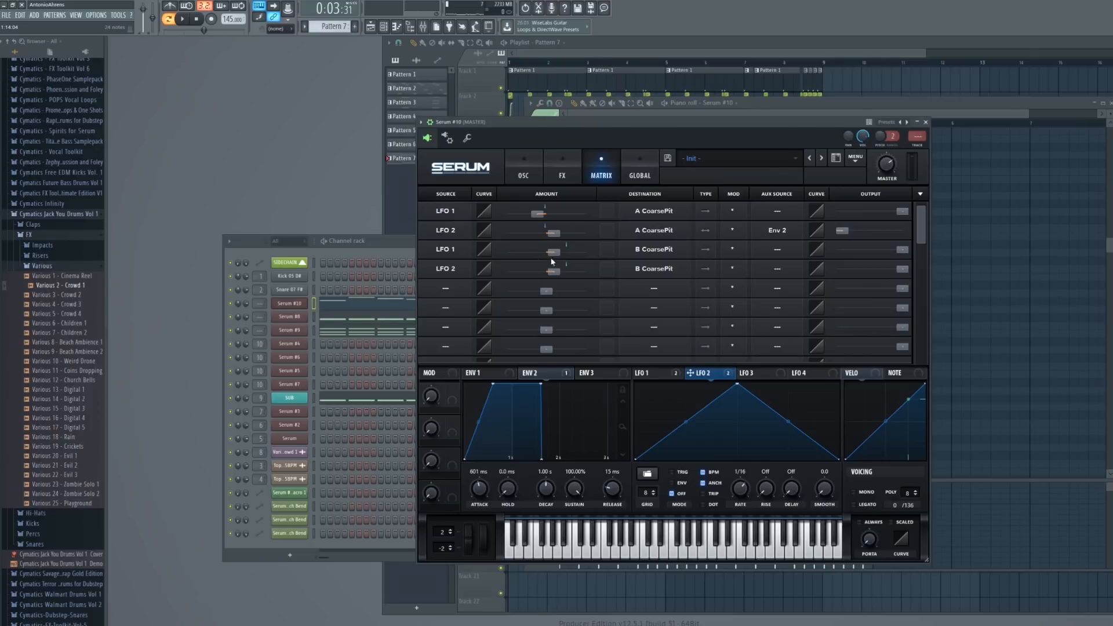
left_click_drag(547, 259, 545, 256)
left_click(783, 267)
left_click(788, 310)
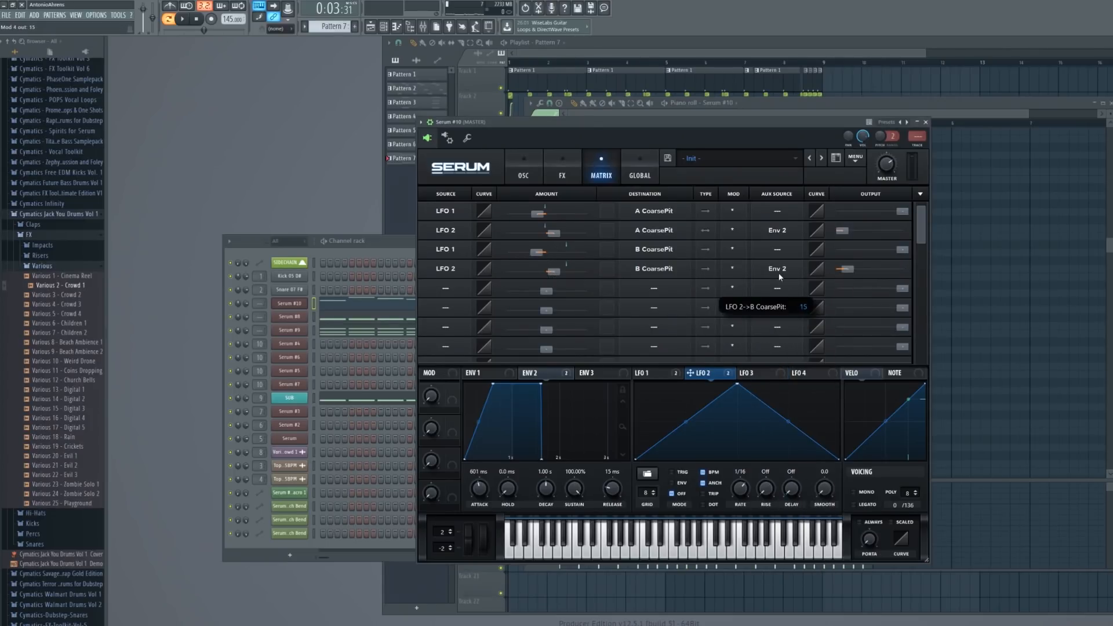
left_click(293, 304)
key("space")
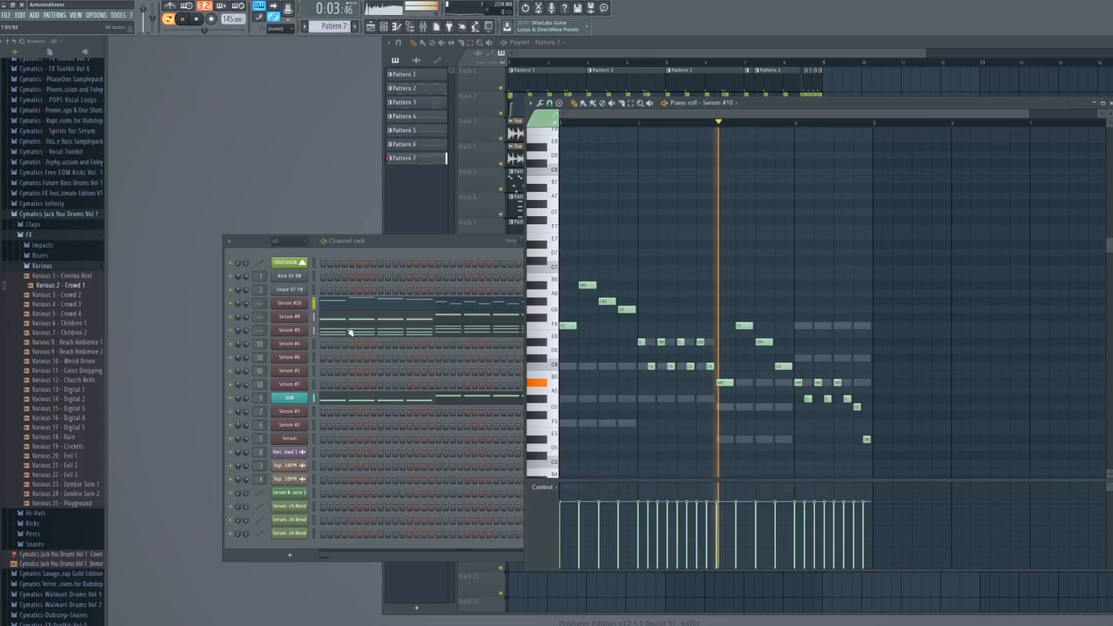
Route the Serum #8, Serum #9 and Serum #10 channels to mixer track 11
left_click(293, 305)
double_click(265, 319)
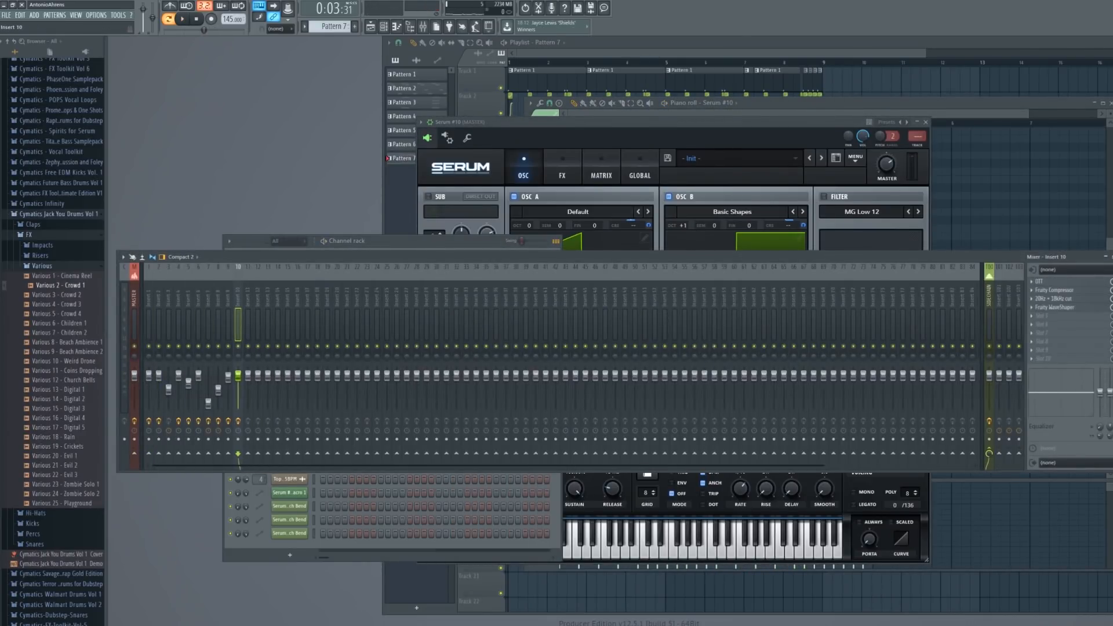
key("F9")
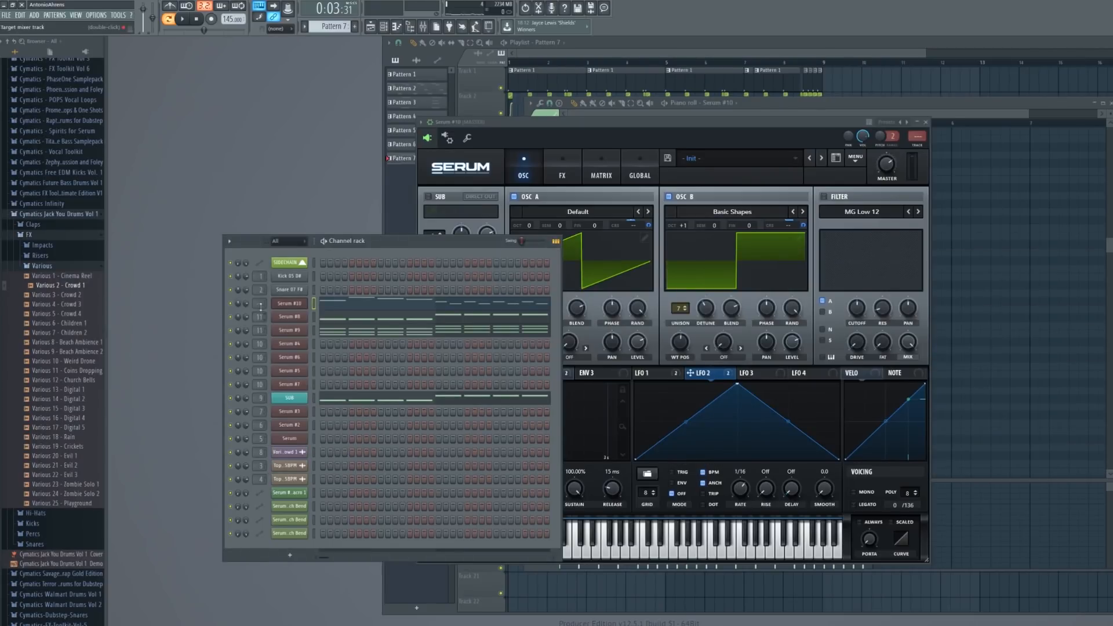
double_click(261, 304)
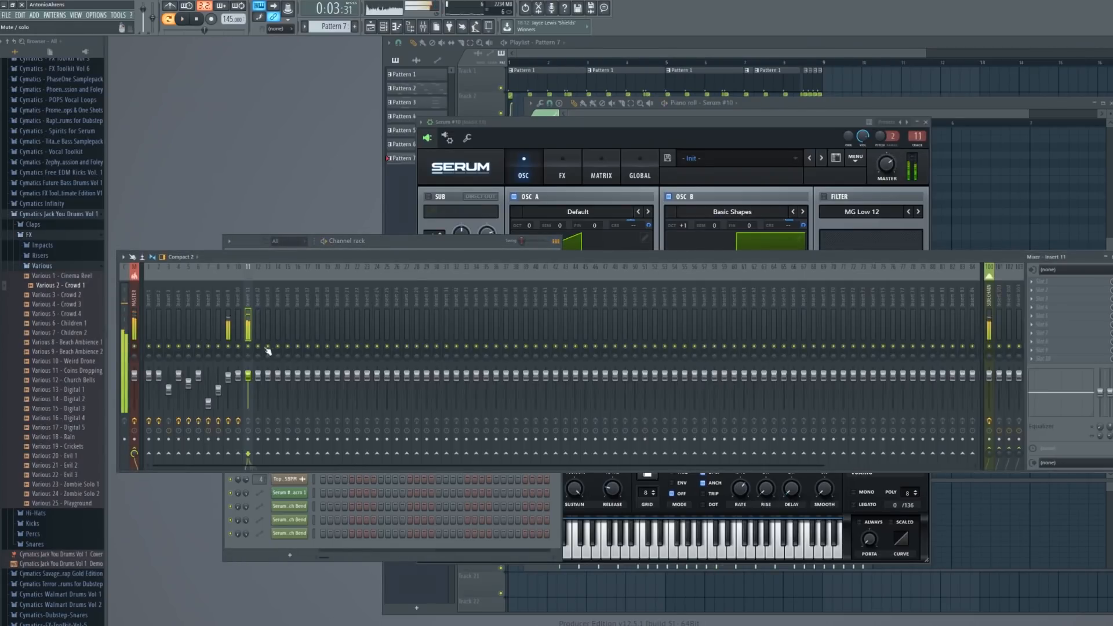
Load OTT in the first effect slot of Insert 11 and lower its depth
left_click(1042, 283)
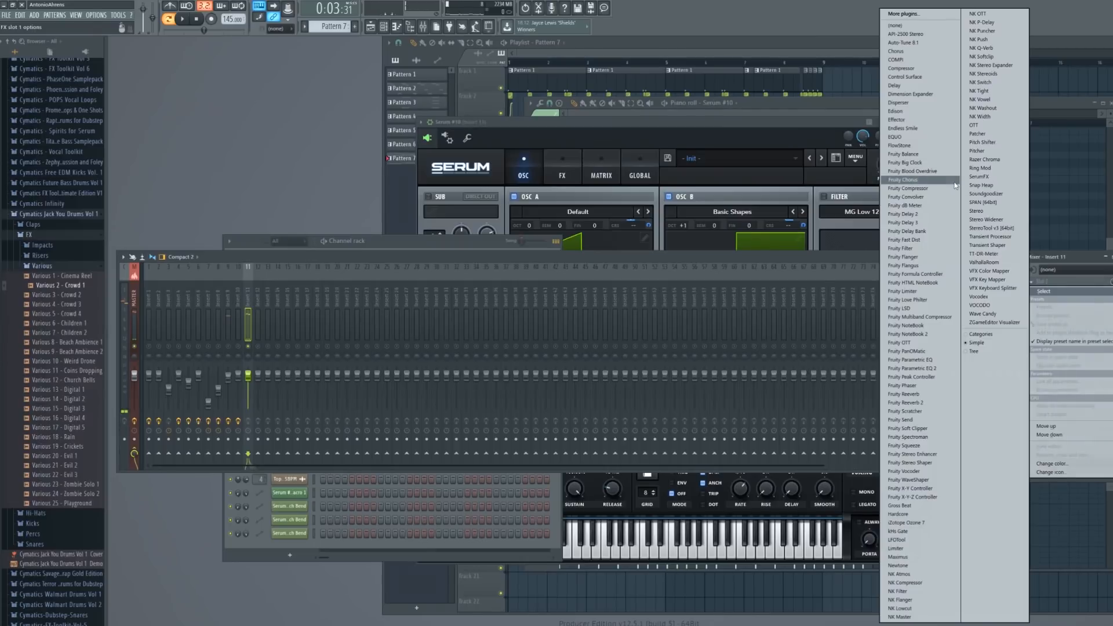
left_click(981, 126)
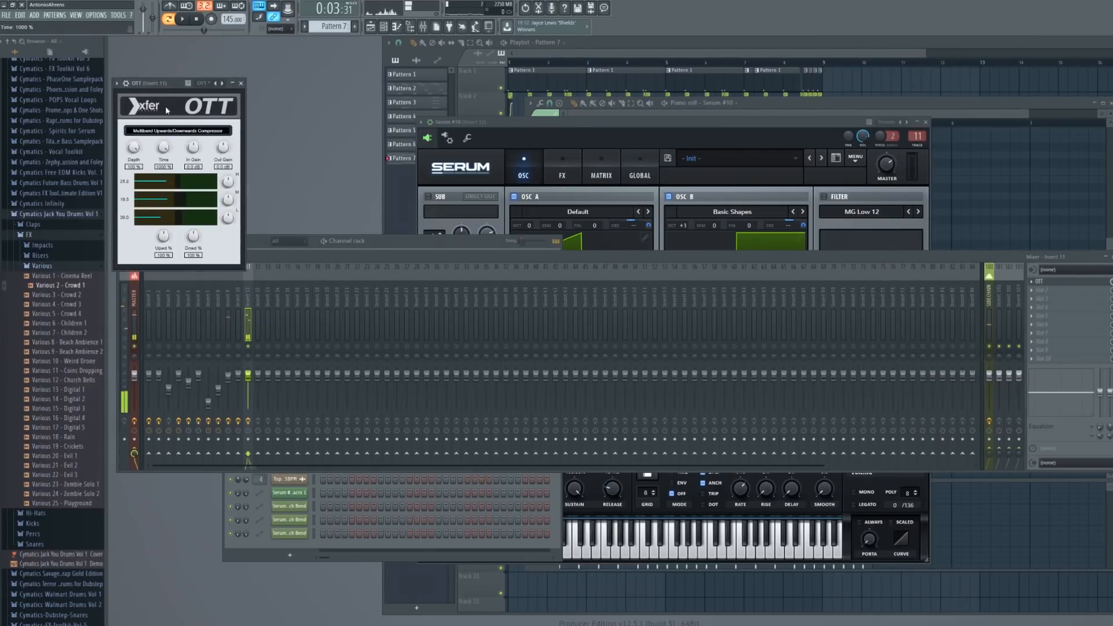
left_click_drag(126, 213, 123, 218)
key("Escape")
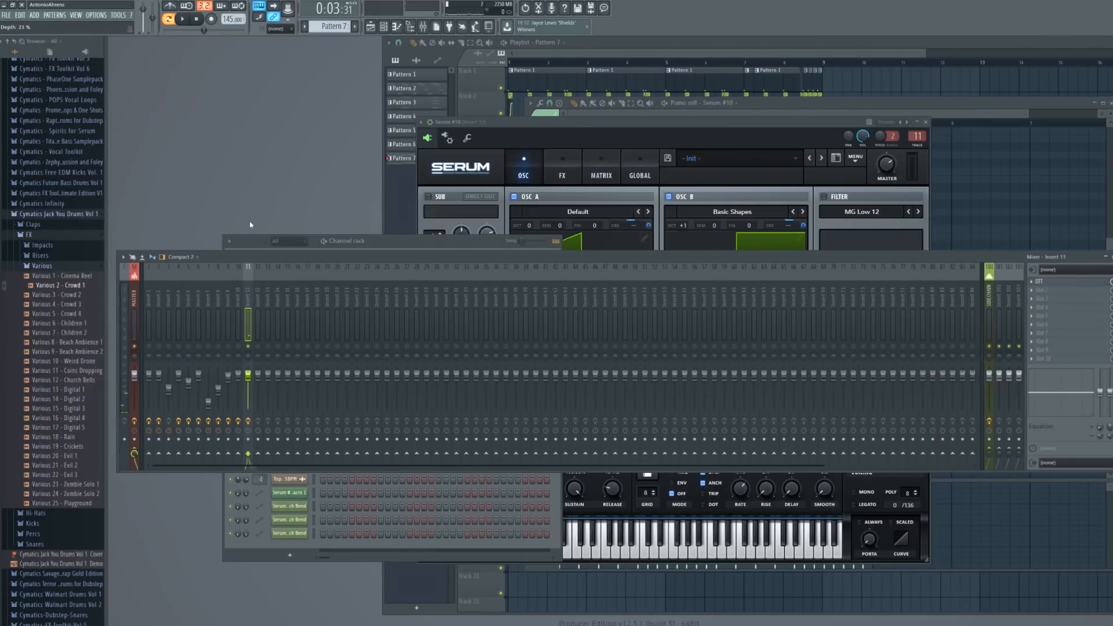
Add Fruity Parametric EQ 2 to Insert 11's second slot with the 20Hz + 18kHz cut preset, and raise its low-cut frequency
left_click(1032, 295)
left_click(919, 365)
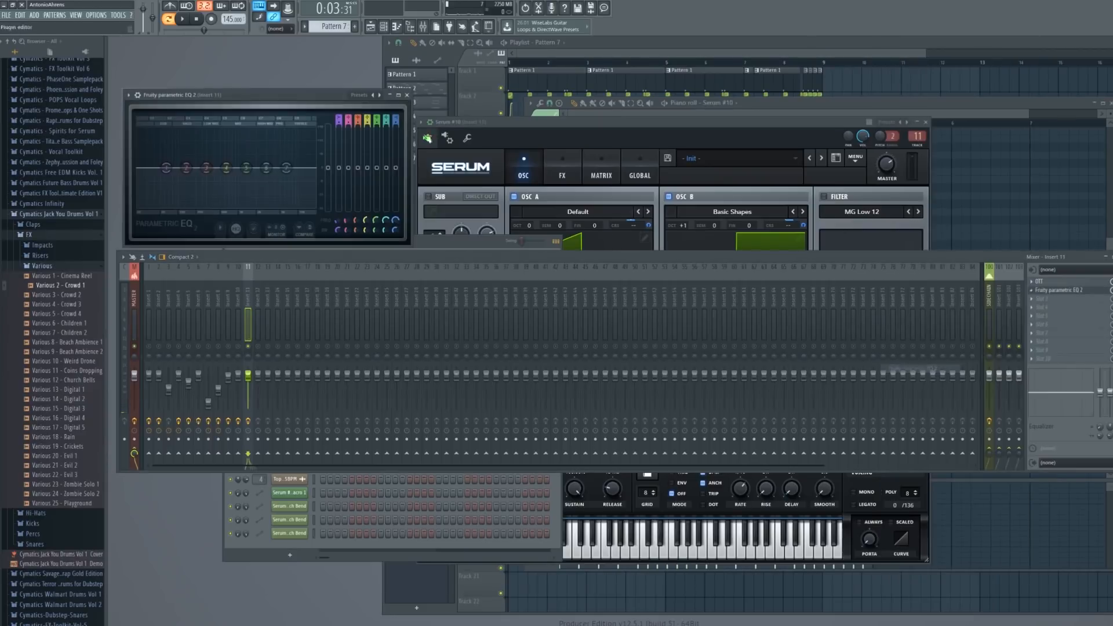
left_click(384, 95)
key("space")
left_click_drag(187, 168, 174, 167)
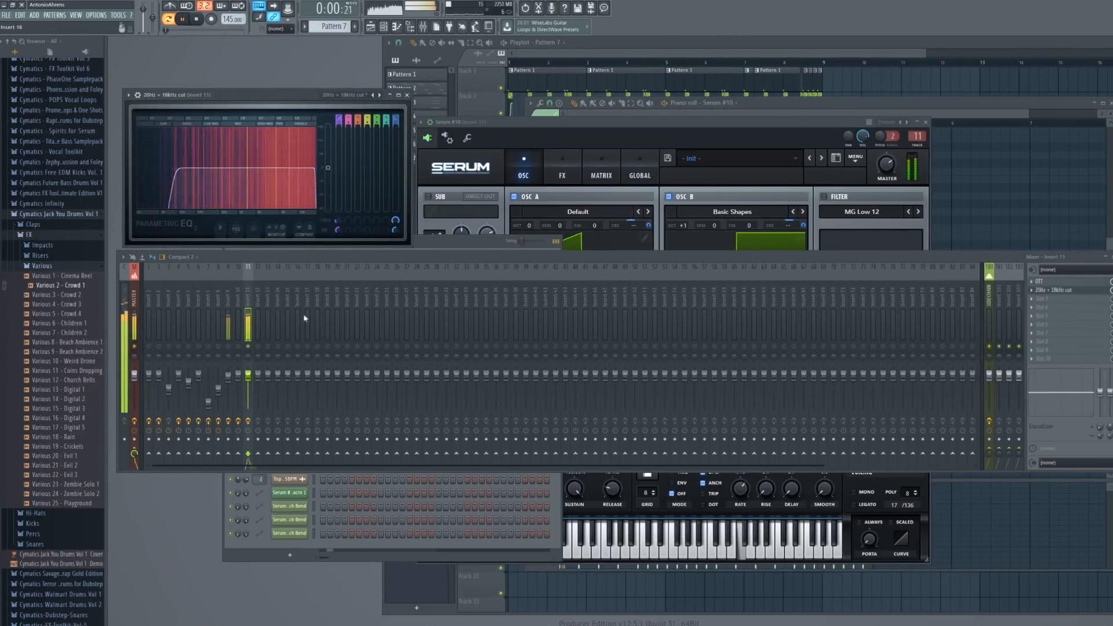
key("Escape")
key("space")
Route Insert 11 only to the SIDECHAIN mixer track and play the pattern
left_click(989, 452)
right_click(989, 450)
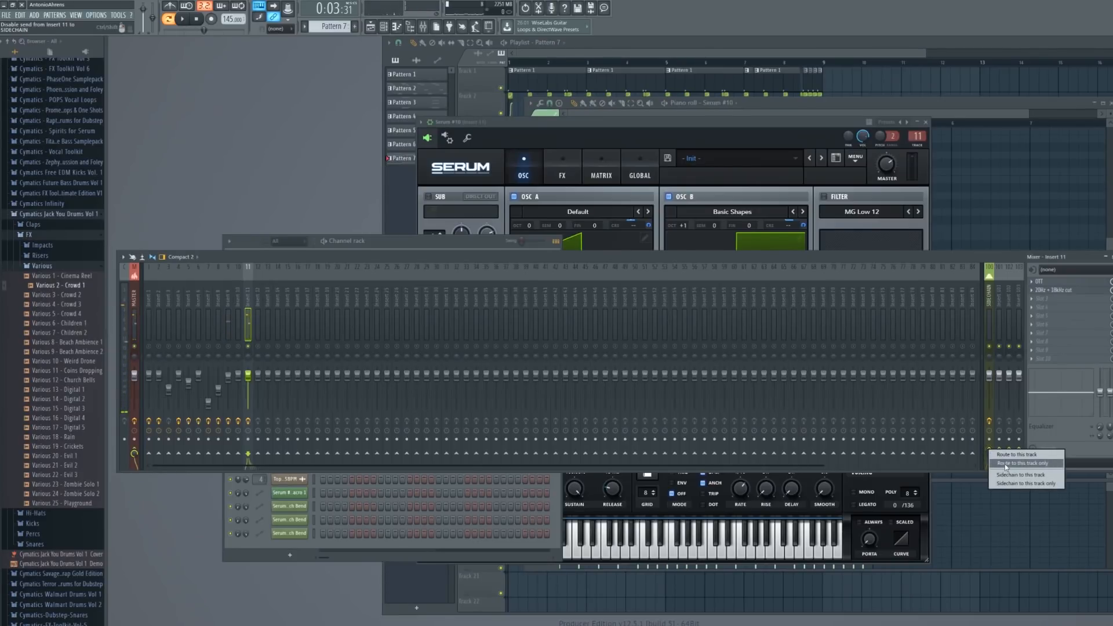
left_click(1009, 463)
key("space")
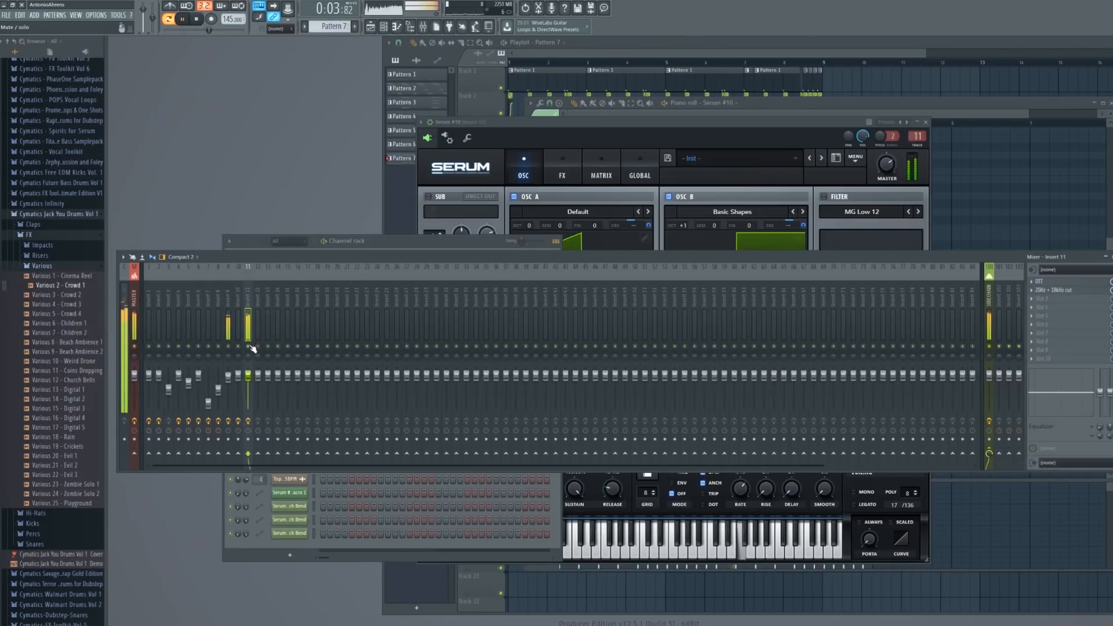
Close the mixer, Serum #10 and piano roll windows, and place Pattern 7 in the playlist at bar 9 on track 10
key("Escape")
left_click(603, 136)
key("Escape")
left_click(794, 108)
key("Escape")
key("space")
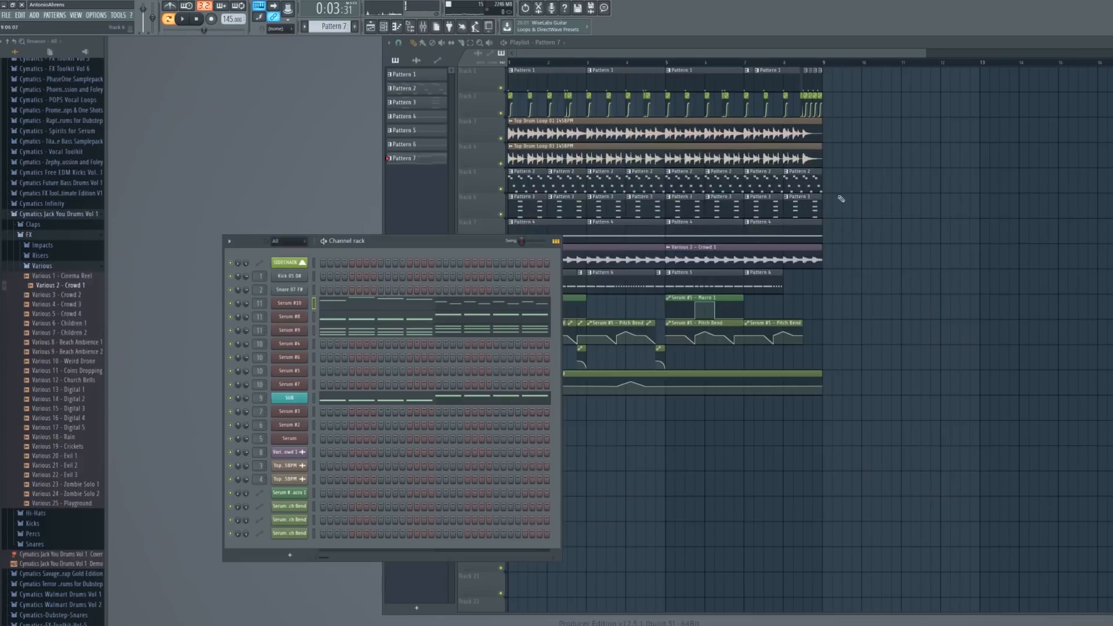
left_click(857, 224)
Slice both Top Drum Loop clips at bar 5 and duplicate the clips of bars 5 to 8 on tracks 1 to 8 to bar 9
left_click_drag(895, 224, 668, 76)
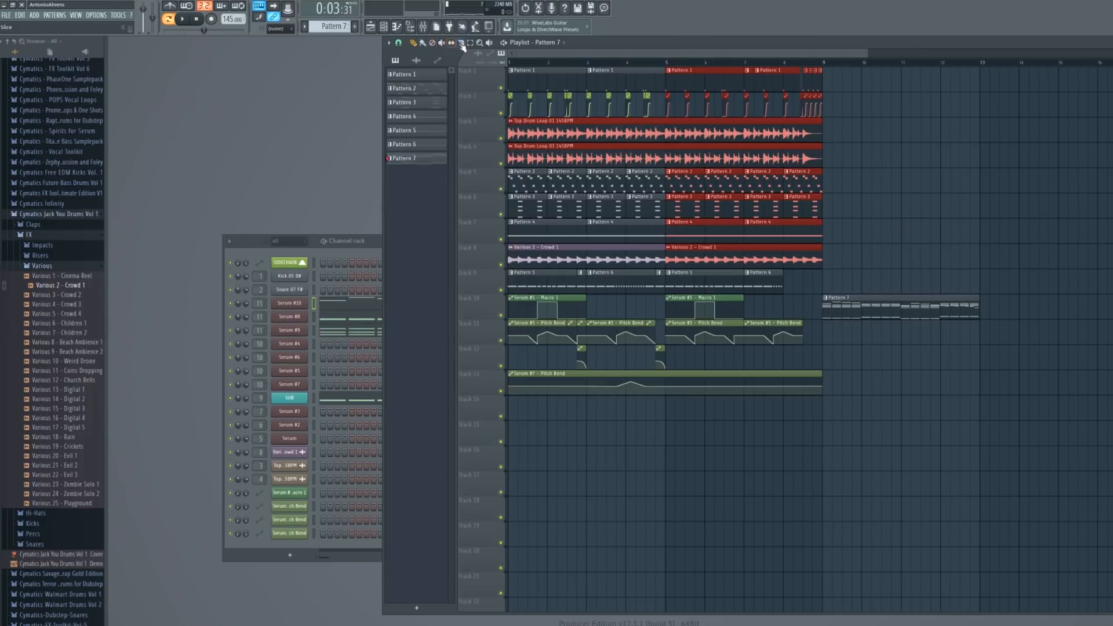
key("ctrl+d")
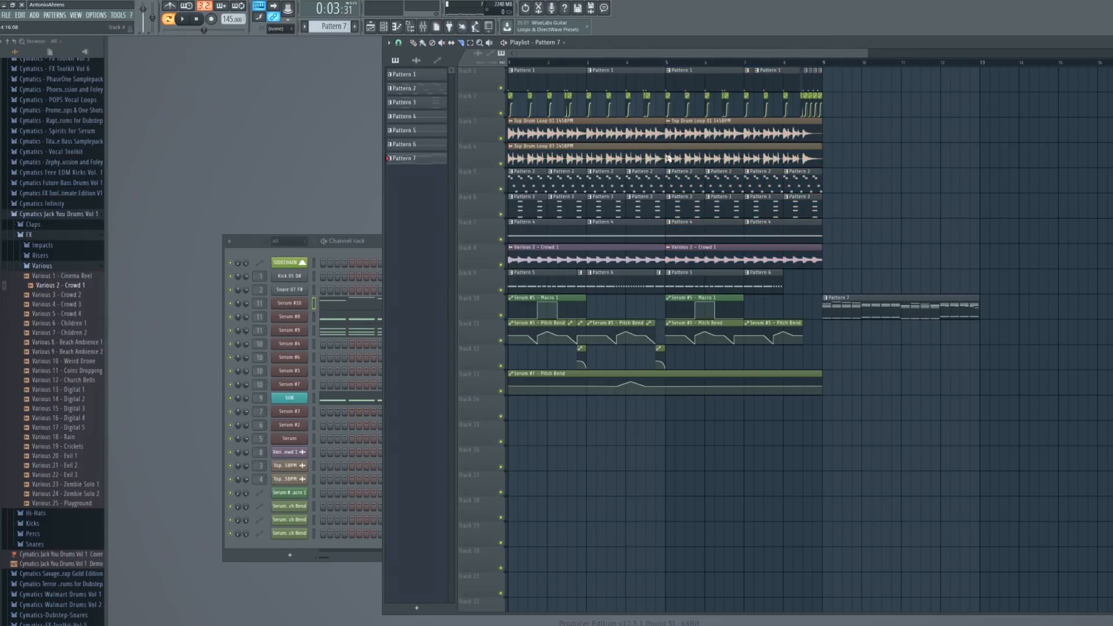
left_click_drag(838, 269, 666, 77)
key("ctrl+b")
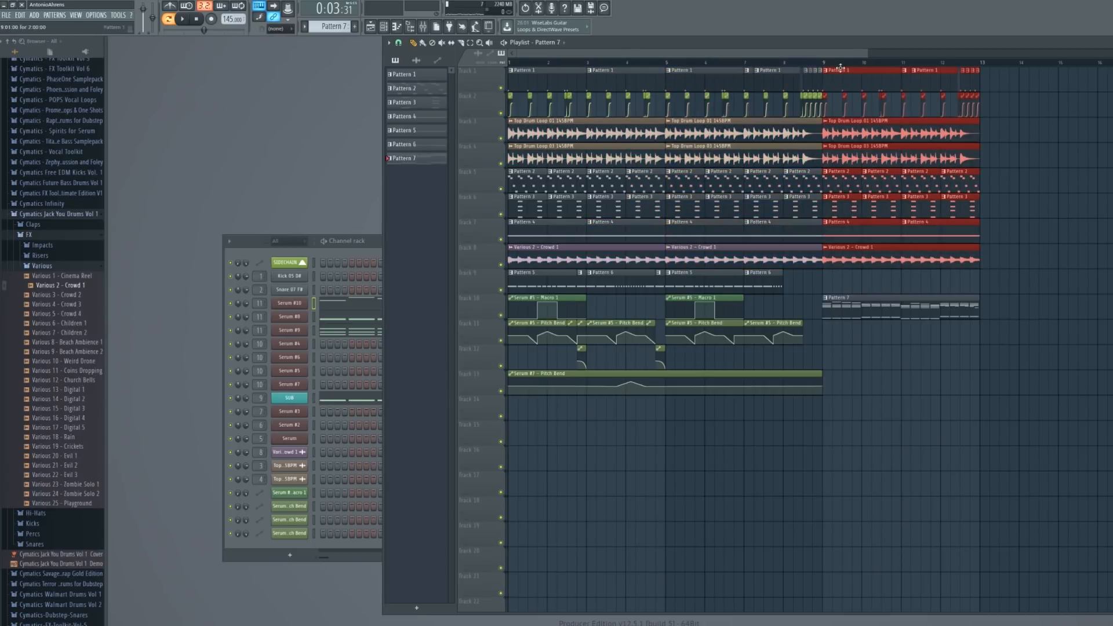
Play the arrangement from bar 9 to hear Pattern 7 with the duplicated drum section
left_click(826, 63)
key("space")
scroll(811, 225, "down", 3)
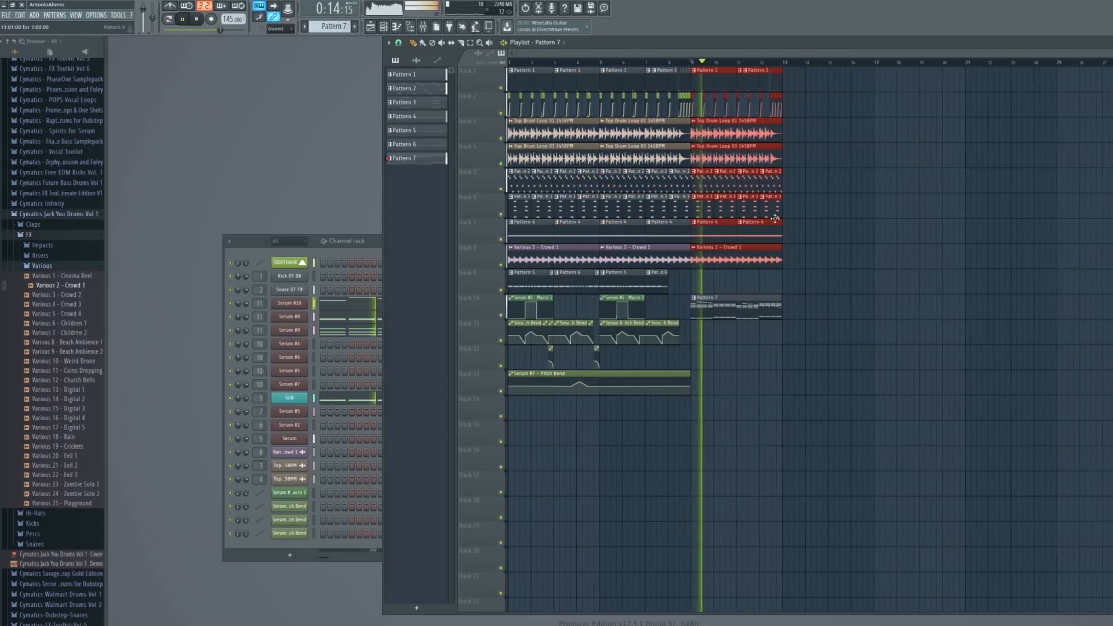
Clear the clip selection in the playlist and play the arrangement from bar 12
left_click(249, 322)
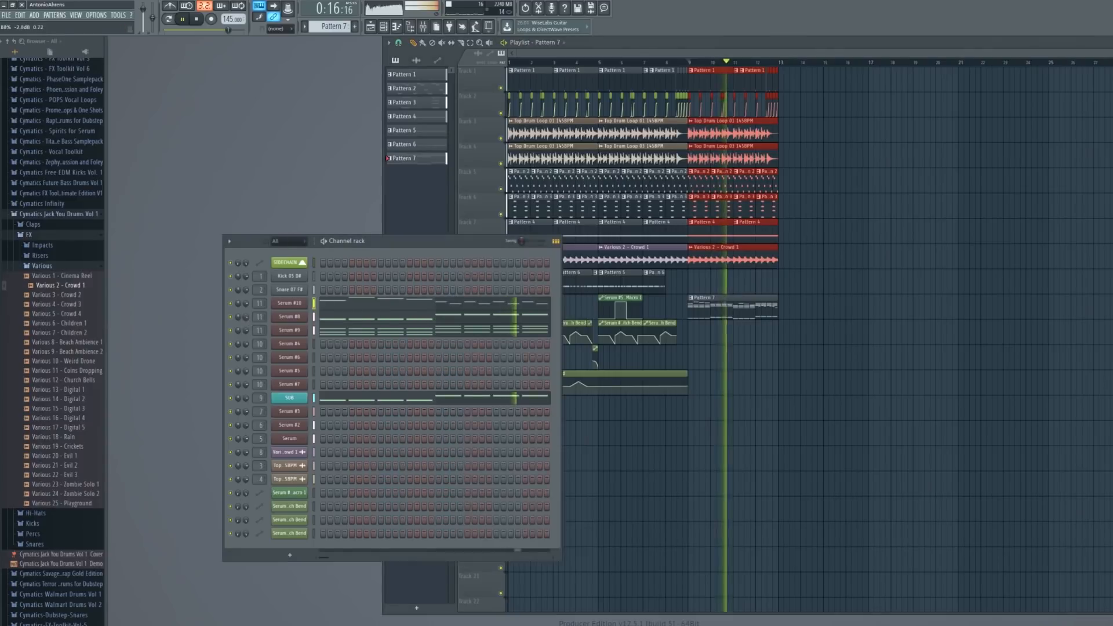
left_click(729, 287, "ctrl")
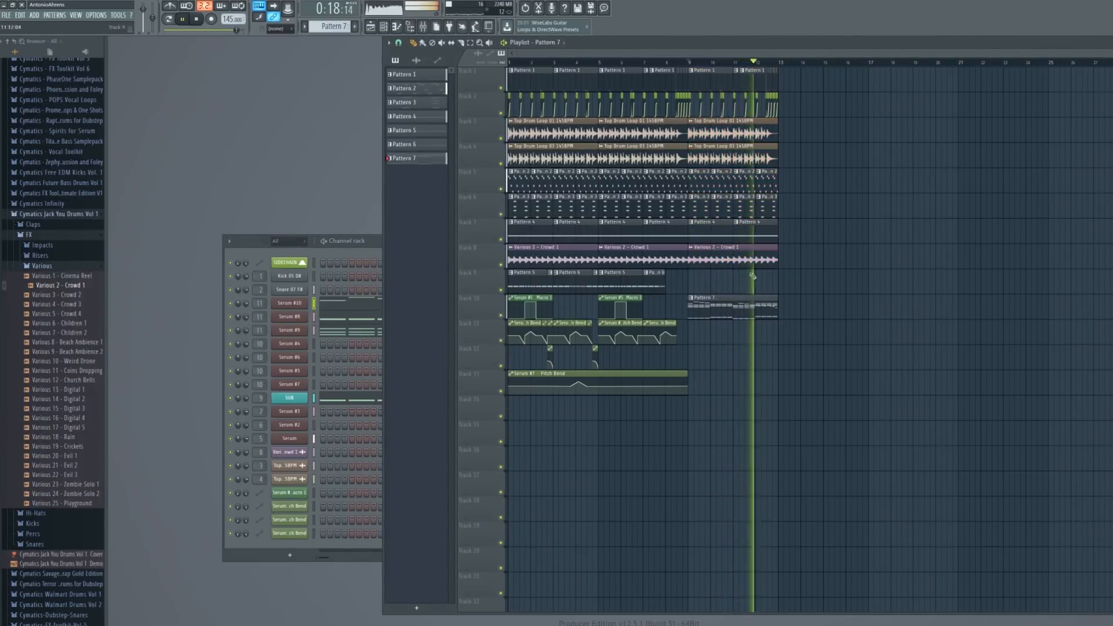
scroll(715, 247, "up", 1)
scroll(715, 247, "up", 3)
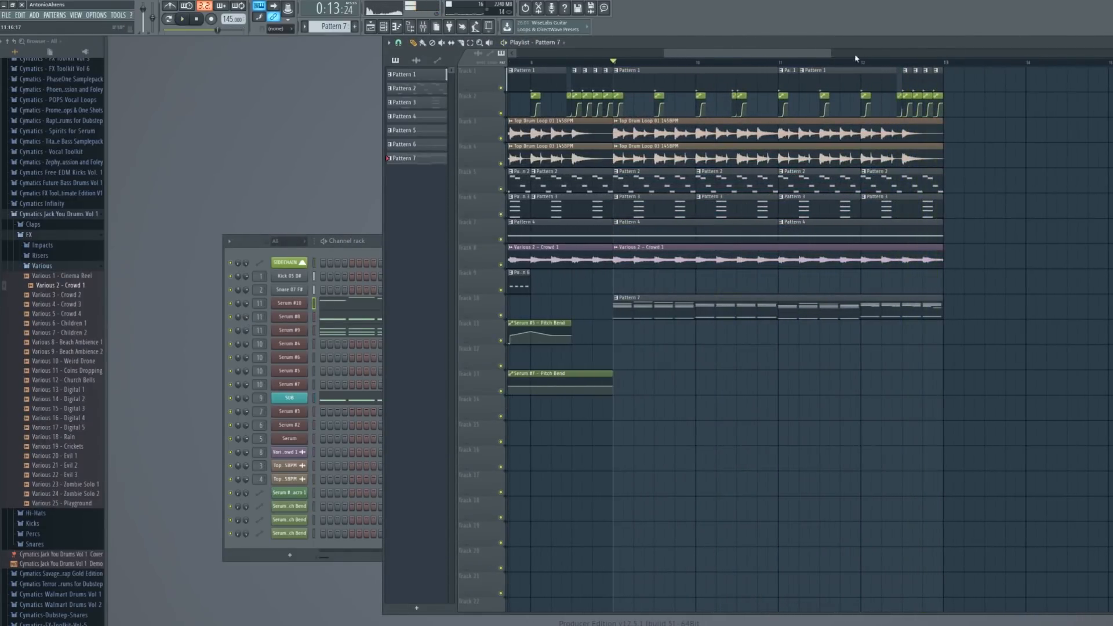
left_click(862, 64)
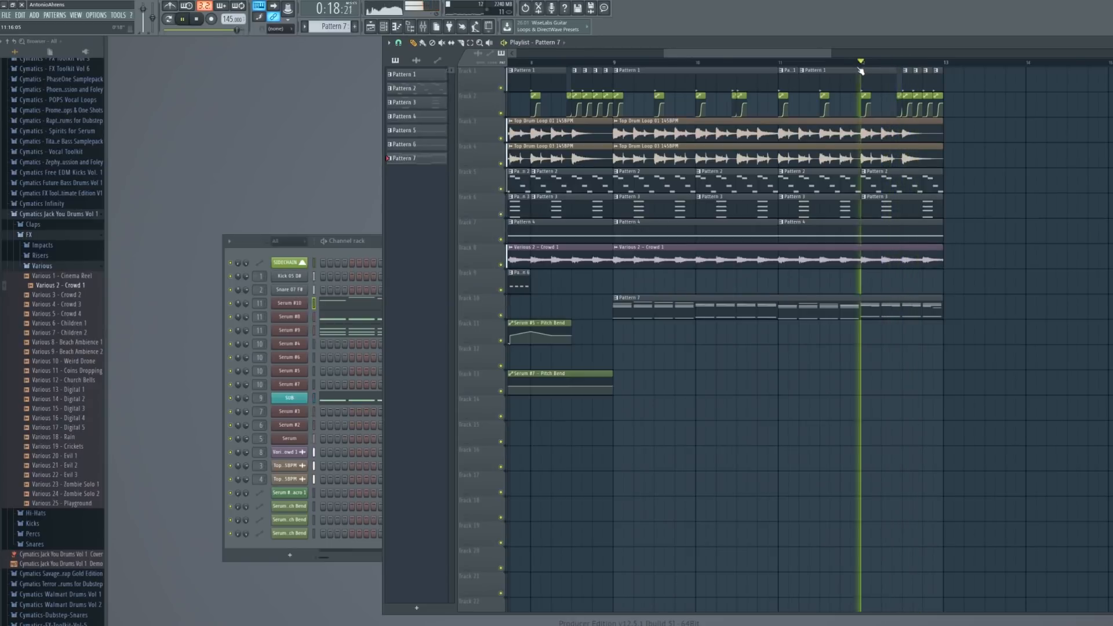
key("space")
scroll(909, 87, "up", 3)
right_click(883, 104)
scroll(979, 186, "down", 4)
key("space")
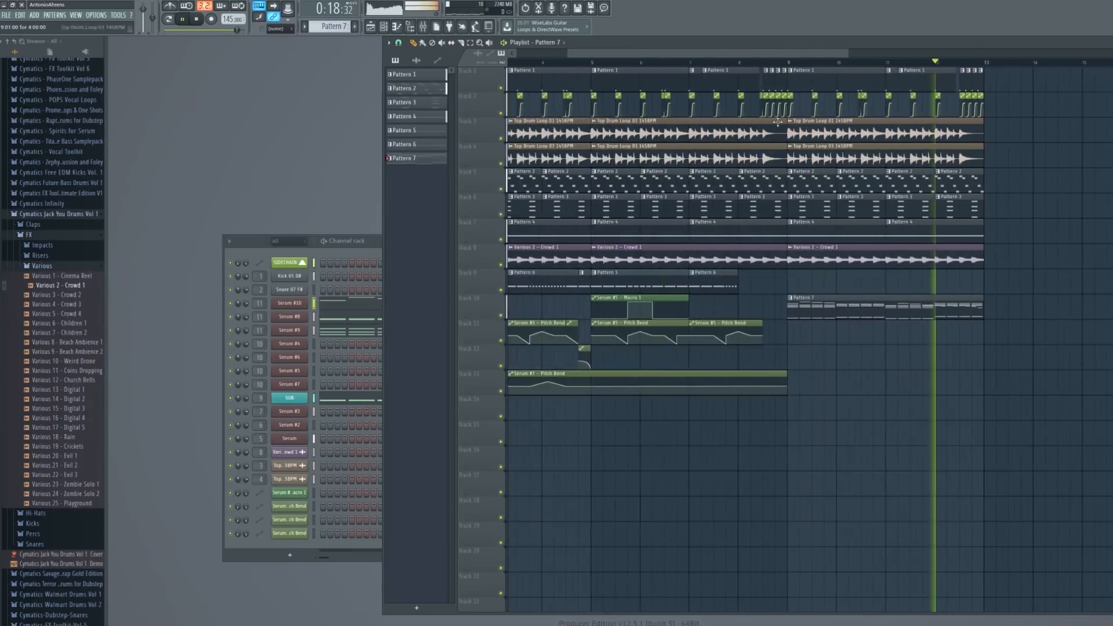
Examine the SIDECHAIN clips on track 2 in the second half of bar 8 while the arrangement plays
scroll(762, 100, "up", 2)
left_click(766, 96)
left_click(763, 105)
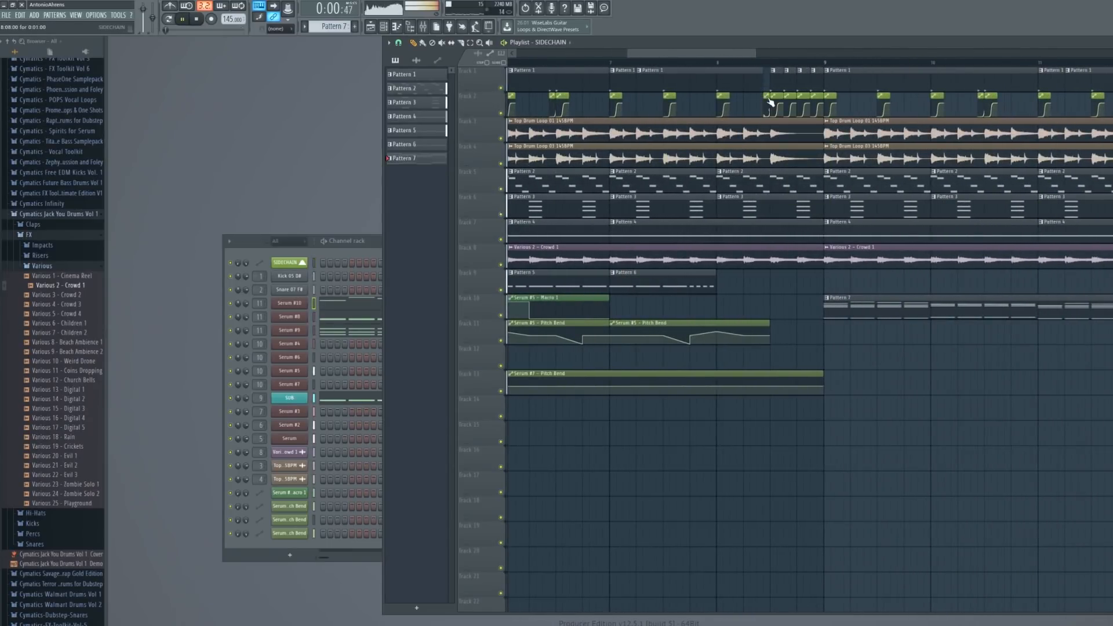
key("space")
scroll(769, 103, "up", 4)
Slice the Pattern 7 clip at bar 12 and delete its portion covering bars 9 to 11
scroll(769, 103, "down", 6)
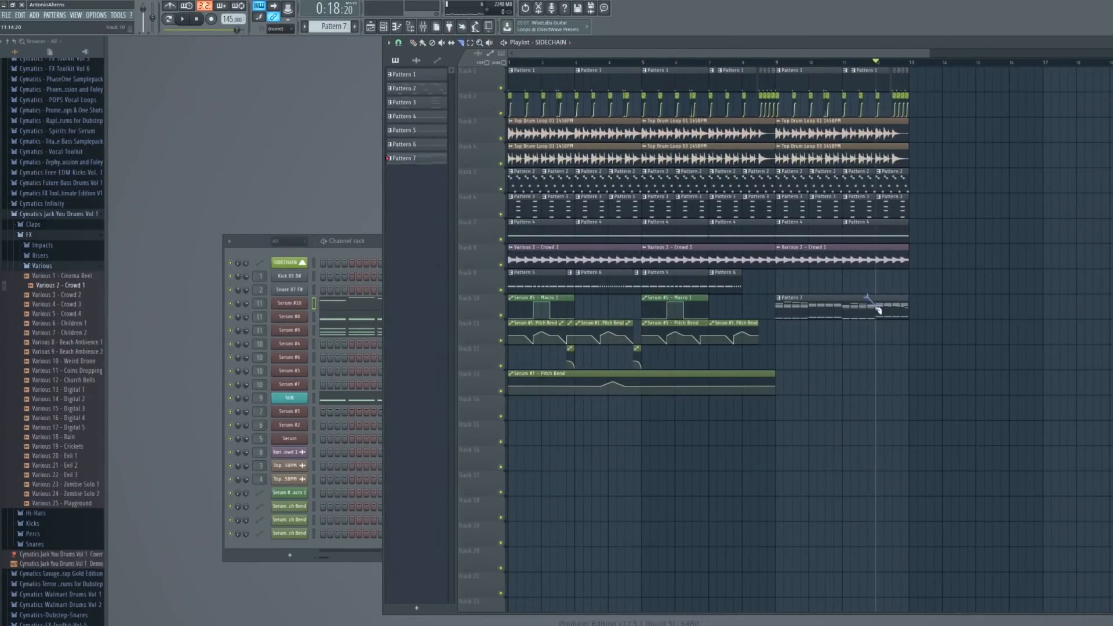
scroll(869, 293, "up", 3)
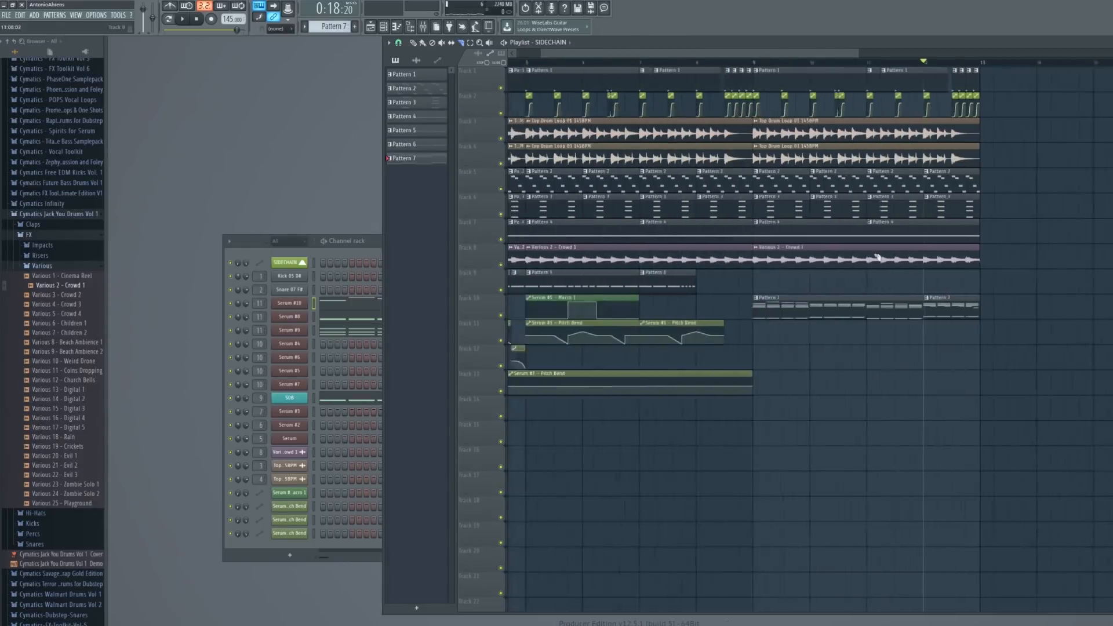
right_click(882, 308)
Delete the duplicated clips on tracks 1 to 8 from bar 9 onward and move the remaining Pattern 7 slice to bar 8 on track 10
mouse_move(1011, 271)
left_mouse_down()
mouse_move(840, 86)
mouse_move(987, 99)
left_mouse_up()
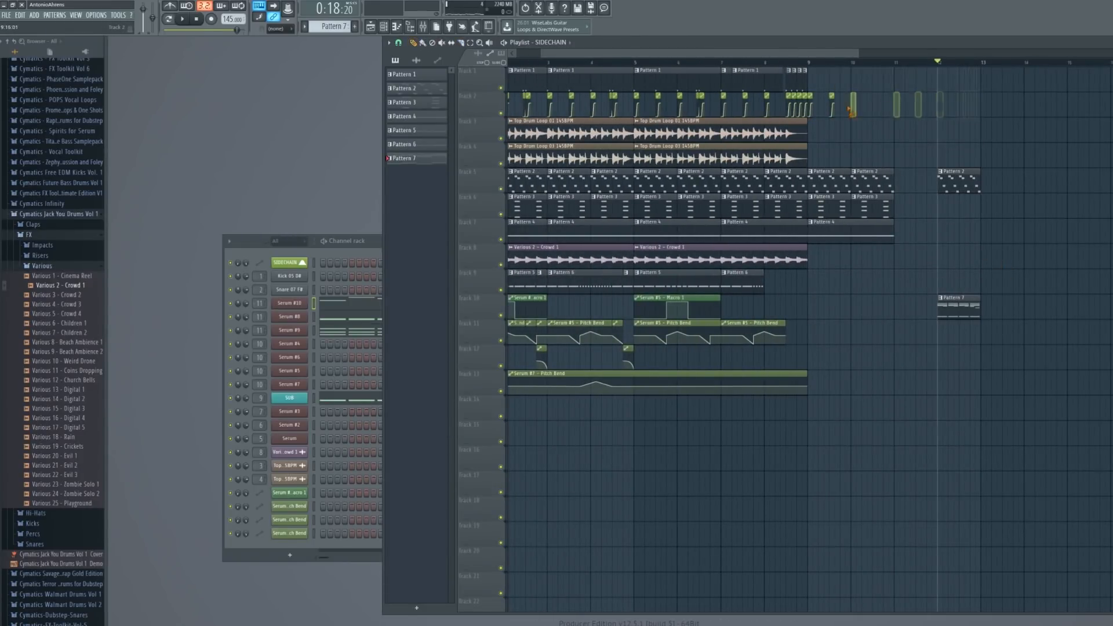
mouse_move(814, 119)
left_mouse_down()
mouse_move(869, 232)
mouse_move(957, 181)
left_mouse_up()
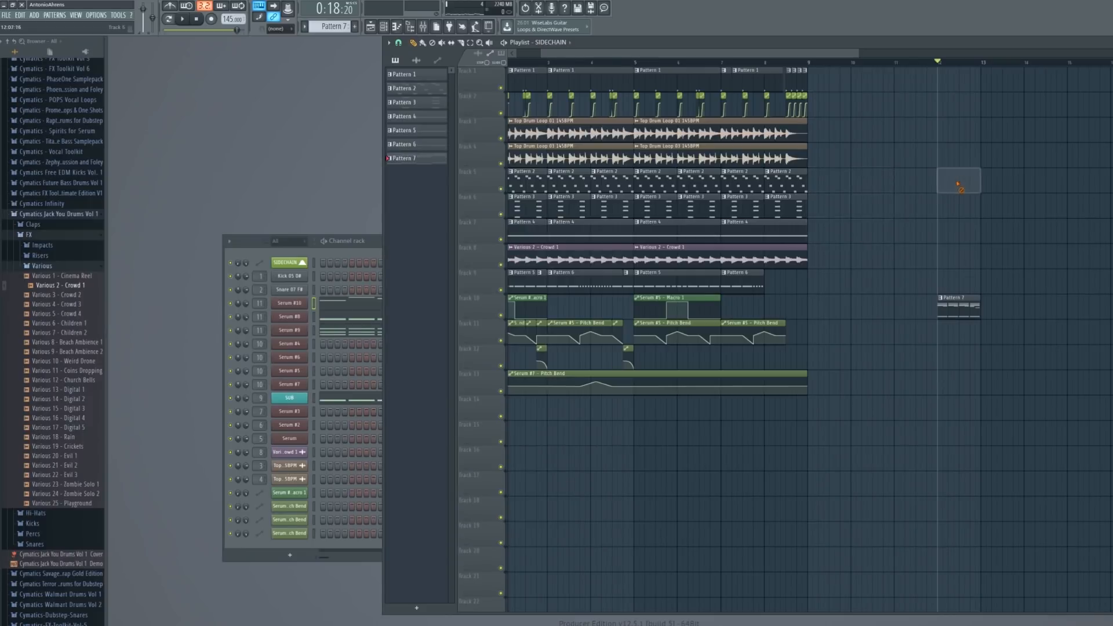
left_click_drag(964, 303, 782, 283)
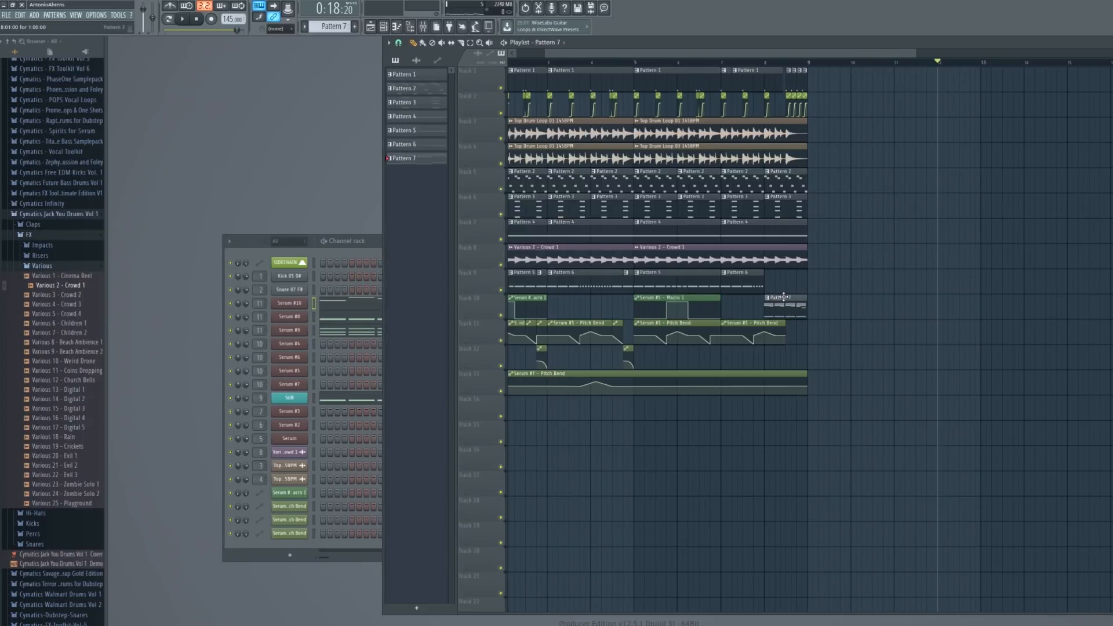
Play the arrangement from bar 7 and again from bar 8 to check the transition into Pattern 7
scroll(909, 275, "down", 2)
left_click(686, 63)
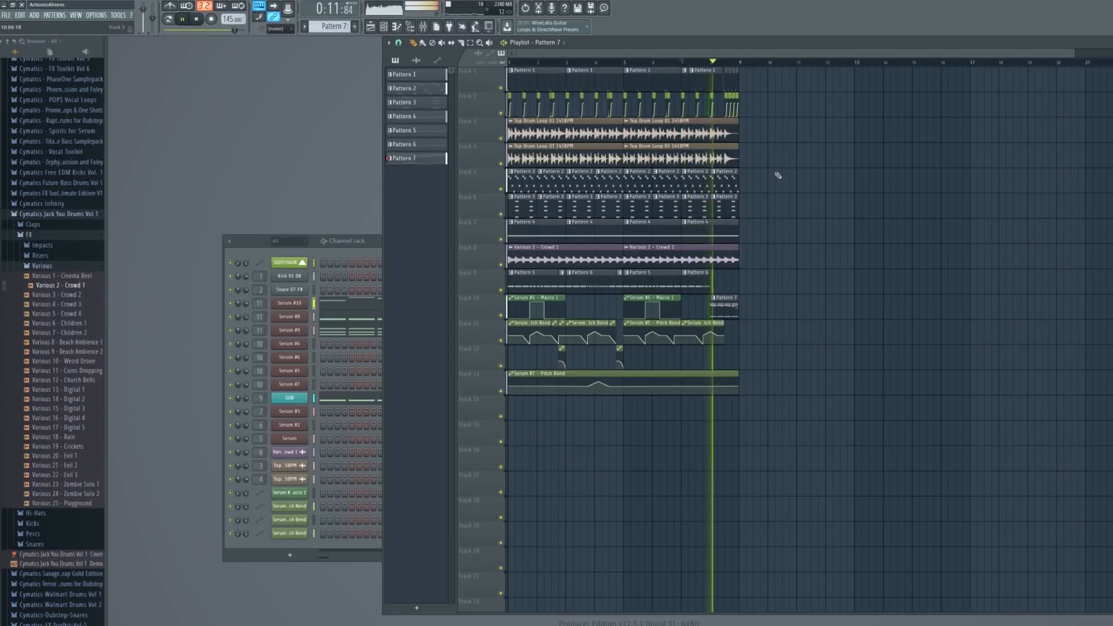
left_click(239, 309)
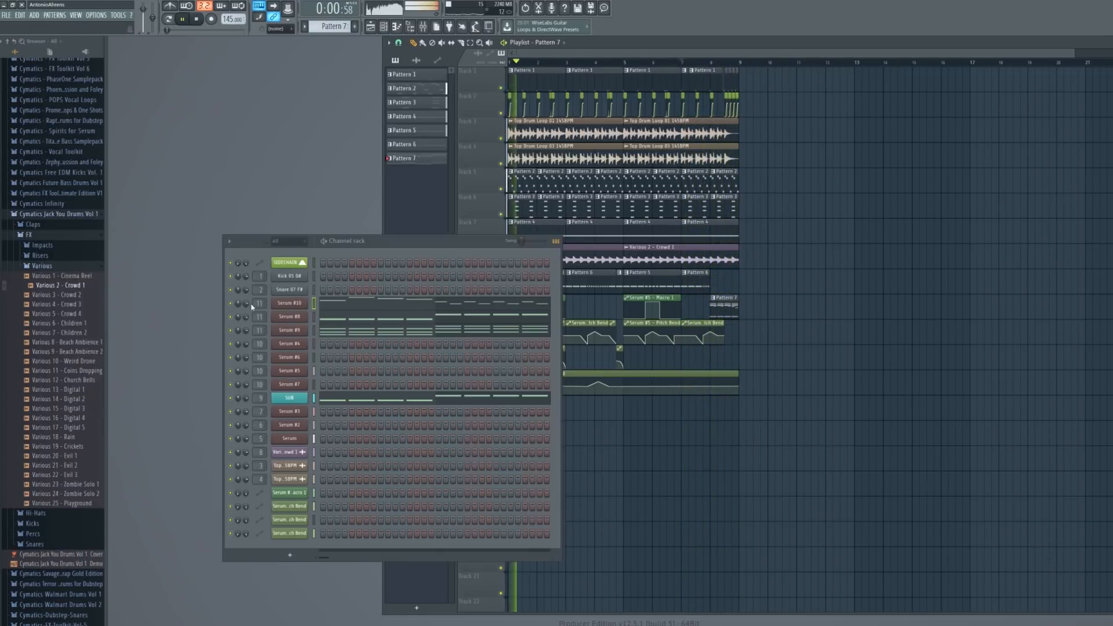
left_click(717, 64)
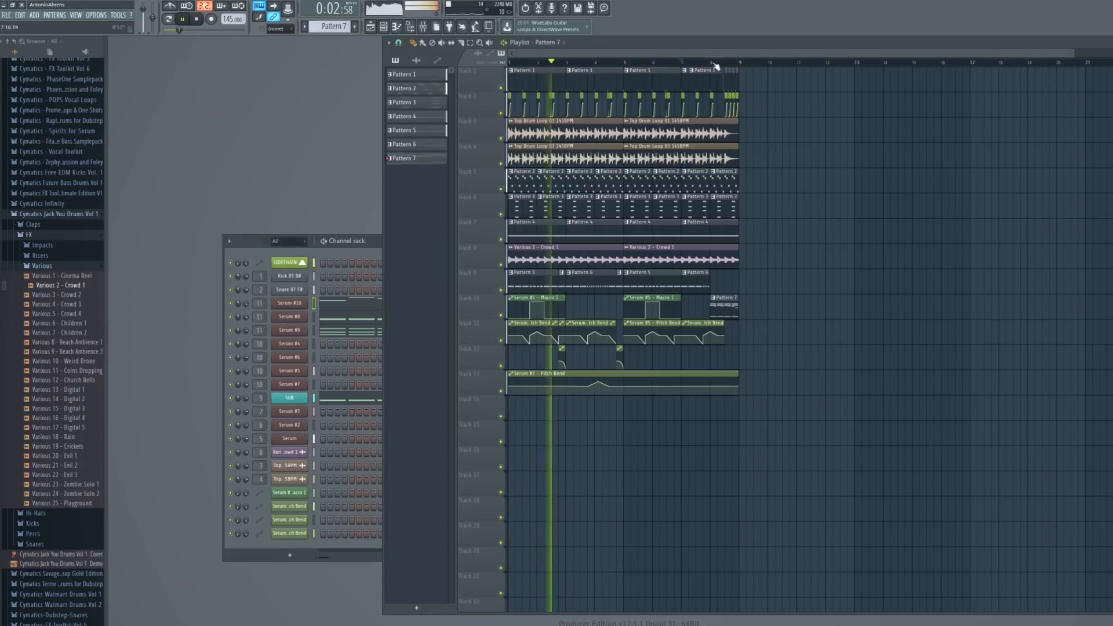
scroll(717, 65, "up", 10)
key("space")
Remove the one-step SIDECHAIN clip at 8:08, then trim the start of the clip at 8:09 to a 0:01:12 length and realign it with the kick
left_click(654, 93)
scroll(756, 65, "down", 5)
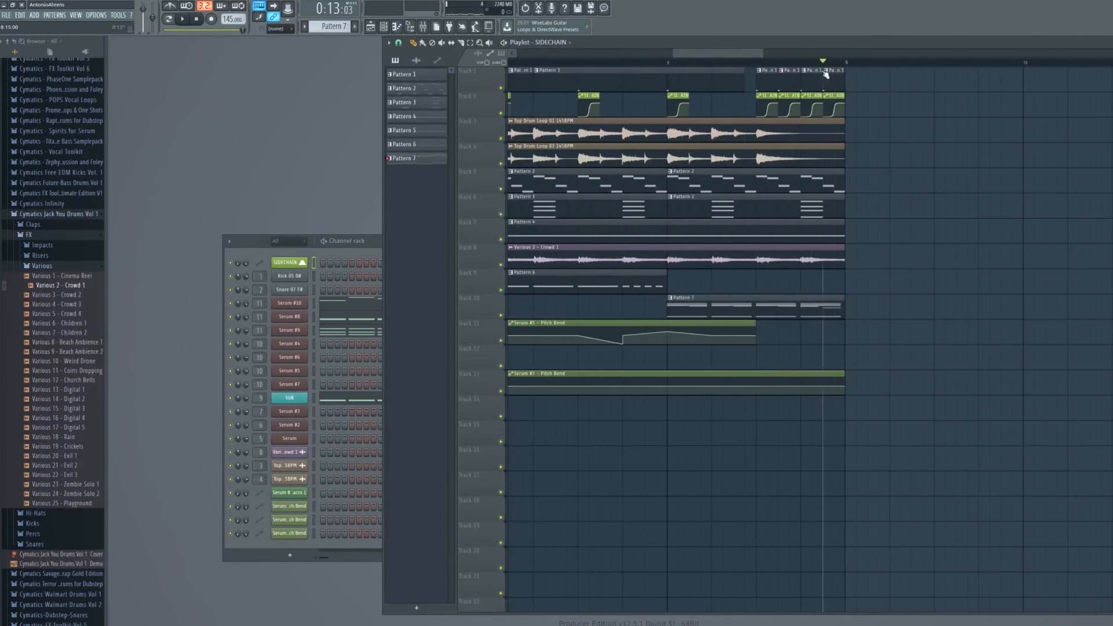
scroll(765, 69, "up", 5)
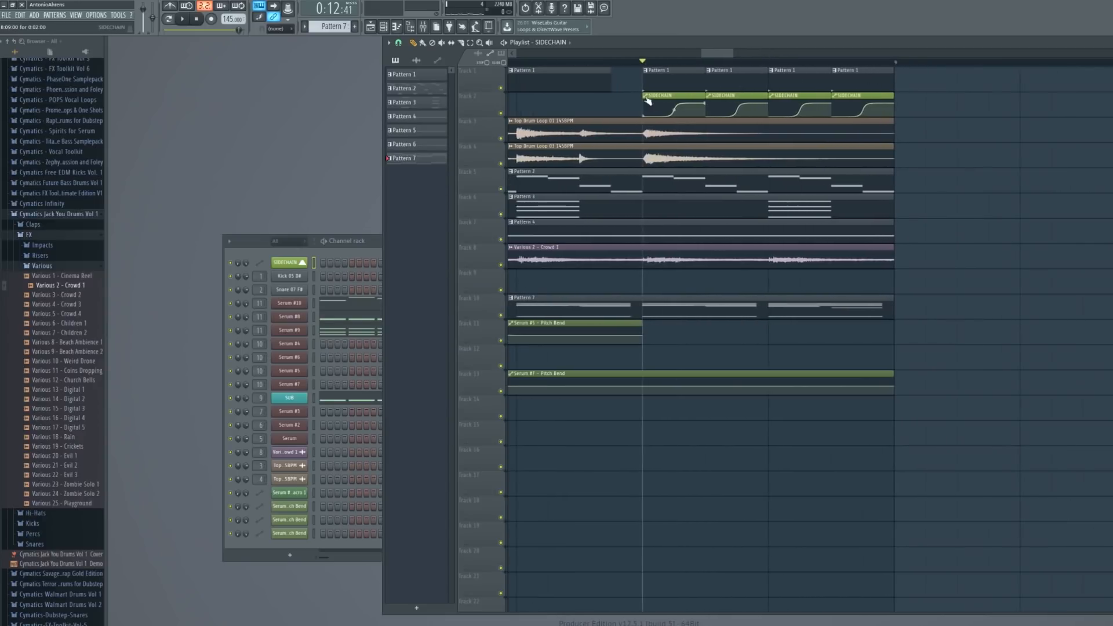
left_click_drag(670, 95, 655, 95)
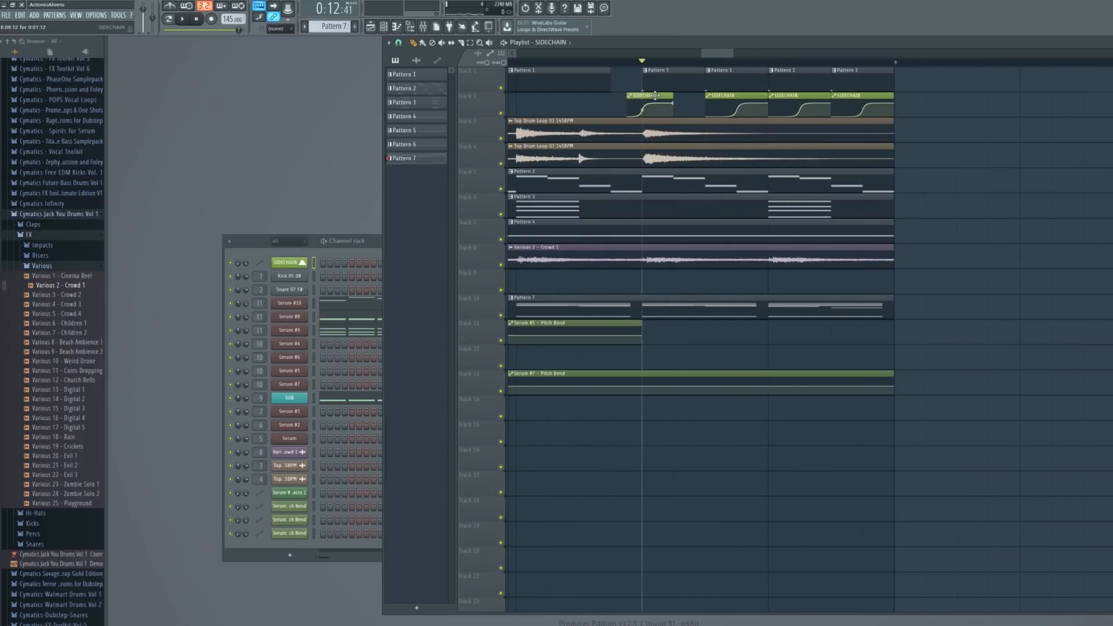
scroll(668, 97, "up", 3)
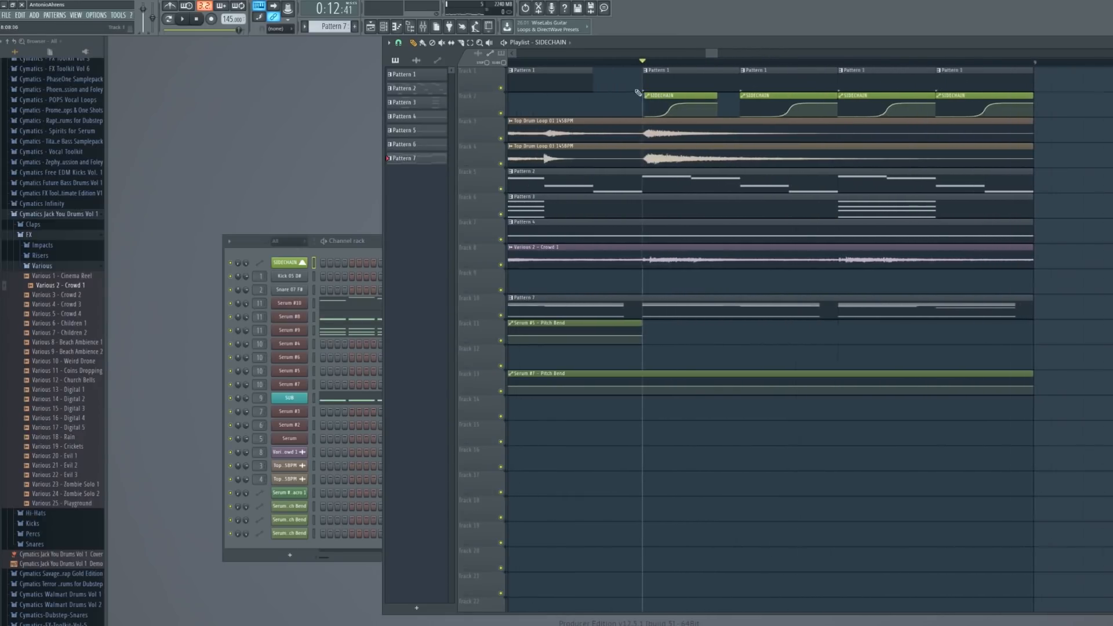
scroll(662, 102, "down", 3)
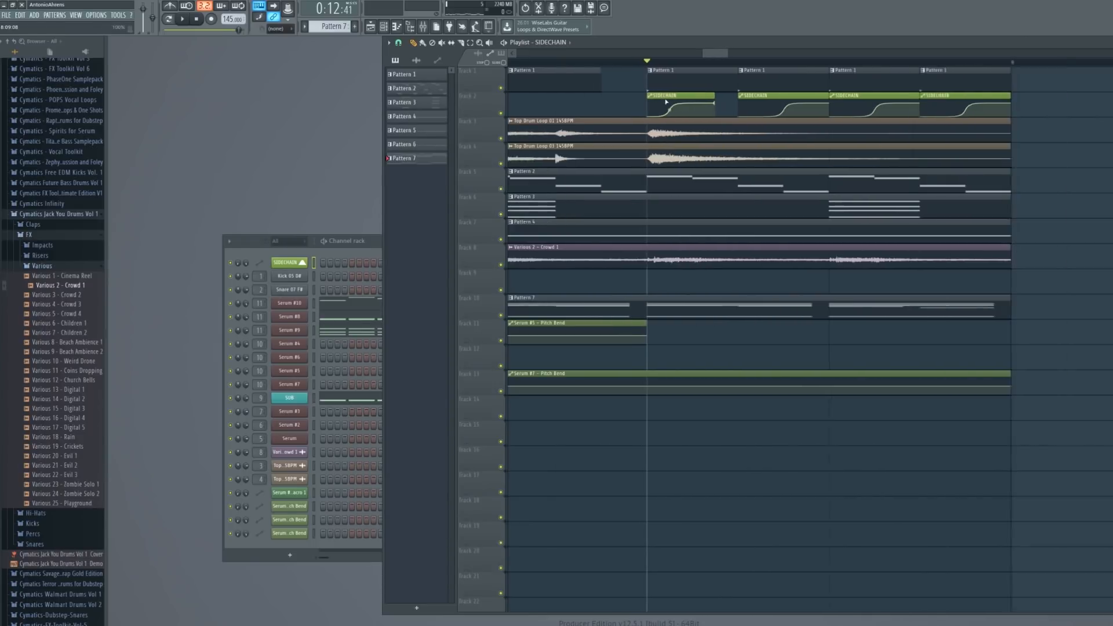
Replace the other three SIDECHAIN clips in bar 8 with the shortened version at each kick, and play the arrangement from the start
right_click(753, 105)
right_click(840, 107)
right_click(918, 108)
left_click(734, 112)
left_click(794, 109)
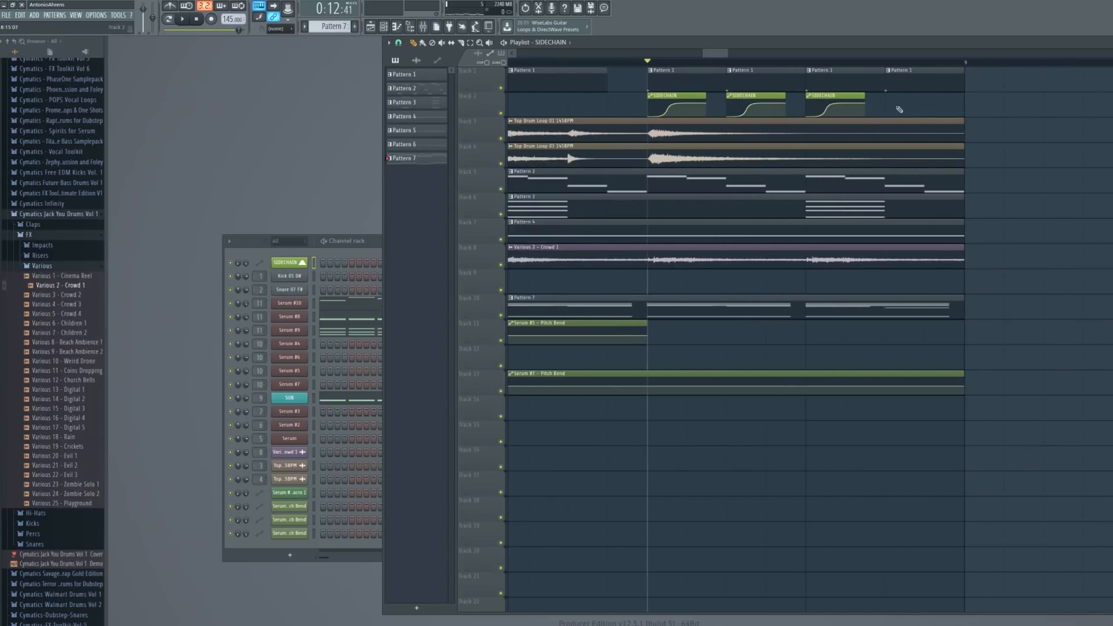
left_click(885, 108)
scroll(841, 116, "down", 3)
key("space")
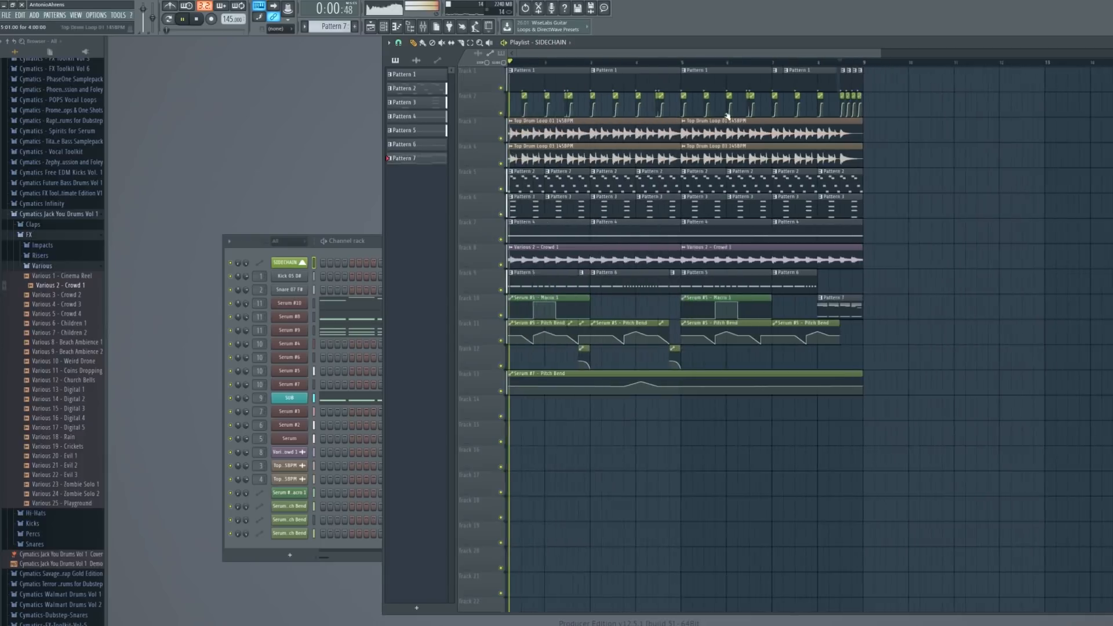
key("space")
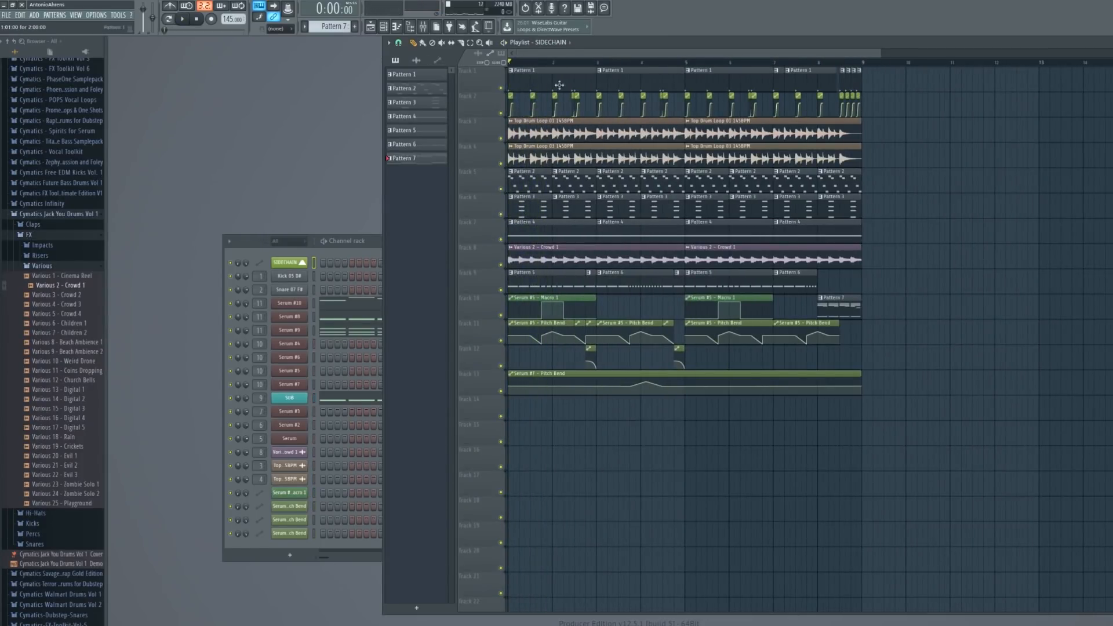
Play the arrangement with the MASTER mixer track selected, and load Fruity Balance in its second effect slot
double_click(260, 332)
left_click(134, 301)
key("space")
key("space")
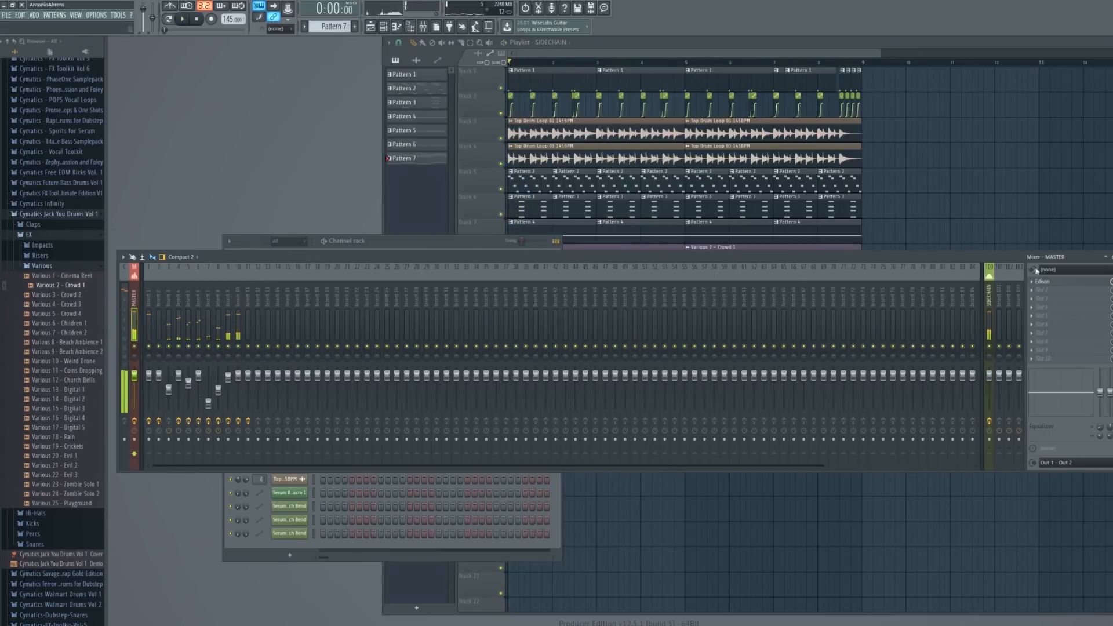
left_click(1043, 271)
left_click(910, 155)
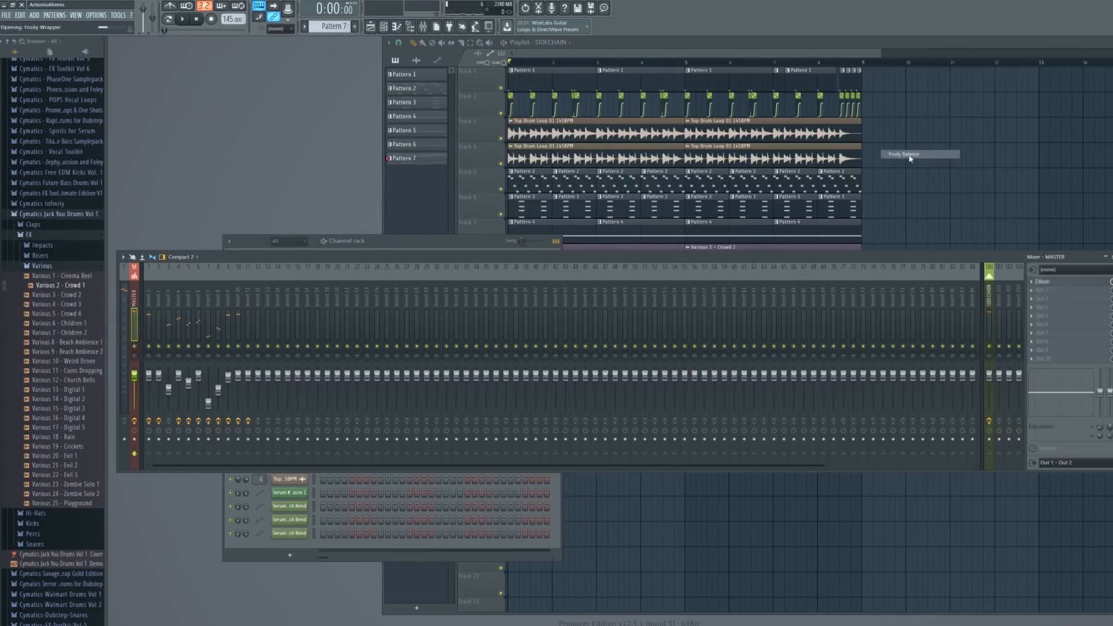
Lower Fruity Balance's volume on the master to -8.1 dB and play the arrangement to check the level
key("space")
key("space")
key("space")
left_click_drag(228, 159, 227, 185)
key("space")
key("space")
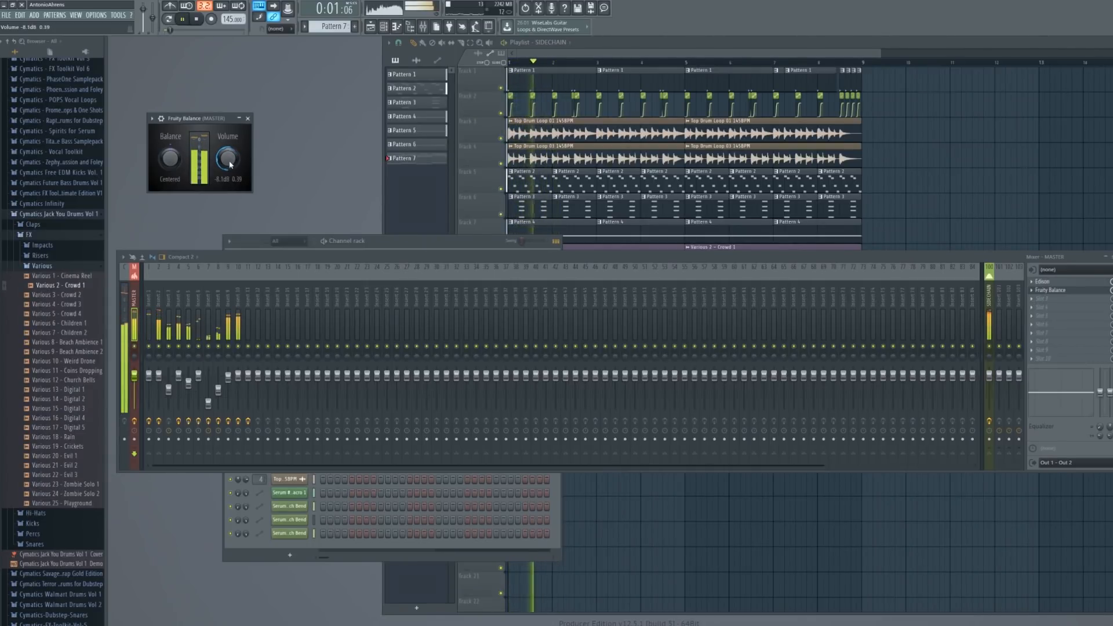
key("space")
Close Fruity Balance, load Fruity Multiband Compressor in the master's third effect slot and reposition its window above the mixer
left_click(1049, 291)
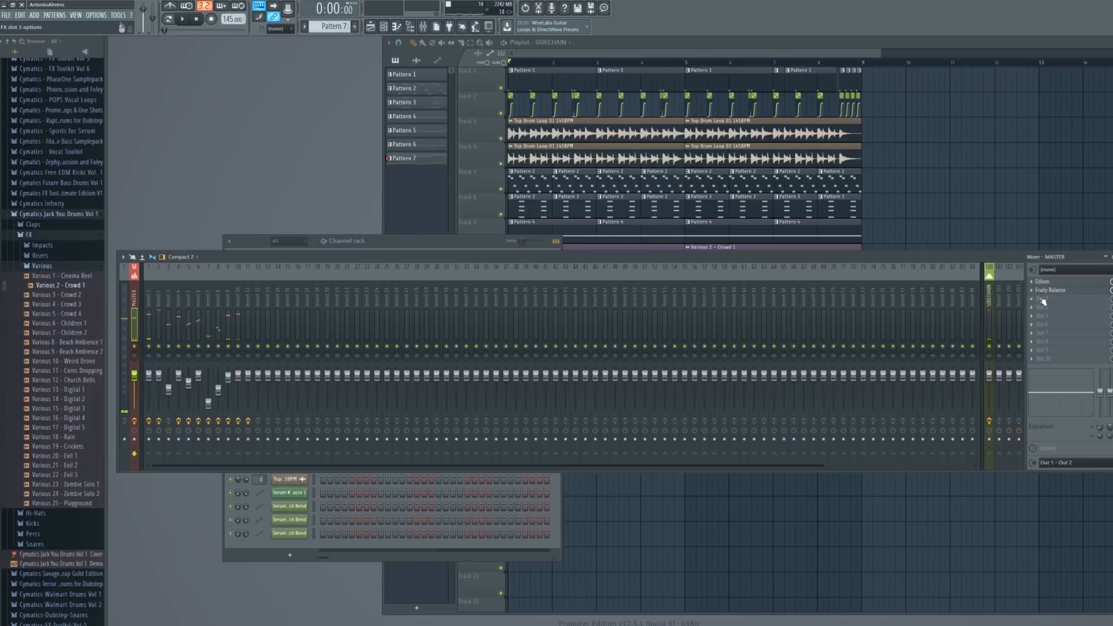
left_click(1042, 301)
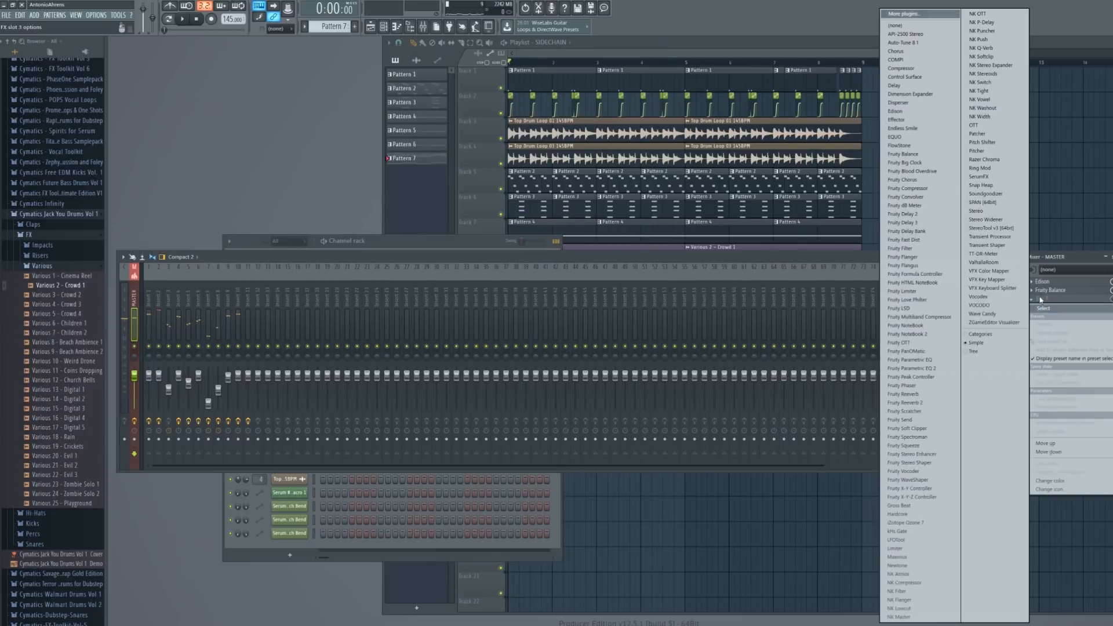
left_click(943, 320)
left_click_drag(321, 132, 406, 190)
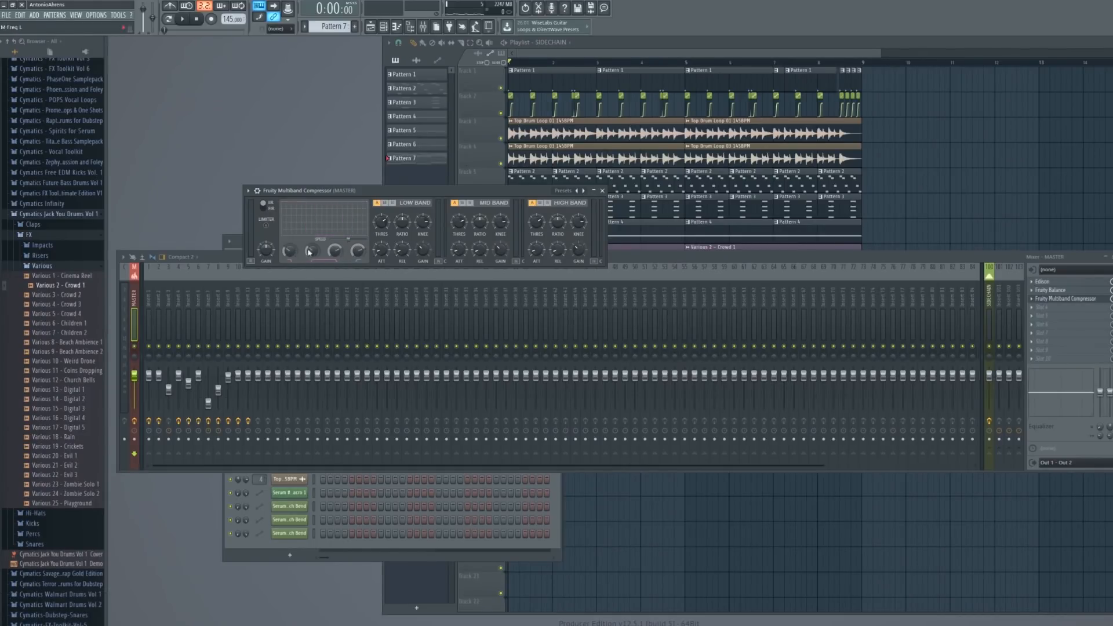
Play the arrangement repeatedly to check the multiband compressor's bands and gain on the master, and reopen Fruity Balance
key("space")
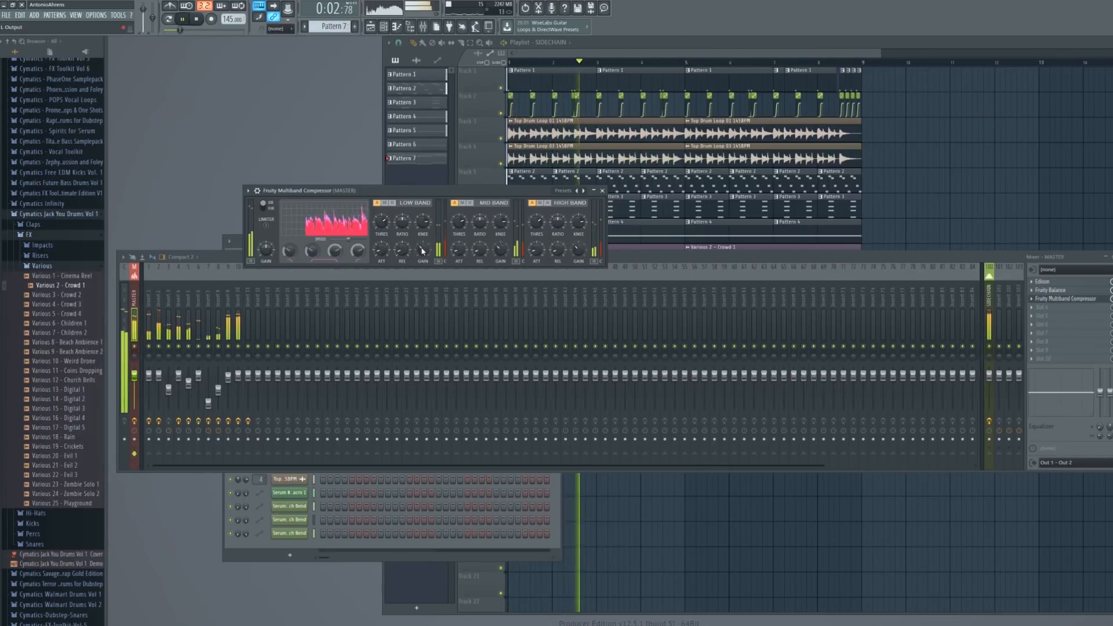
key("space")
key("space")
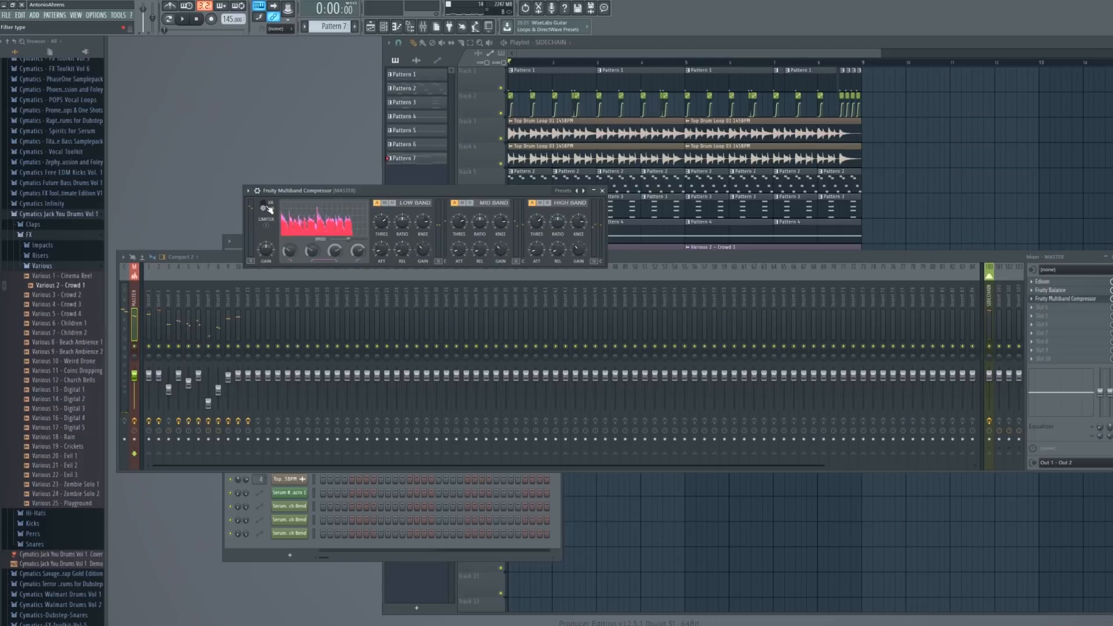
key("space")
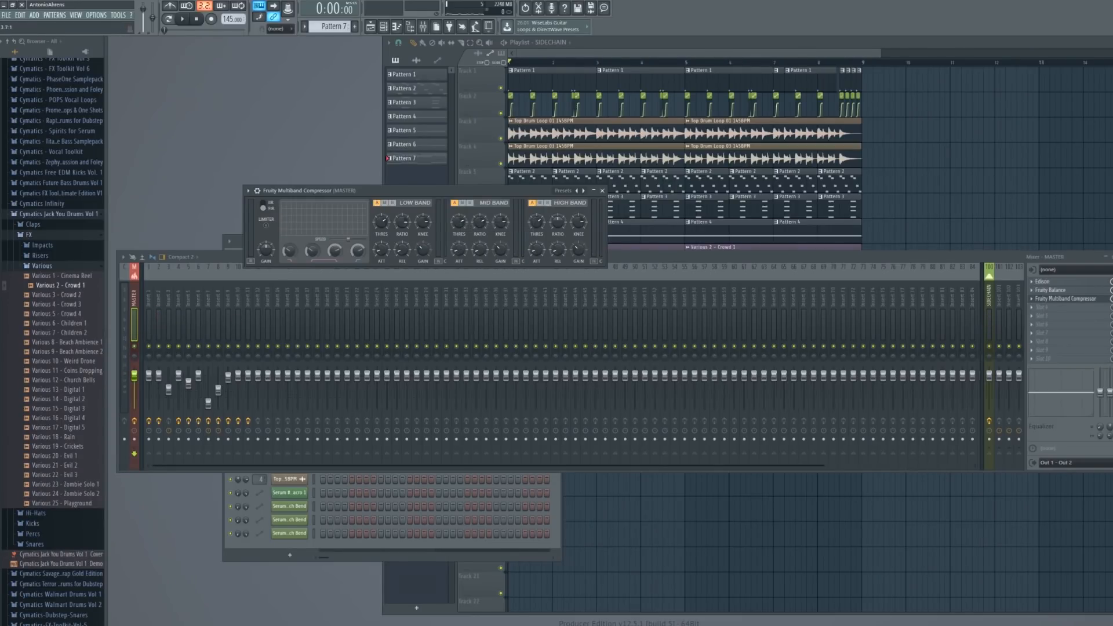
right_click(537, 224)
left_click(553, 229)
key("space")
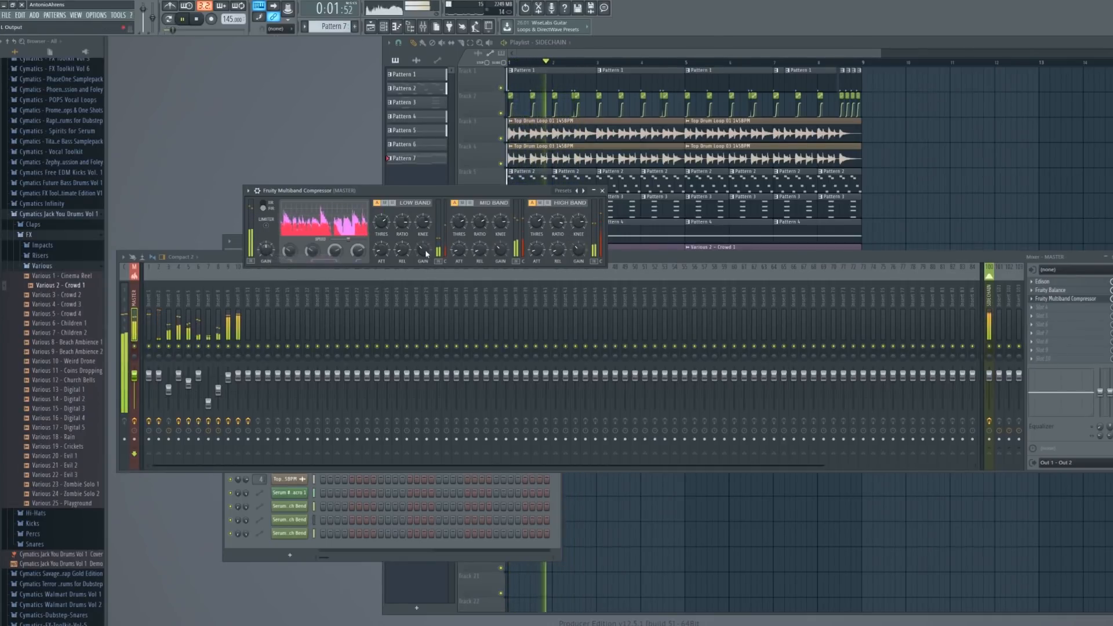
key("space")
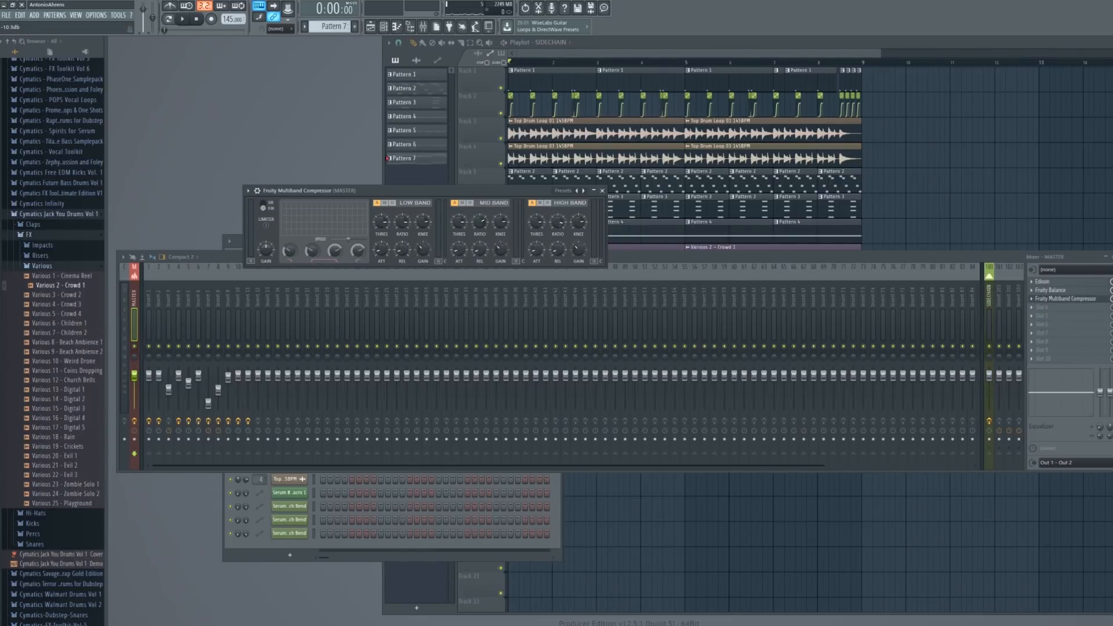
key("space")
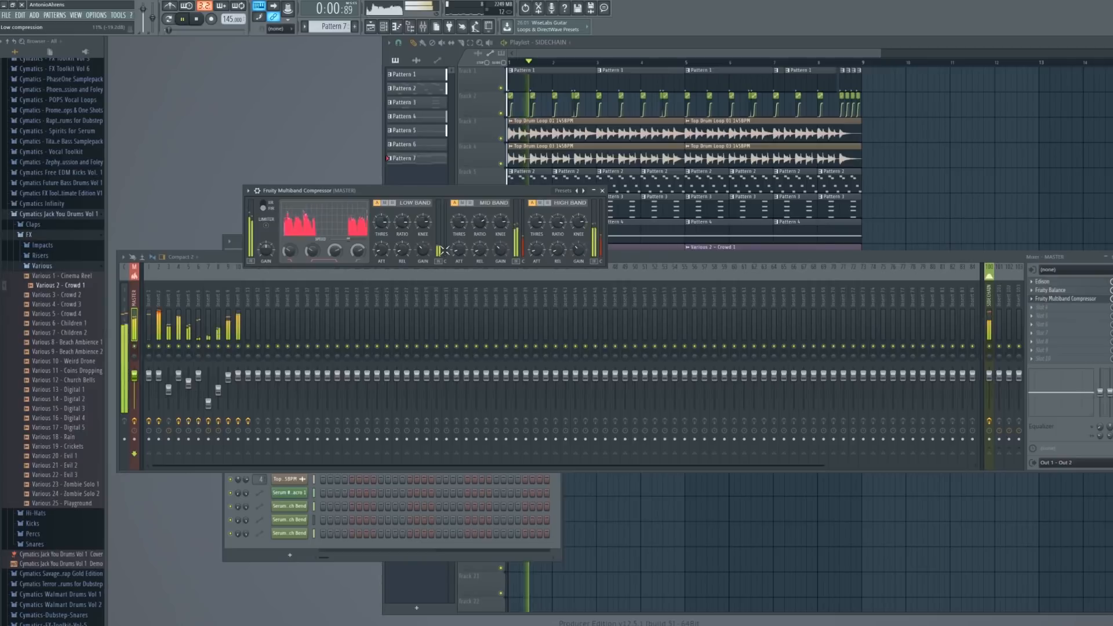
left_click(1032, 290)
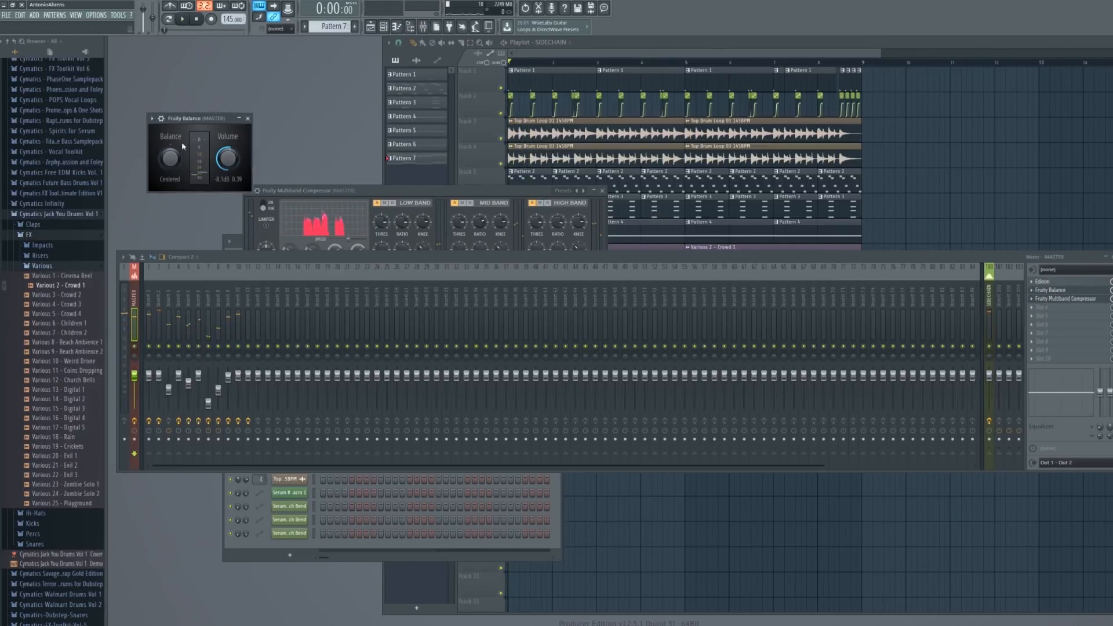
Raise Fruity Balance's volume on the master to -5.7 dB, move the multiband compressor window clear of the mixer and play the arrangement
left_click_drag(236, 175, 237, 168)
key("space")
left_click_drag(438, 190, 534, 139)
key("space")
key("space")
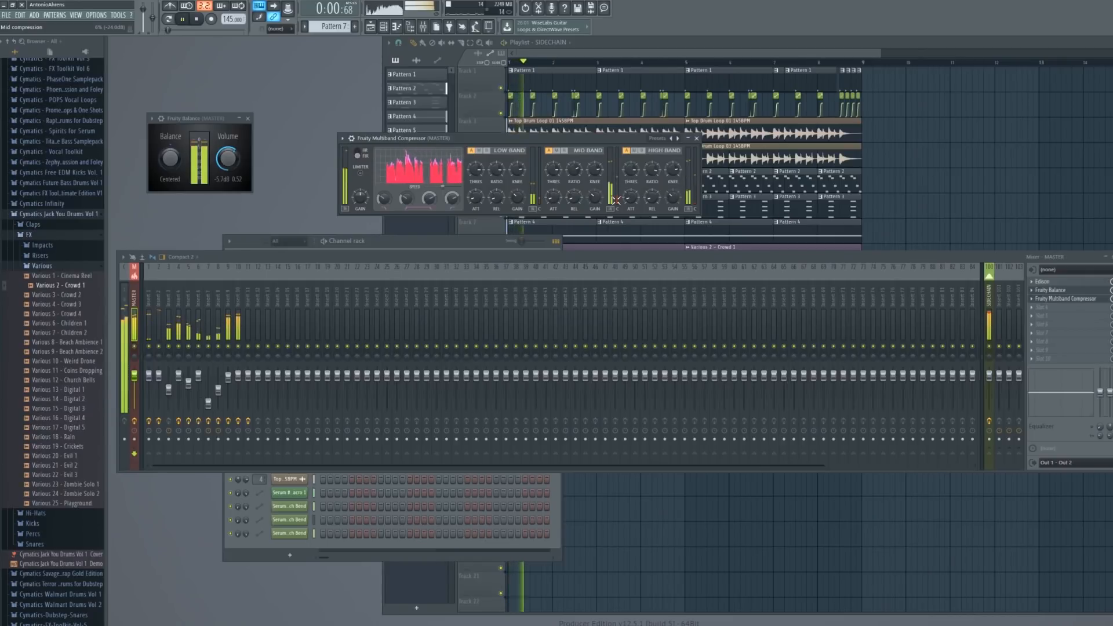
Fine-tune Fruity Balance's volume on the master by ear during repeated playback, and close the Fruity Balance and multiband compressor windows
key("space")
key("space")
mouse_move(228, 158)
left_mouse_down()
mouse_move(228, 139)
mouse_move(228, 173)
left_mouse_up()
key("space")
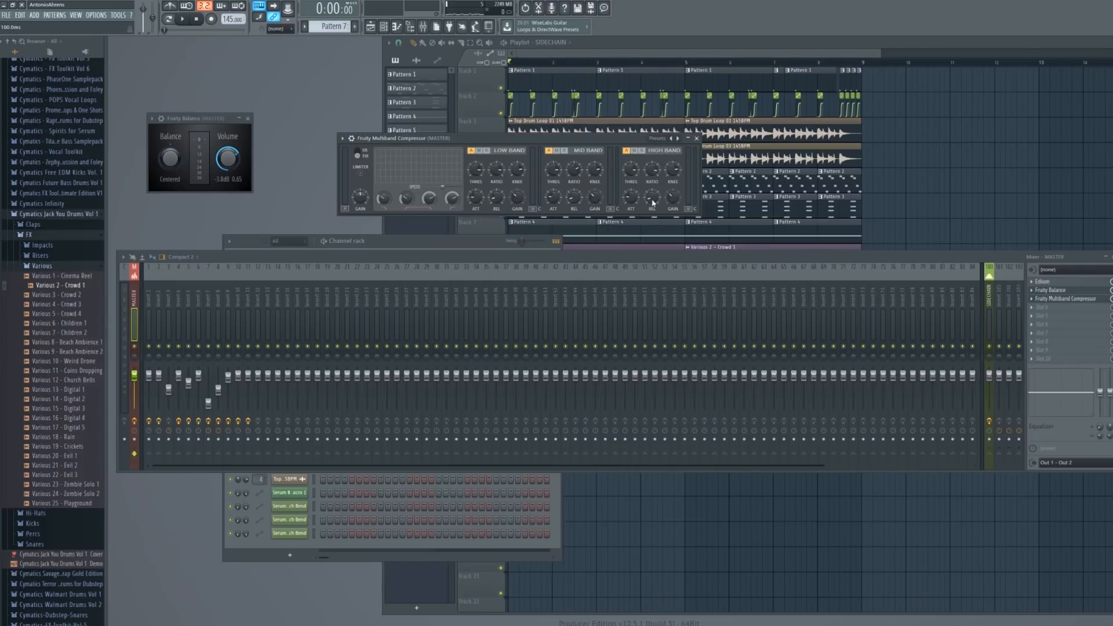
key("space")
left_click_drag(228, 158, 229, 166)
key("space")
key("space")
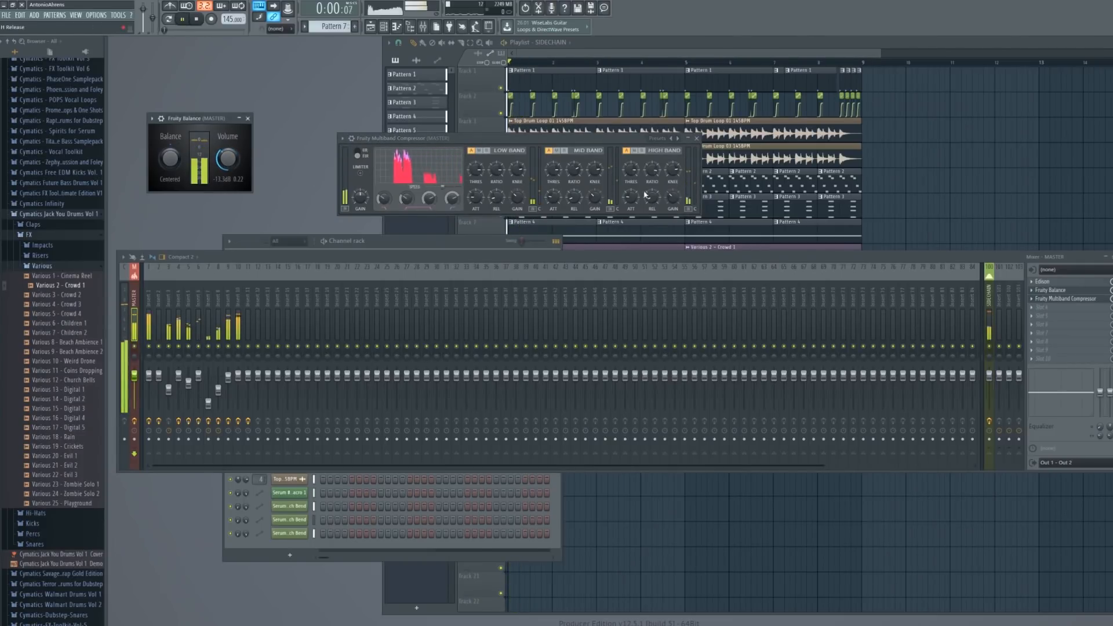
left_click_drag(228, 157, 228, 150)
left_click(248, 119)
left_click(696, 138)
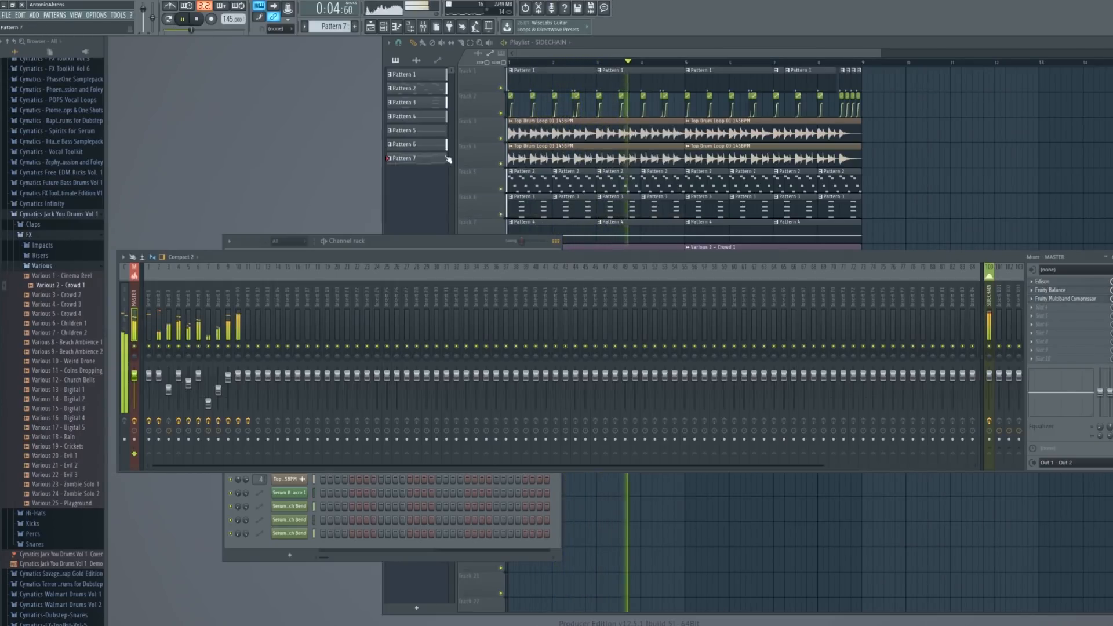
Load Maximus in the master's fourth effect slot with the Default preset and position its window over the mixer
key("space")
left_click(1060, 313)
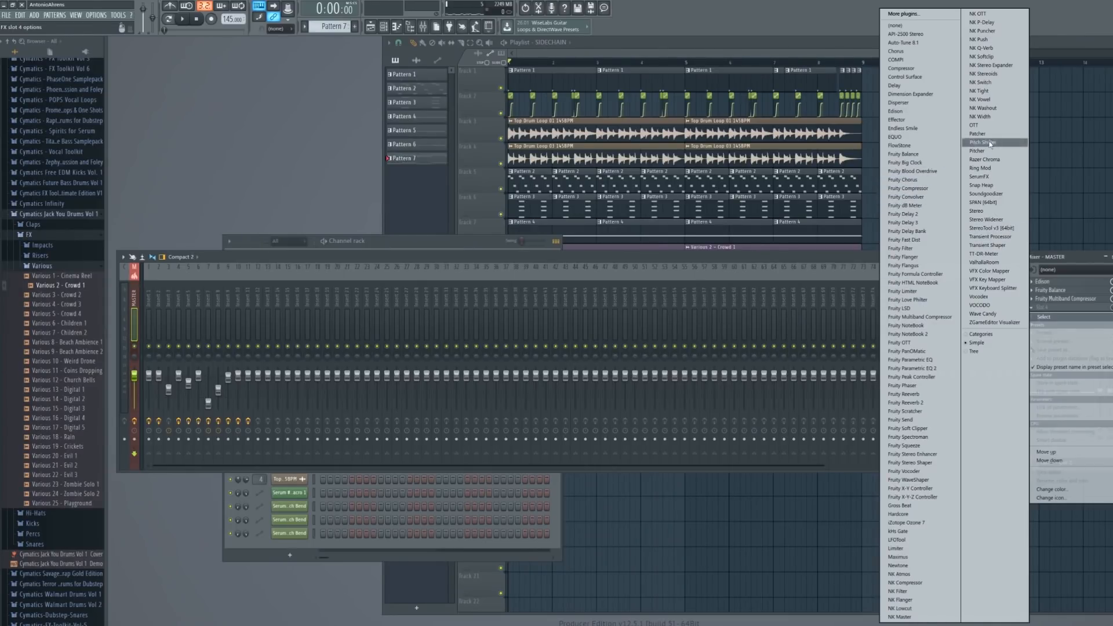
left_click(897, 556)
left_click_drag(217, 142, 361, 177)
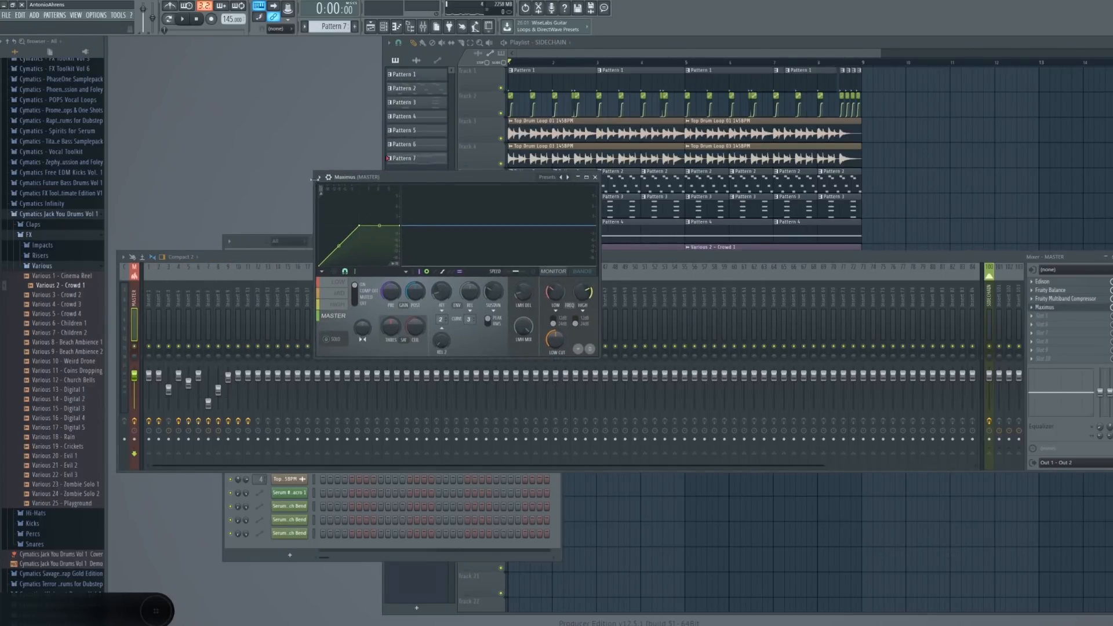
left_click(319, 177)
mouse_move(348, 203)
left_click(448, 193)
left_click_drag(393, 177, 604, 259)
Solo the low band in Maximus and play the arrangement to hear it alone
key("space")
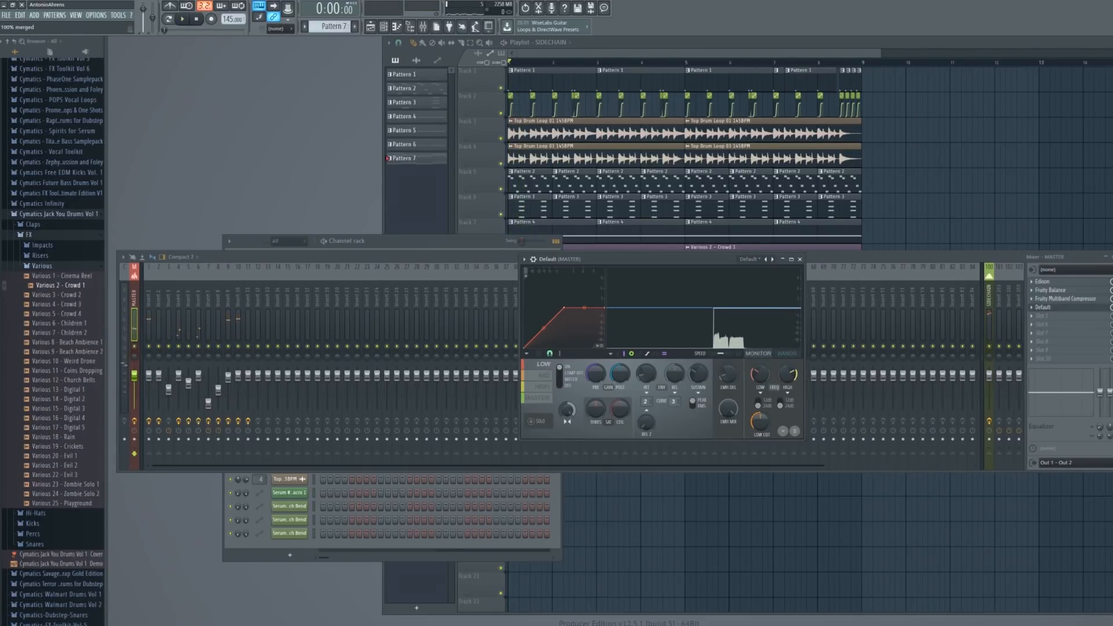
key("space")
left_click(532, 422)
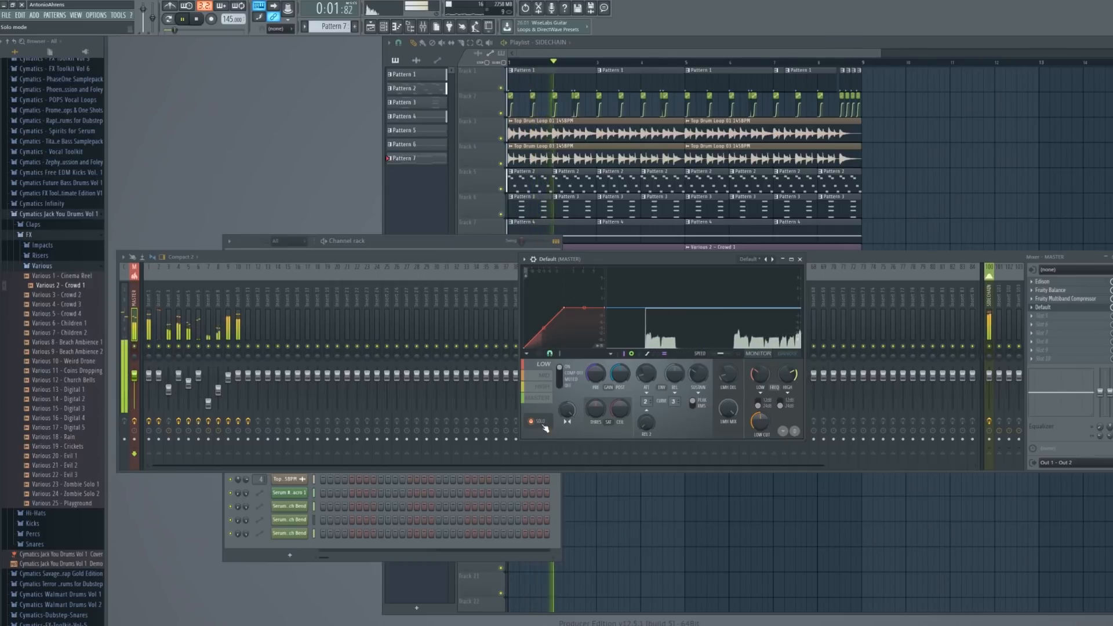
key("space")
key("space")
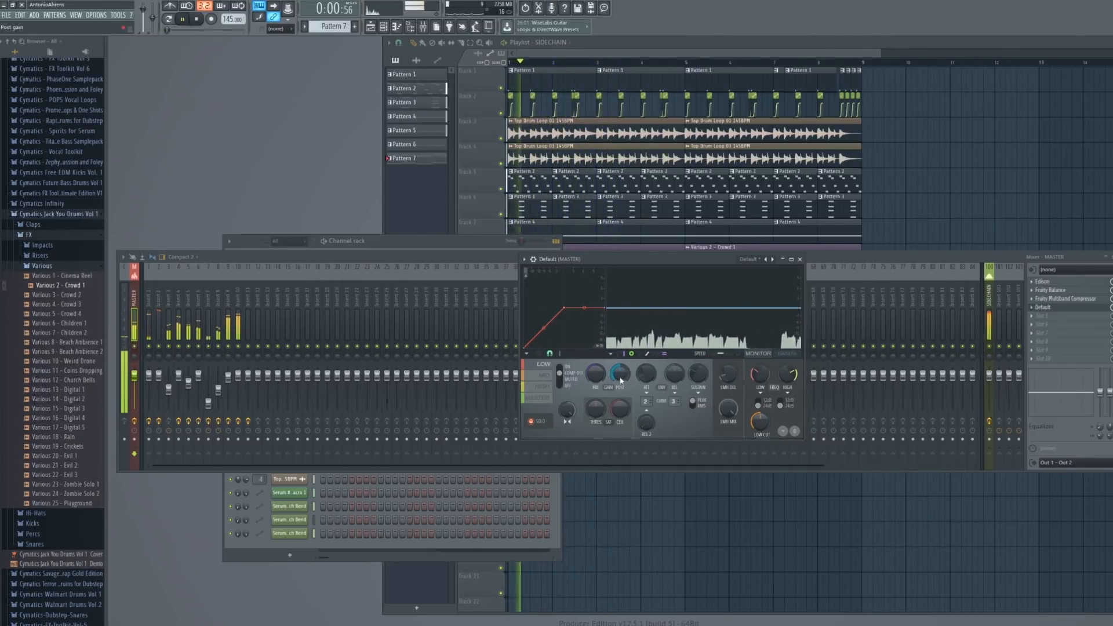
Adjust Maximus's low cut and low band frequency, and play the arrangement with the low band soloed
key("space")
key("space")
key("space")
left_click_drag(760, 421, 760, 418)
key("space")
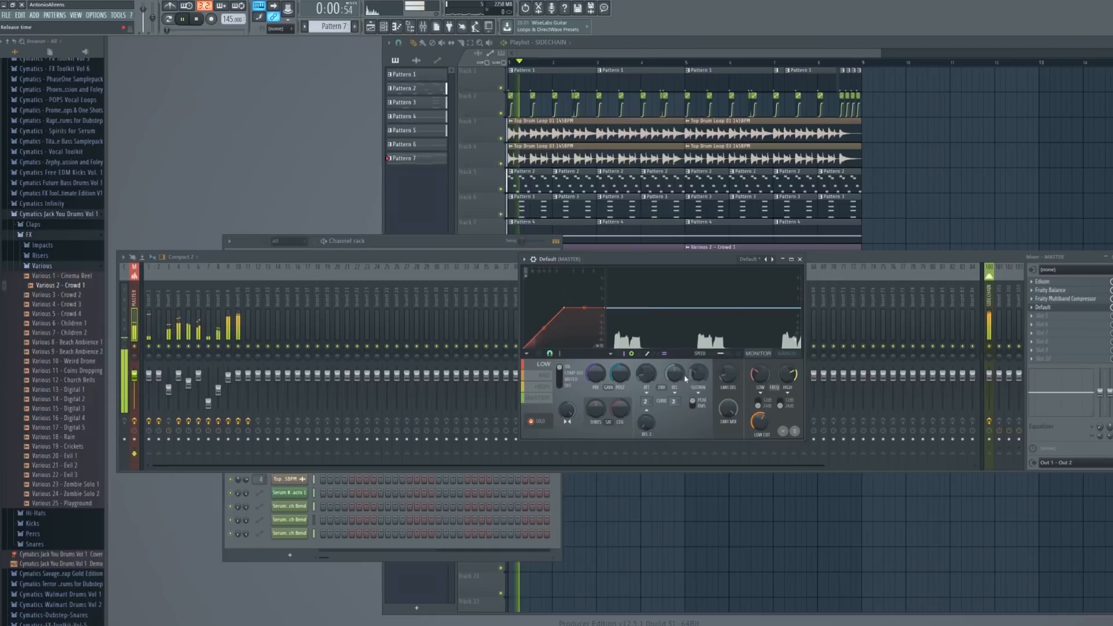
left_click(751, 372)
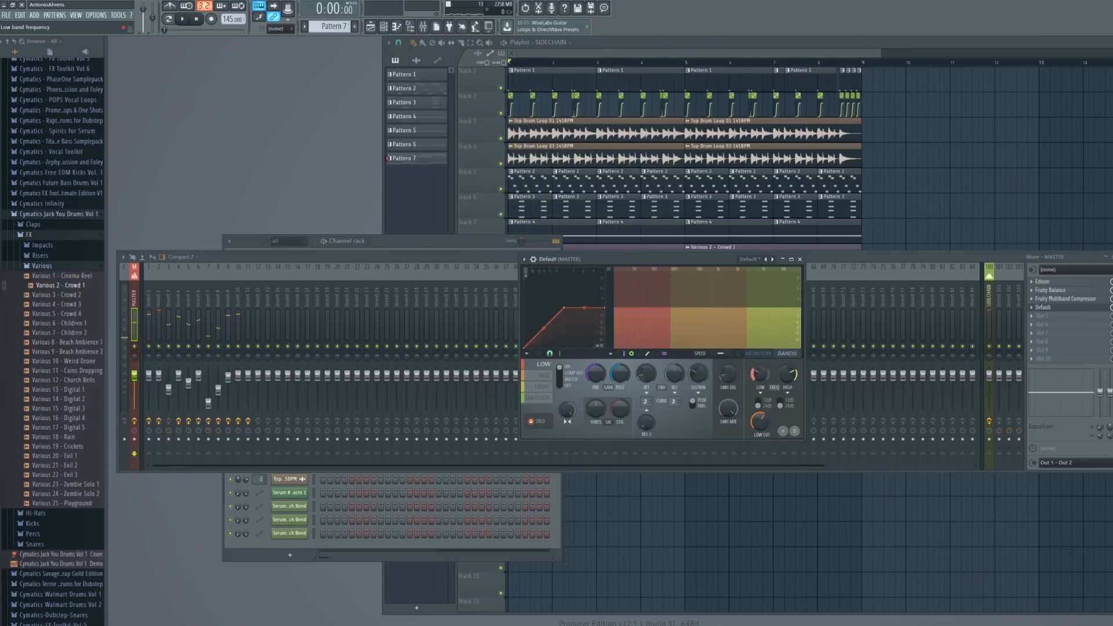
left_click_drag(758, 374, 758, 372)
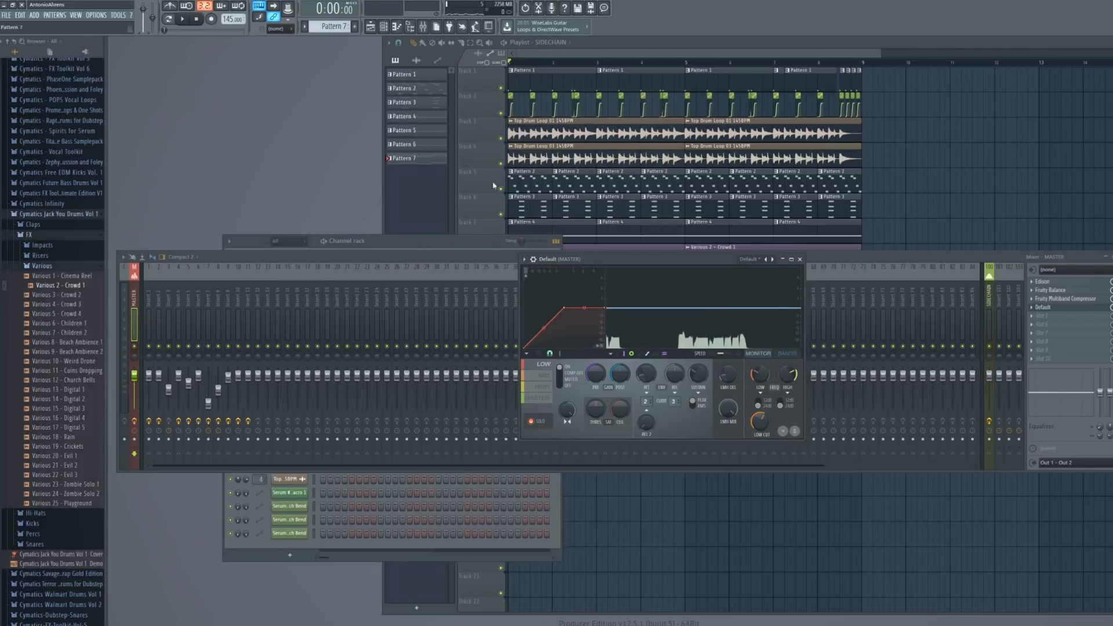
key("space")
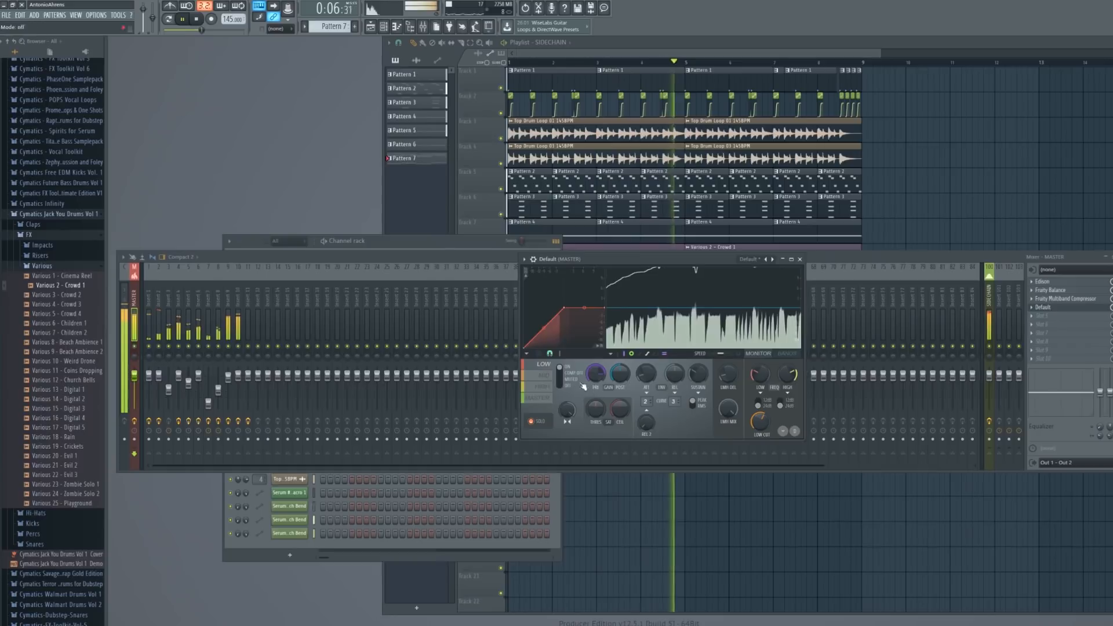
Go through the mid and high bands in Maximus, show the band display and adjust the high band frequency
left_click(538, 376)
key("space")
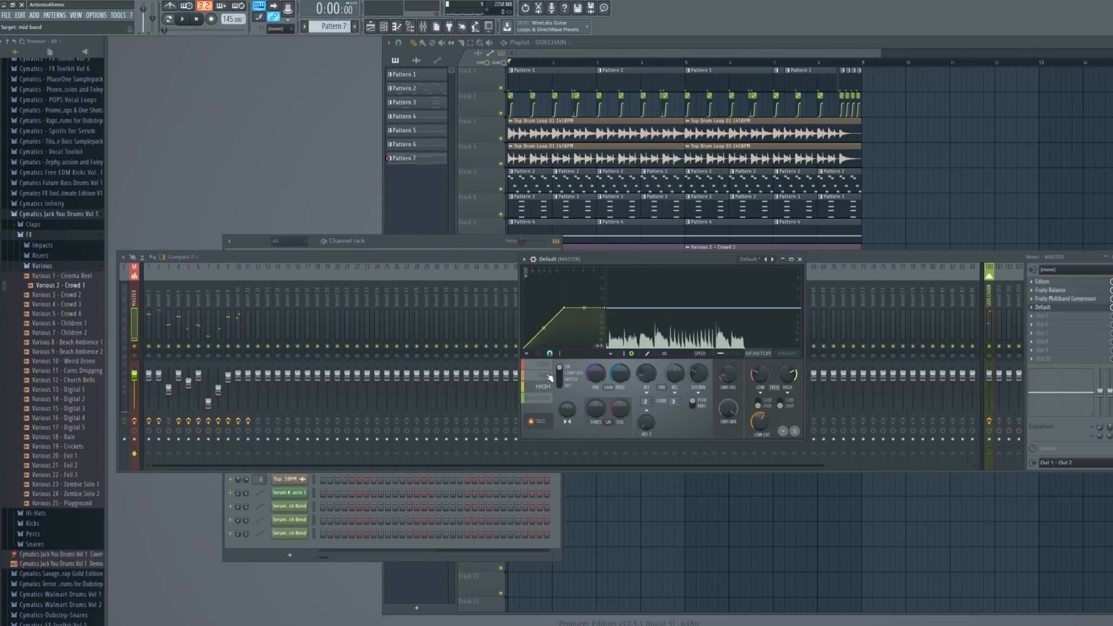
left_click(565, 375)
left_click(543, 386)
left_click(559, 375)
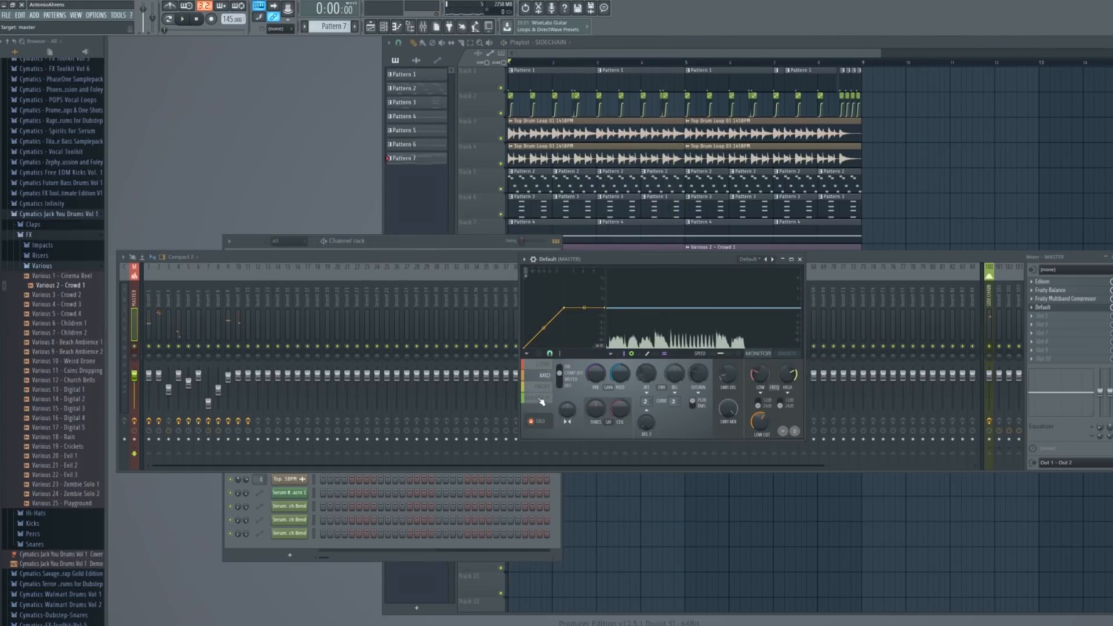
left_click(787, 353)
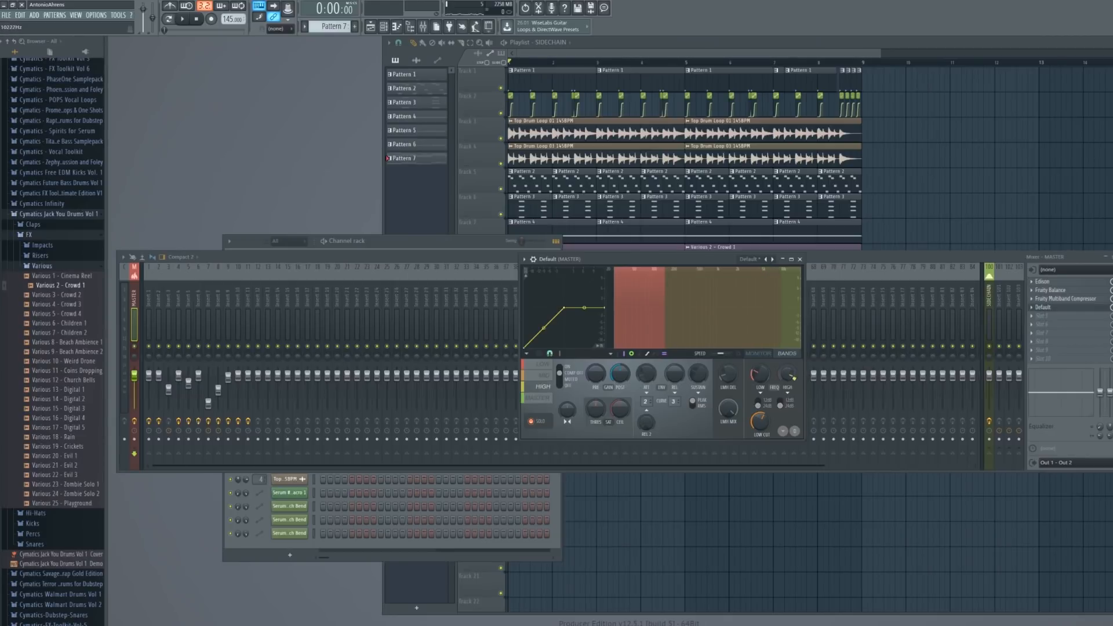
left_click_drag(787, 374, 791, 376)
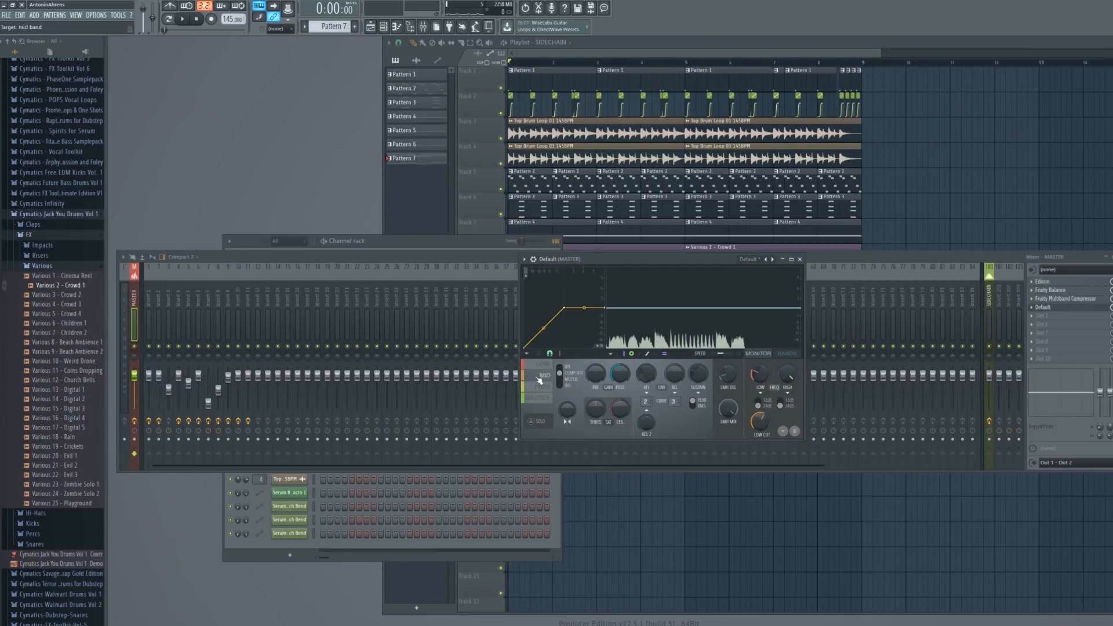
Solo Maximus's mid band and adjust its post gain by ear while playing the arrangement
key("space")
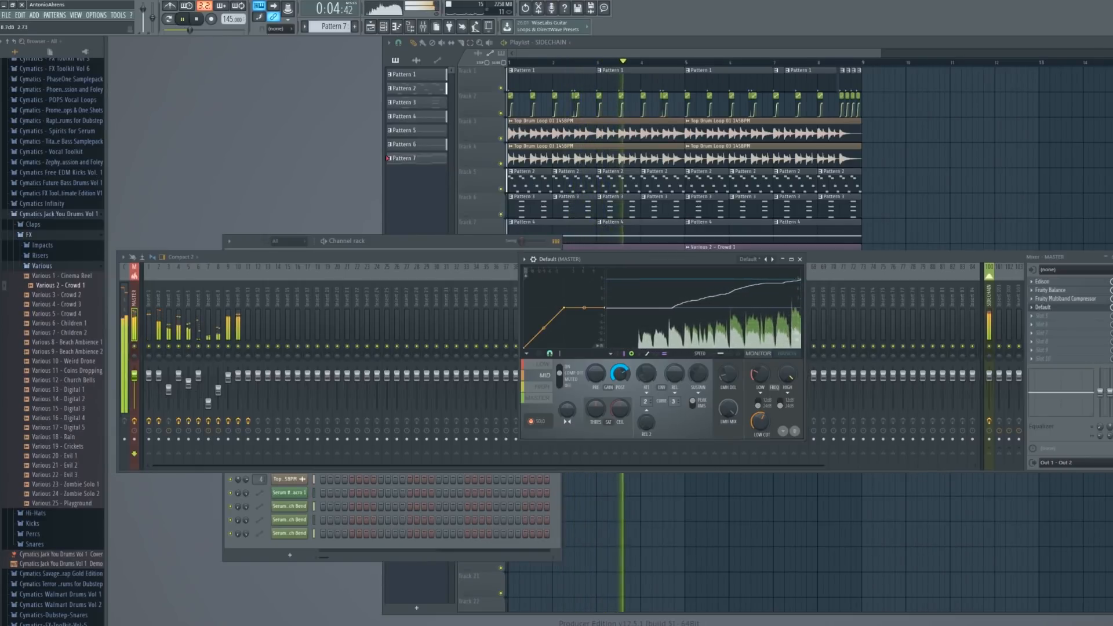
key("space")
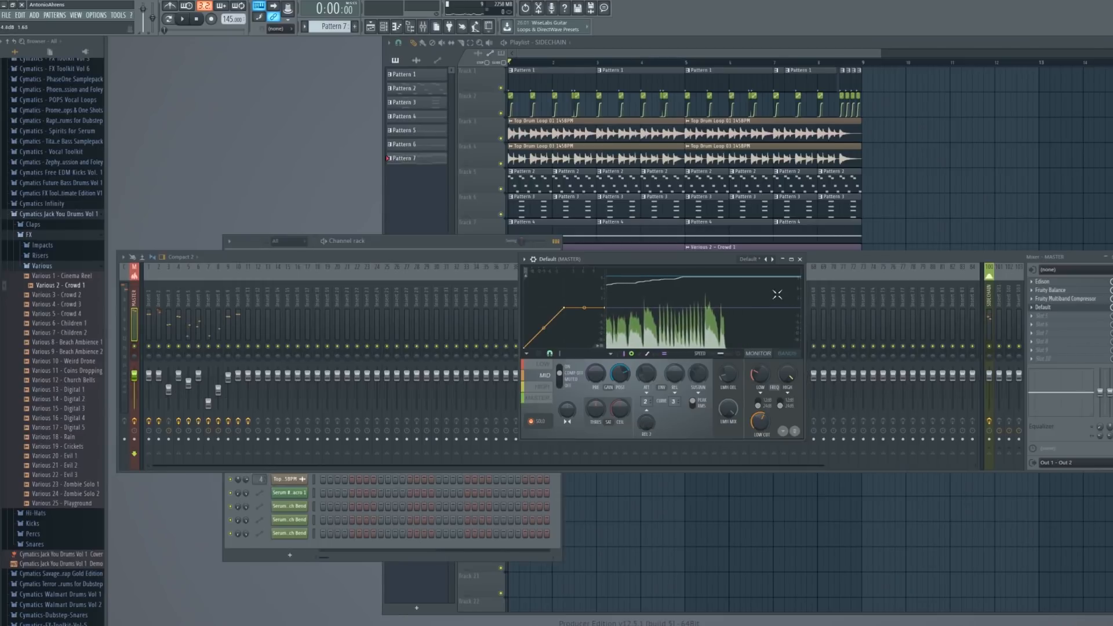
key("space")
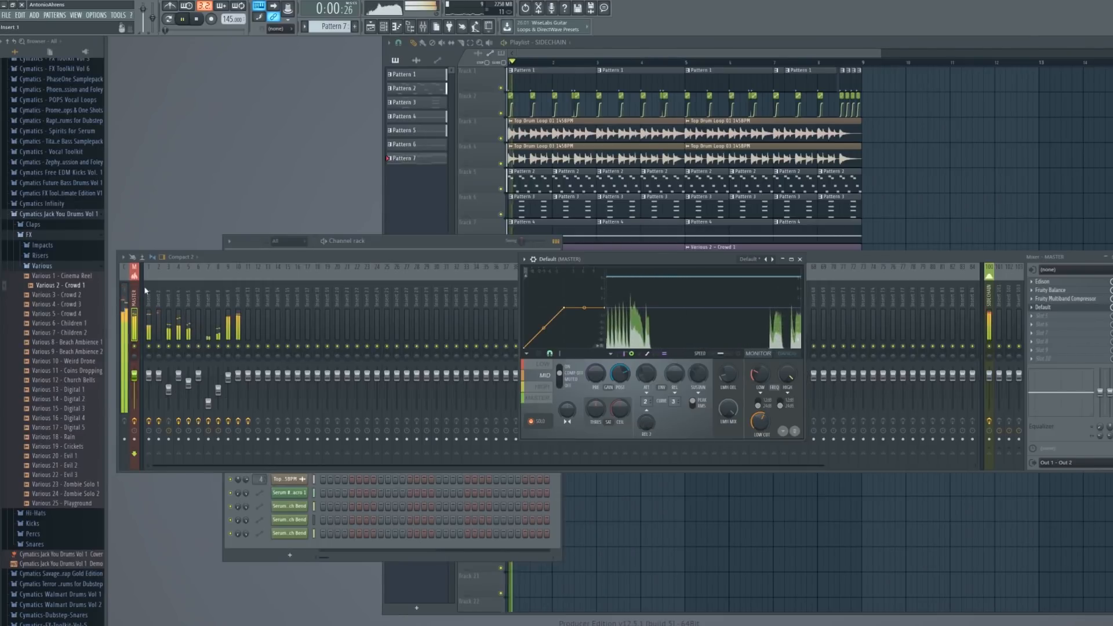
key("space")
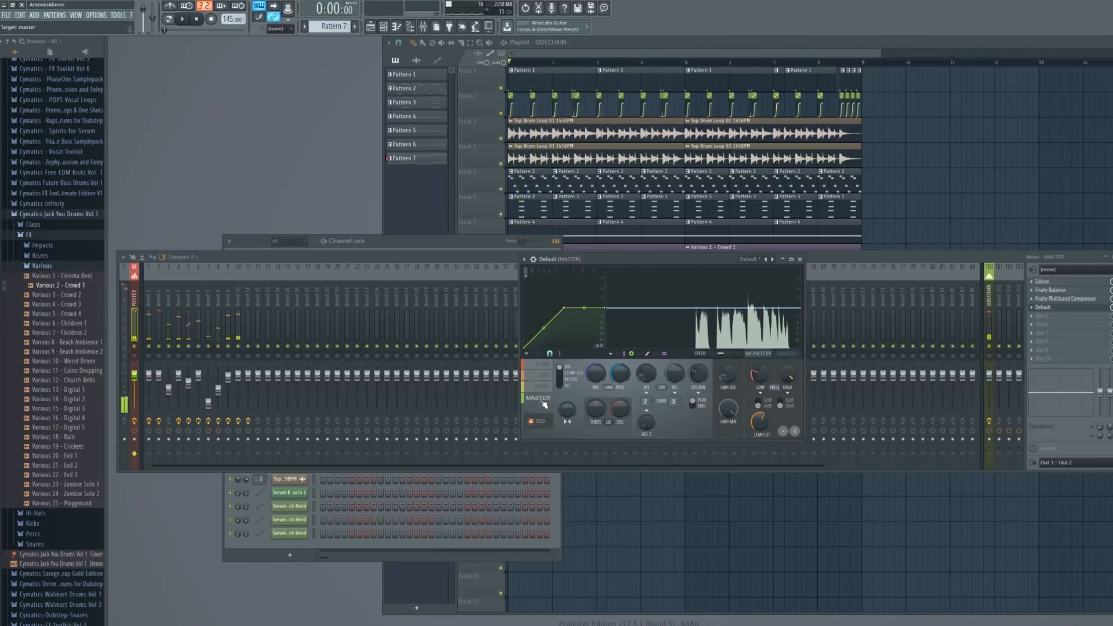
Adjust the low band's pre gain and post gain in Maximus while replaying the start of the arrangement
key("space")
key("space")
key("space")
key("space")
left_click_drag(620, 373, 620, 365)
key("space")
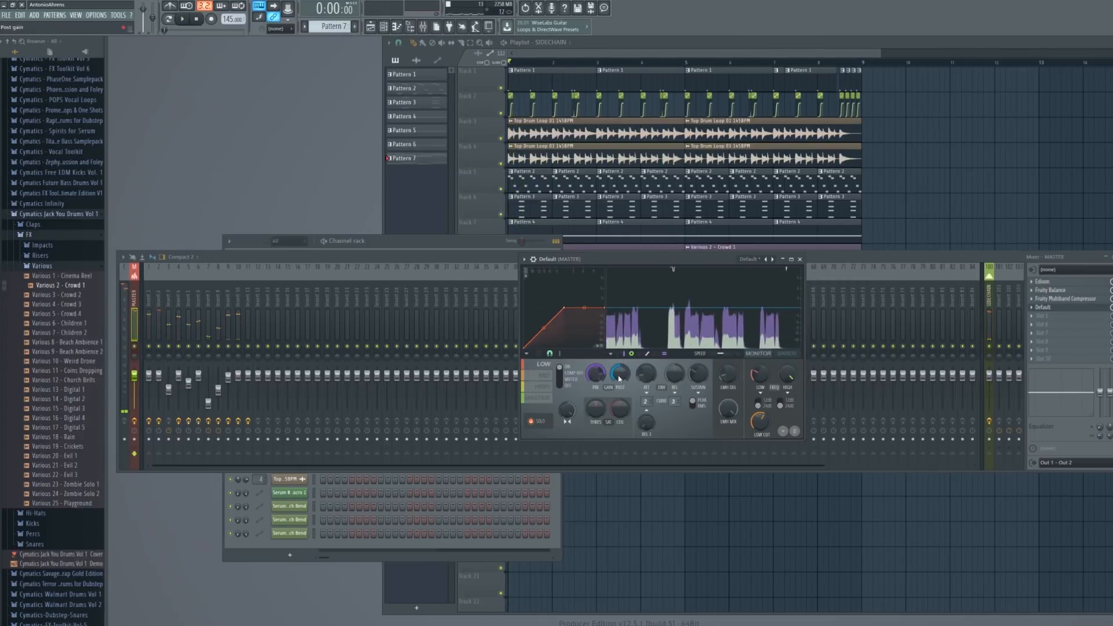
Adjust the mid band's post gain in Maximus during playback and copy its value to the high band's post gain
left_click(545, 376)
key("space")
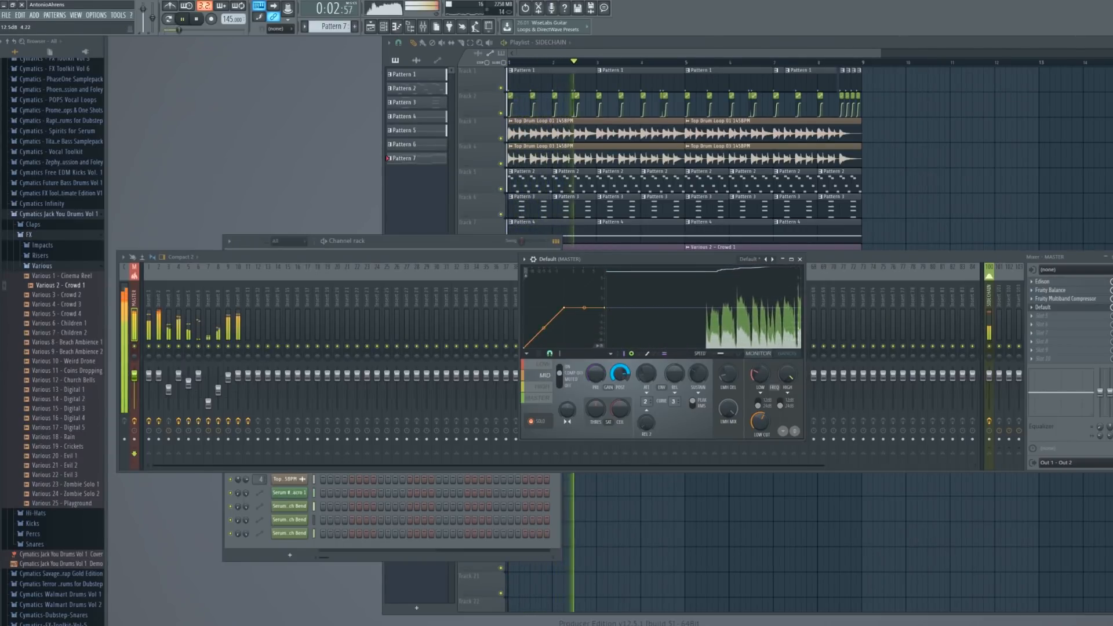
key("space")
right_click(619, 376)
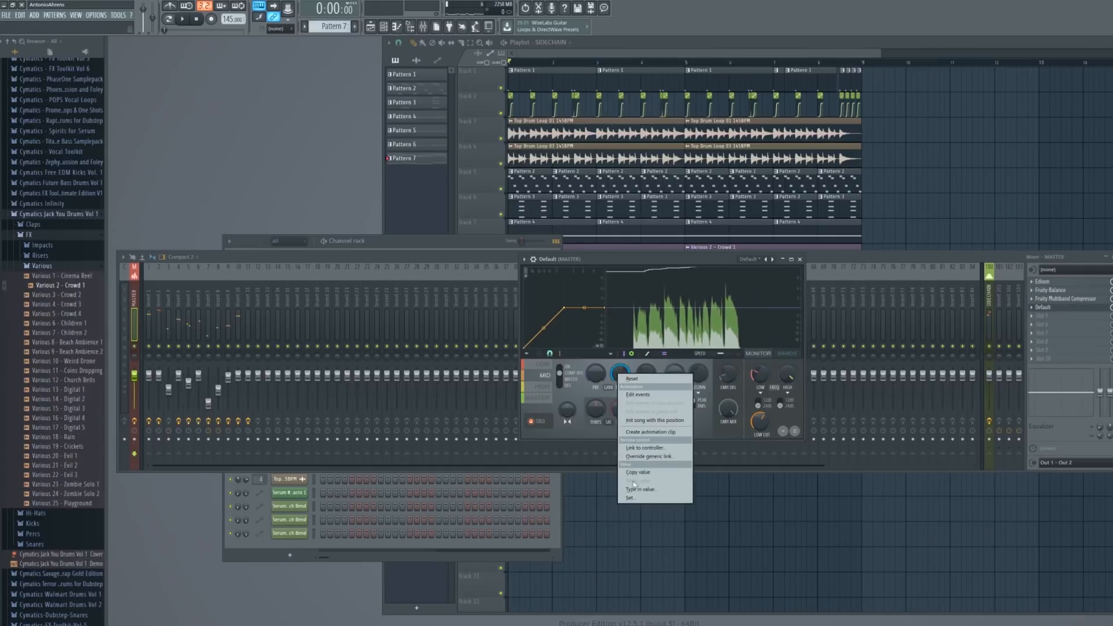
left_click(640, 474)
right_click(623, 378)
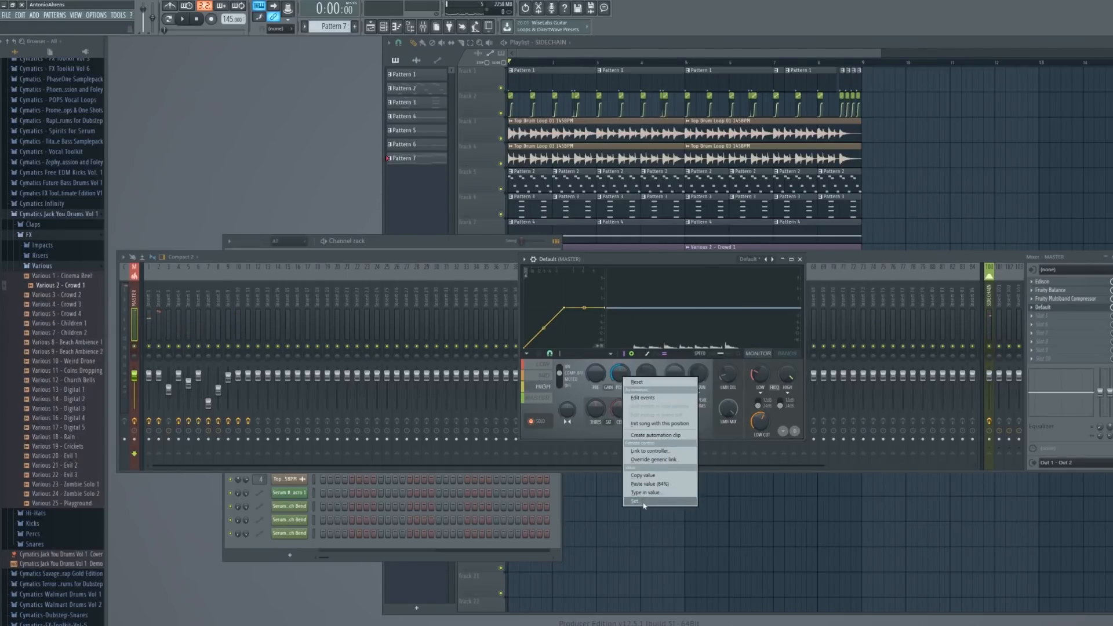
left_click(649, 484)
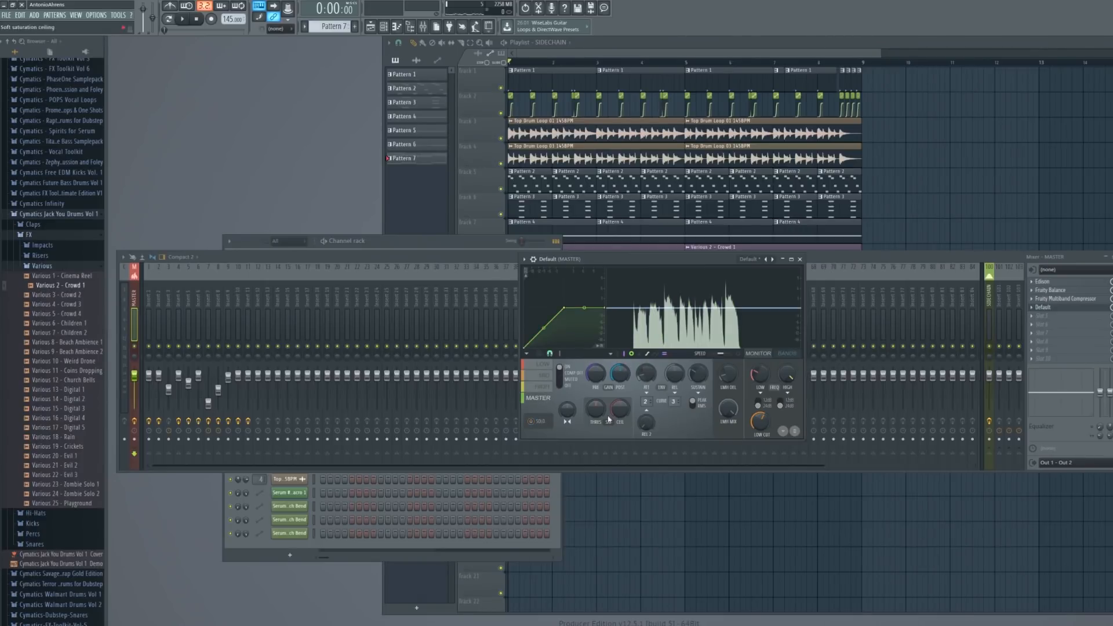
Adjust the attack and release times of Maximus's master band while replaying the arrangement
key("space")
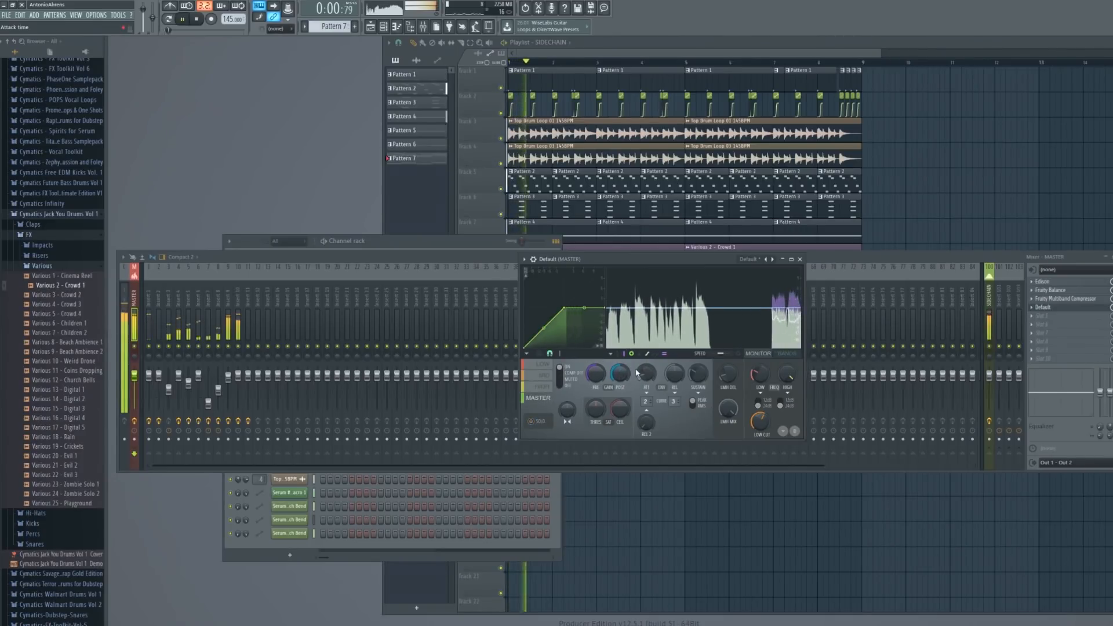
left_click(562, 376)
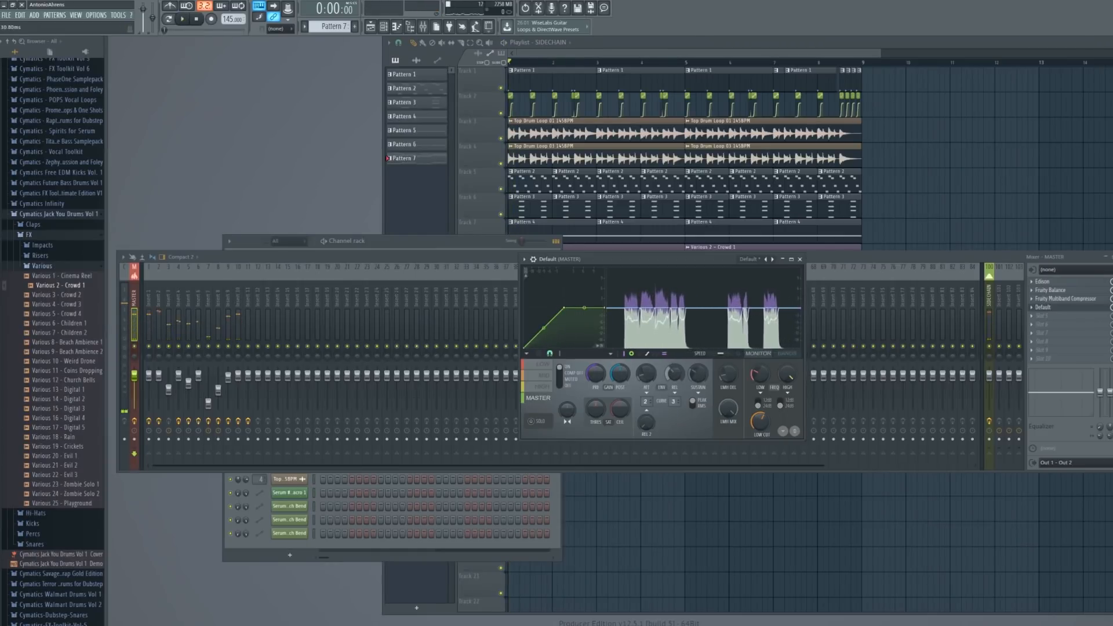
key("space")
key("space")
key("space")
key("space")
key("space")
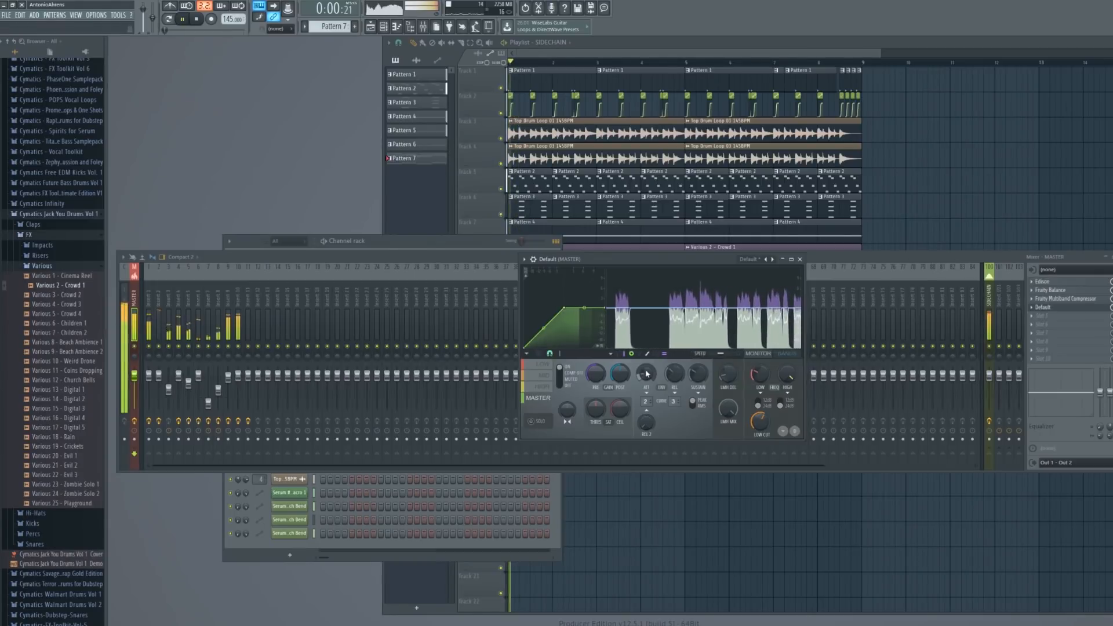
key("space")
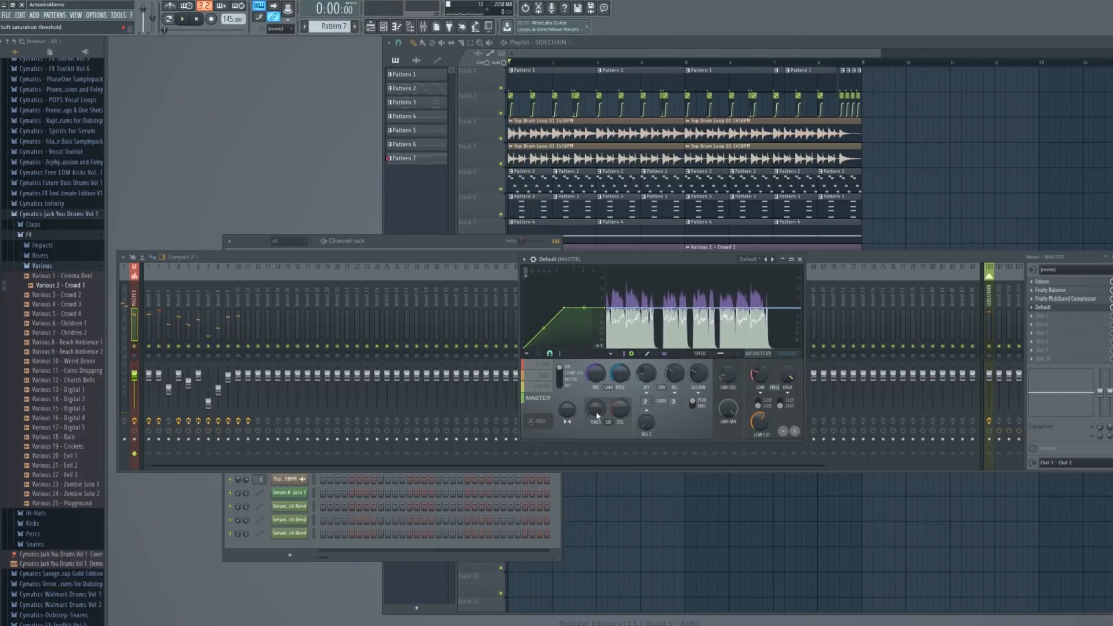
Adjust the master band's soft saturation threshold and ceiling in Maximus and play the arrangement
left_click_drag(596, 413, 596, 412)
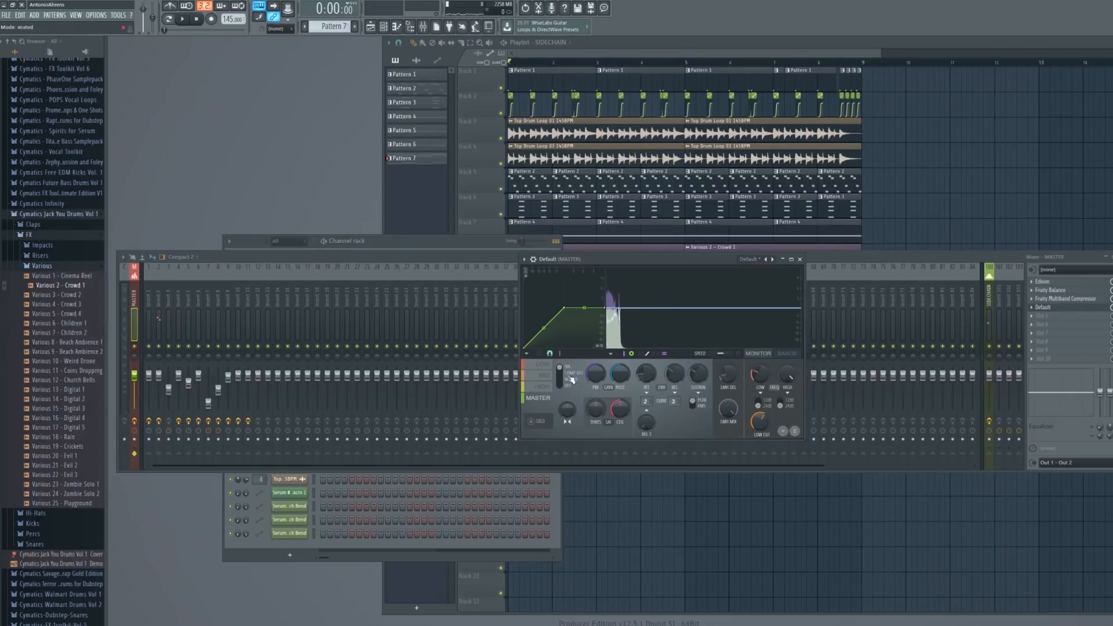
key("space")
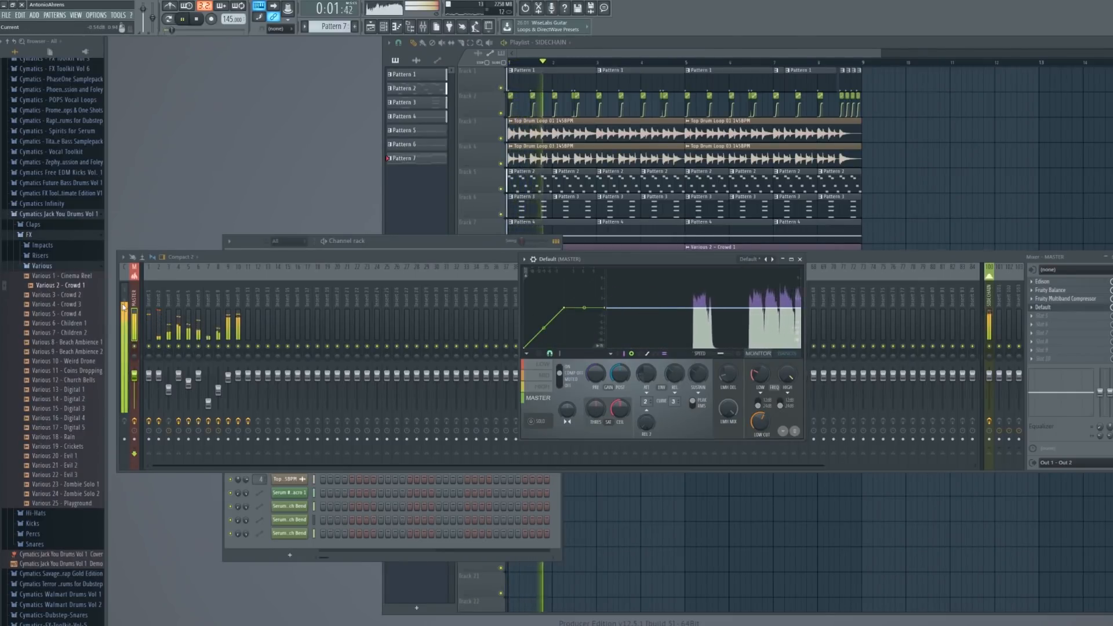
key("space")
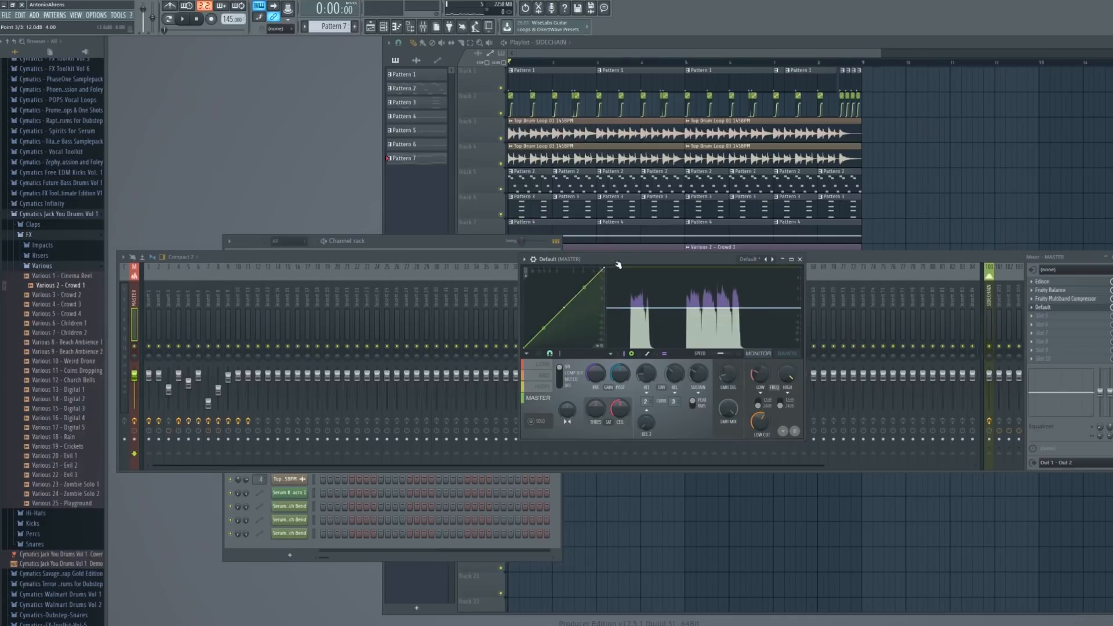
Play the arrangement with Maximus's straight master compression curve, and lower the curve's end point to flatten its upper part
key("space")
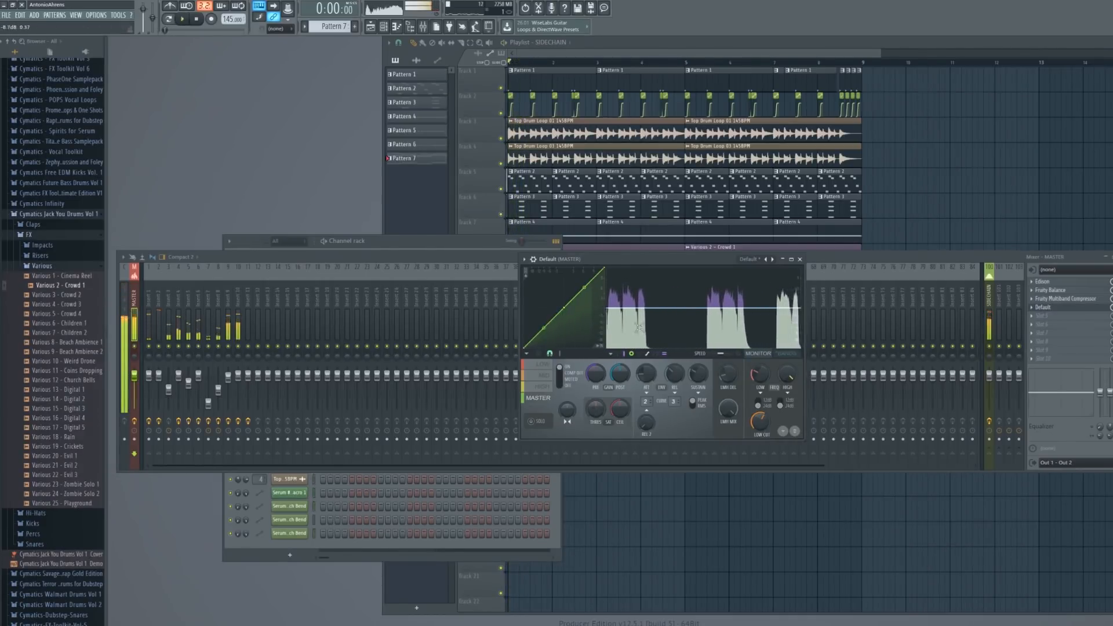
key("space")
left_click_drag(606, 268, 607, 300)
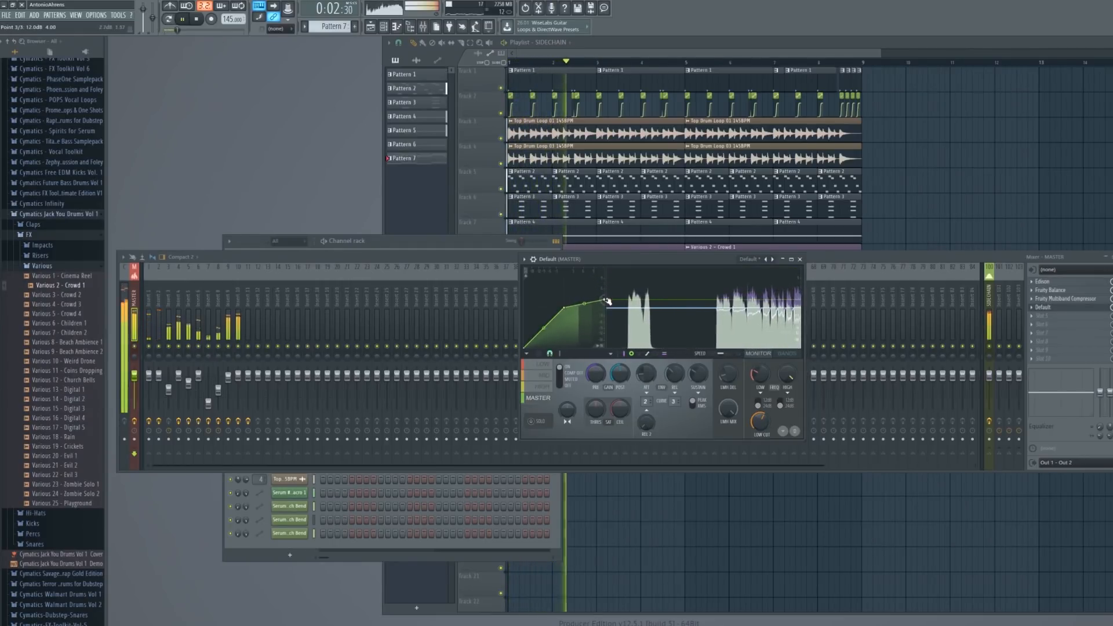
Readjust the end point of Maximus's master compression curve to a milder upper-end reduction, auditioning the arrangement between changes
key("space")
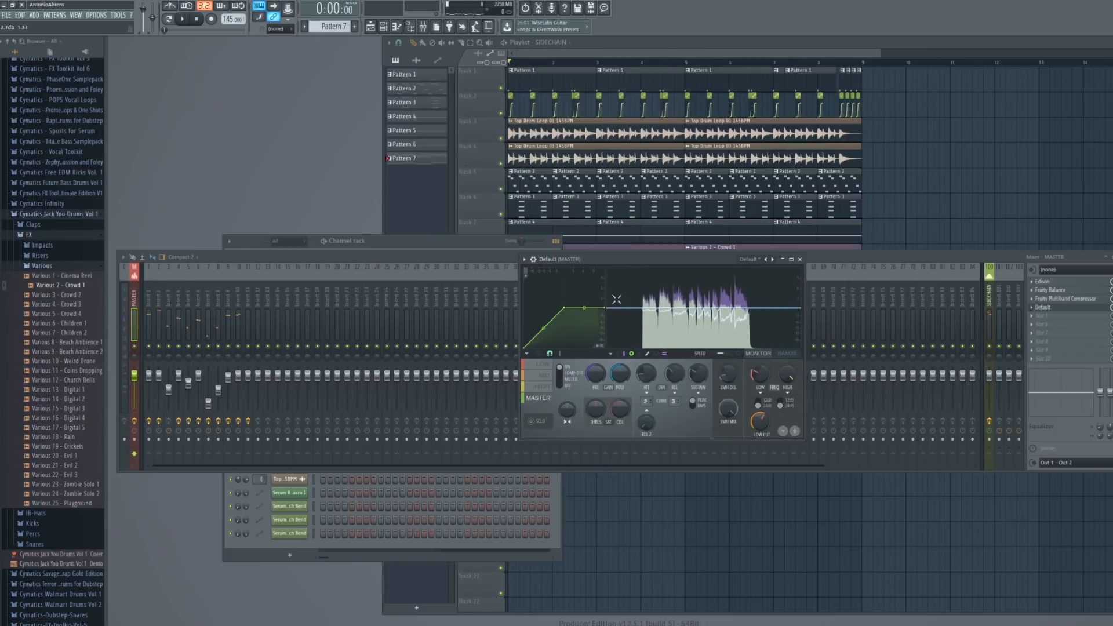
left_click_drag(616, 279, 615, 306)
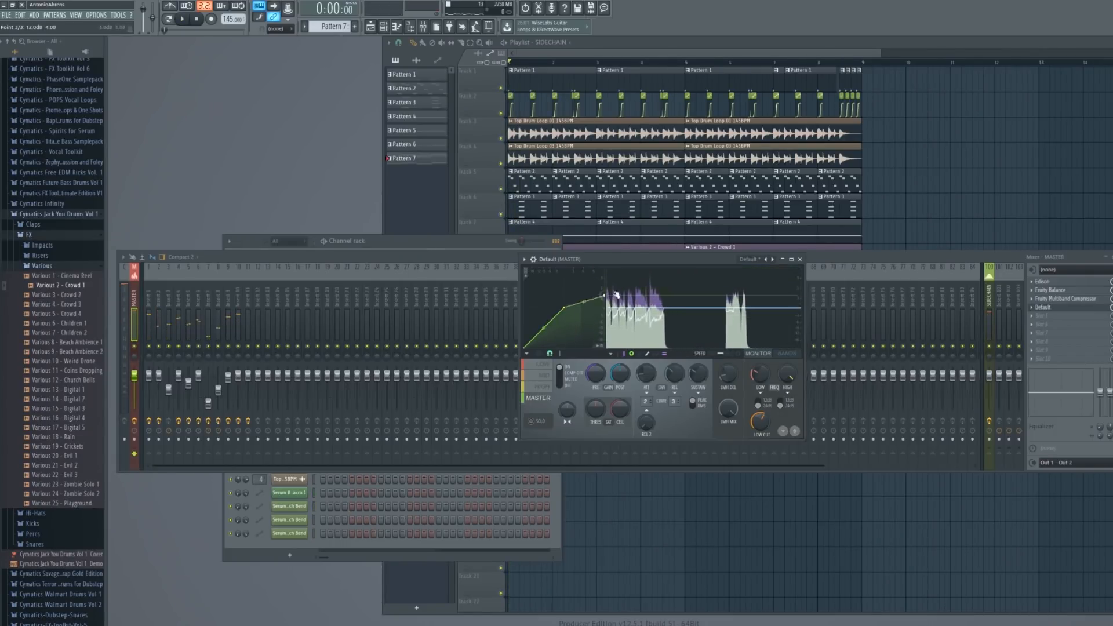
key("space")
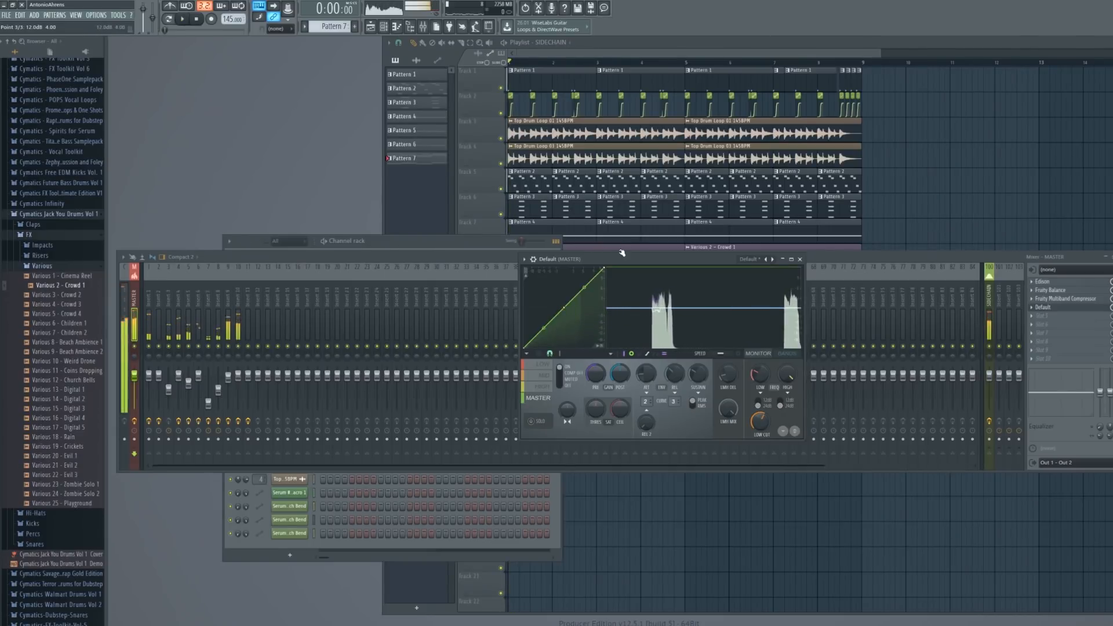
mouse_move(626, 266)
left_mouse_down()
mouse_move(626, 293)
mouse_move(631, 286)
left_mouse_up()
key("space")
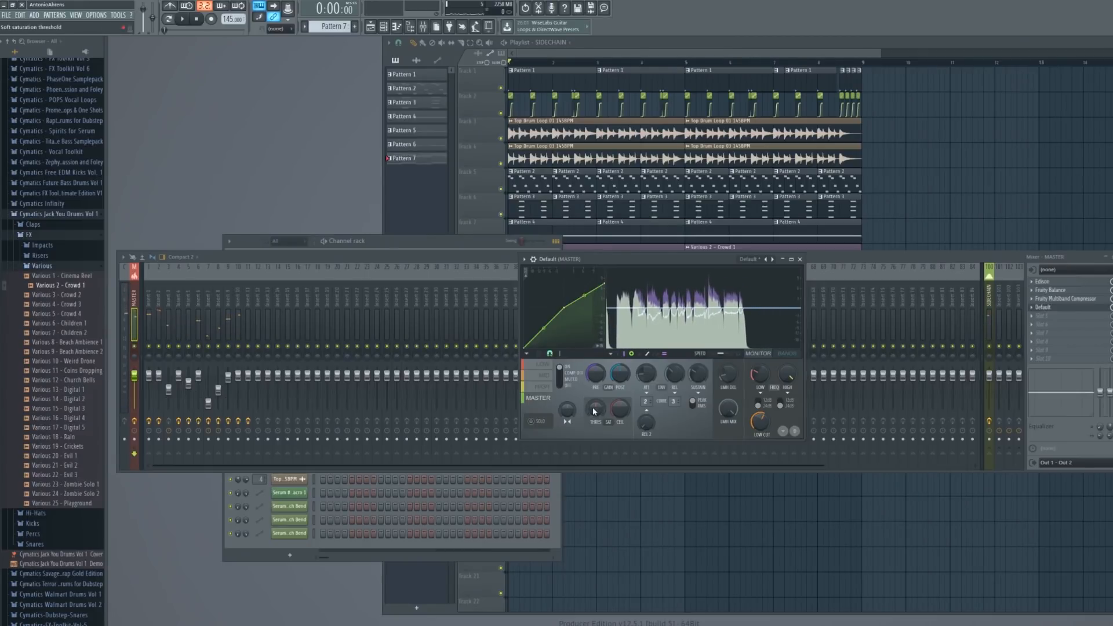
Play the arrangement through the processed master, close Maximus and bring the whole arrangement into view in the playlist
key("space")
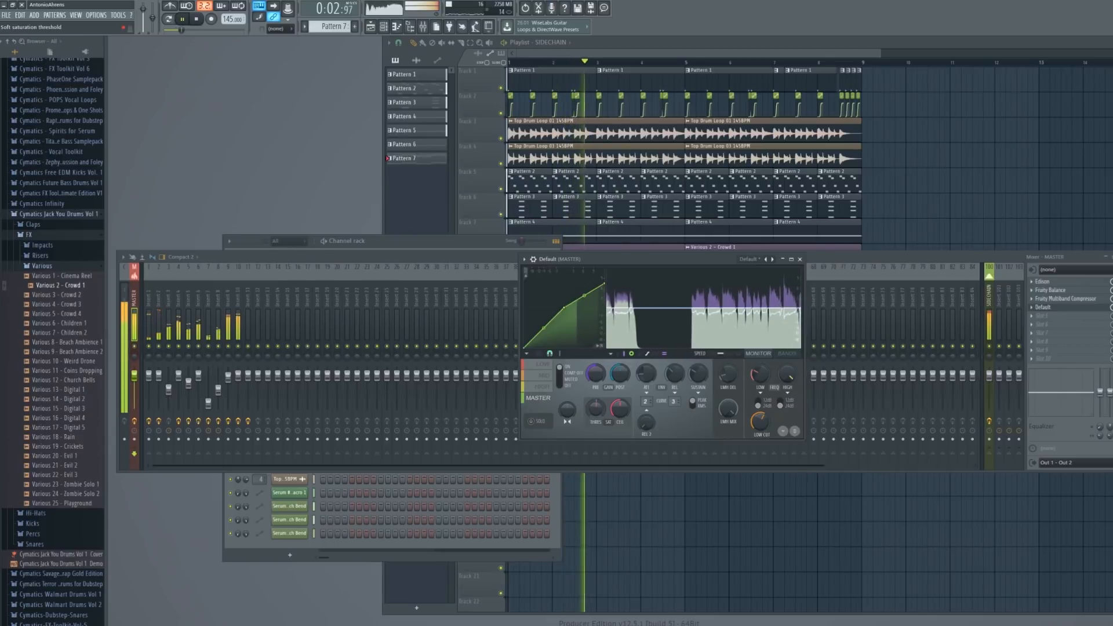
key("Escape")
key("Escape")
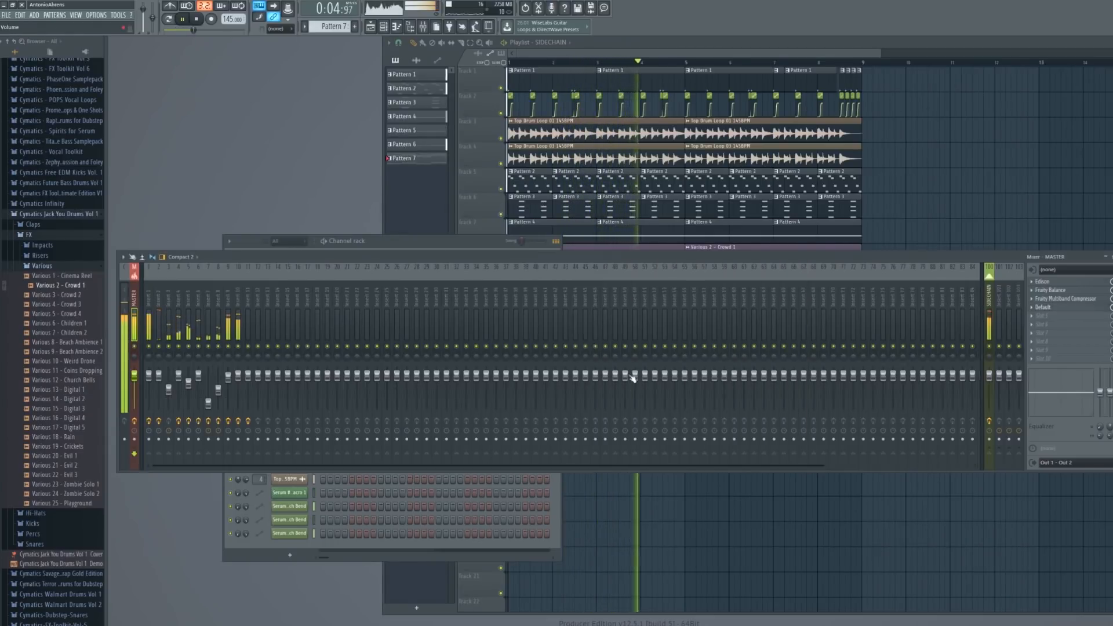
left_click(608, 48)
scroll(687, 204, "down", 2)
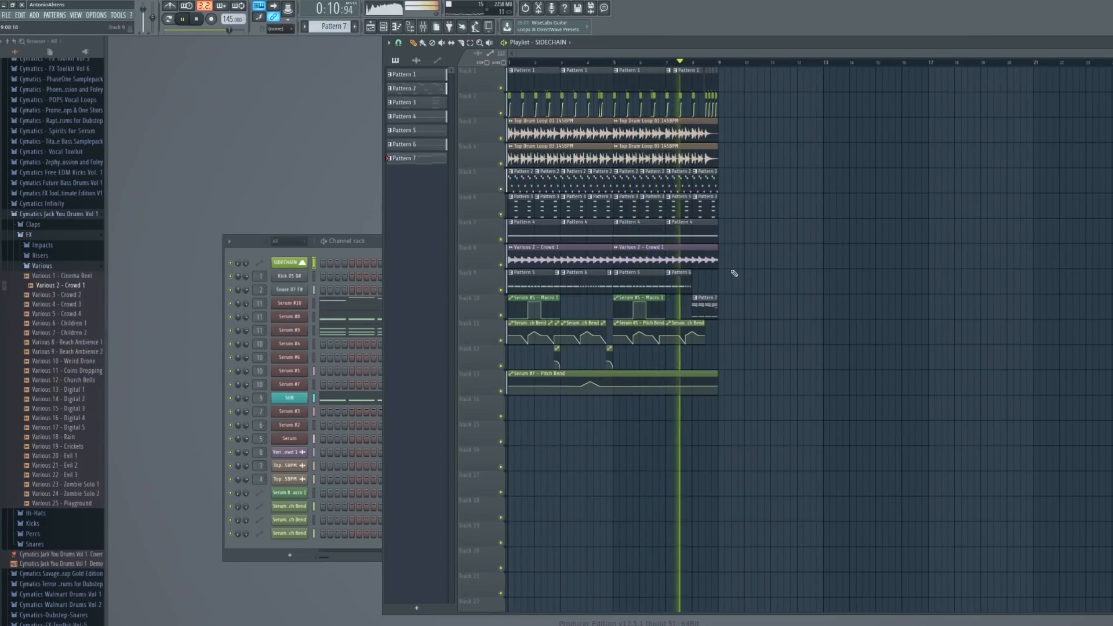
key("space")
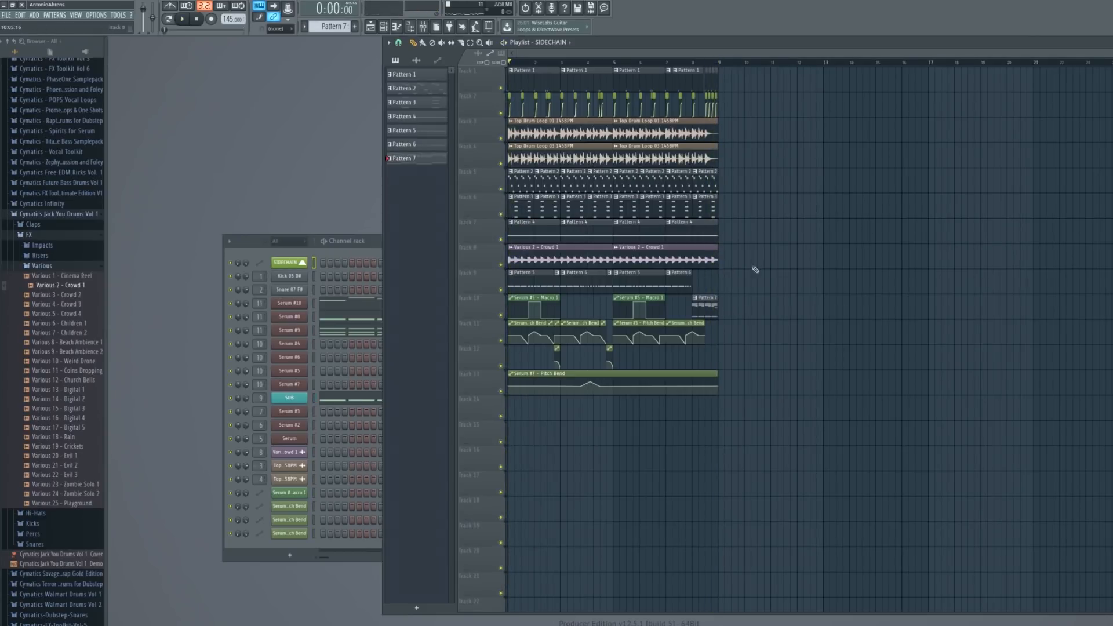